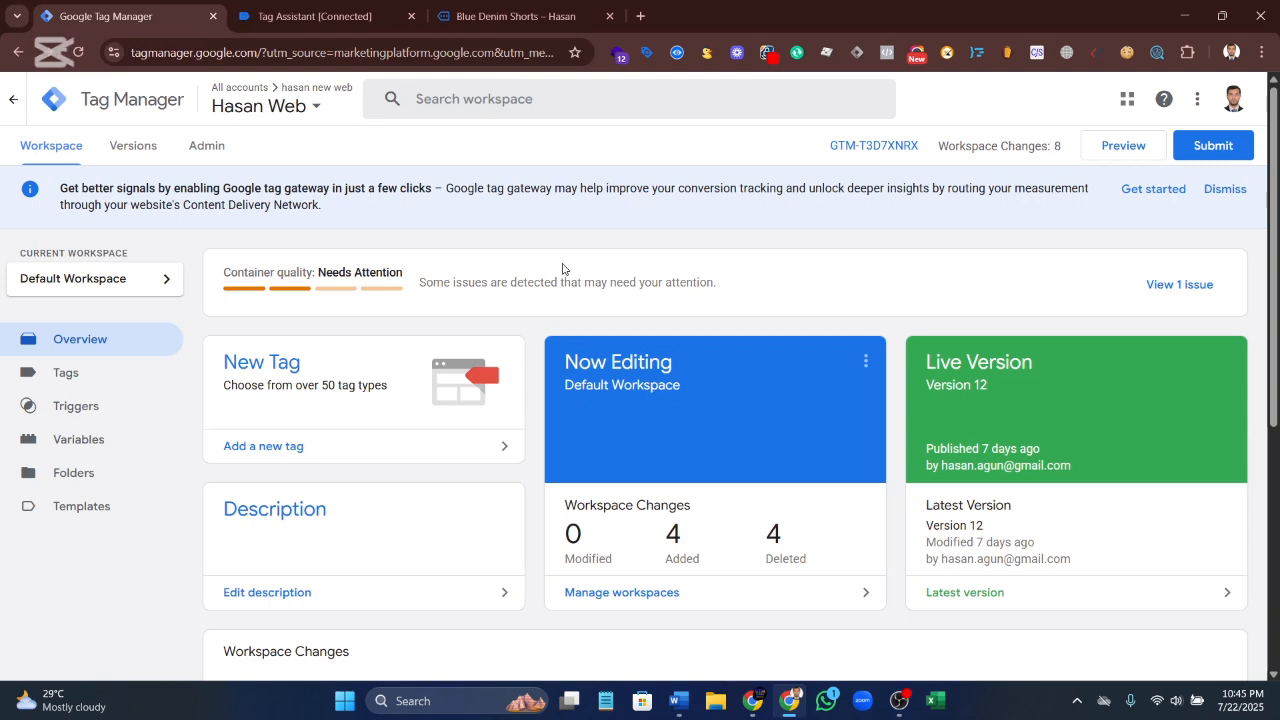
Open the container's triggers, switch to the store site, and view the Blue Denim Shorts product from the Women category
click(76, 407)
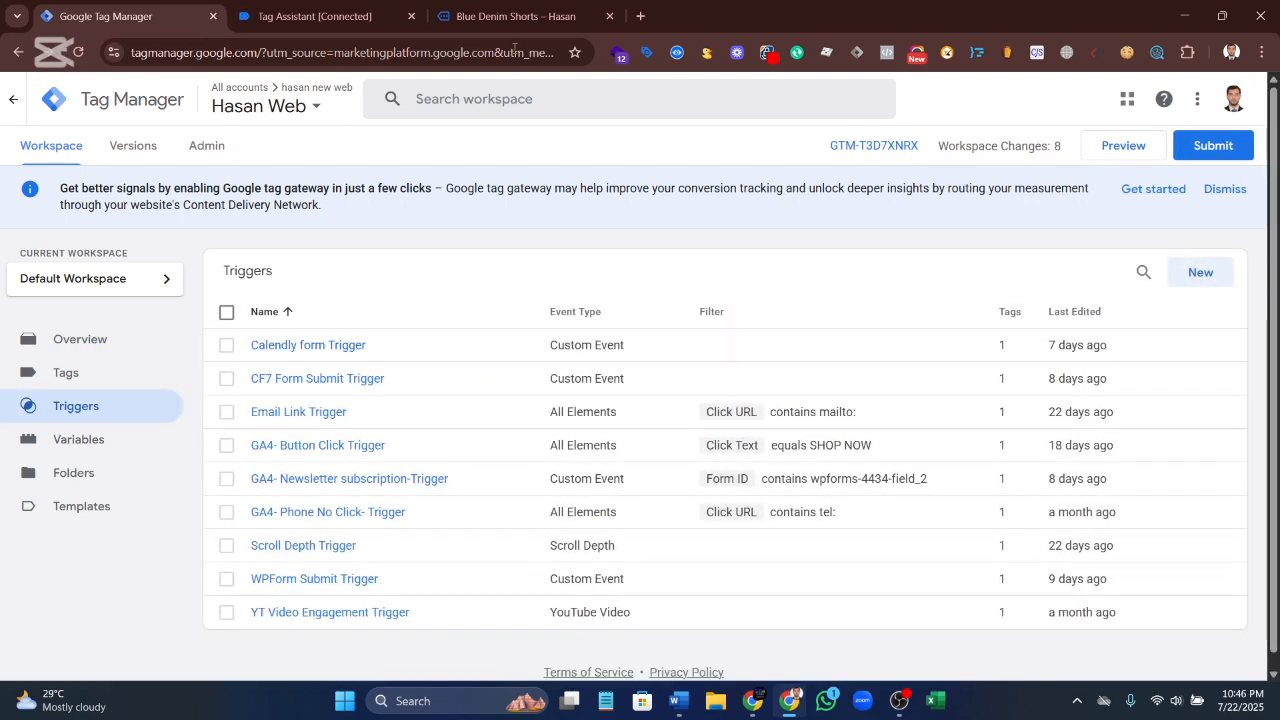
click(514, 5)
scroll(346, 171, down, 3)
scroll(334, 203, up, 3)
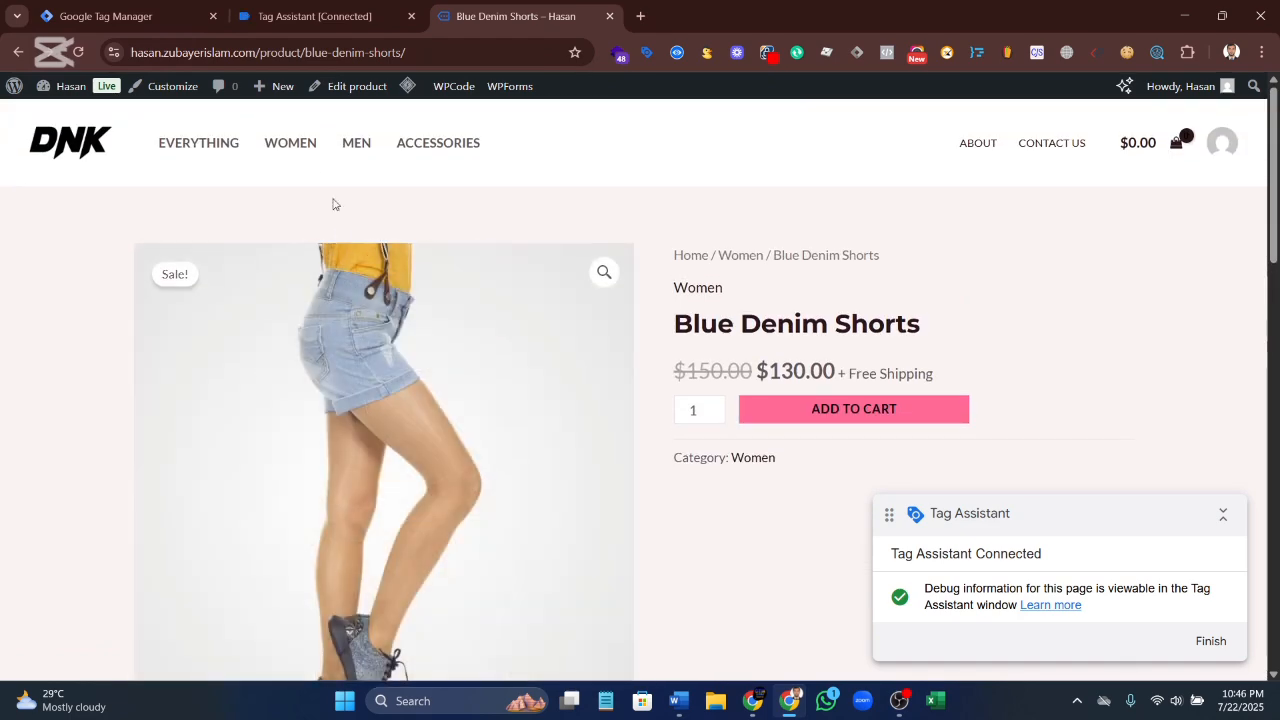
click(303, 148)
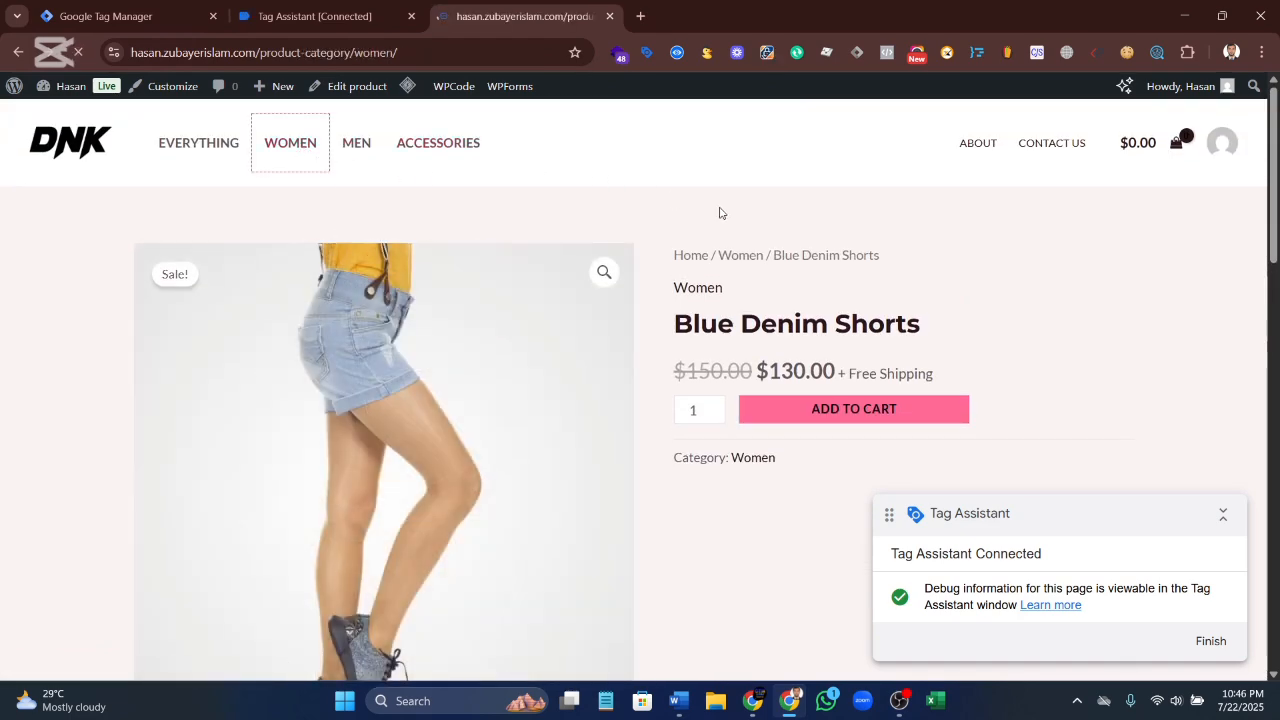
scroll(523, 249, down, 8)
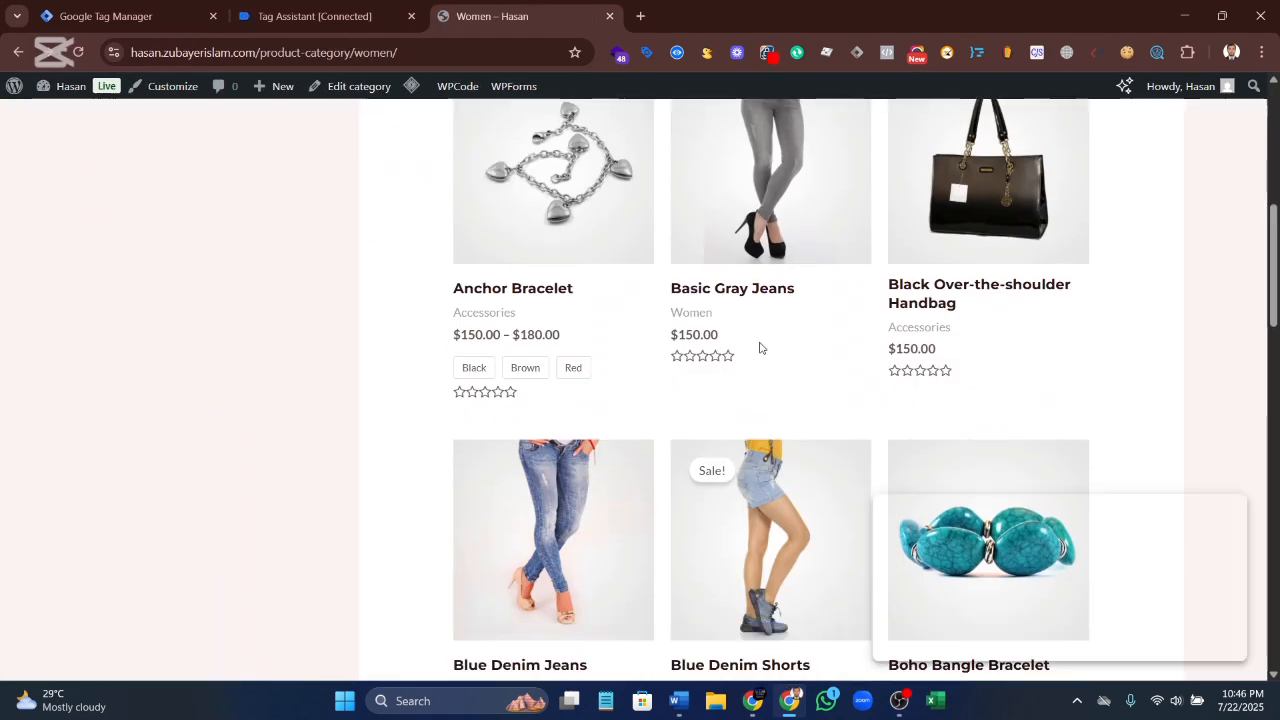
scroll(519, 397, down, 1)
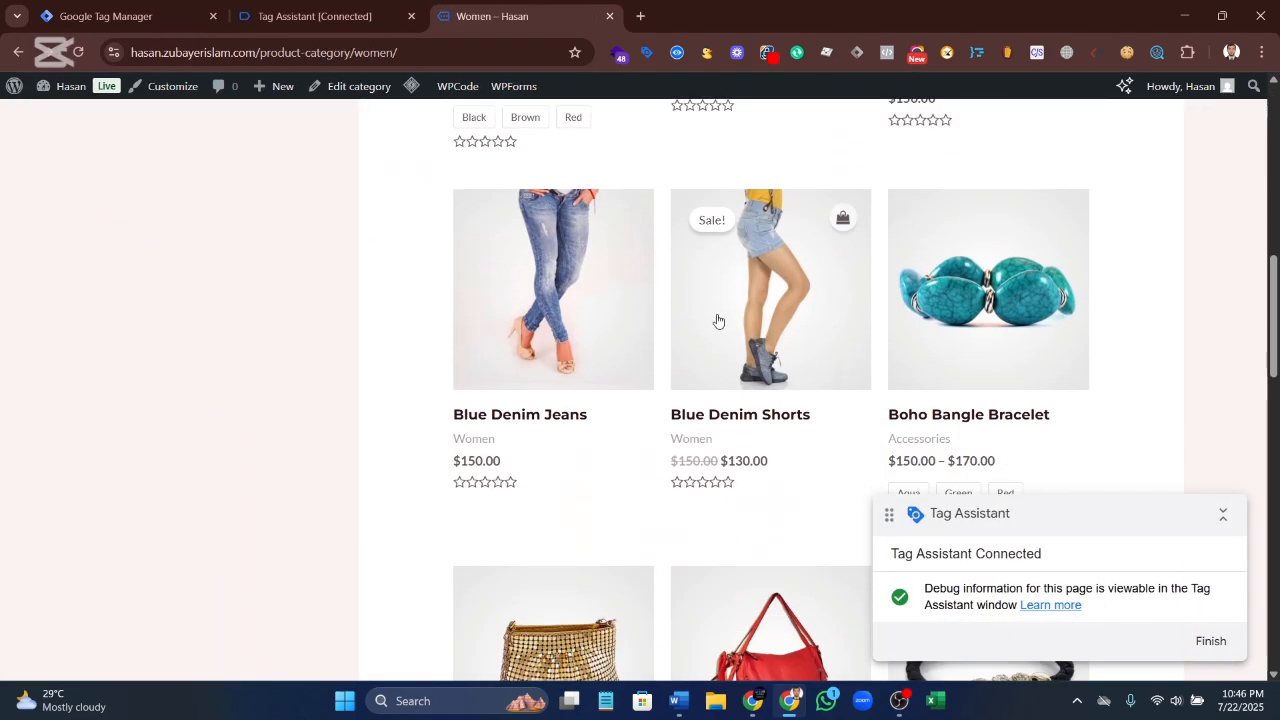
click(841, 341)
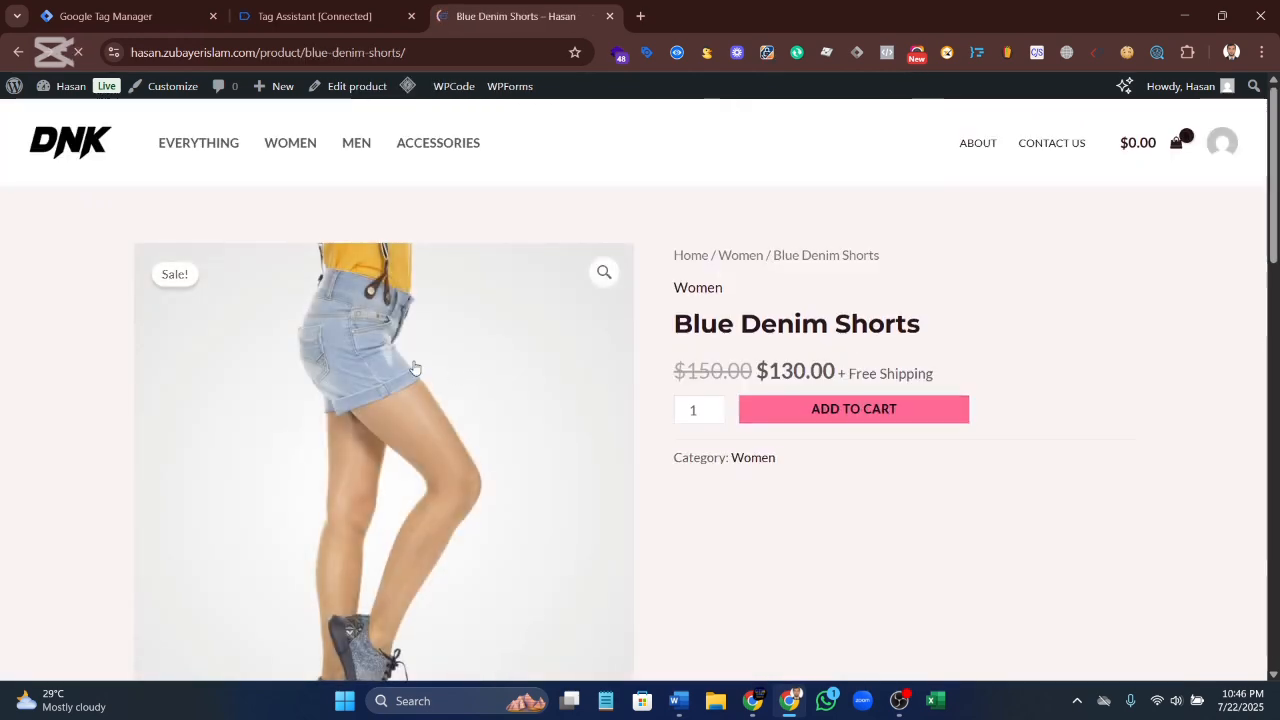
scroll(791, 404, down, 6)
scroll(626, 329, up, 8)
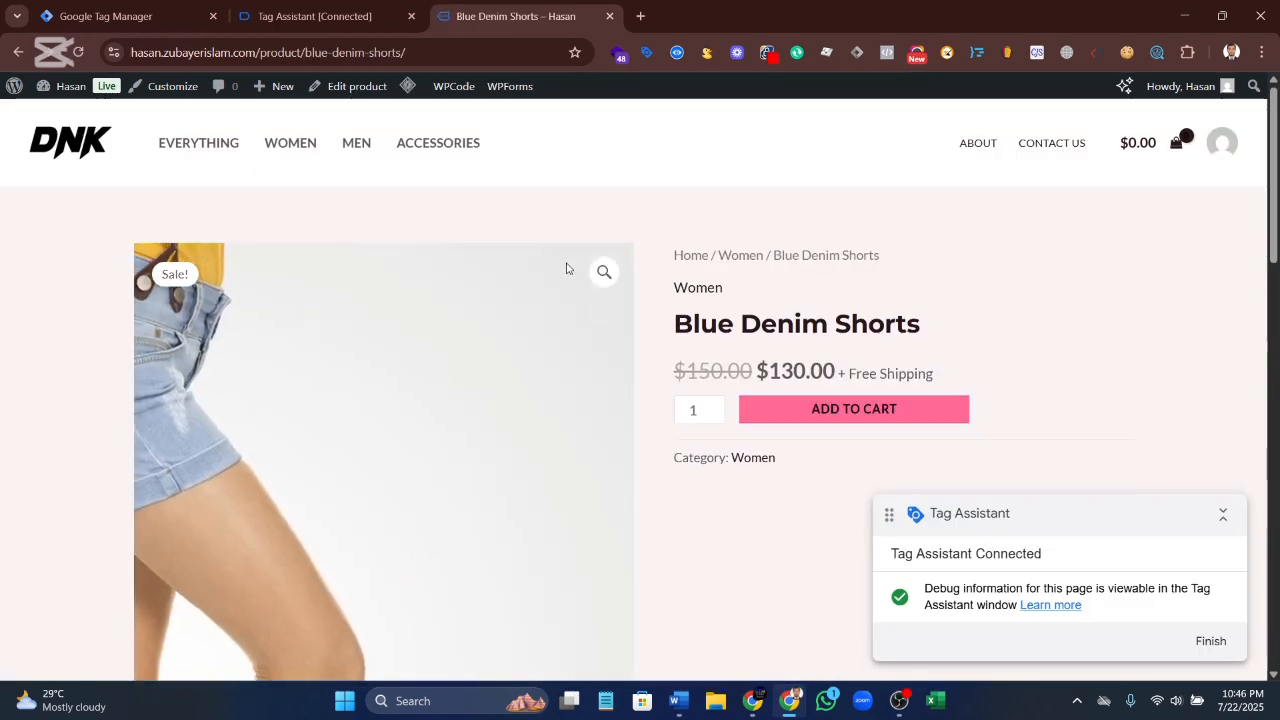
Check the tags fired on the view_item event in Tag Assistant, and end the current debugging session
click(268, 12)
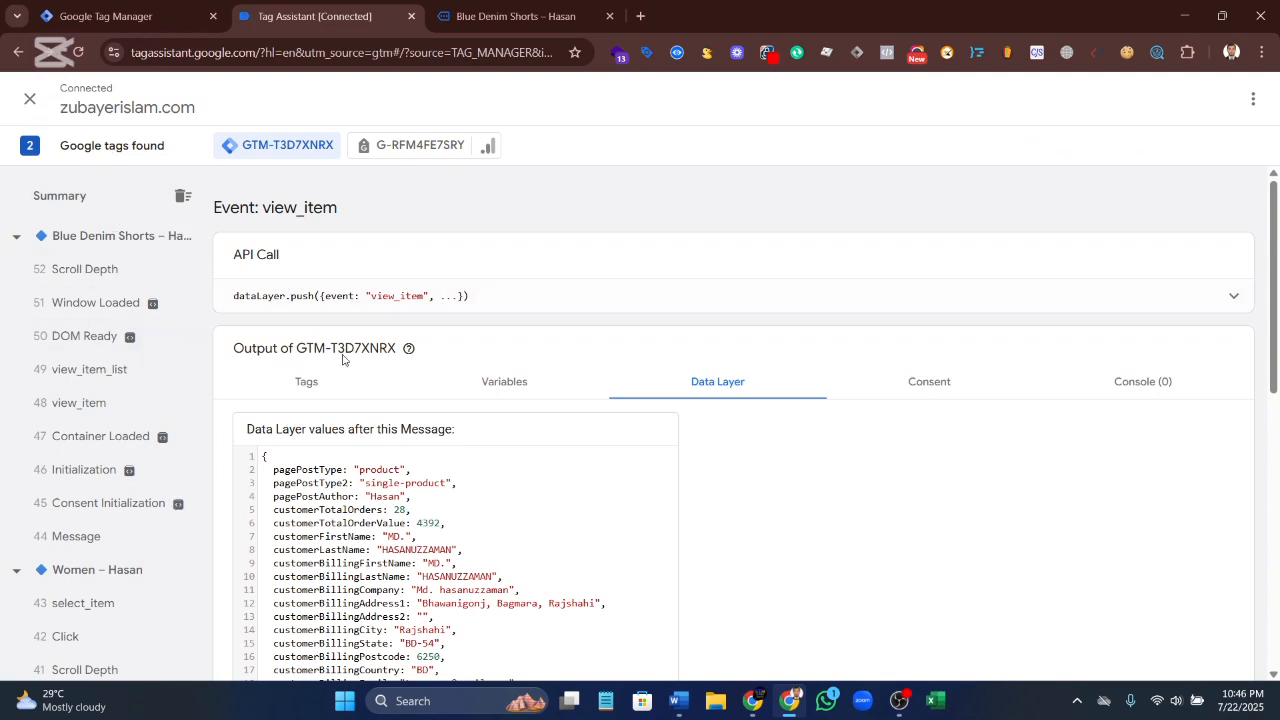
click(320, 380)
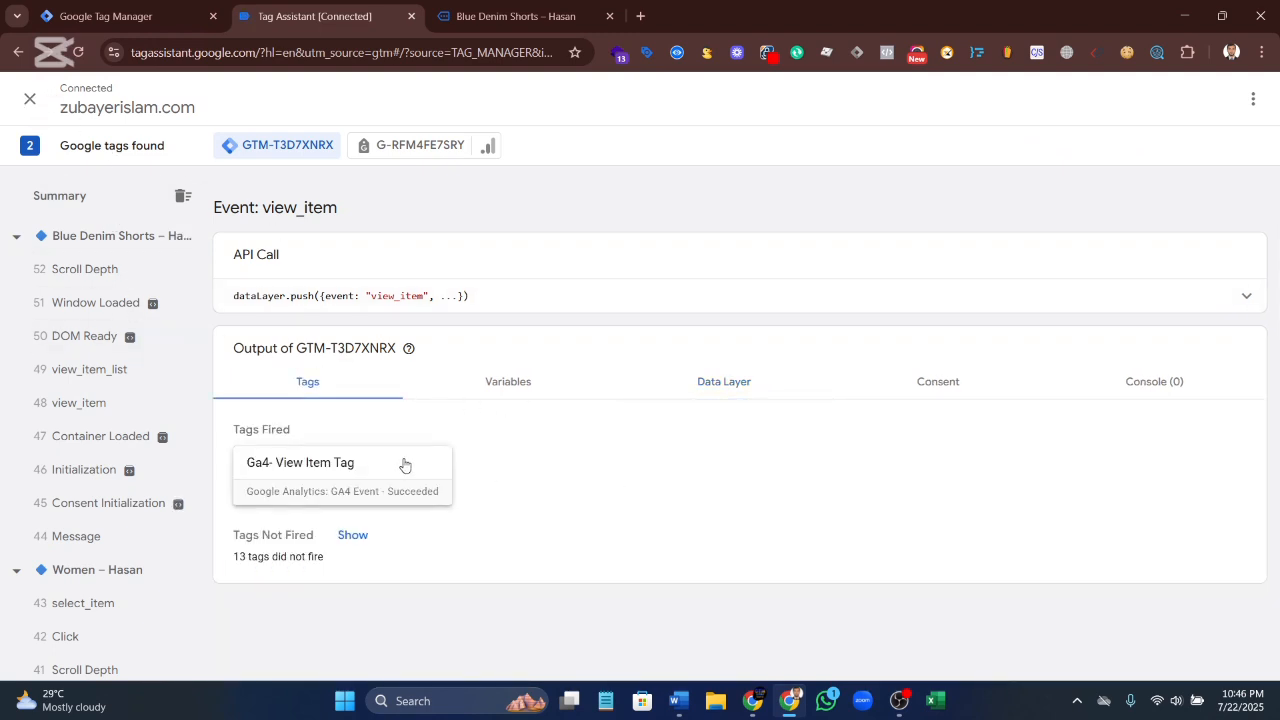
click(28, 101)
click(805, 338)
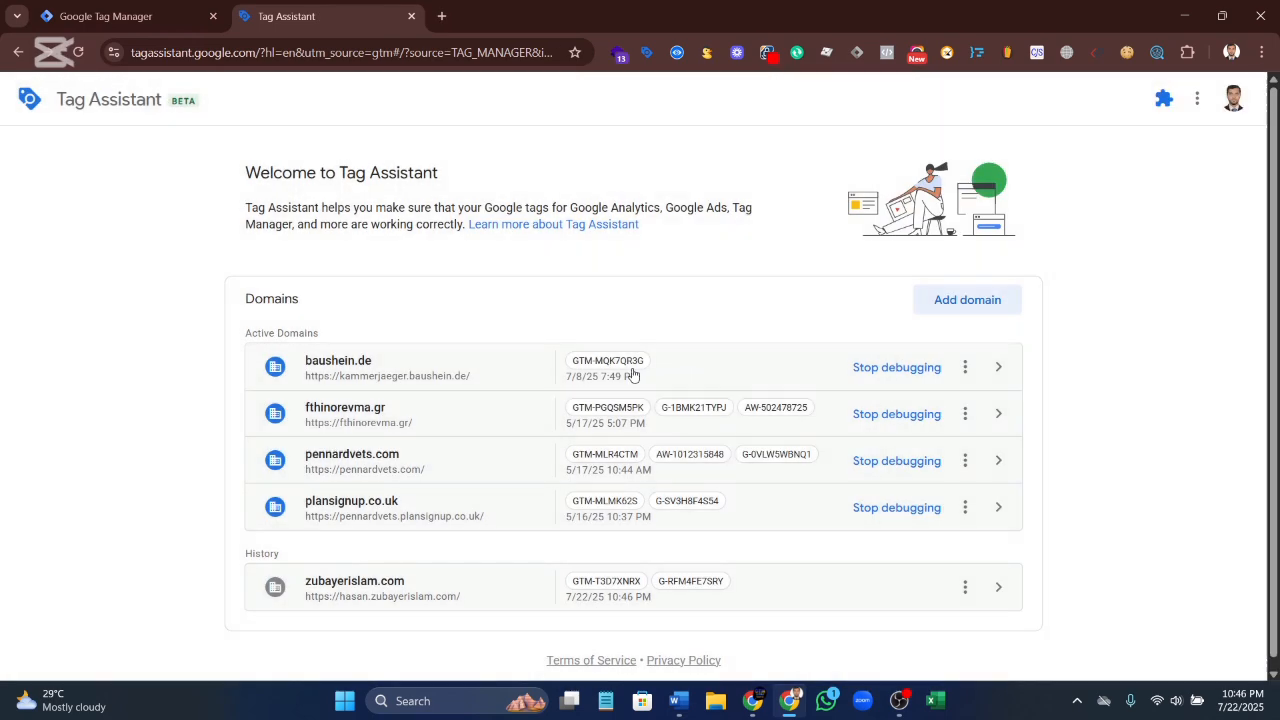
click(411, 16)
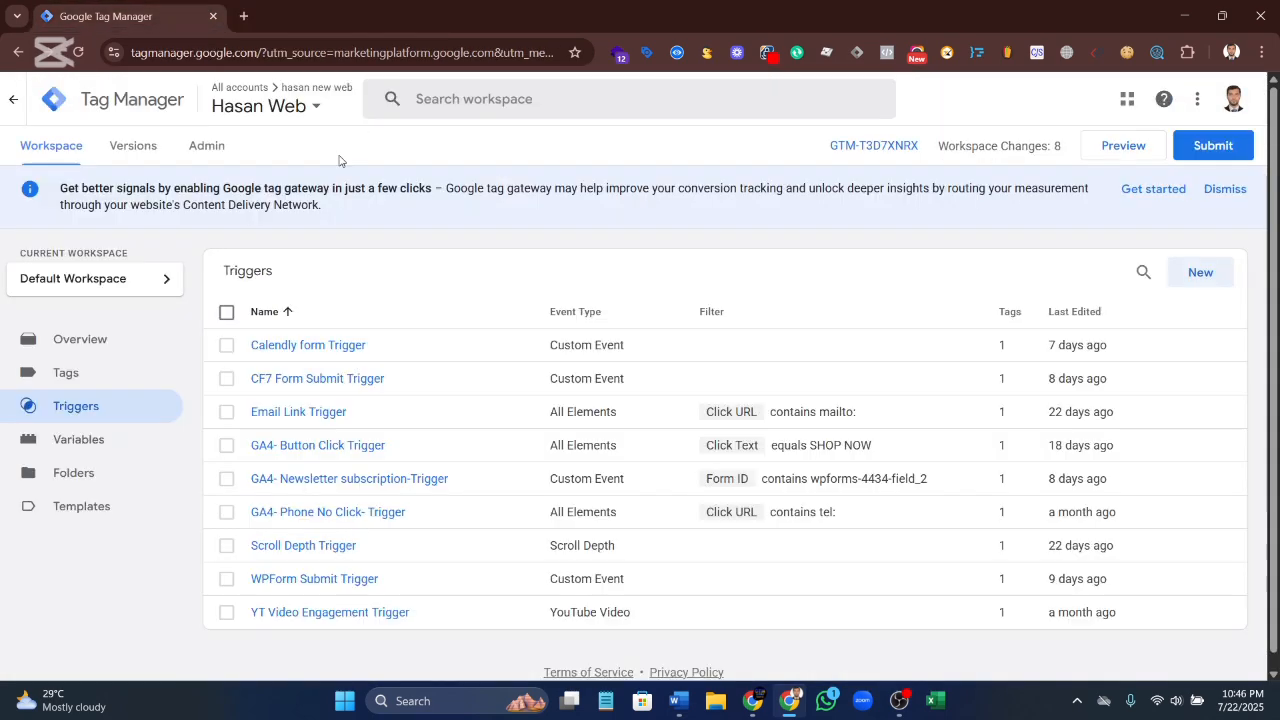
Start a new preview of the container, connect Tag Assistant to the store site, and return to Tag Manager
click(1133, 152)
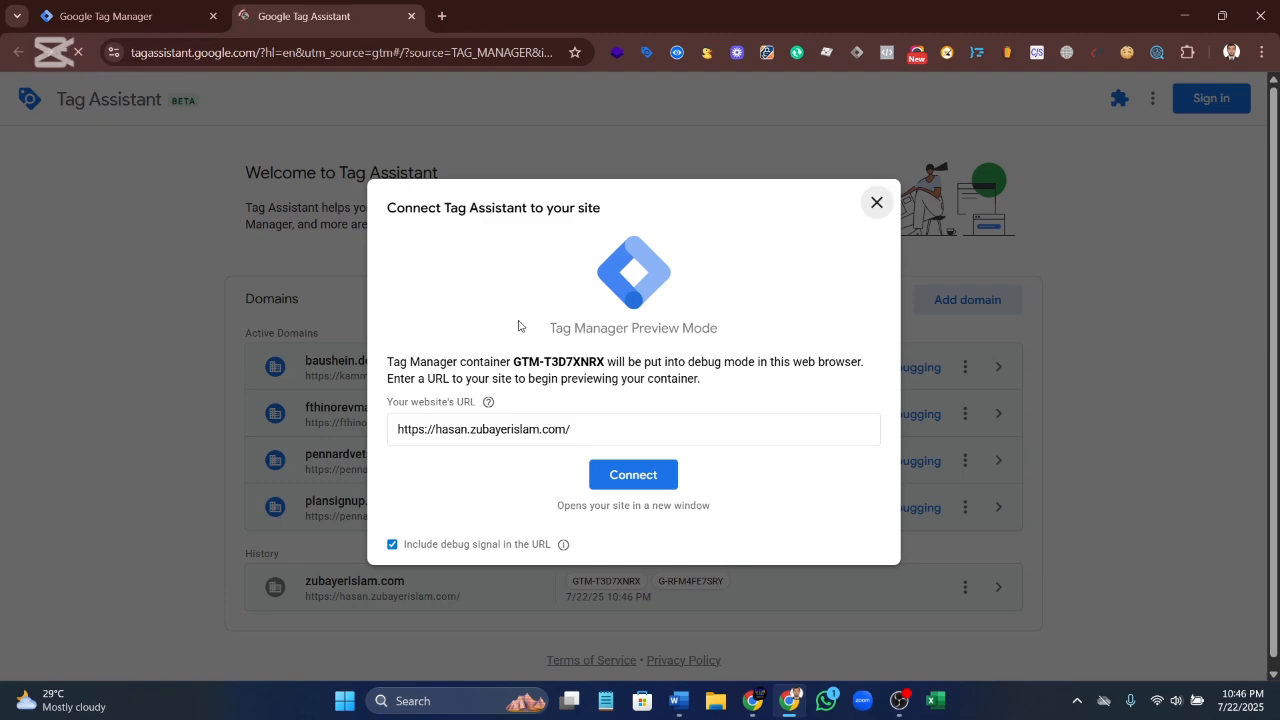
click(650, 475)
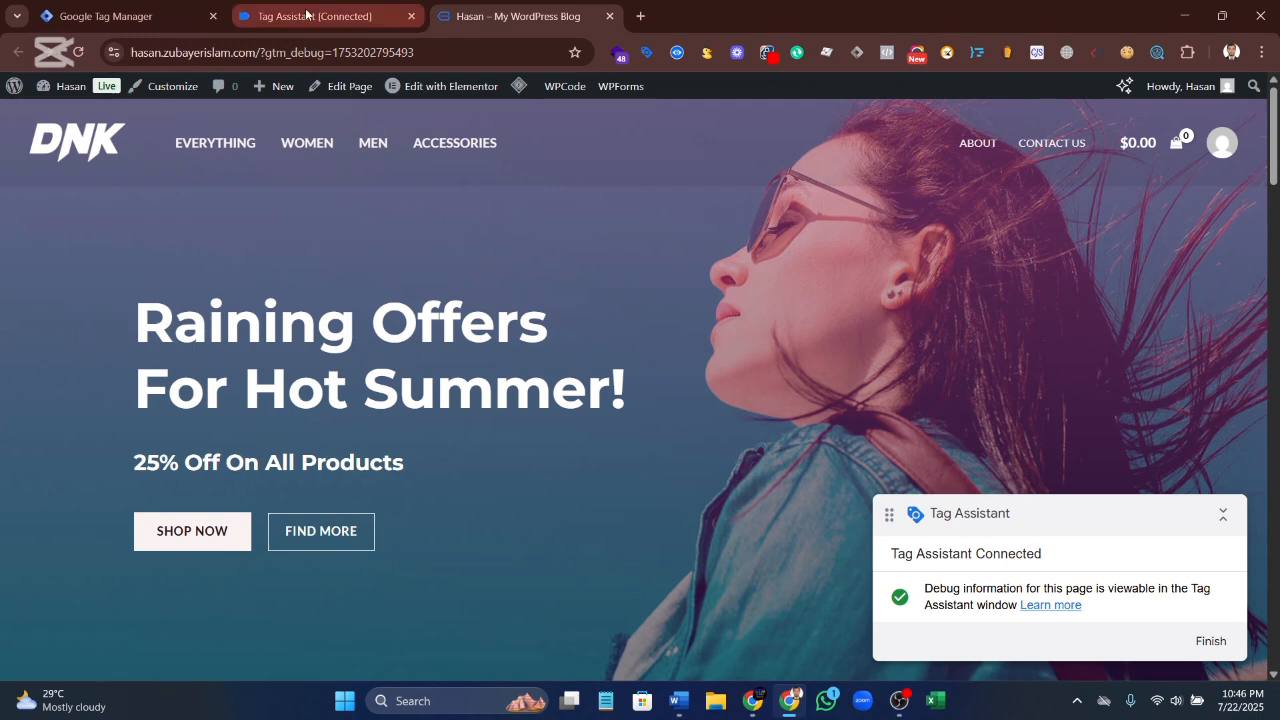
click(178, 12)
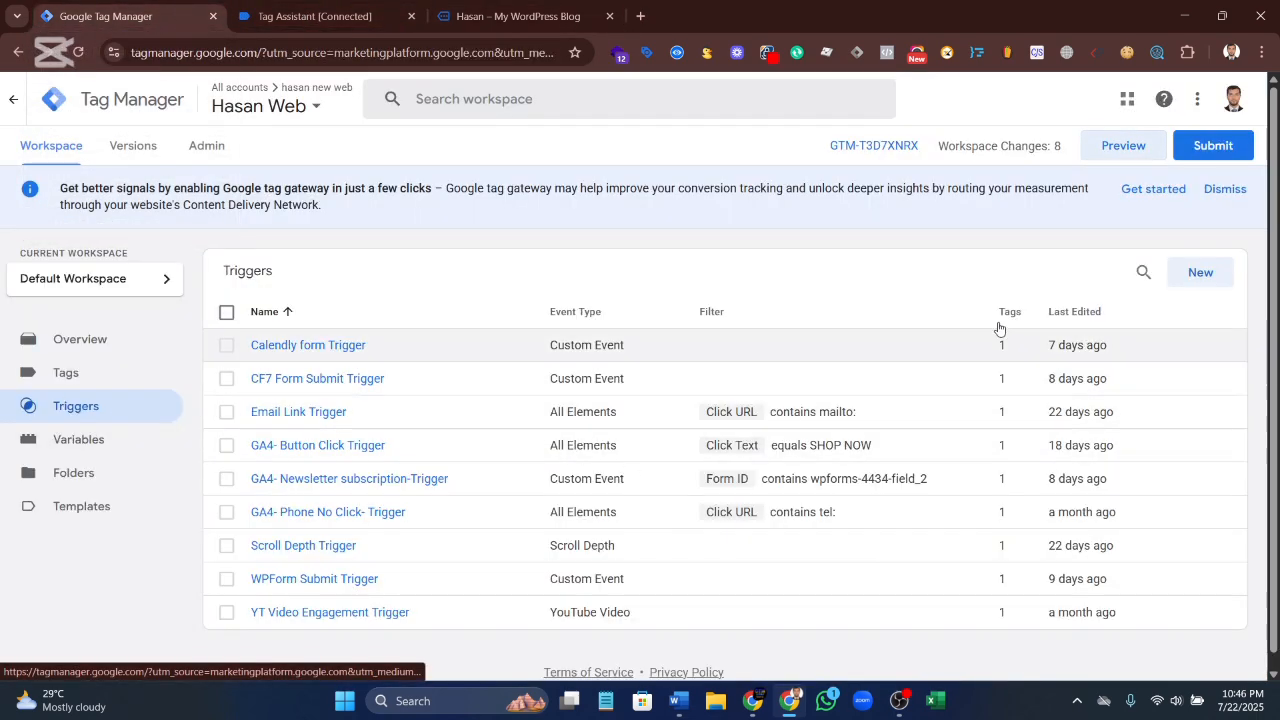
Create a new trigger of type Custom Event with the event name view_item
click(1204, 284)
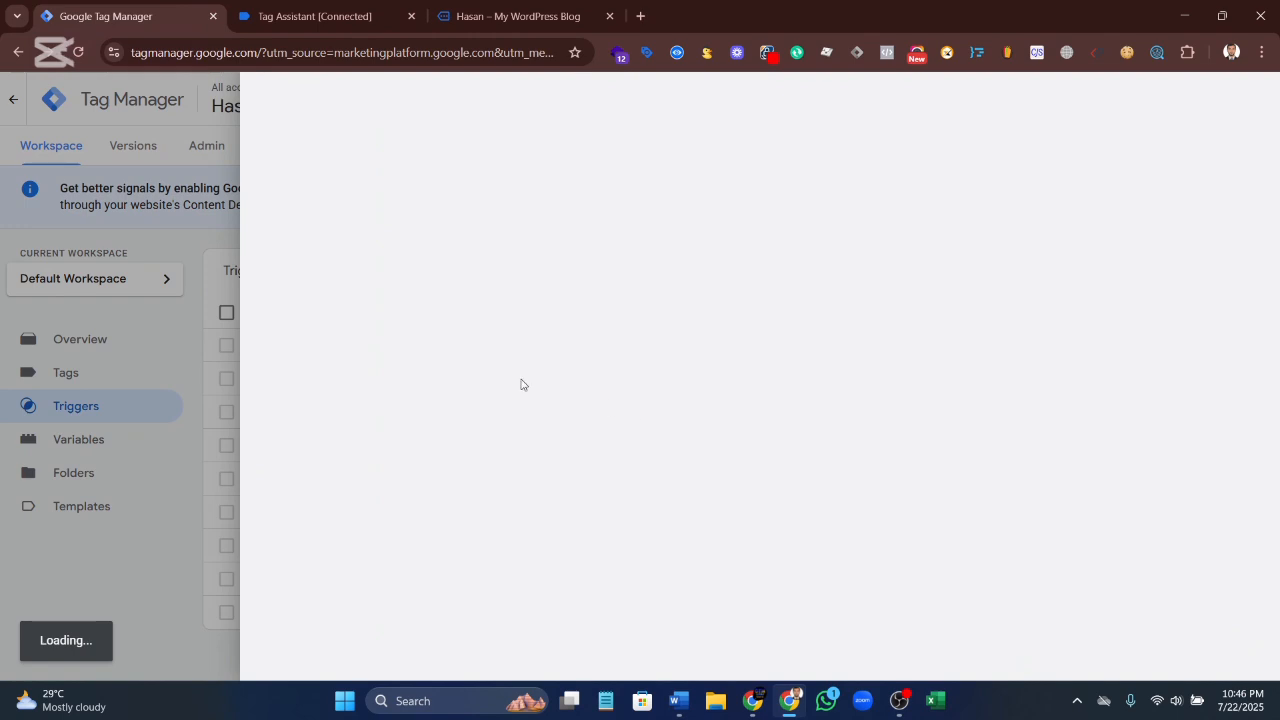
click(775, 287)
scroll(877, 551, down, 4)
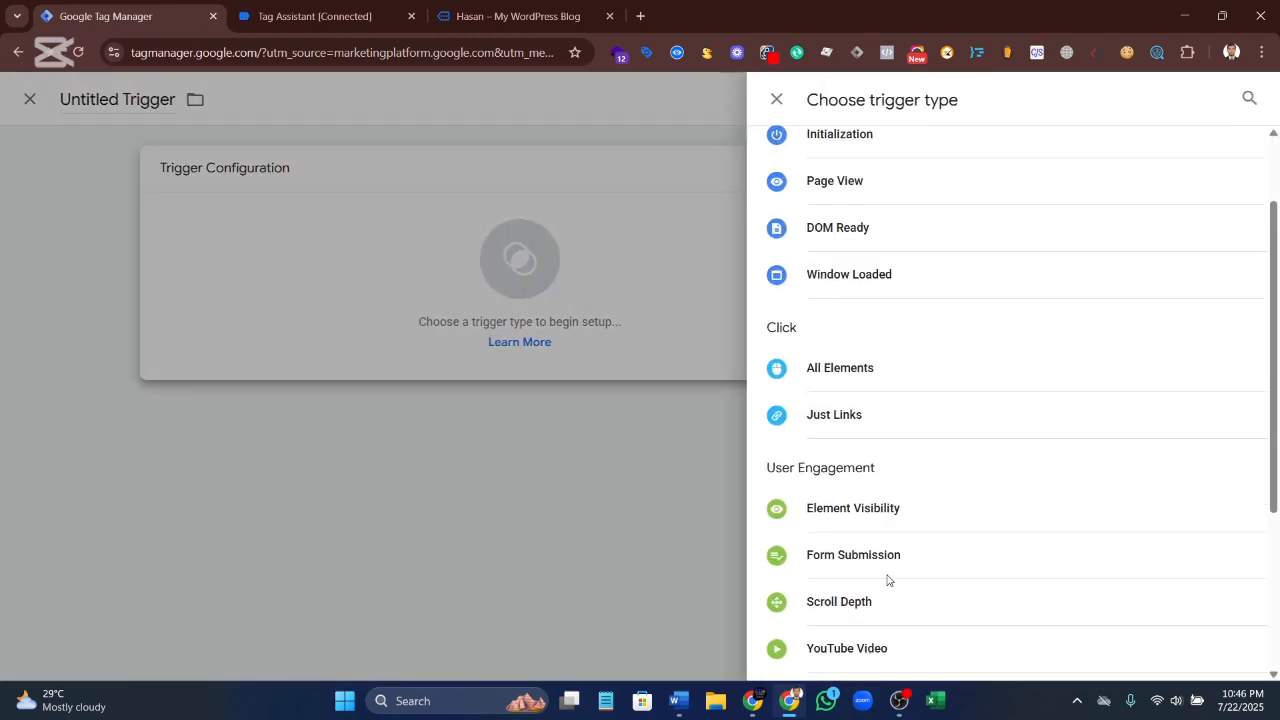
click(874, 520)
click(445, 329)
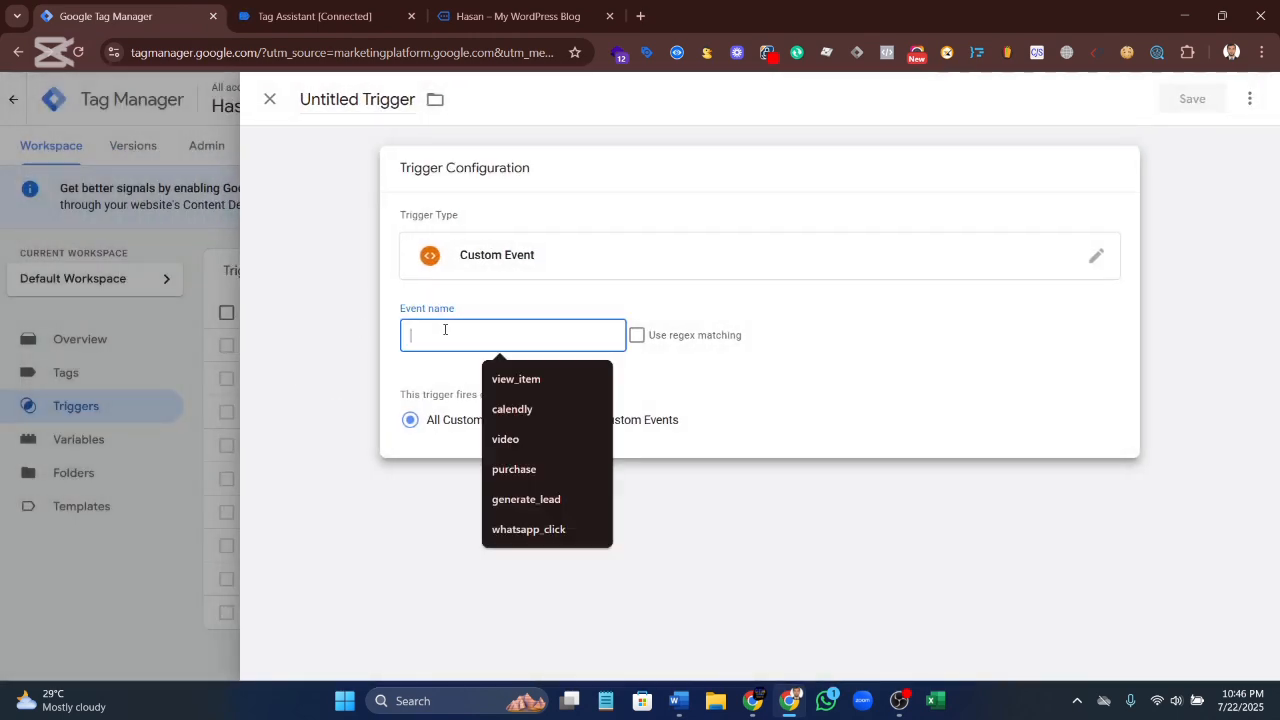
click(554, 383)
Name the custom event trigger "View Item Trigger" and save it
drag(362, 100, 243, 126)
click(312, 96)
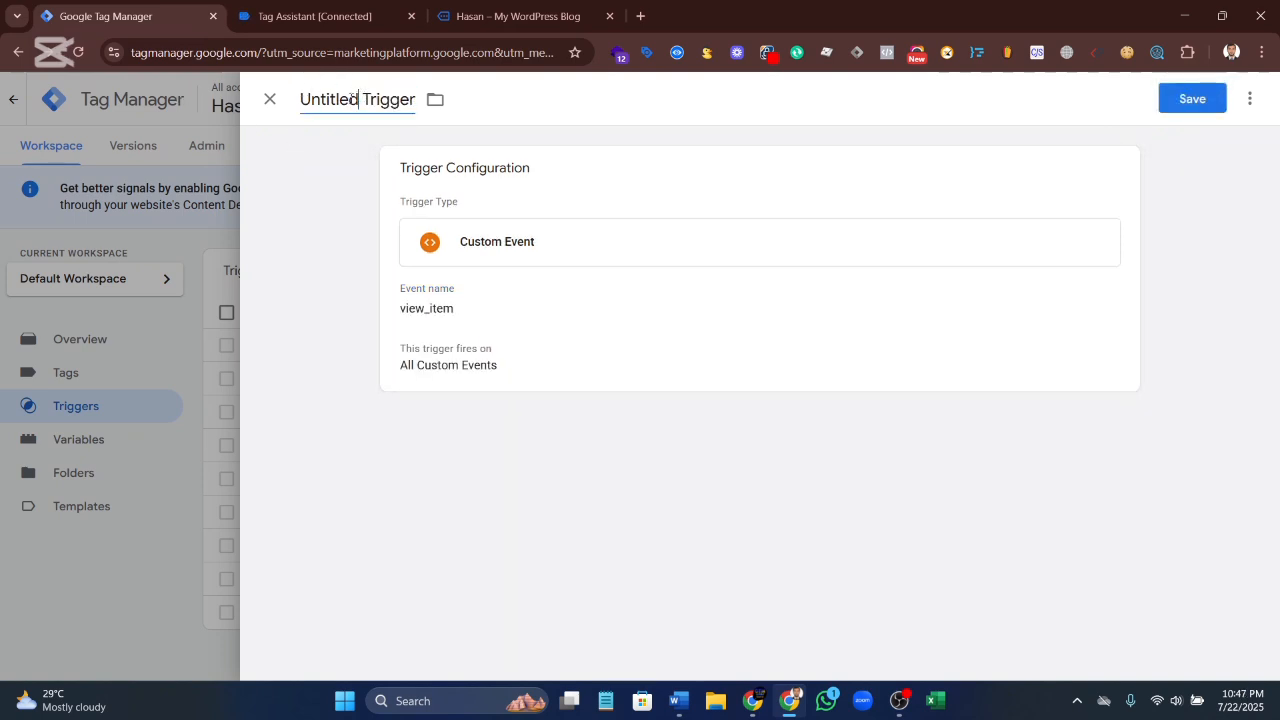
drag(355, 98, 296, 105)
text(View)
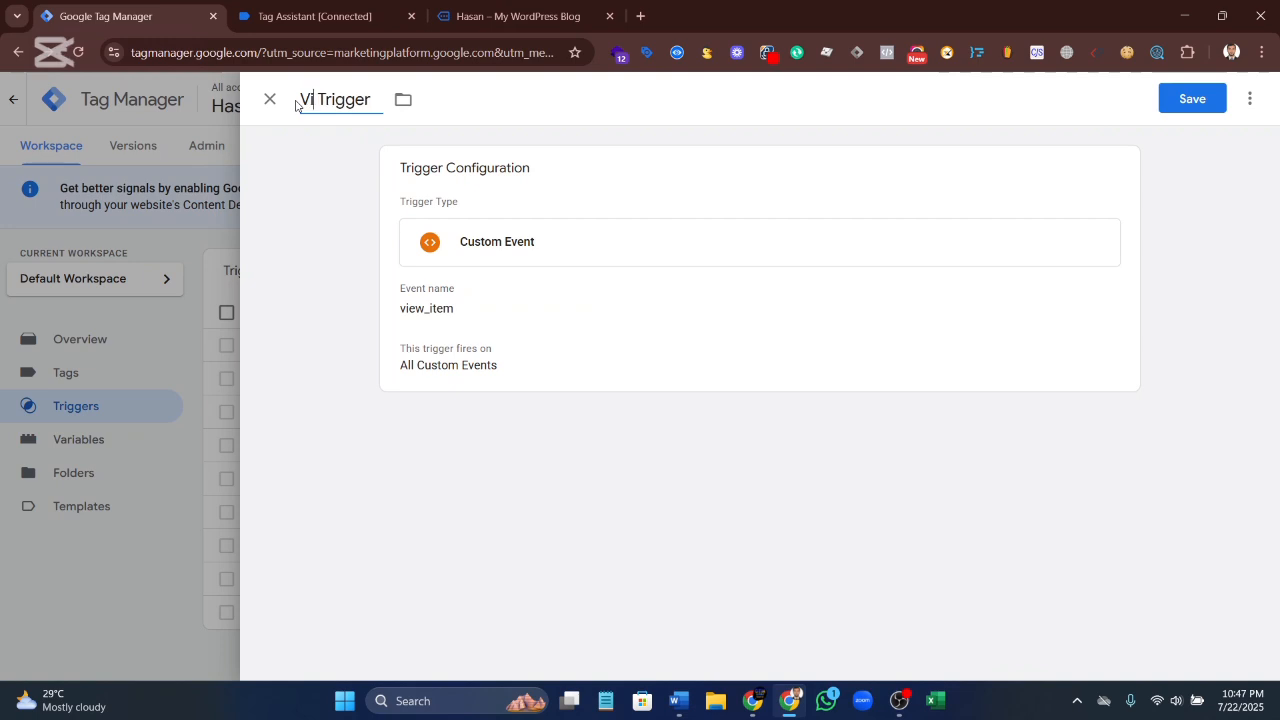
text( Item)
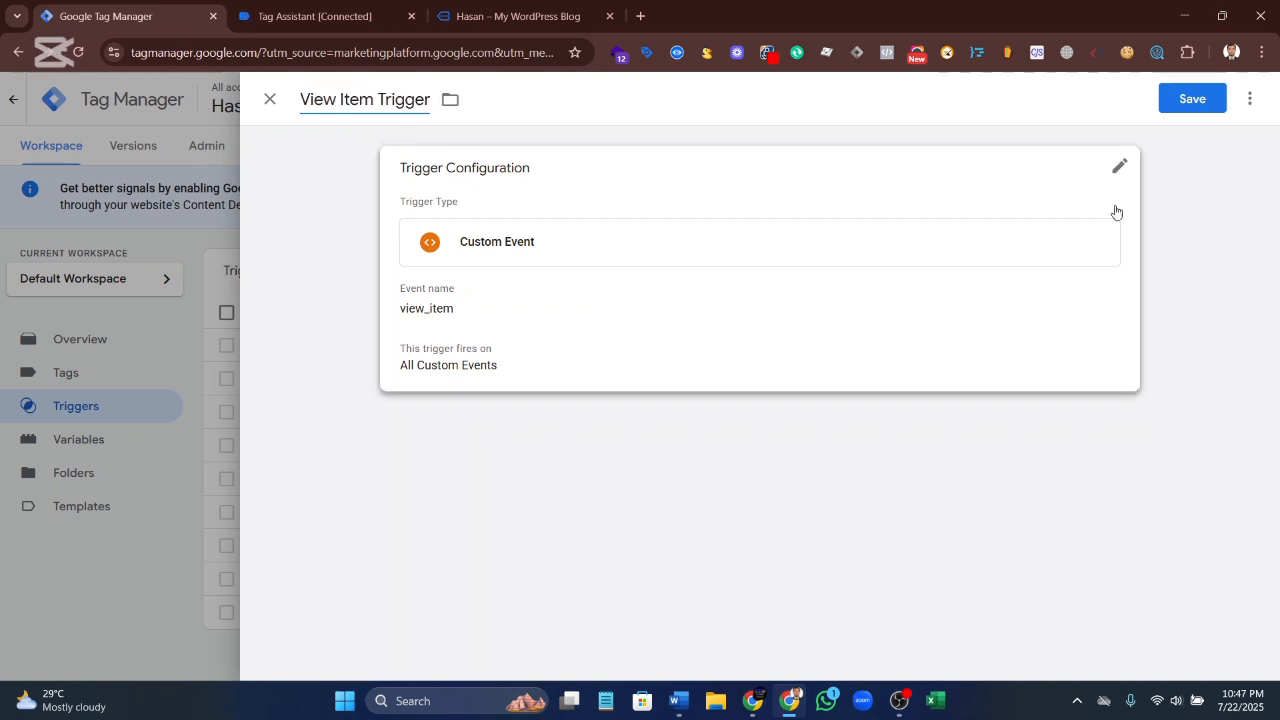
click(1187, 106)
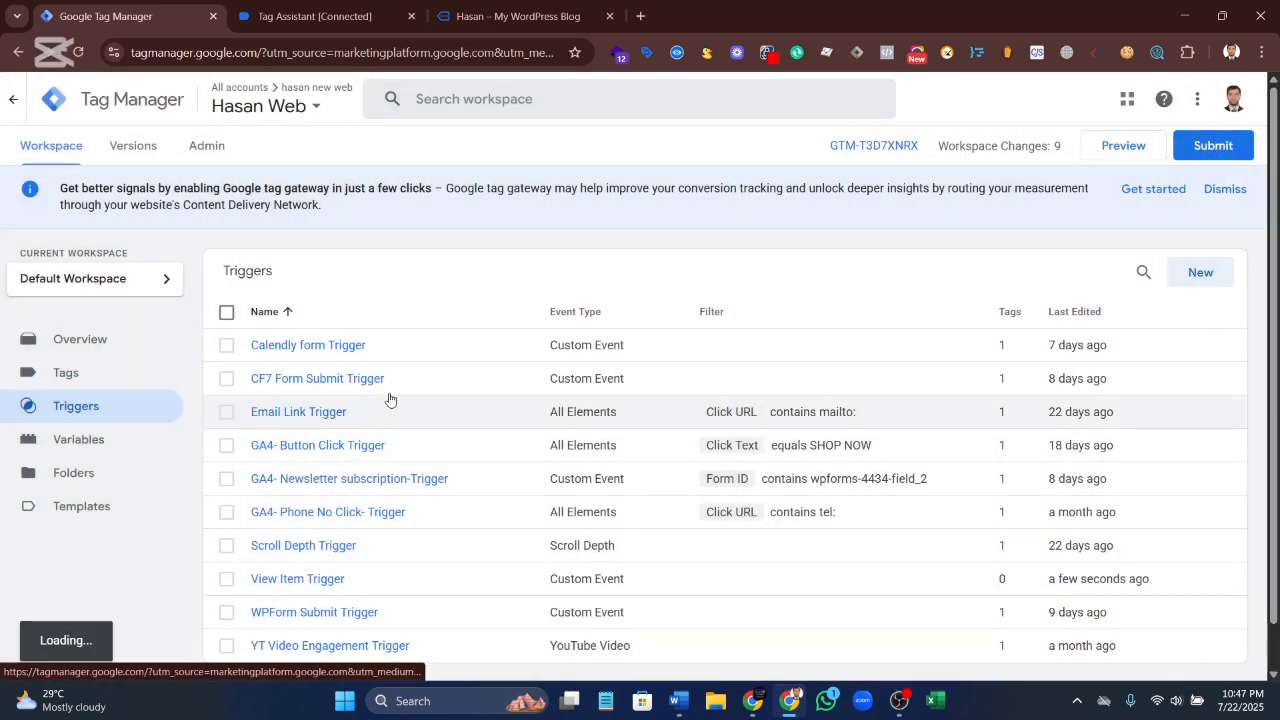
Create a new tag of type Google Analytics: GA4 Event
click(20, 382)
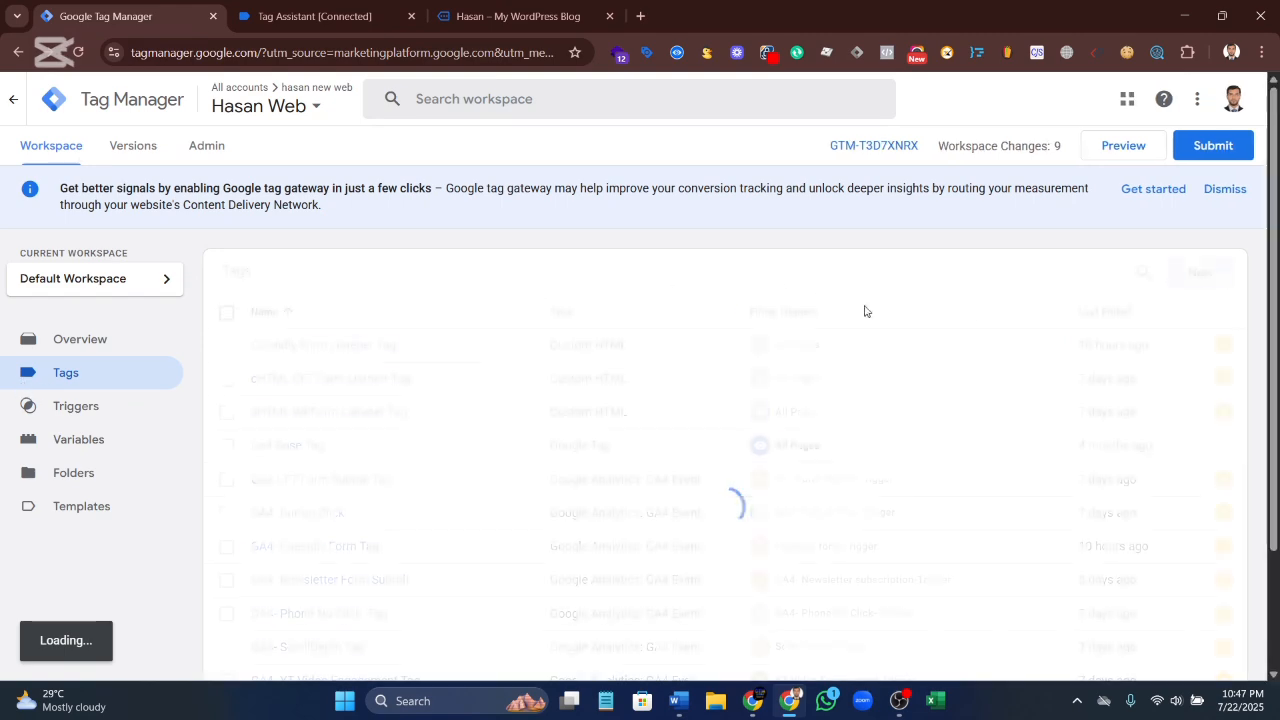
click(1203, 273)
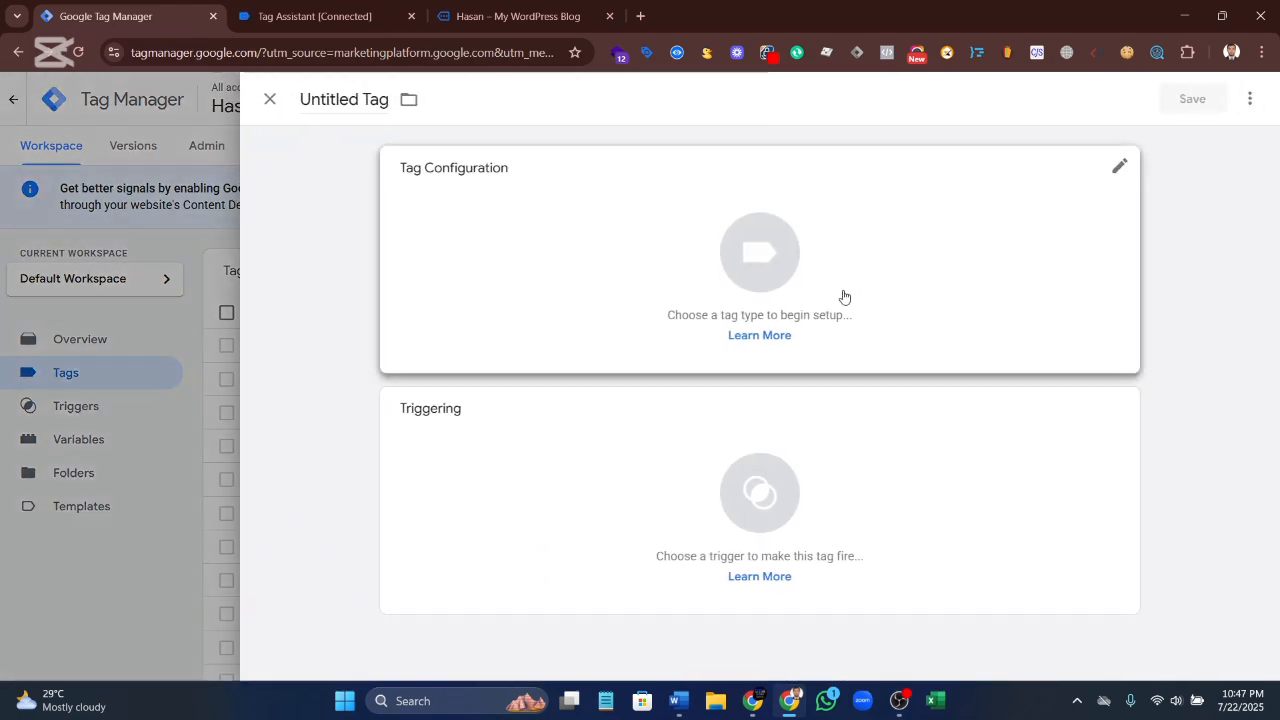
click(860, 290)
click(937, 252)
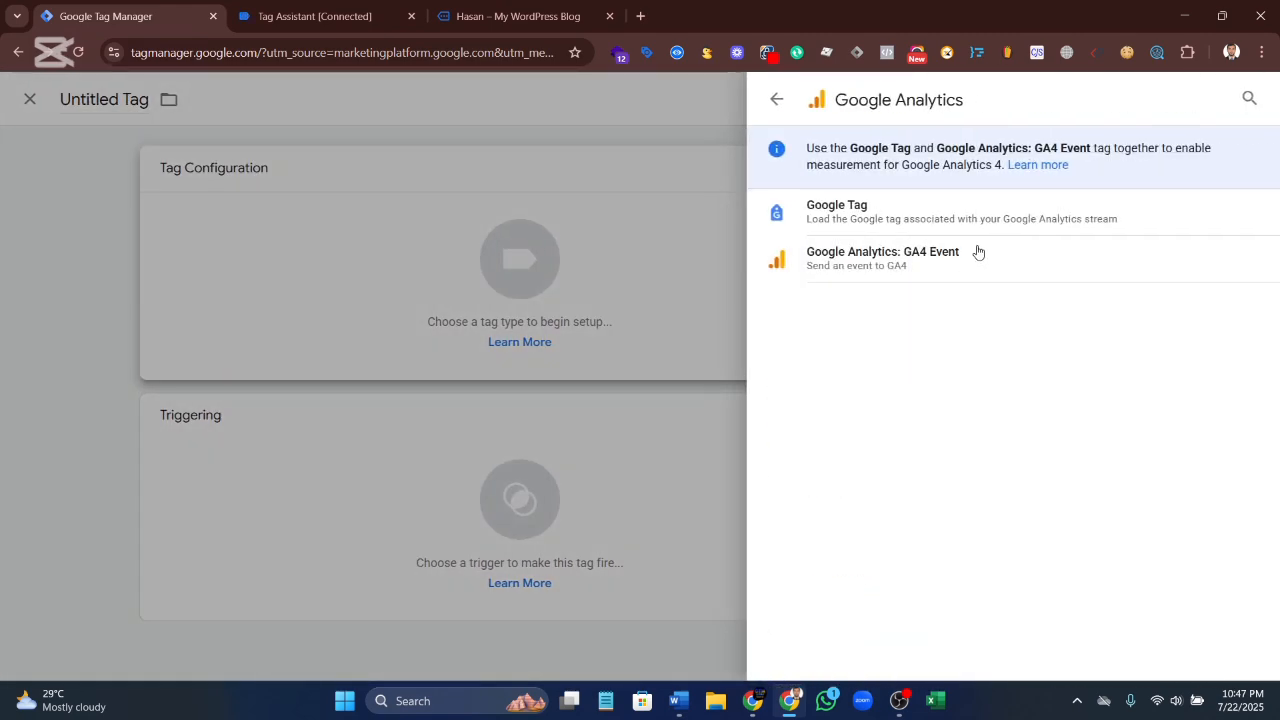
click(900, 262)
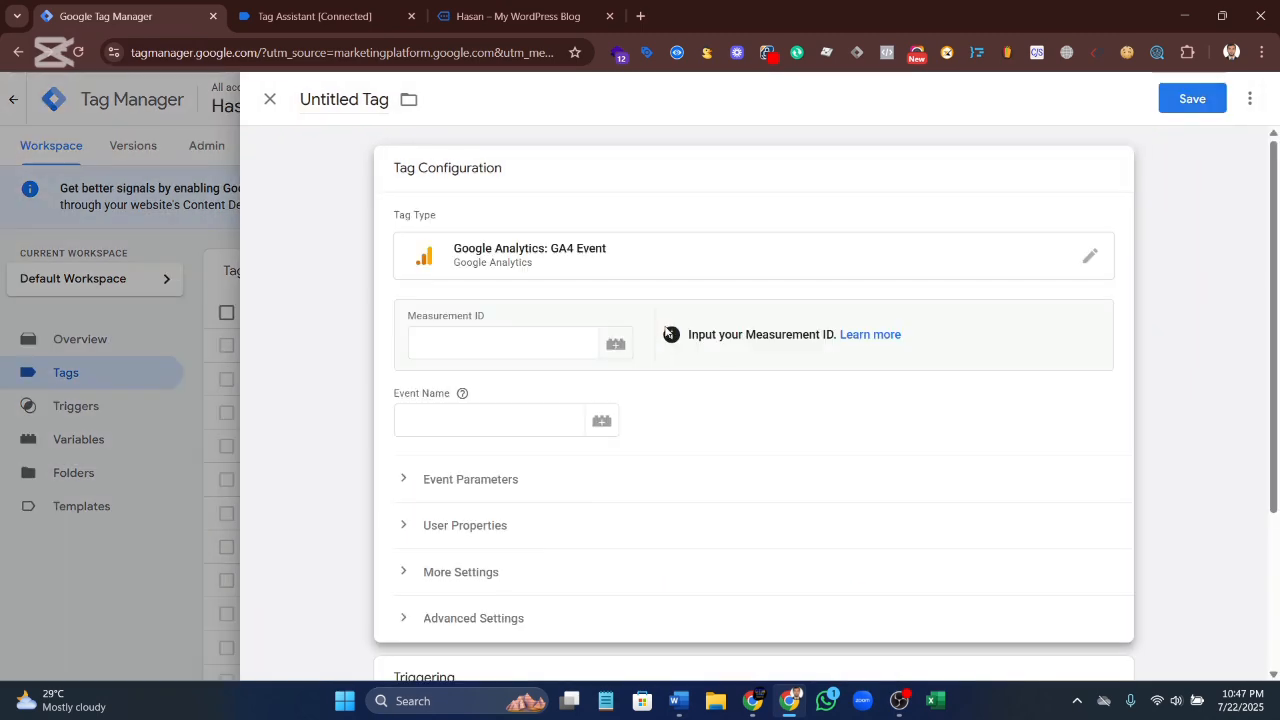
Set the tag's measurement ID to the {{GA4 Measurement ID}} variable and its event name to view_item
click(438, 350)
click(616, 346)
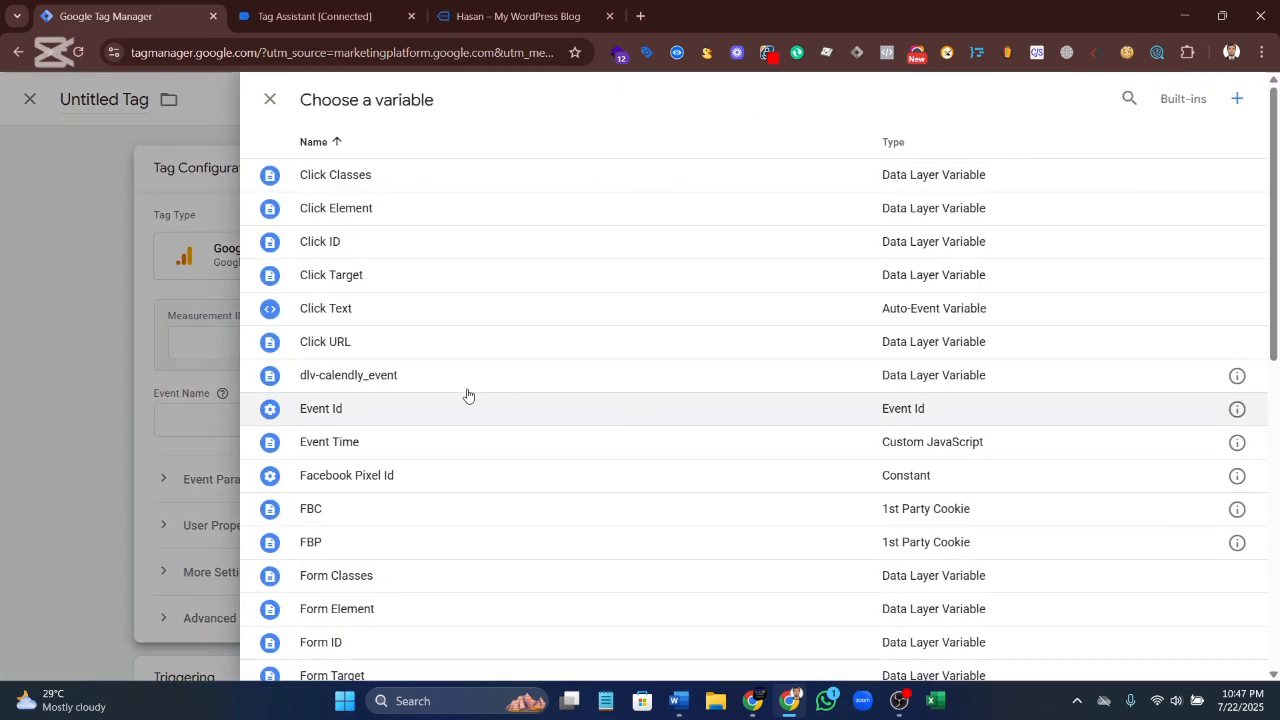
scroll(368, 407, down, 3)
scroll(400, 528, down, 2)
click(380, 423)
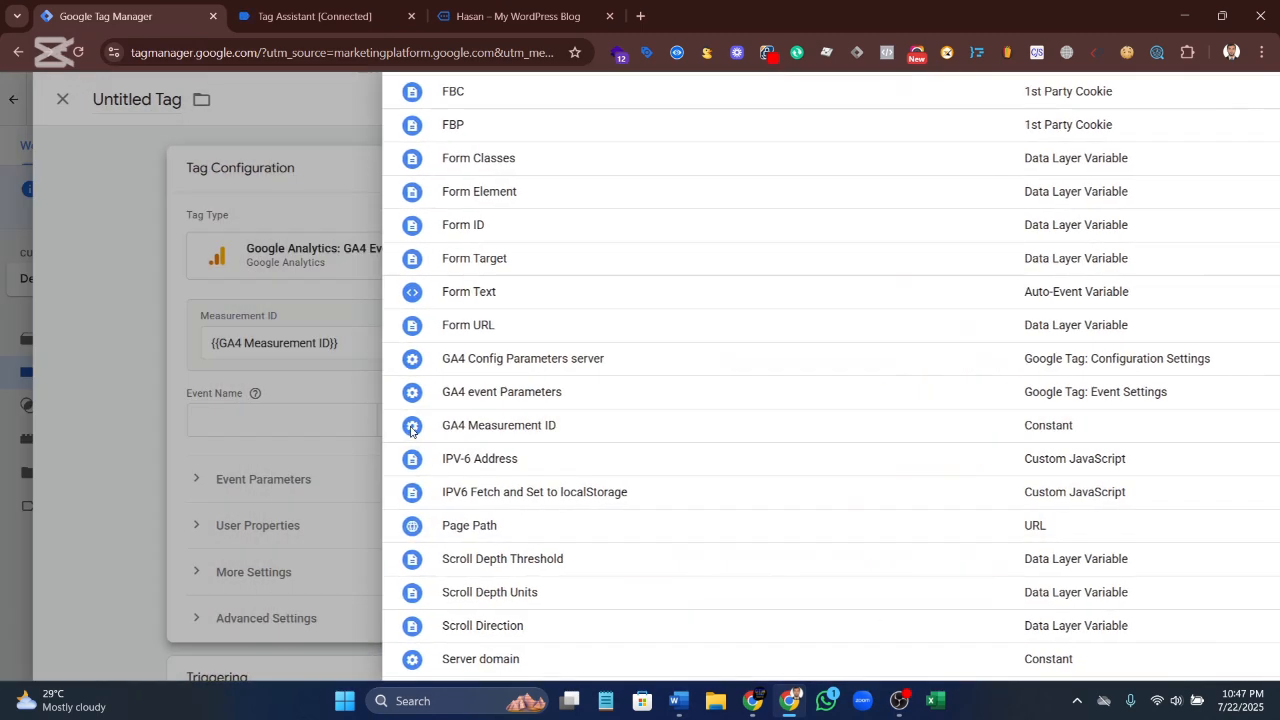
click(430, 426)
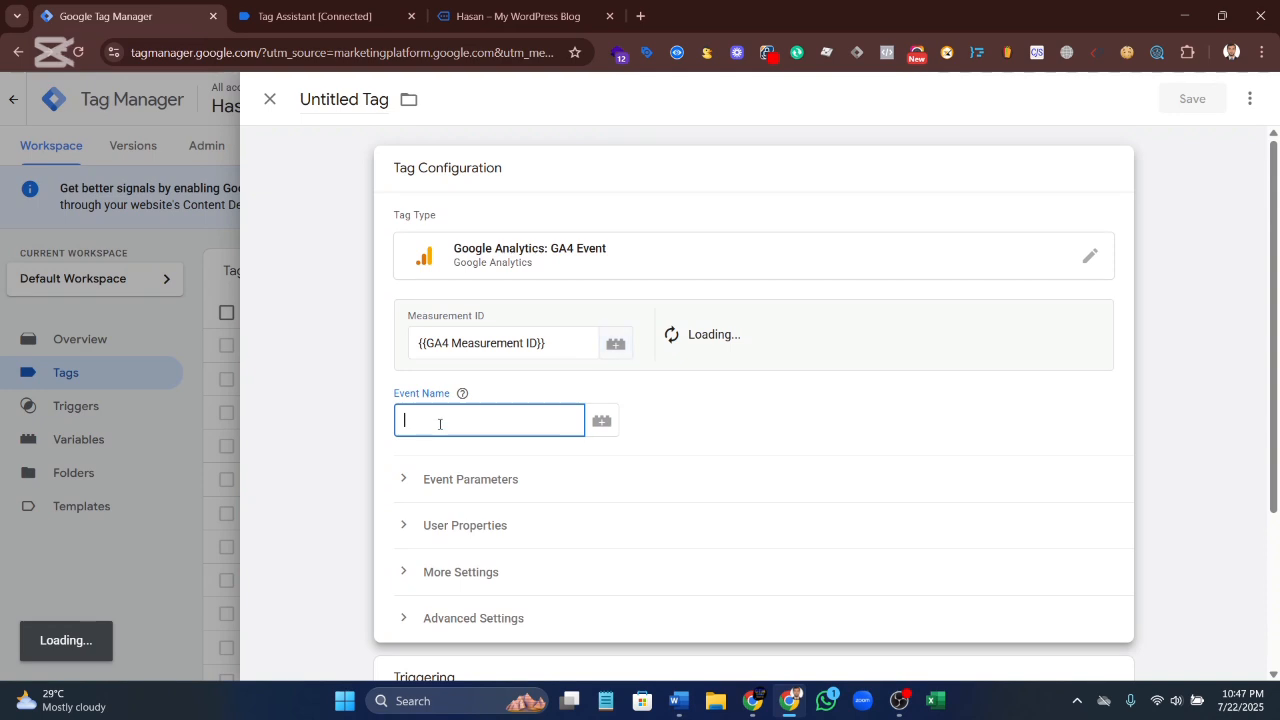
text(view_item)
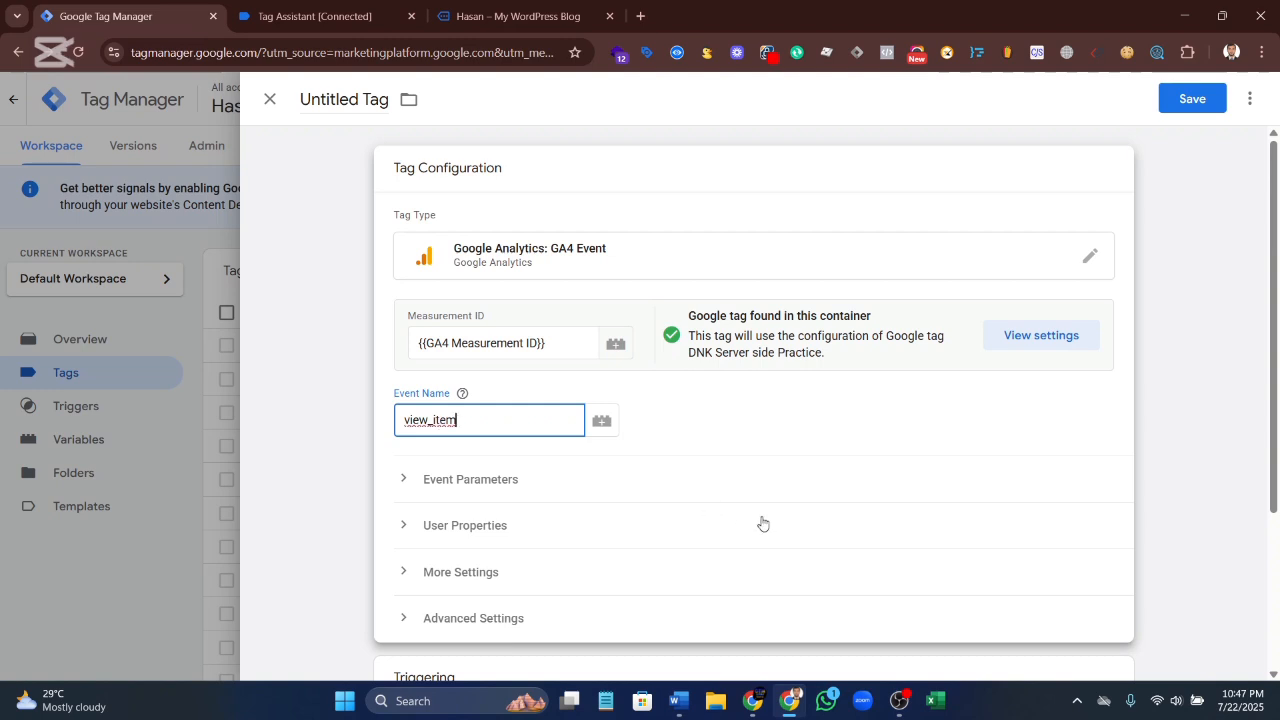
Rename the untitled tag "GA4- View Item Tag"
double_click(340, 98)
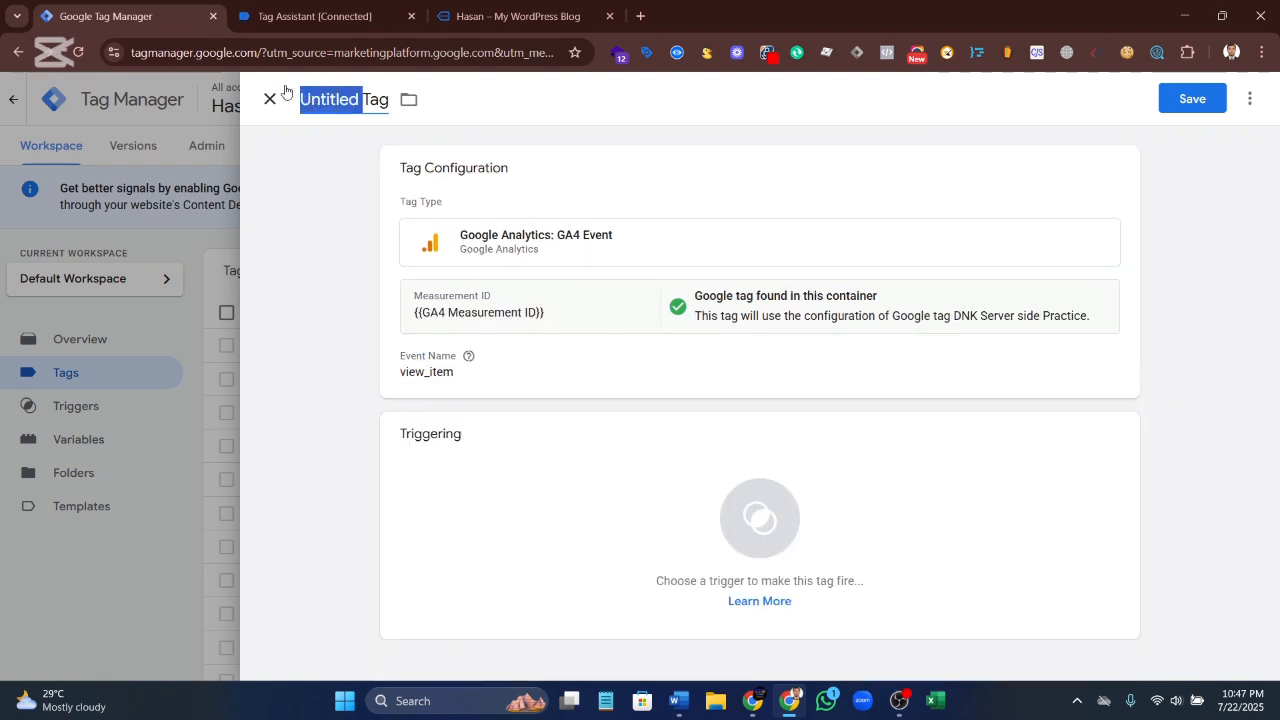
text(GA4)
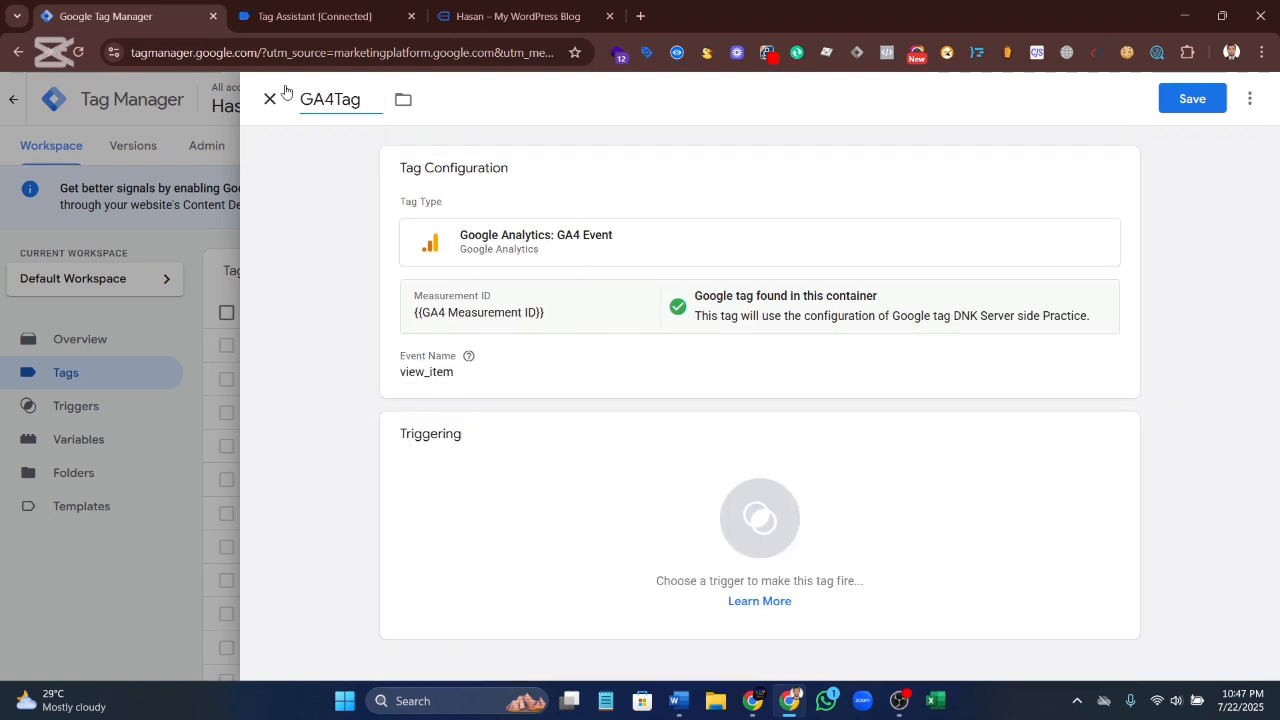
text(- View Item)
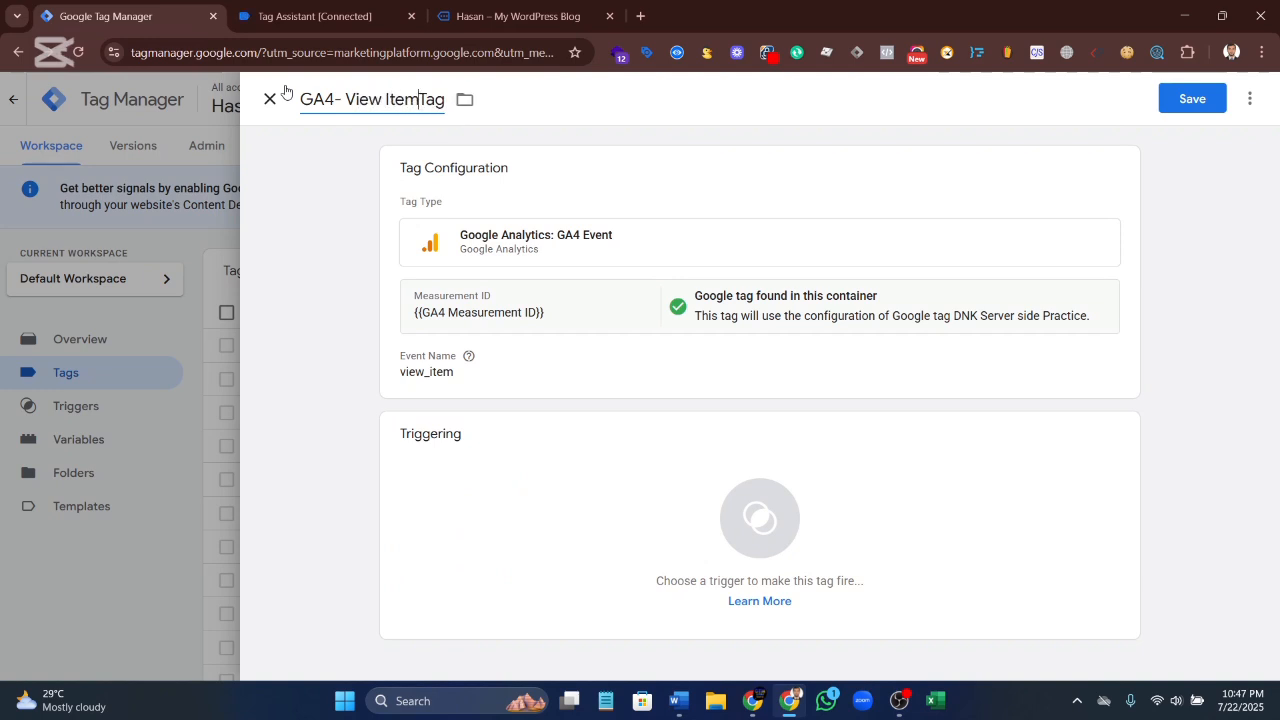
Assign View Item Trigger as the firing trigger of the GA4 view item tag
click(1190, 97)
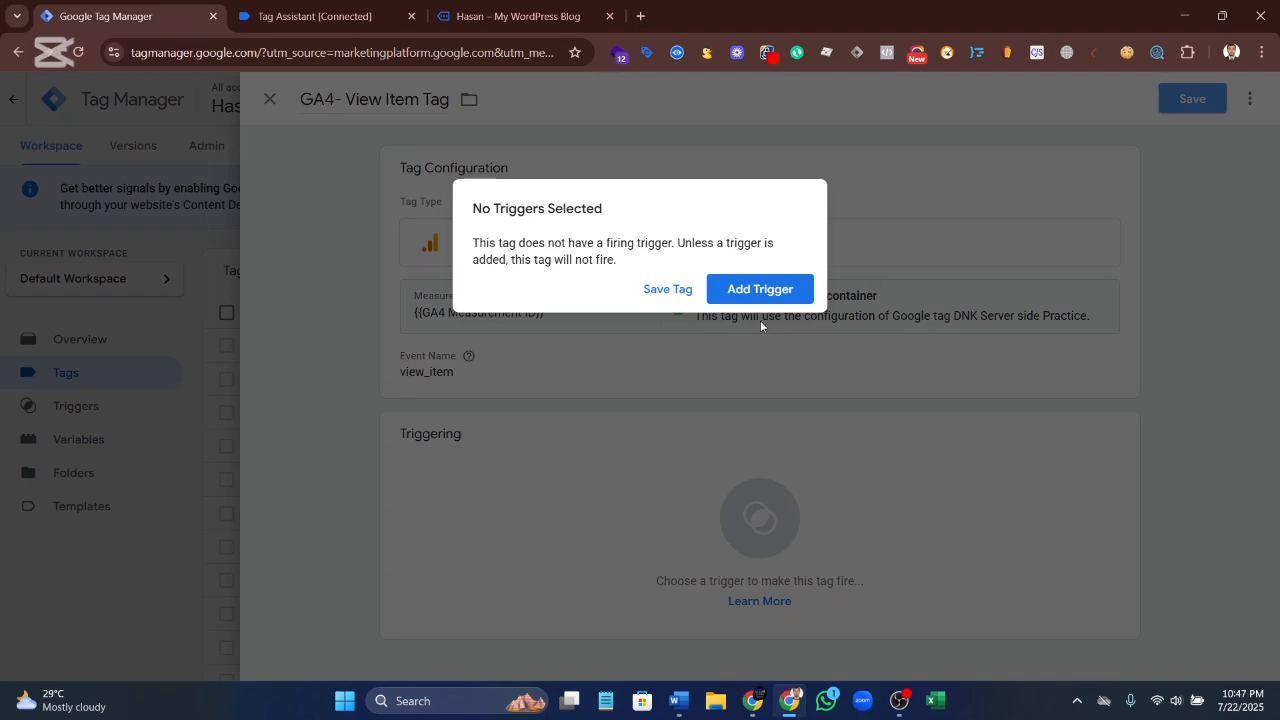
click(758, 291)
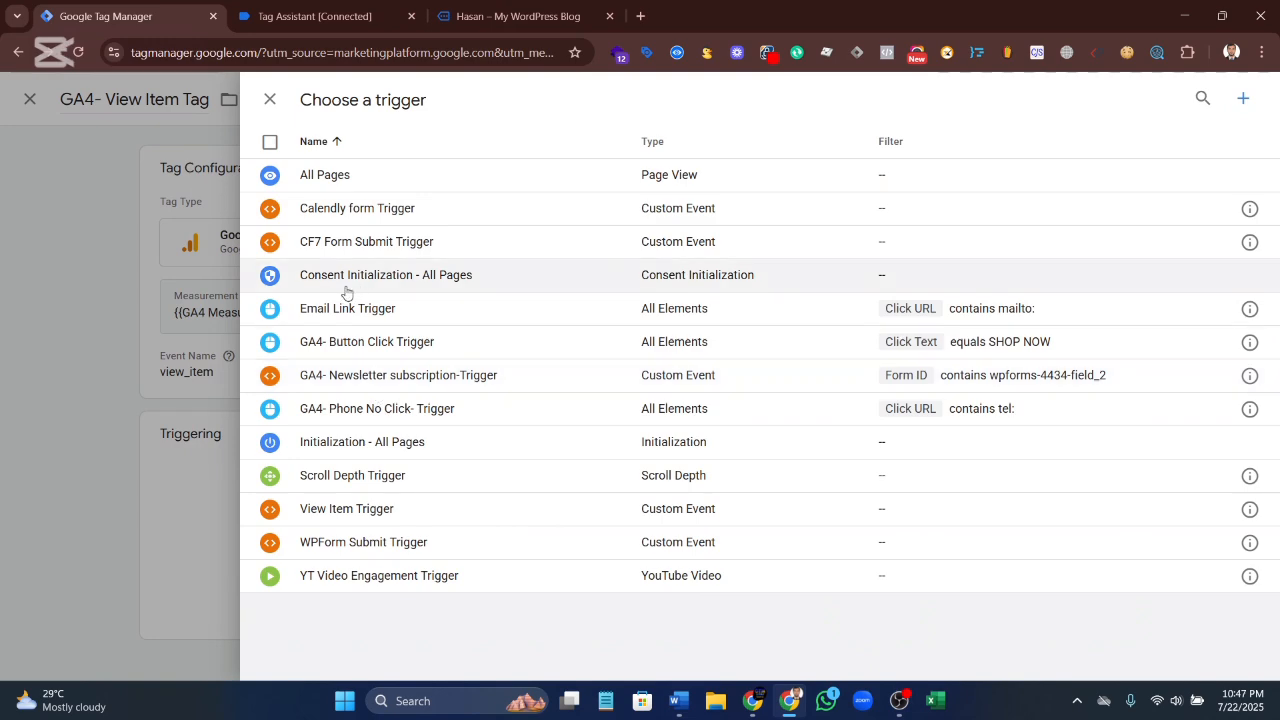
click(348, 512)
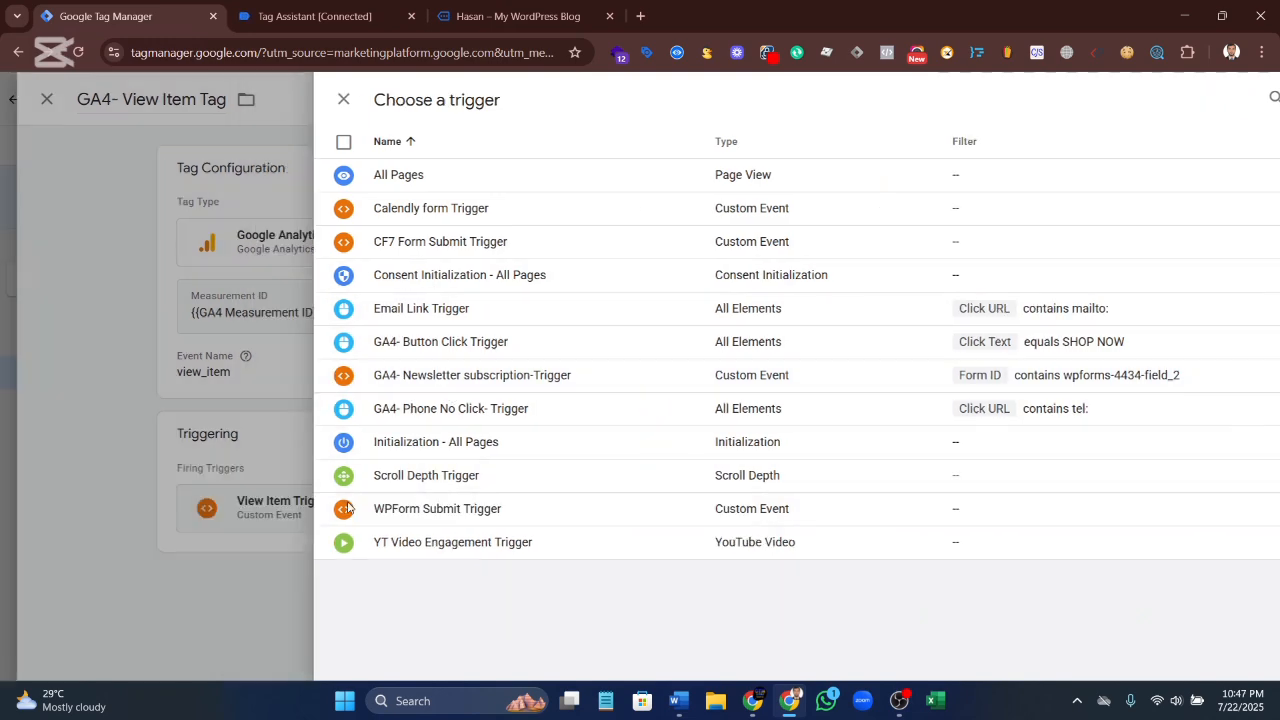
Save the GA4 view item tag and start a preview session connecting Tag Assistant to the store site
click(1181, 105)
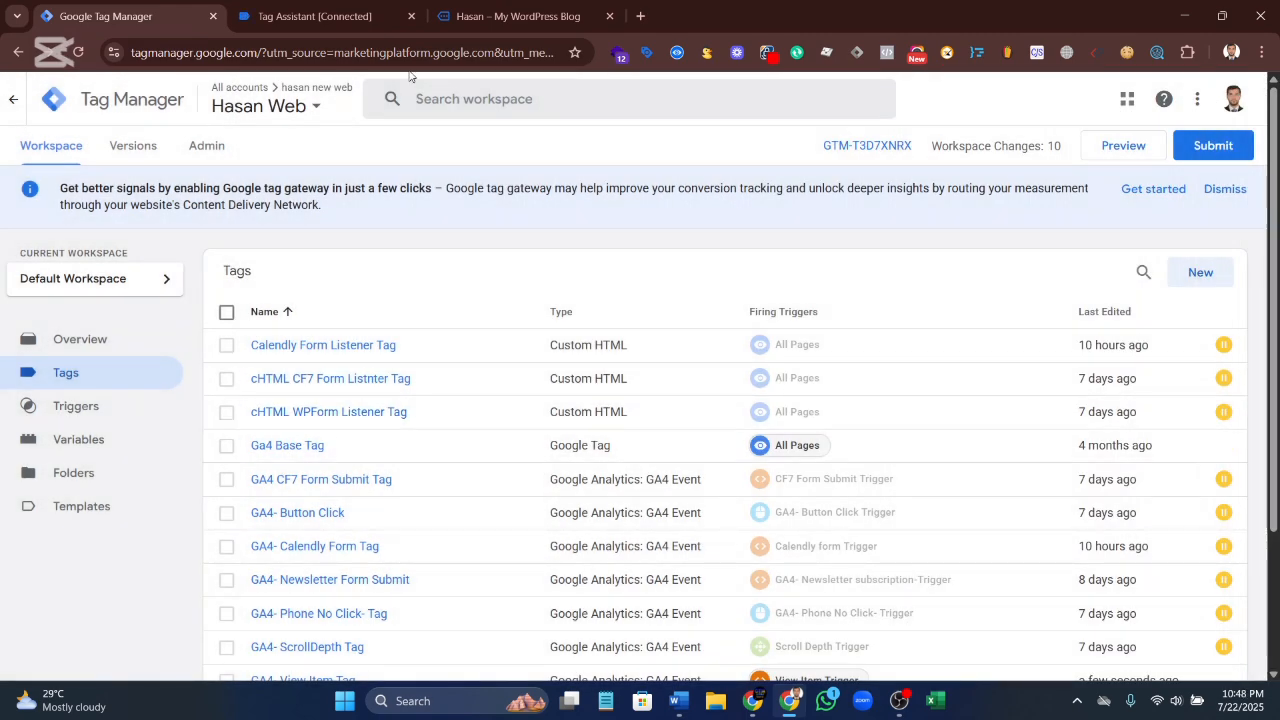
click(1123, 145)
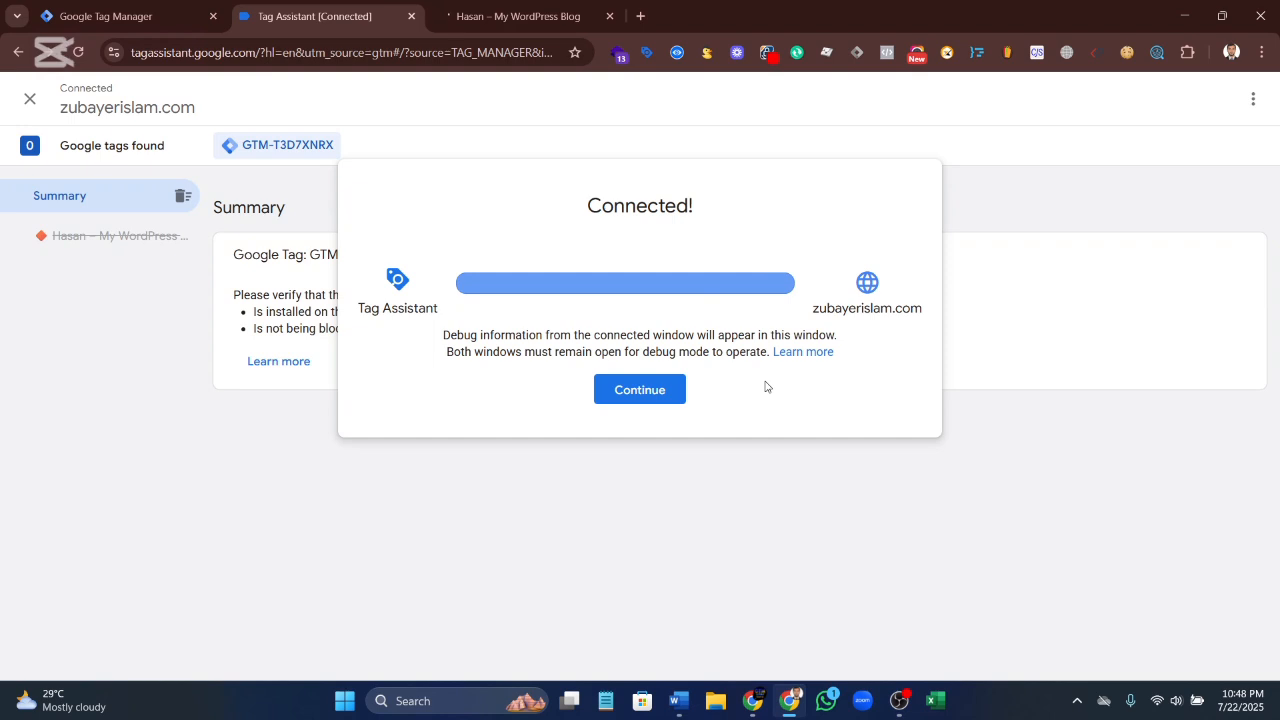
click(630, 390)
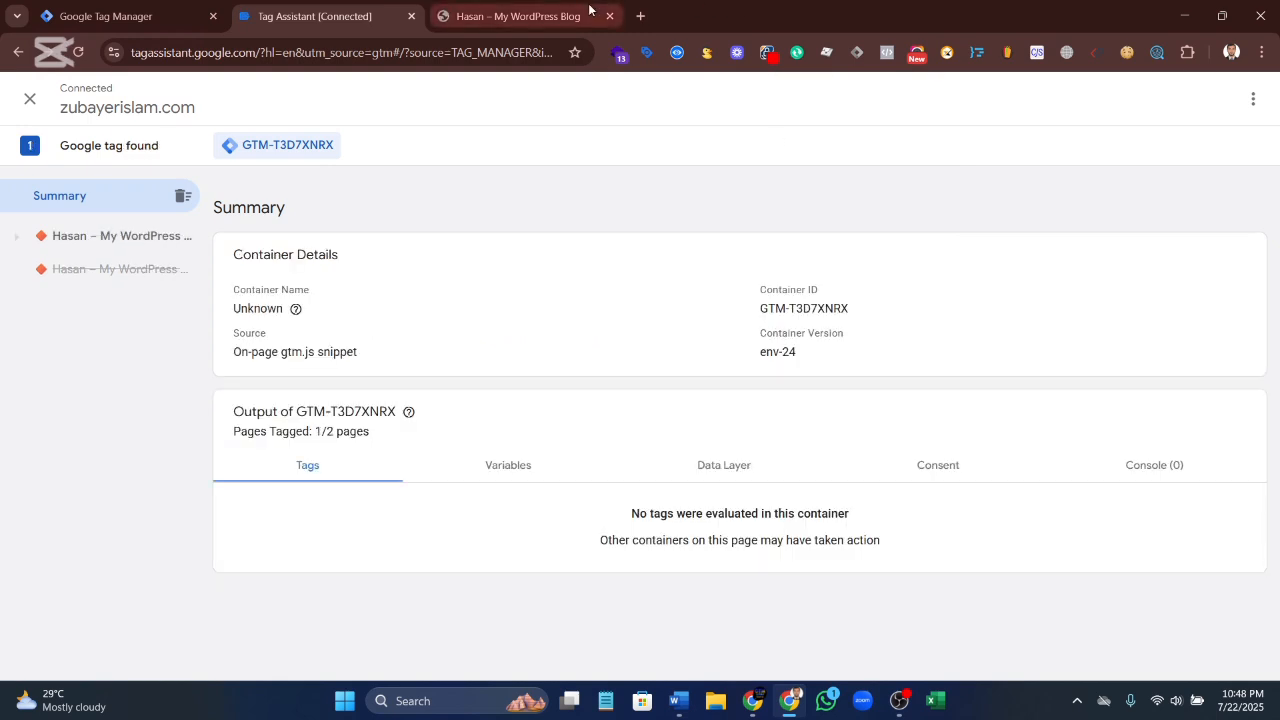
In the connected store, open the Blue Denim Shorts product page from the Women category and scroll through it
click(540, 16)
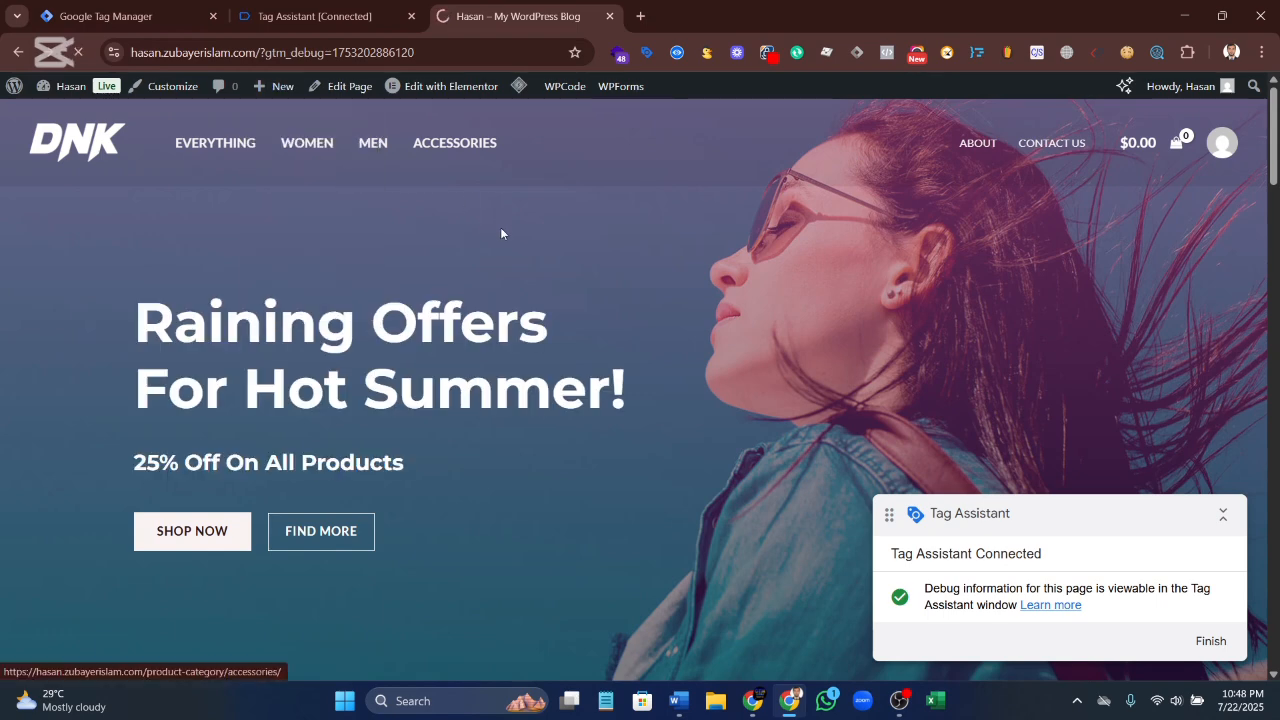
click(307, 143)
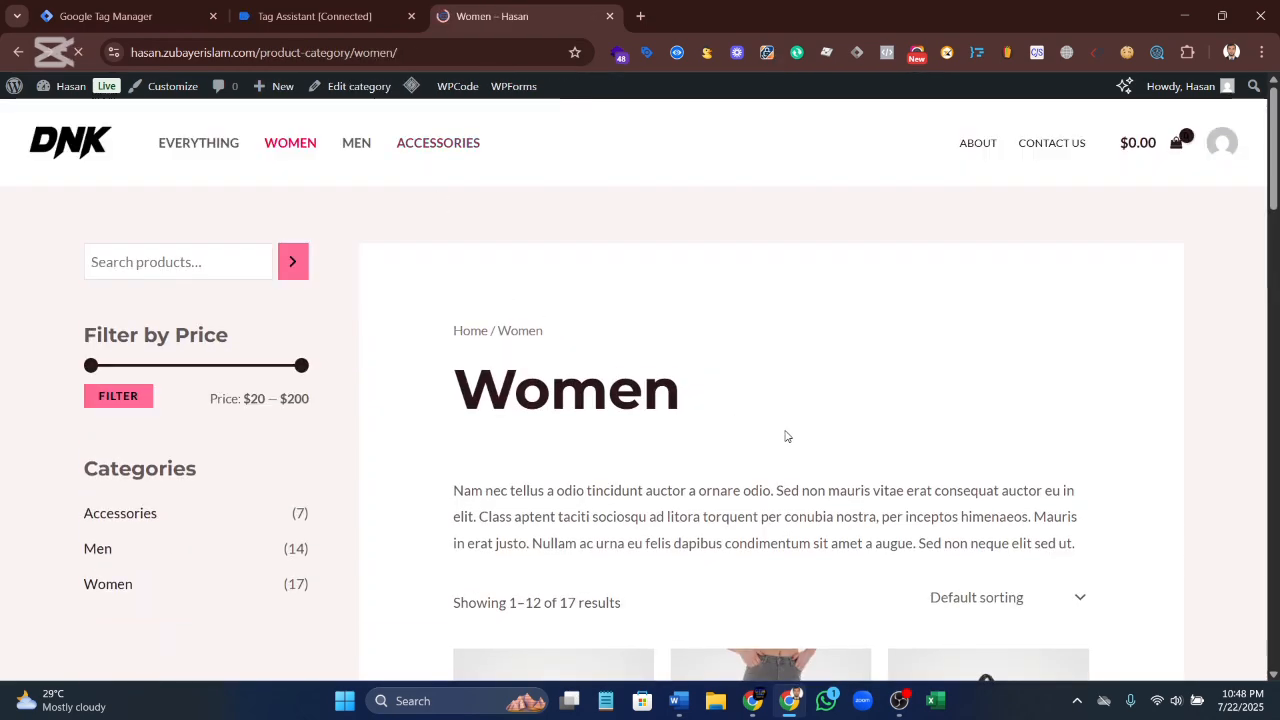
scroll(786, 434, down, 4)
scroll(781, 360, down, 2)
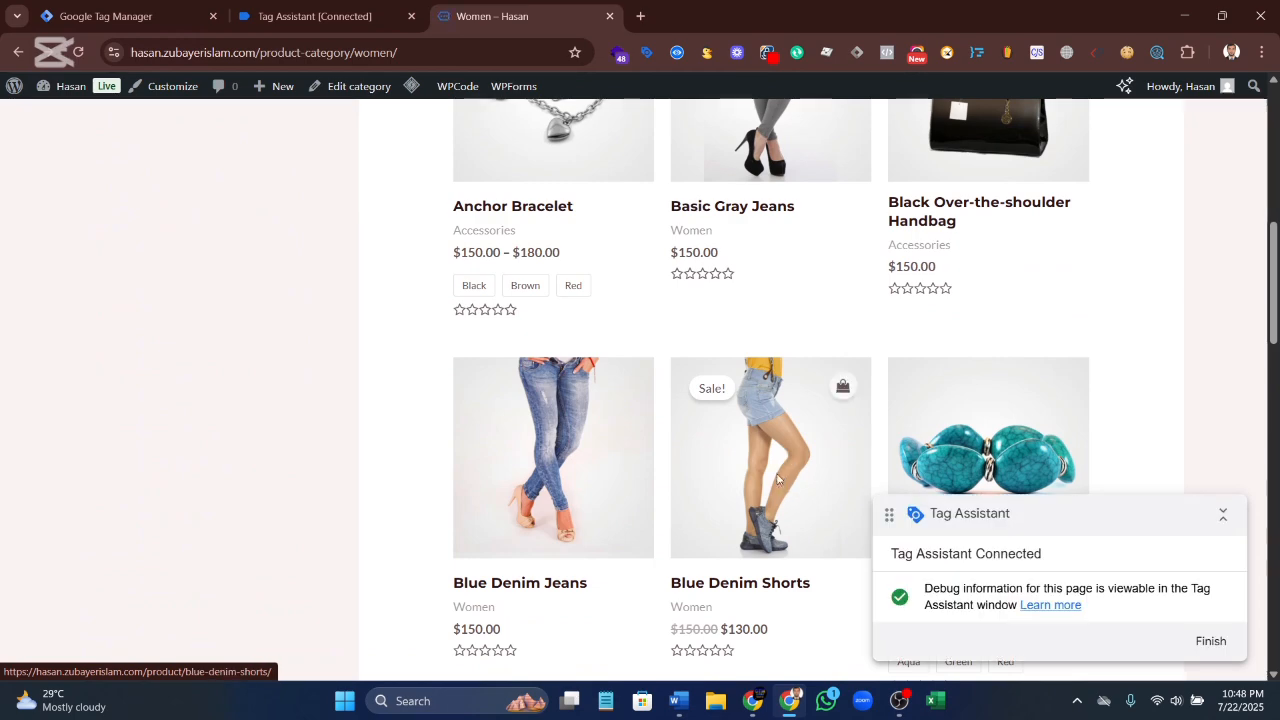
click(812, 485)
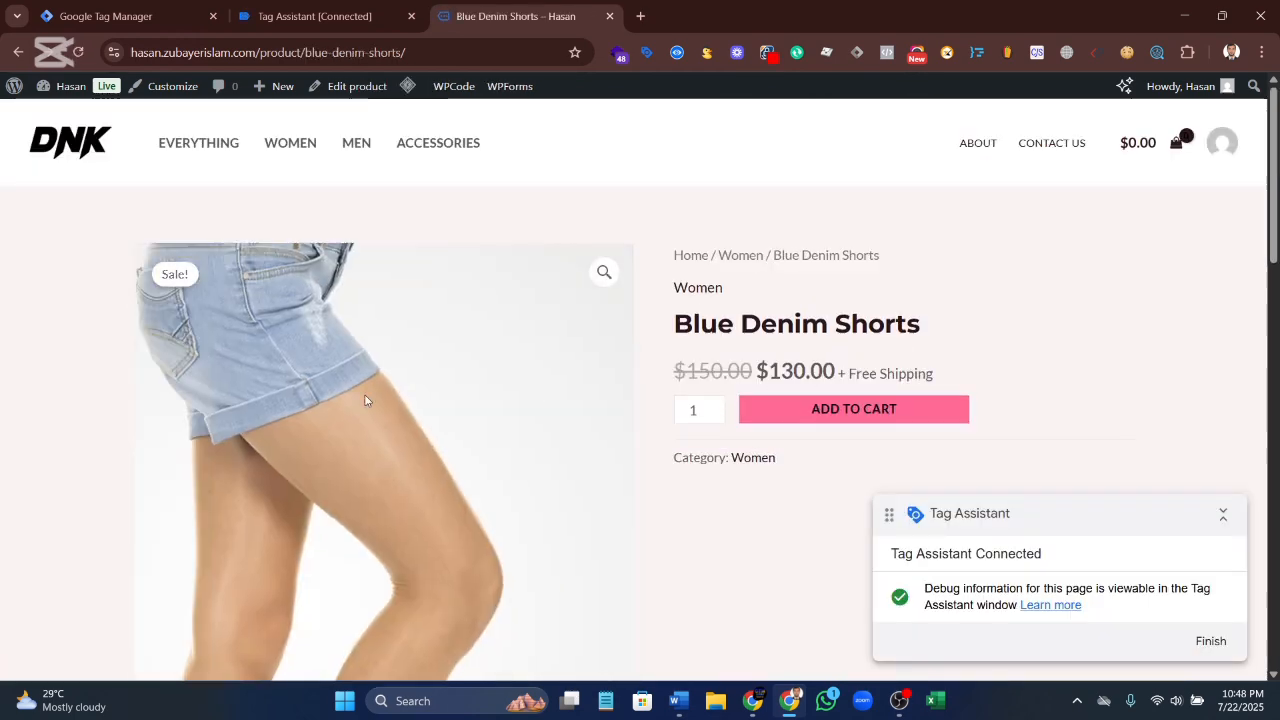
scroll(370, 420, down, 8)
scroll(275, 415, up, 10)
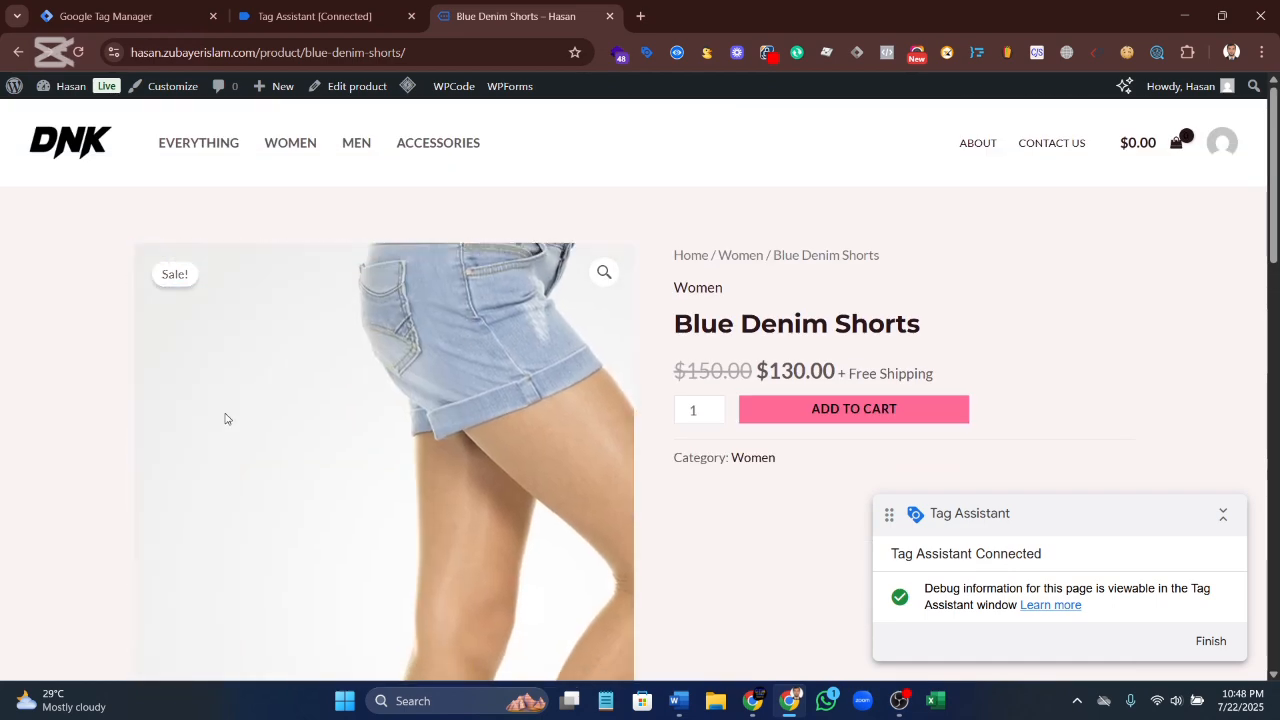
In Tag Assistant, examine the fired tags of the product page's view_item event and the ecommerce object in its data layer
click(315, 16)
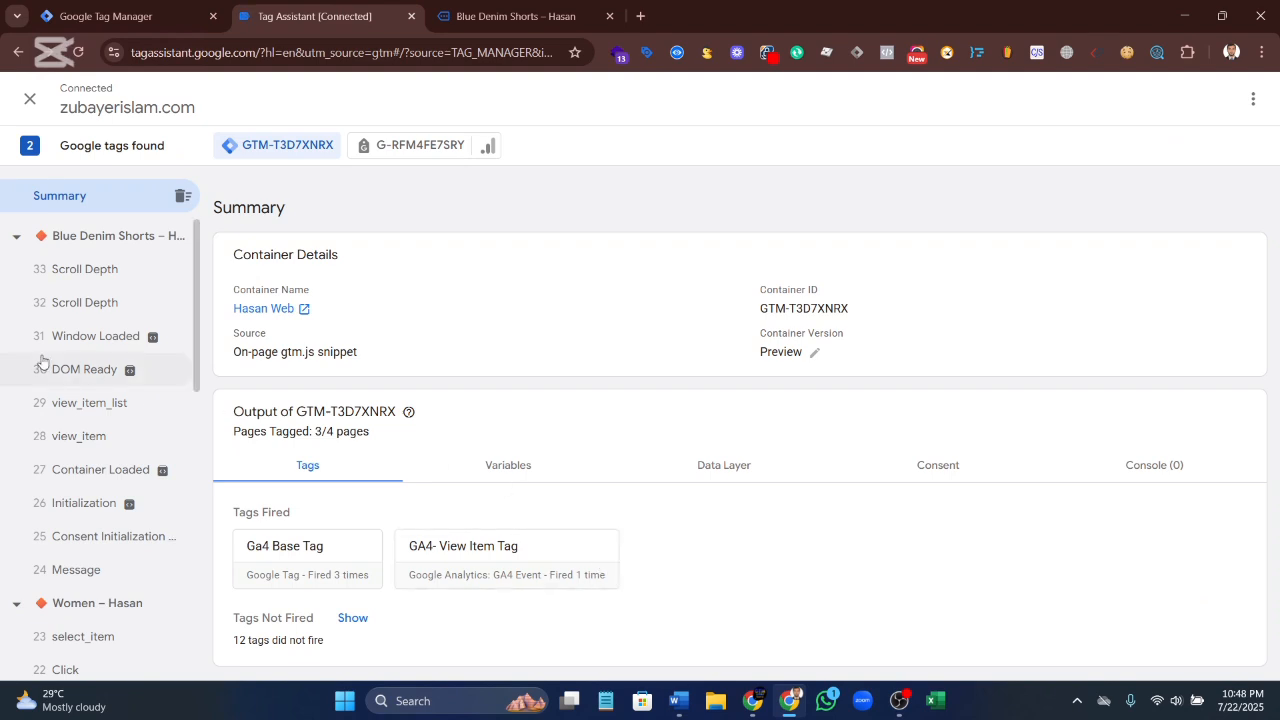
click(82, 436)
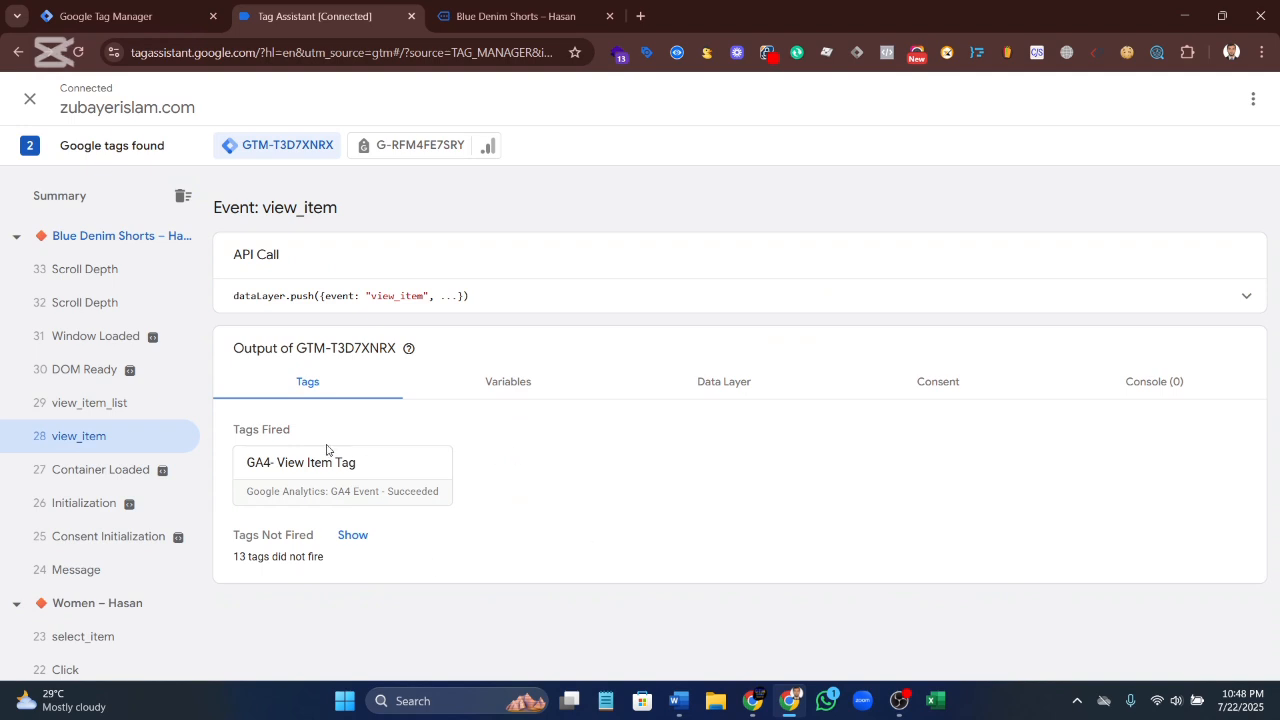
click(699, 393)
scroll(404, 437, down, 5)
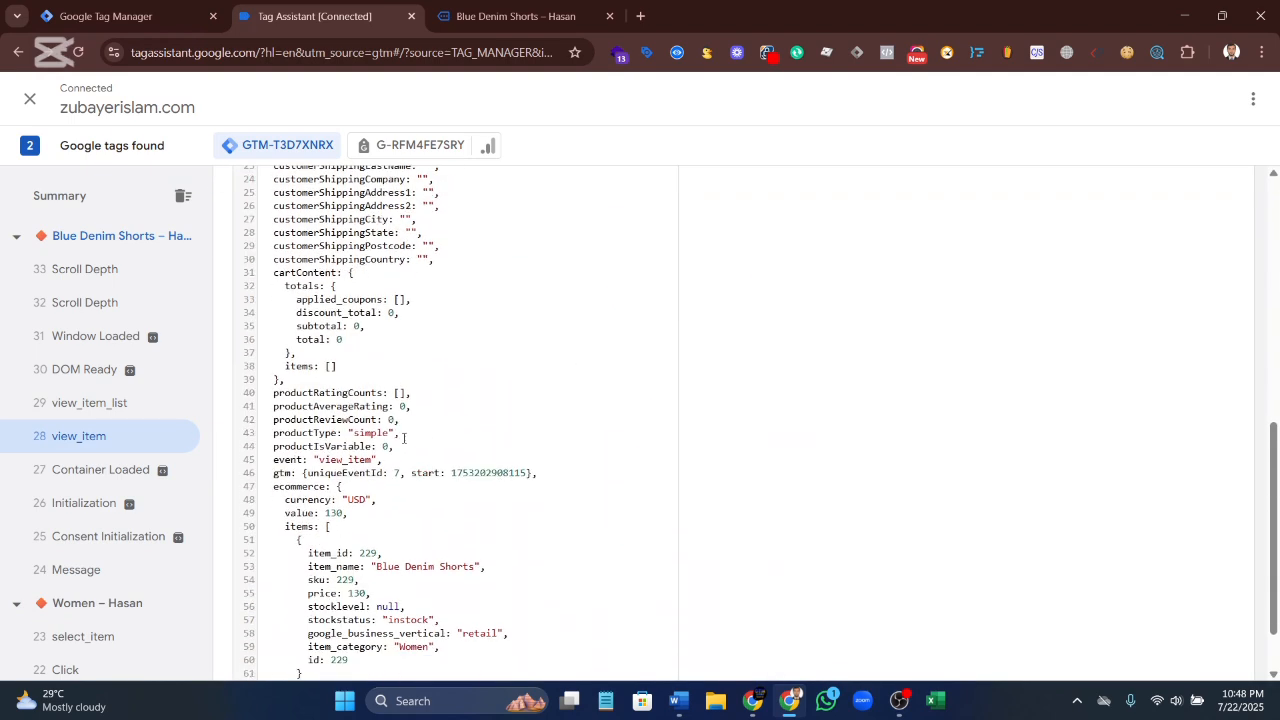
scroll(404, 437, down, 2)
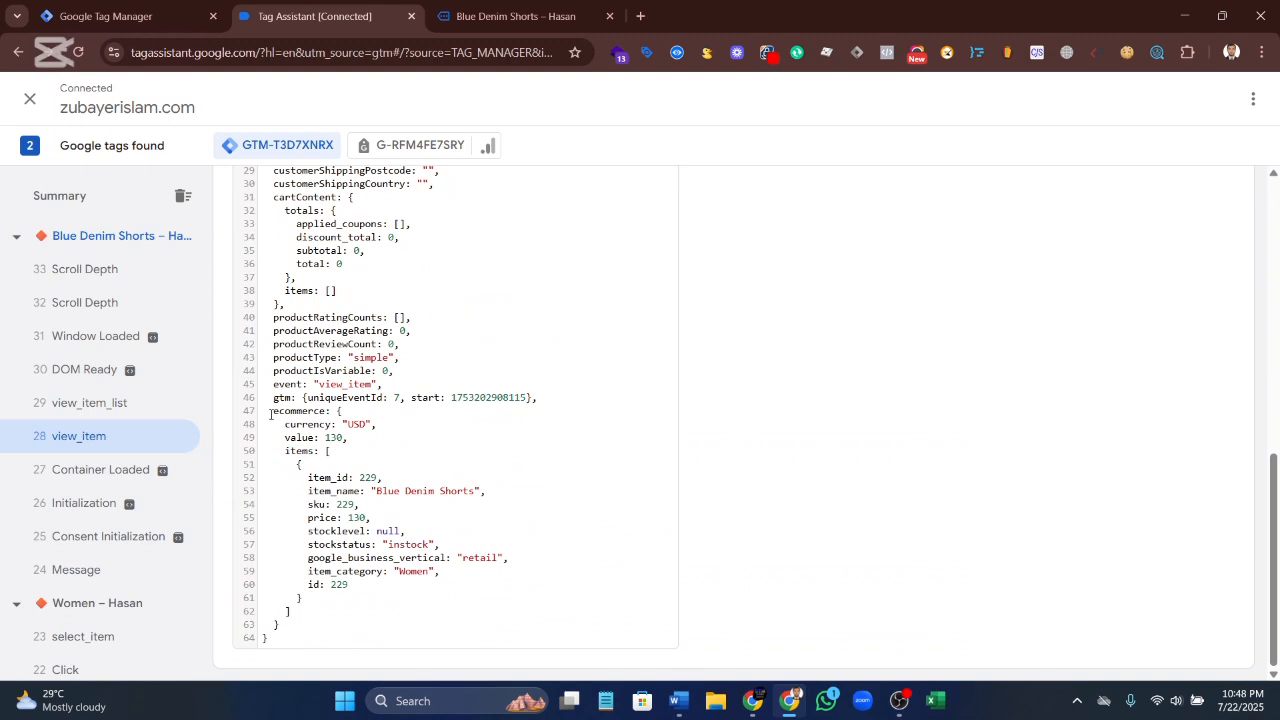
drag(354, 484, 395, 637)
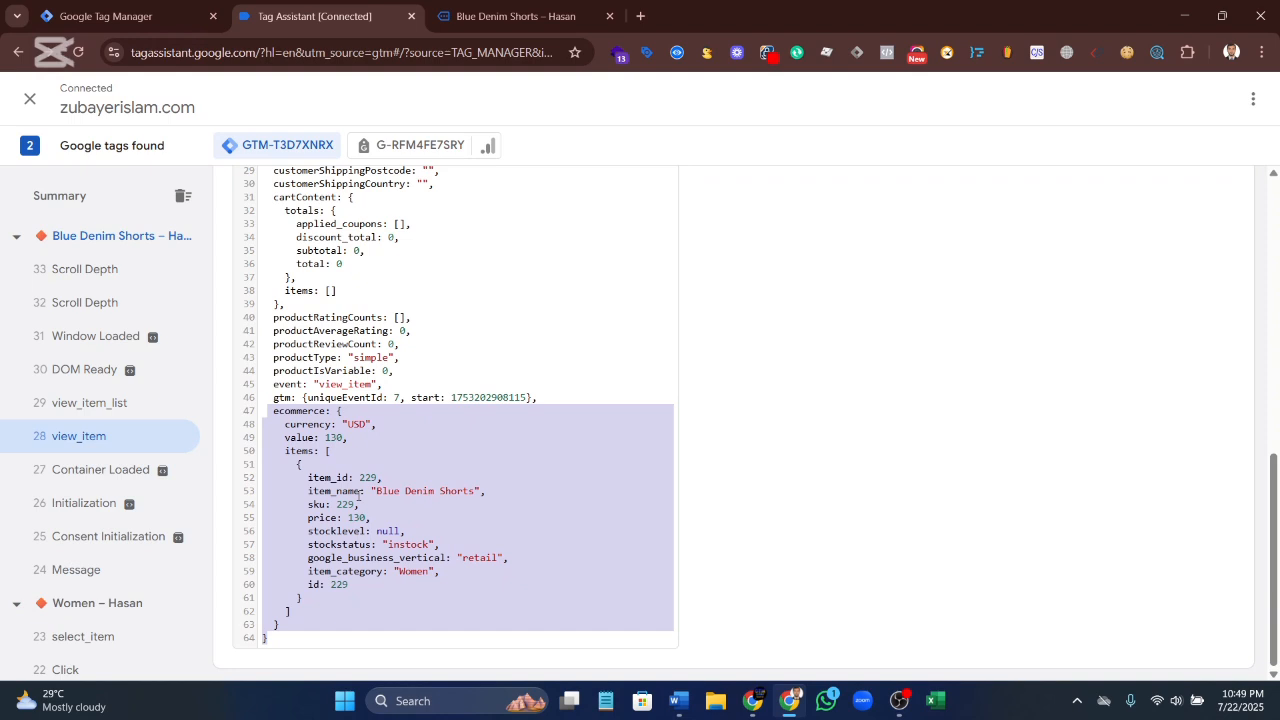
drag(282, 423, 302, 465)
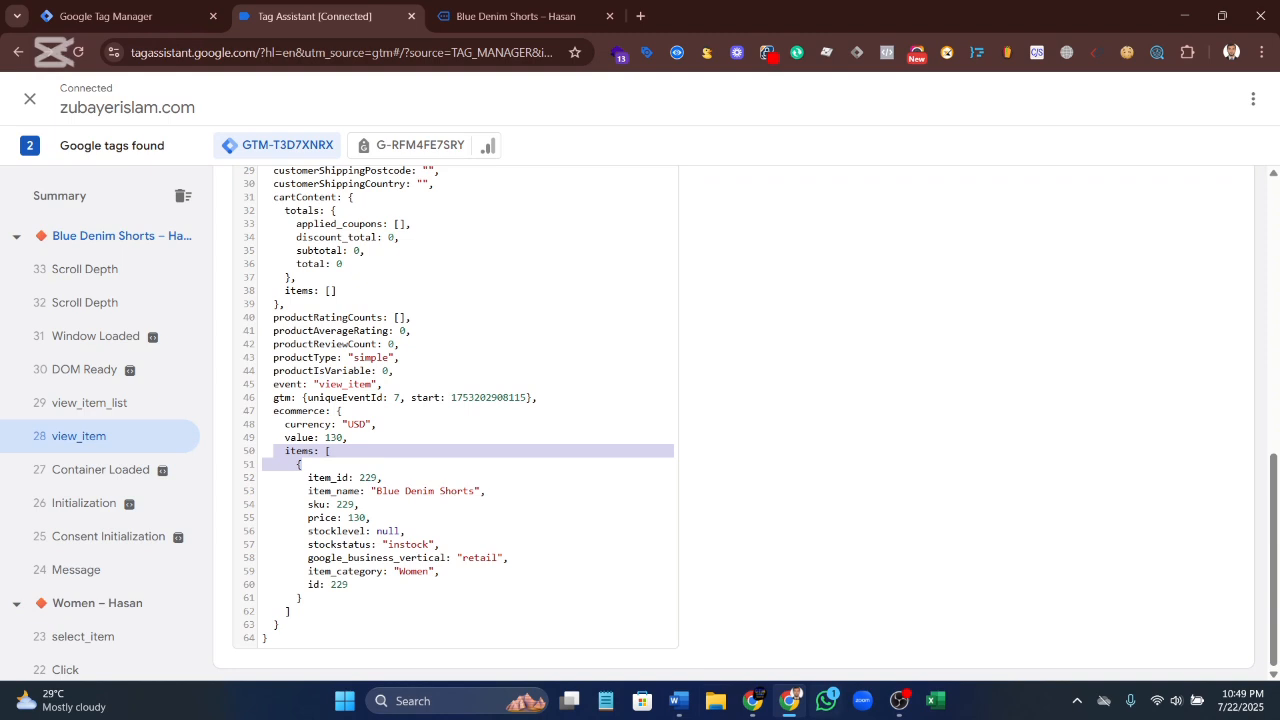
Switch to the Word document and check the parameters listed for the view_item event
click(678, 700)
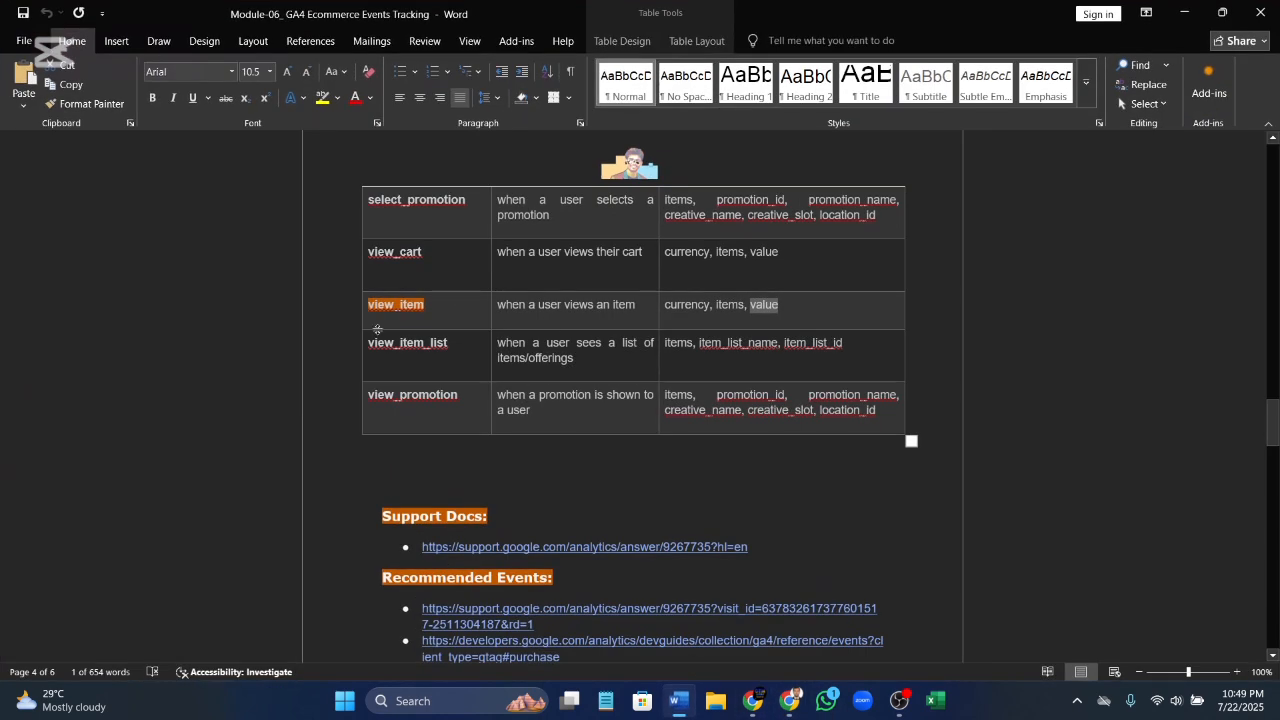
click(486, 310)
click(658, 304)
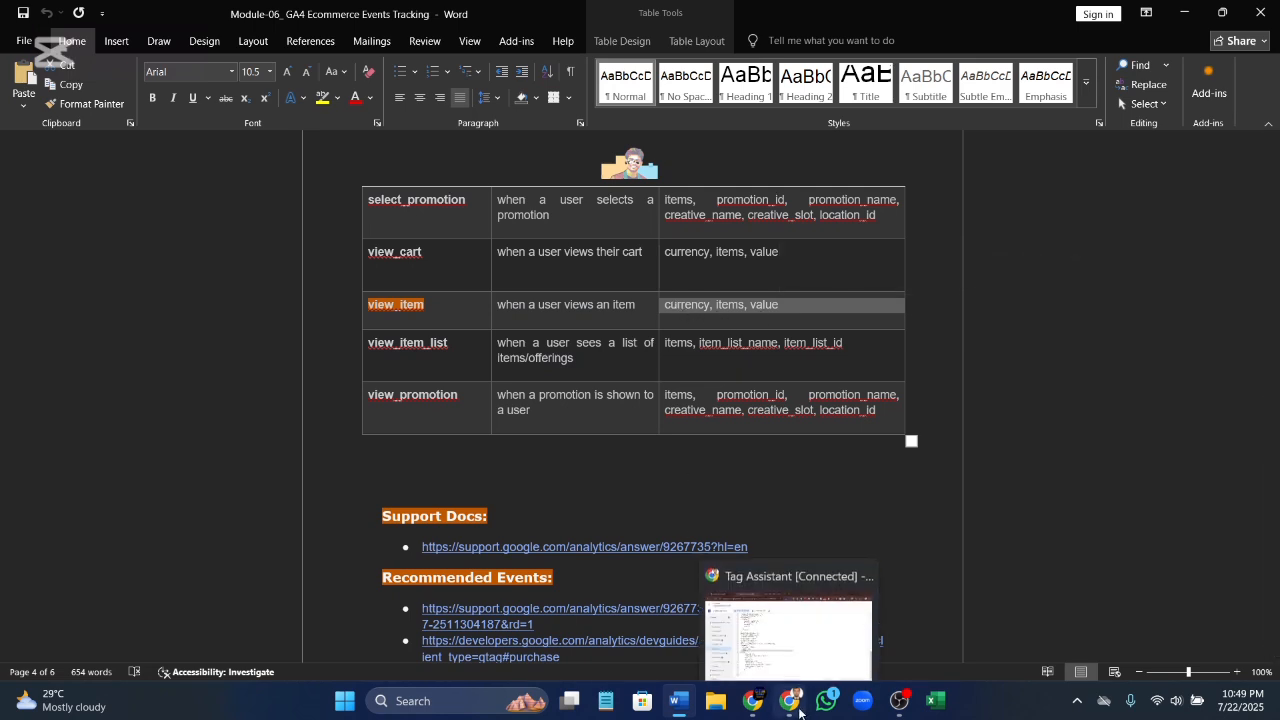
click(790, 701)
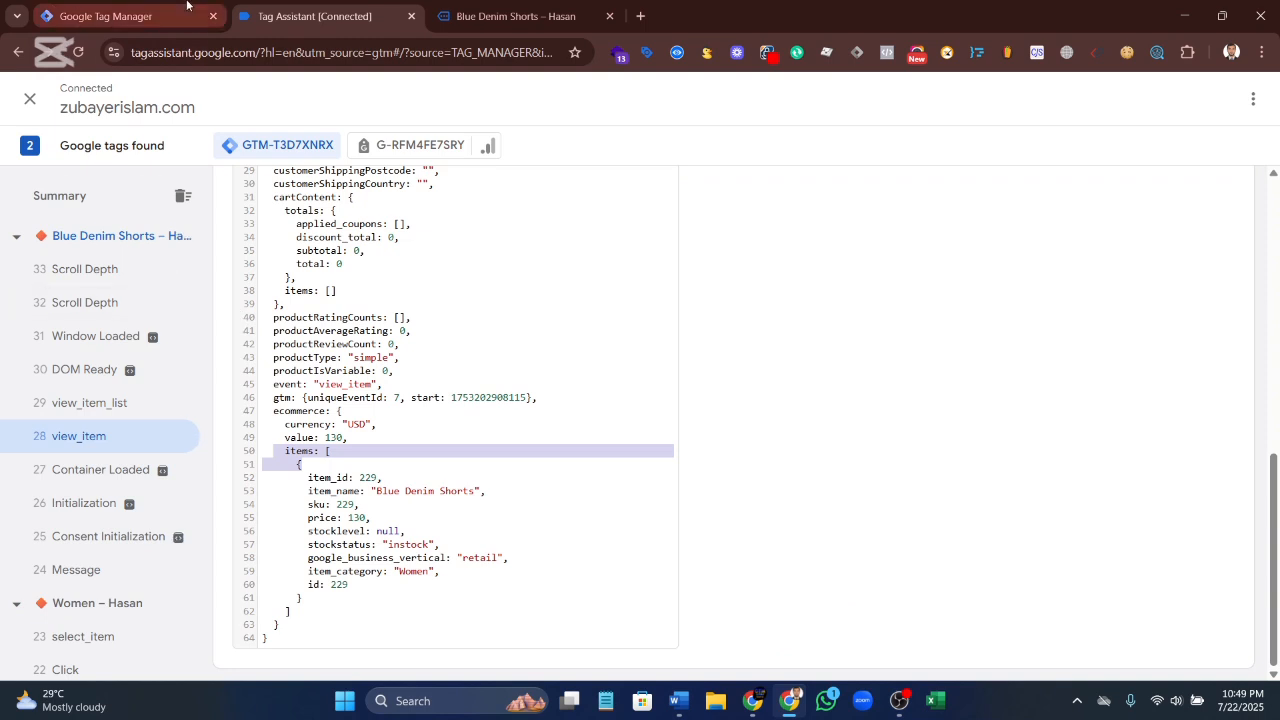
In Google Tag Manager, start a new user-defined variable and set its type to Data Layer Variable
click(120, 15)
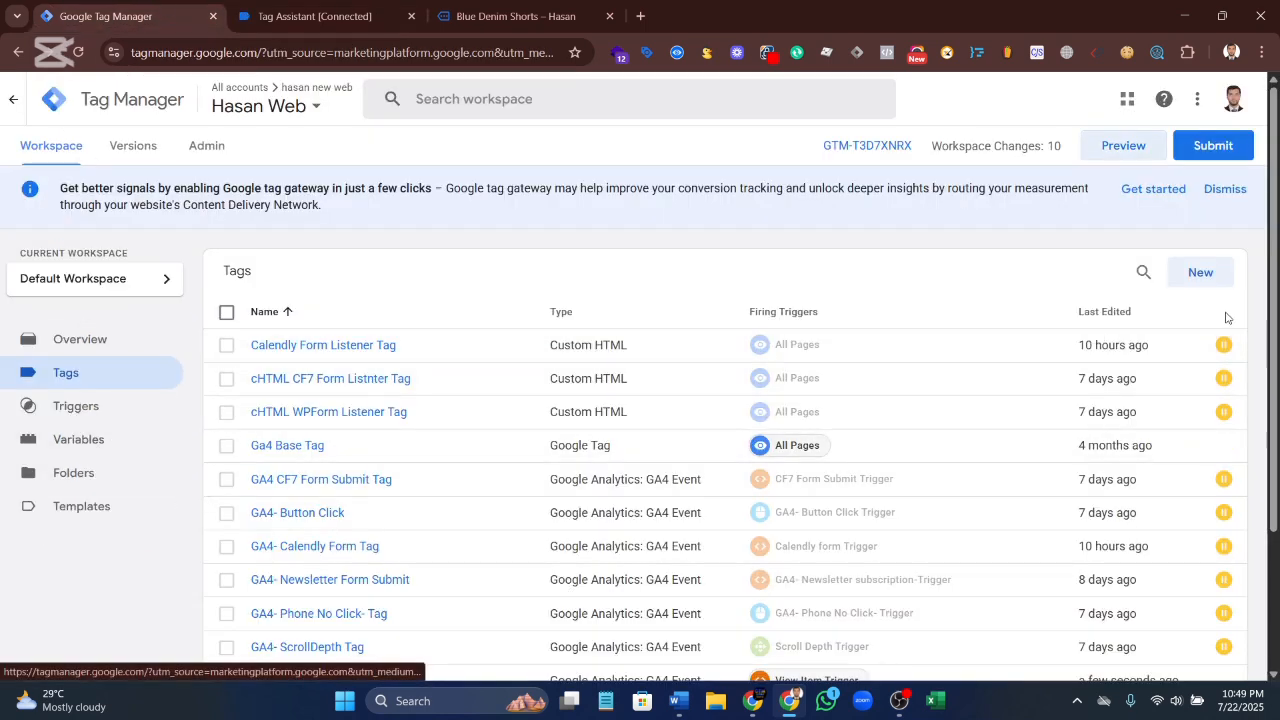
click(69, 443)
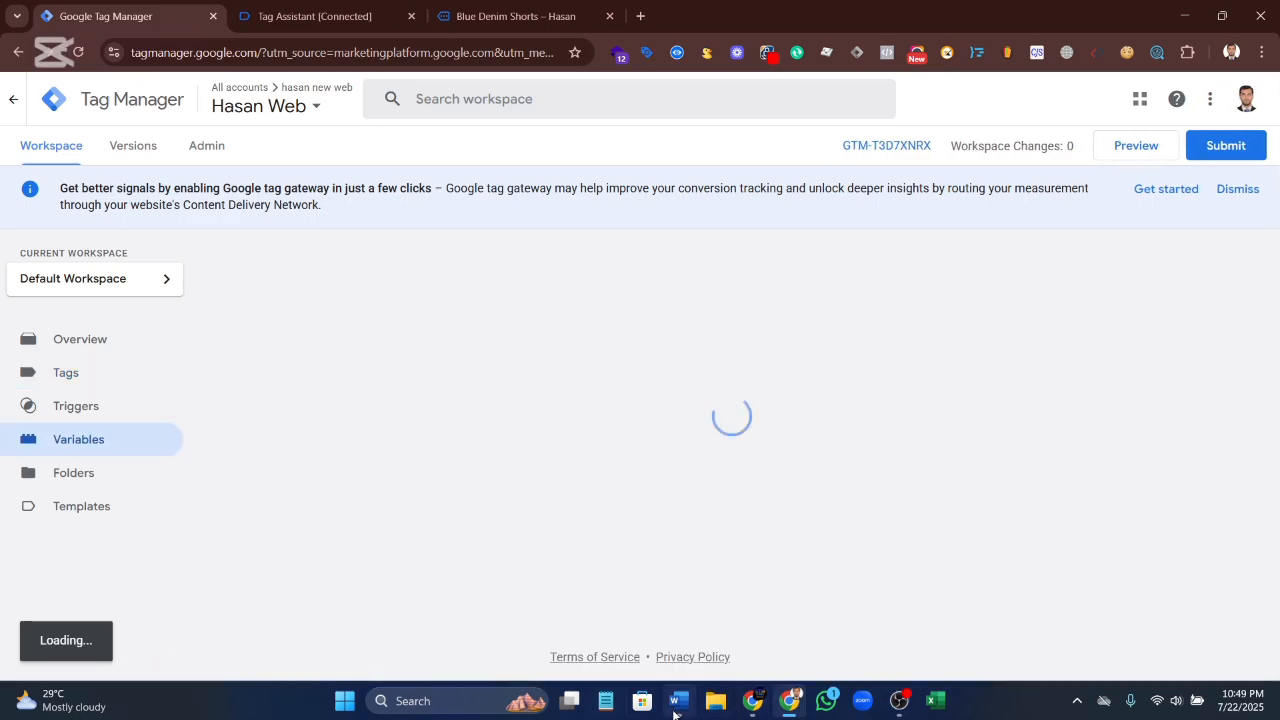
click(675, 712)
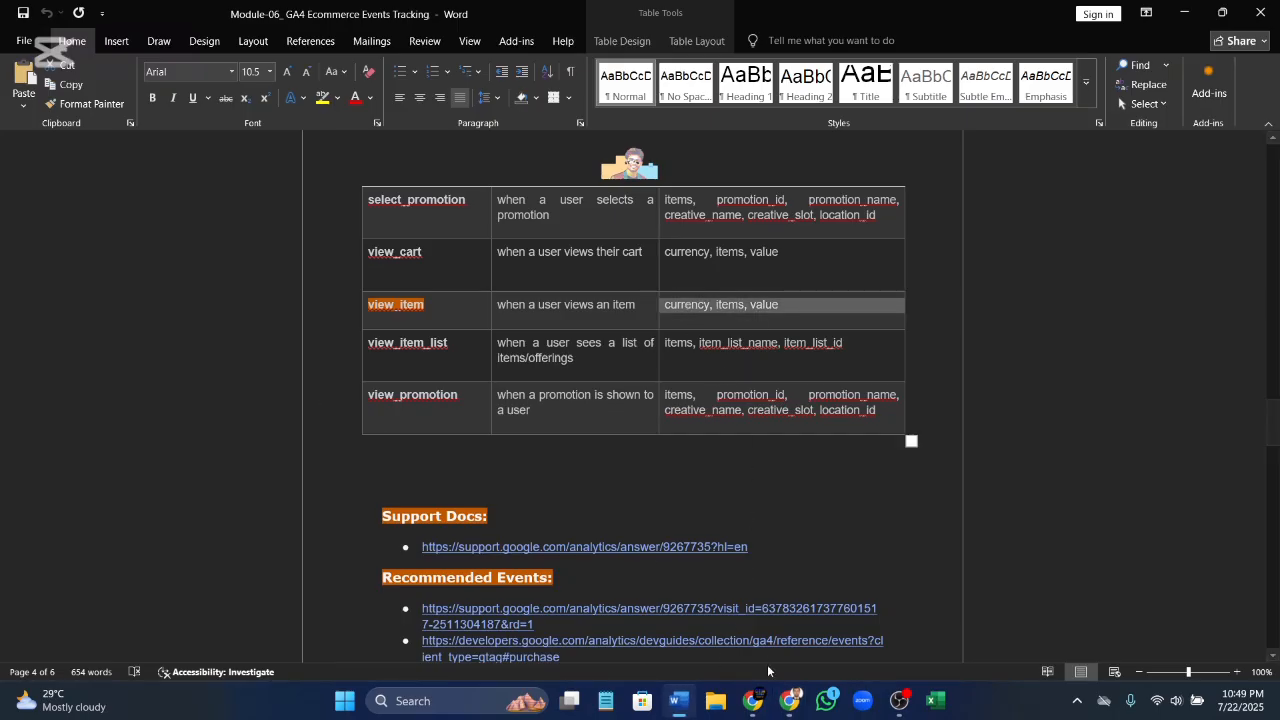
click(793, 708)
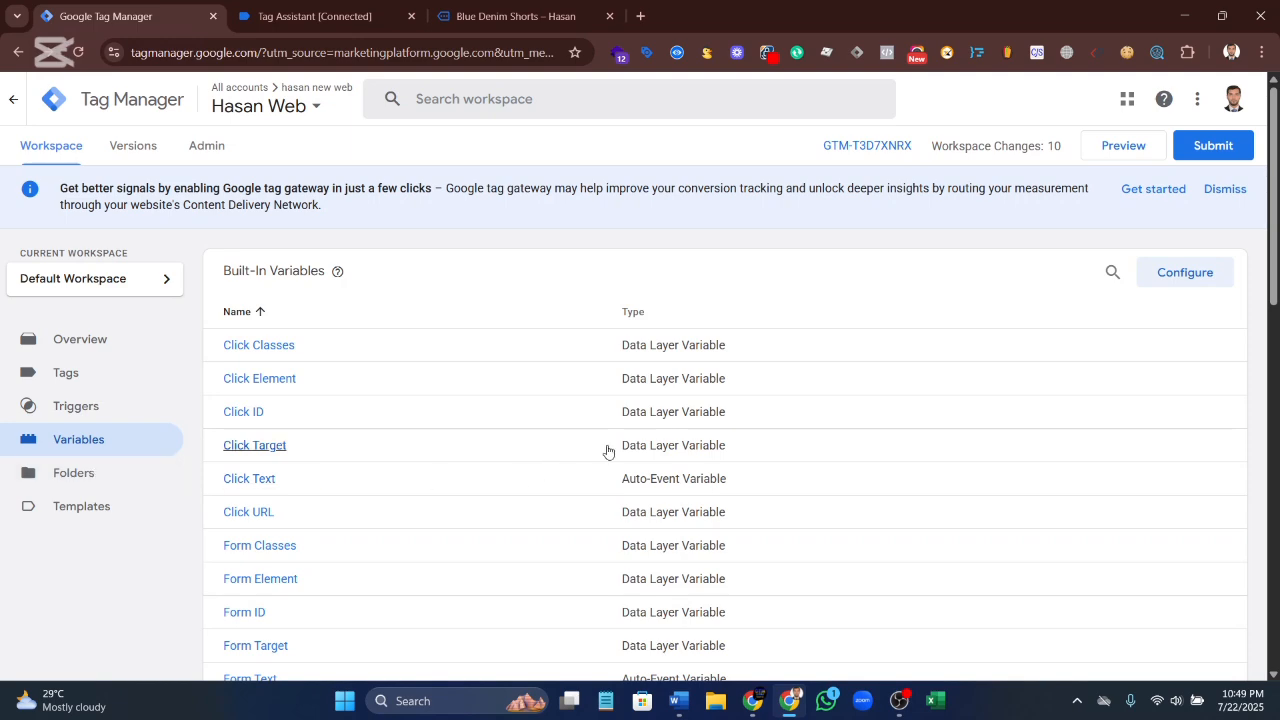
scroll(608, 449, down, 9)
click(1197, 256)
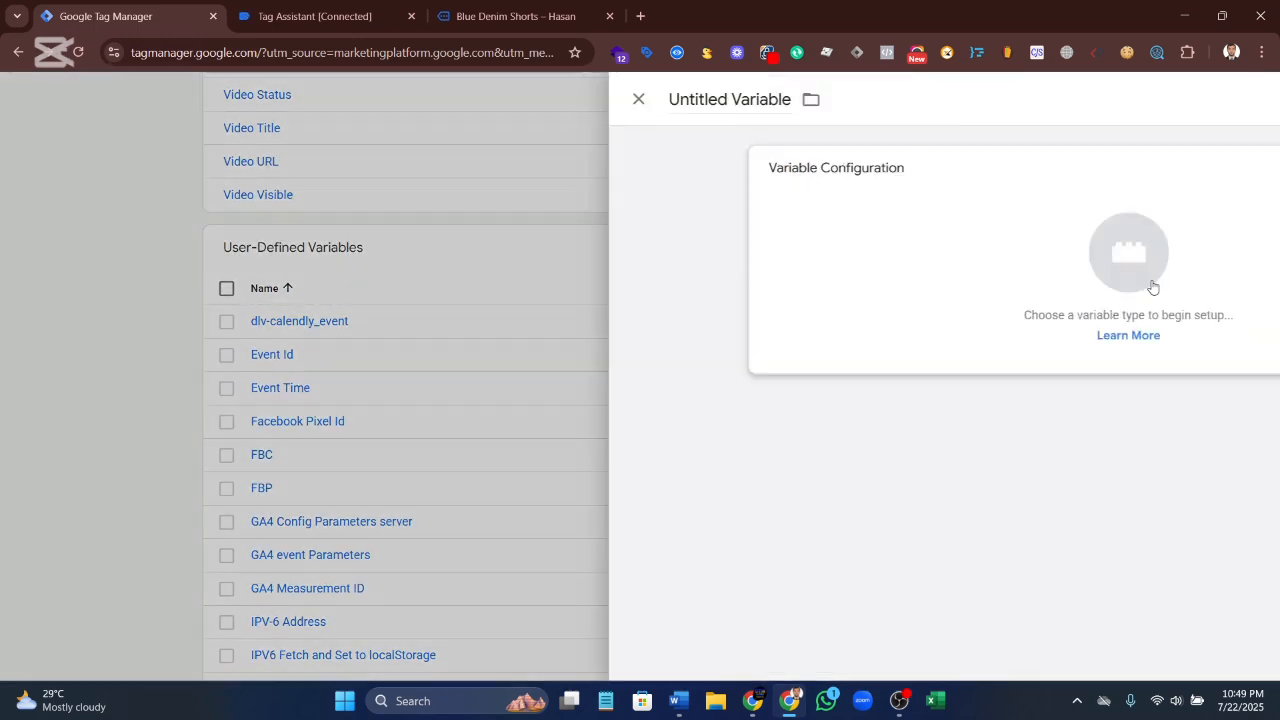
click(762, 262)
scroll(900, 460, down, 1)
scroll(917, 475, down, 2)
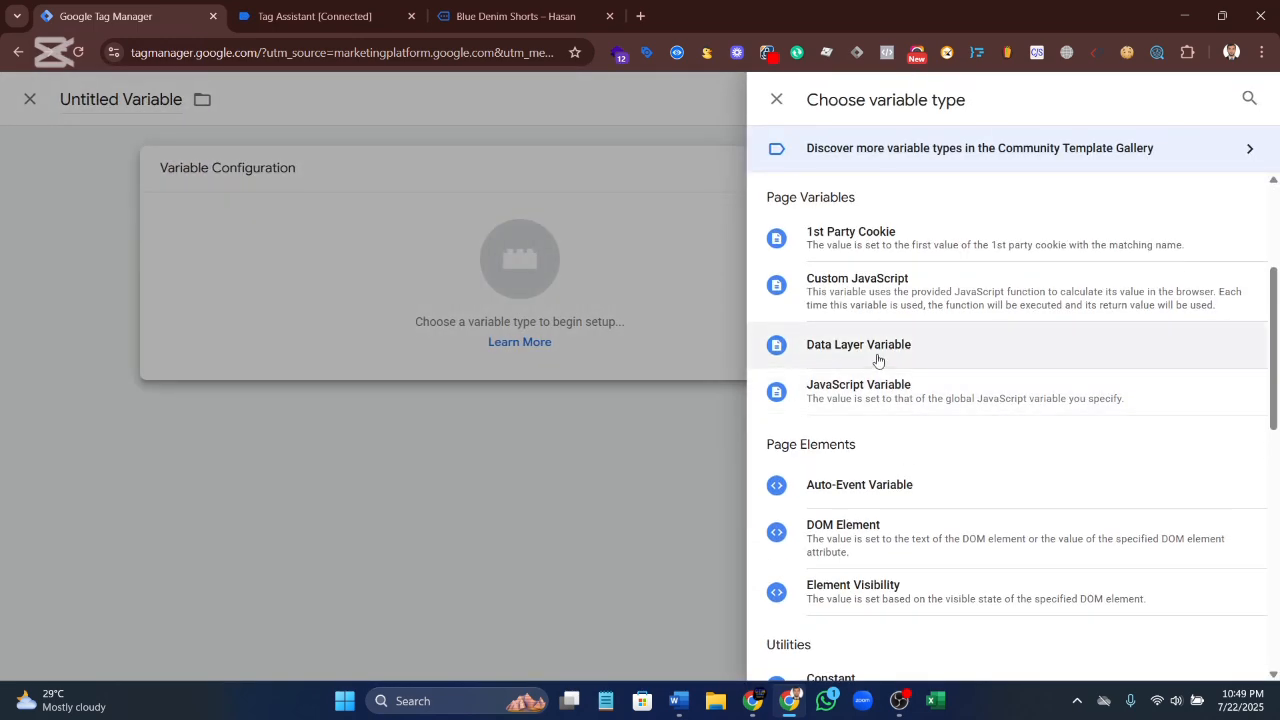
click(863, 349)
click(455, 334)
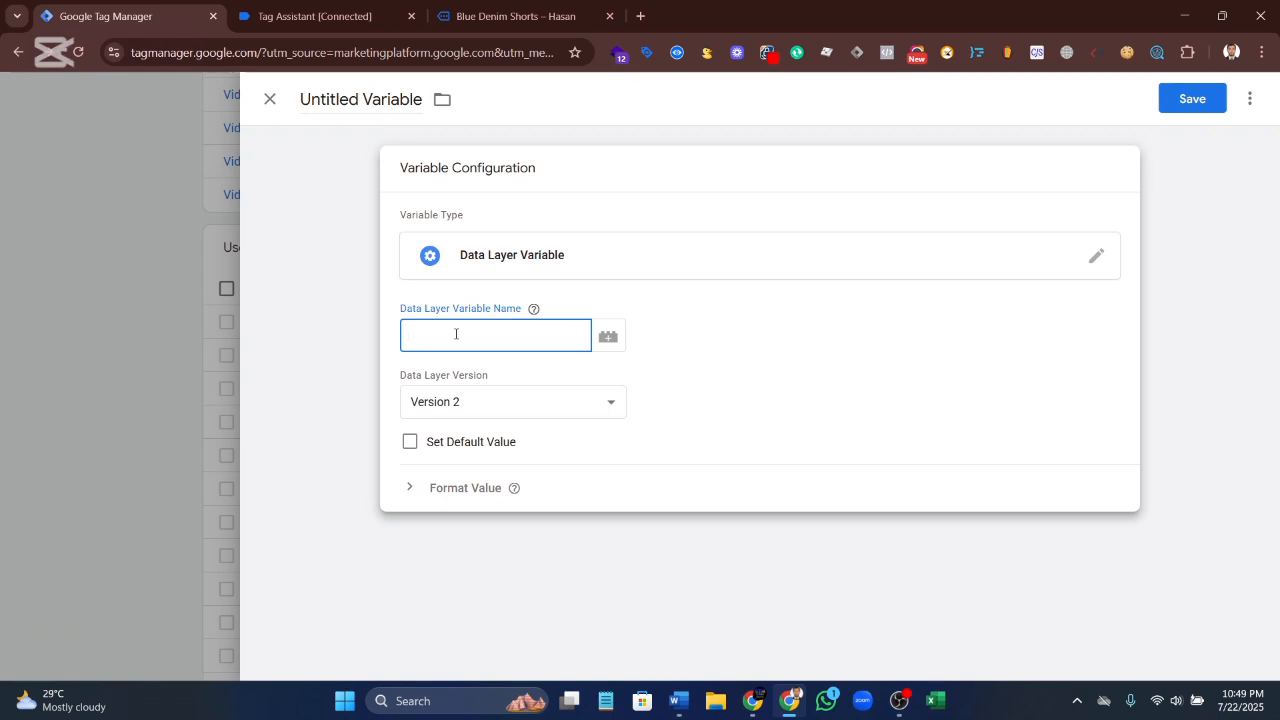
Examine in Tag Assistant how currency, value and items are nested under ecommerce in the view_item data layer
click(481, 6)
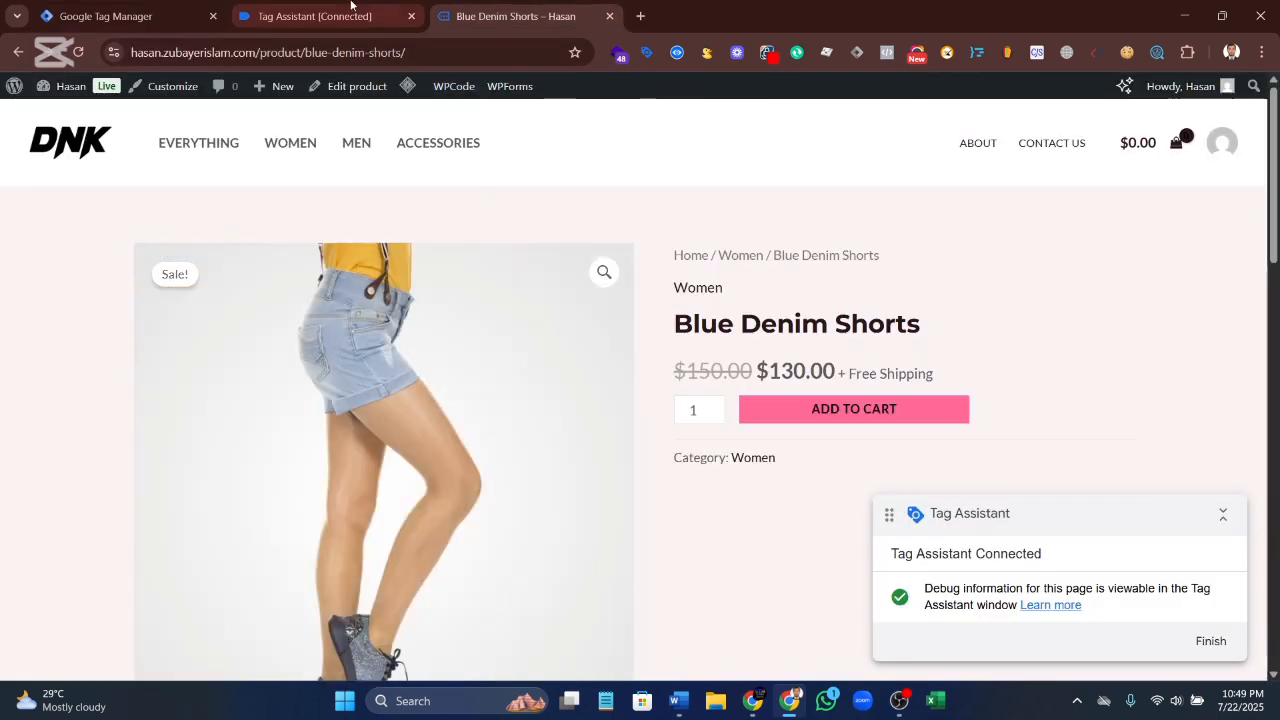
click(315, 16)
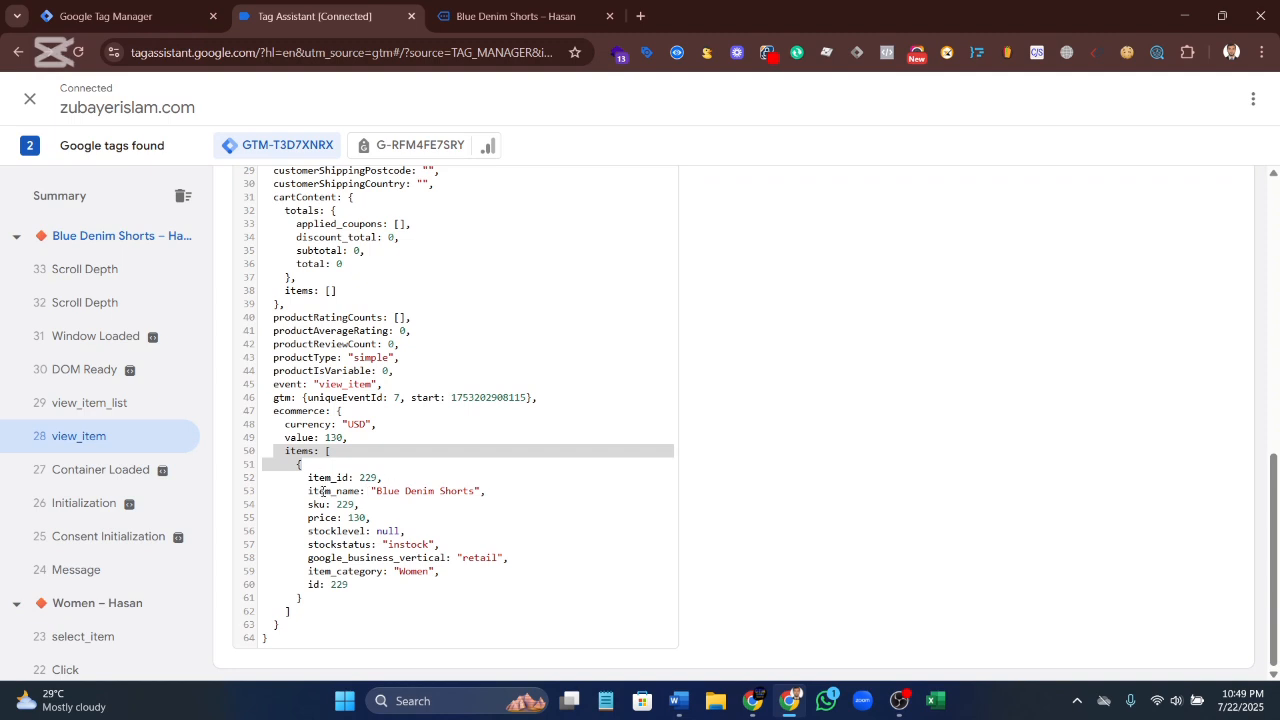
scroll(340, 497, up, 2)
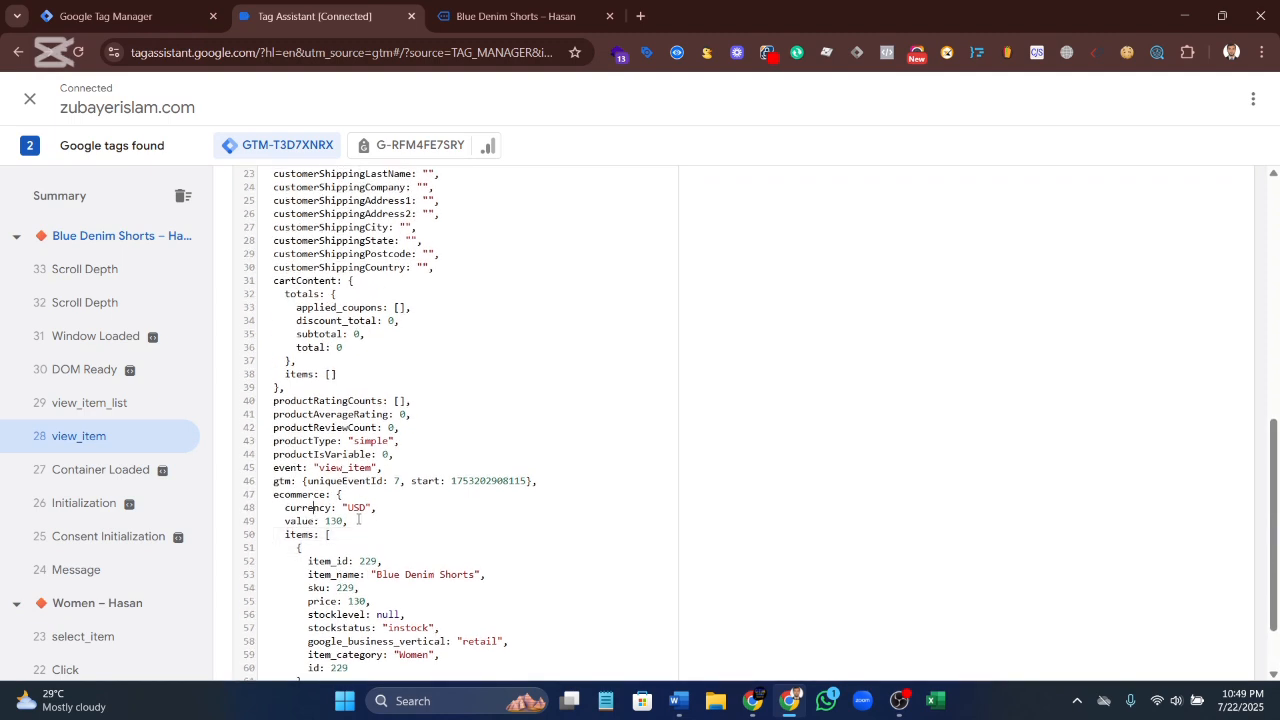
click(116, 18)
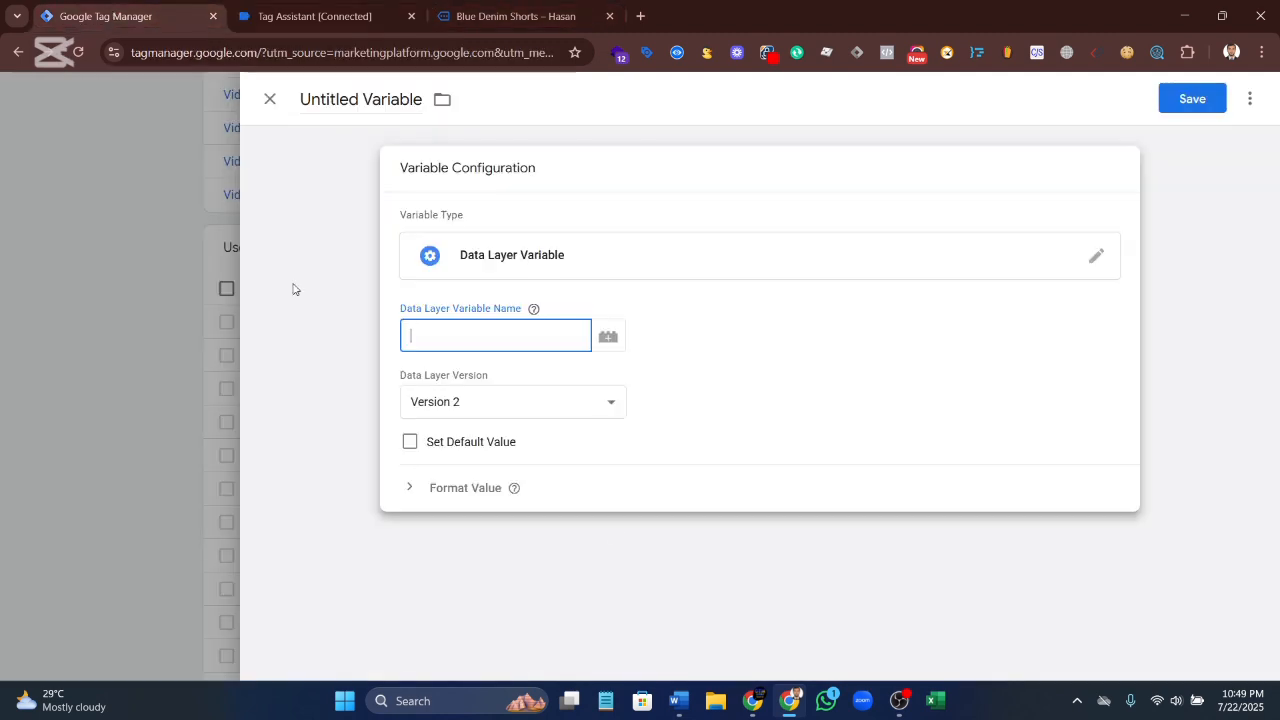
click(290, 14)
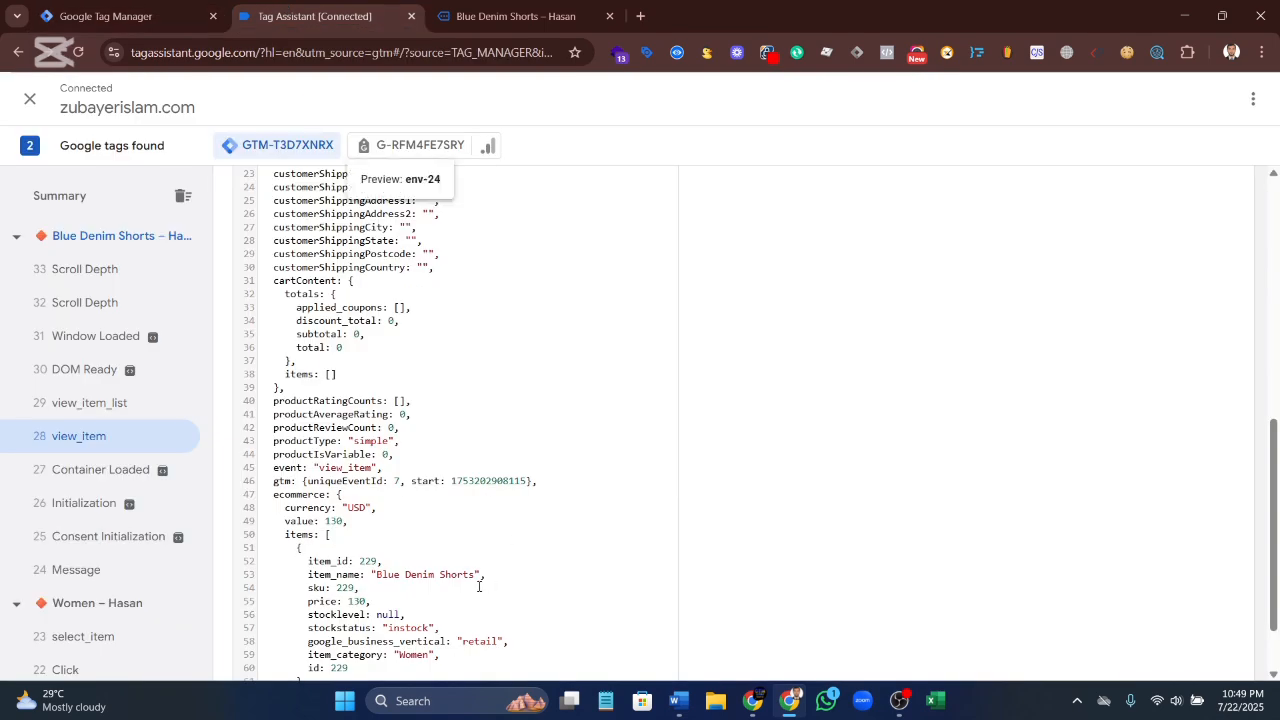
scroll(415, 503, down, 2)
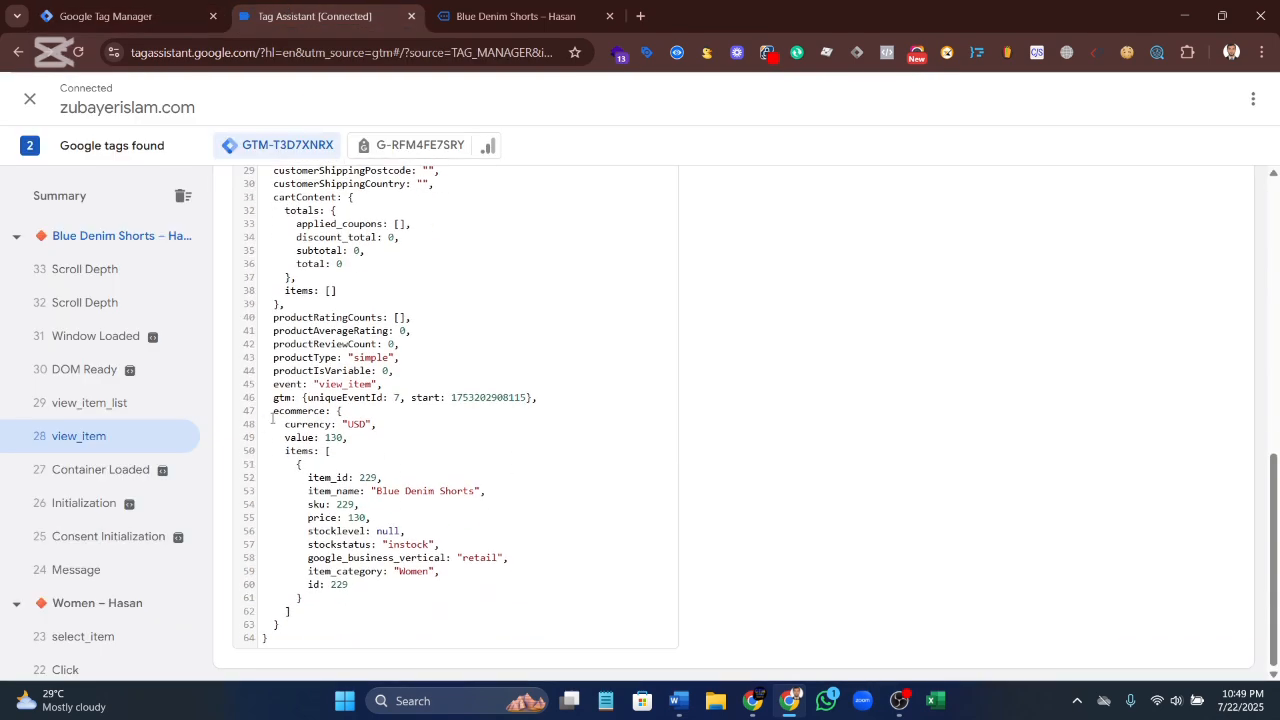
drag(272, 411, 419, 610)
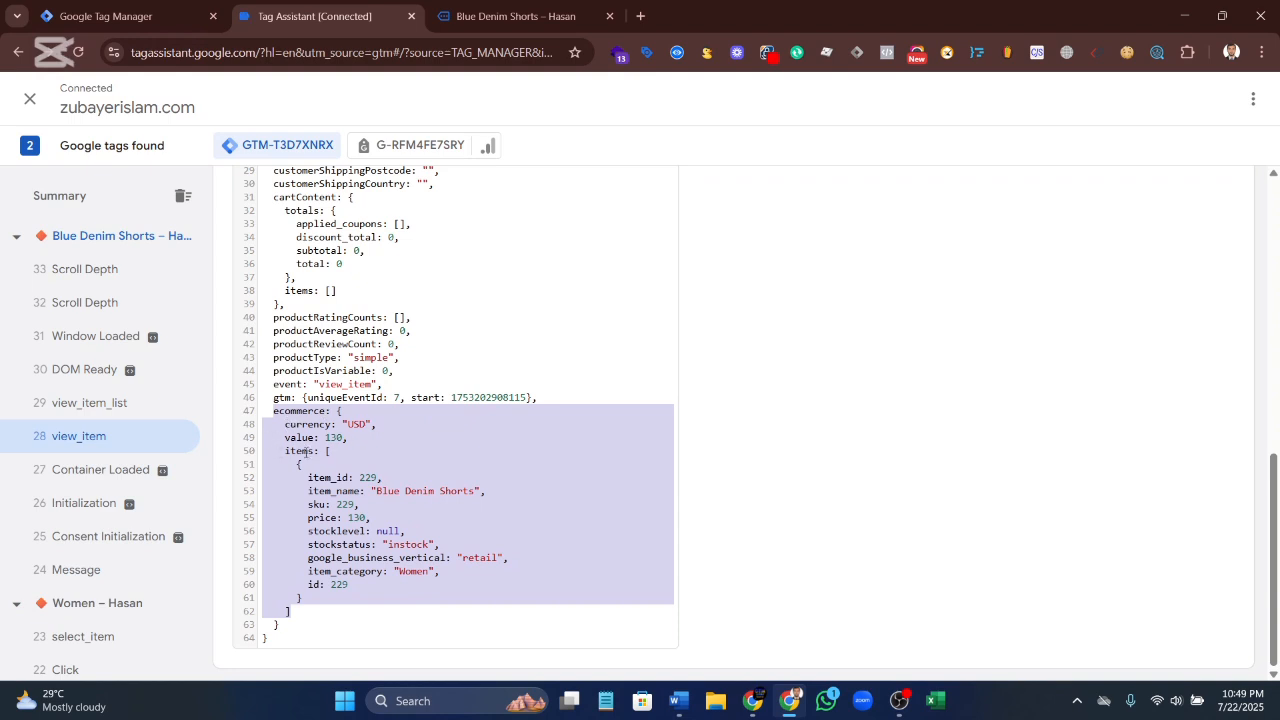
click(274, 406)
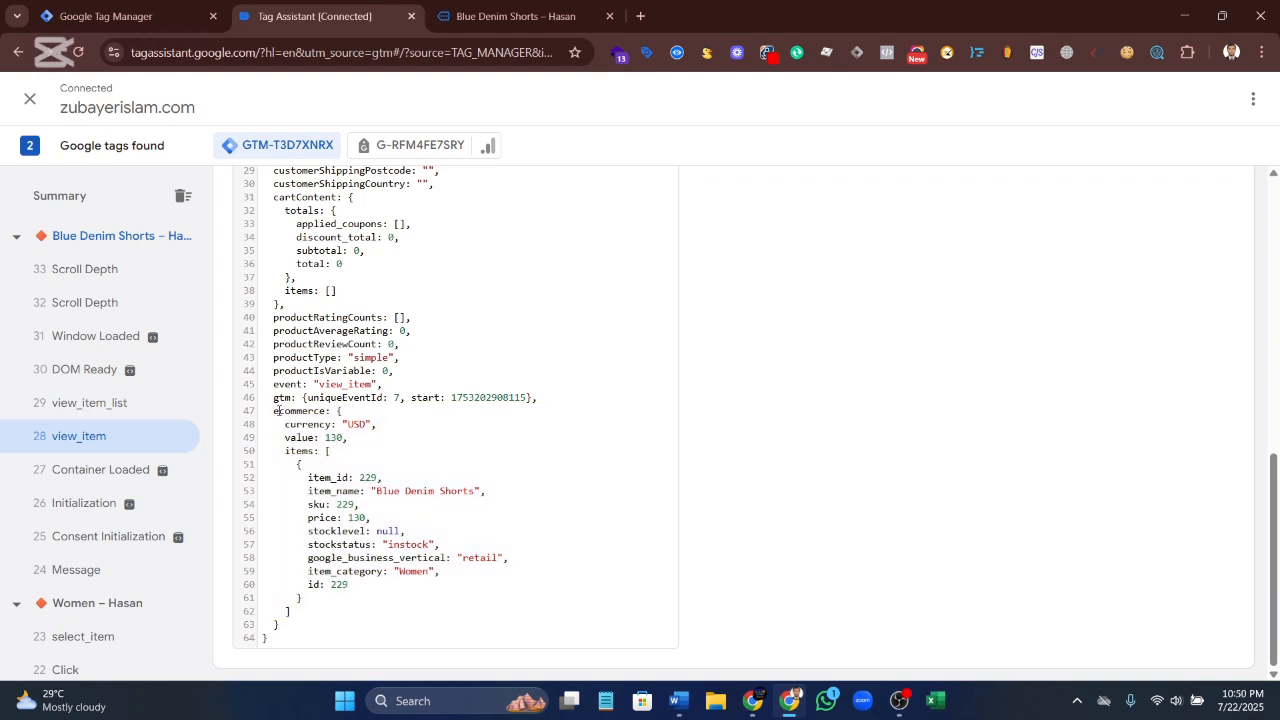
Set the data layer variable name to ecommerce.currency, copying both keys from the view_item data layer in Tag Assistant
drag(274, 411, 326, 412)
key(ctrl+c)
click(158, 10)
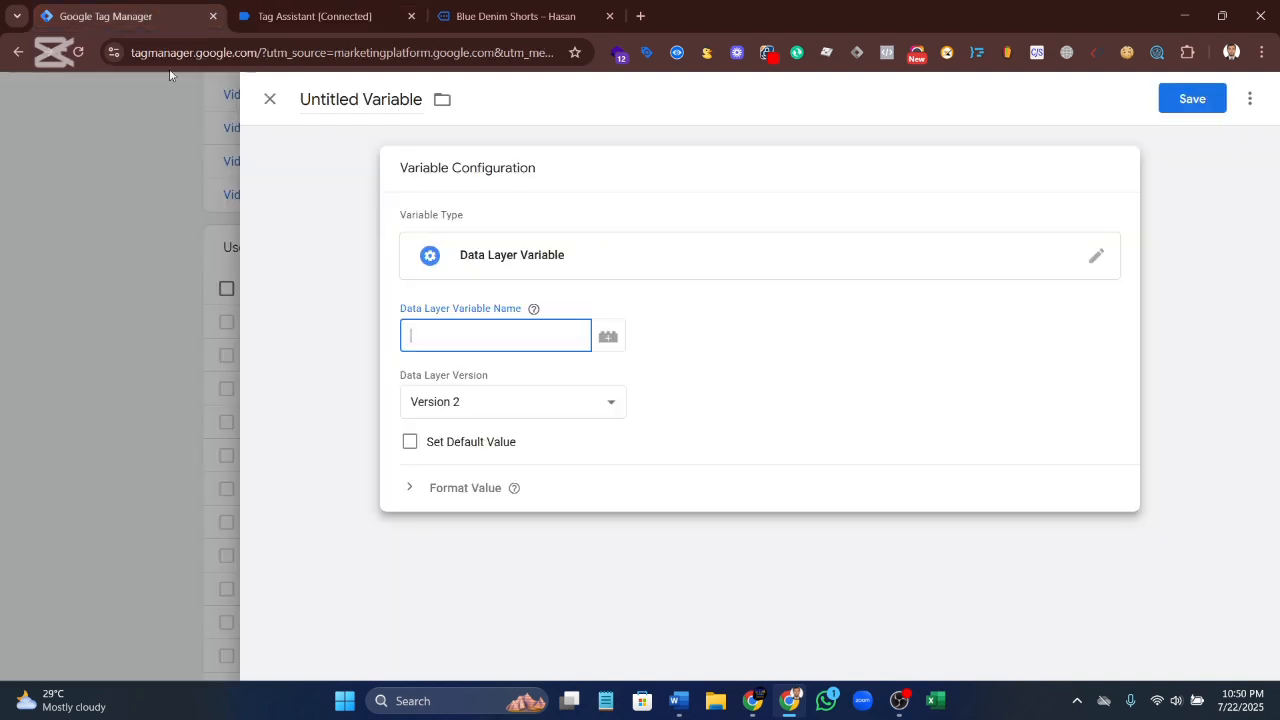
key(ctrl+v)
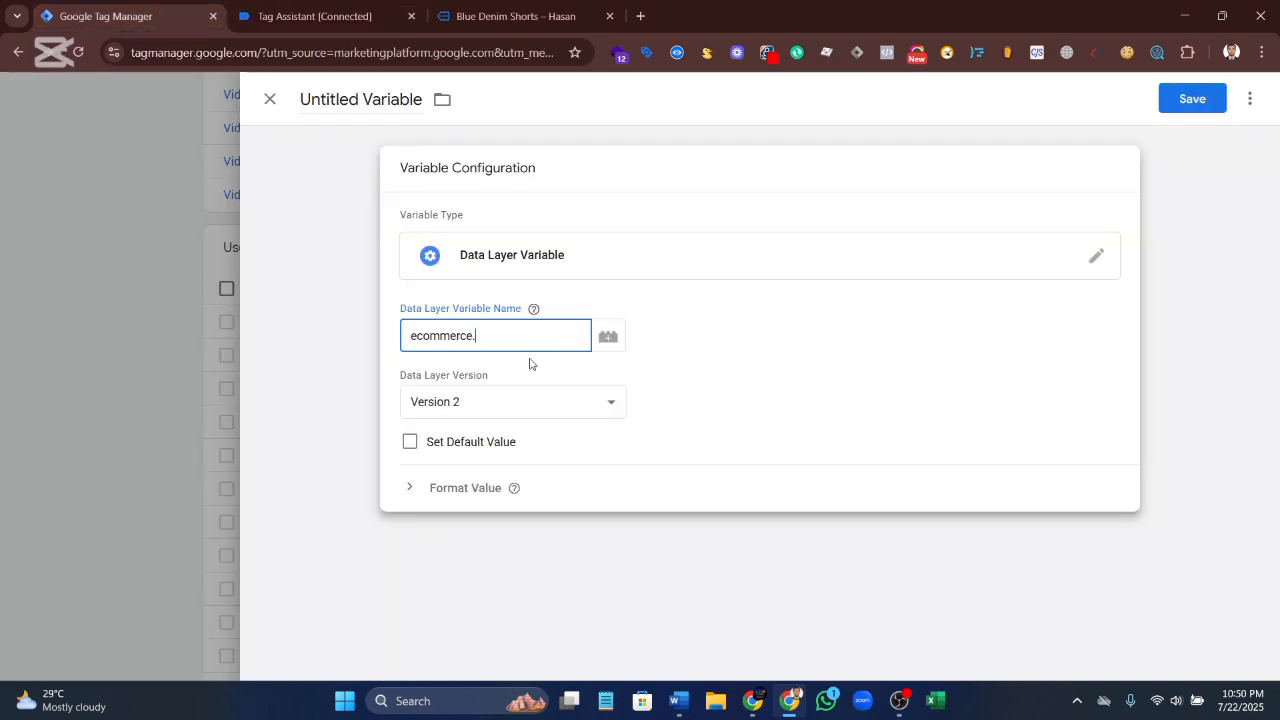
click(366, 12)
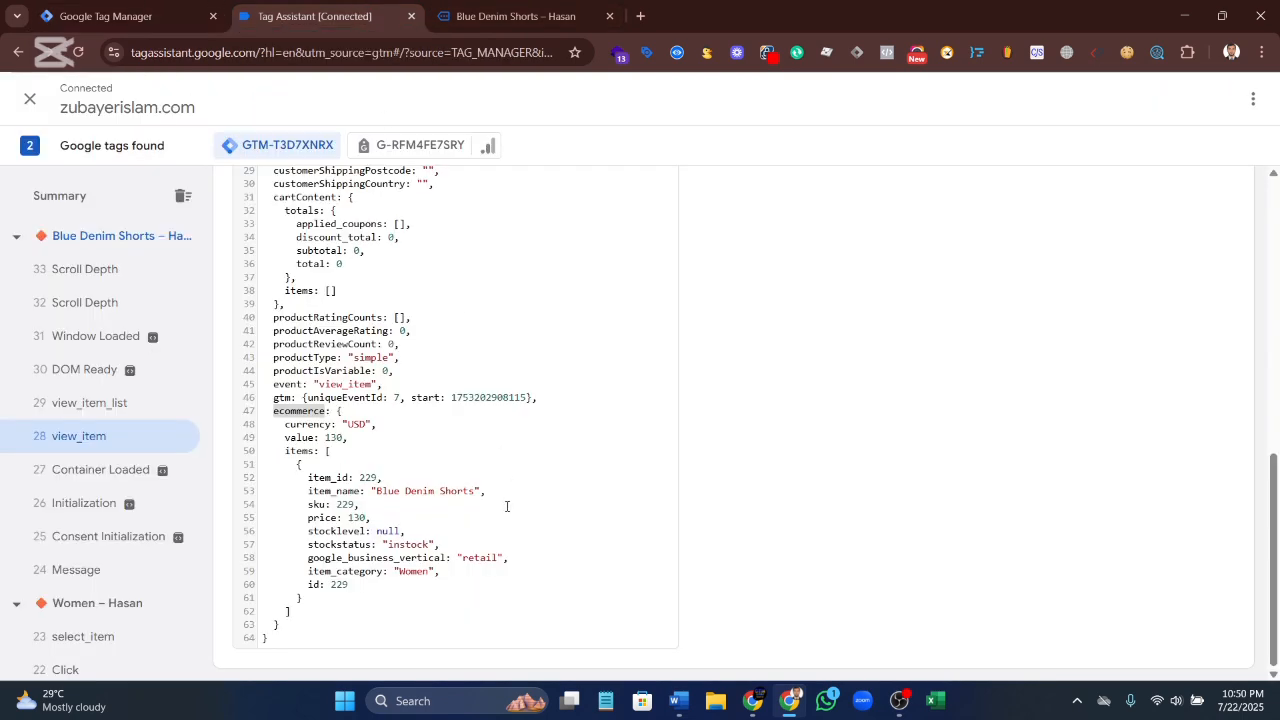
drag(286, 424, 333, 424)
key(ctrl+c)
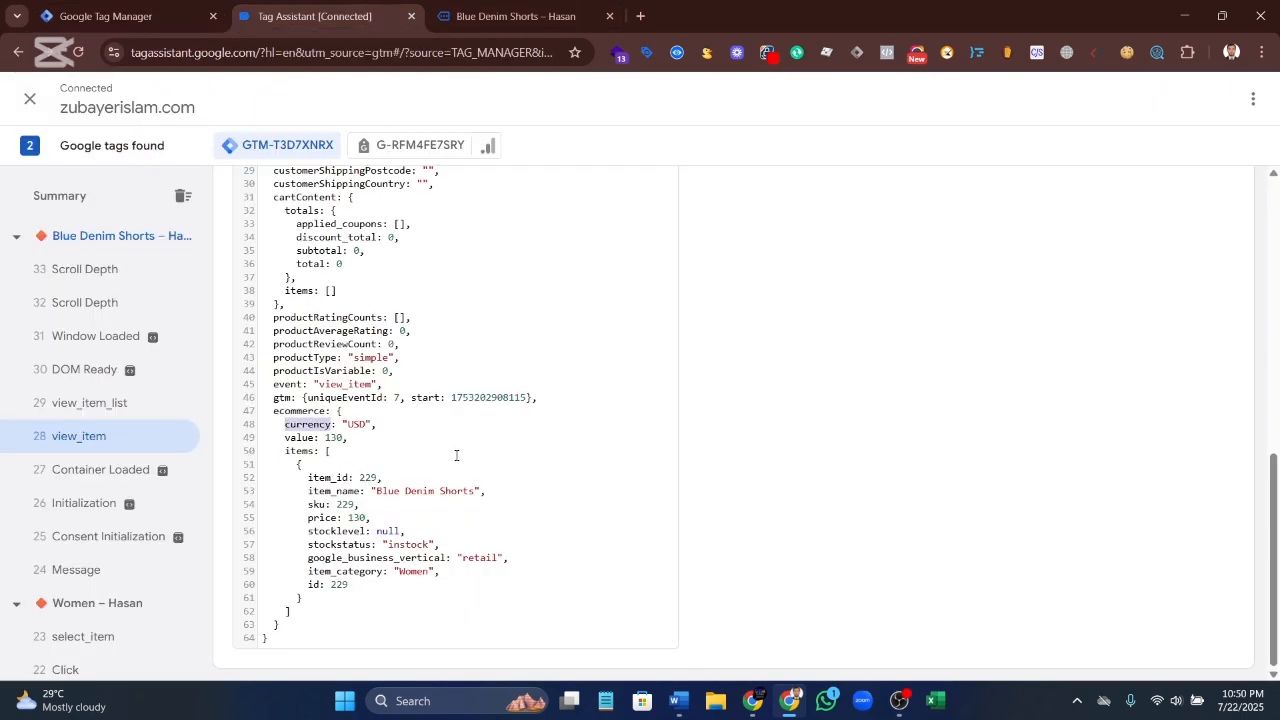
click(105, 16)
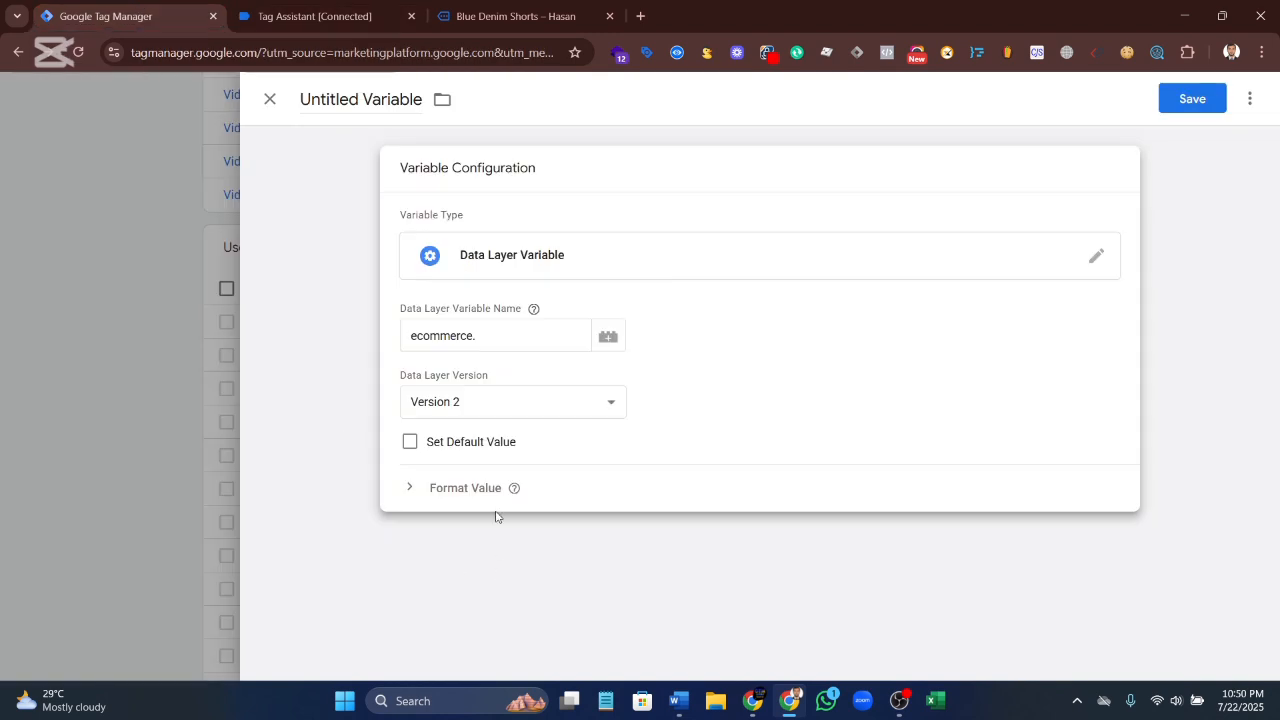
click(496, 335)
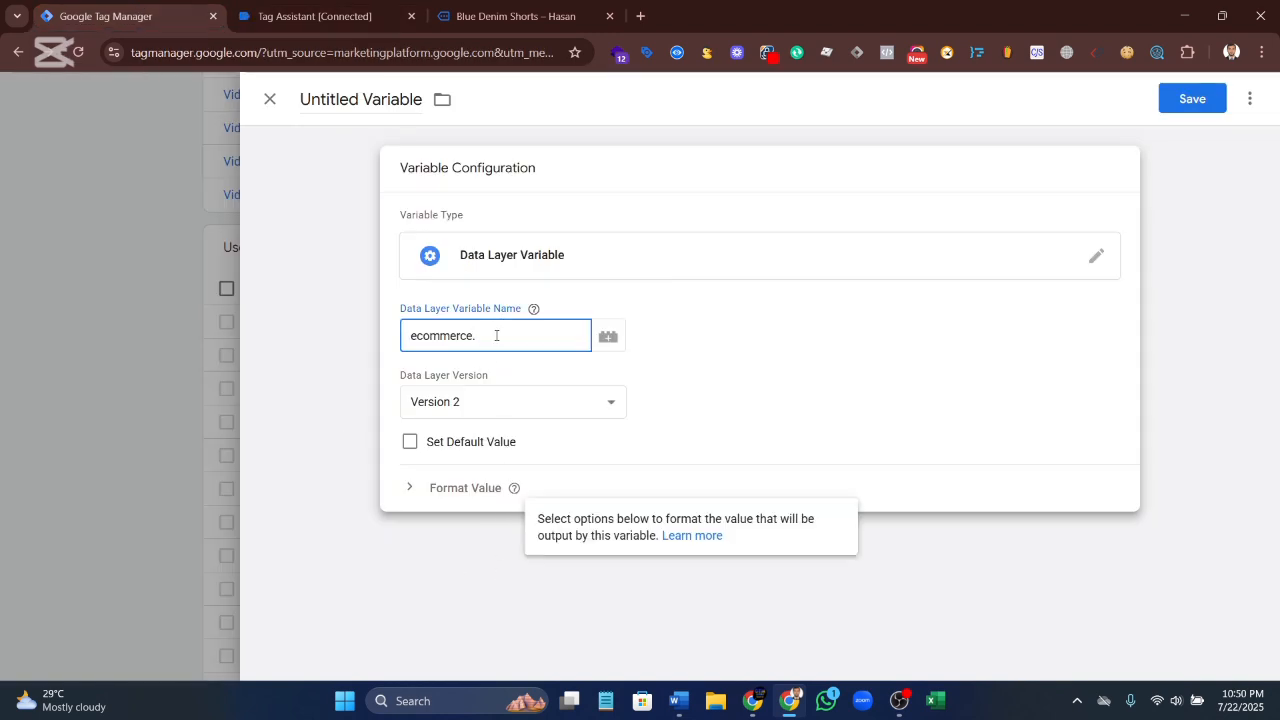
key(ctrl+v)
Name the new variable "dlv- Currency Variable" and save it
drag(361, 99, 300, 99)
text(dlv)
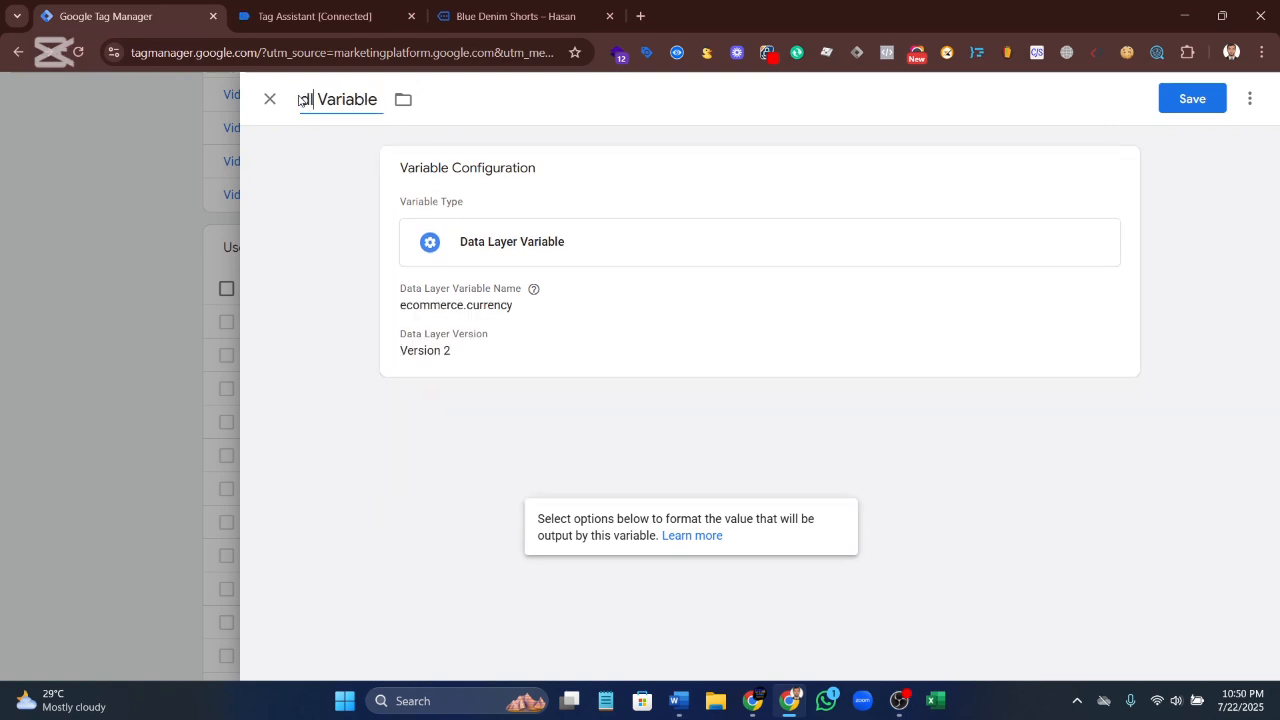
text(- )
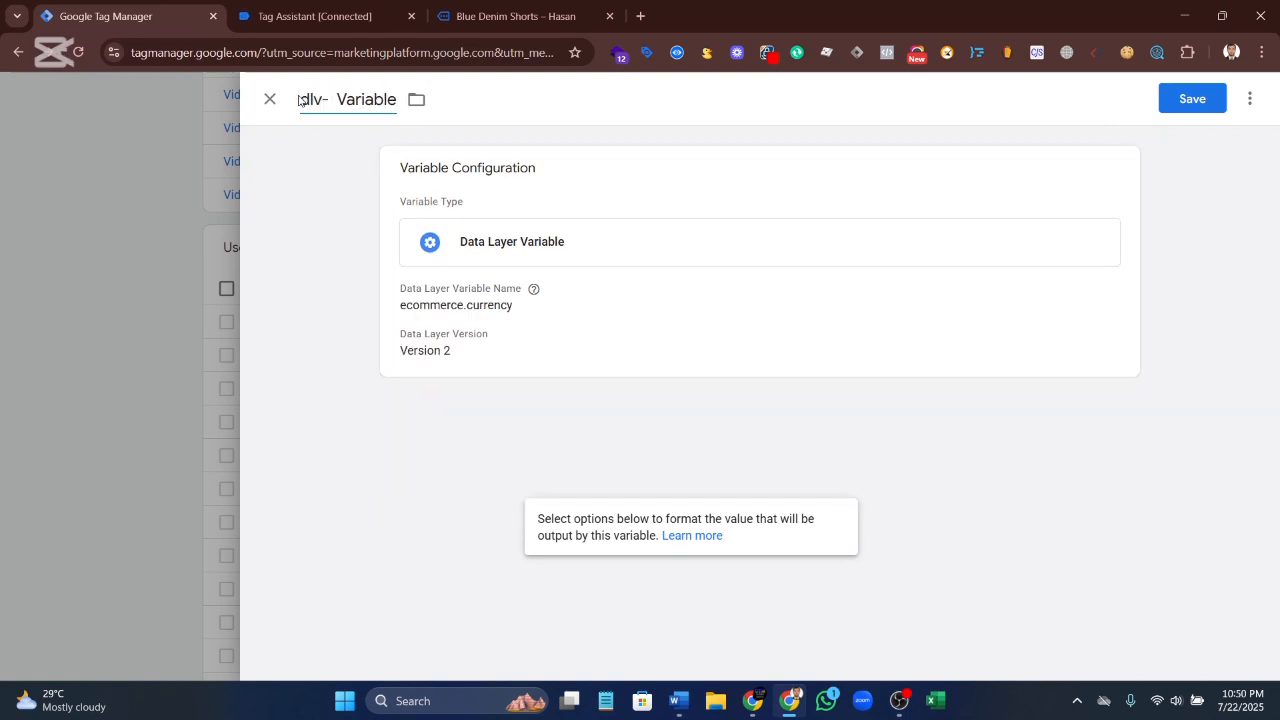
text(Curre)
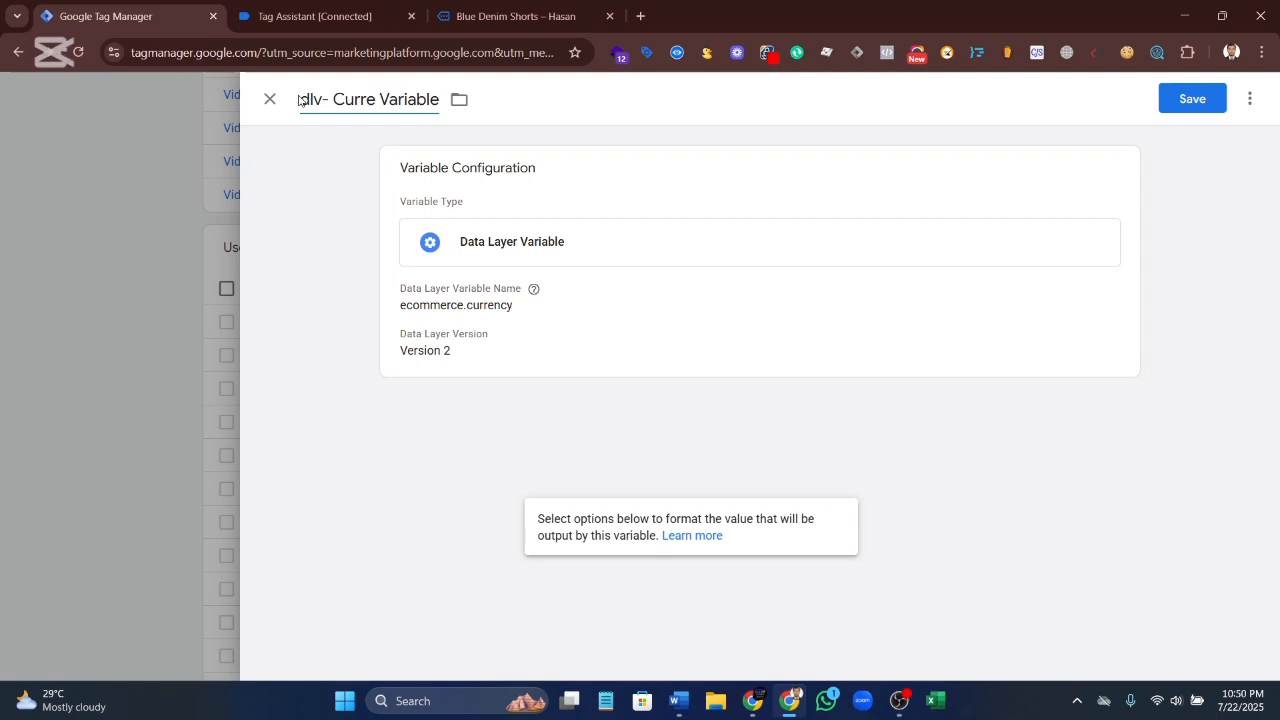
text(nct)
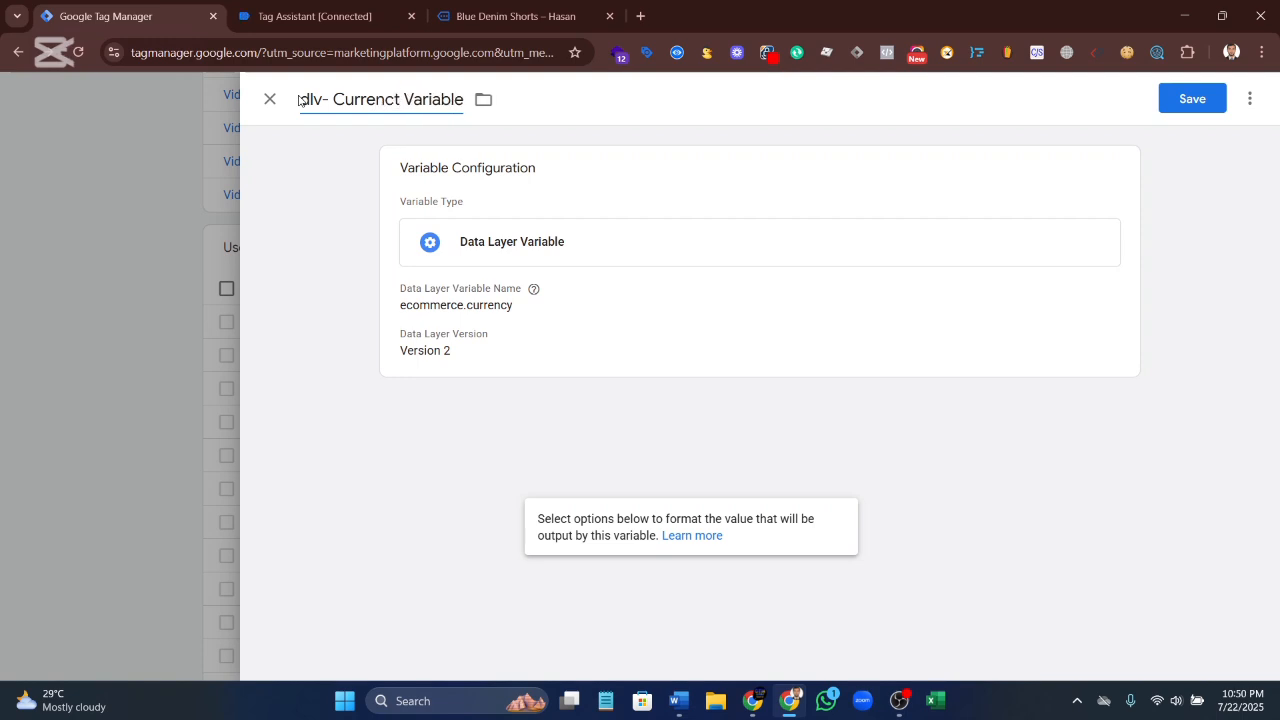
key(BackSpace)
key(BackSpace)
text(y)
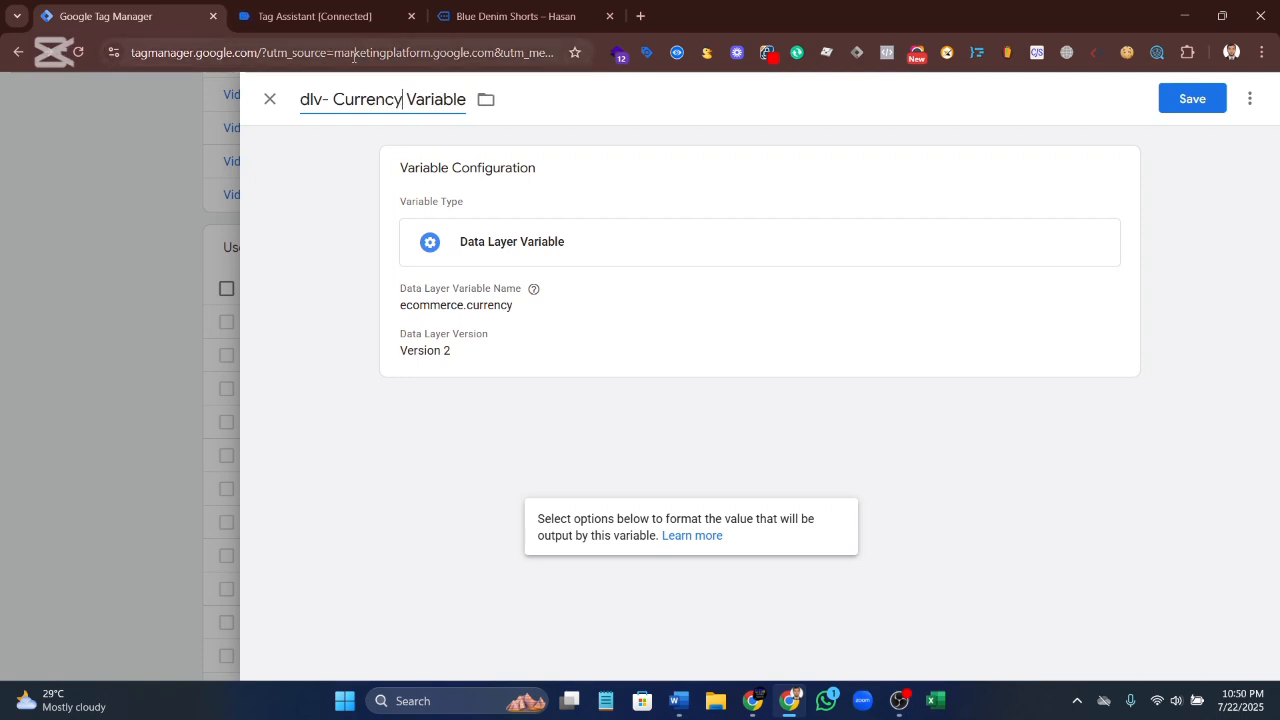
click(1164, 104)
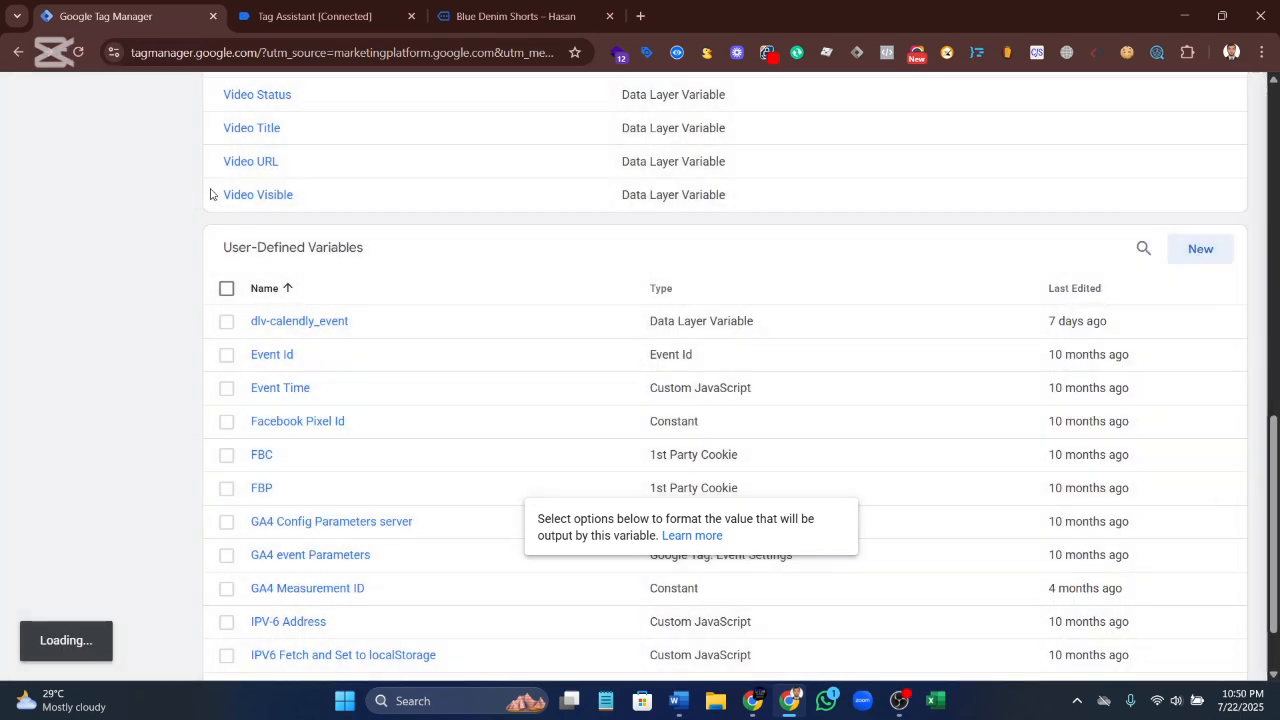
Start another user-defined variable and set its type to Data Layer Variable
click(1196, 251)
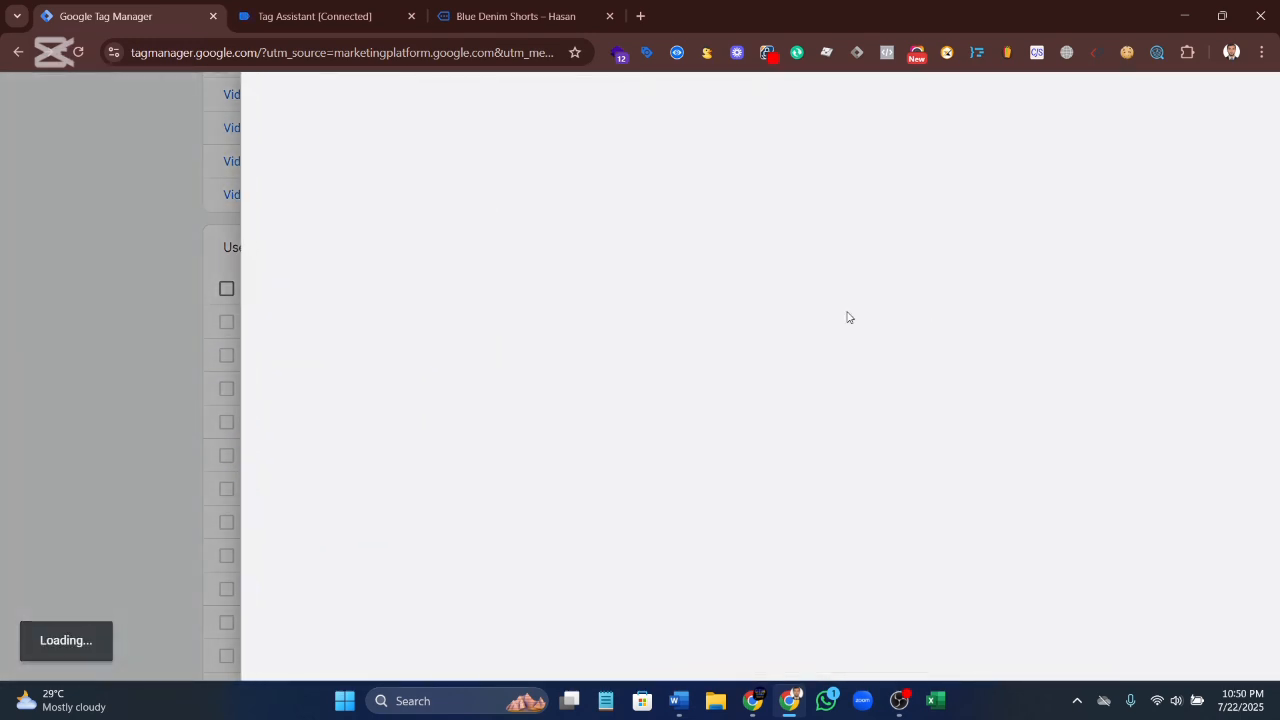
click(726, 277)
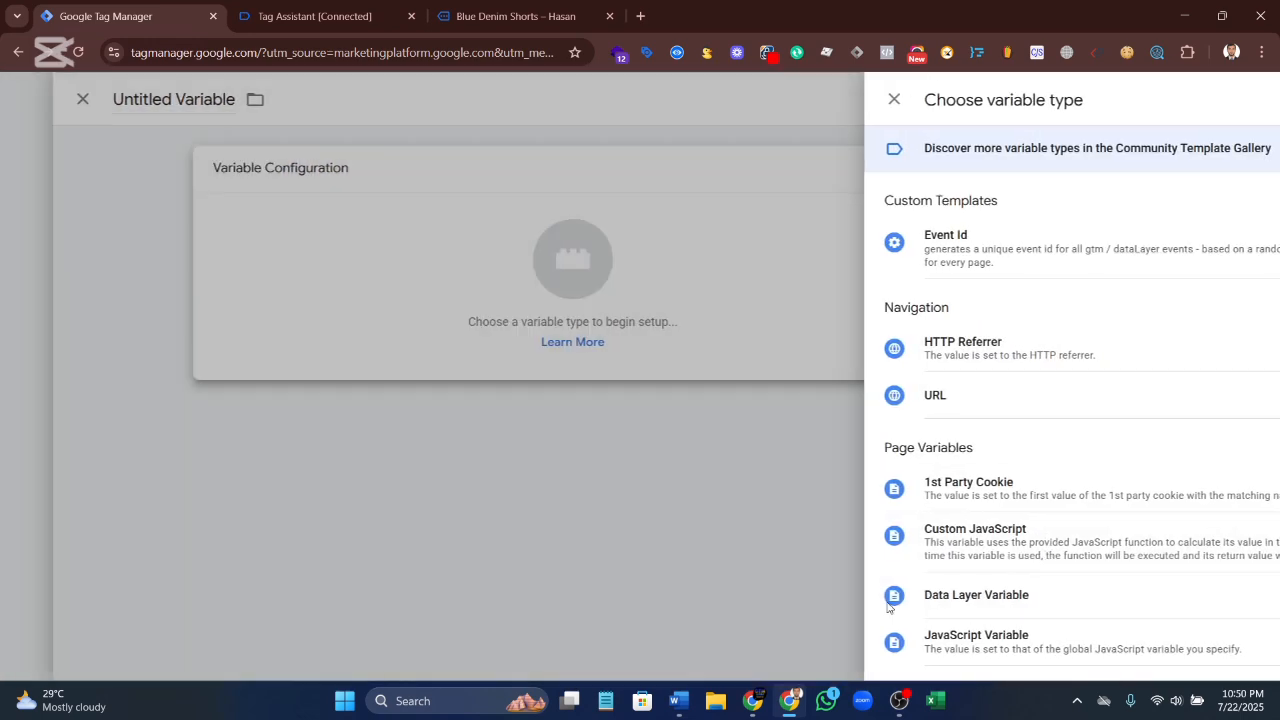
click(888, 600)
click(434, 306)
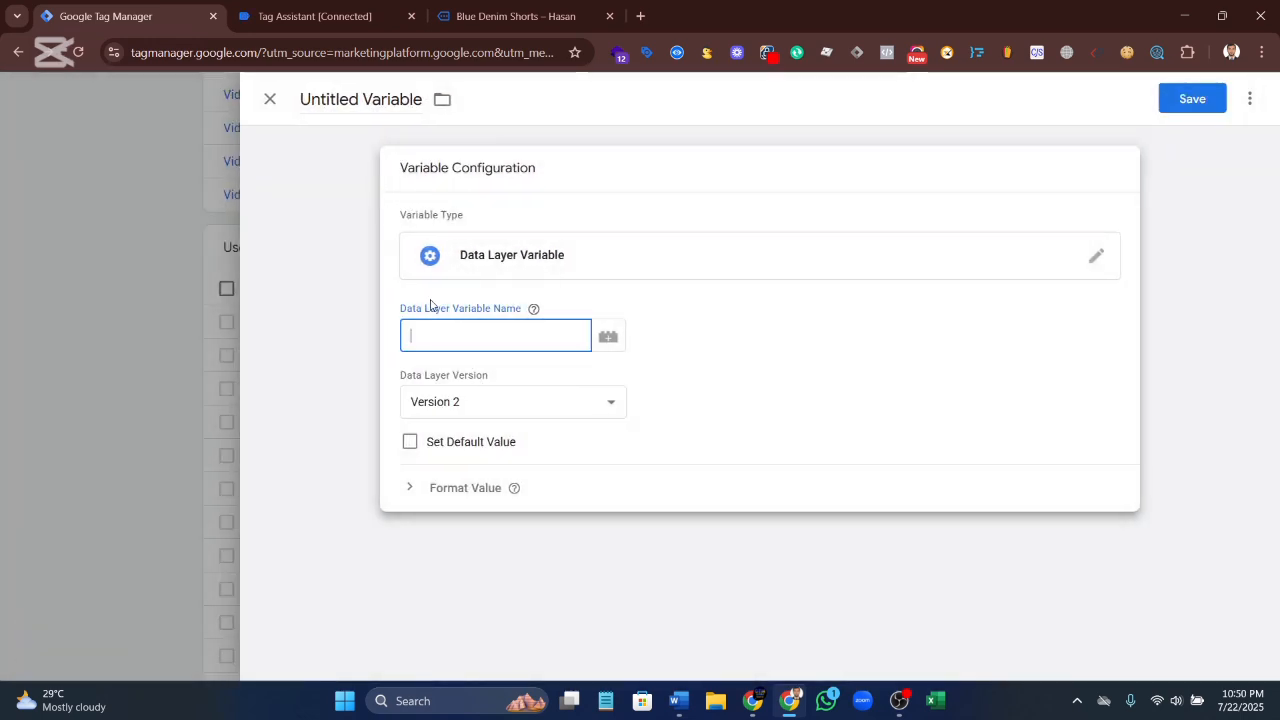
Copy the ecommerce key from Tag Assistant and enter "ecommerce." as the start of the data layer variable name
click(318, 16)
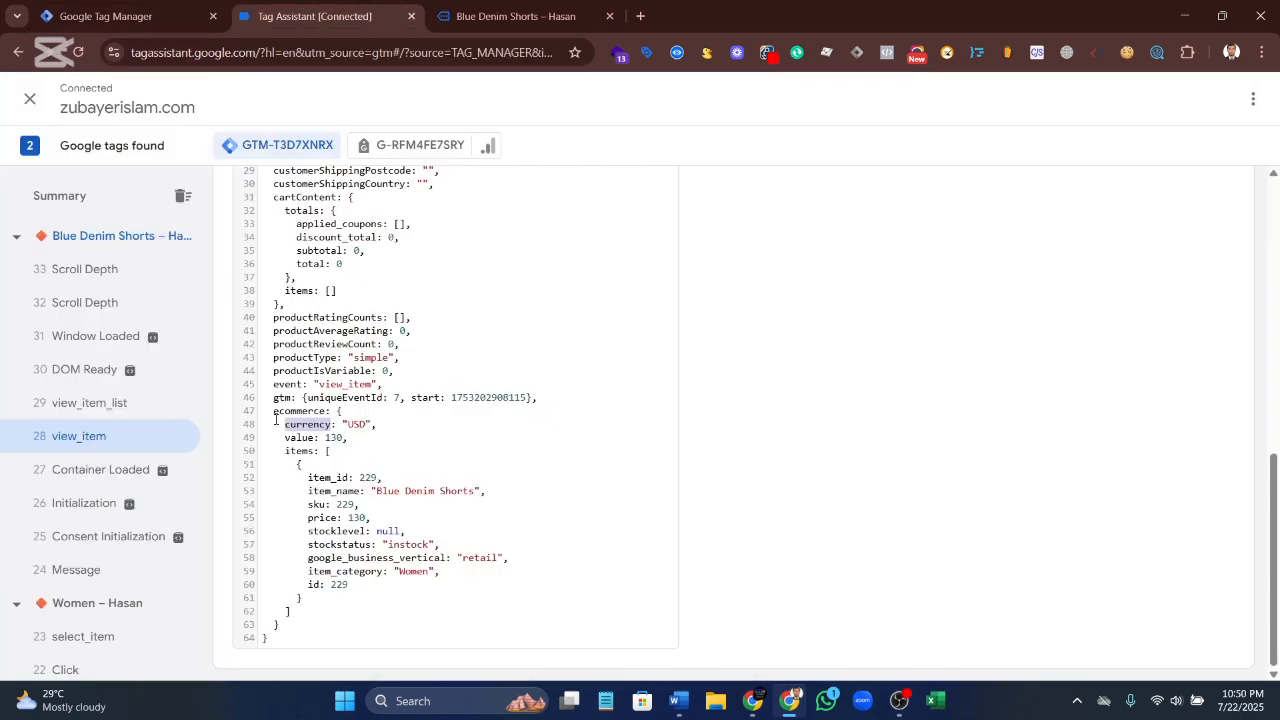
drag(273, 411, 326, 412)
key(ctrl+c)
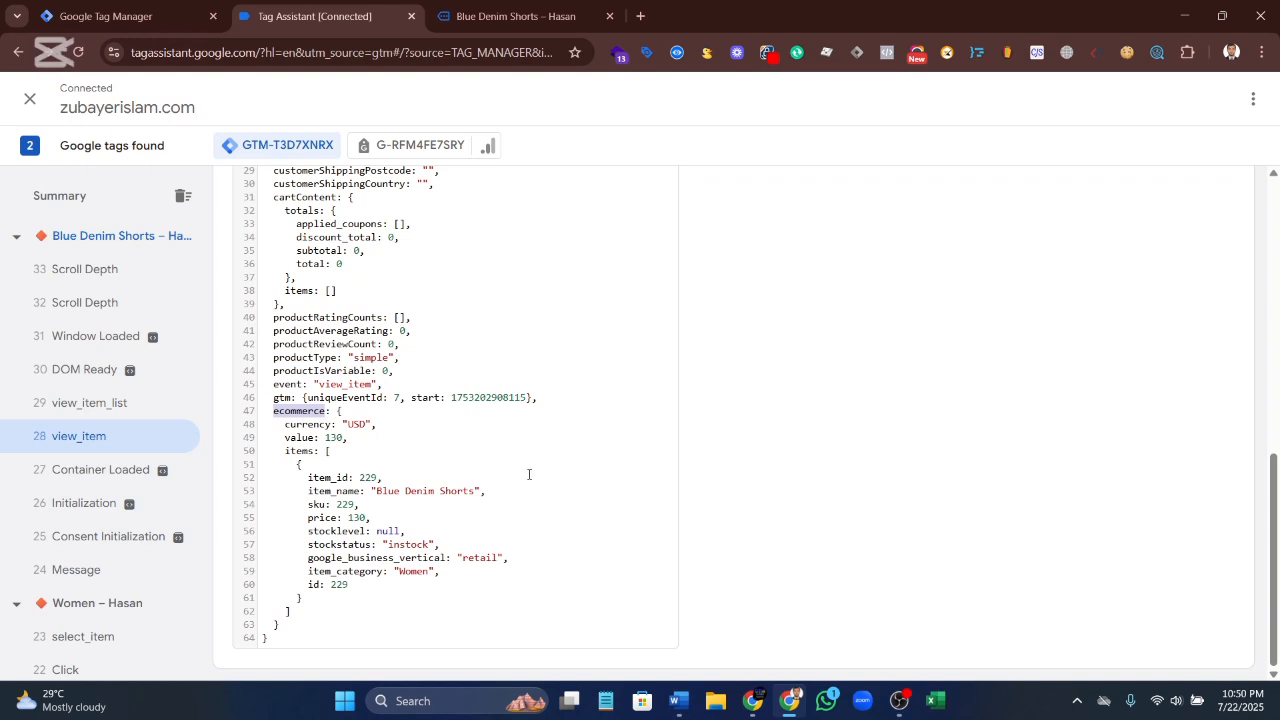
click(112, 16)
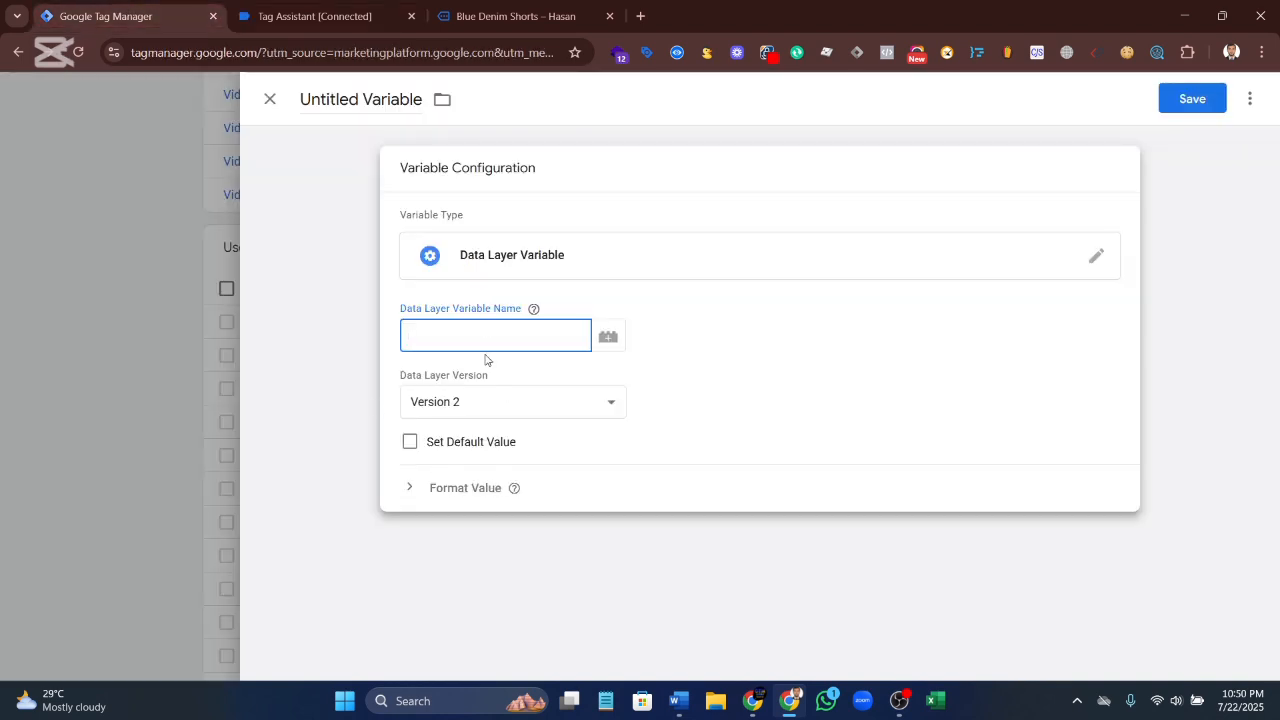
key(ctrl+v)
Complete the data layer variable name as ecommerce.value without a stray space, and compare it with the ecommerce object in Tag Assistant
click(357, 14)
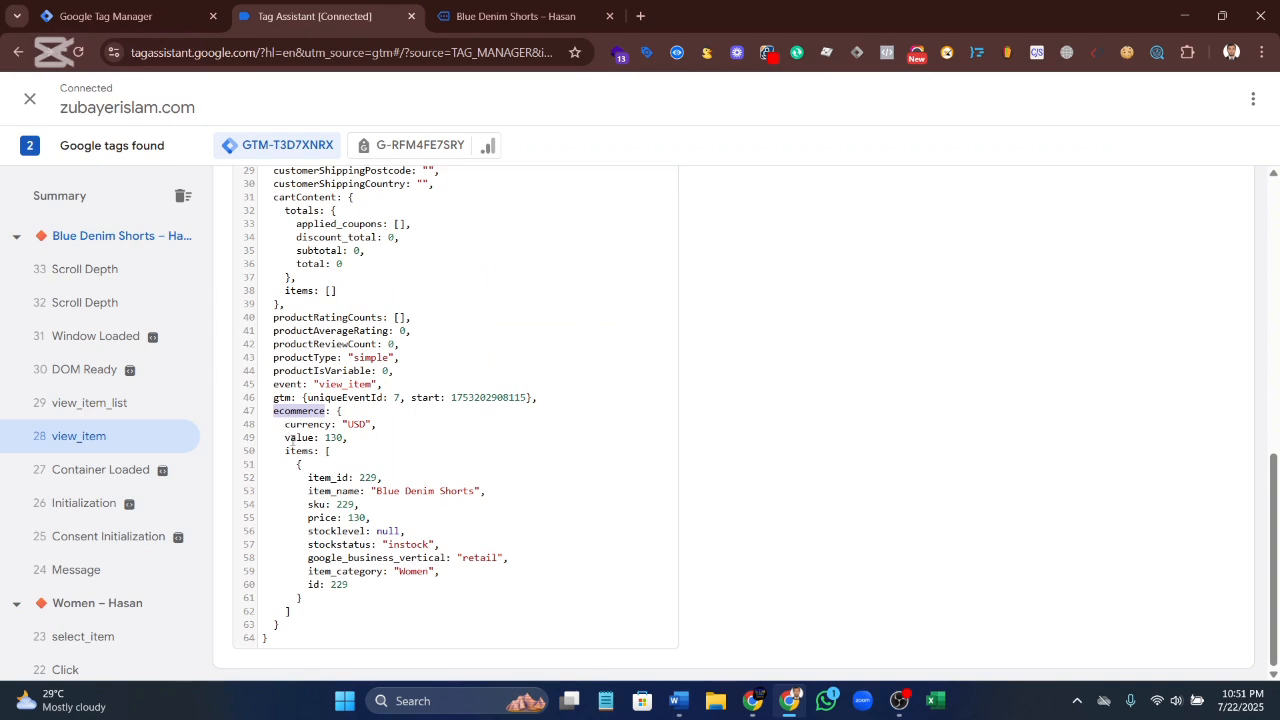
drag(282, 437, 316, 438)
key(ctrl+c)
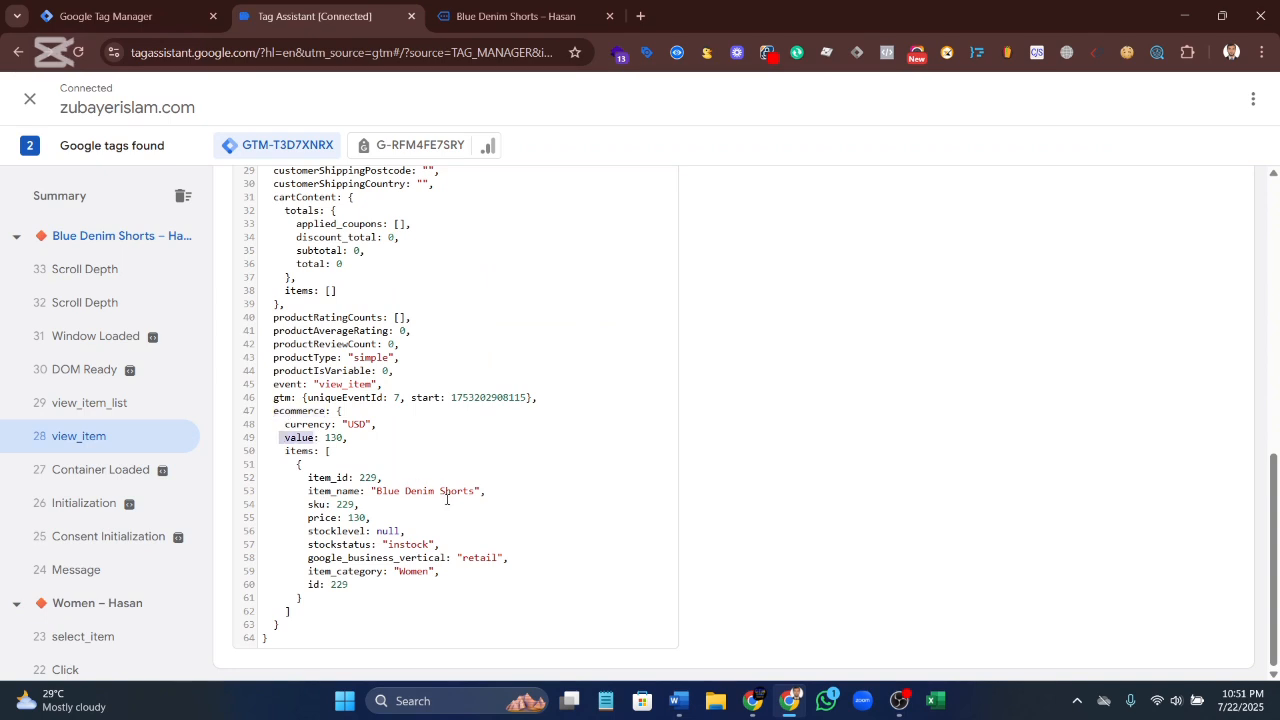
click(110, 16)
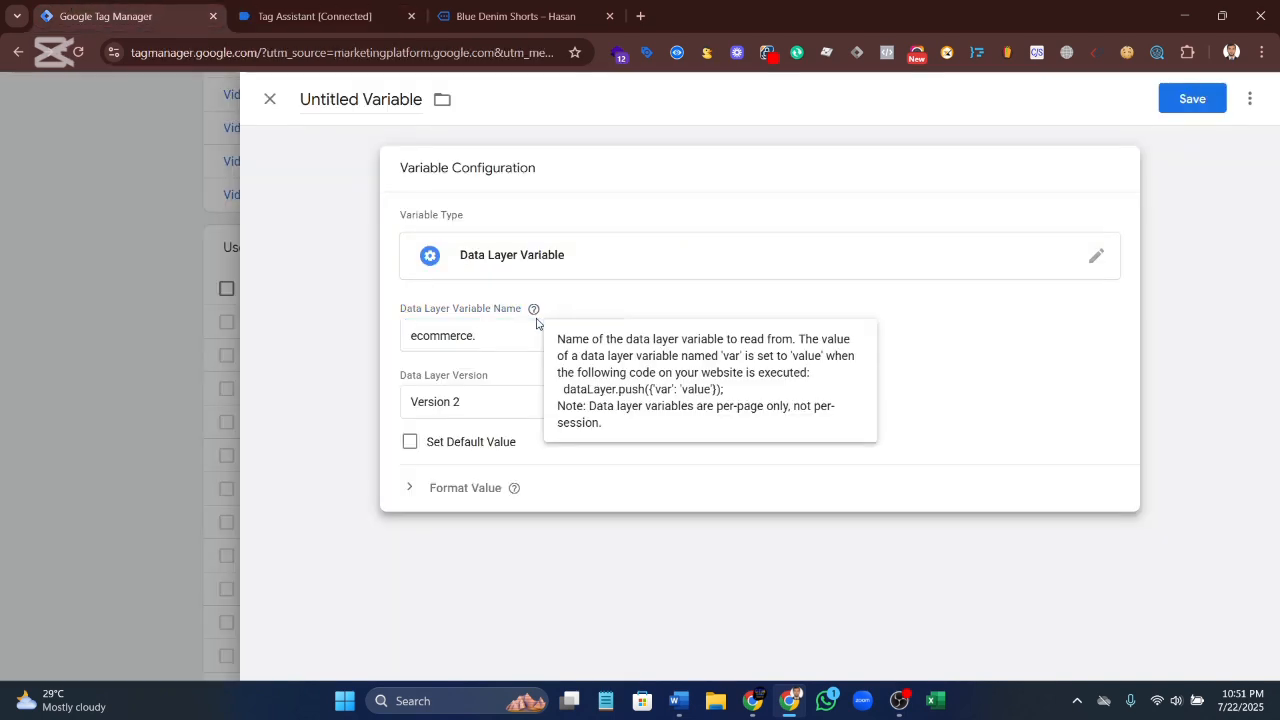
click(492, 338)
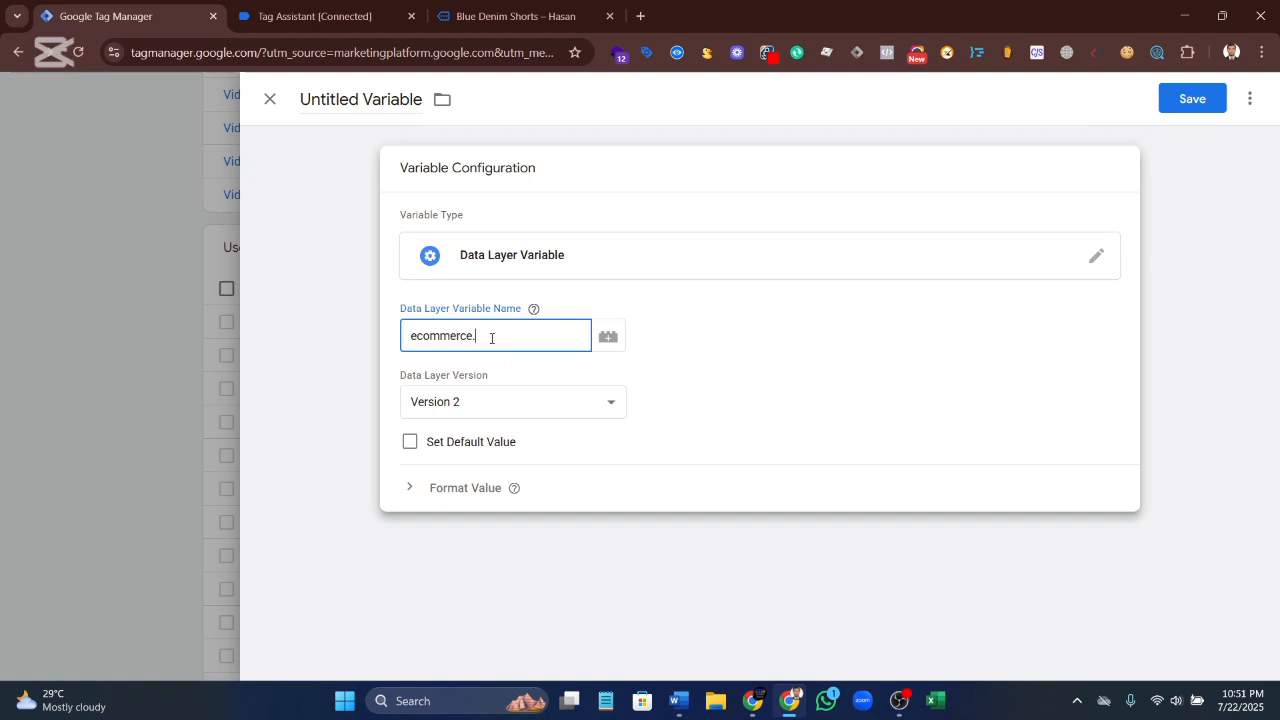
key(ctrl+v)
click(478, 335)
key(BackSpace)
drag(411, 335, 524, 333)
key(ctrl+Tab)
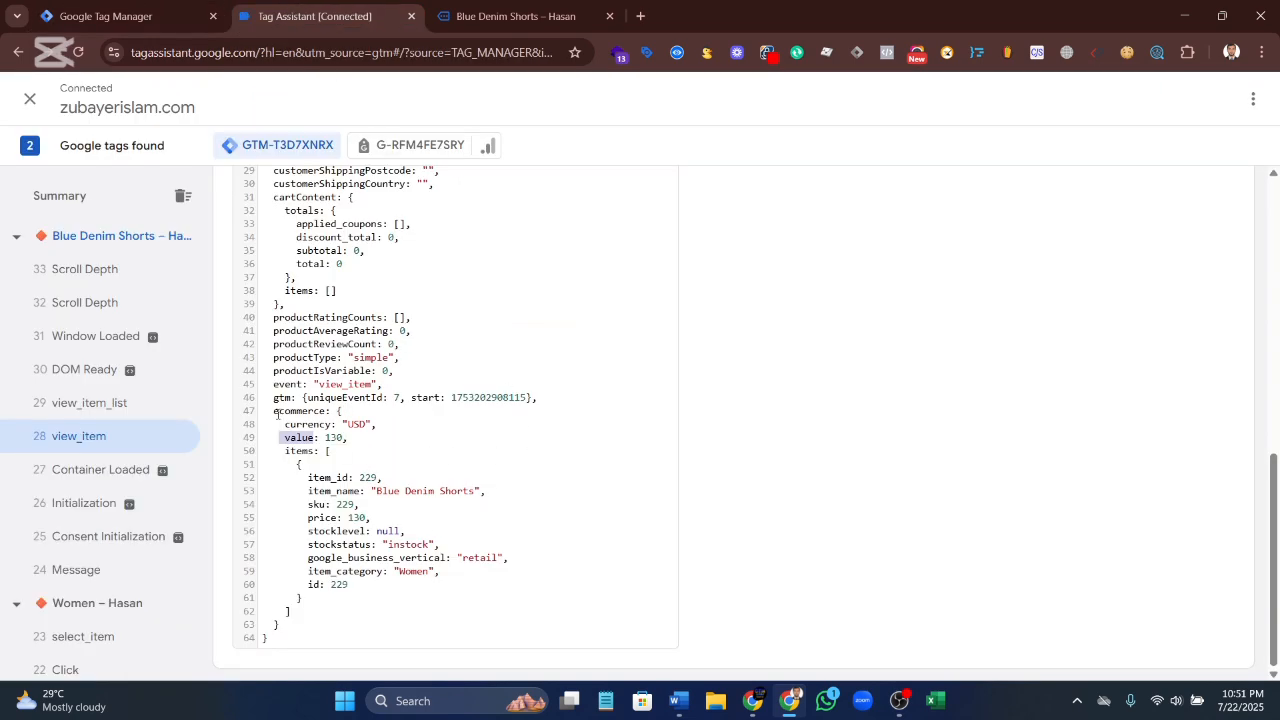
drag(274, 411, 446, 596)
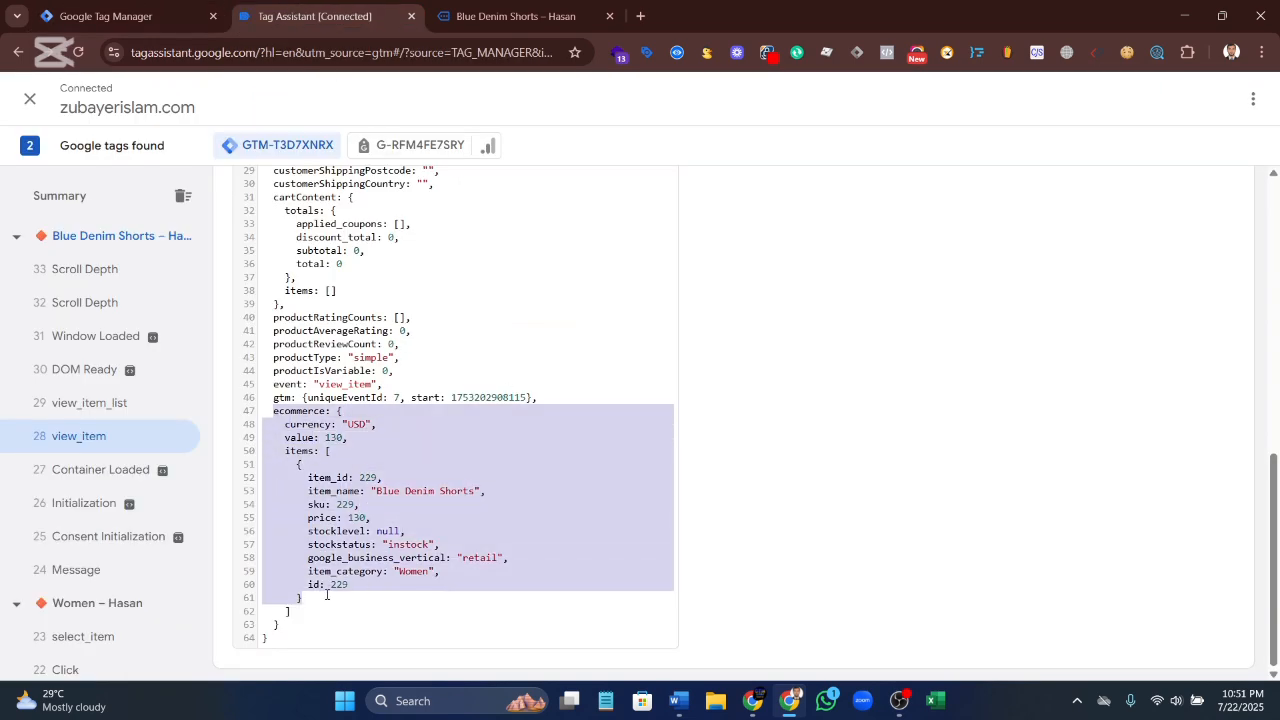
key(ctrl+shift+Tab)
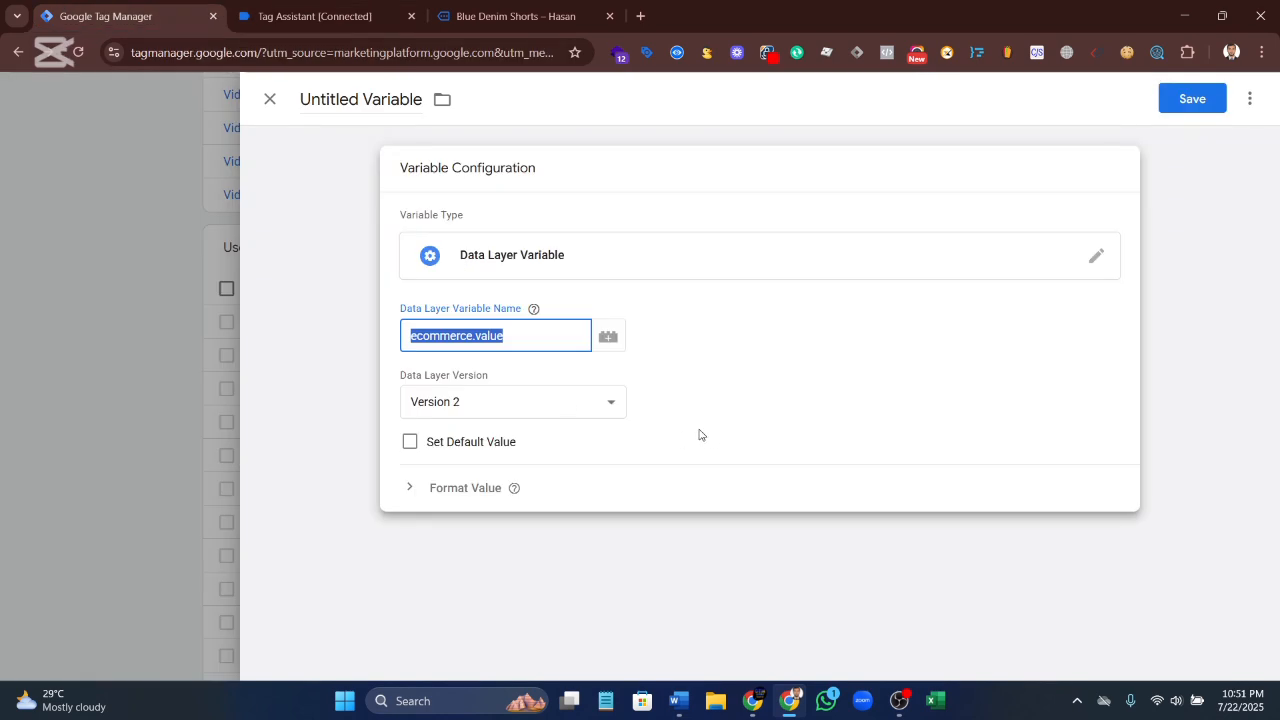
Name the ecommerce.value variable "dlv- Value Variable" and save it
drag(363, 98, 300, 92)
text(dlv)
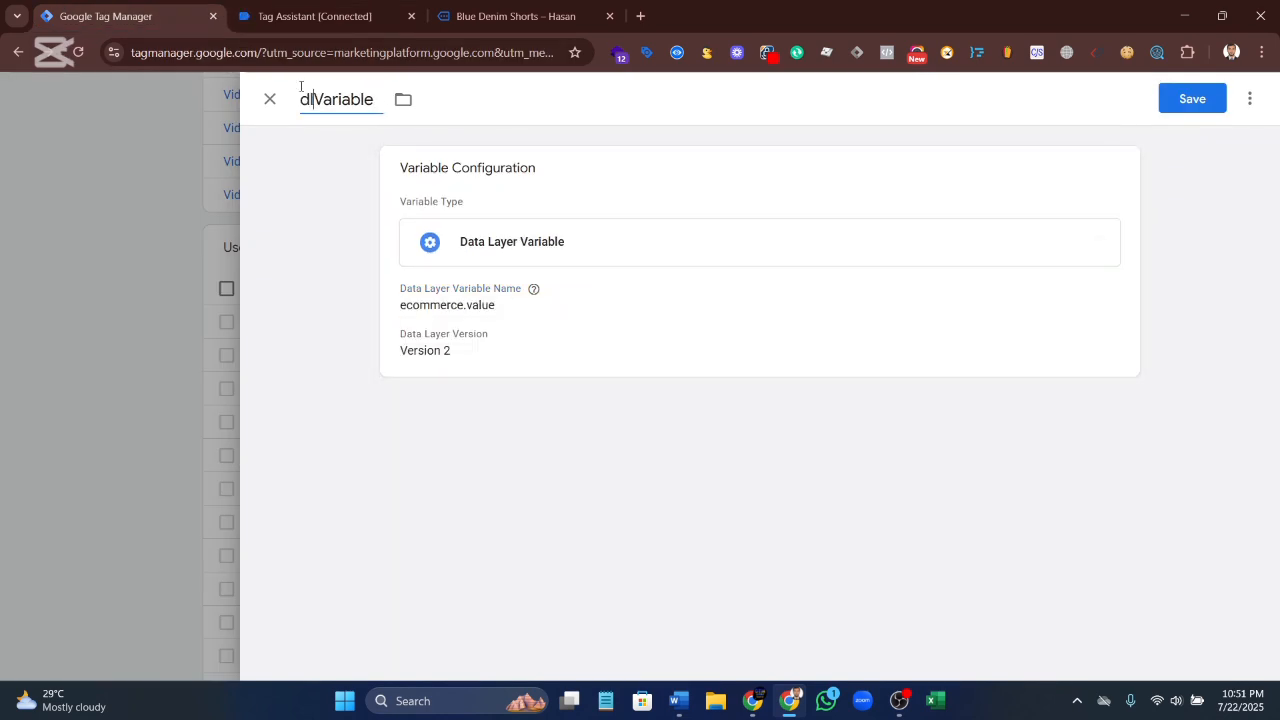
text(- Val)
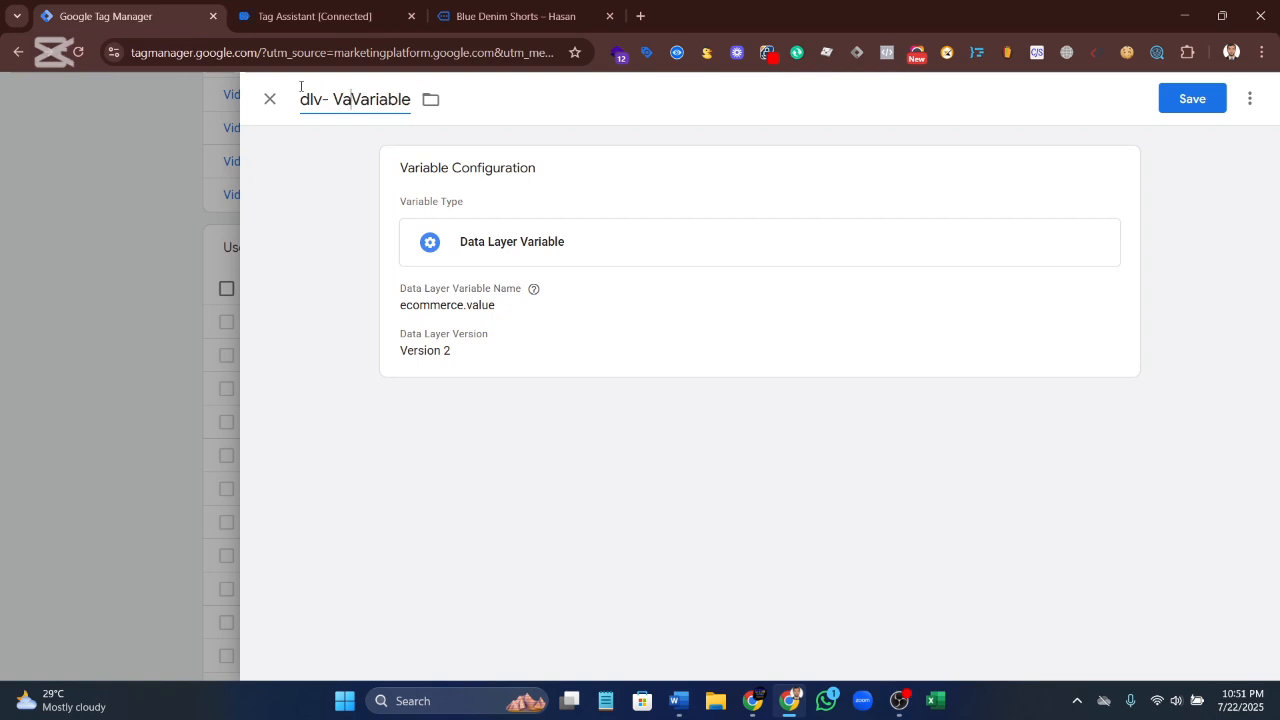
text(ue)
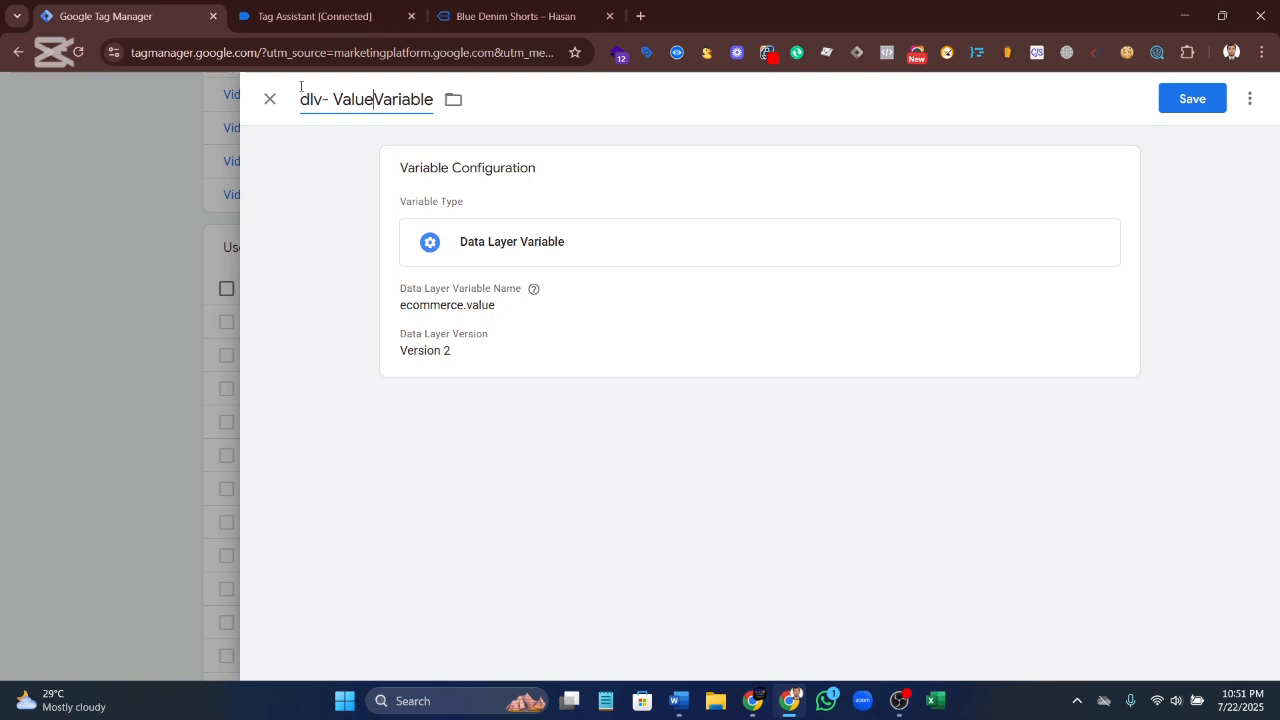
click(1176, 102)
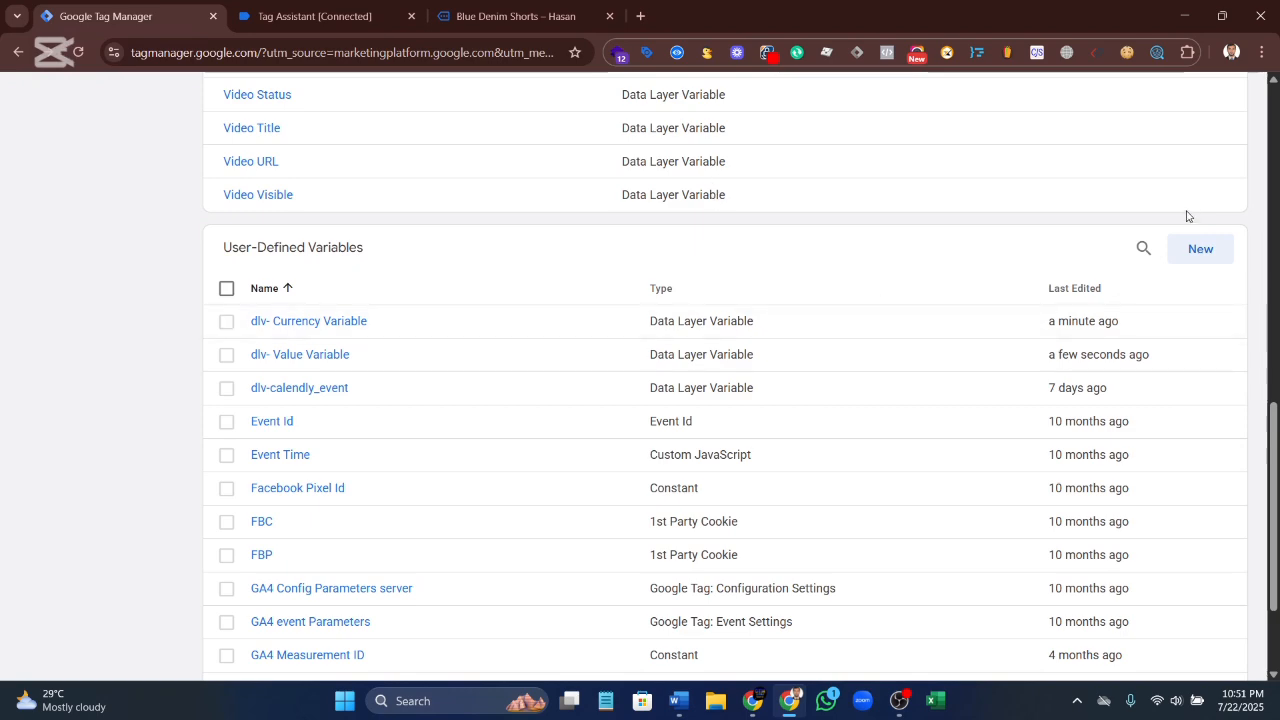
Start a third user-defined variable of the type Data Layer Variable, ready for its data layer variable name
click(1202, 249)
click(790, 265)
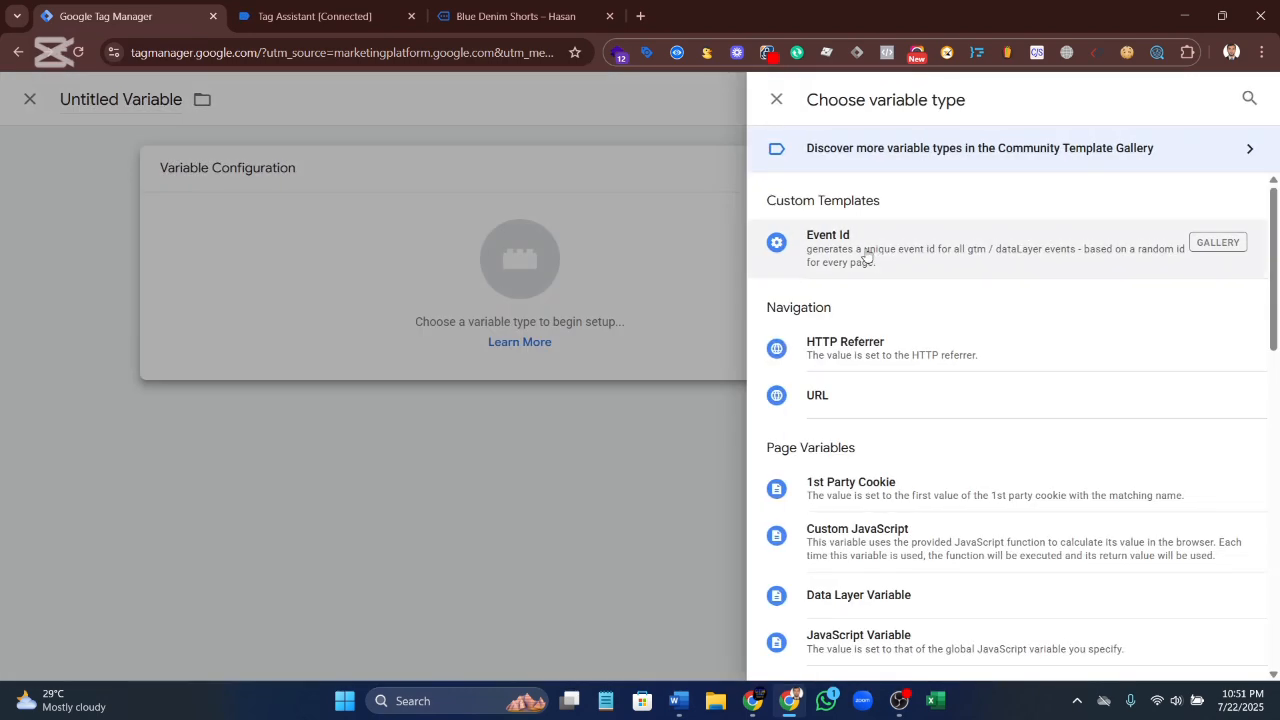
click(862, 597)
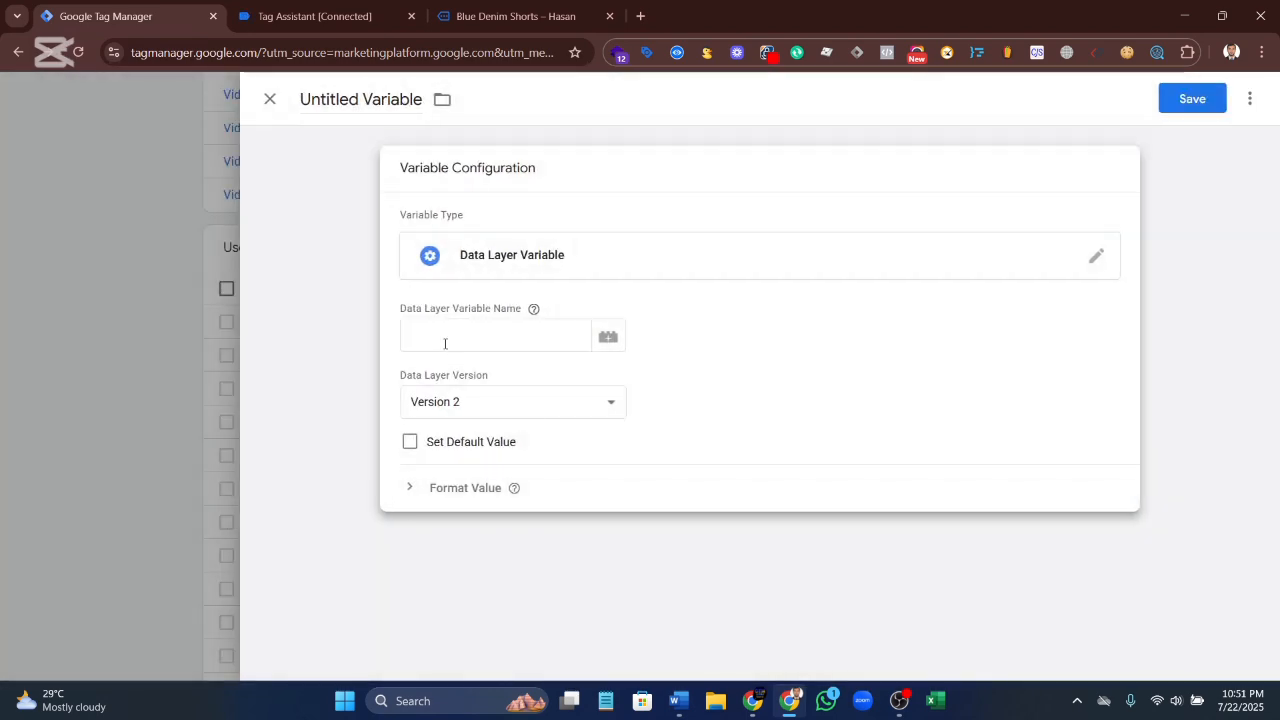
click(526, 340)
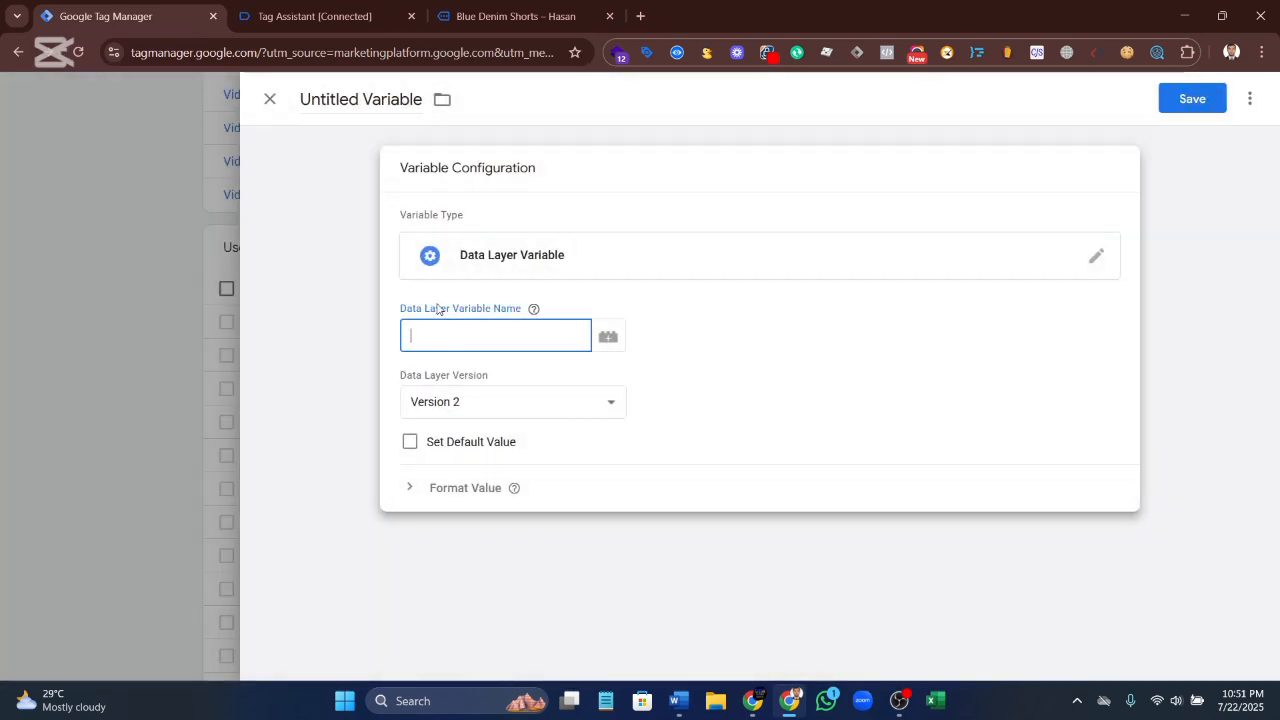
Copy the ecommerce key from the view_item data in Tag Assistant and enter it as the start of the data layer variable name
click(282, 14)
click(514, 428)
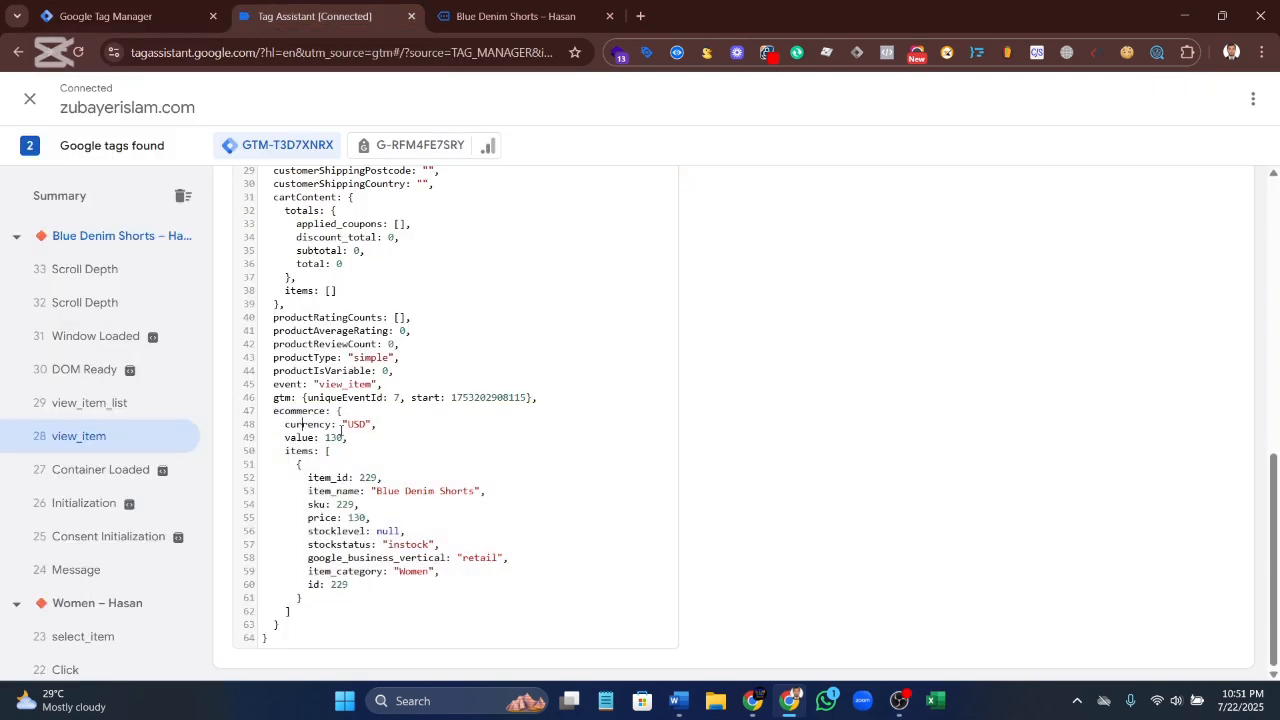
drag(274, 411, 327, 411)
key(ctrl+c)
click(175, 18)
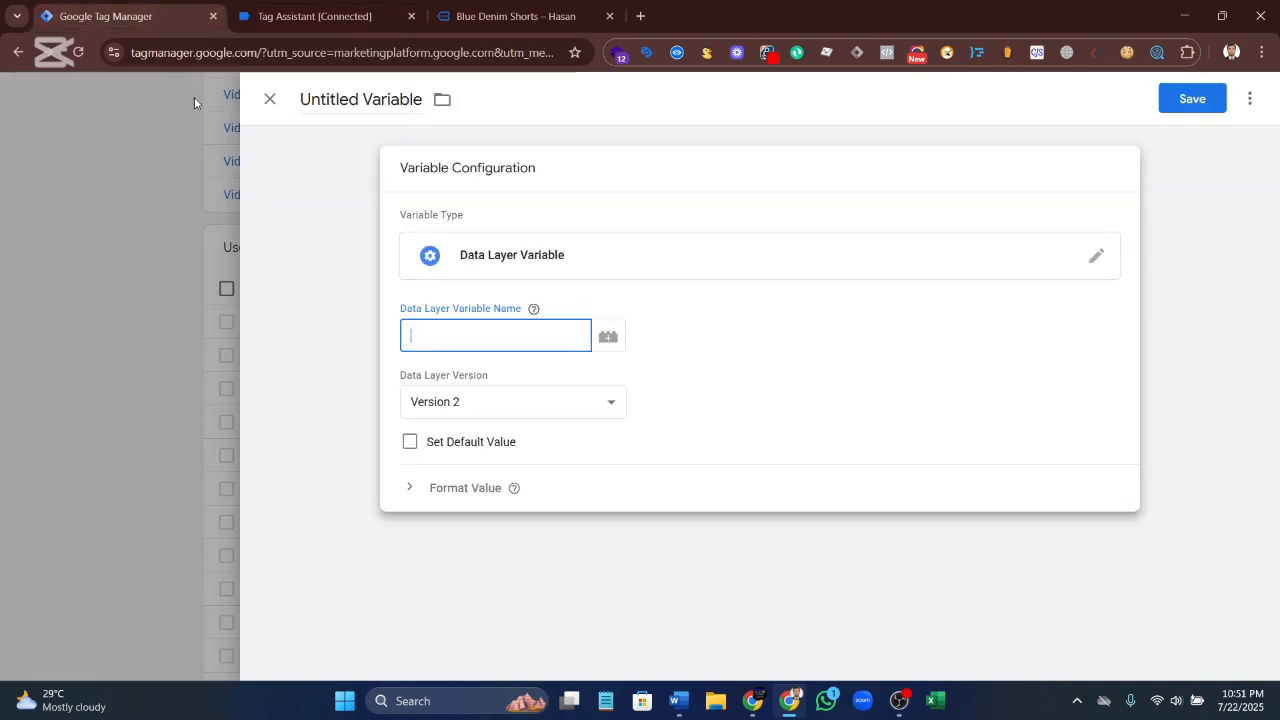
key(ctrl+v)
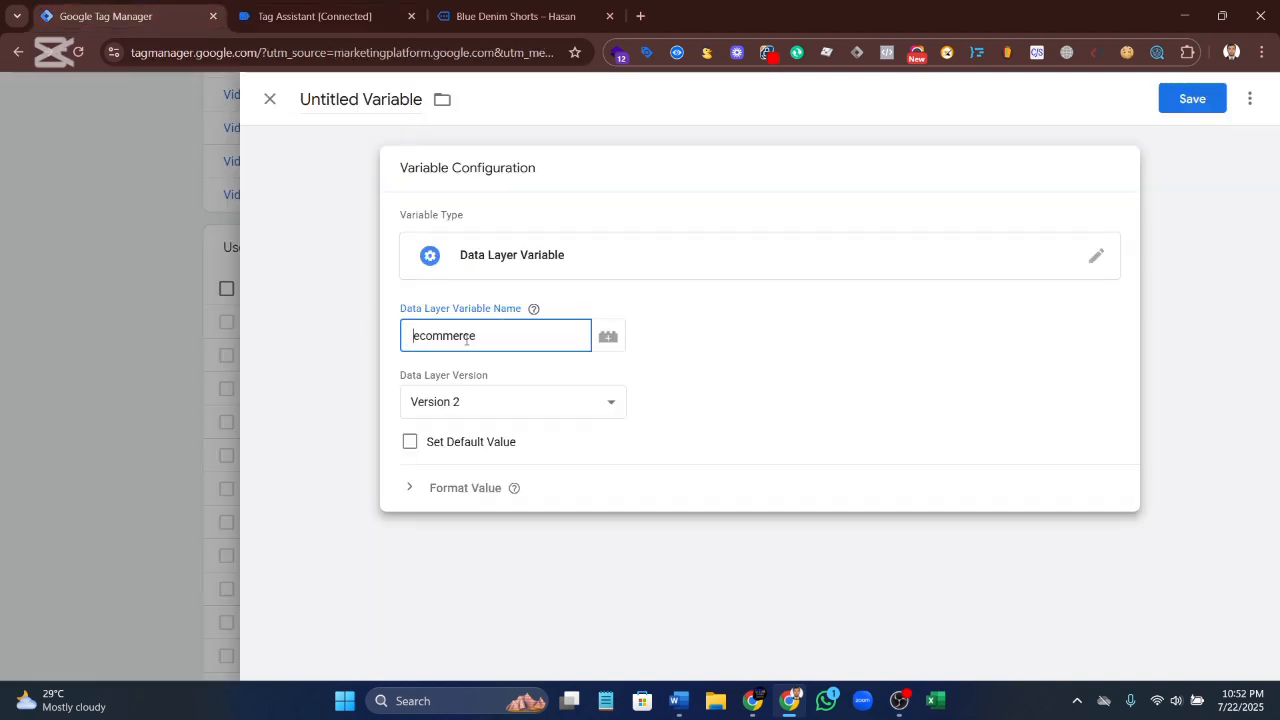
key(Delete)
Take the items key from the ecommerce object in Tag Assistant and complete the data layer variable name as ecommerce.items
click(310, 16)
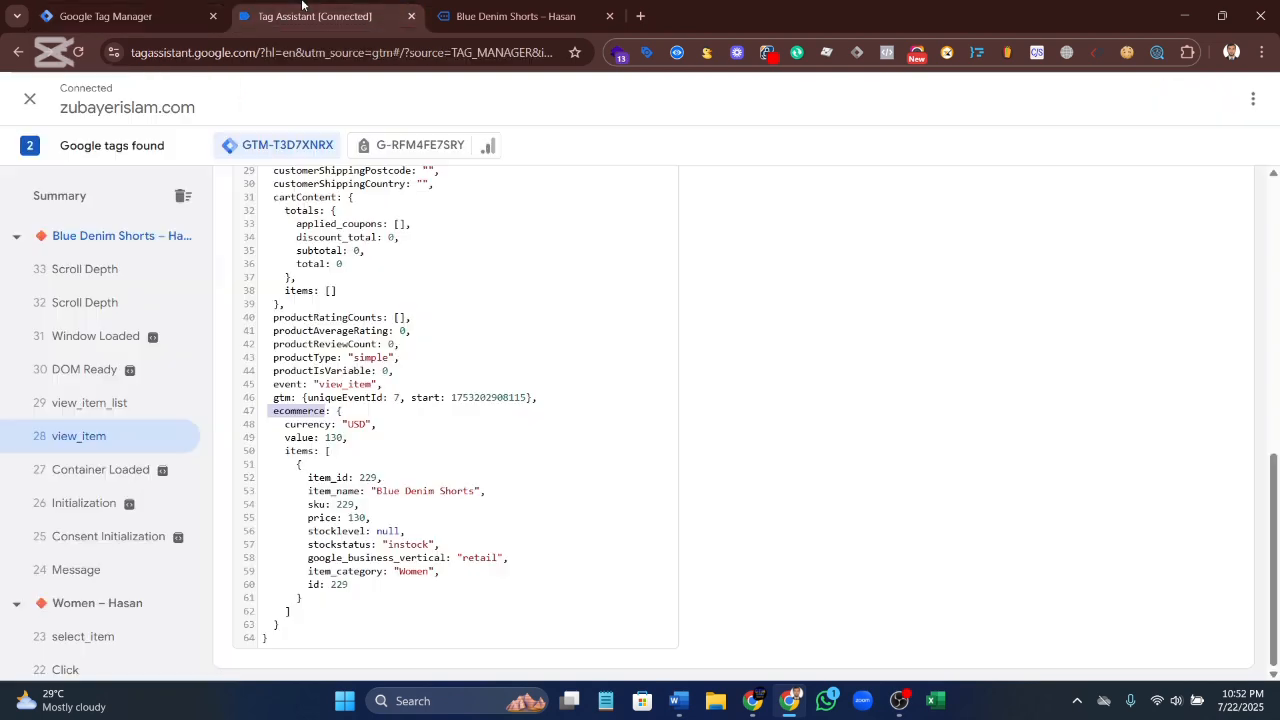
drag(285, 451, 315, 444)
double_click(300, 451)
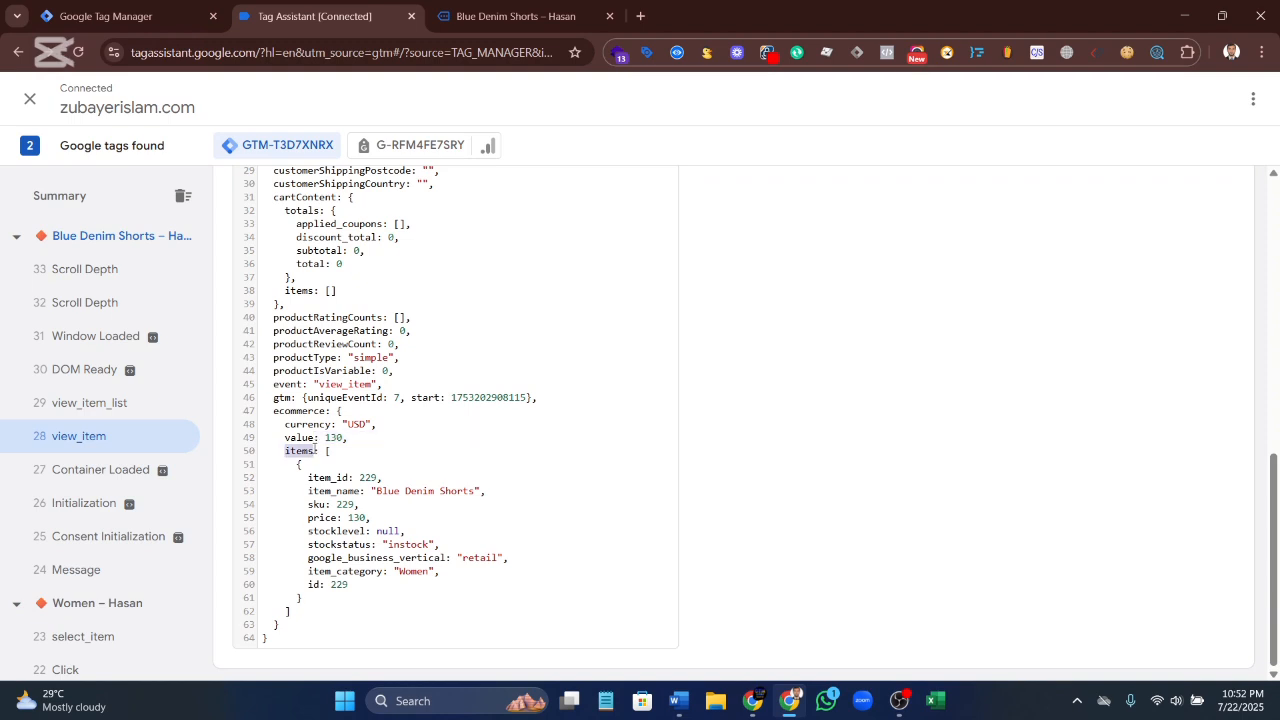
click(72, 5)
text(items)
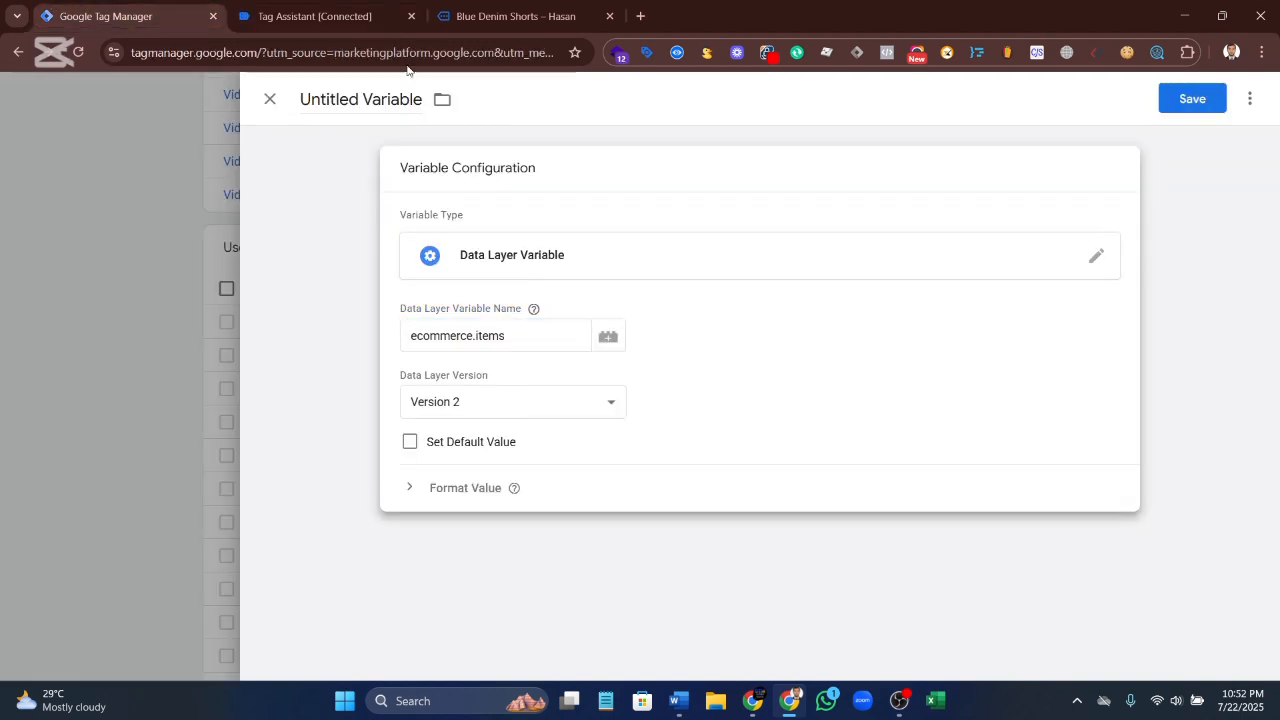
Name the ecommerce.items variable "dlv-Items Variable" and save it
double_click(305, 99)
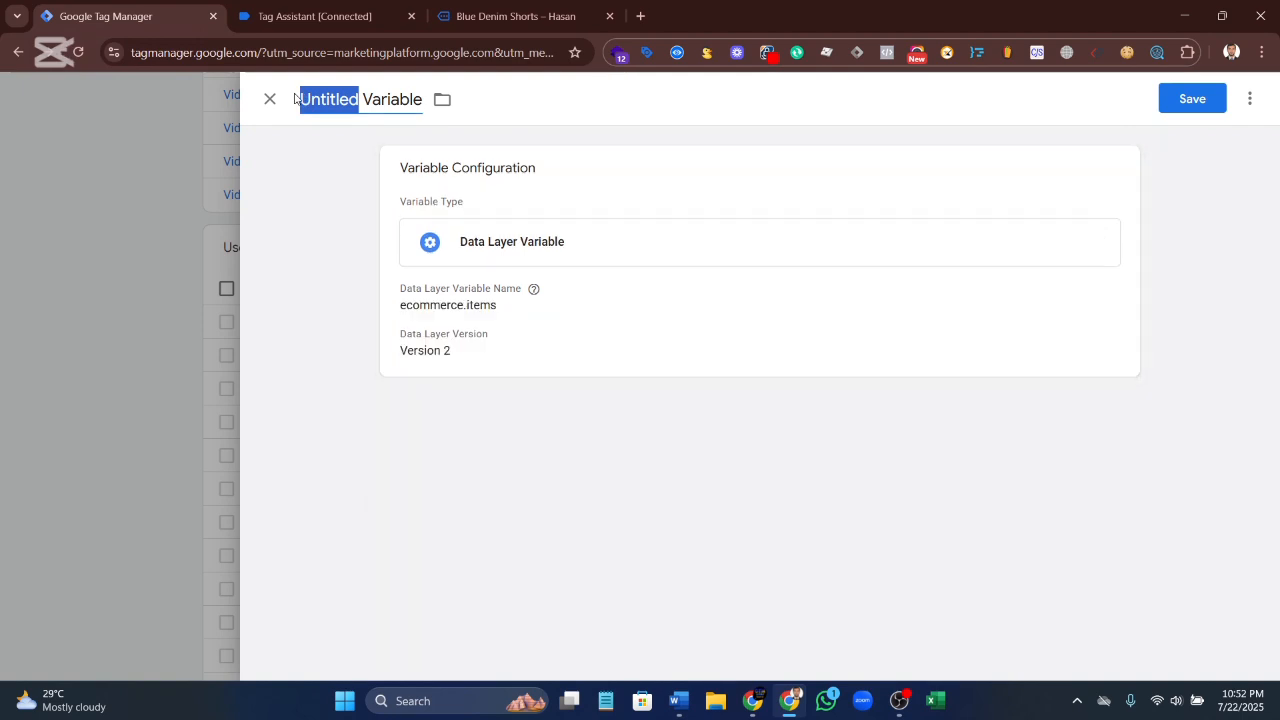
text(dlv)
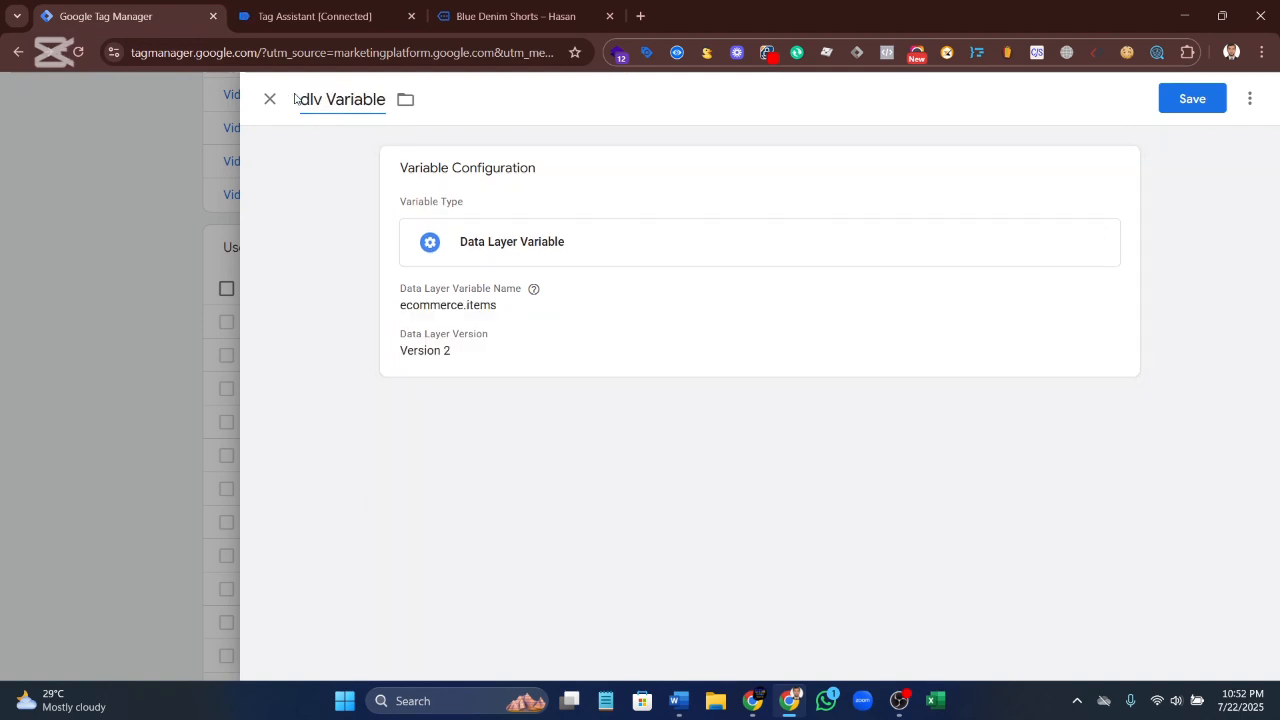
text(-Items)
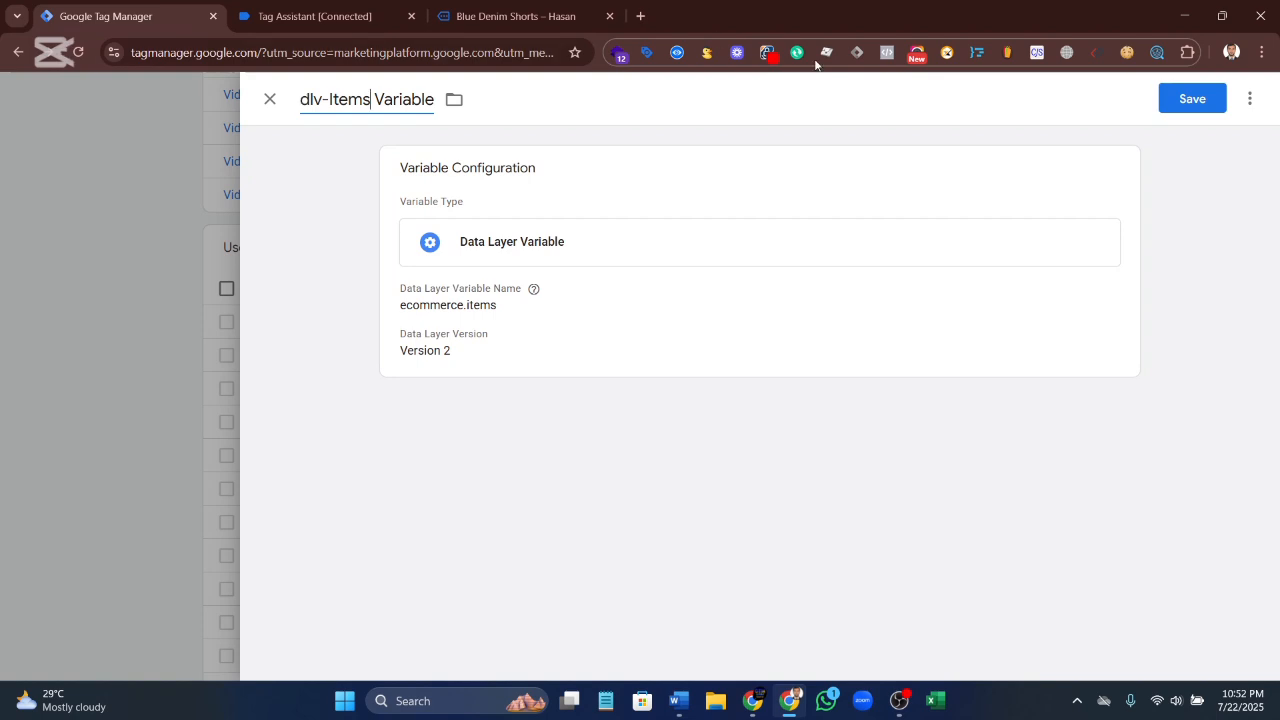
click(1180, 102)
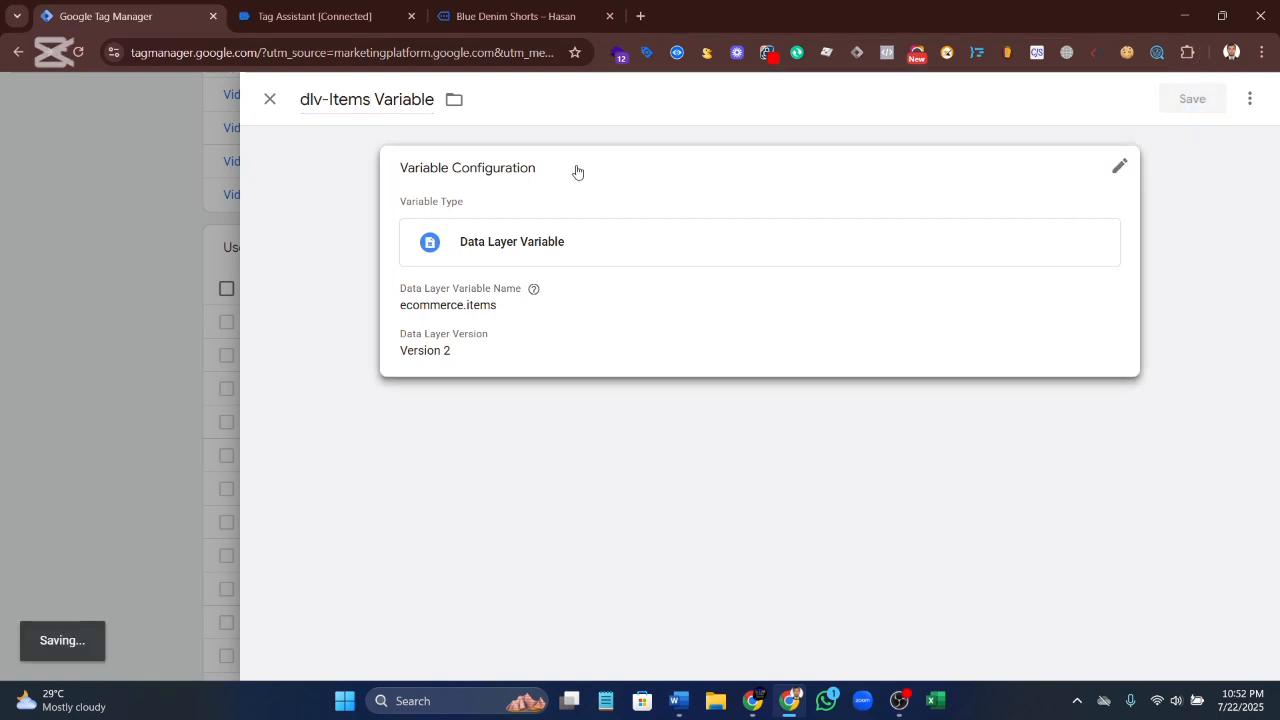
Go to the workspace's tags and open the GA4- View Item Tag
scroll(202, 221, up, 15)
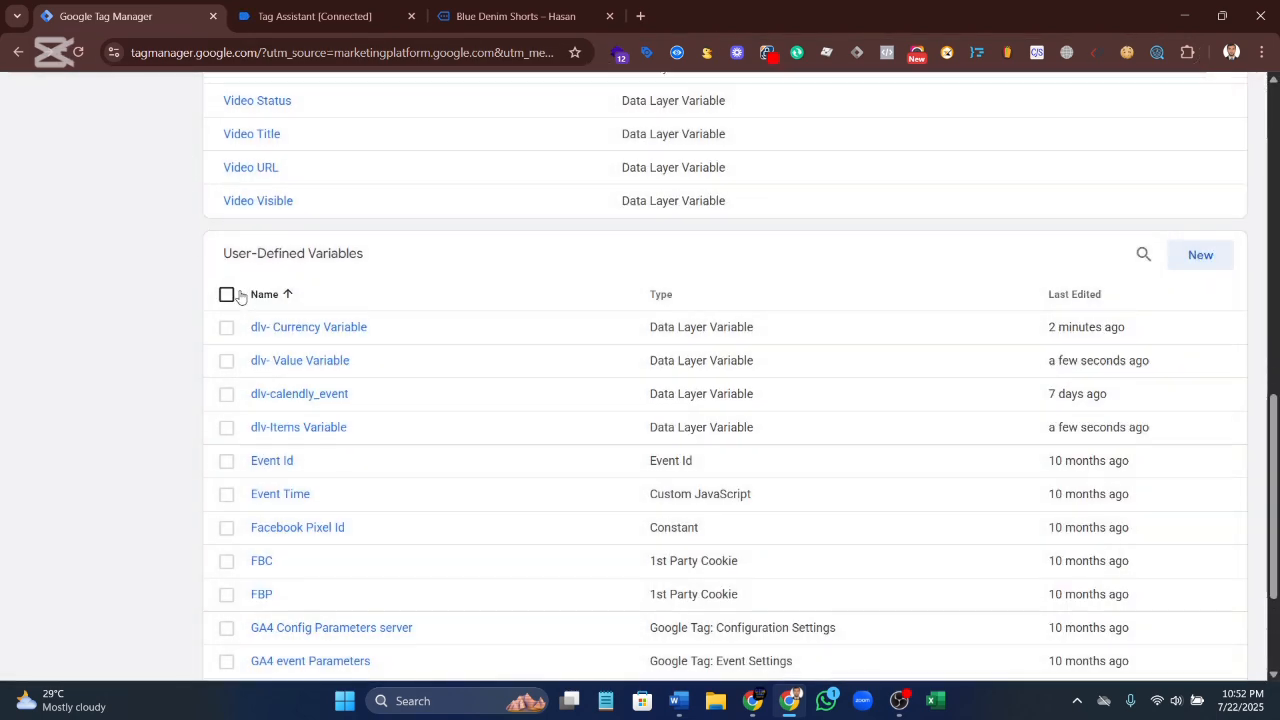
click(90, 387)
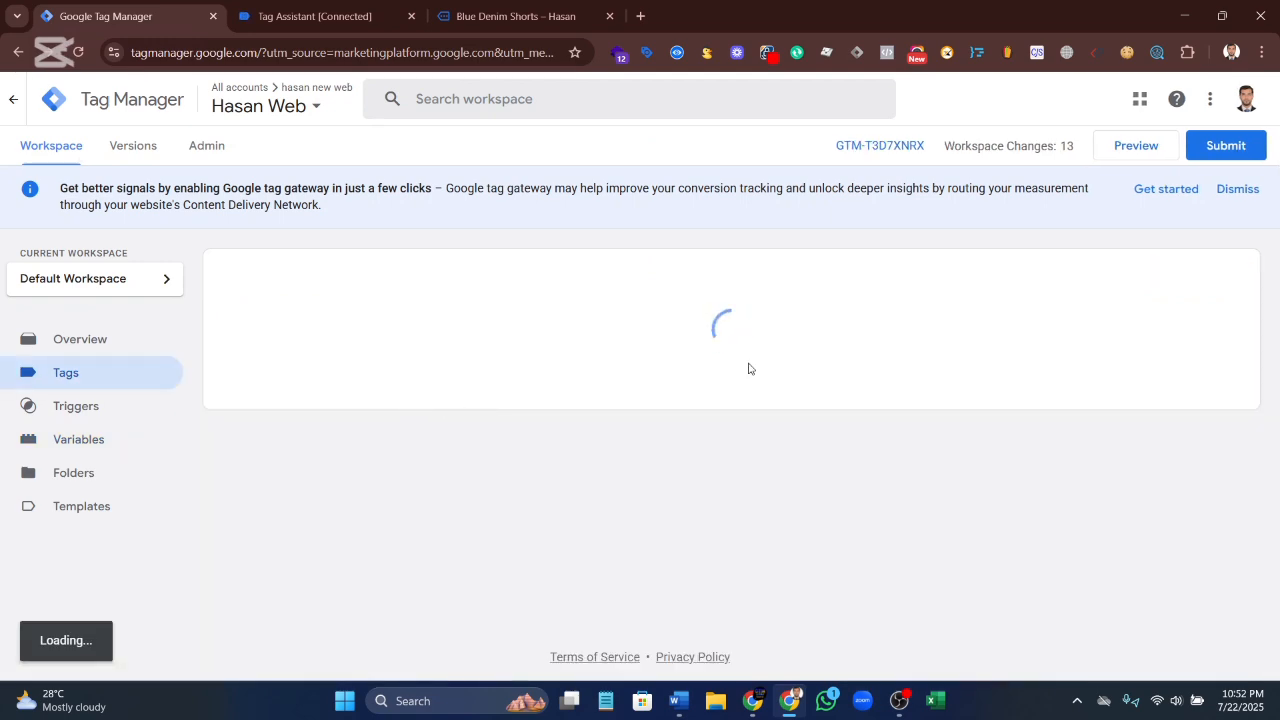
scroll(392, 432, down, 2)
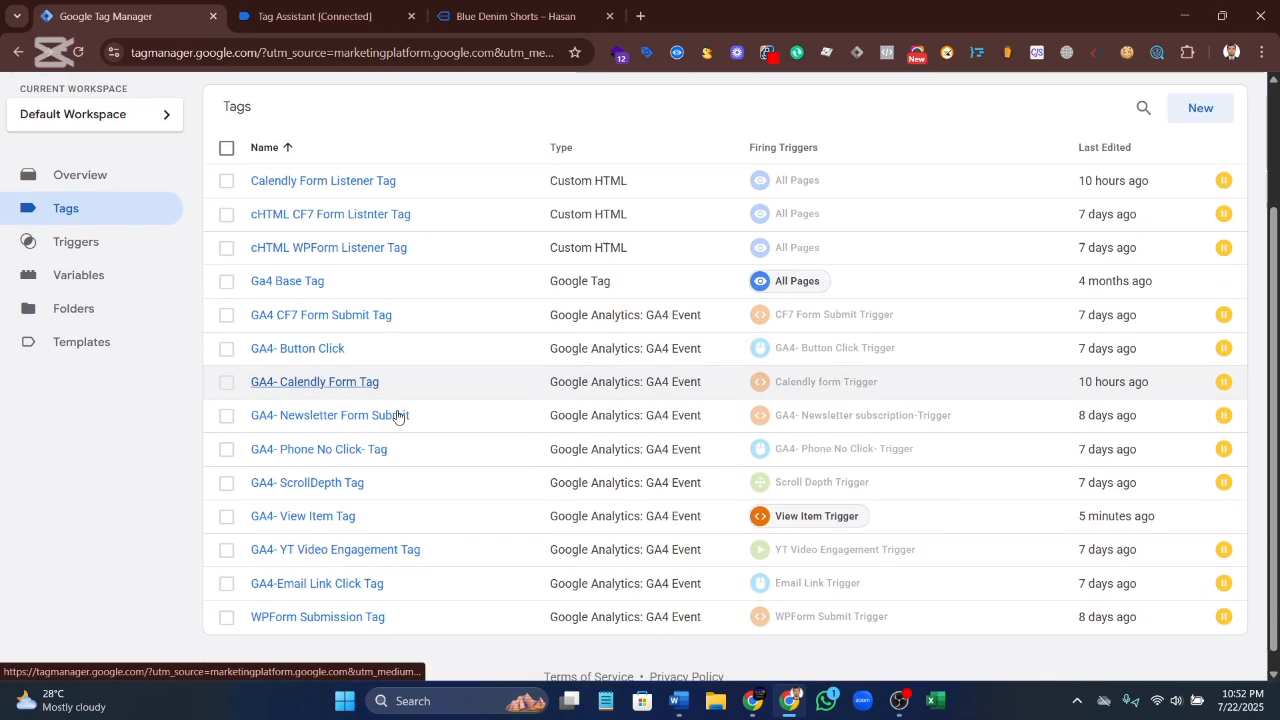
scroll(366, 557, up, 2)
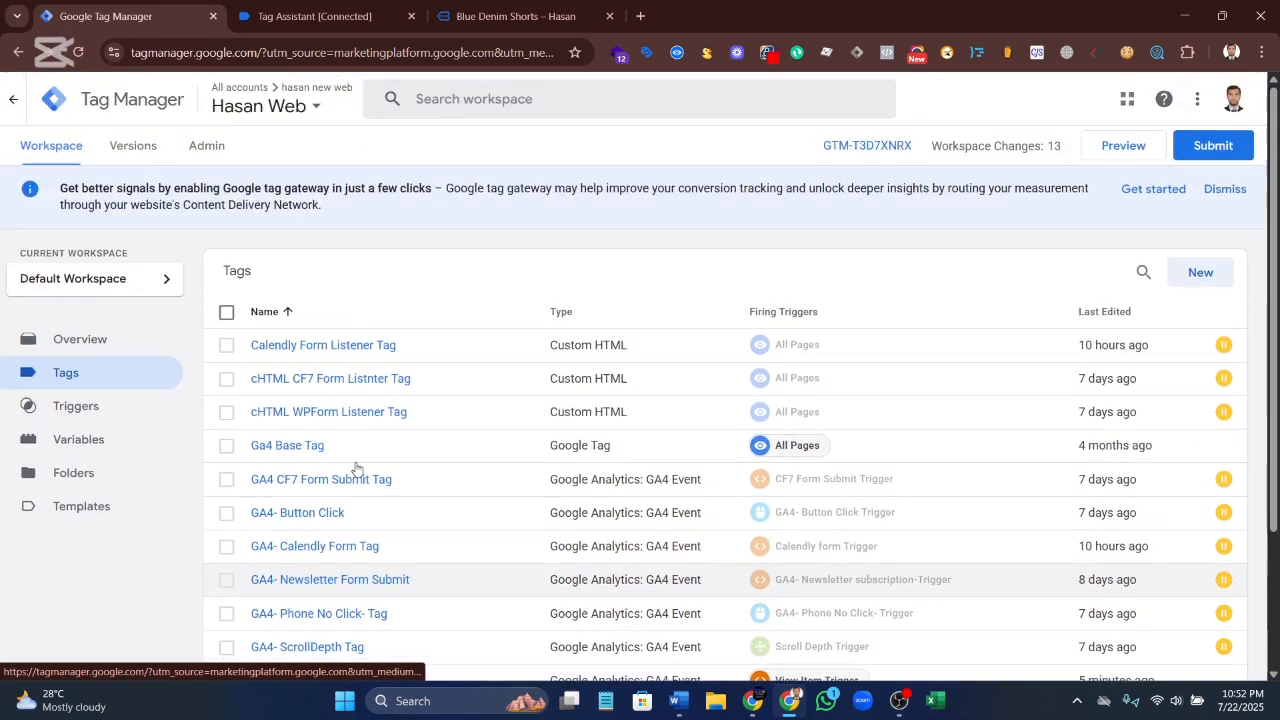
scroll(365, 445, down, 1)
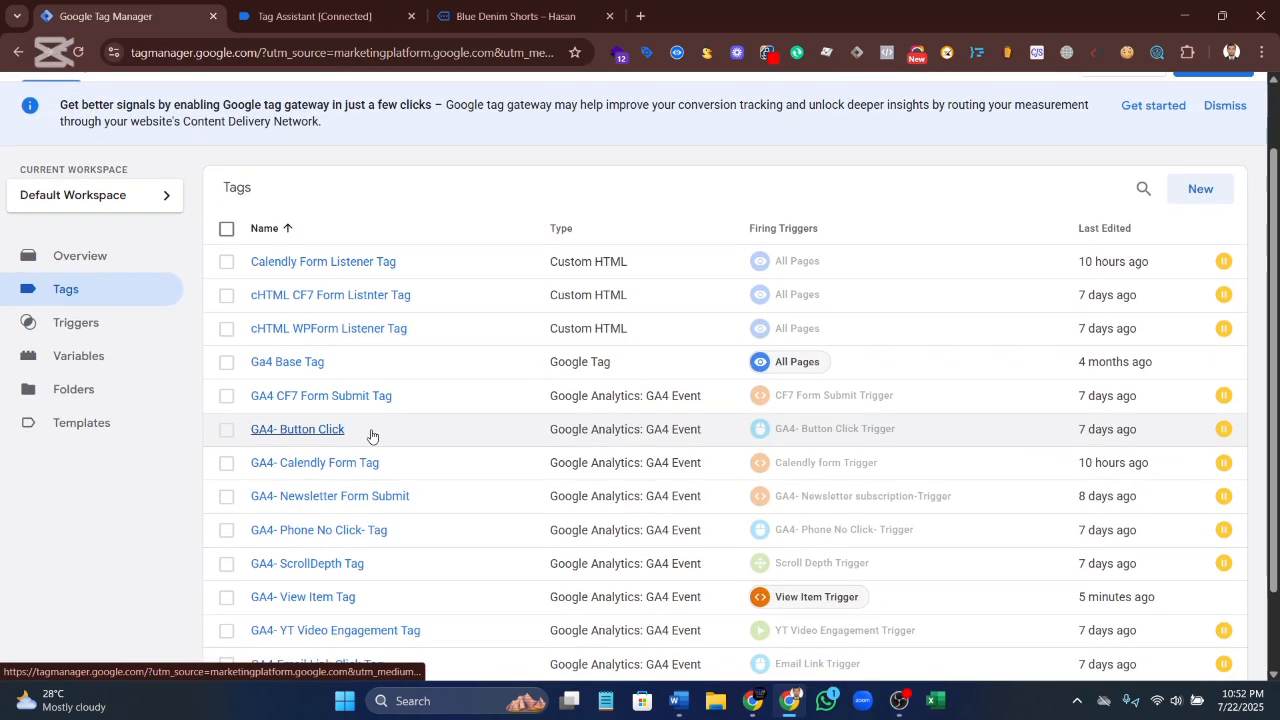
scroll(343, 512, down, 1)
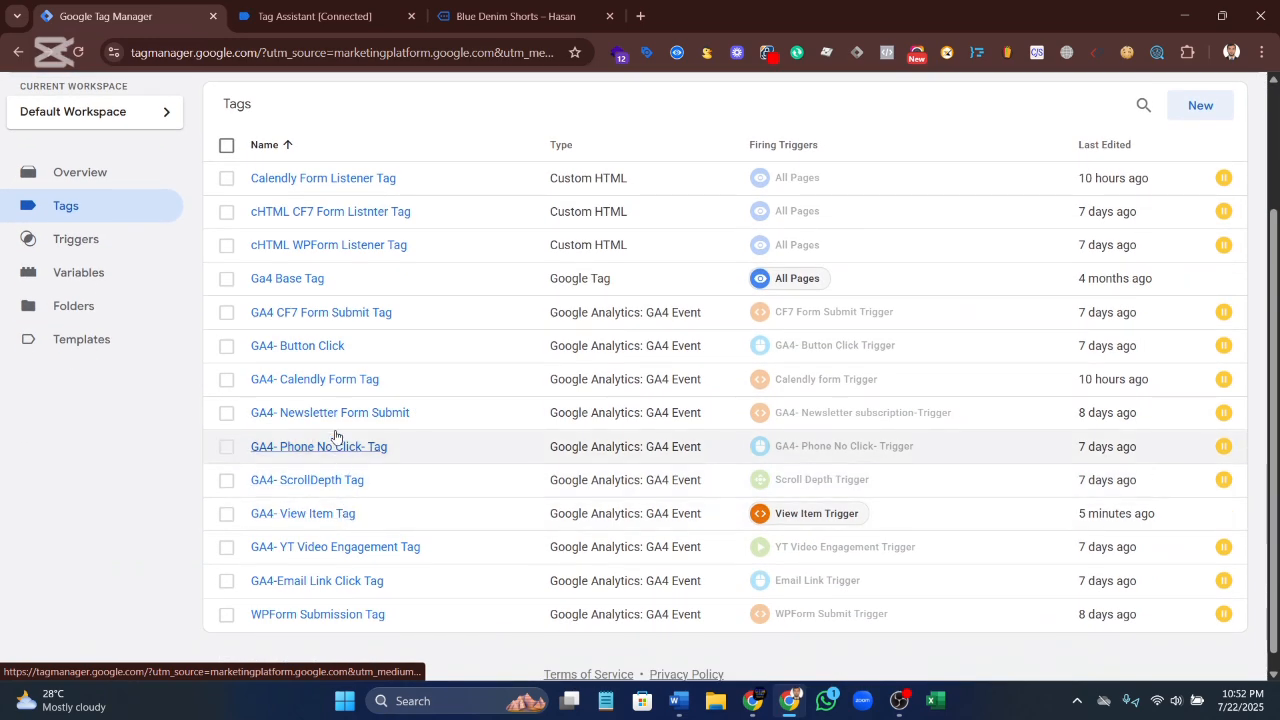
scroll(300, 400, up, 1)
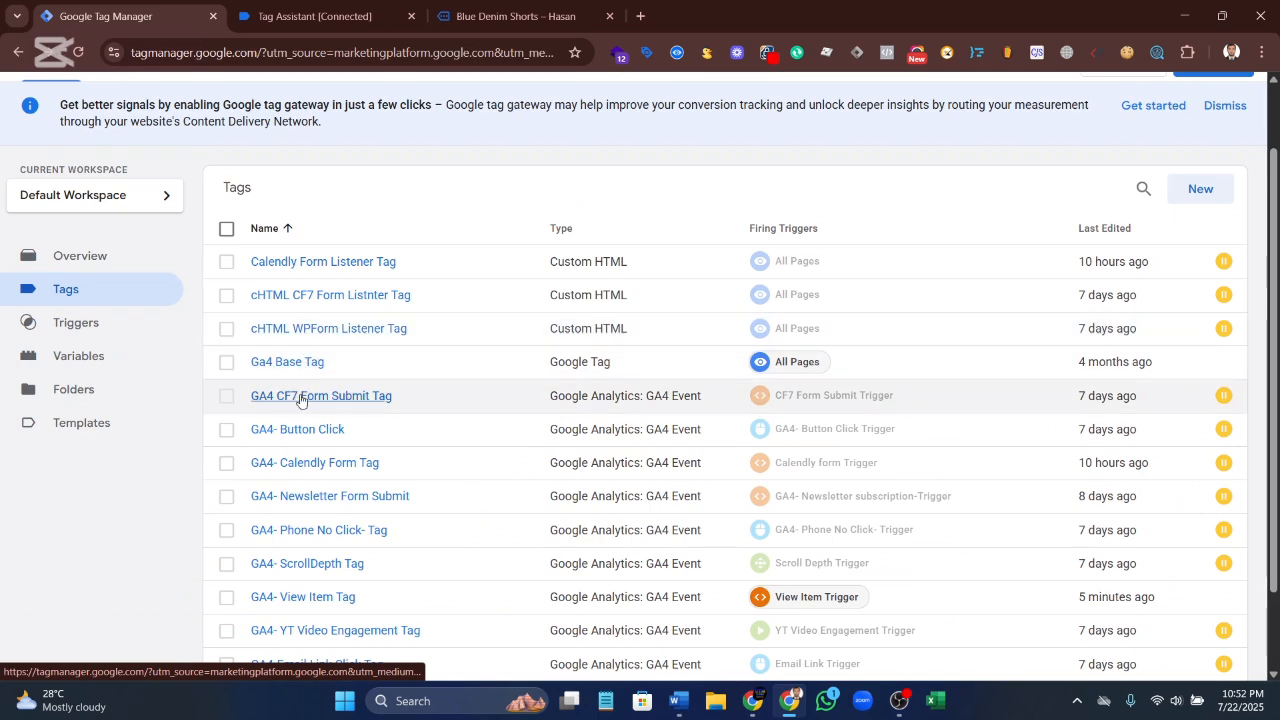
scroll(330, 410, down, 1)
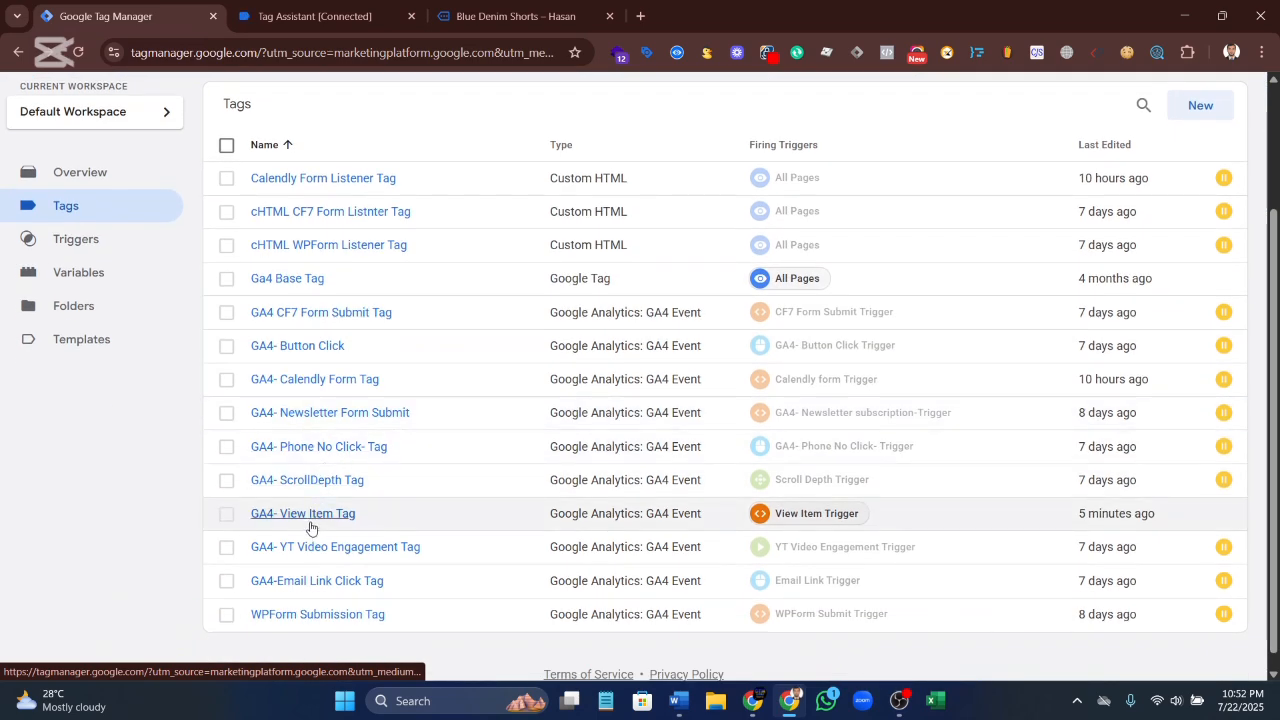
click(312, 517)
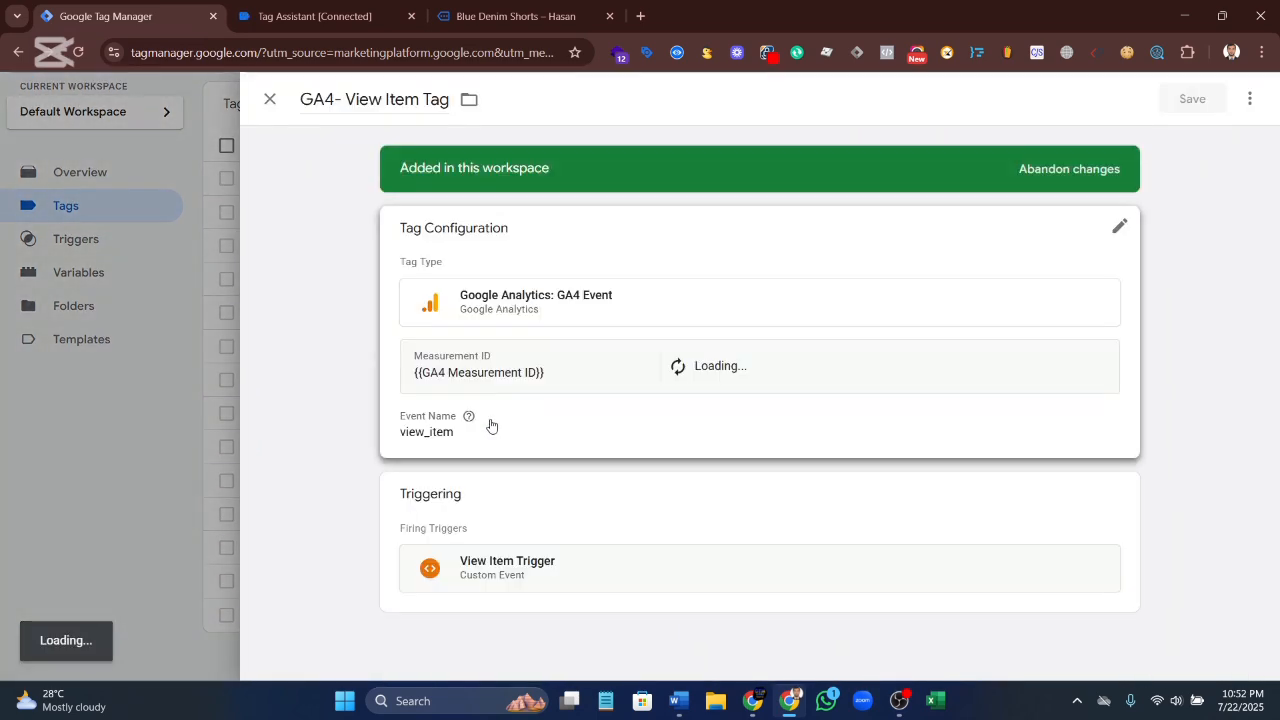
Edit the tag's configuration and add three empty event parameter rows
click(560, 441)
scroll(545, 435, down, 2)
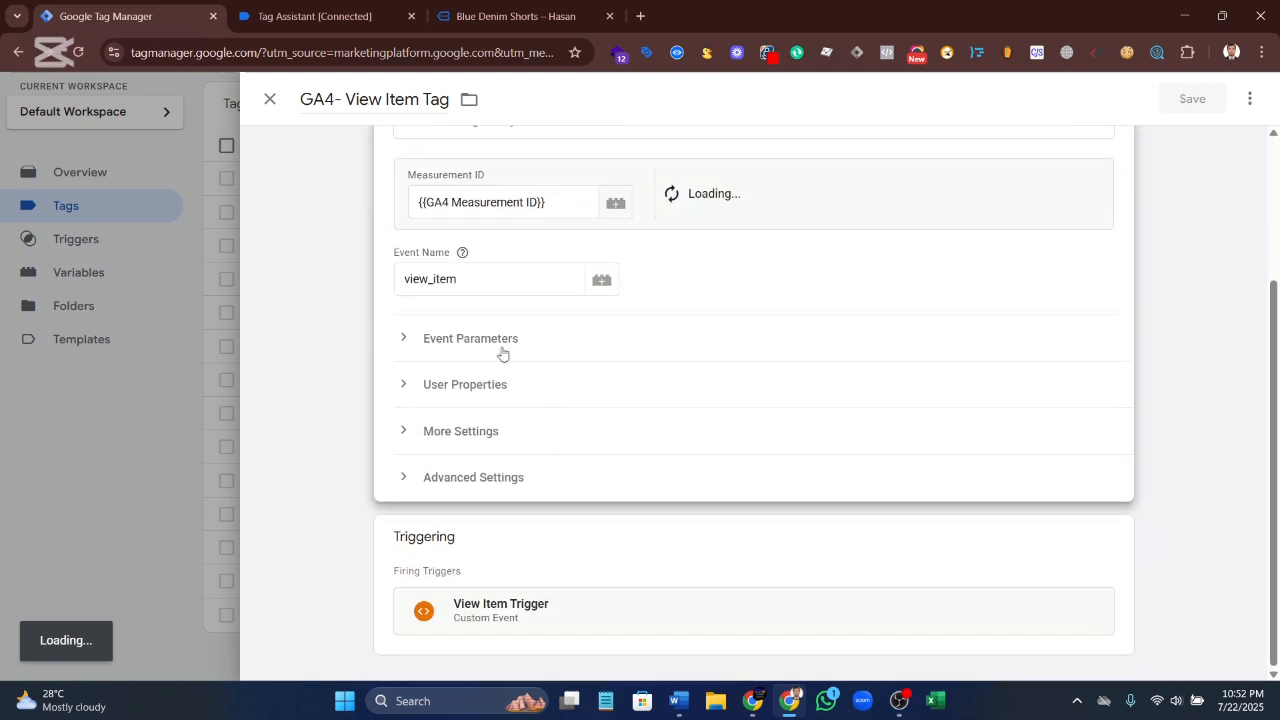
click(503, 345)
scroll(500, 440, down, 1)
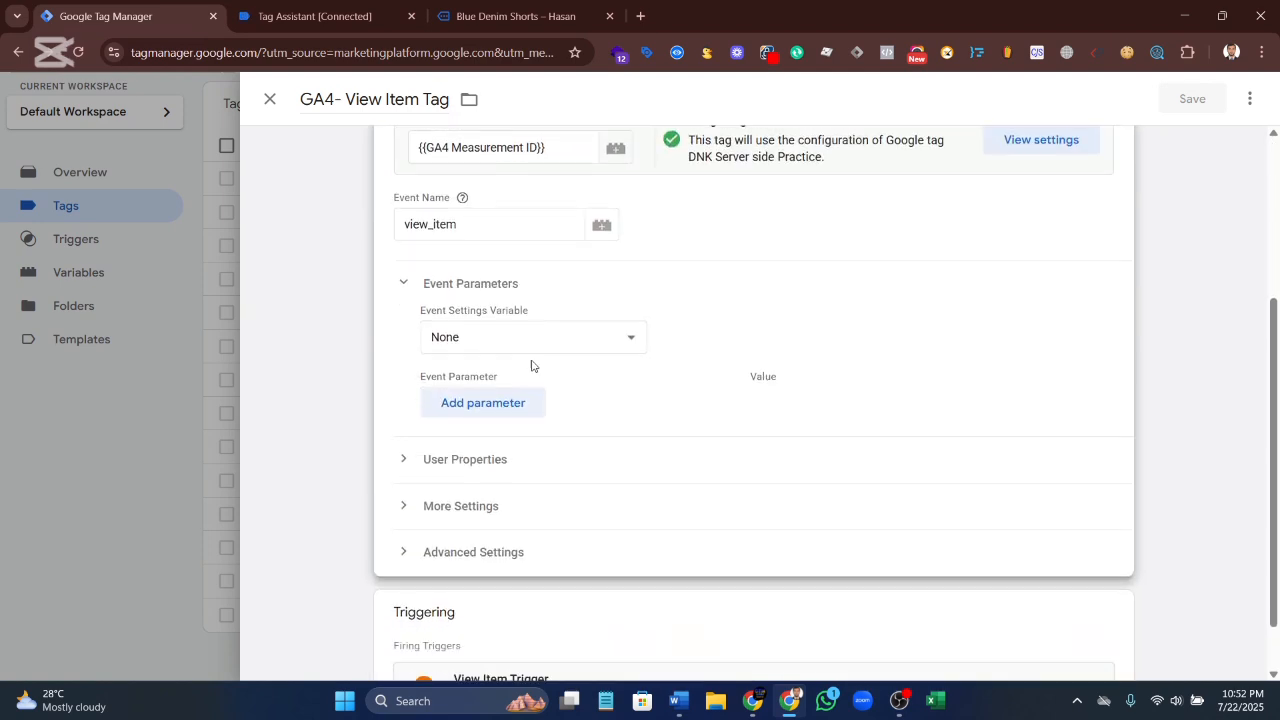
click(483, 376)
click(488, 428)
click(488, 462)
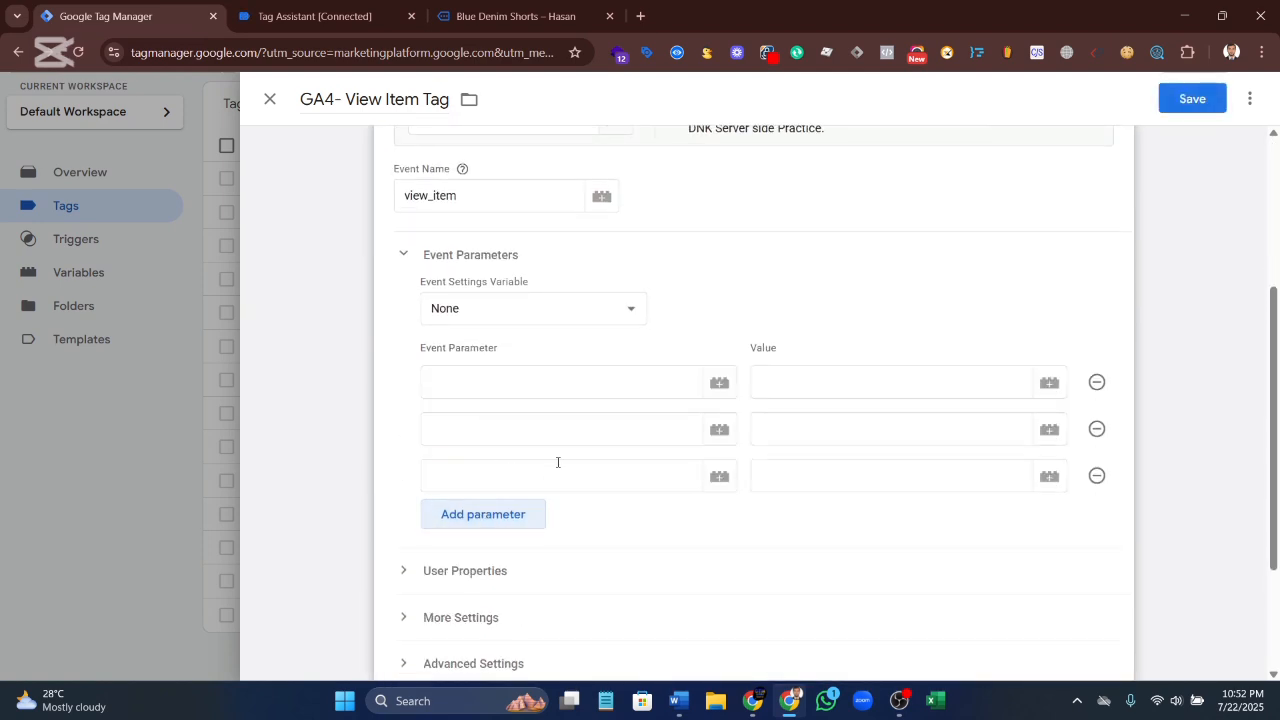
Enter the view_item parameter list "currency, items, value" from the Word document as the first event parameter
click(450, 380)
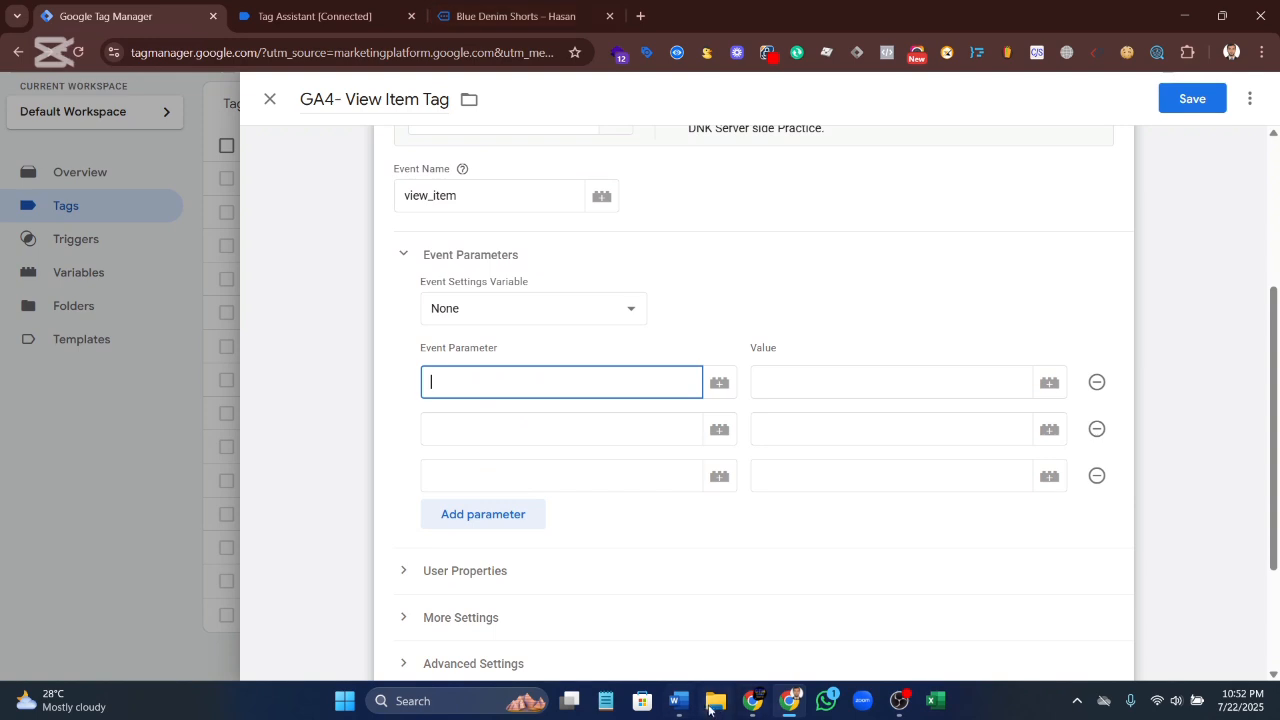
click(679, 702)
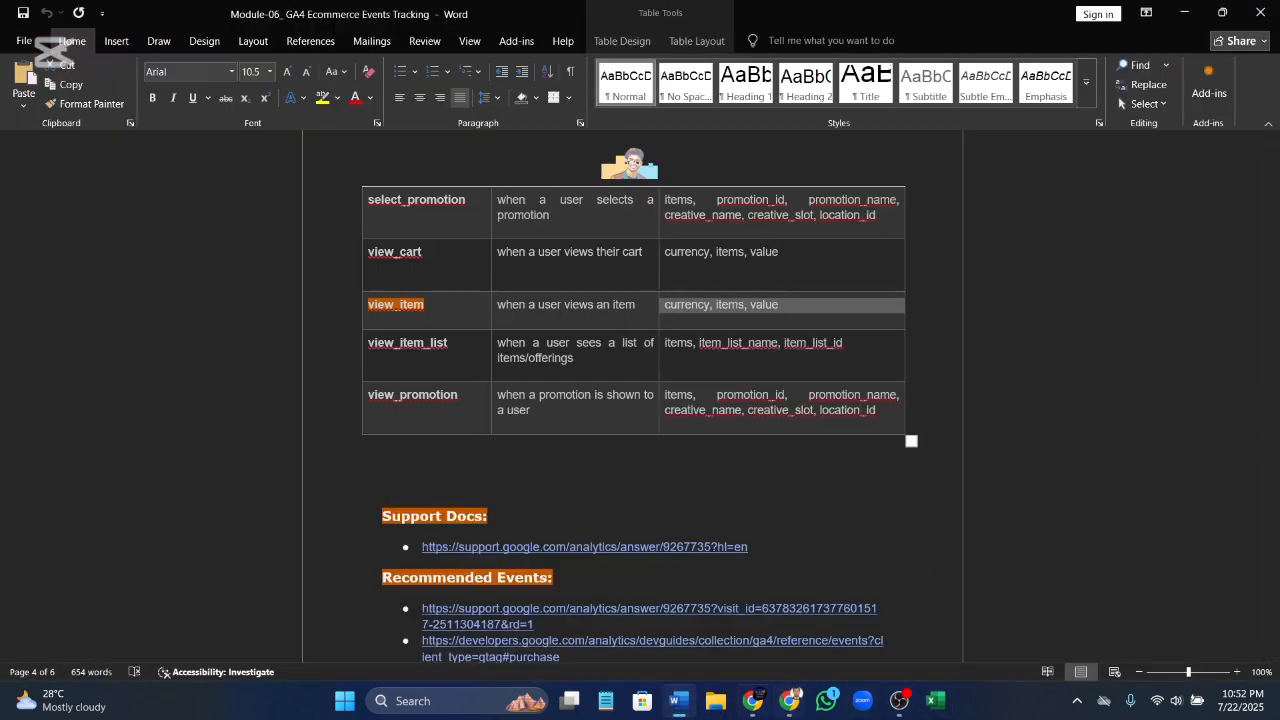
mouse_move(686, 710)
click(789, 701)
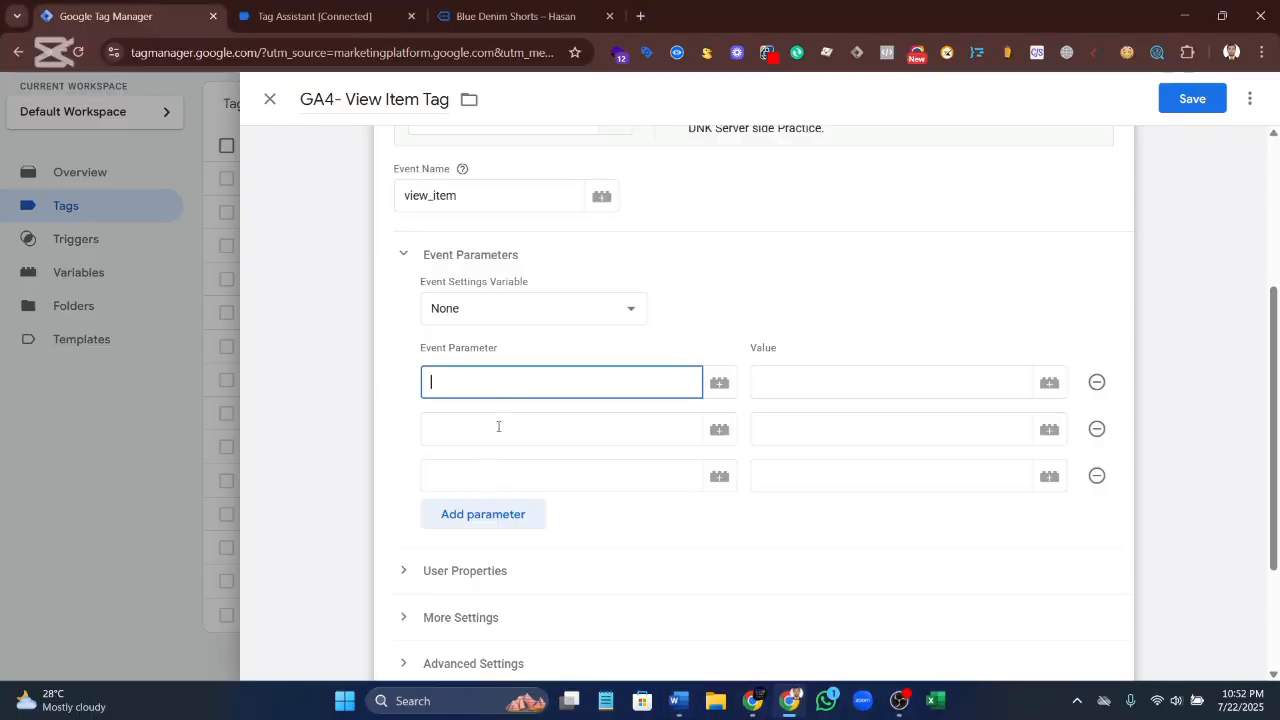
text(currency, items, value)
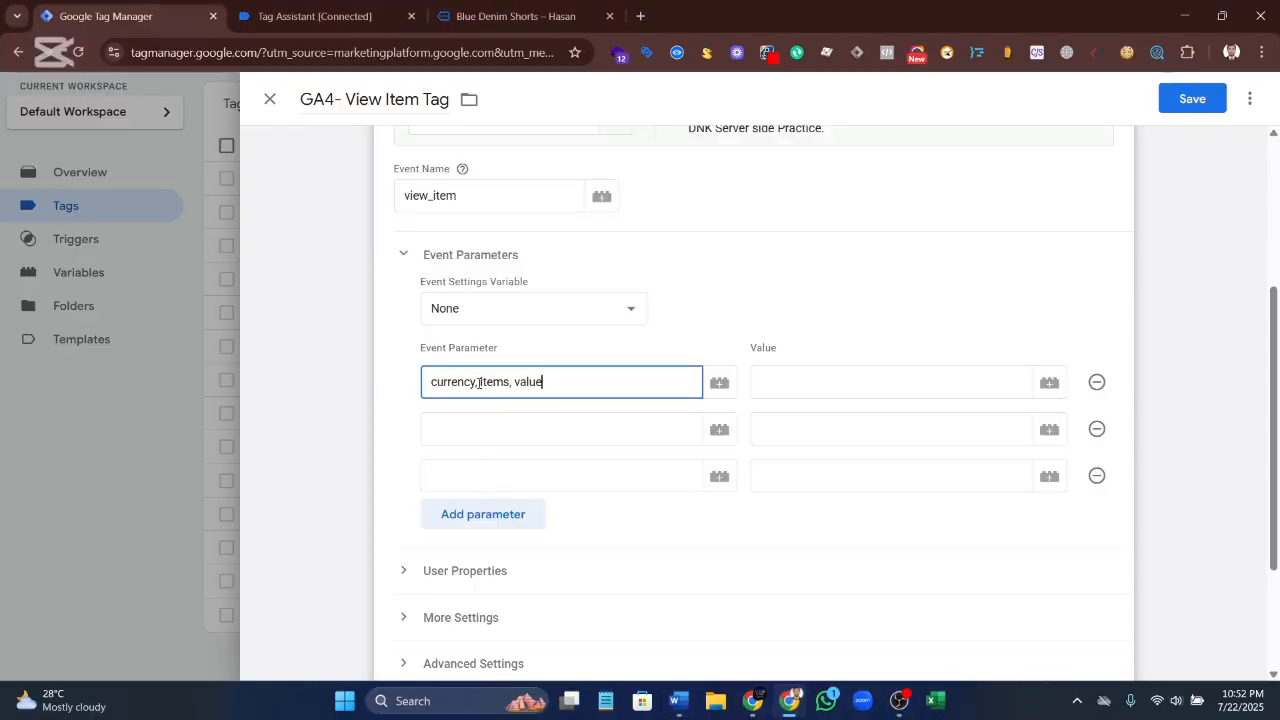
Split the list across the three event parameter rows as currency, items and value, removing the leftover commas after currency
drag(479, 382, 505, 383)
key(ctrl+x)
click(440, 431)
key(ctrl+v)
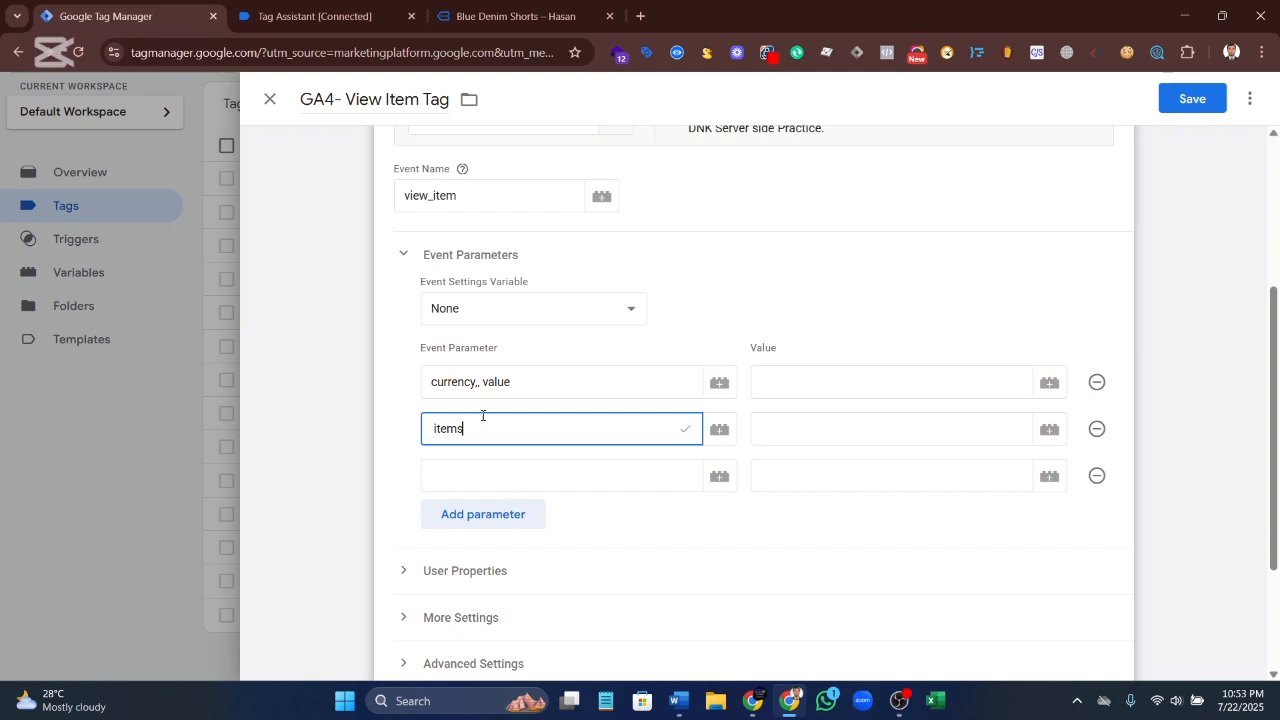
drag(514, 386, 489, 382)
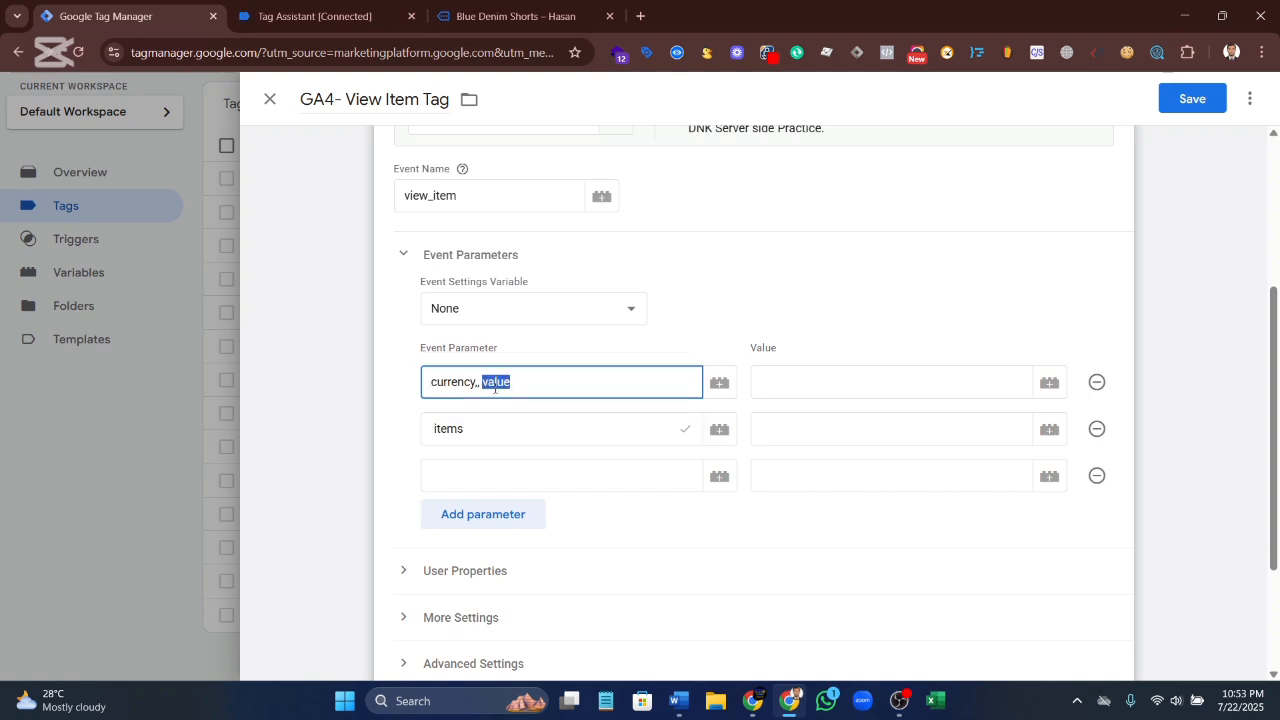
key(ctrl+x)
click(465, 480)
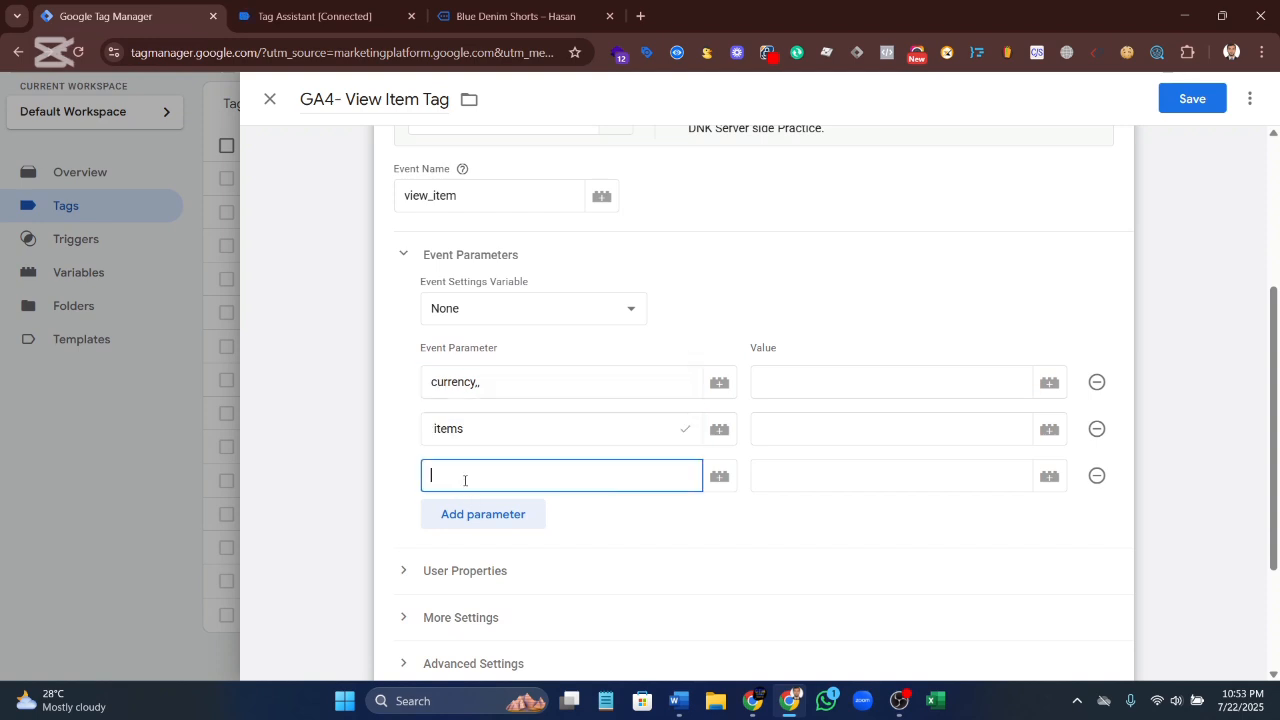
click(500, 385)
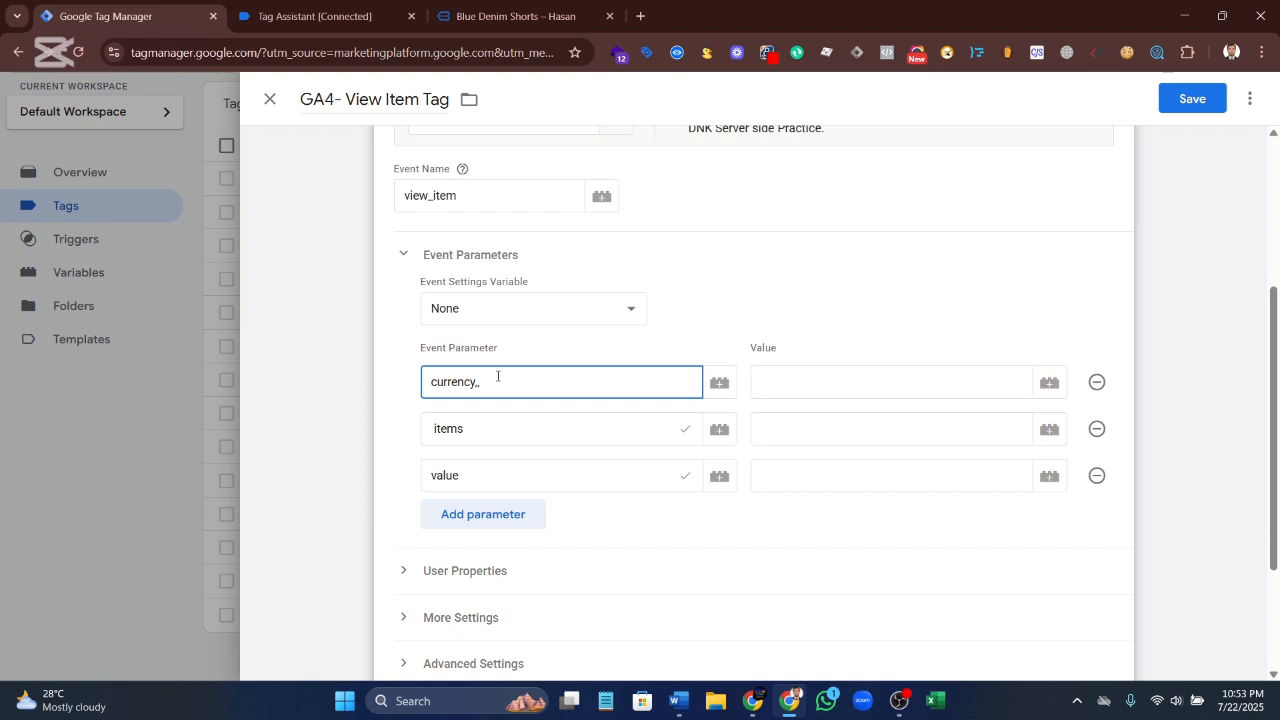
key(BackSpace)
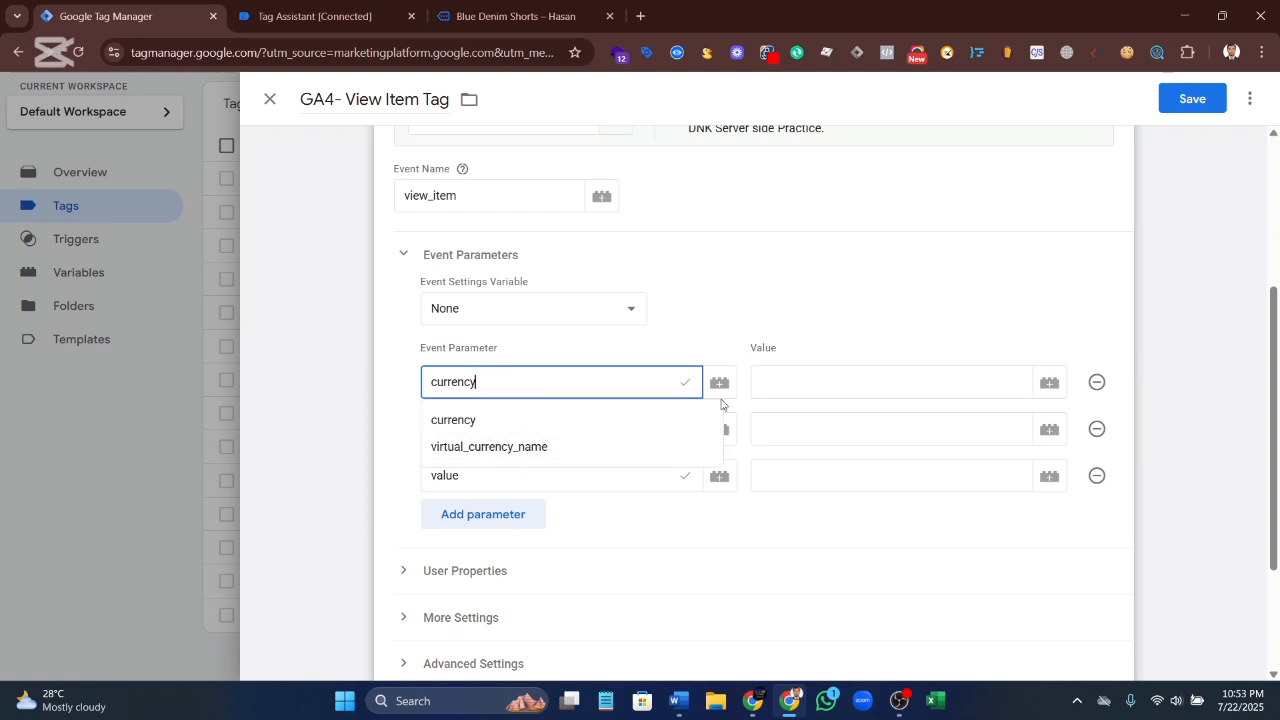
Set the currency parameter's value to {{dlv- Currency Variable}} and the items parameter's value to {{dlv-Items Variable}}
click(802, 385)
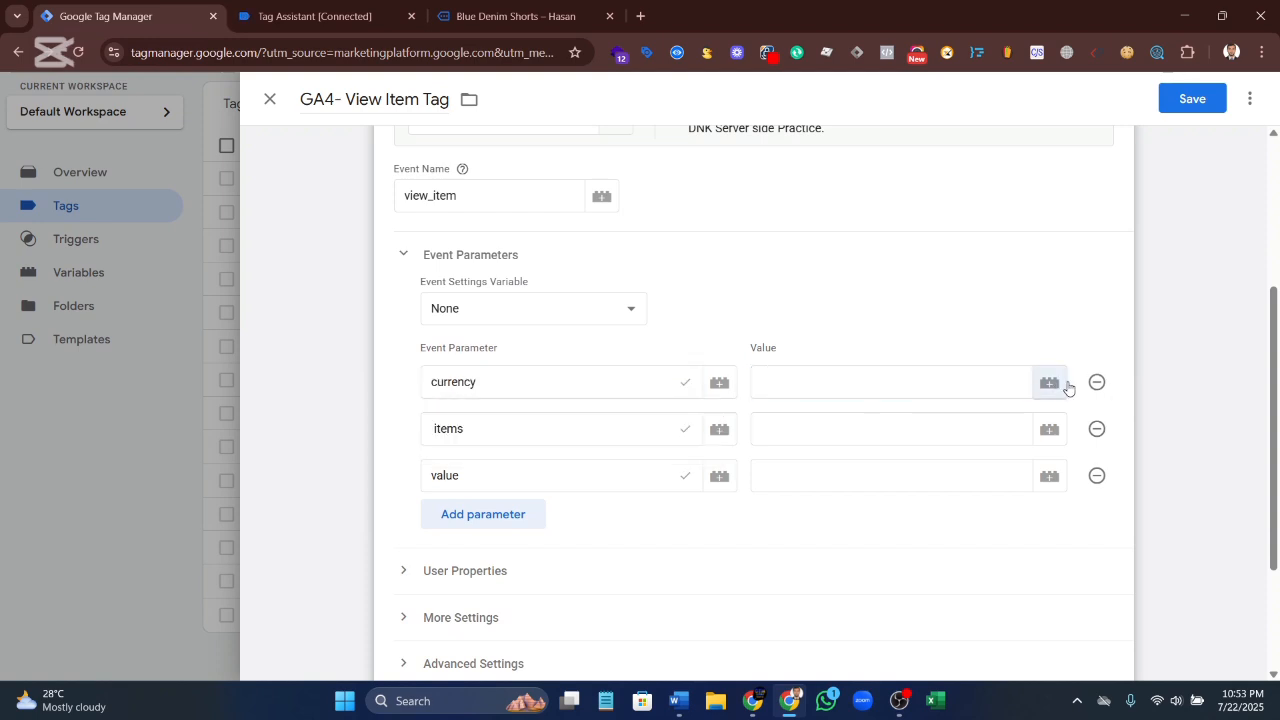
click(1050, 382)
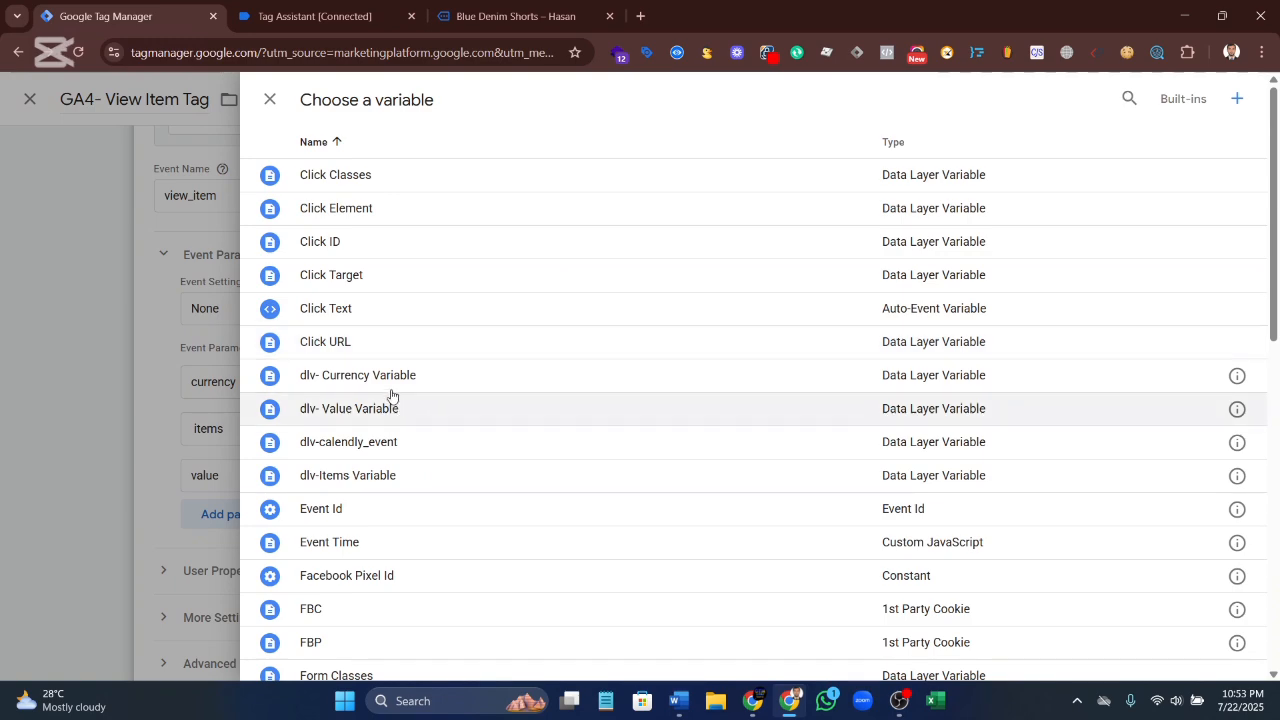
click(384, 385)
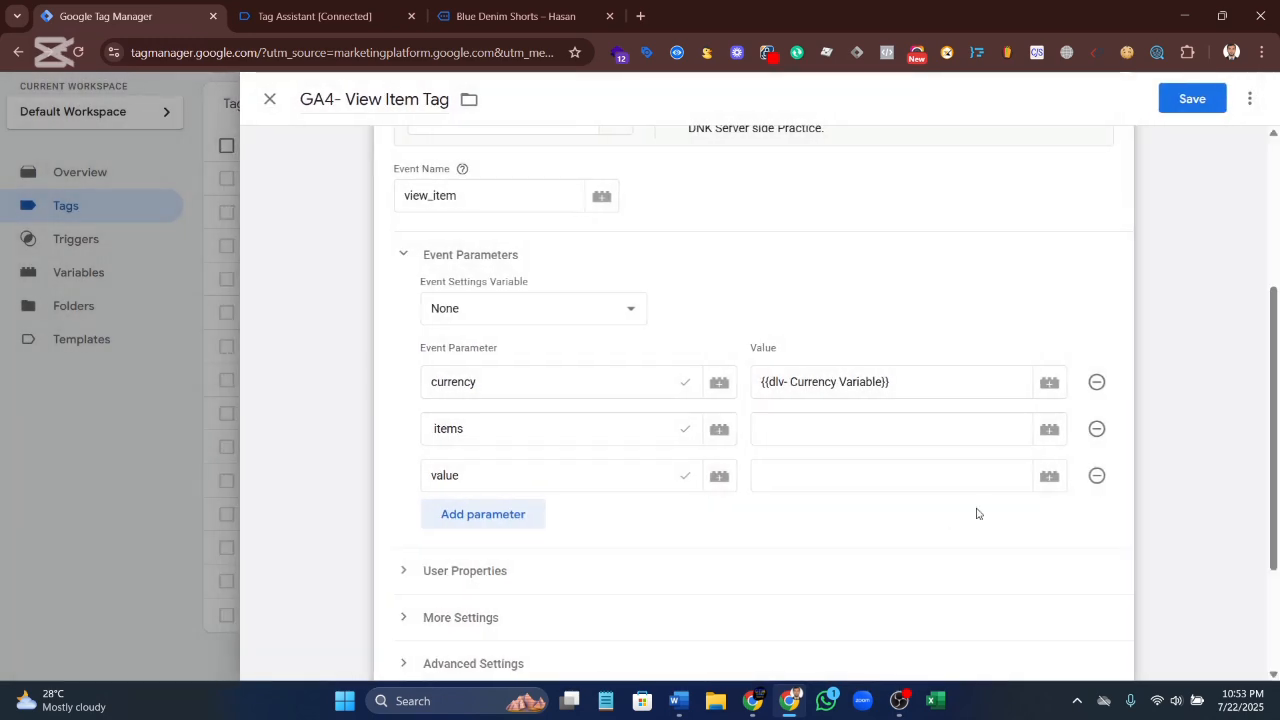
click(1049, 429)
click(362, 482)
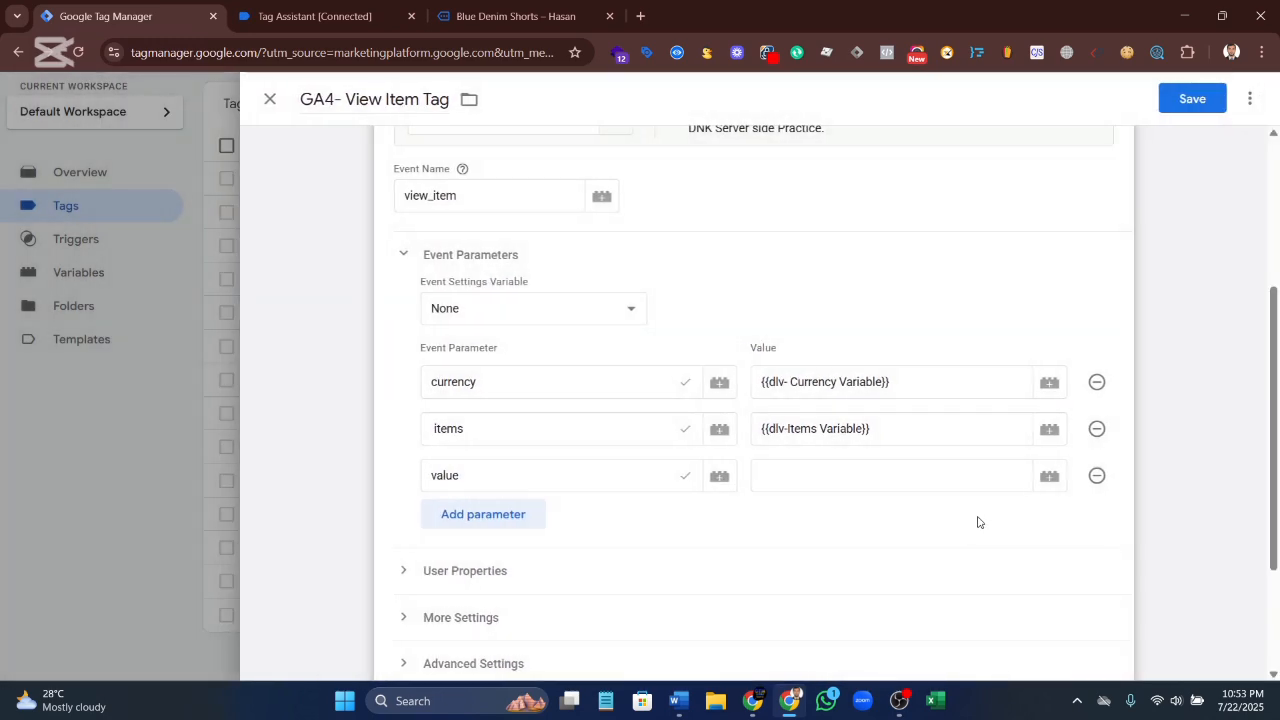
Set the value parameter to {{dlv- Value Variable}} and save the GA4- View Item Tag
click(1047, 478)
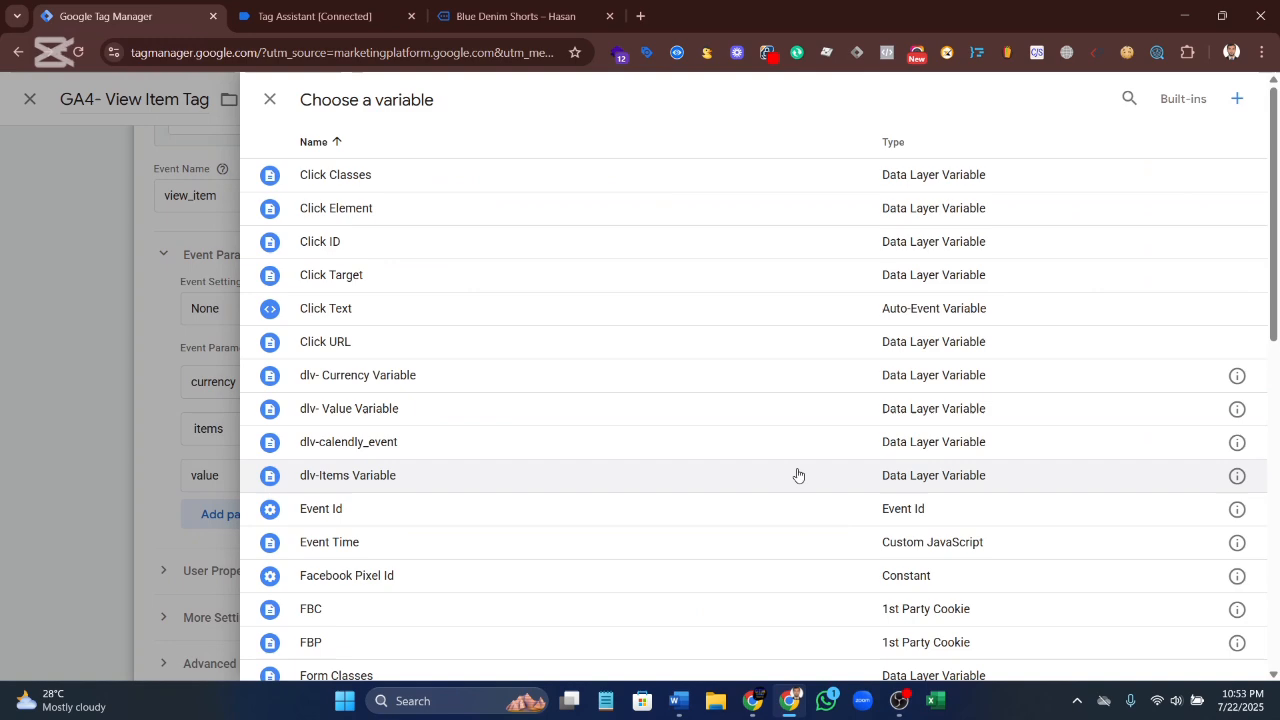
click(367, 410)
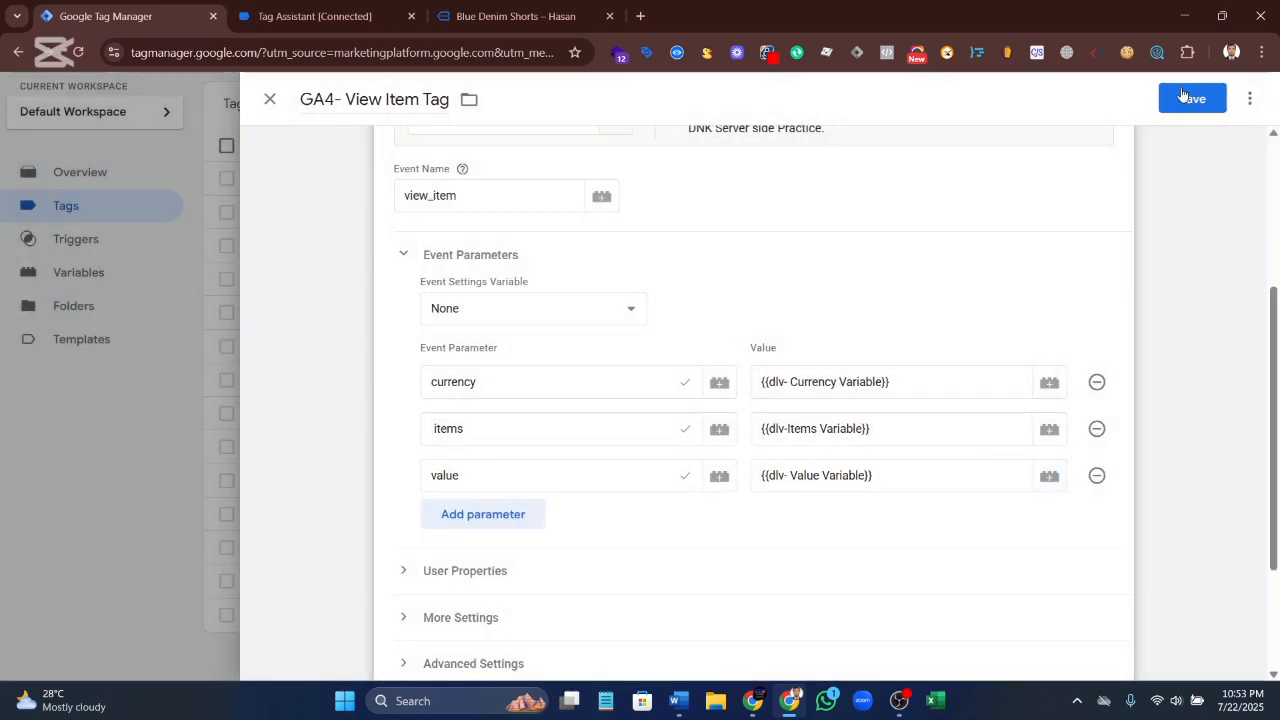
click(1215, 103)
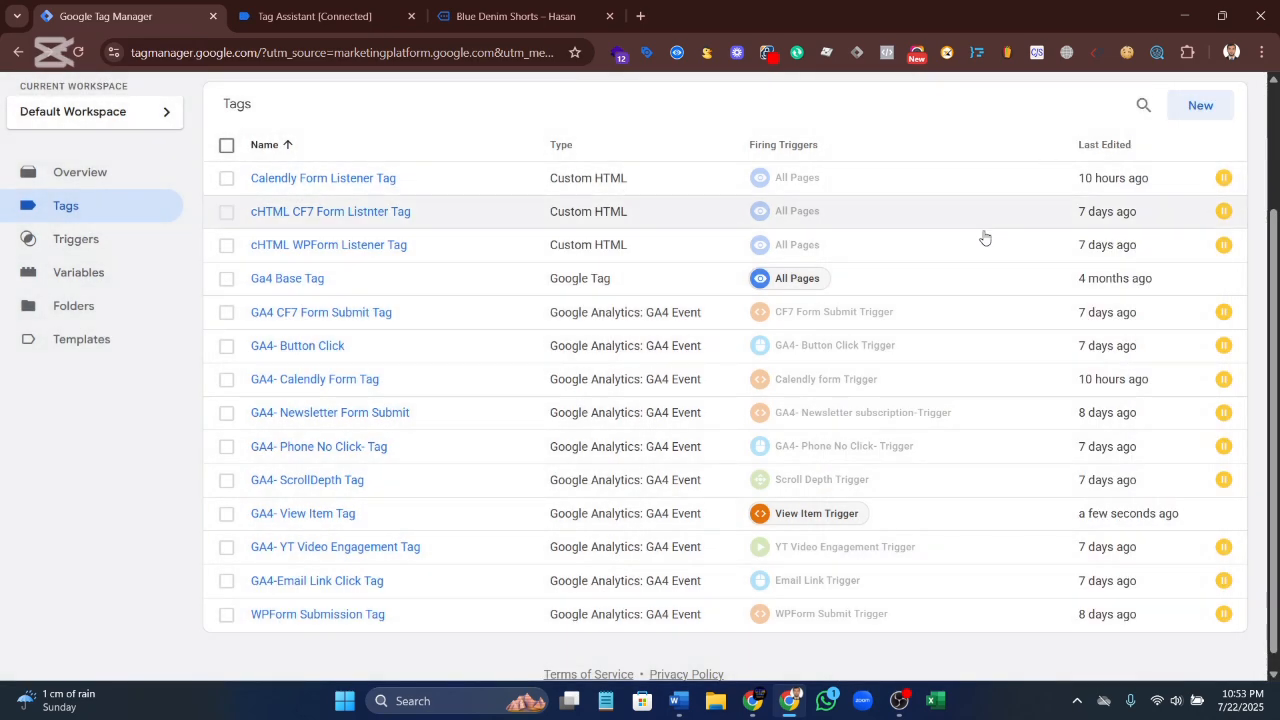
Preview the container in Tag Assistant and check the connection with the store's homepage
click(1117, 147)
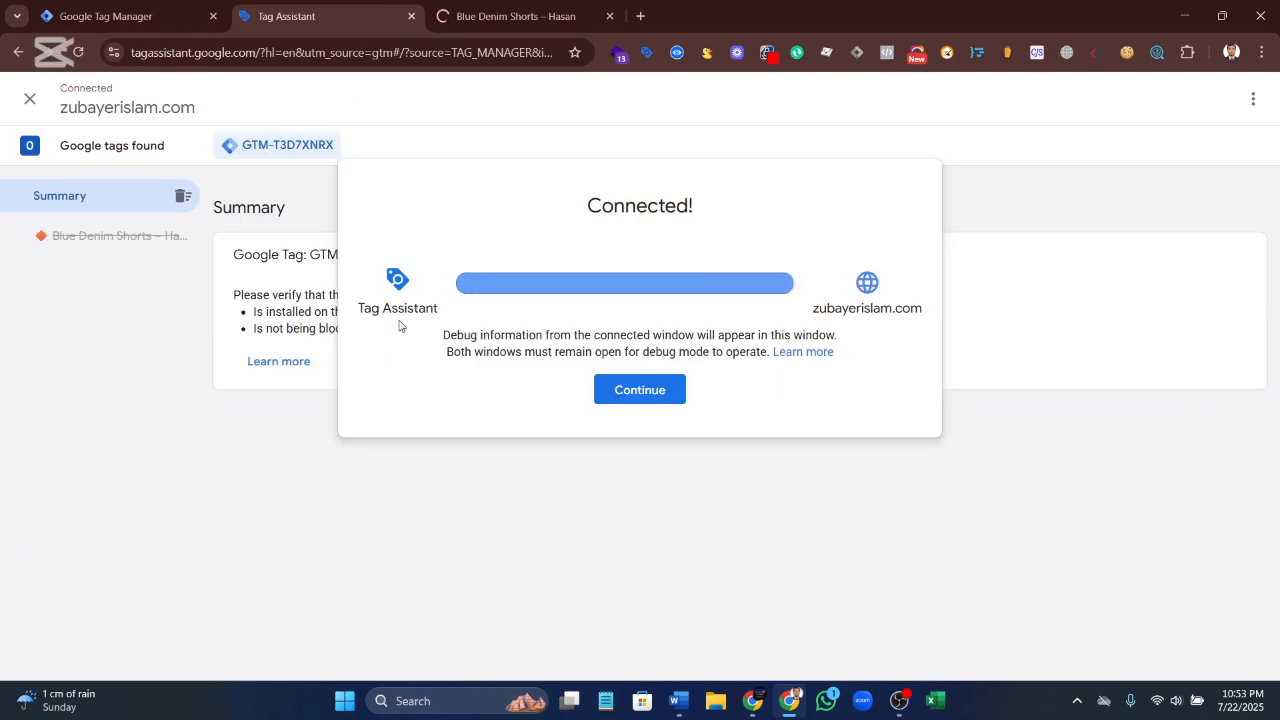
click(667, 400)
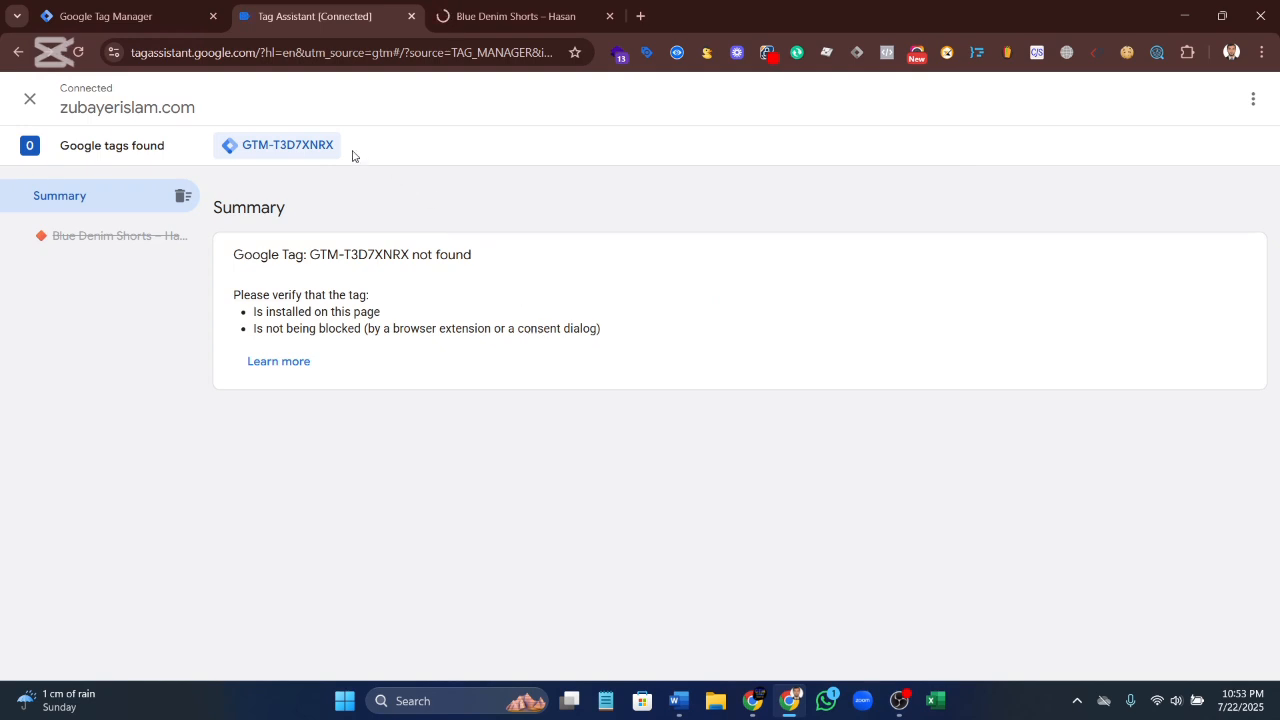
click(515, 16)
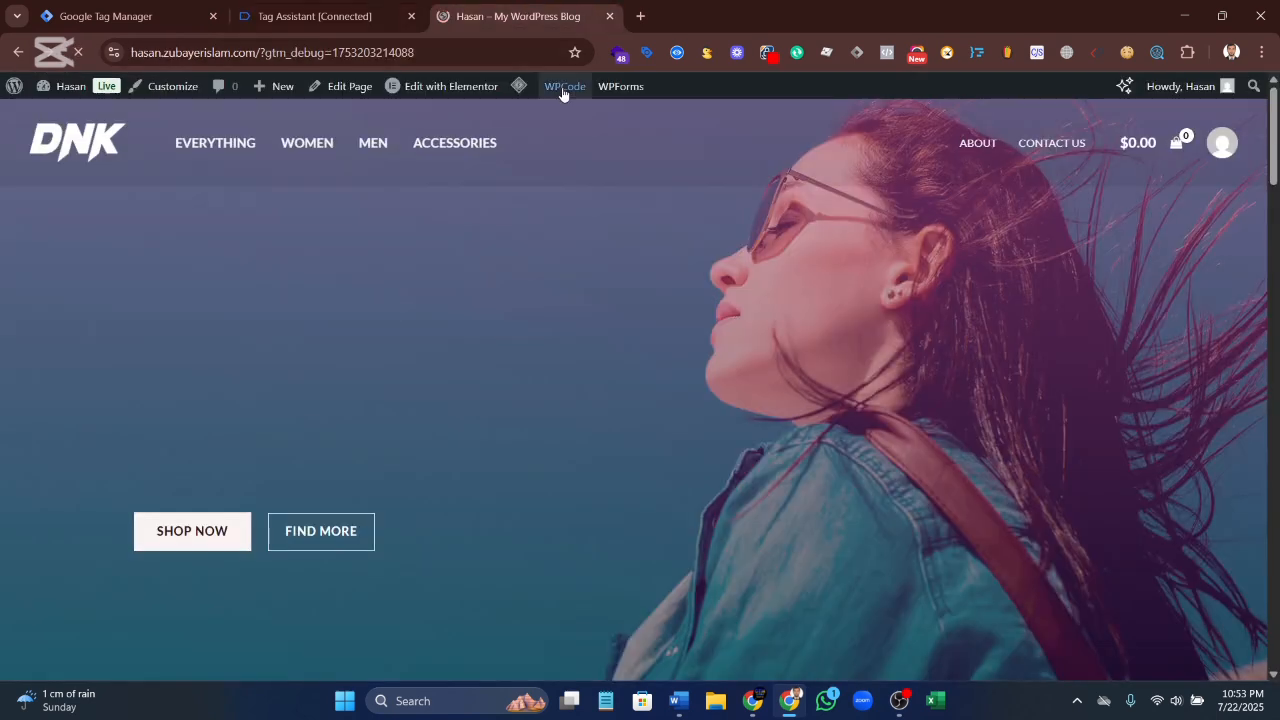
click(338, 12)
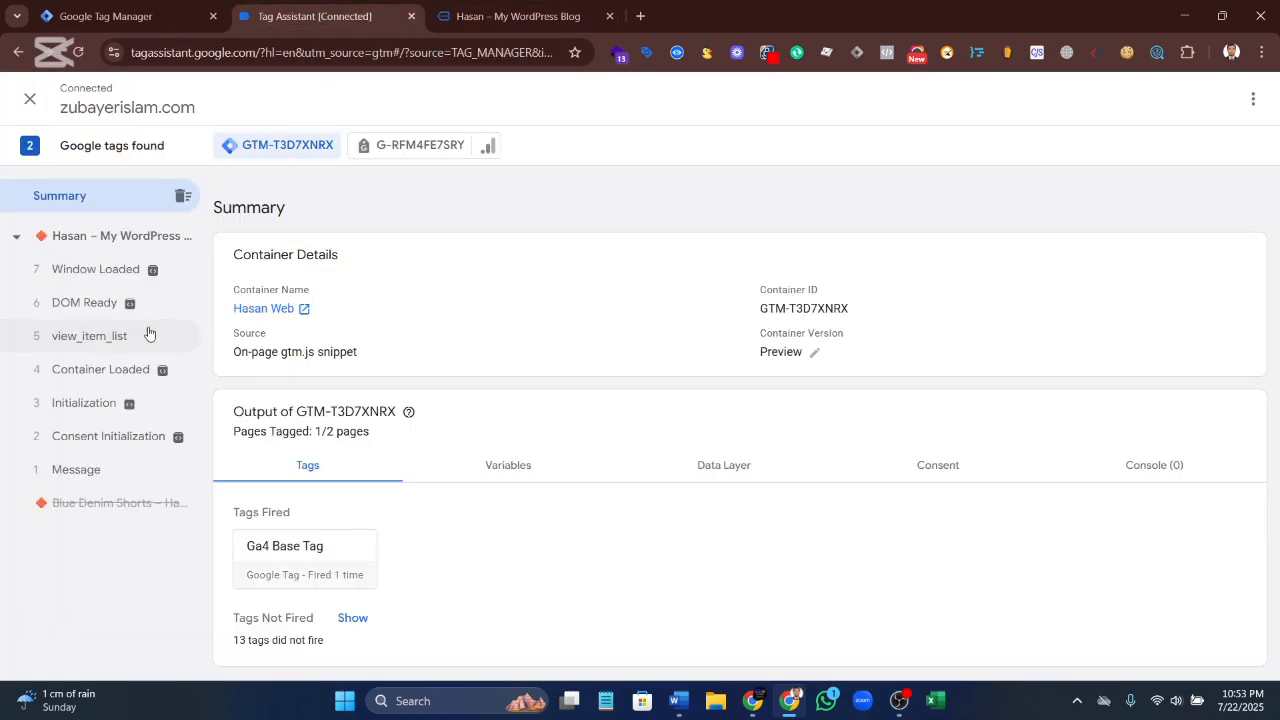
click(432, 5)
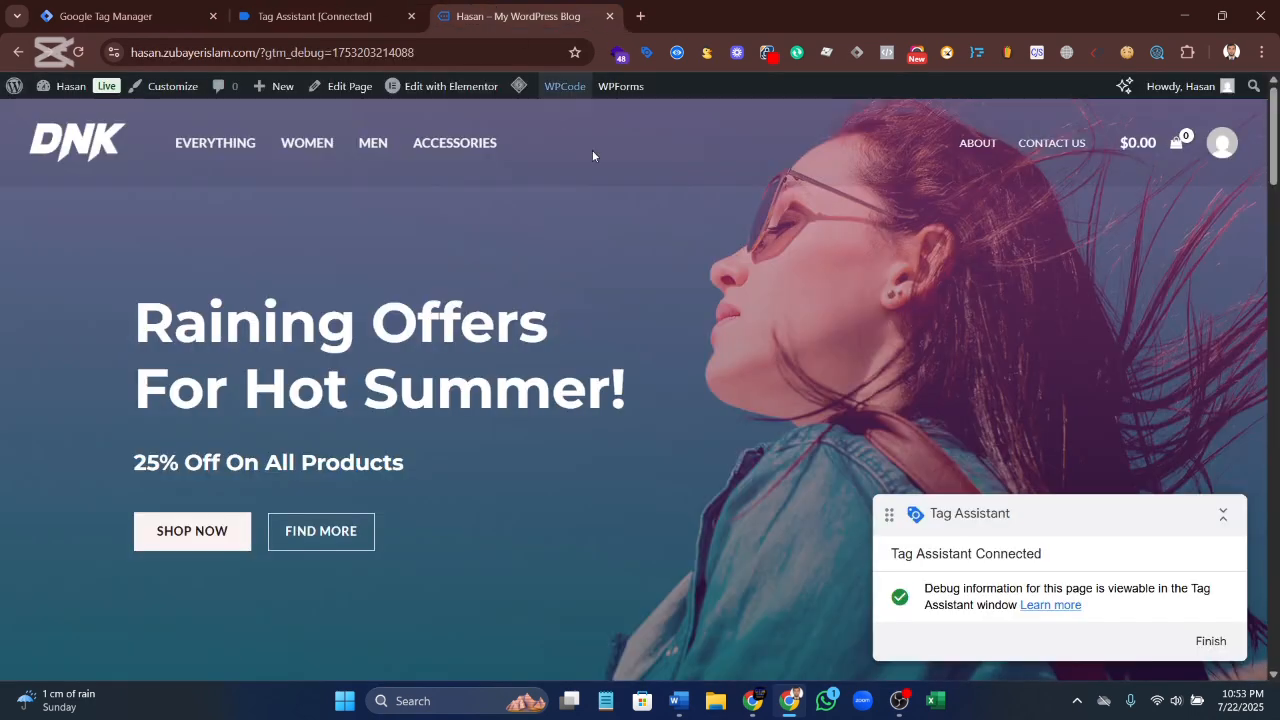
Open the Blue Denim Shorts product page from the Women category in the previewed store
click(290, 150)
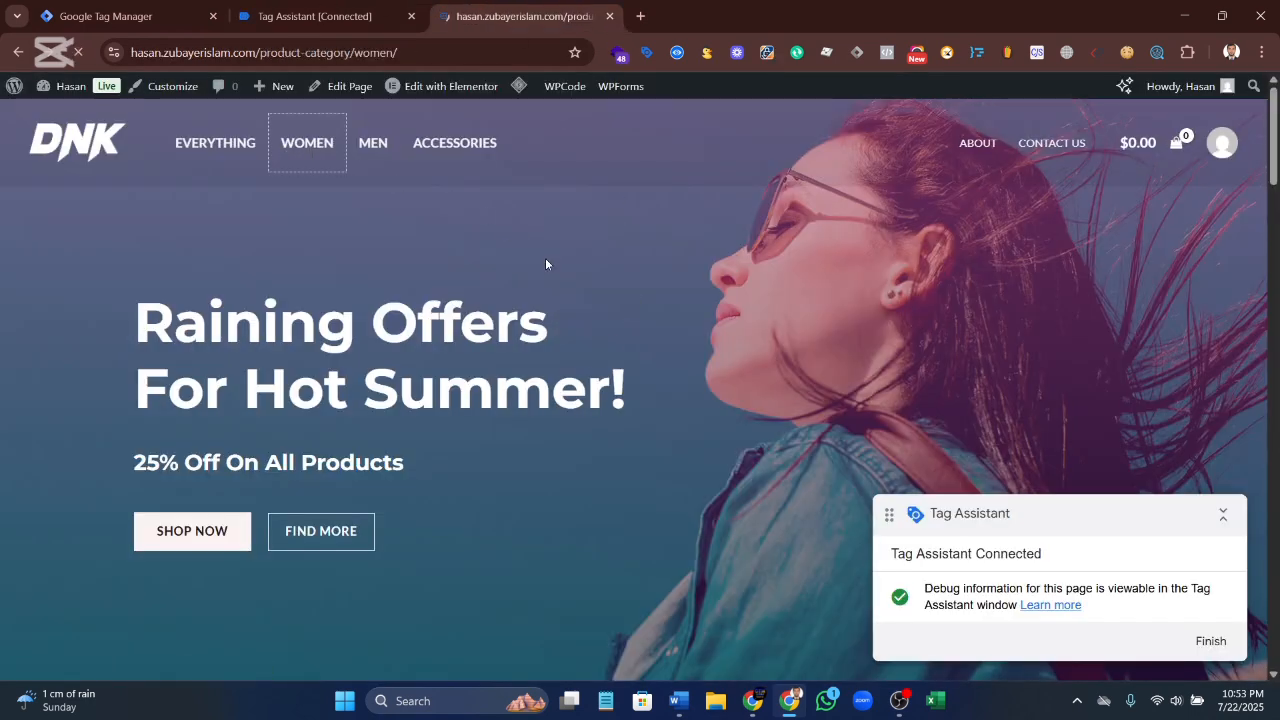
scroll(757, 436, down, 5)
scroll(757, 436, down, 2)
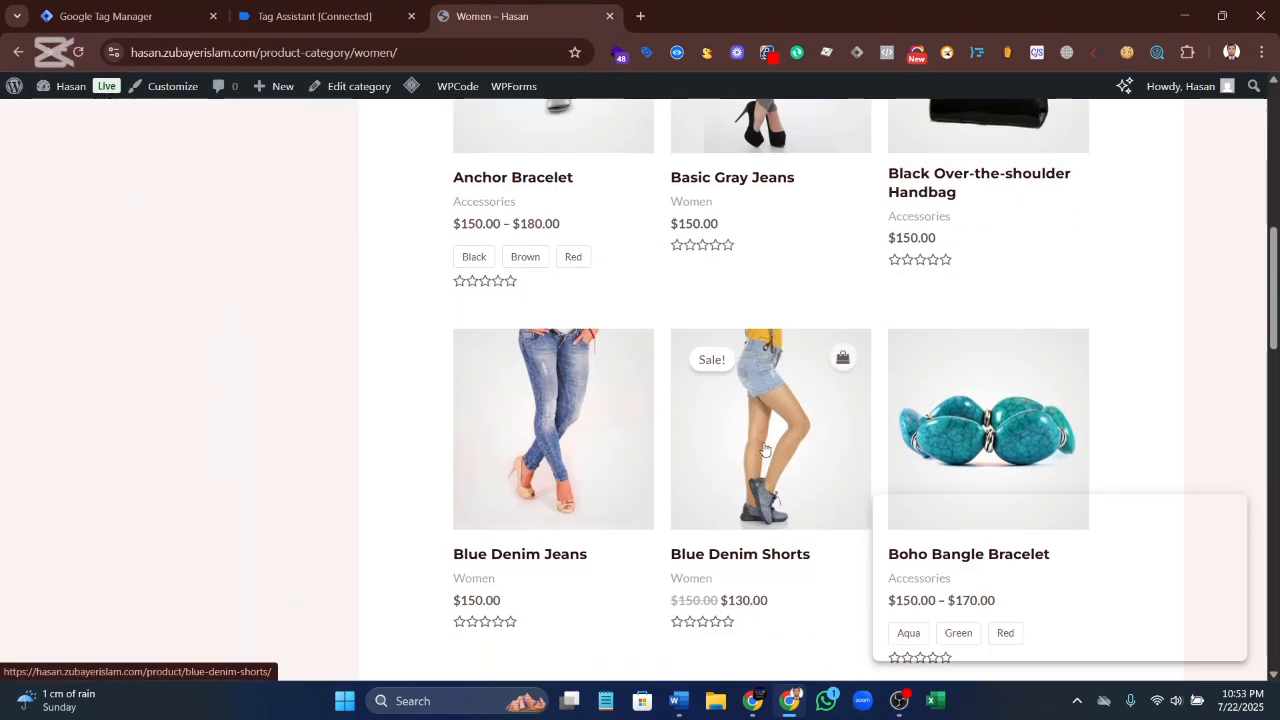
click(757, 436)
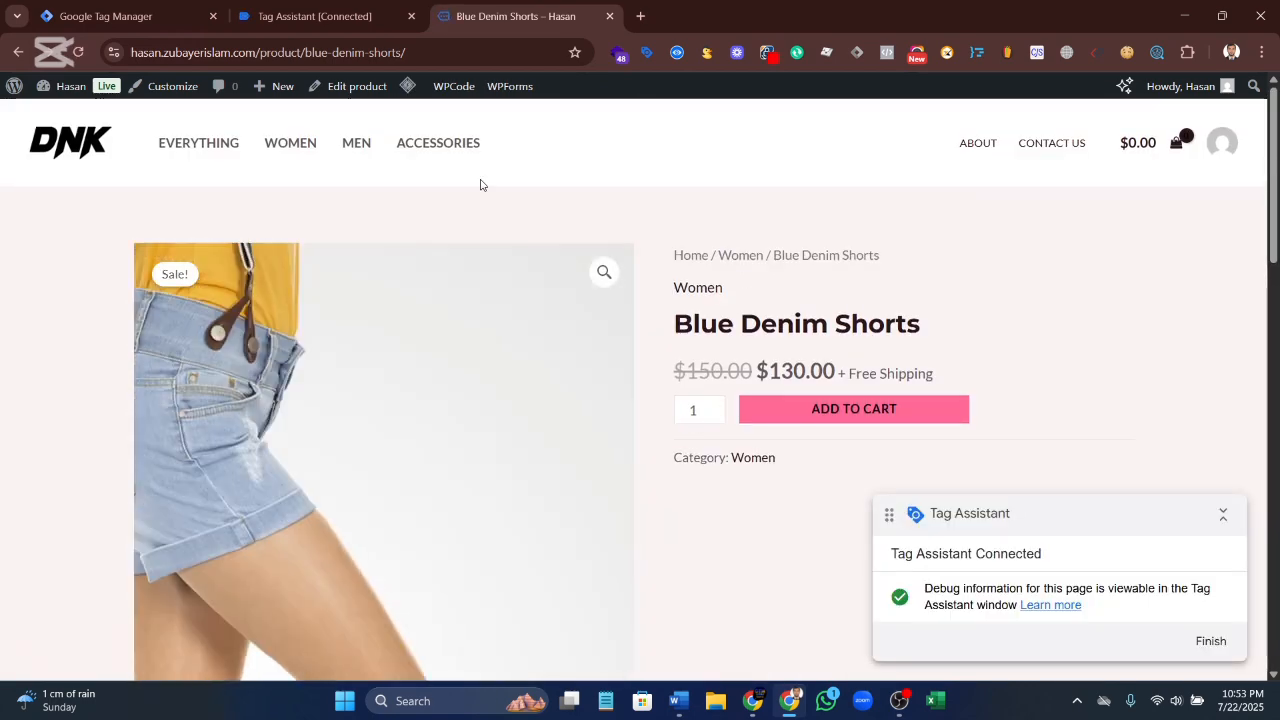
Examine the currency, value and items variables of the Blue Denim Shorts page's view_item event in Tag Assistant
click(315, 16)
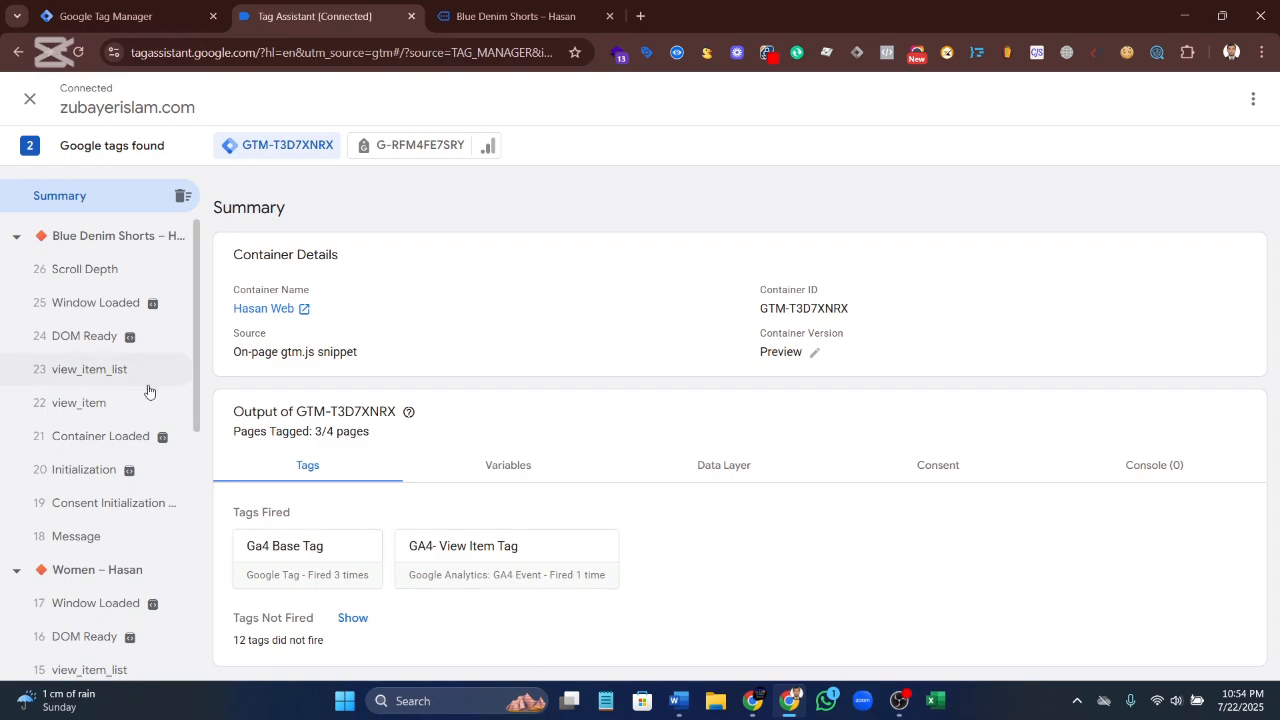
click(104, 402)
click(520, 381)
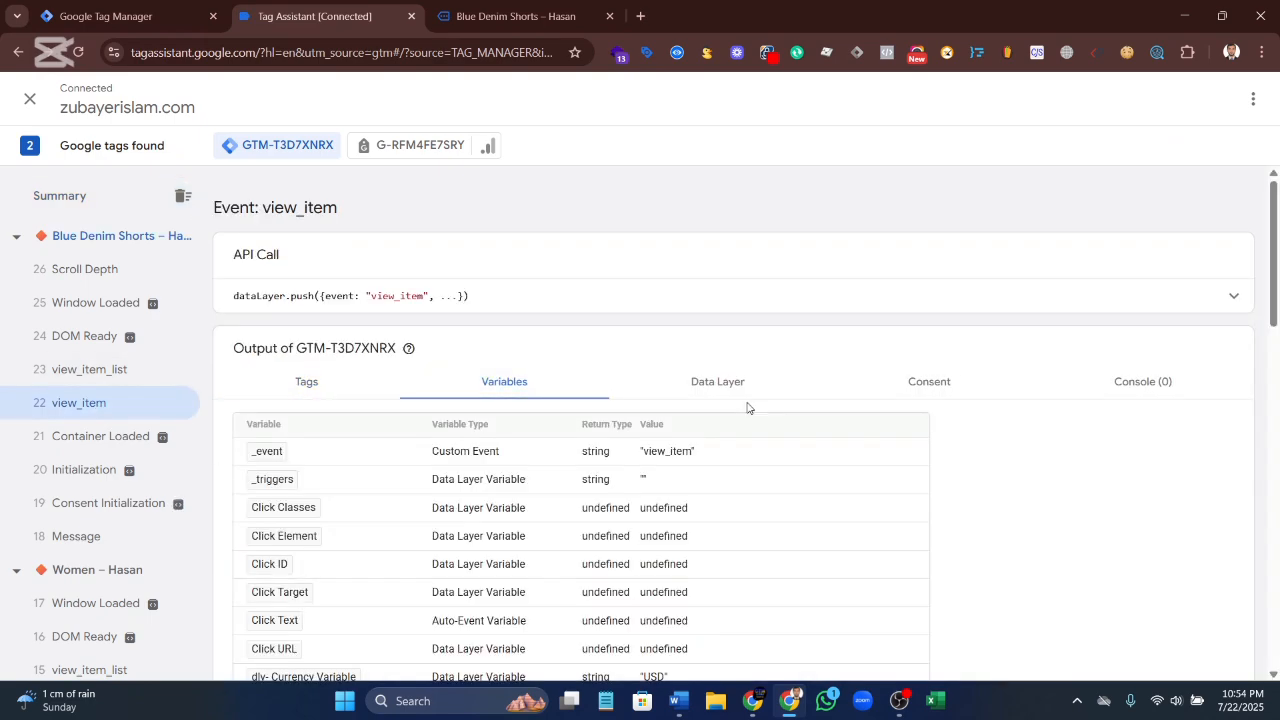
scroll(620, 403, down, 3)
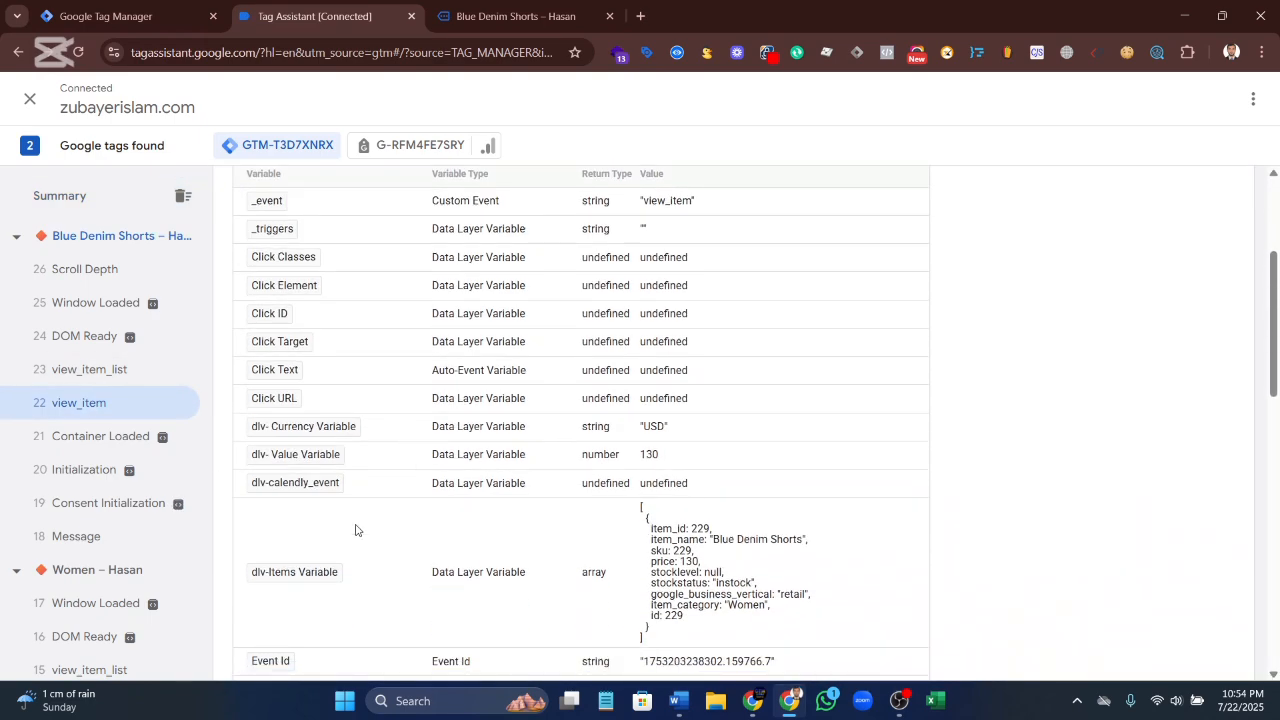
scroll(355, 530, down, 2)
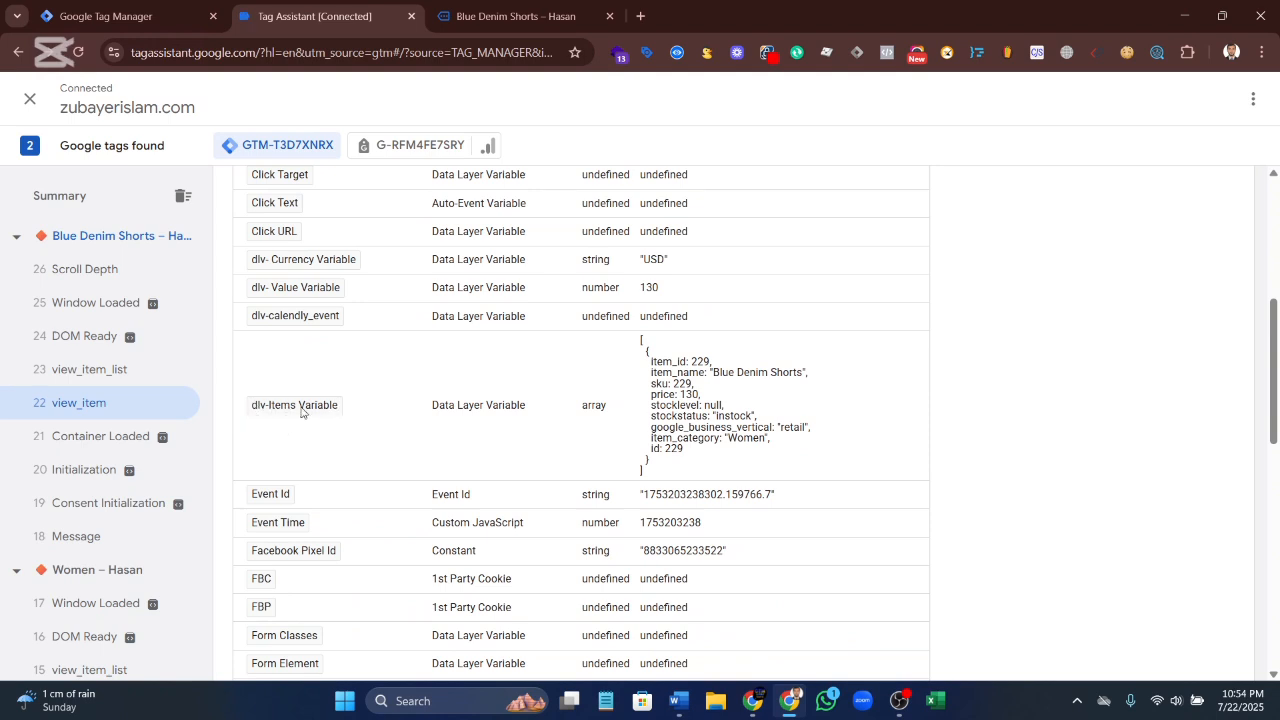
drag(634, 341, 717, 476)
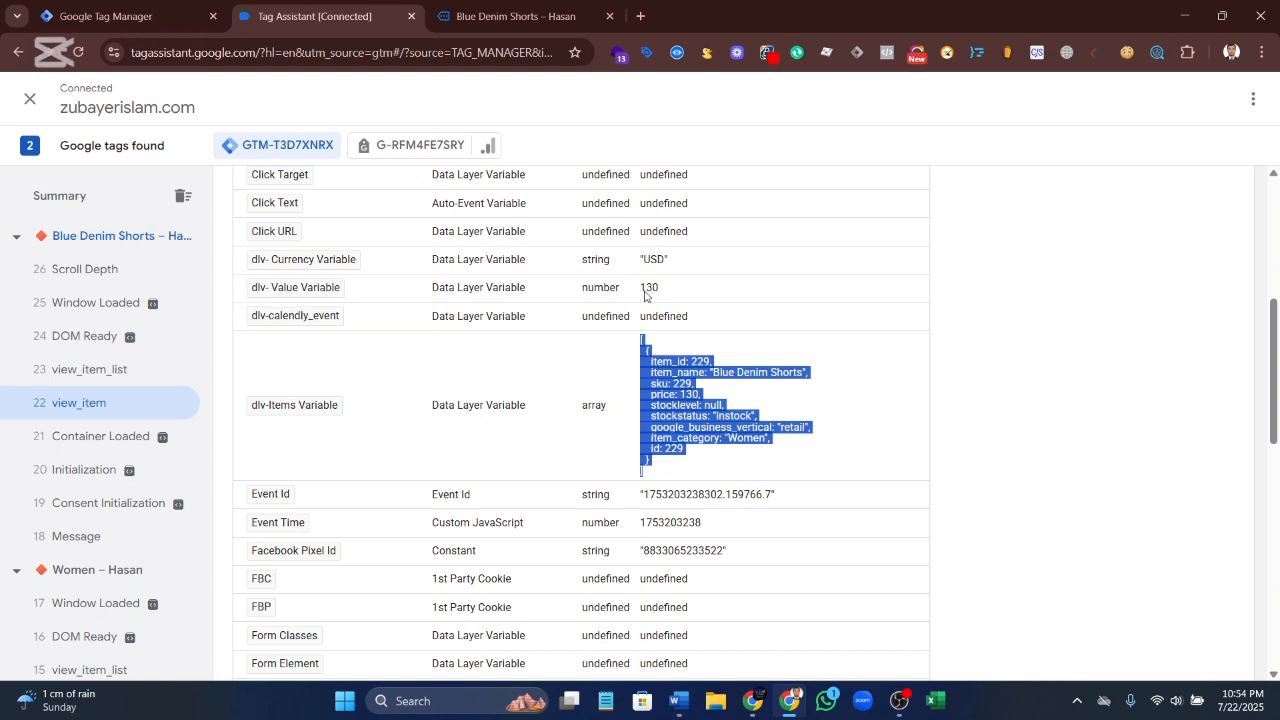
drag(664, 289, 634, 291)
drag(692, 258, 604, 258)
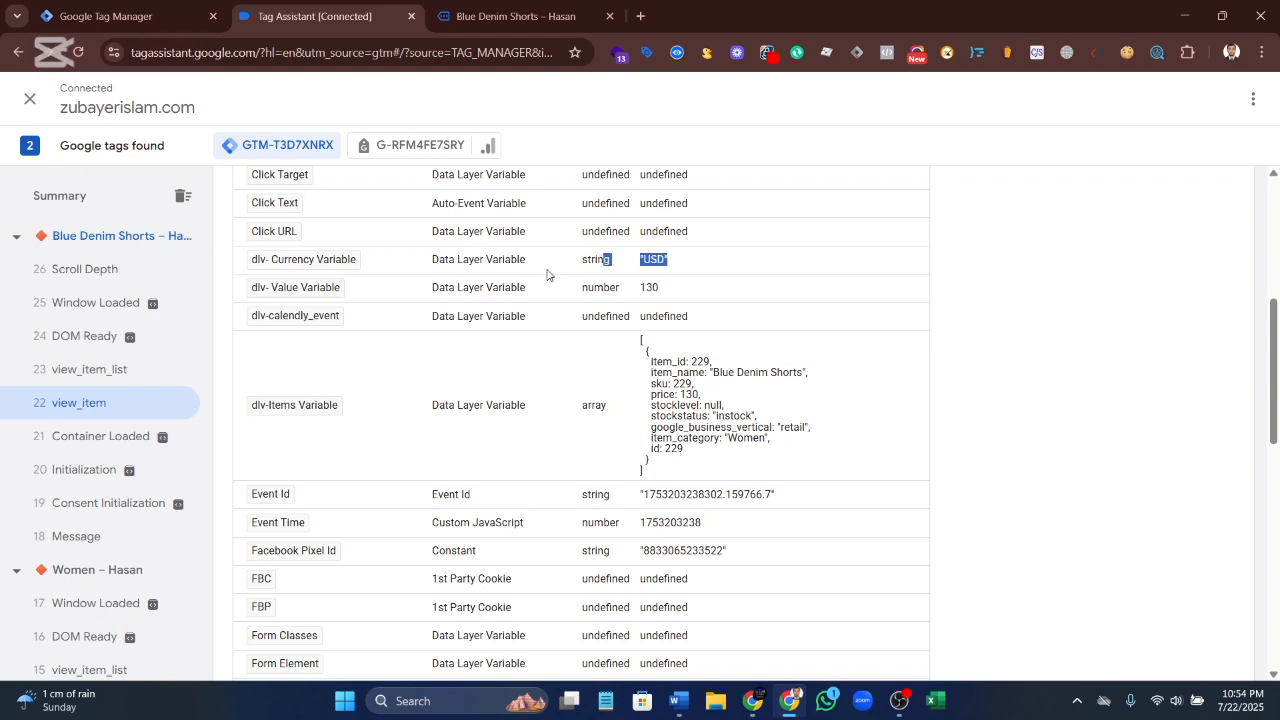
click(574, 261)
Compare the Blue Denim Shorts product page with the view_item variable values in Tag Assistant
click(515, 16)
scroll(615, 300, down, 1)
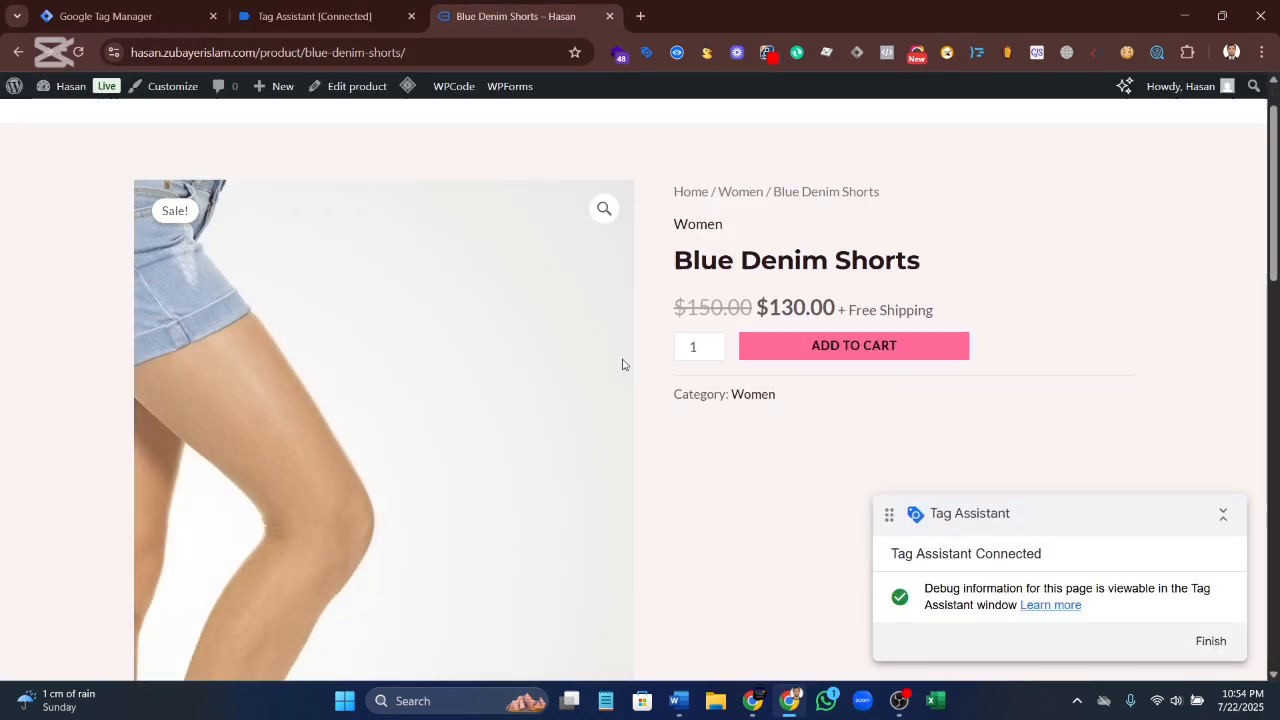
scroll(700, 380, down, 4)
scroll(660, 280, up, 5)
click(343, 7)
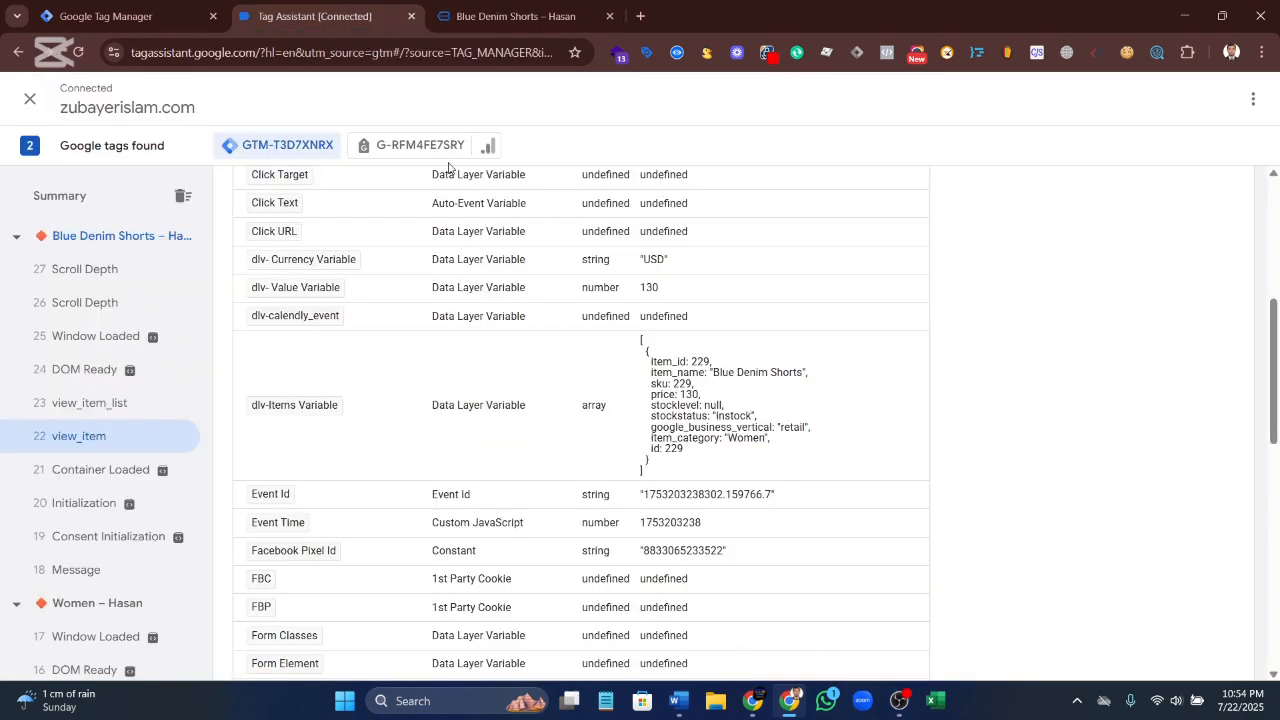
click(120, 14)
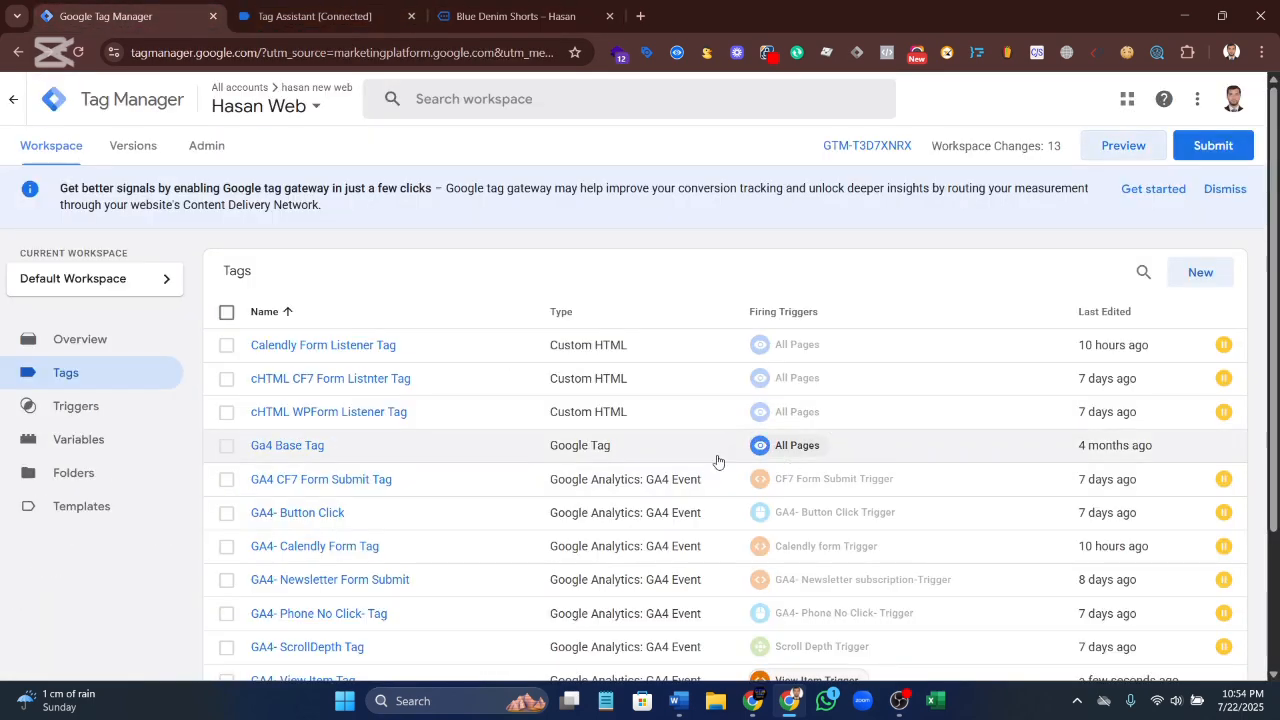
click(315, 16)
click(515, 16)
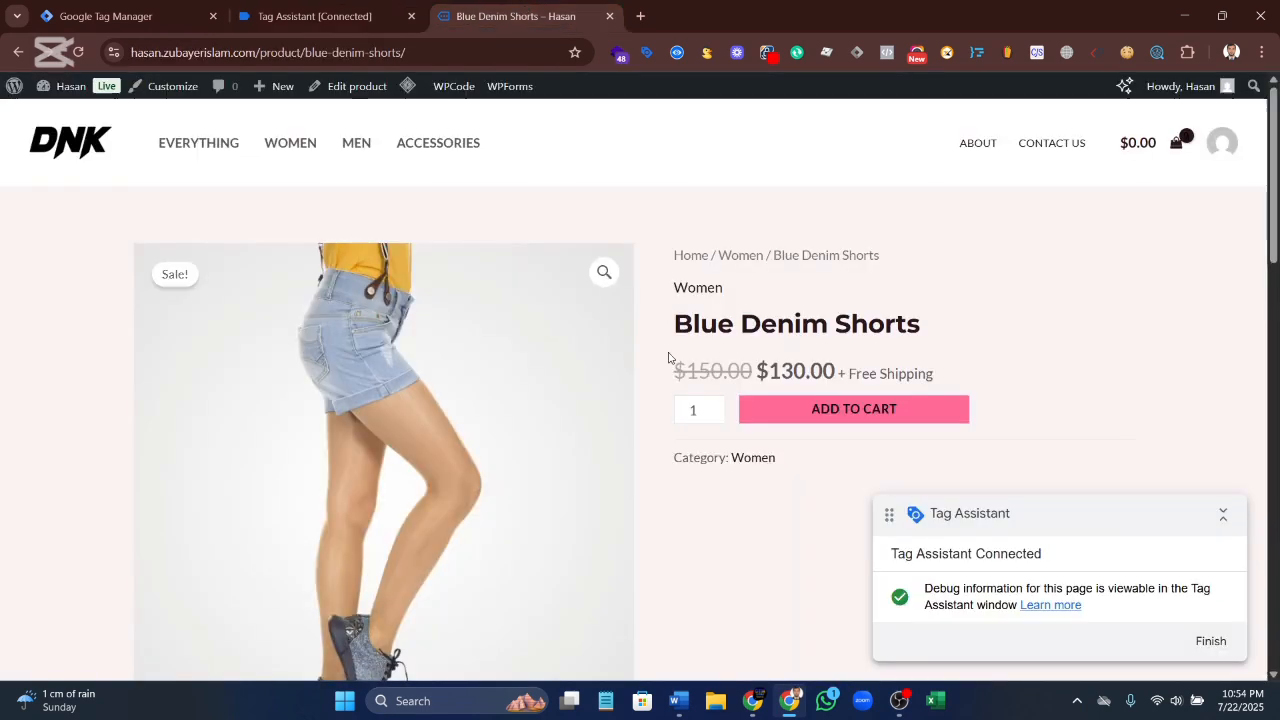
click(330, 12)
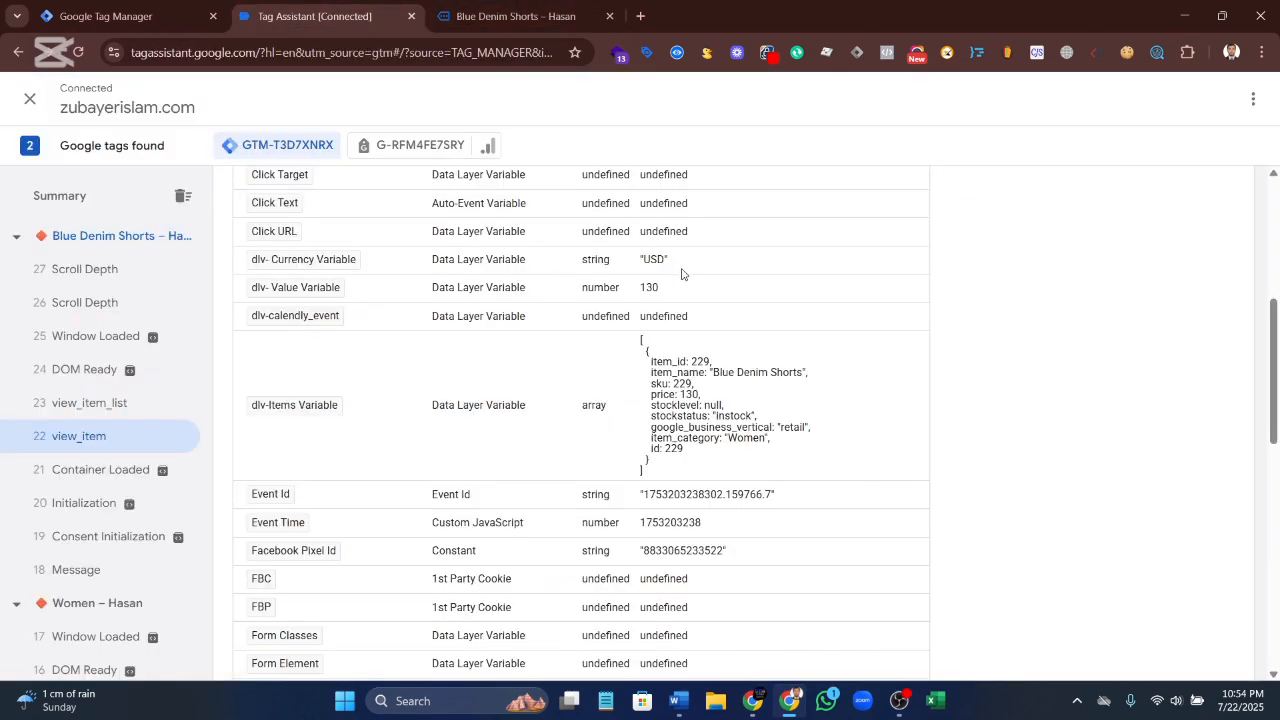
drag(682, 273, 652, 260)
click(105, 16)
scroll(706, 360, down, 2)
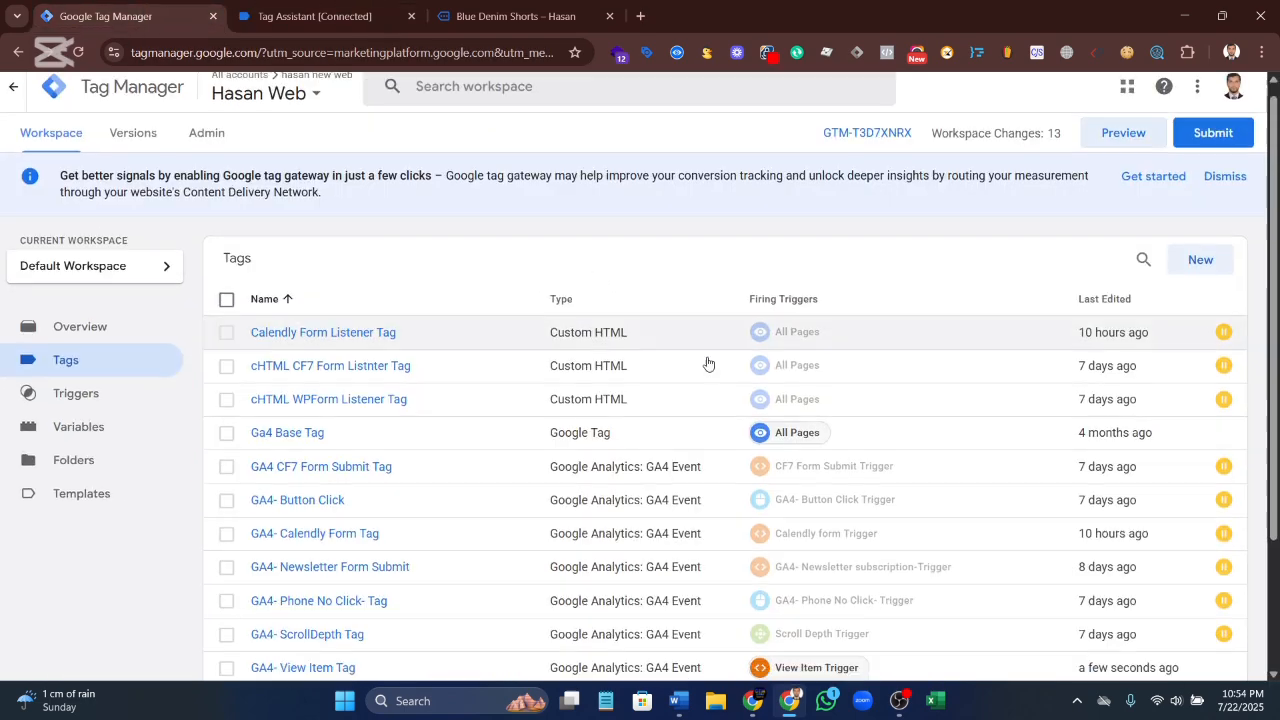
scroll(785, 432, up, 2)
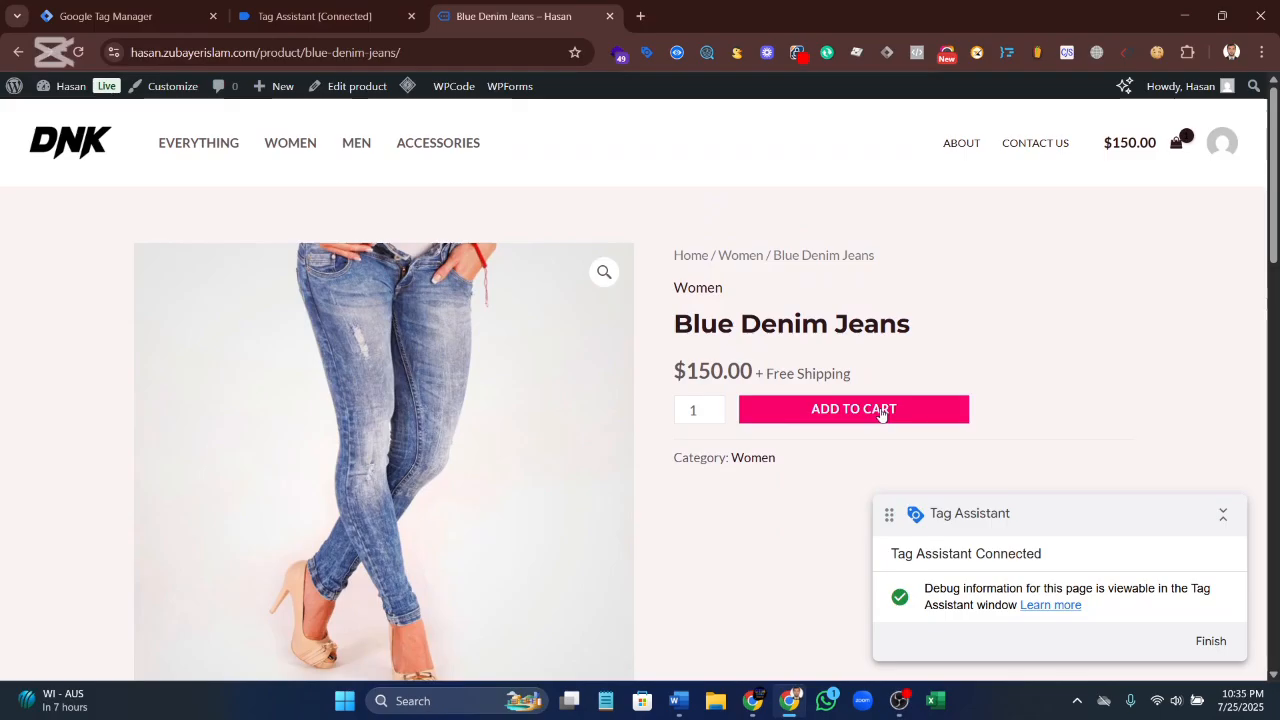
Create a new trigger in the Tag Manager workspace with Custom Event as its type
click(110, 16)
scroll(587, 326, down, 3)
scroll(306, 371, up, 3)
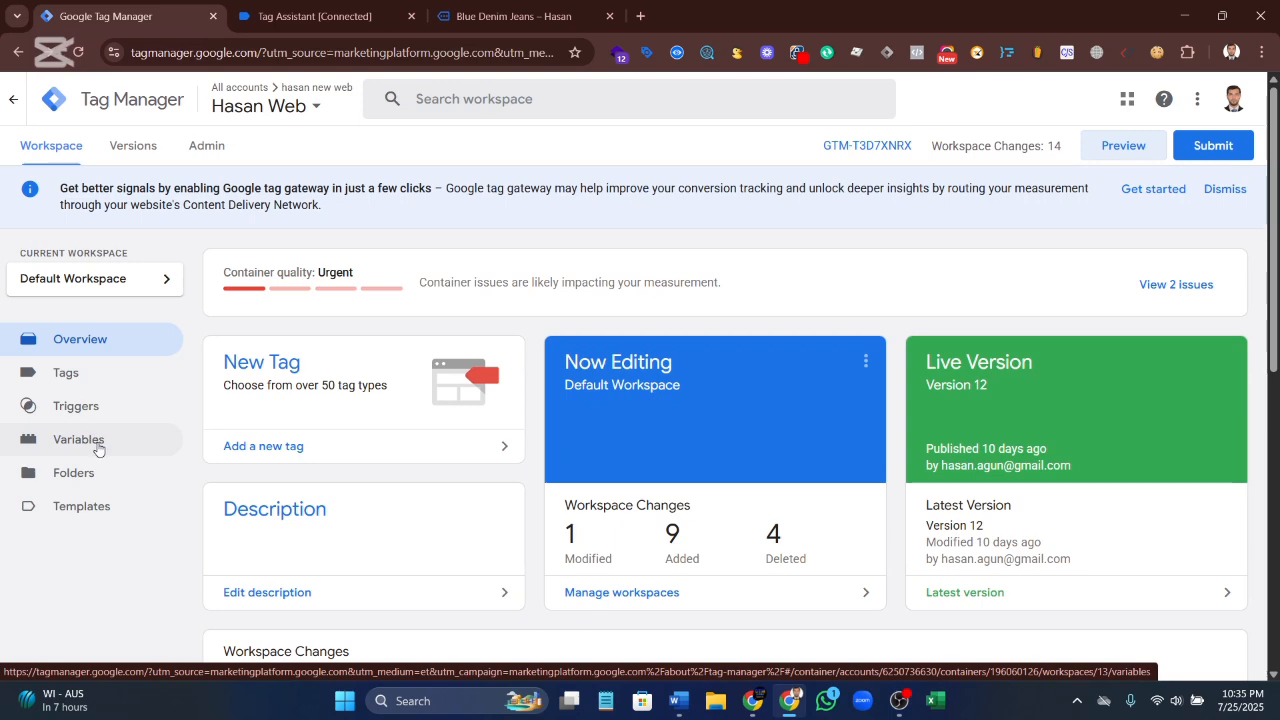
click(105, 408)
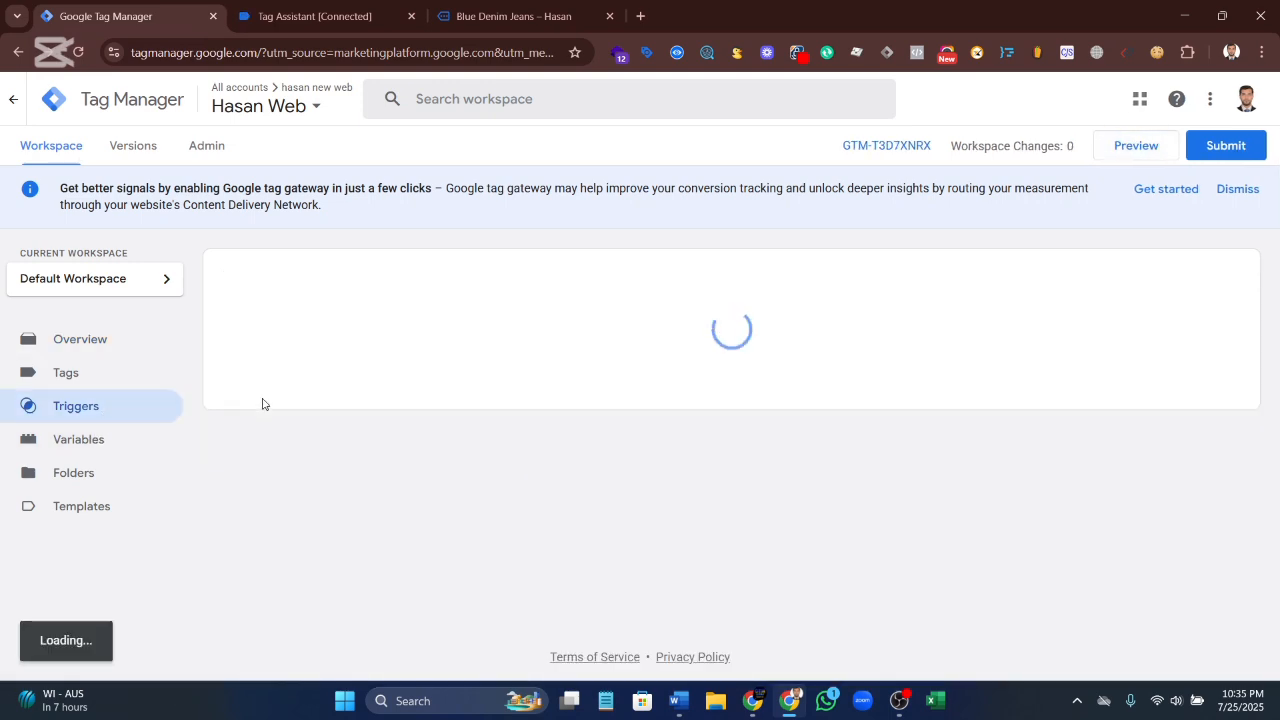
scroll(487, 456, down, 2)
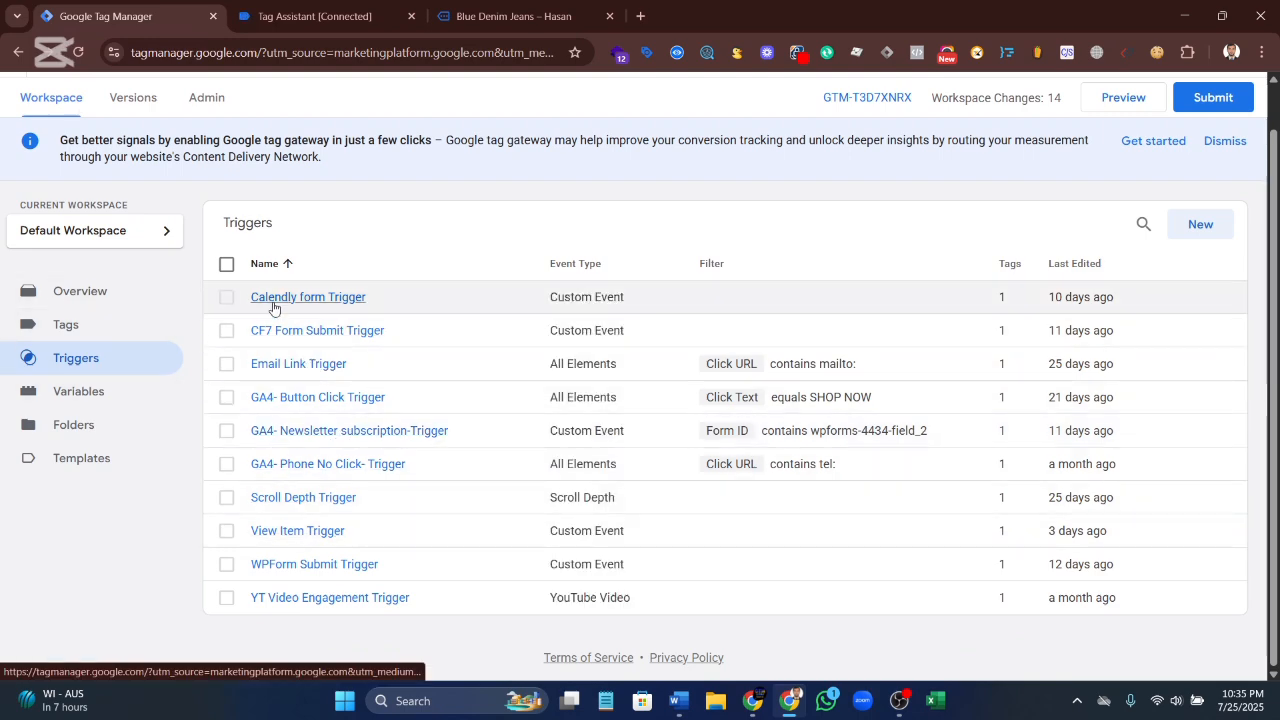
click(1201, 225)
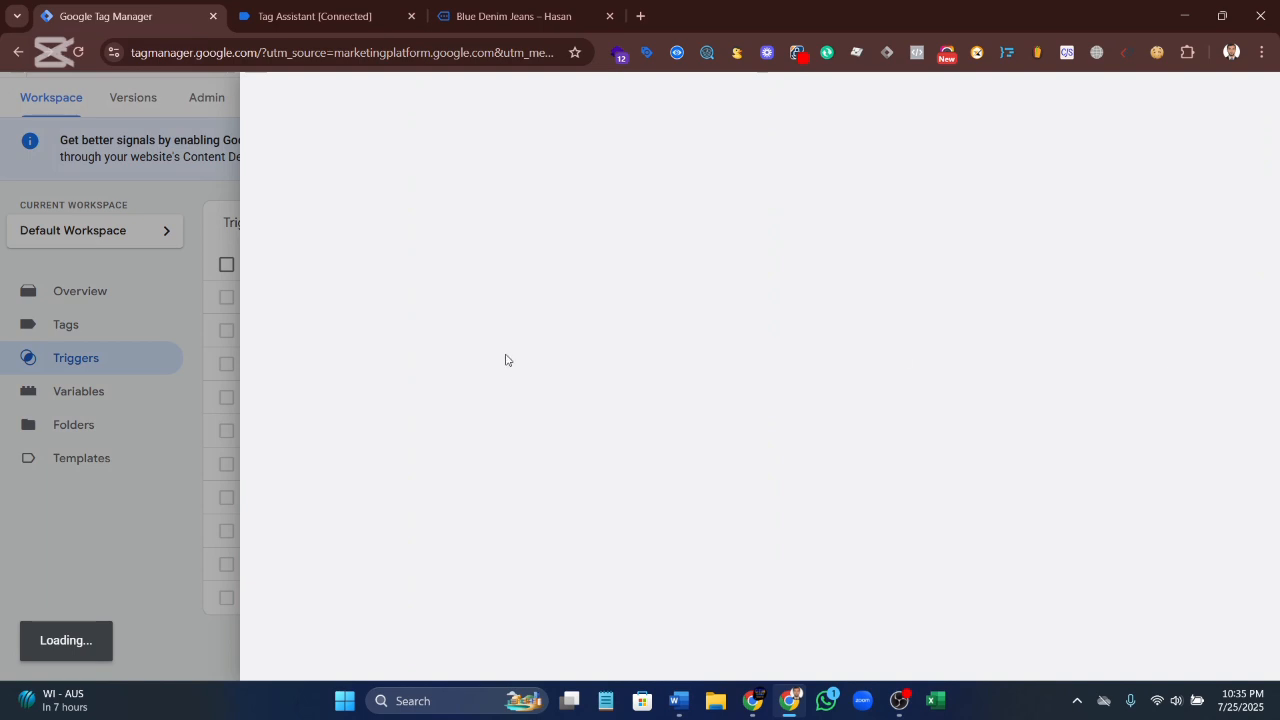
click(755, 265)
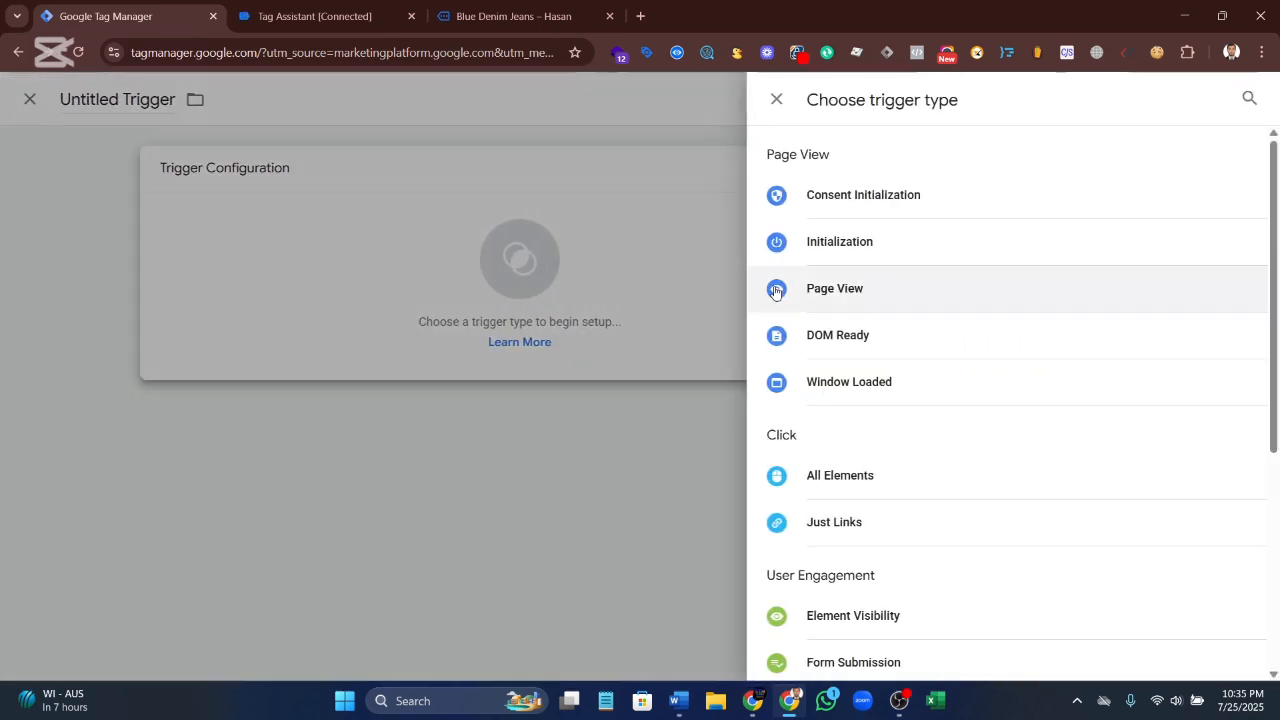
scroll(912, 500, down, 4)
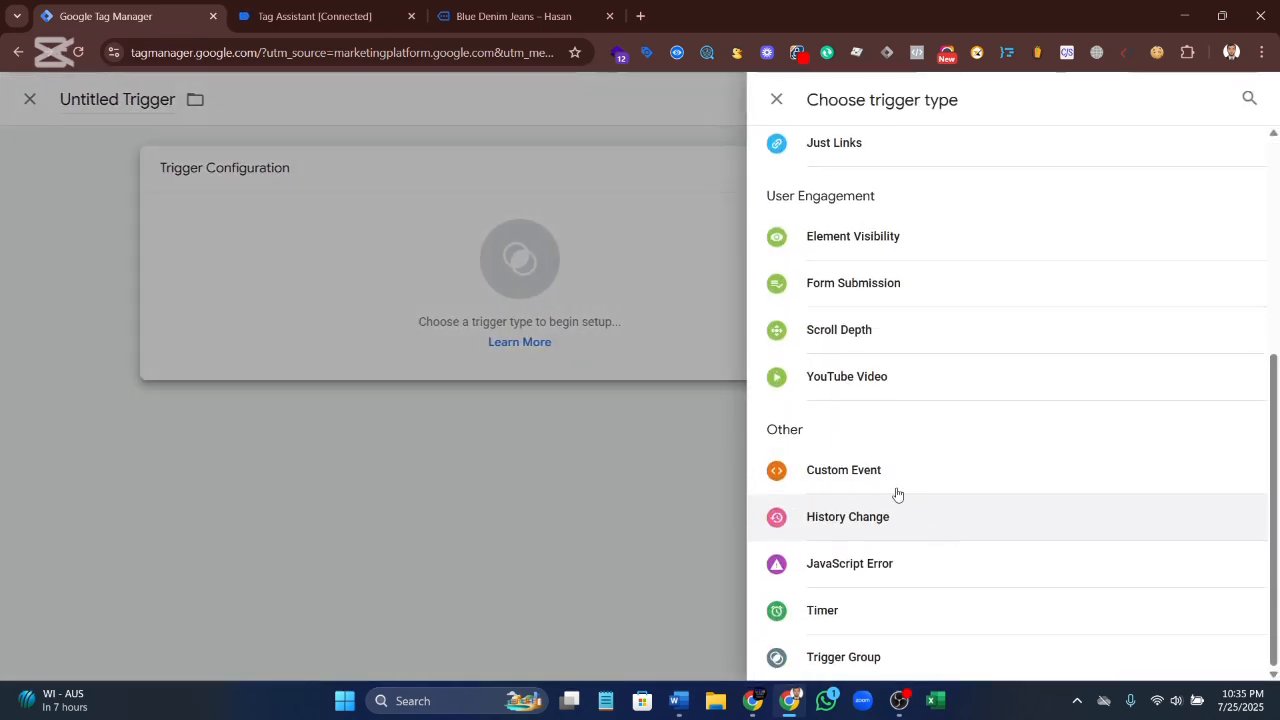
click(897, 486)
Set the custom event trigger's event name to add_to_cart
click(412, 336)
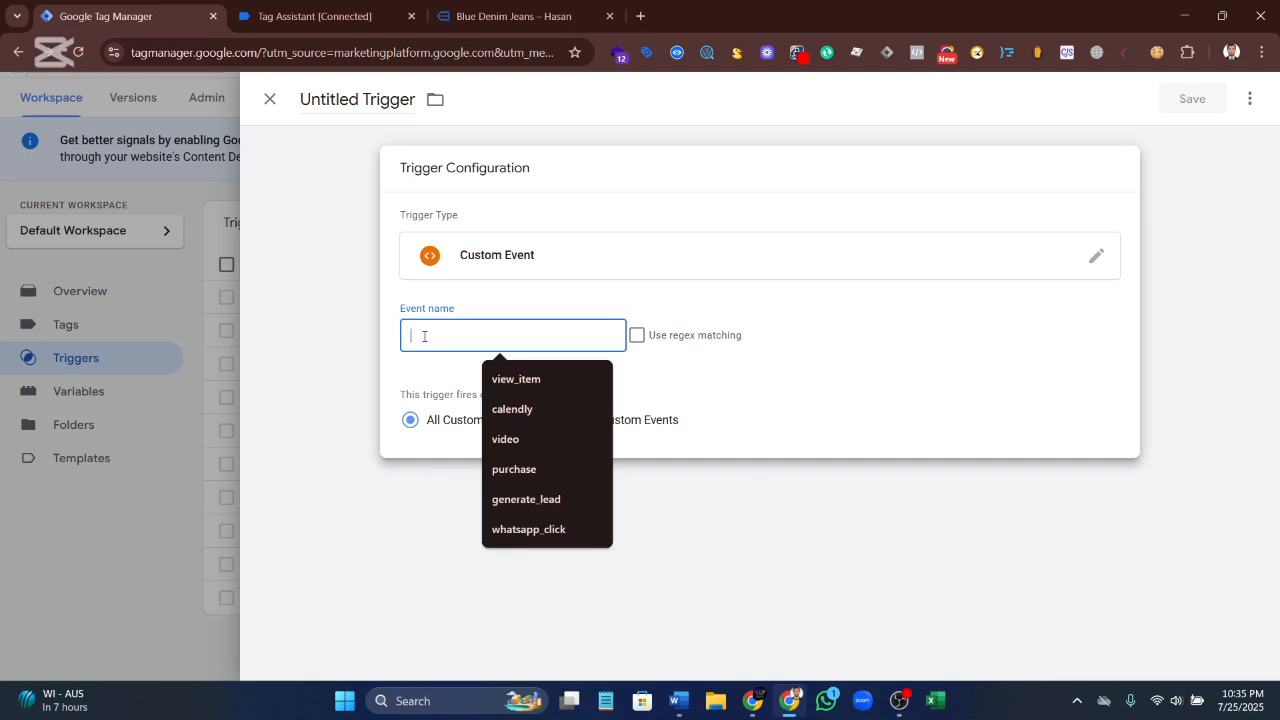
text(add_to_C)
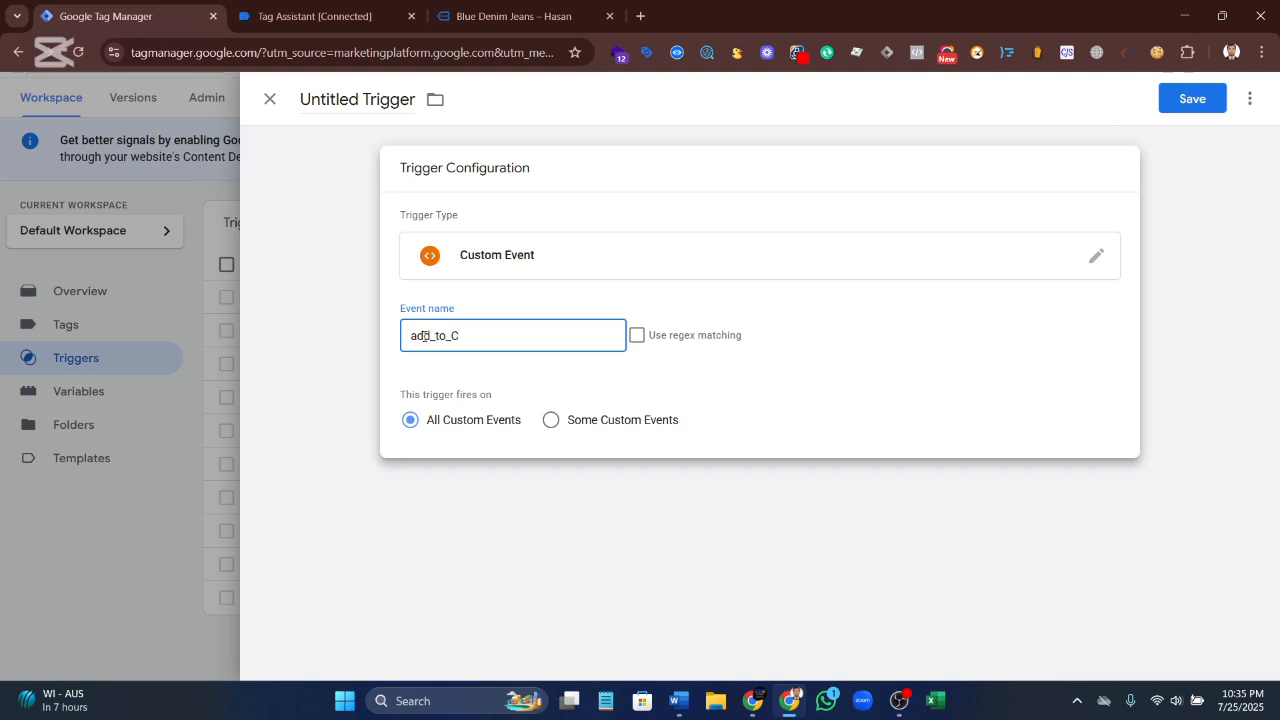
key(BackSpace)
Name the add_to_cart custom event trigger "GA4- Add To Cart Trigger" and save it
drag(364, 100, 299, 100)
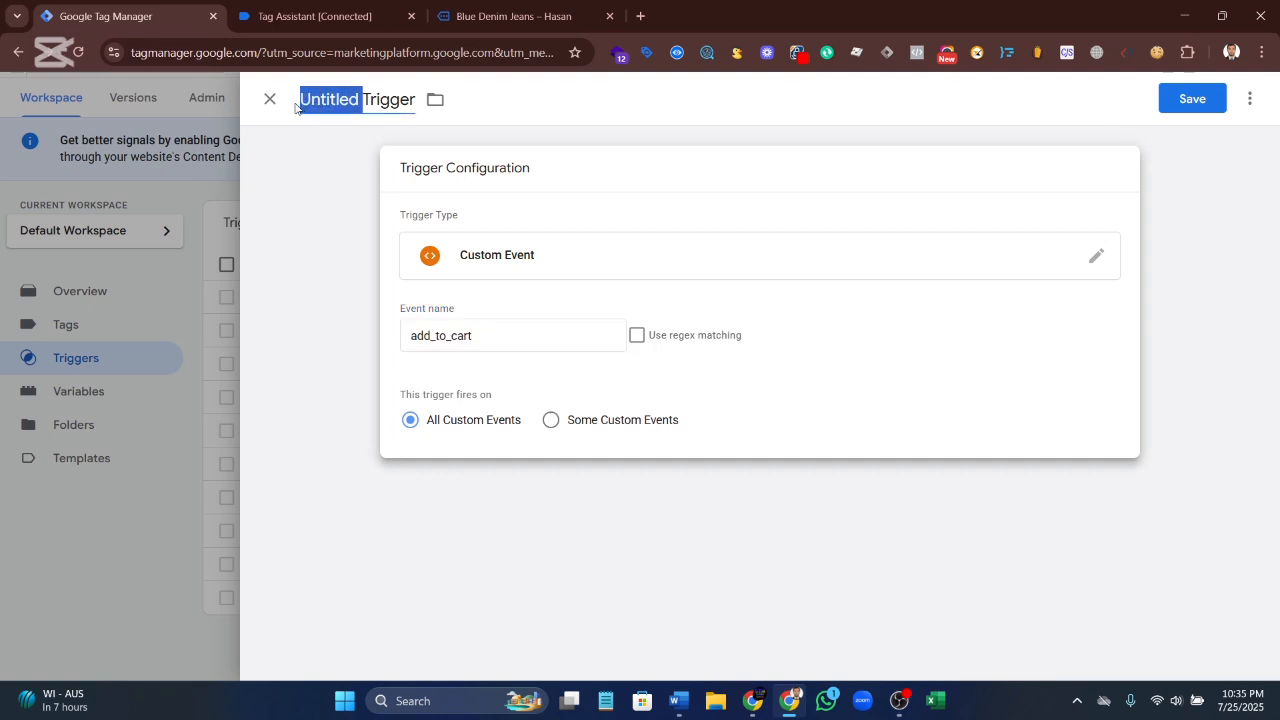
text(GA4- )
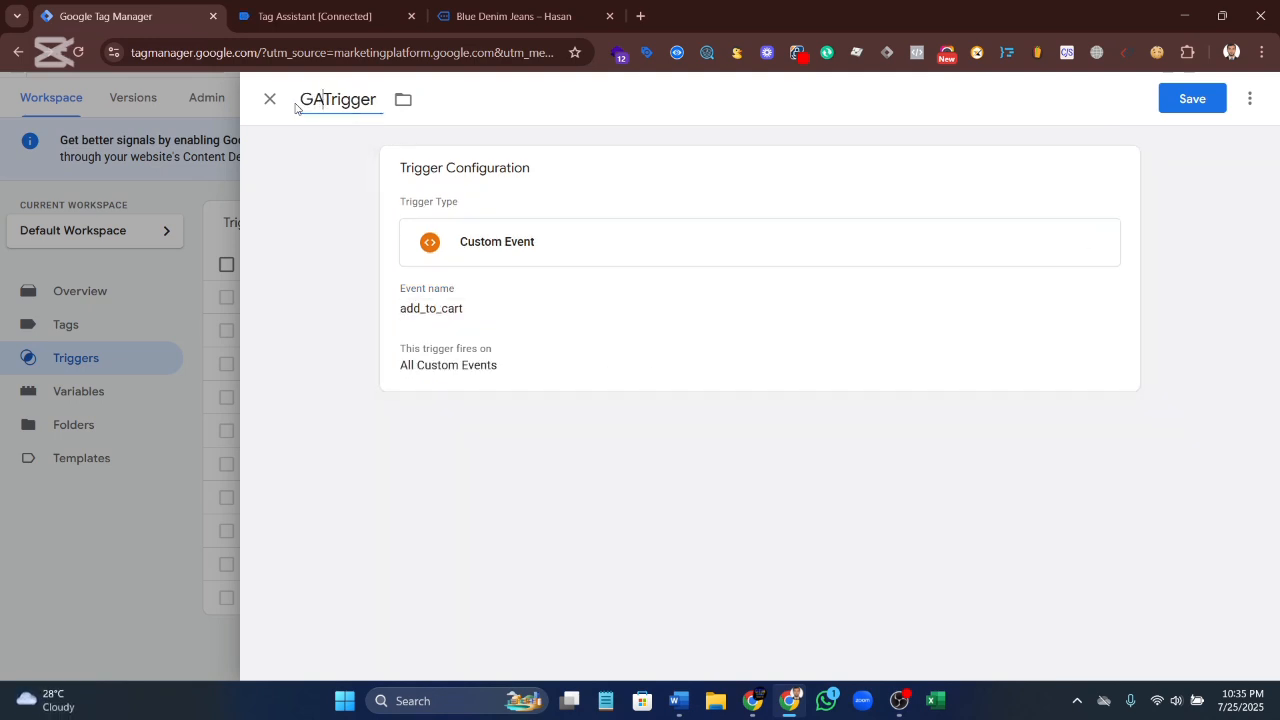
text(ADD T)
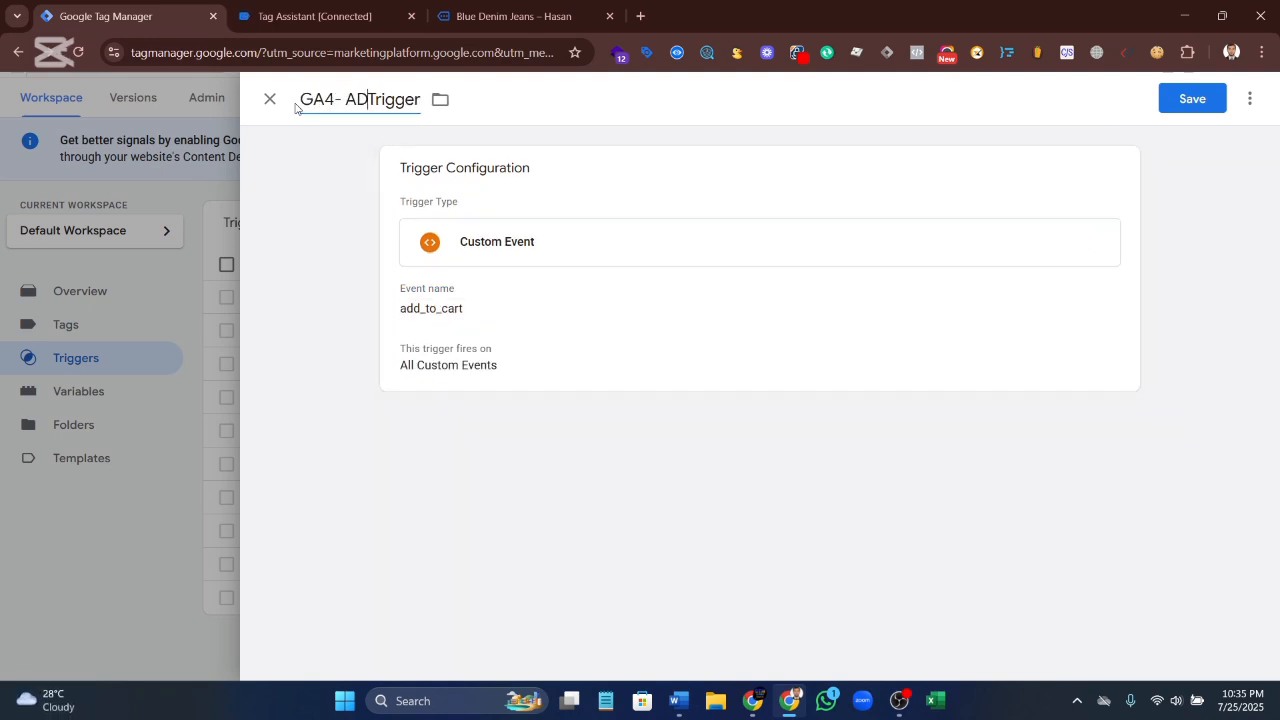
text(O Car)
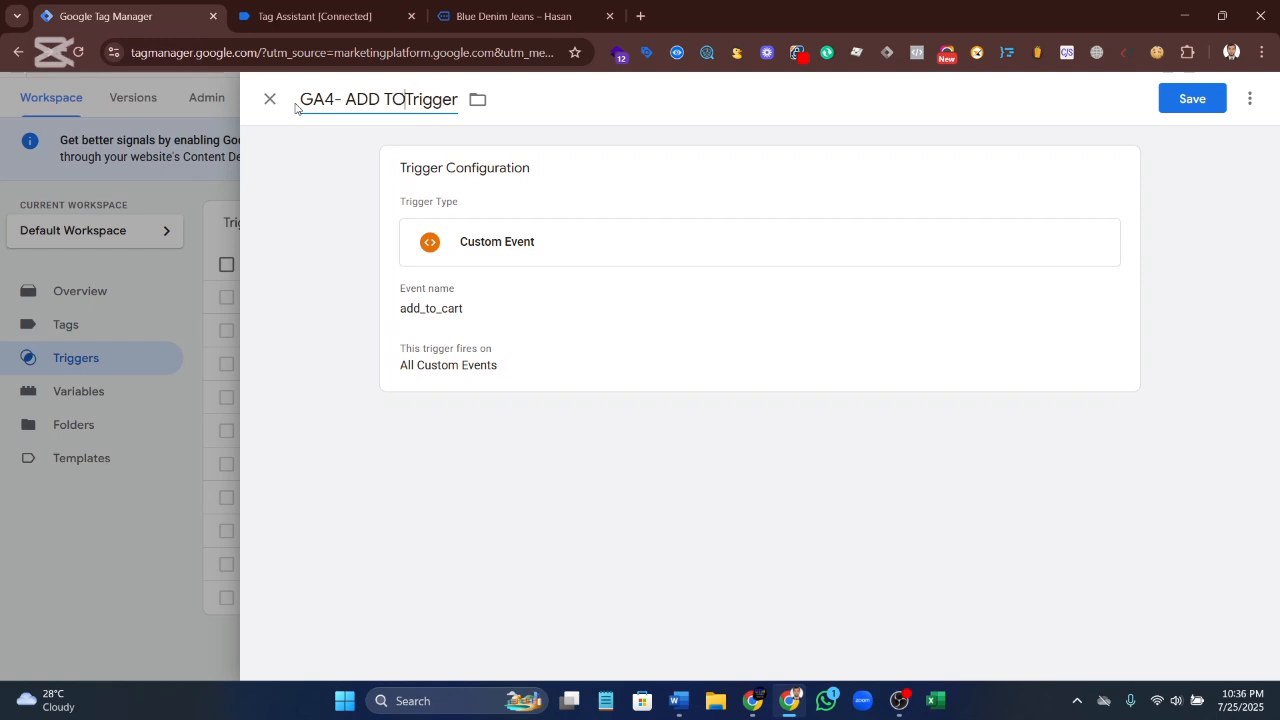
text(t)
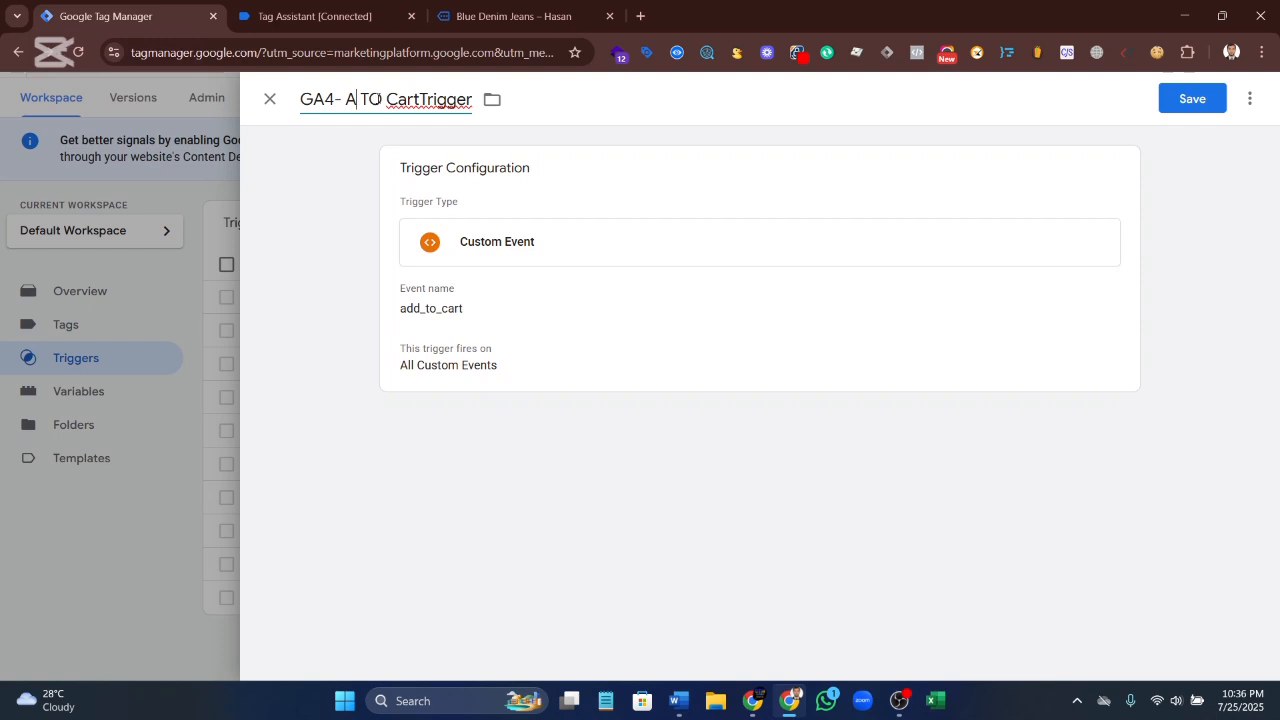
text(dd)
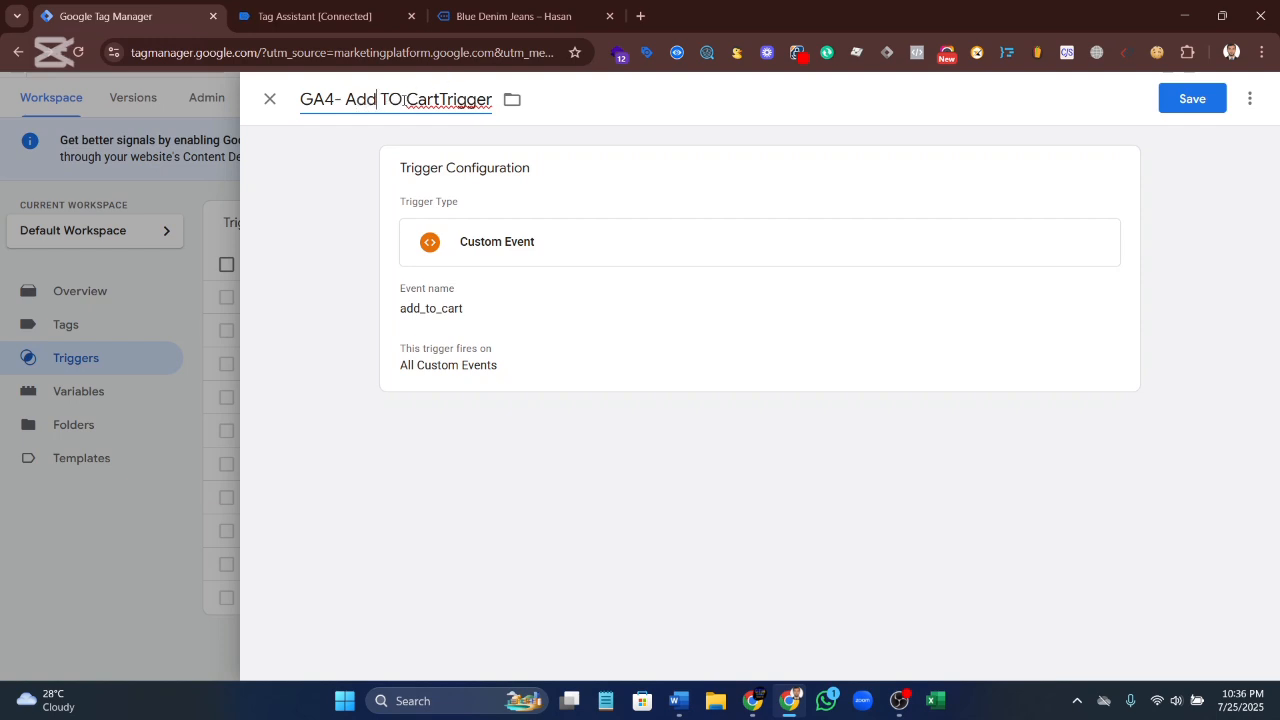
key(BackSpace)
text(o)
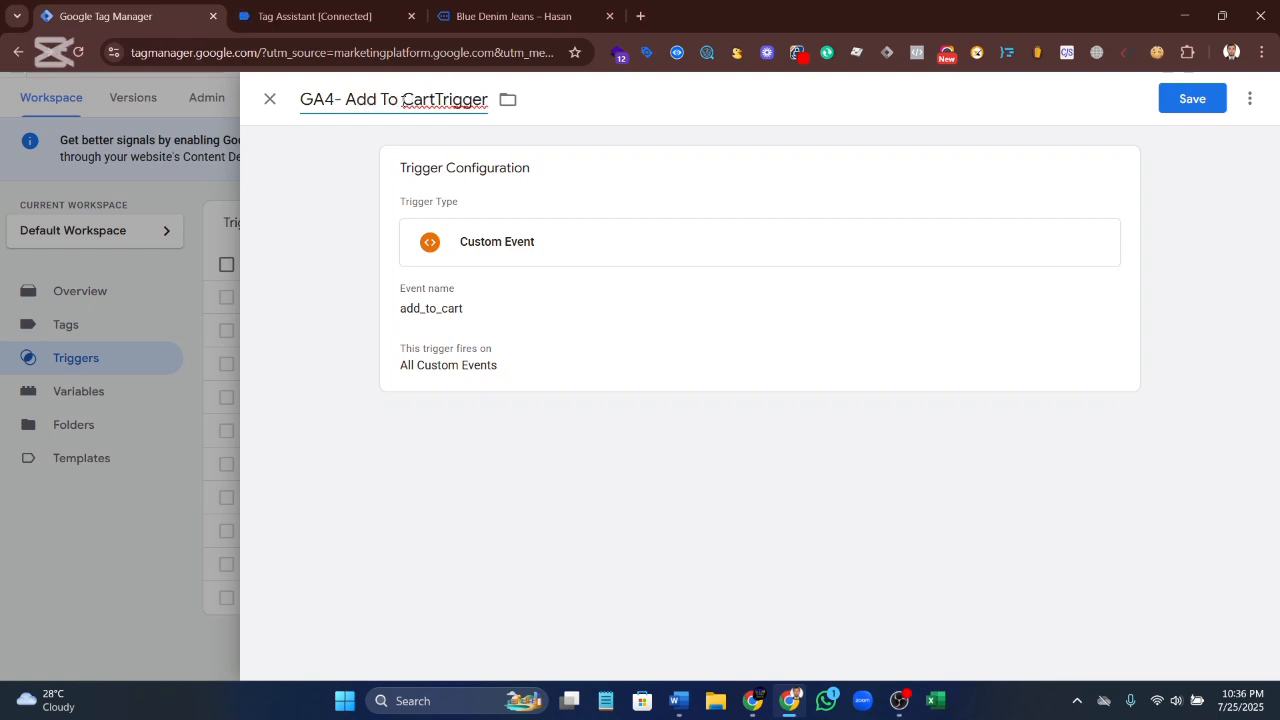
click(437, 99)
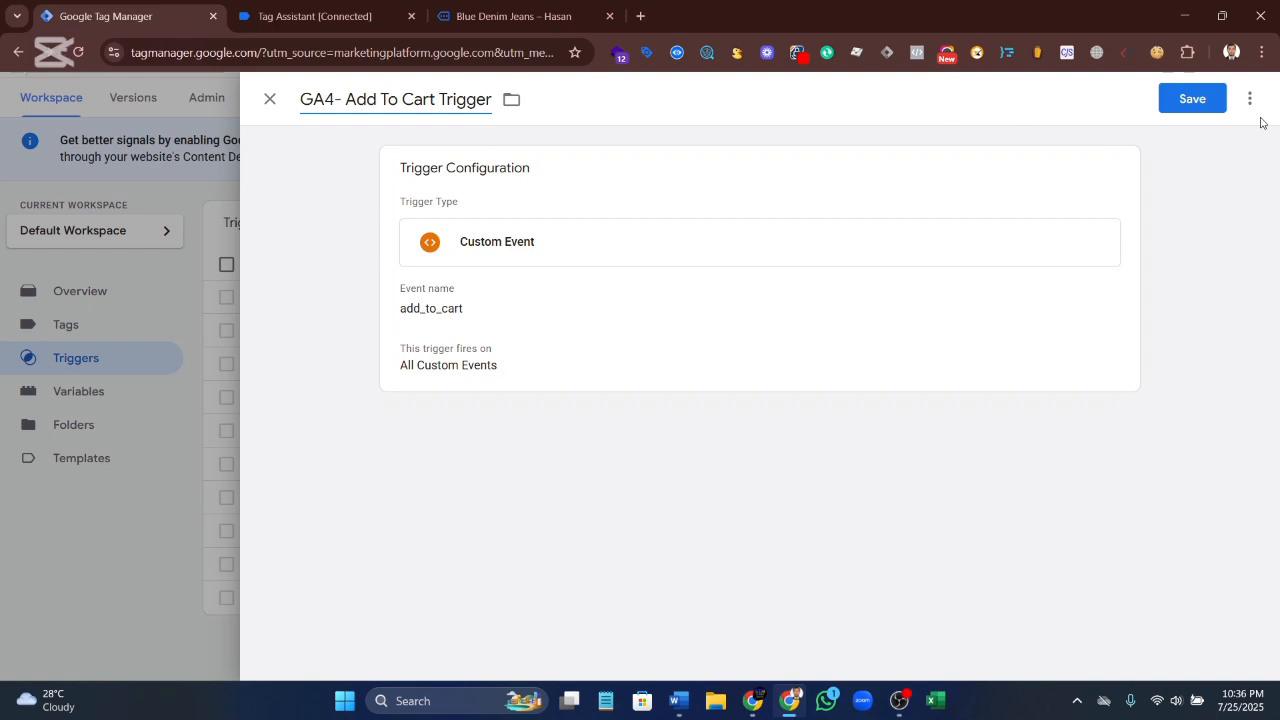
click(1210, 103)
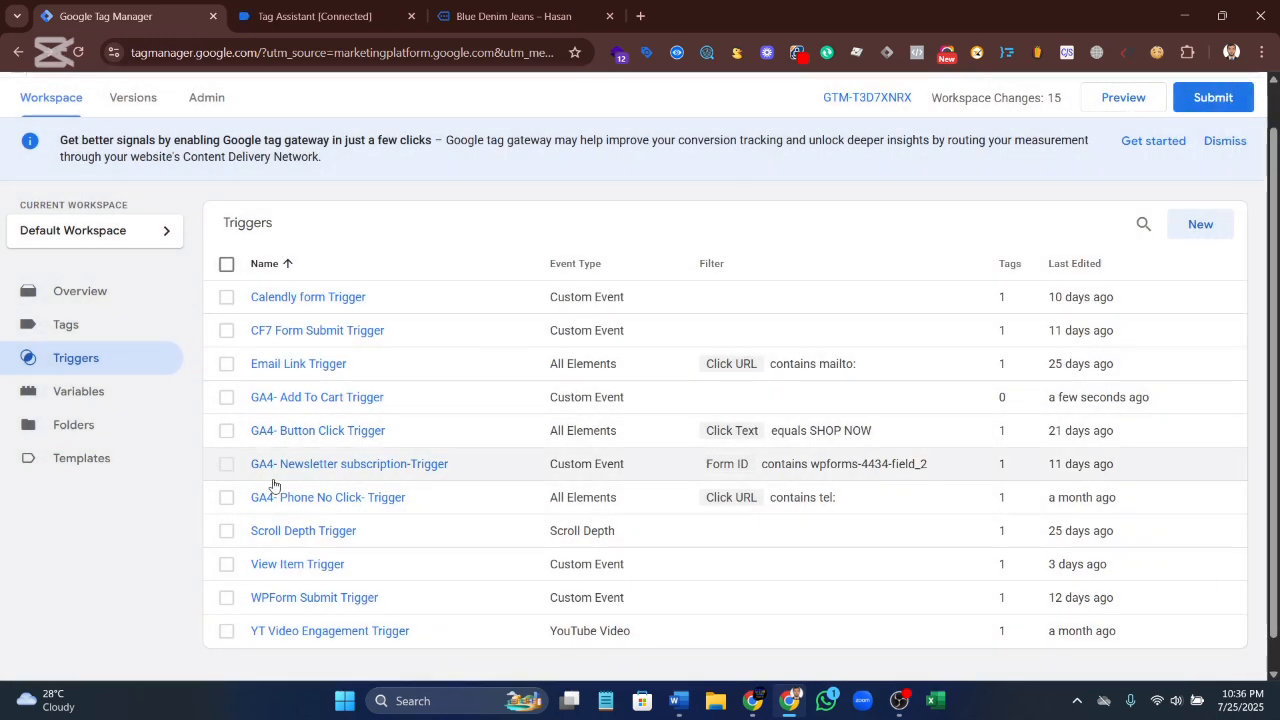
Create a new tag in the workspace with Google Analytics: GA4 Event as its type
click(98, 328)
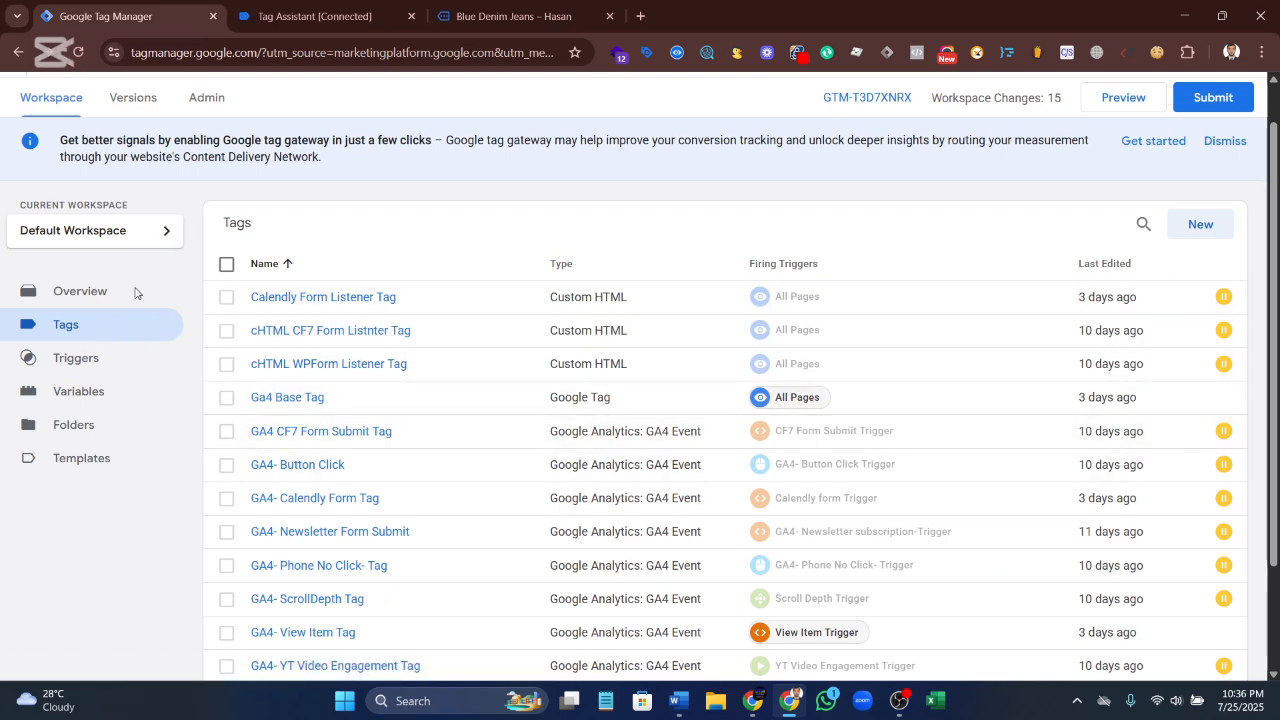
click(1206, 226)
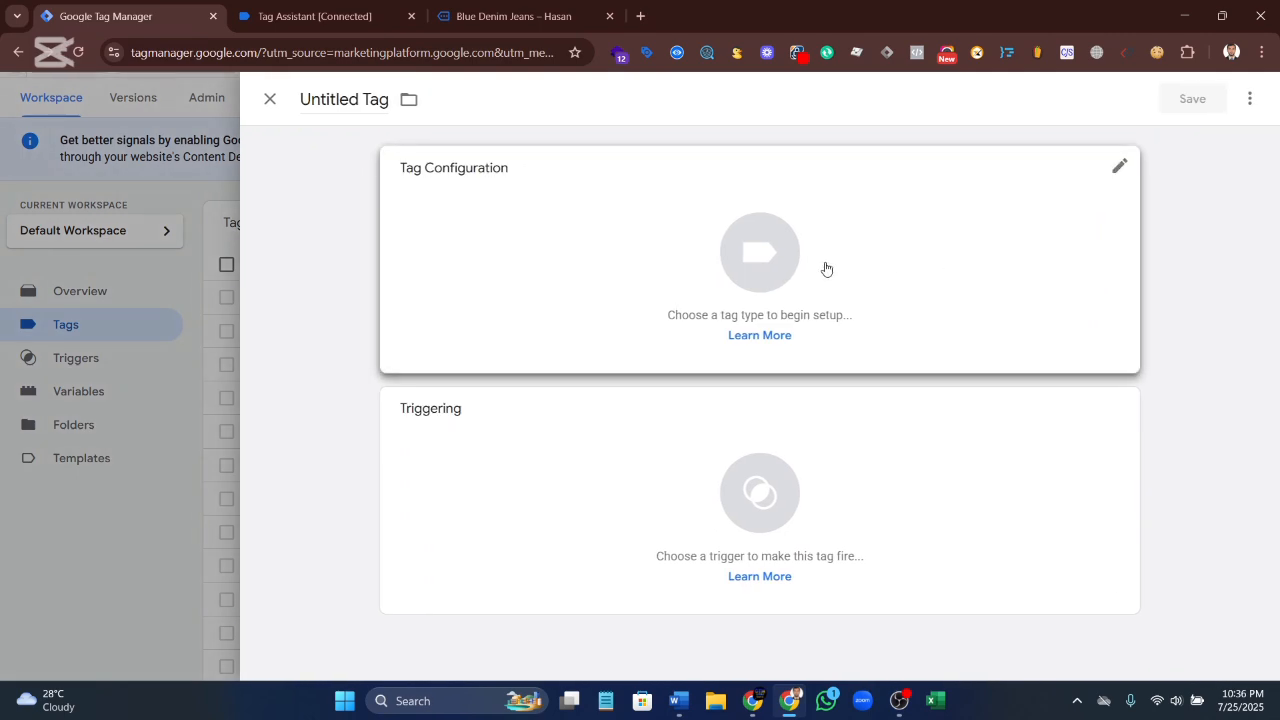
click(985, 277)
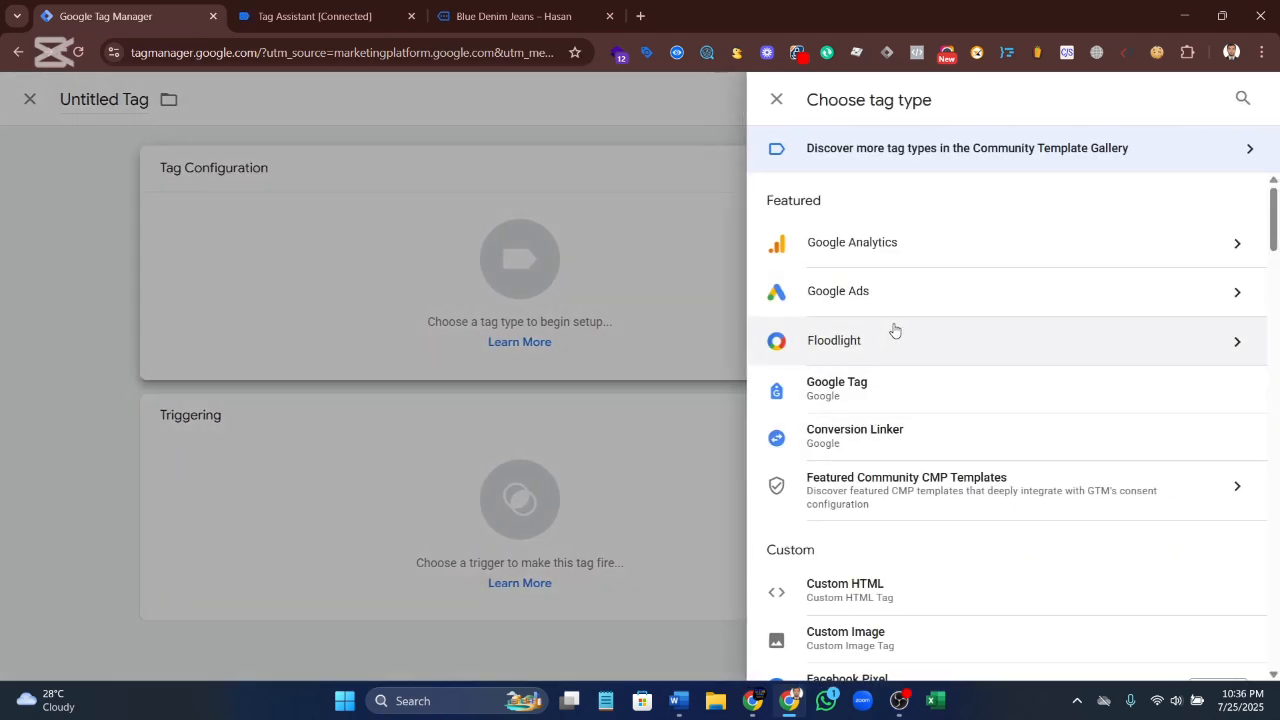
click(889, 259)
click(889, 266)
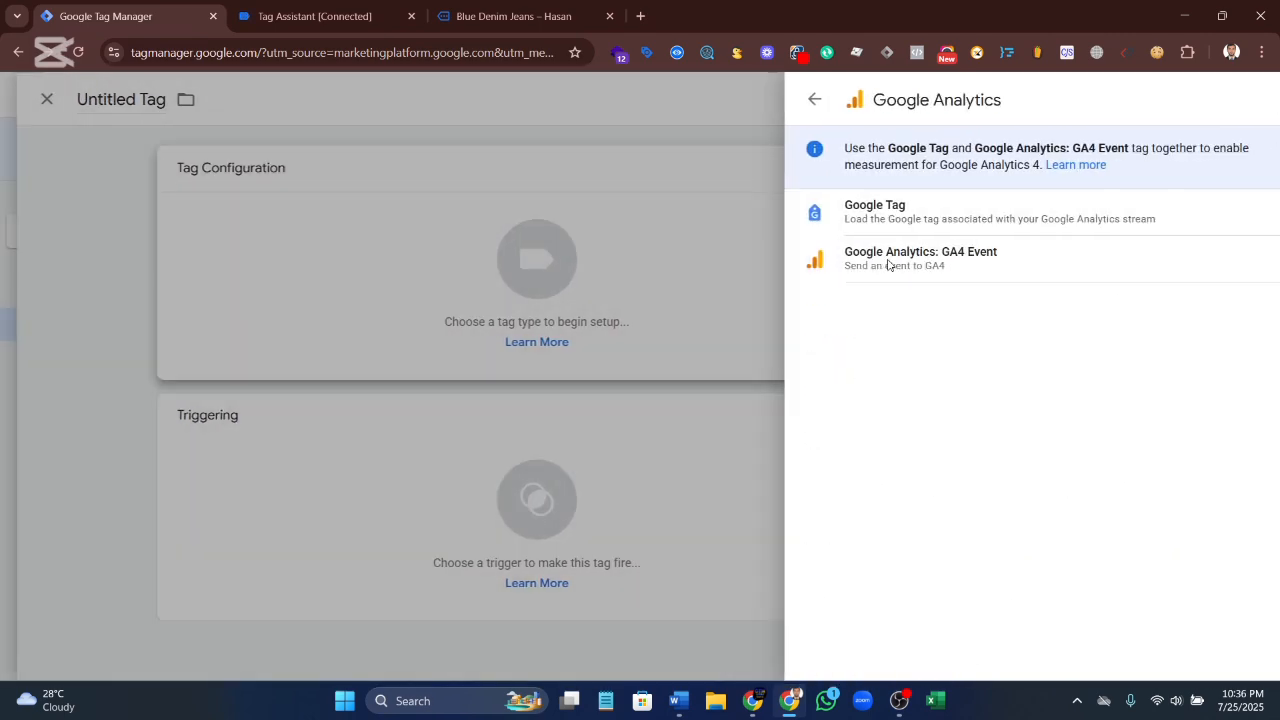
Set the tag's measurement ID to the {{GA4 Measurement ID}} variable and its event name to add_to_Cart
click(463, 344)
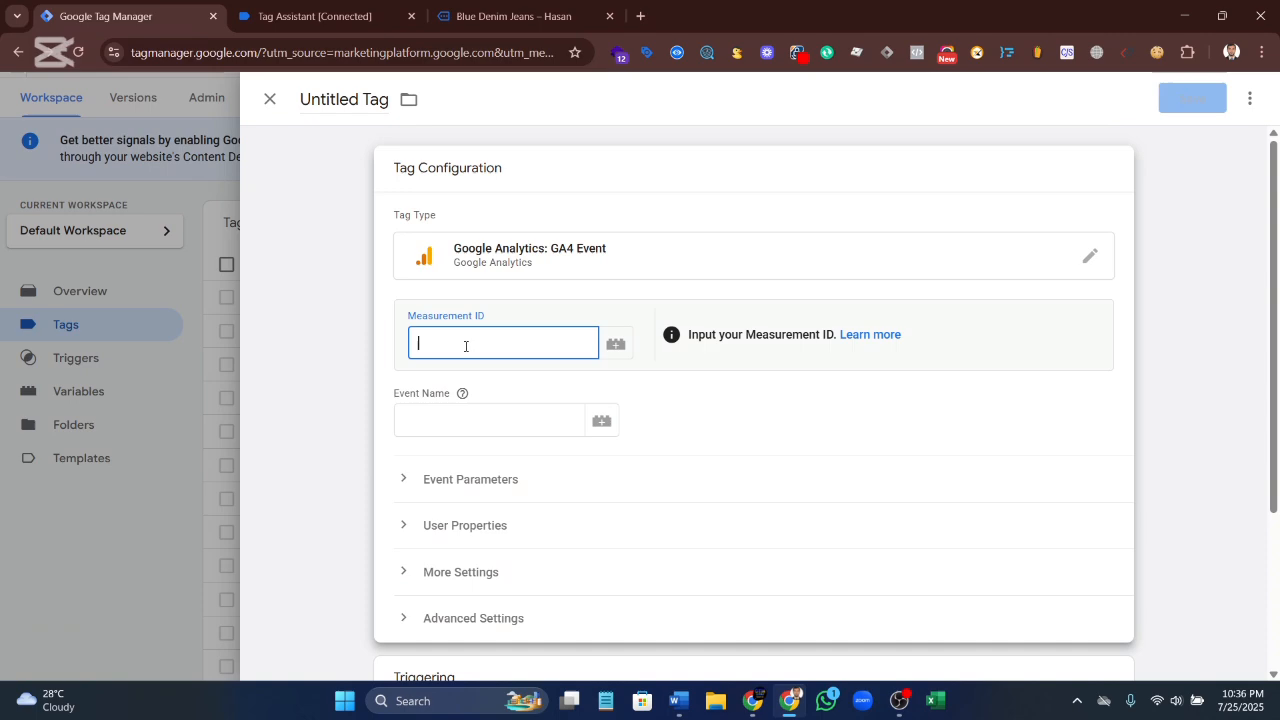
click(615, 345)
scroll(534, 389, down, 5)
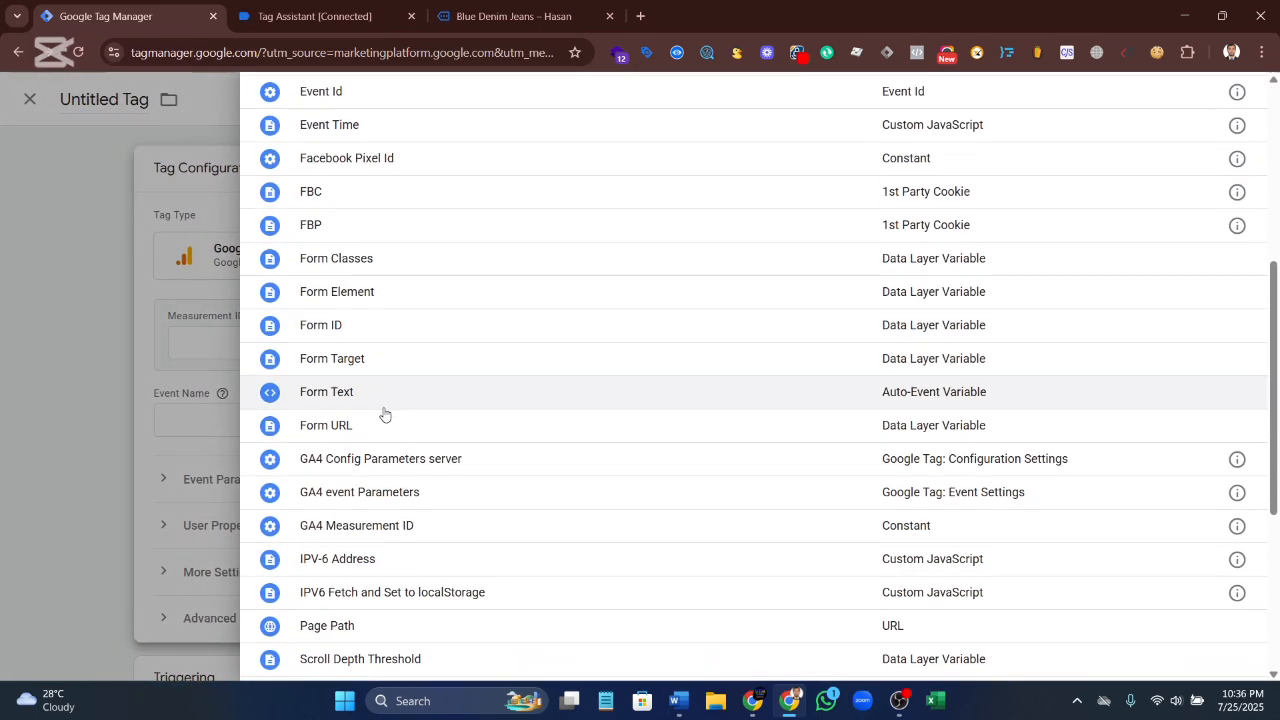
click(387, 456)
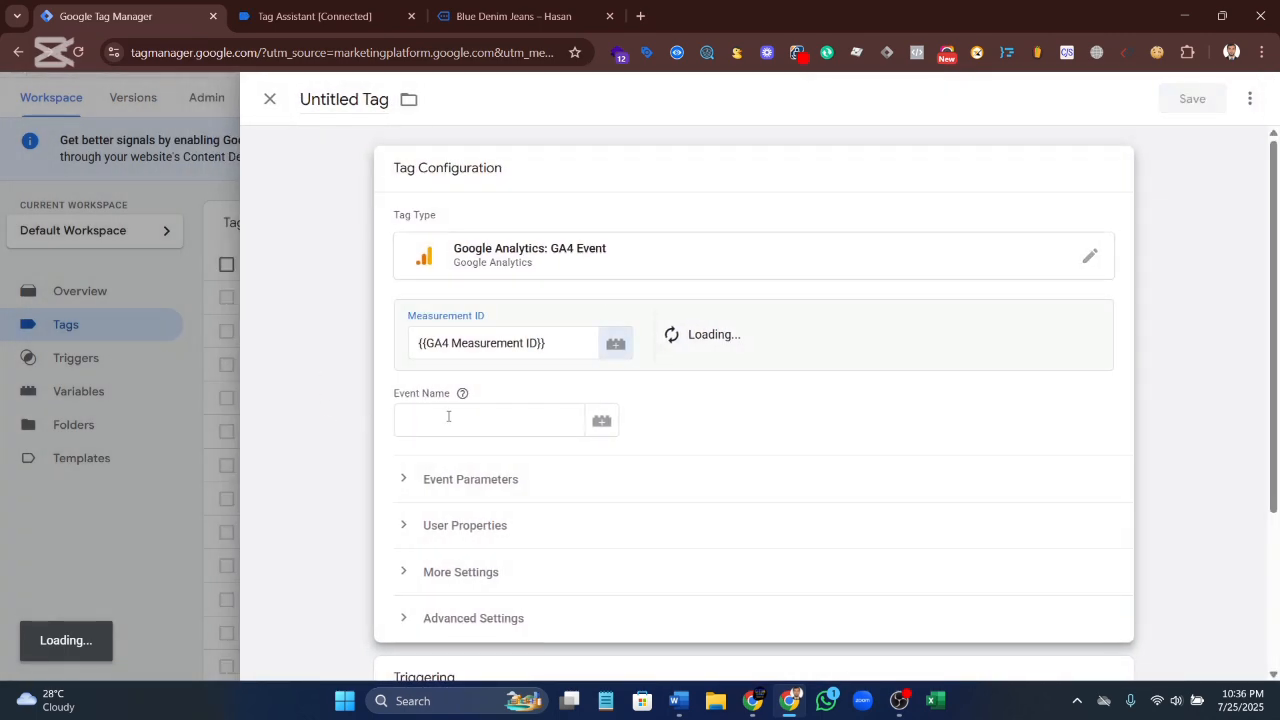
click(470, 420)
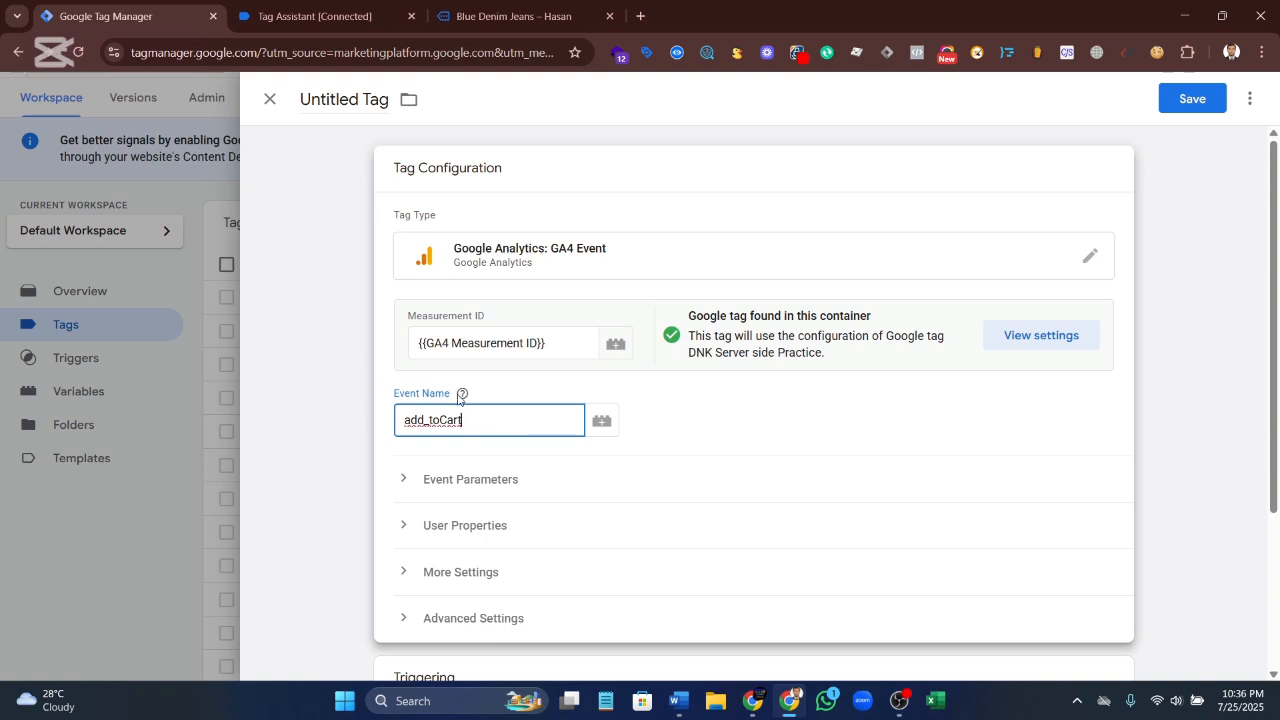
key(Left)
key(Left)
key(Left)
key(Left)
text(_)
Name the new GA4 event tag "GA4- Add To Cart Tag"
drag(357, 105, 300, 101)
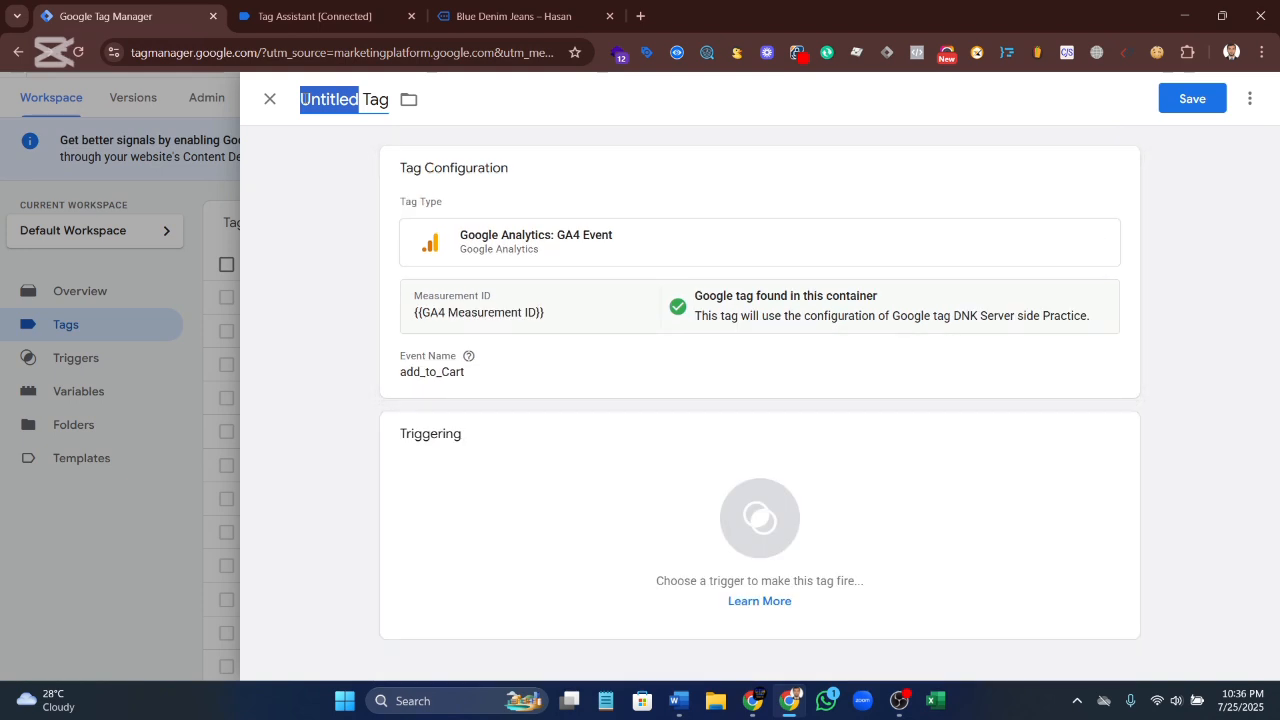
text(GA)
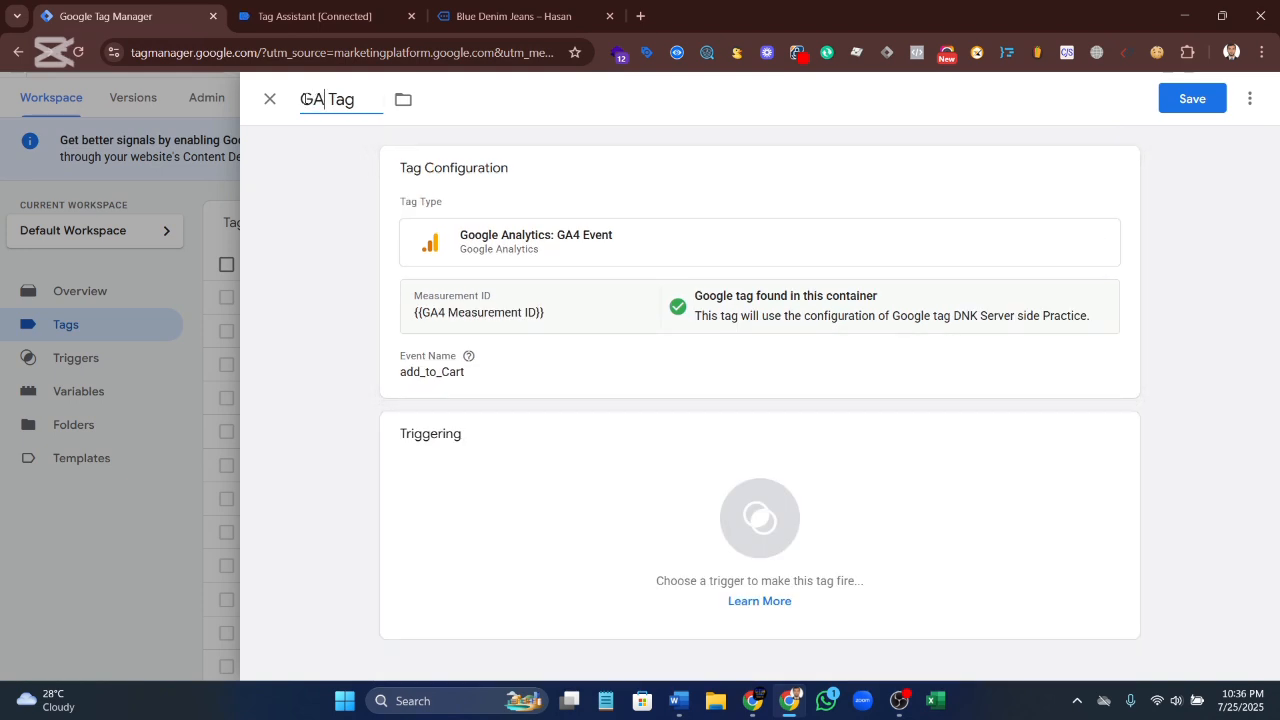
text(4- Add T)
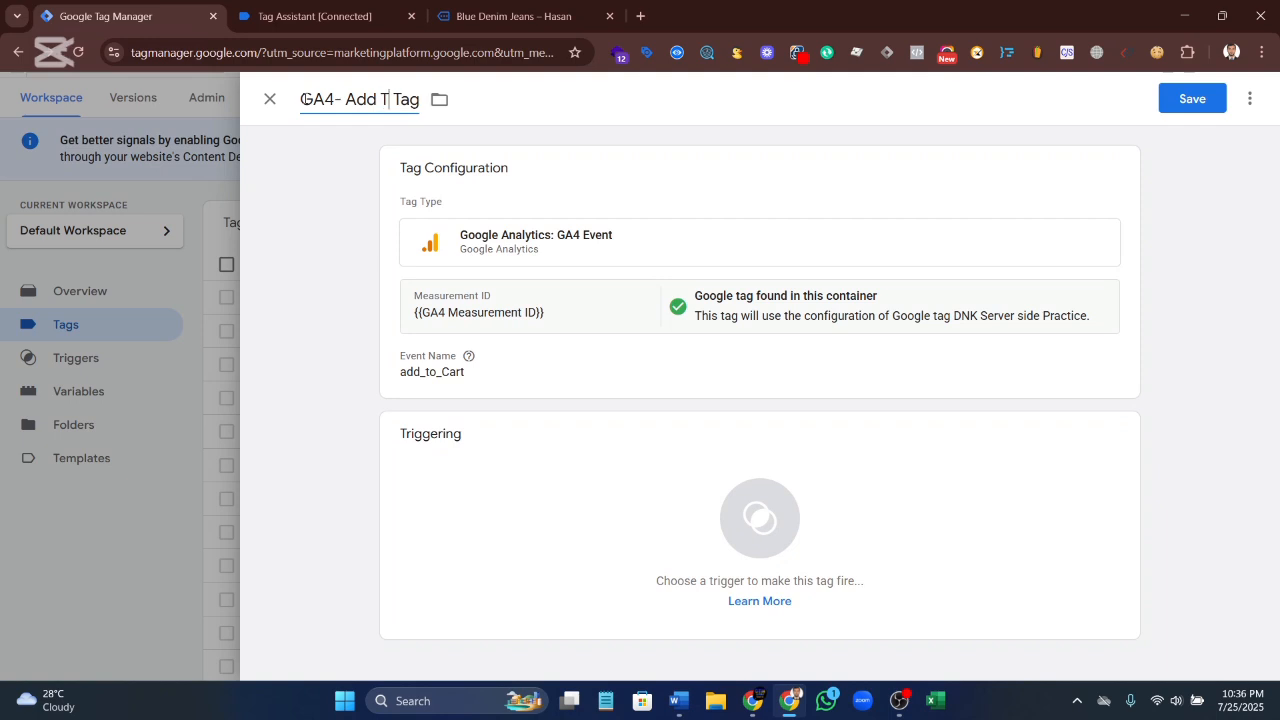
text(o Cart)
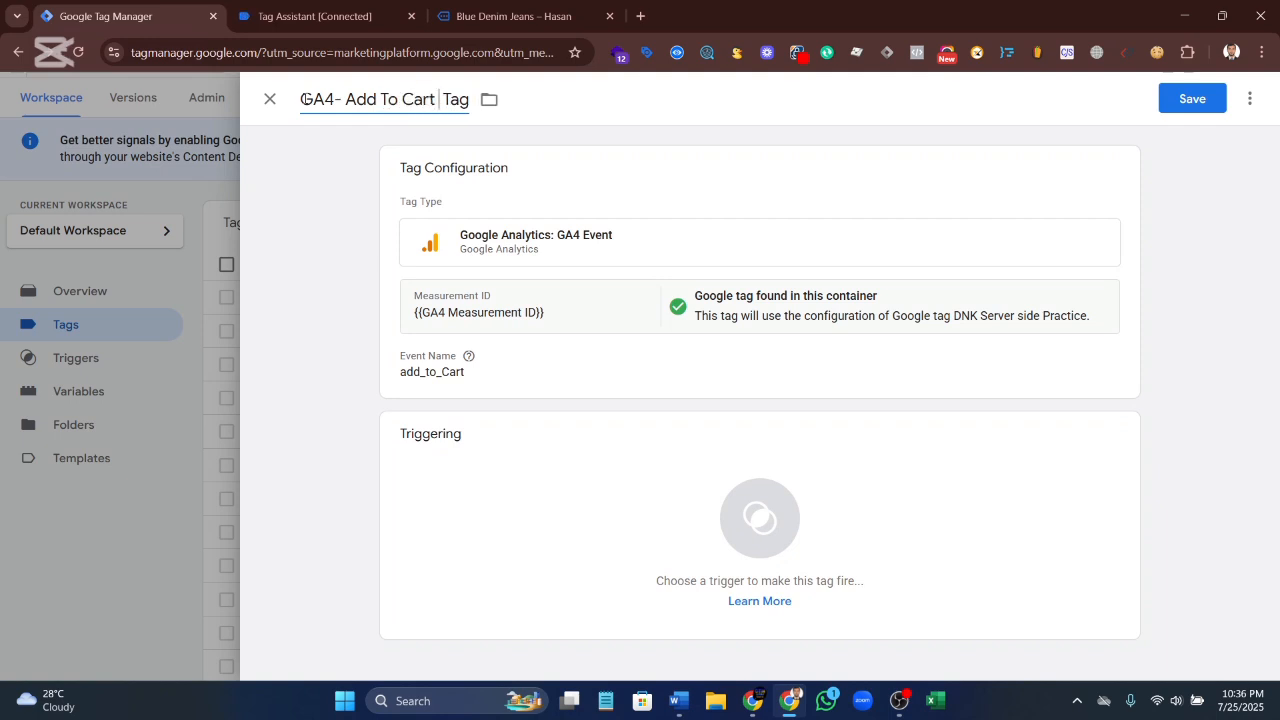
key(BackSpace)
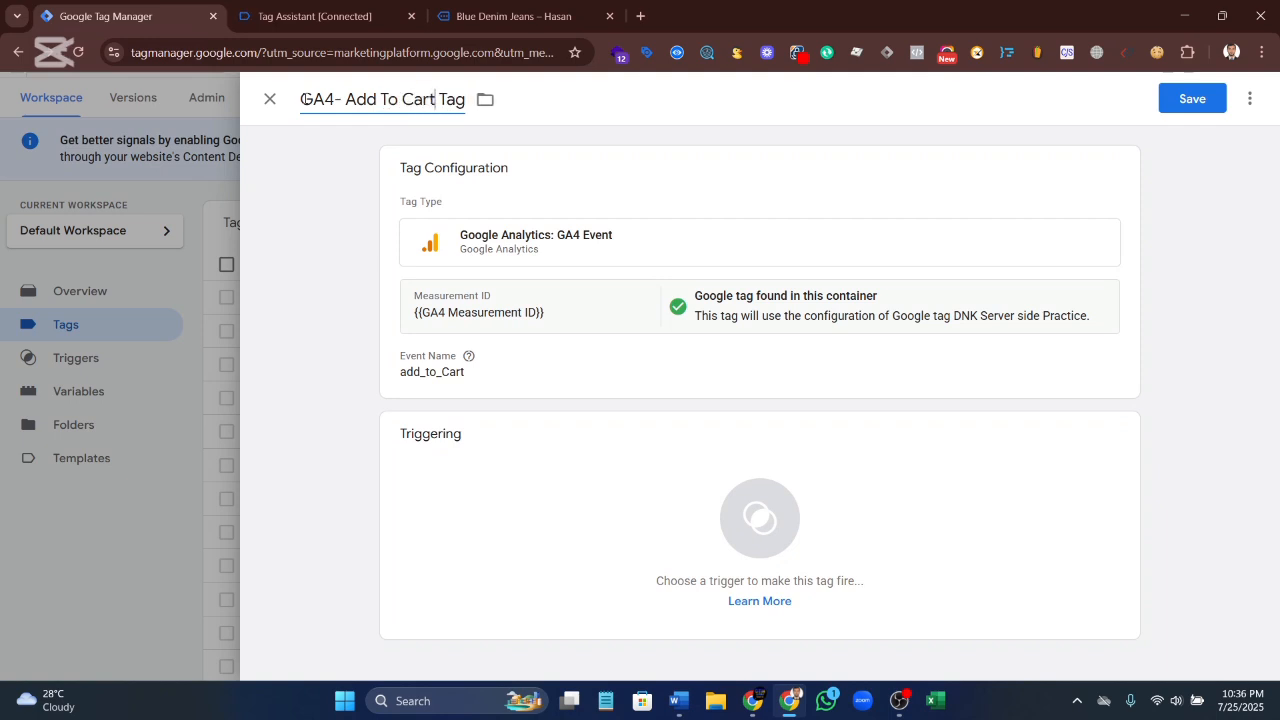
Assign GA4- Add To Cart Trigger as the tag's firing trigger and save the tag
click(728, 536)
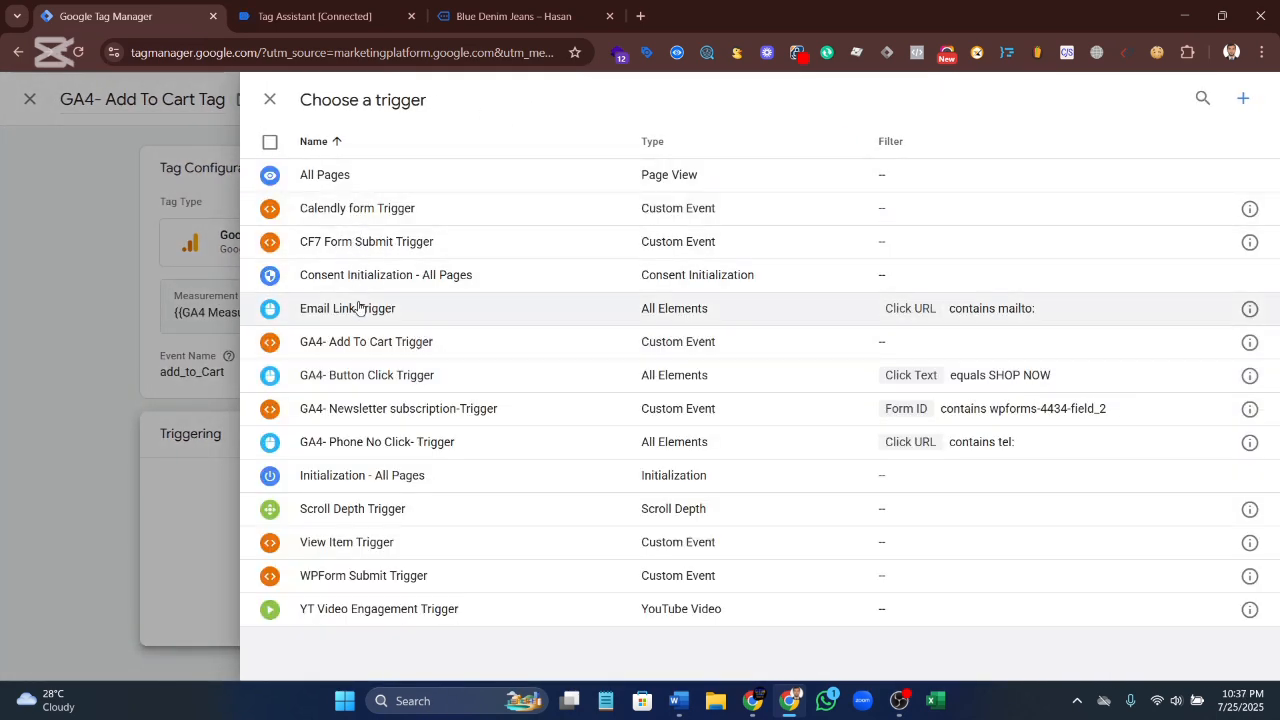
click(382, 356)
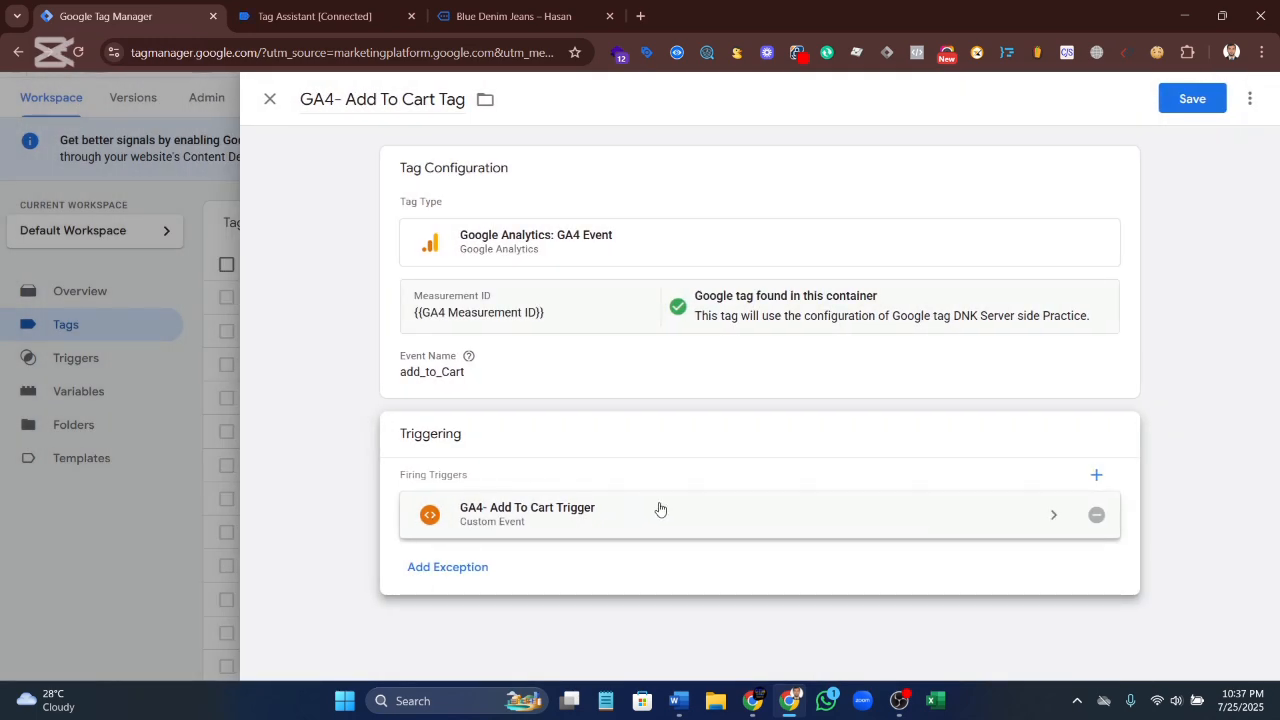
click(1195, 100)
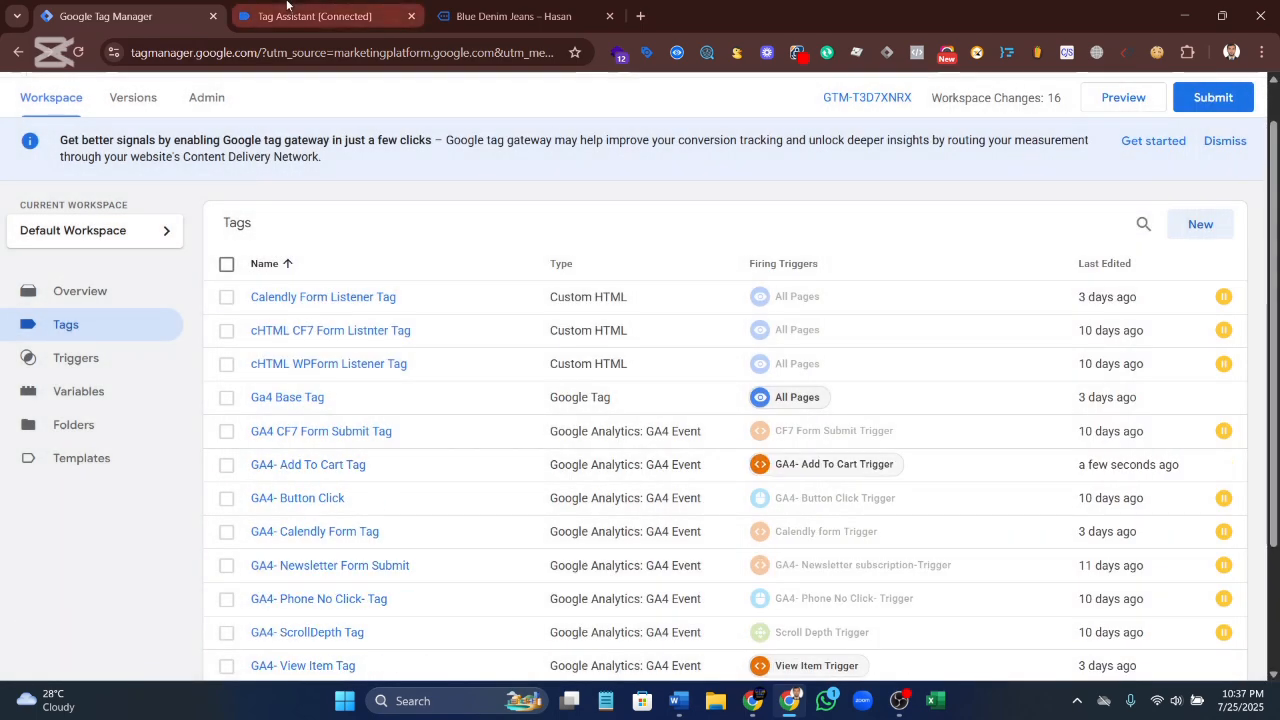
Start a new preview of the container, connect Tag Assistant to the store site, and view the home page's events
click(288, 6)
click(135, 10)
click(1108, 101)
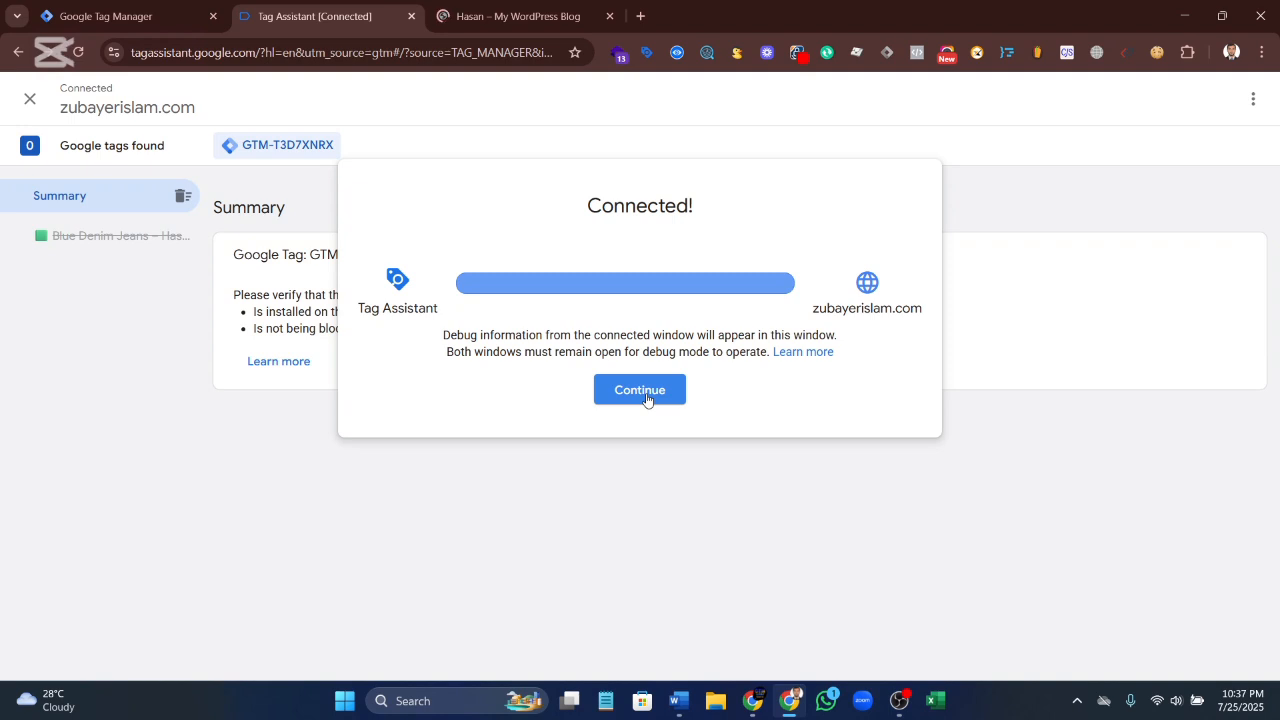
click(646, 398)
click(500, 16)
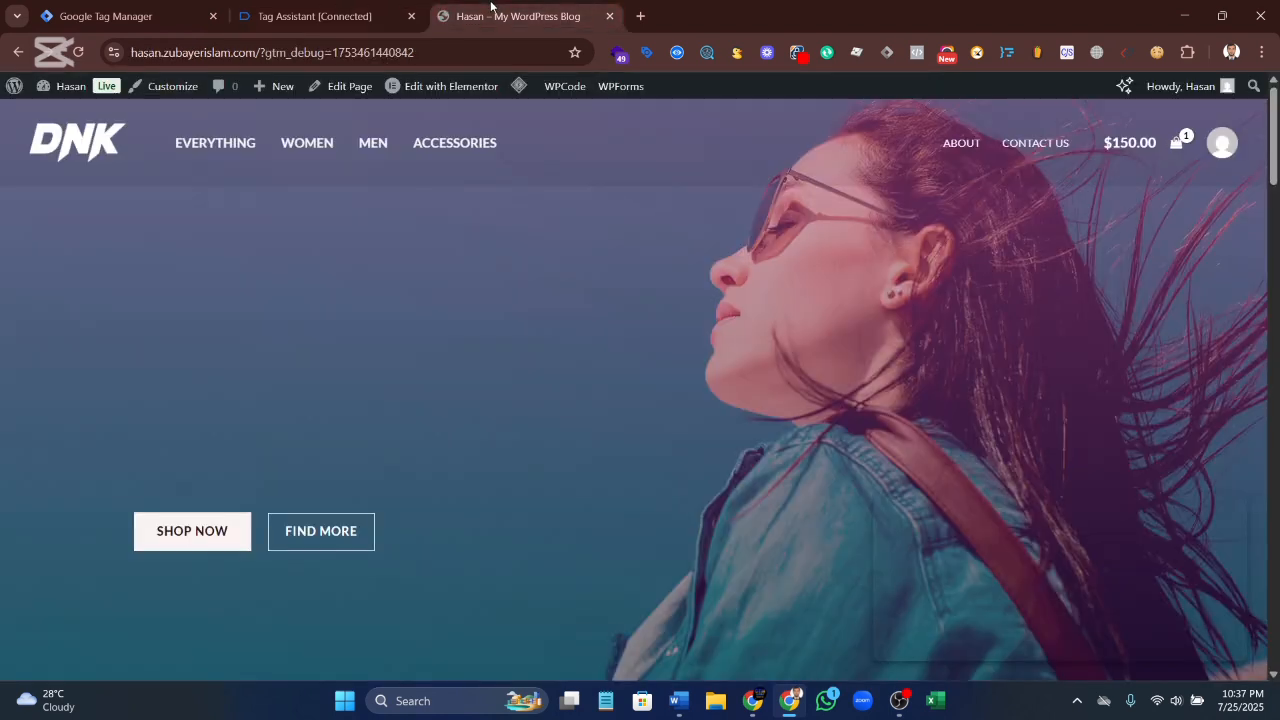
click(330, 12)
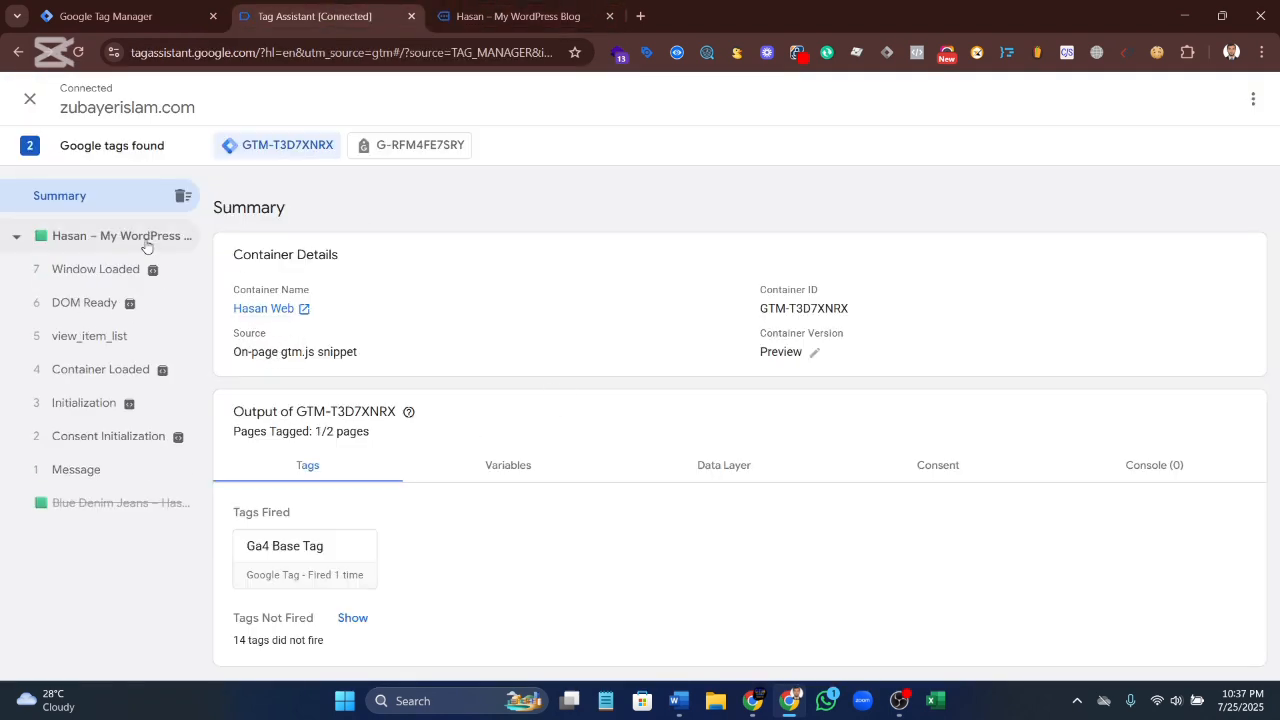
Open the Blue Denim Jeans product page from the store's Women category and check its events in Tag Assistant
click(512, 16)
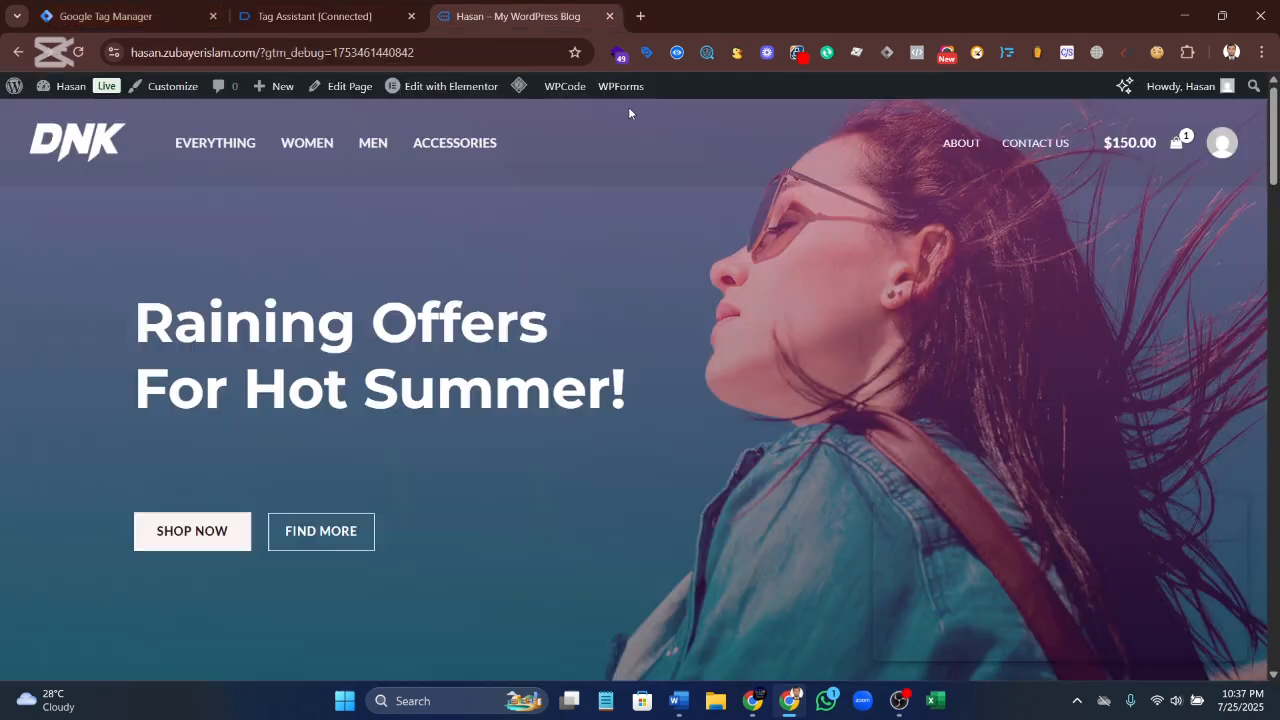
click(301, 150)
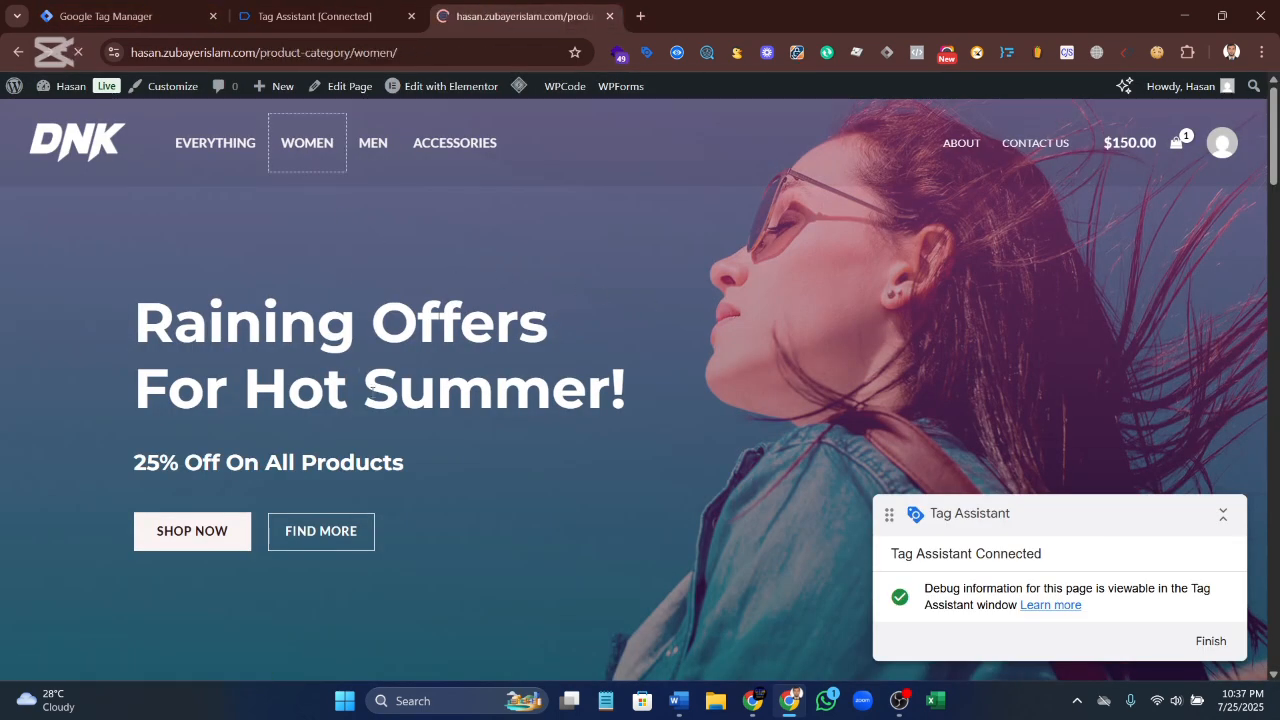
scroll(586, 409, down, 7)
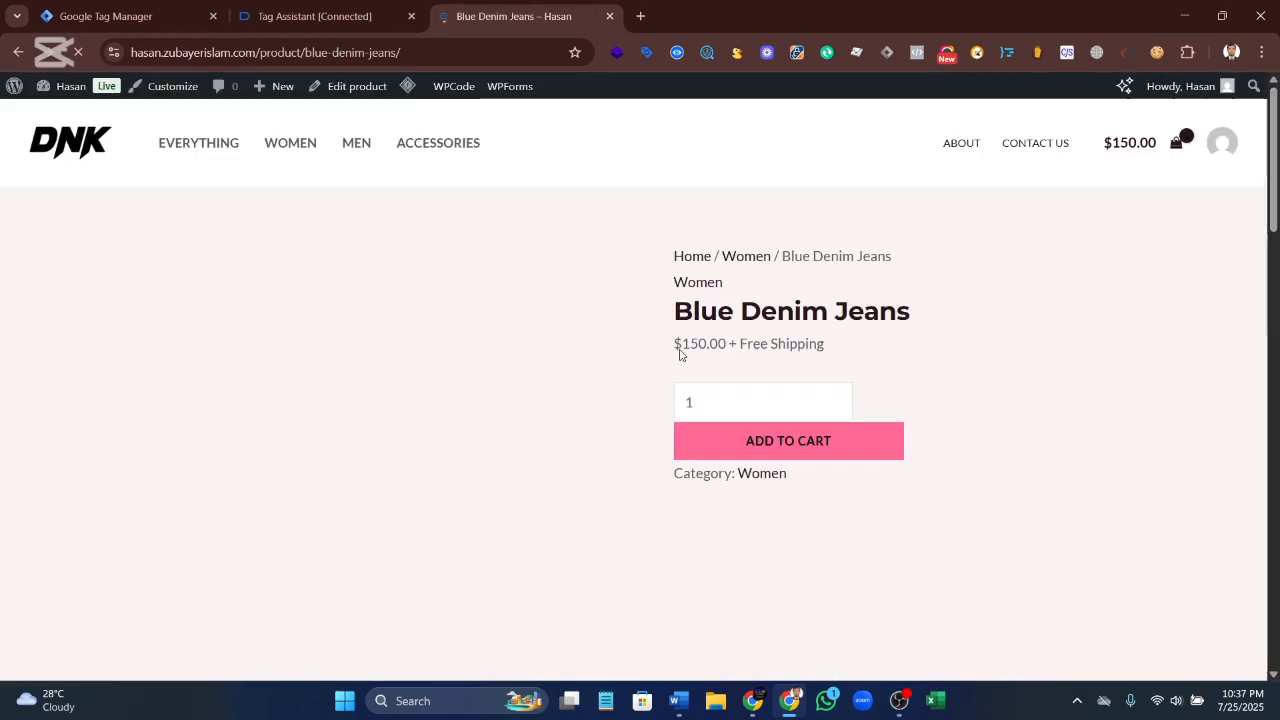
click(330, 14)
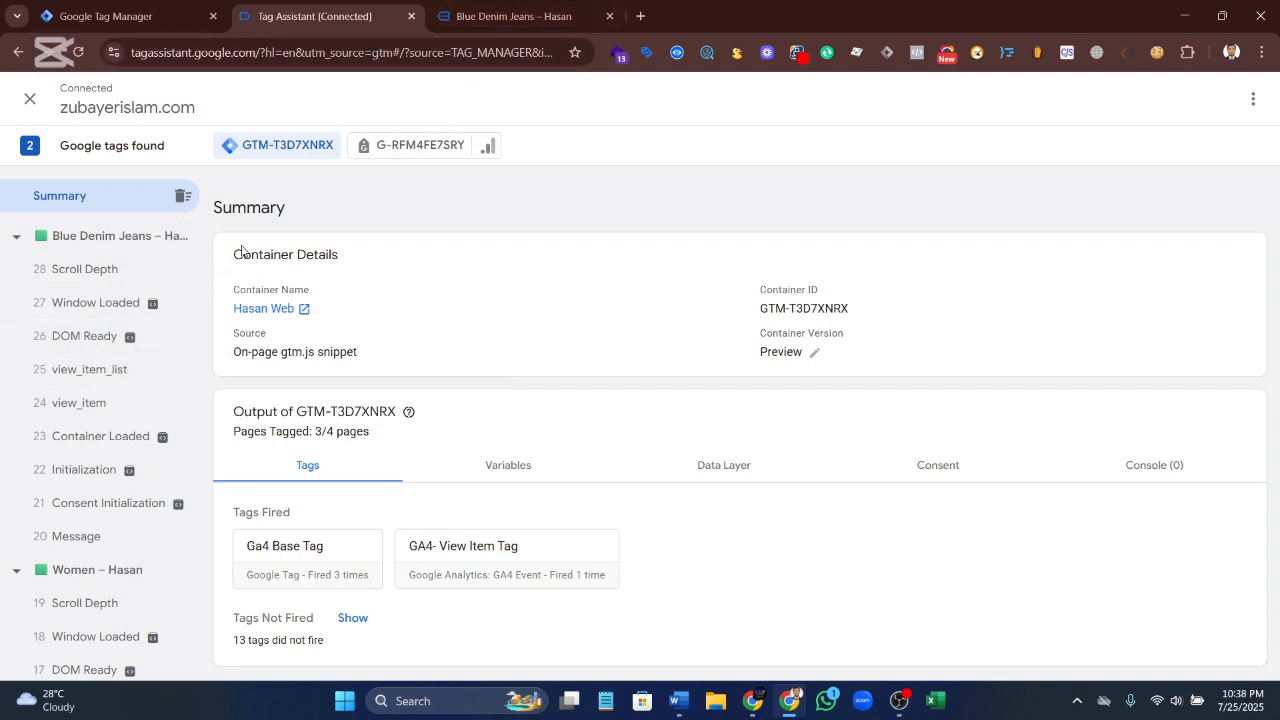
Add one Blue Denim Jeans to the cart on the product page and check the fired tags in Tag Assistant
click(513, 16)
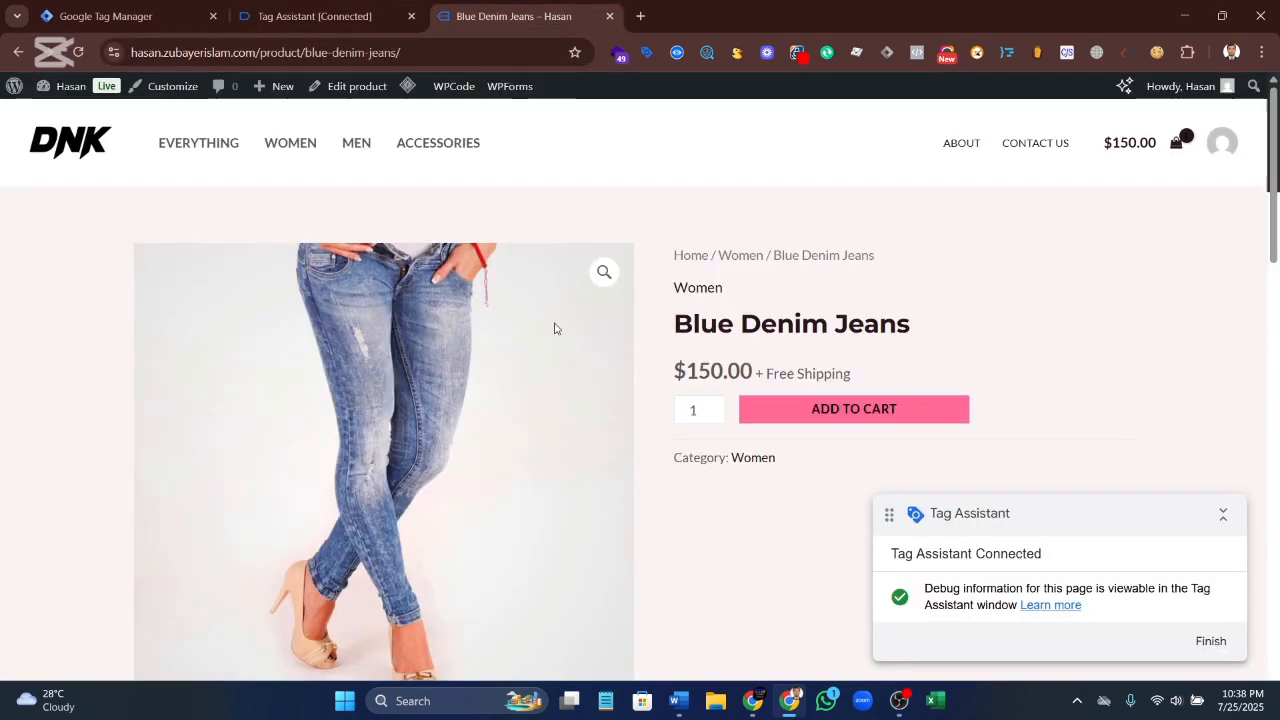
click(833, 427)
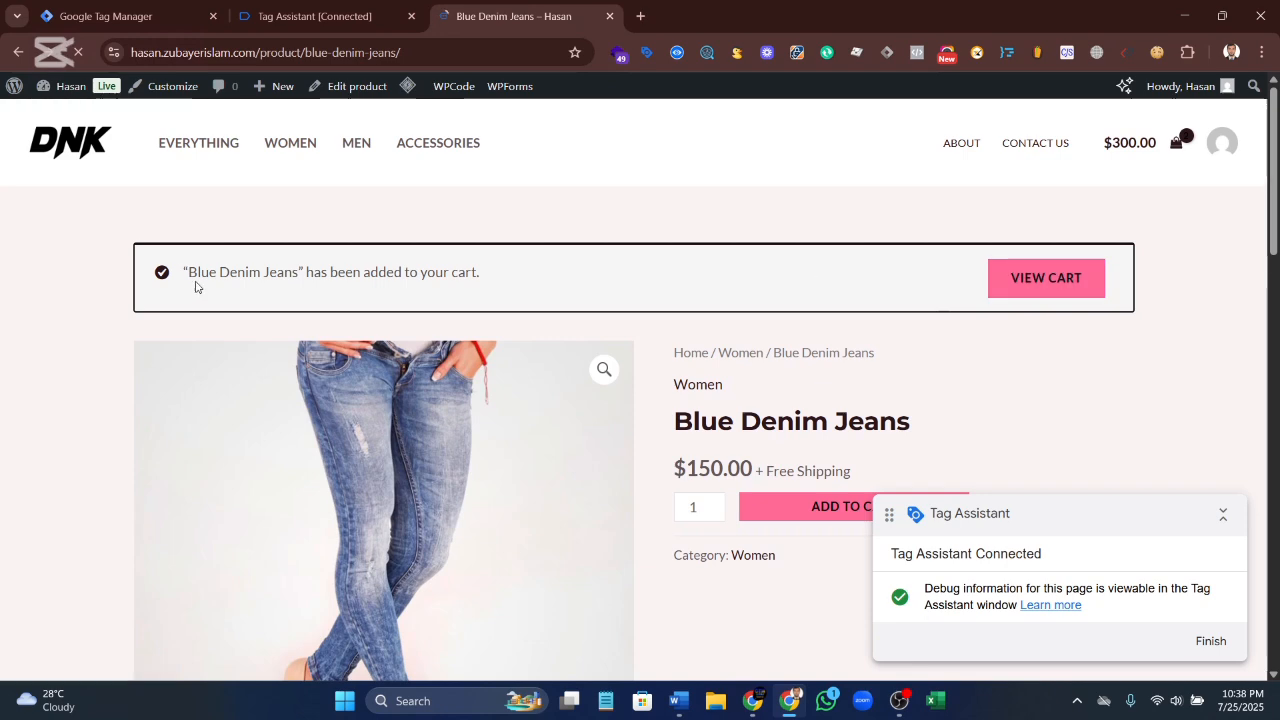
click(314, 16)
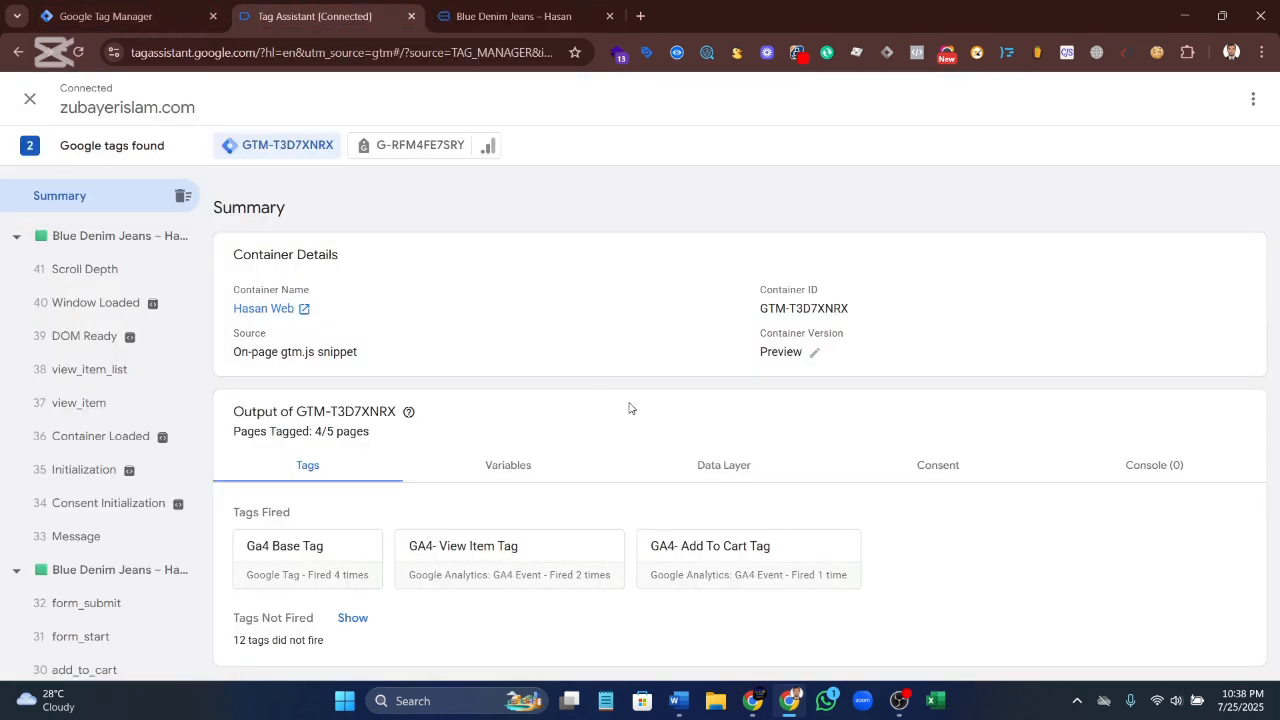
Inspect the properties and firing trigger of the fired GA4- Add To Cart Tag in Tag Assistant
click(770, 563)
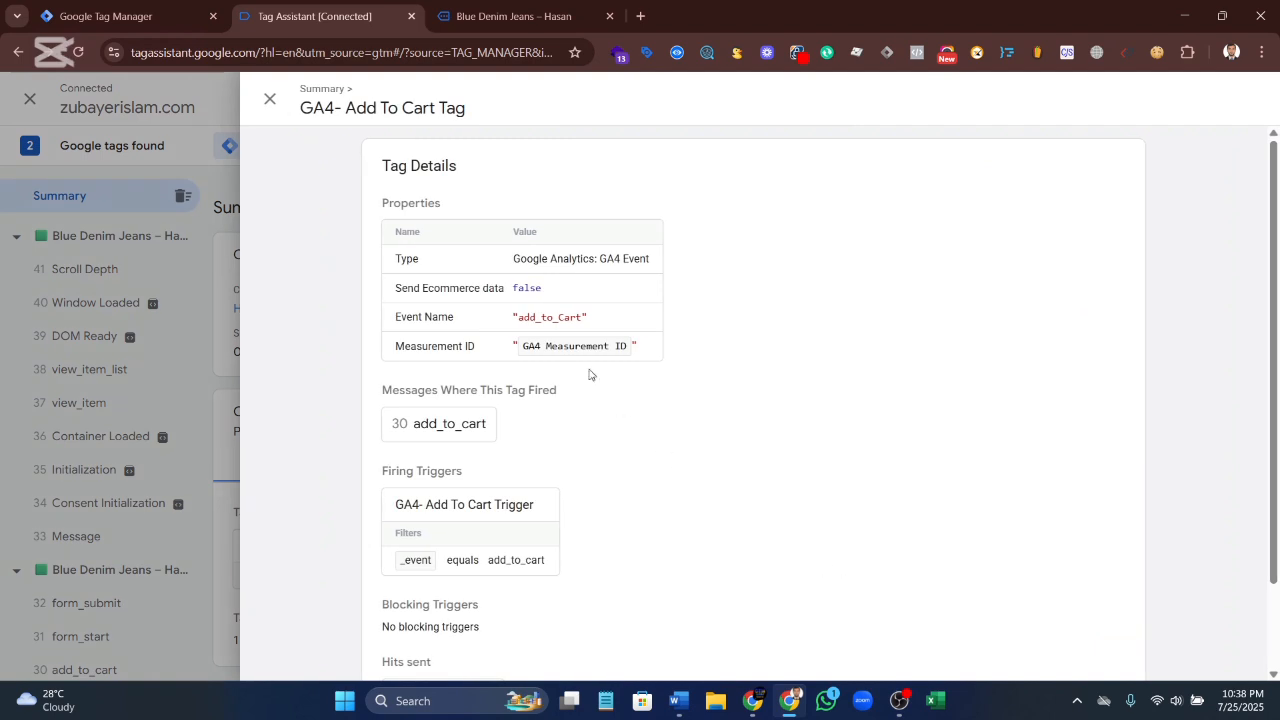
scroll(556, 463, down, 1)
scroll(555, 490, up, 1)
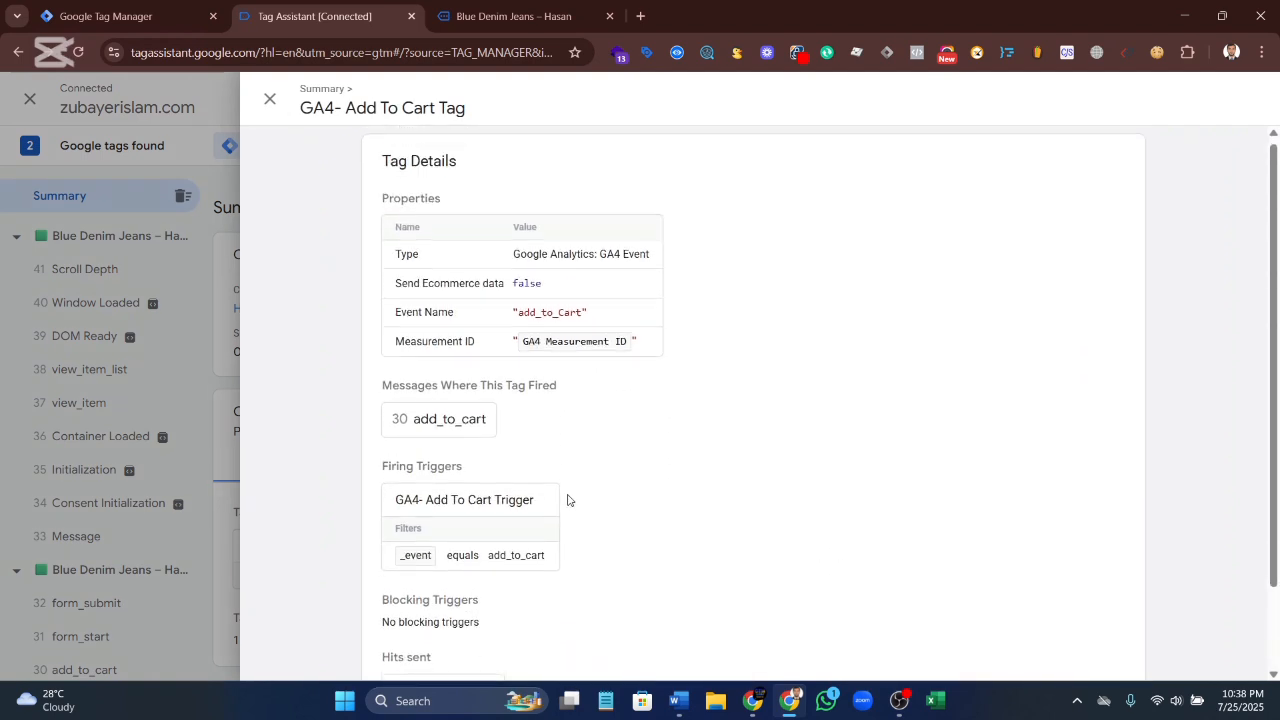
click(269, 99)
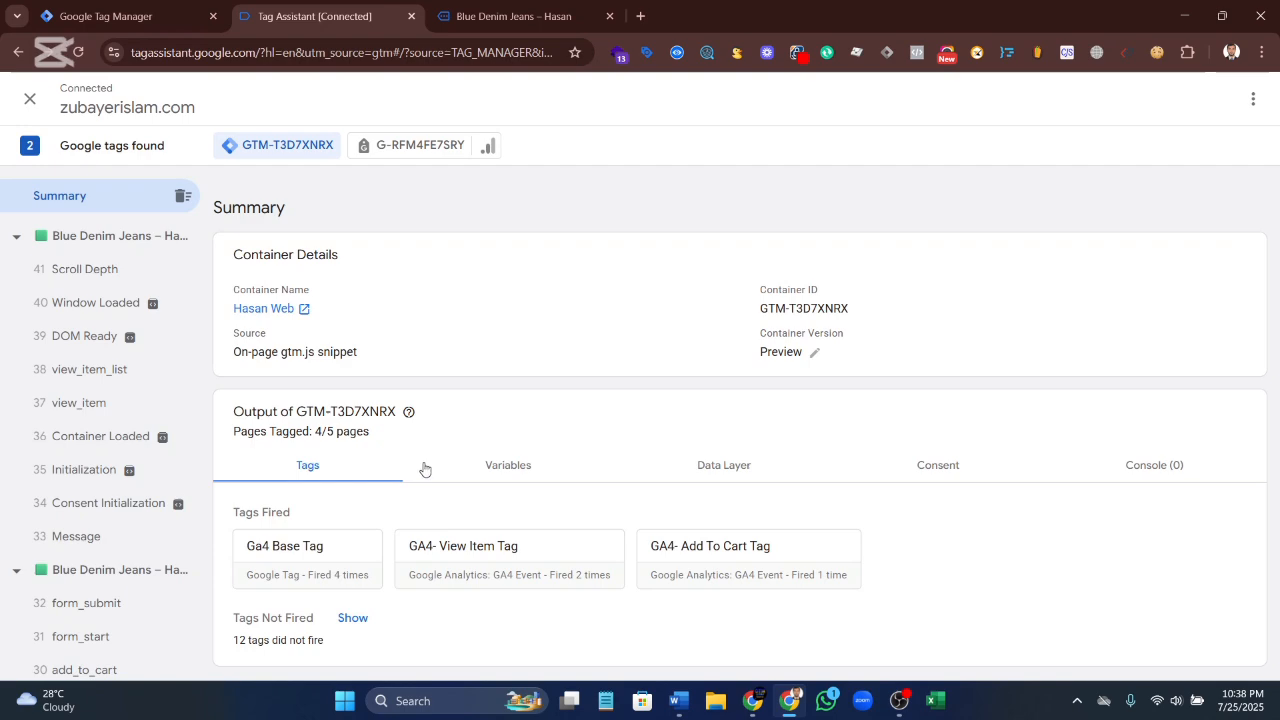
Switch to the Module-06 GA4 Ecommerce Events Tracking document in Word and review the parameters listed for add_to_cart and view_item
click(105, 16)
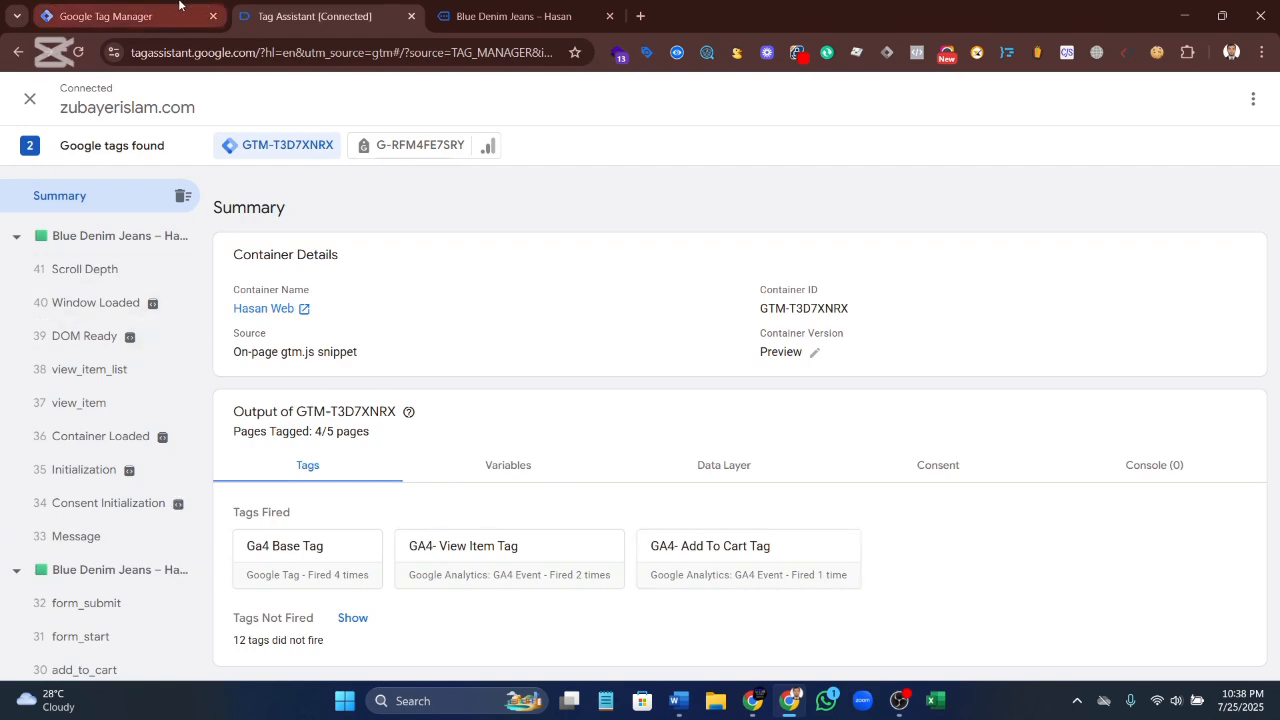
scroll(354, 414, down, 2)
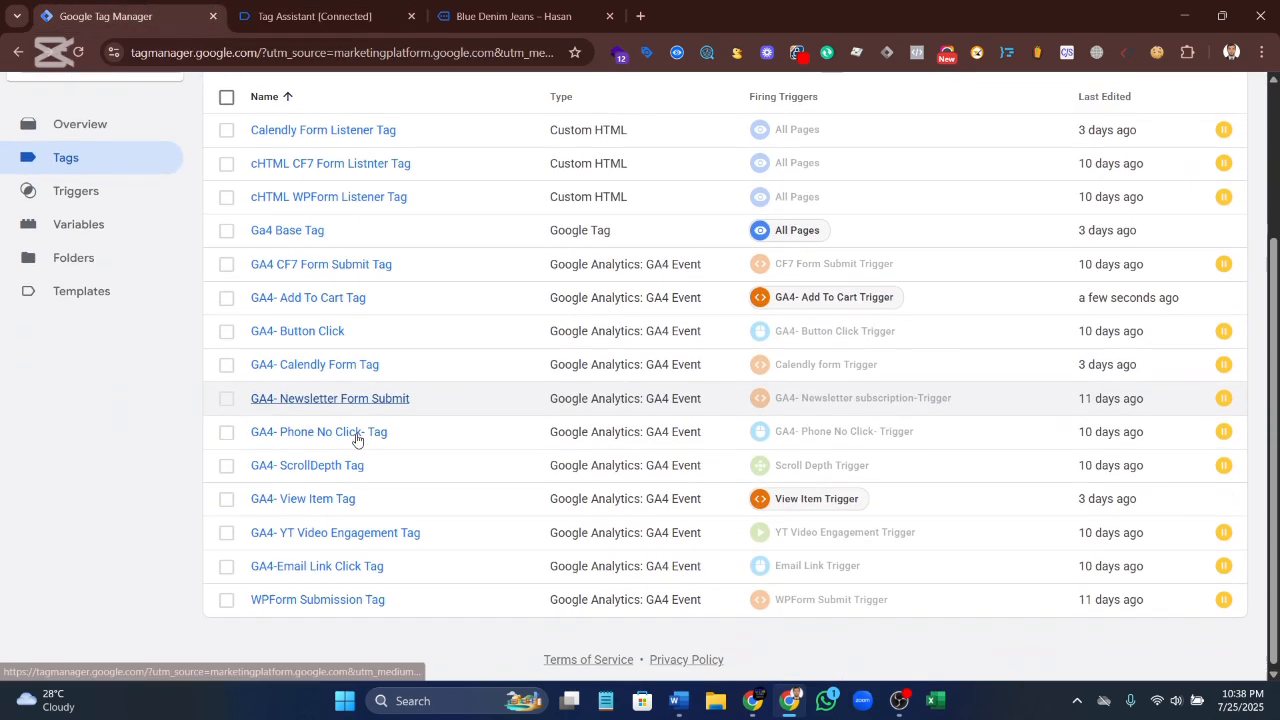
click(679, 700)
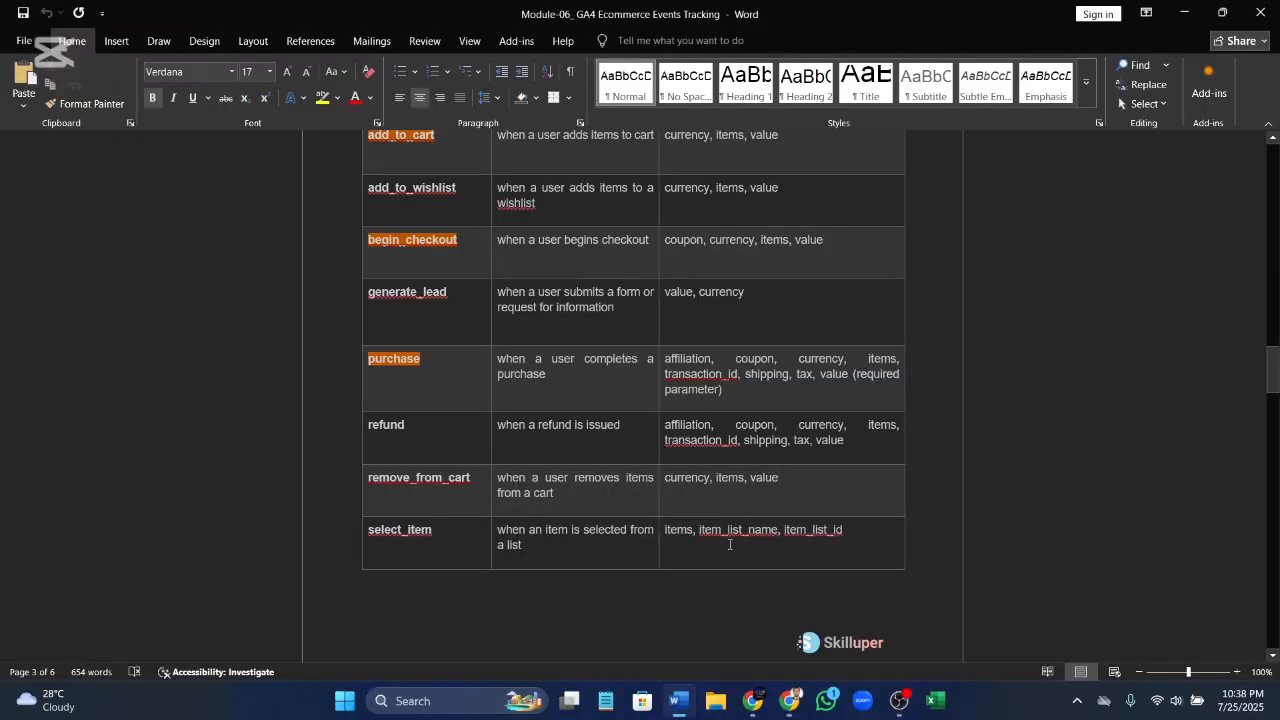
scroll(420, 385, up, 2)
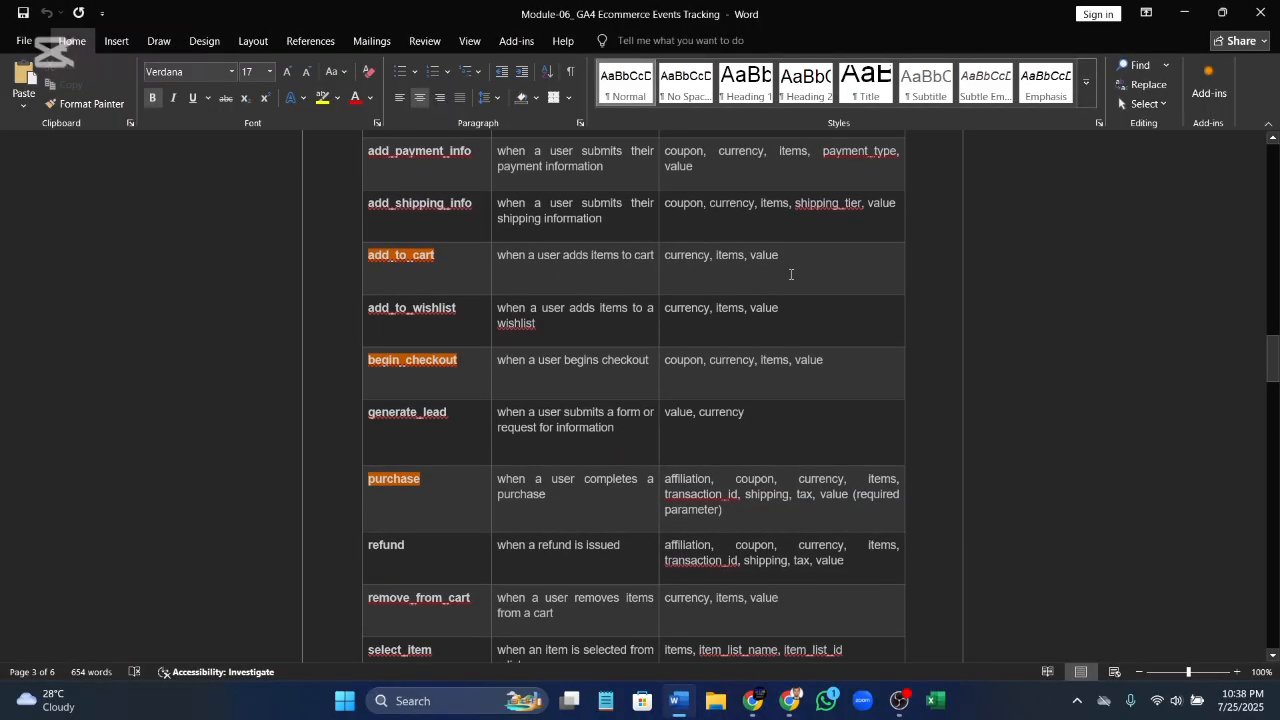
drag(790, 260, 646, 260)
click(718, 258)
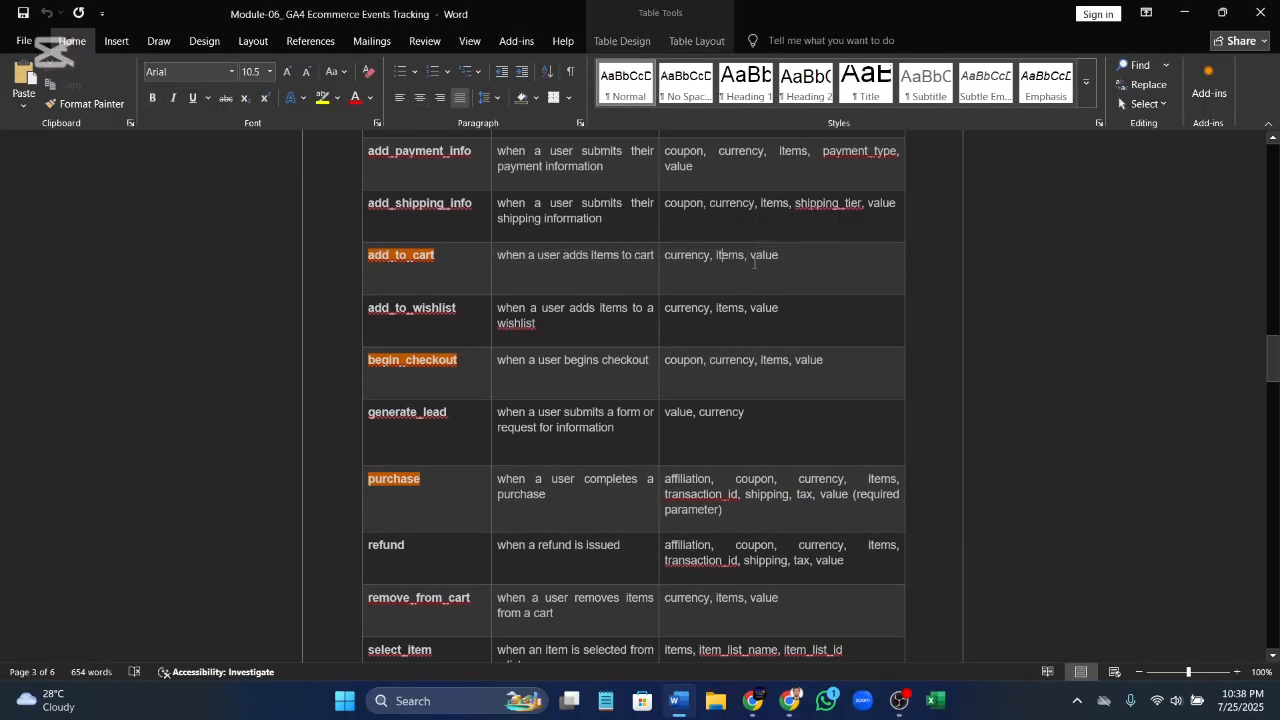
scroll(838, 381, up, 12)
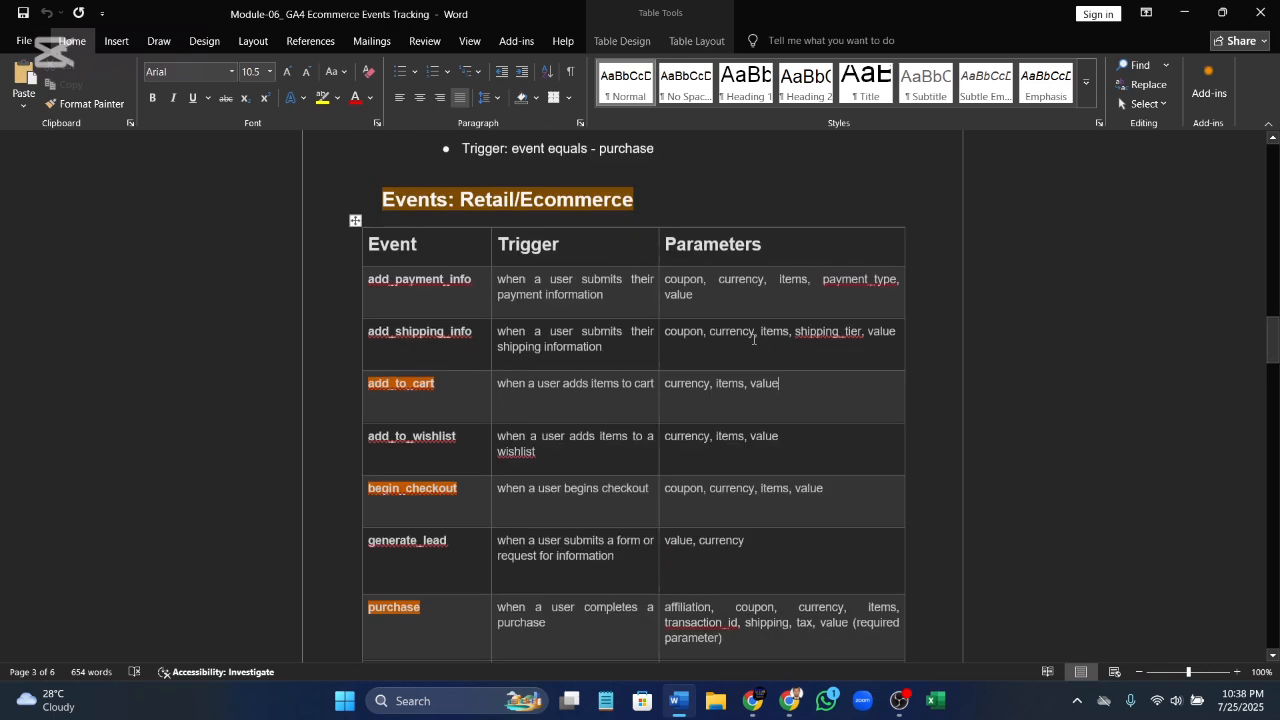
scroll(703, 342, down, 15)
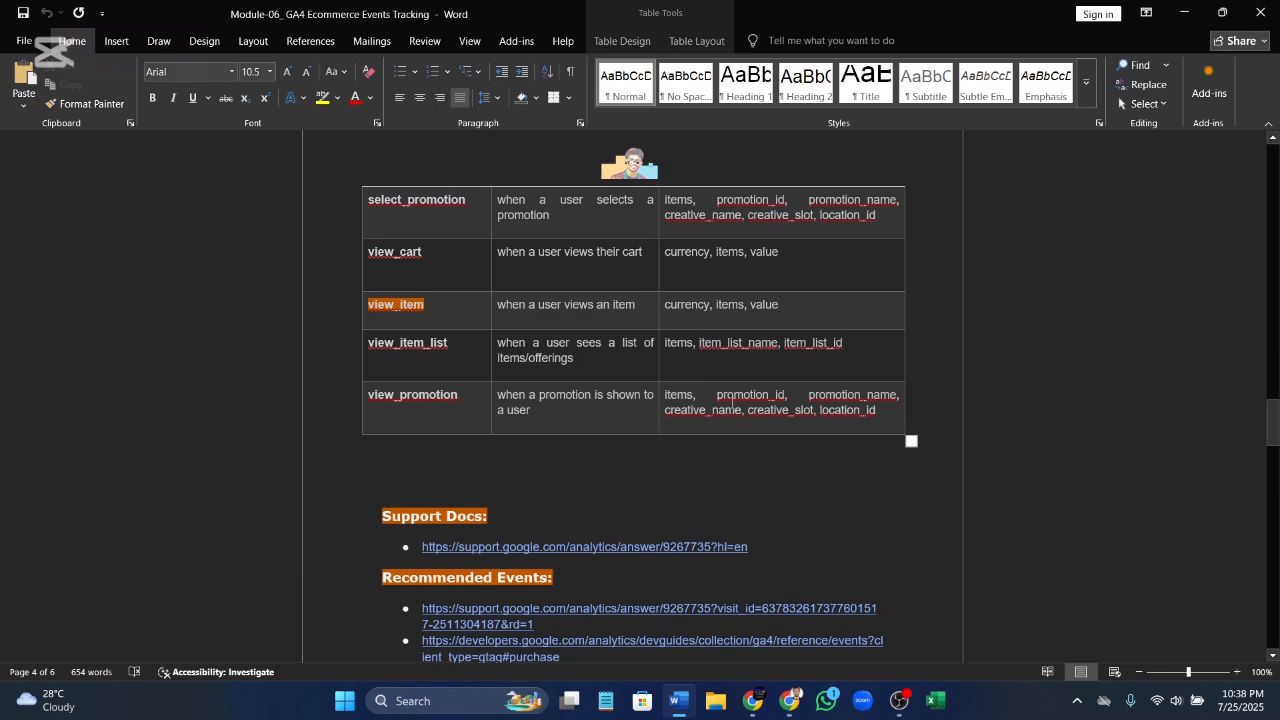
scroll(1041, 349, up, 2)
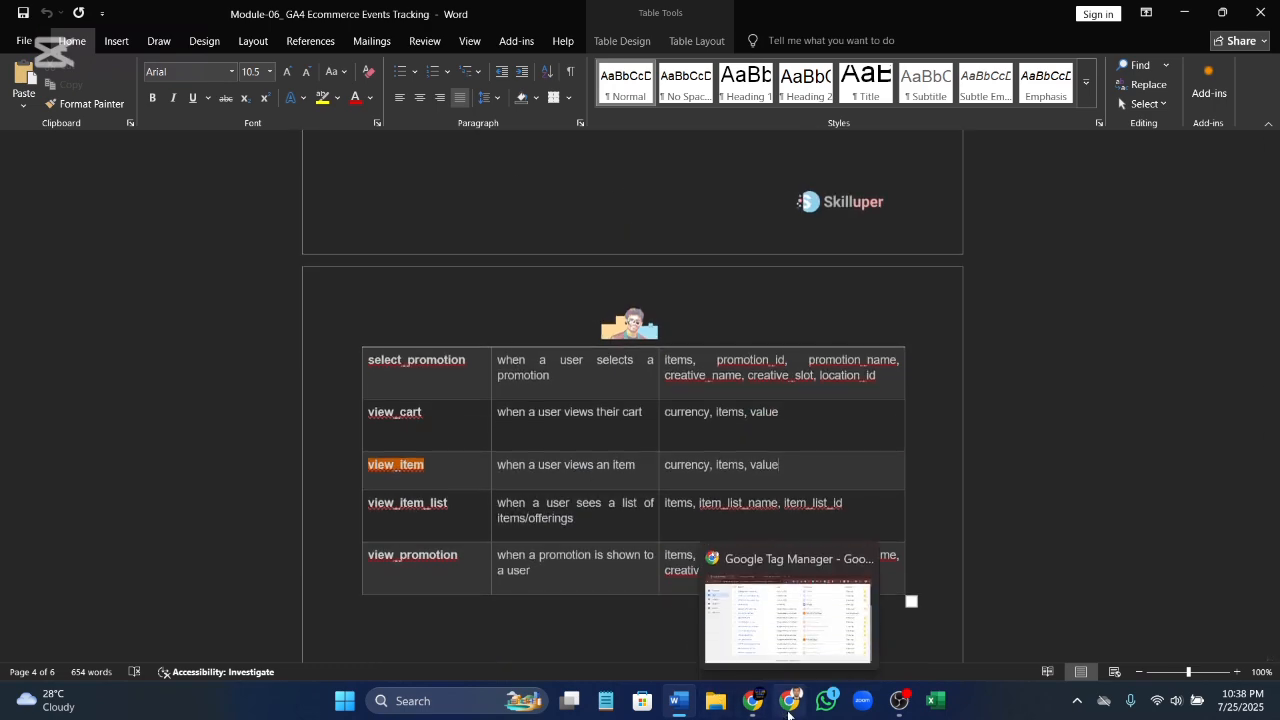
Return to Tag Manager in Chrome, open GA4- Add To Cart Tag for editing and add three empty event parameter rows
click(785, 705)
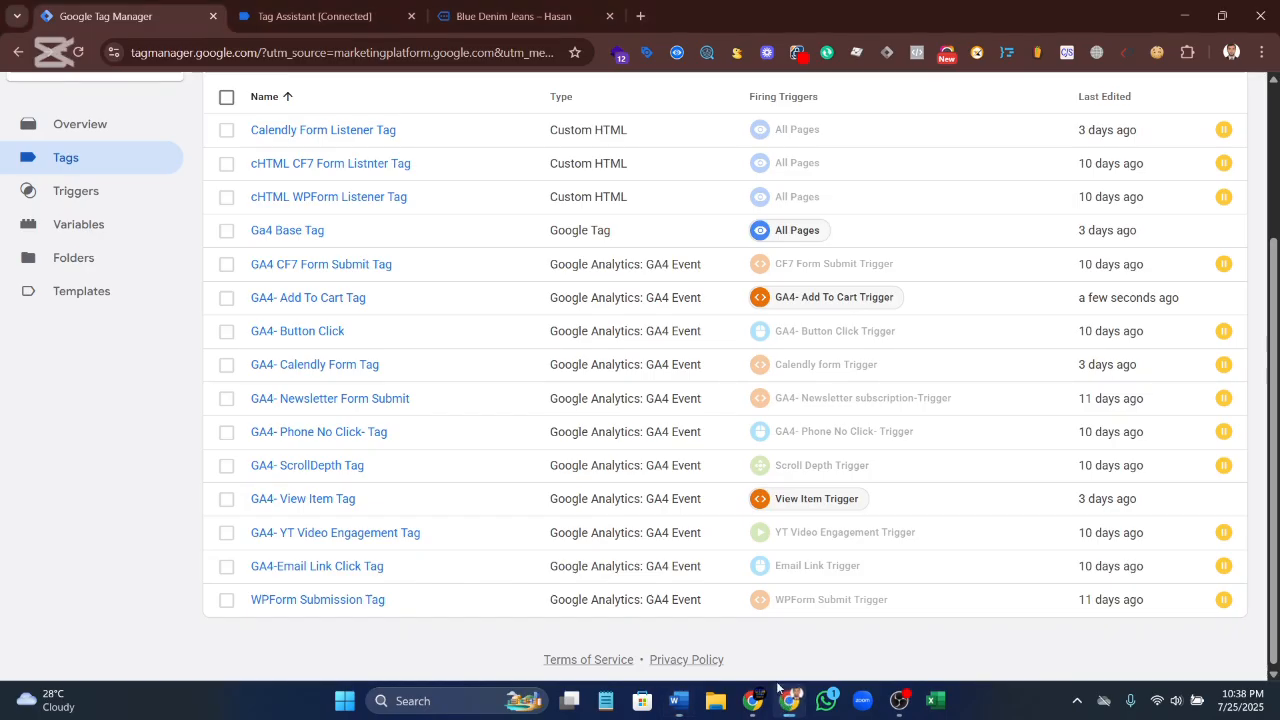
click(294, 323)
click(308, 298)
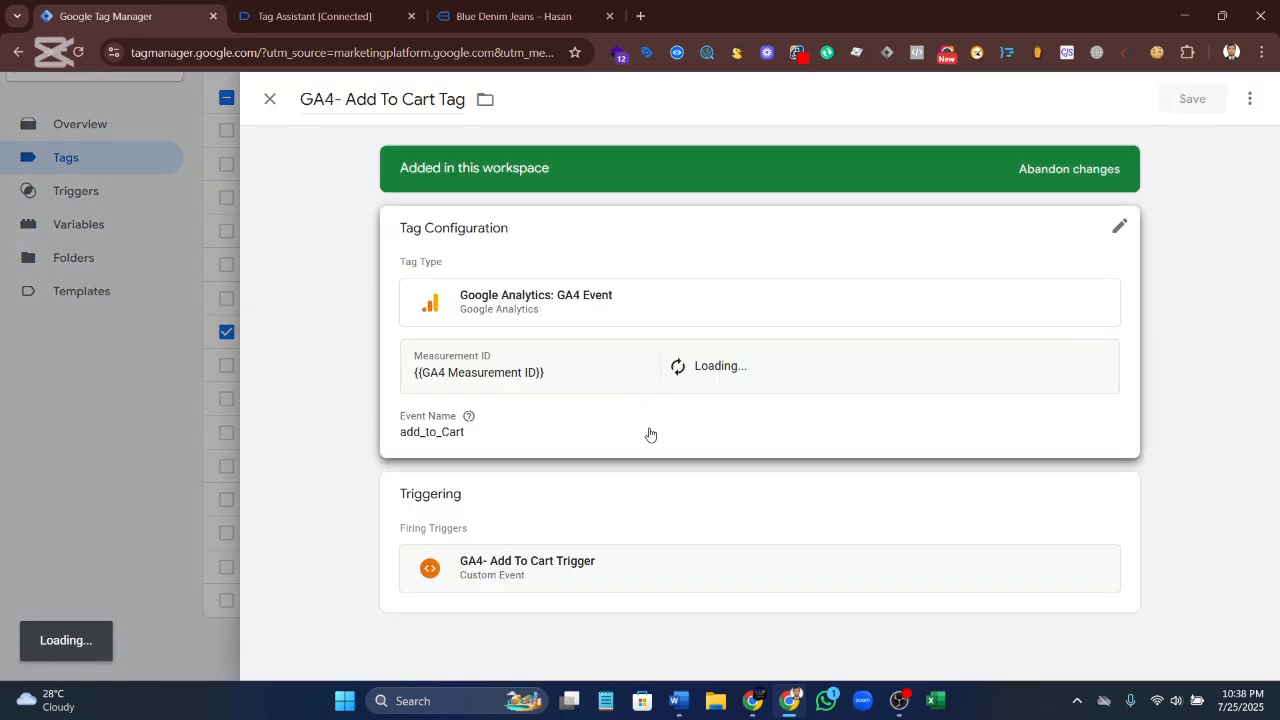
click(650, 434)
scroll(600, 400, down, 2)
click(557, 340)
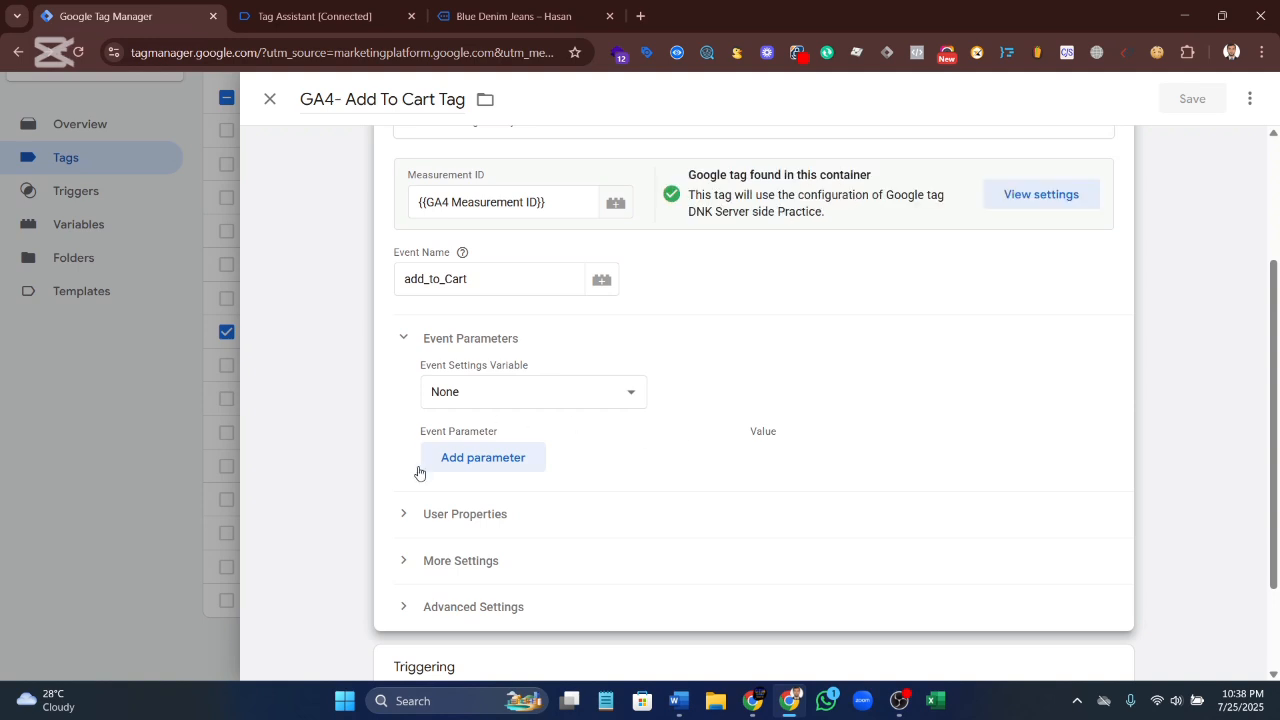
scroll(597, 451, down, 2)
click(481, 330)
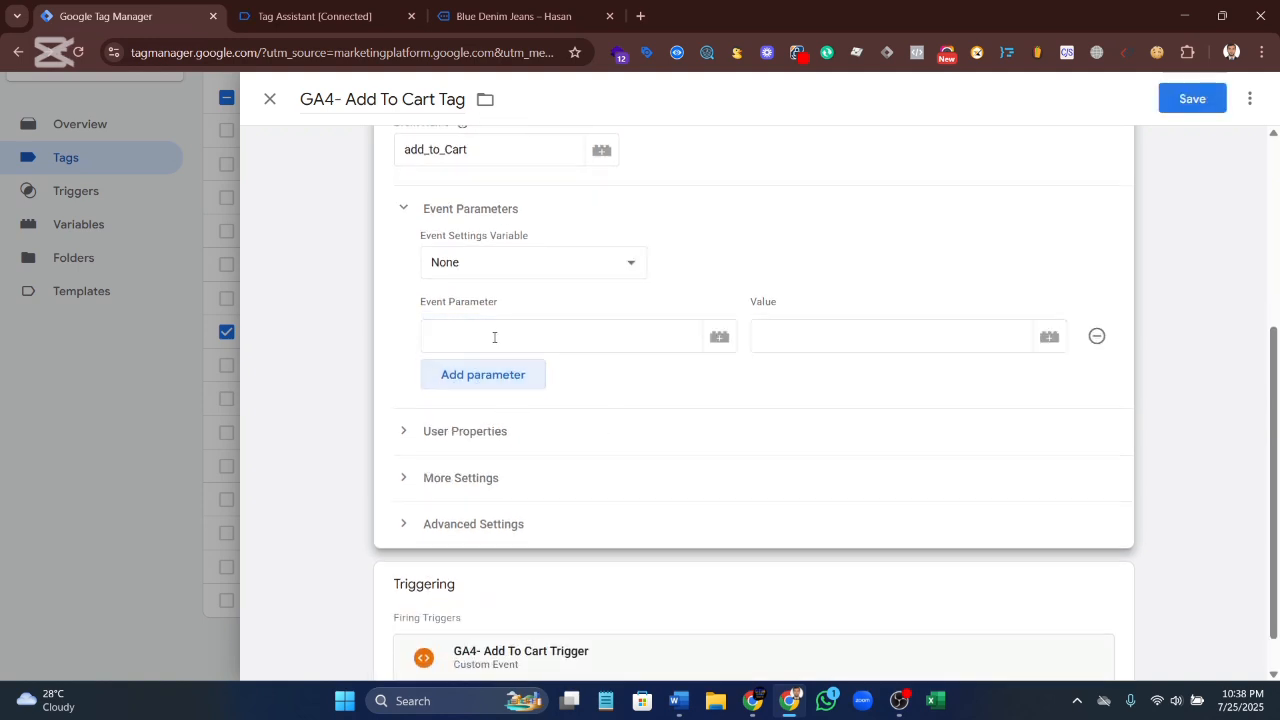
click(462, 373)
click(528, 421)
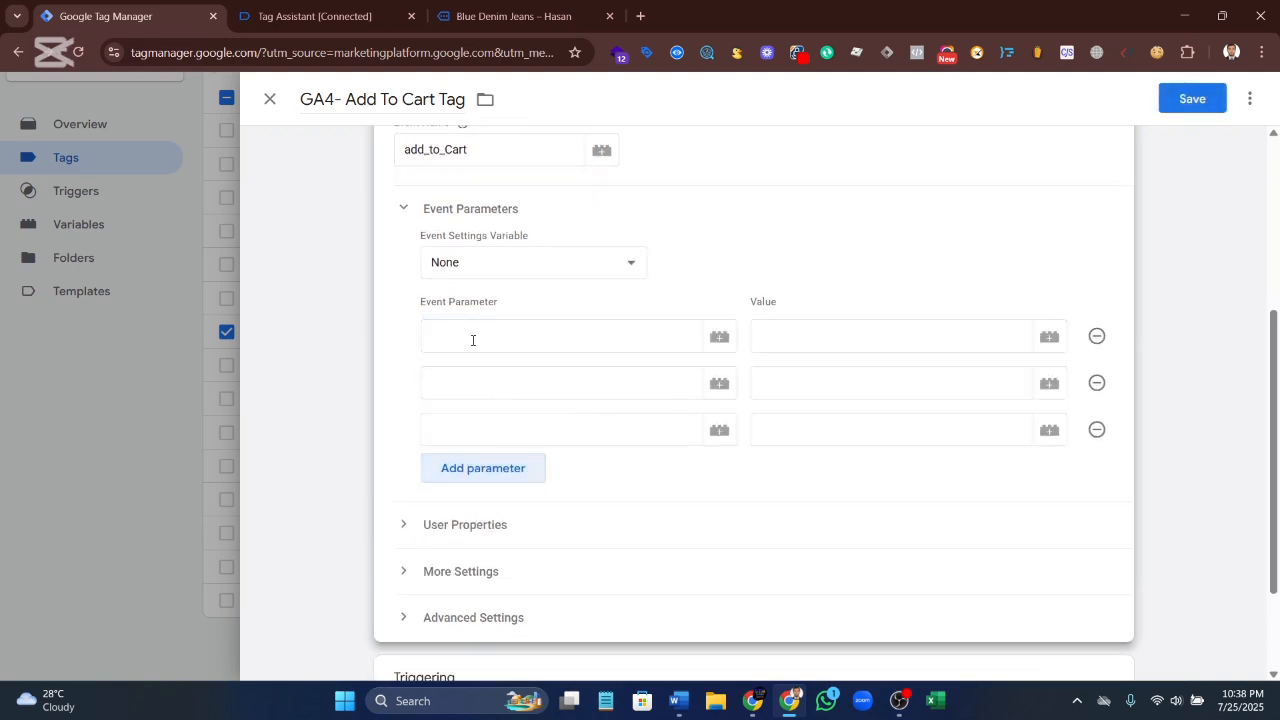
Copy currency from the add_to_cart row of the Word document into the tag's first event parameter name
click(471, 337)
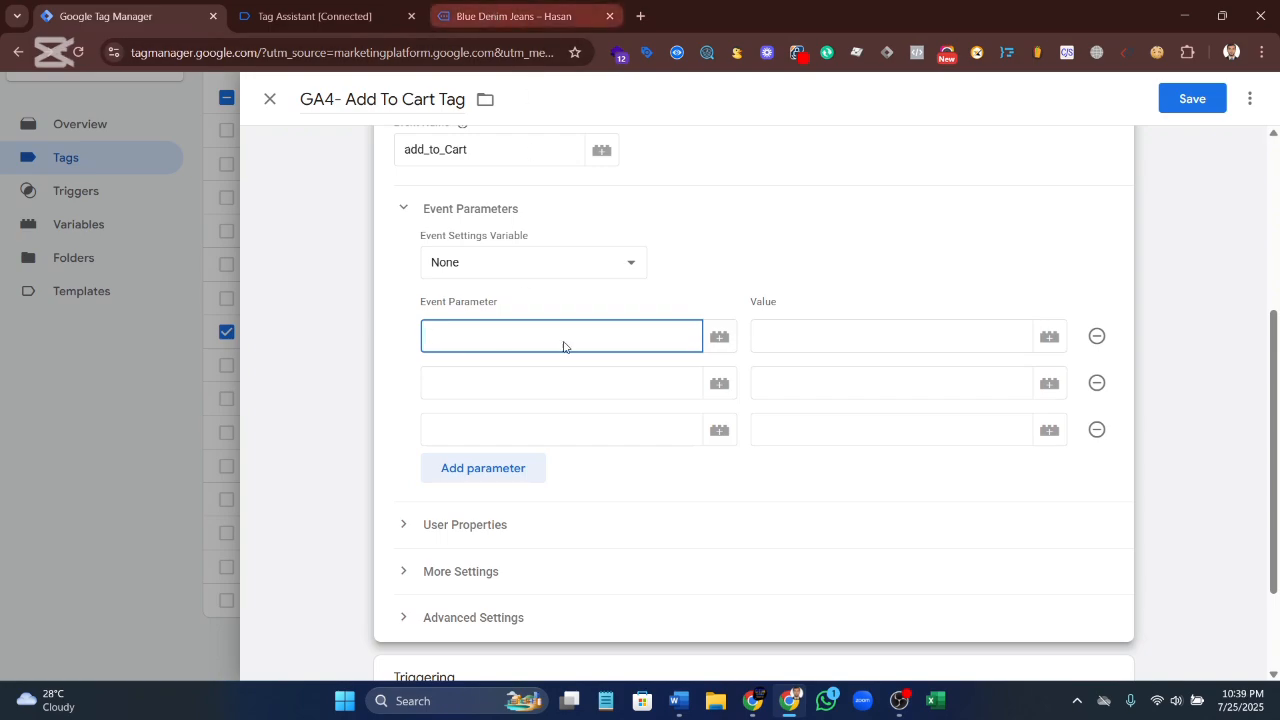
click(682, 697)
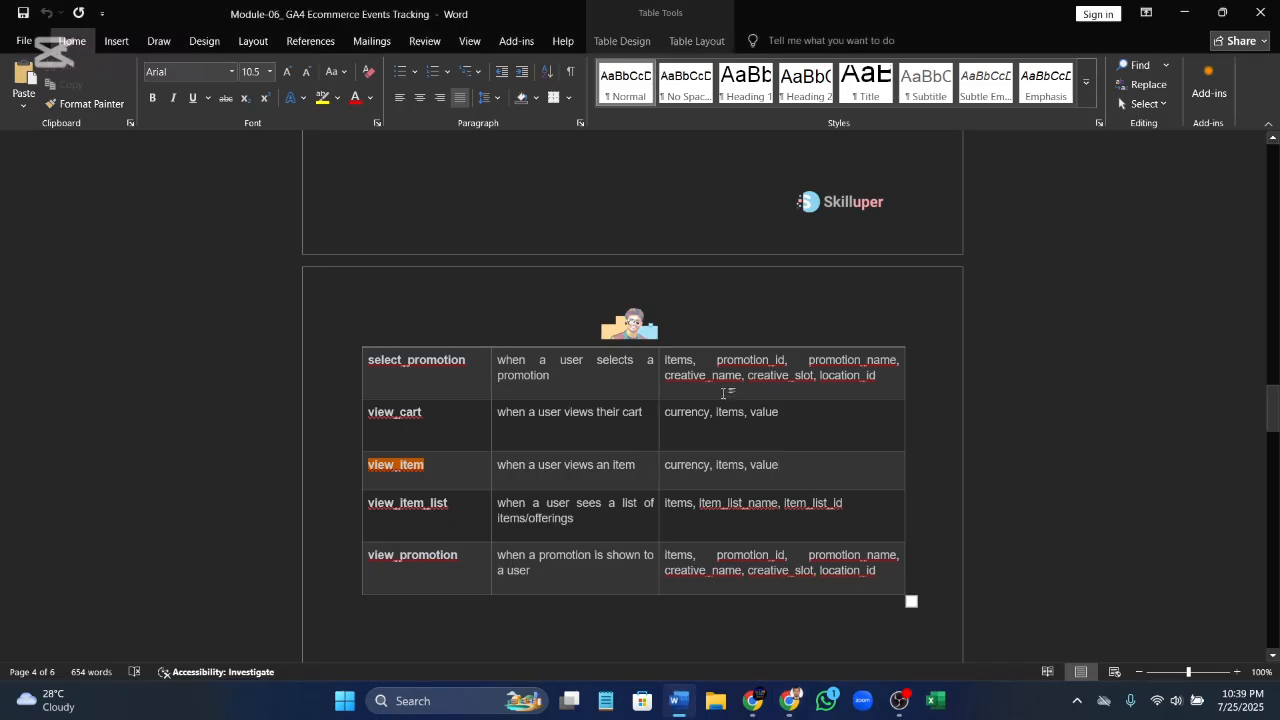
scroll(457, 242, up, 10)
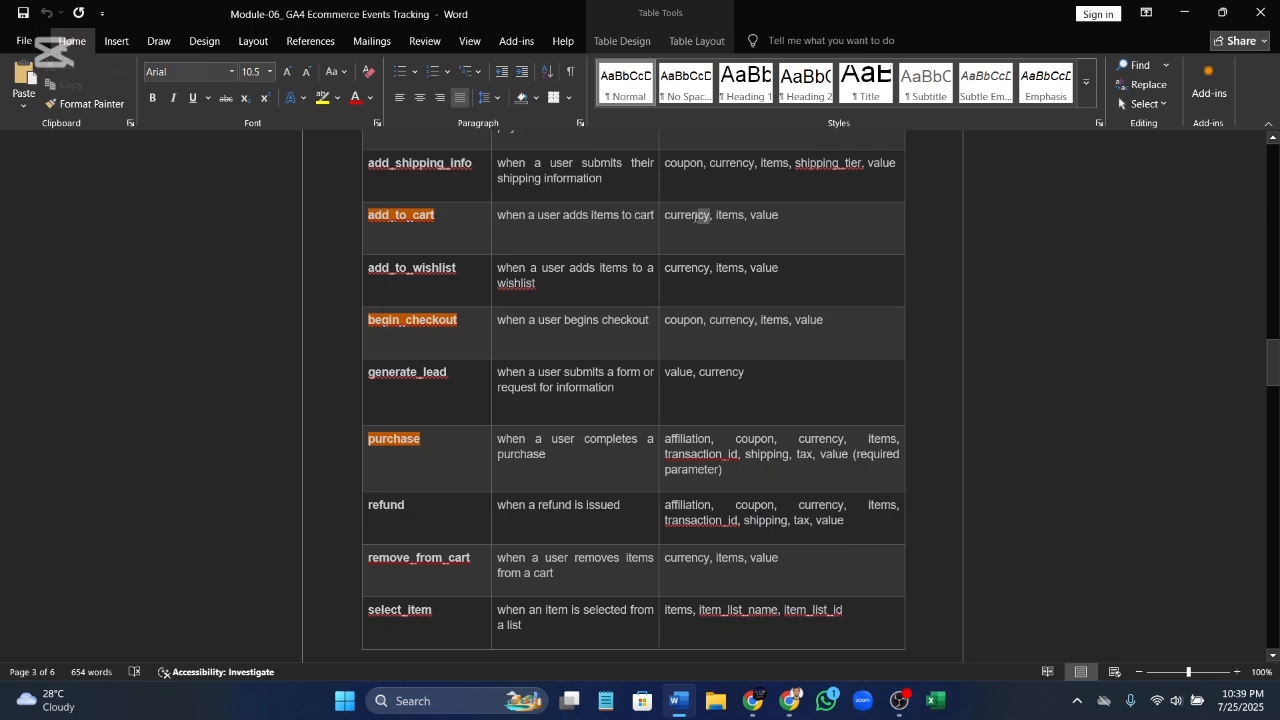
drag(678, 216, 664, 216)
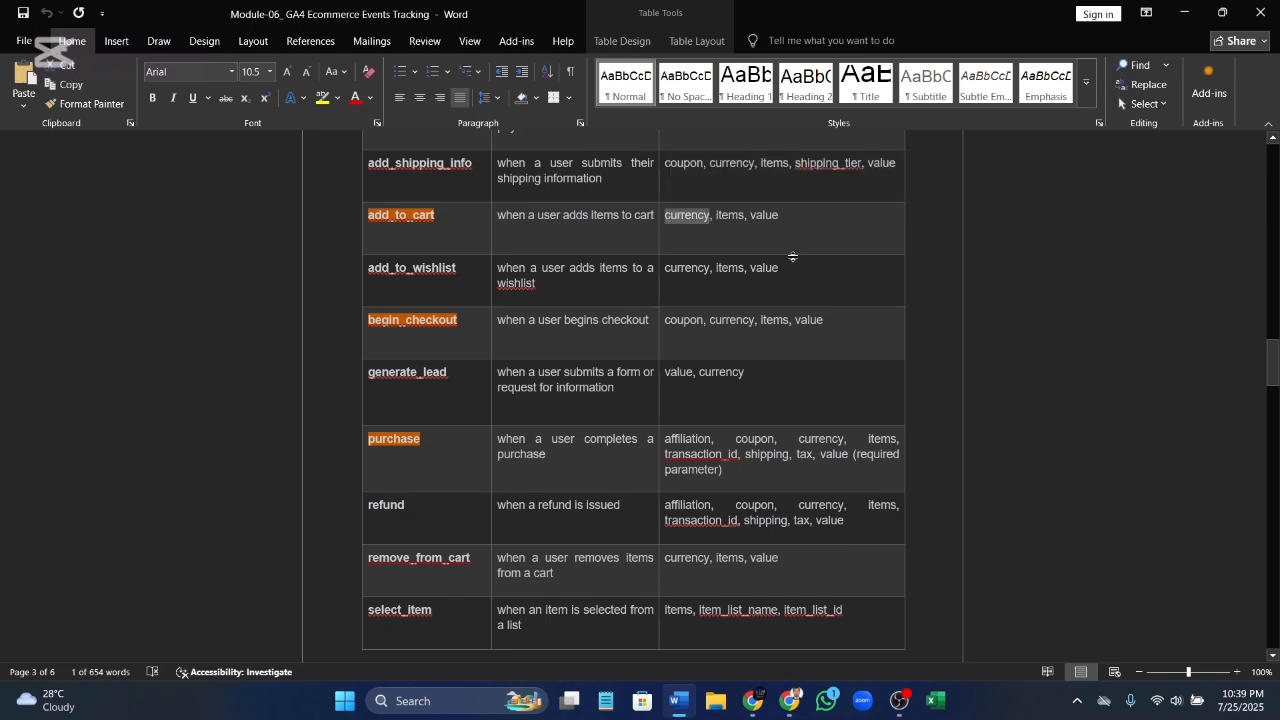
key(ctrl+c)
click(778, 708)
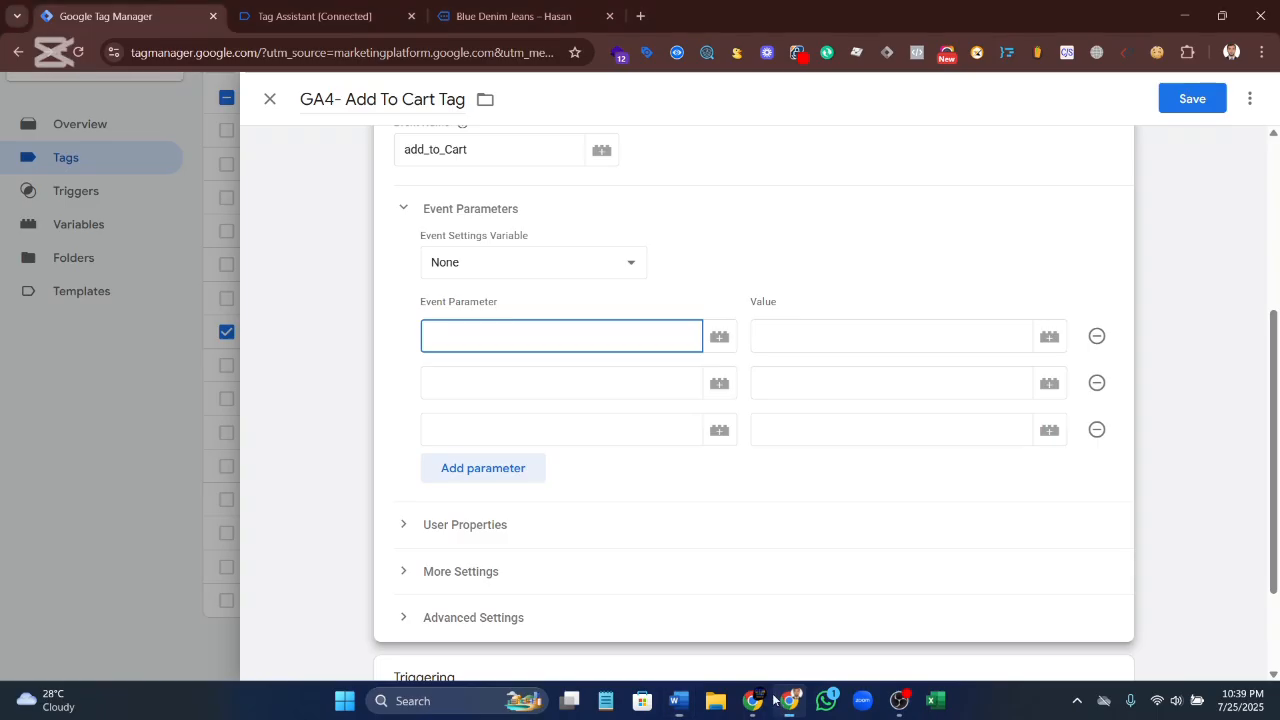
key(ctrl+v)
Copy items from the add_to_cart row of the Word document into the tag's second event parameter name
click(494, 374)
click(518, 400)
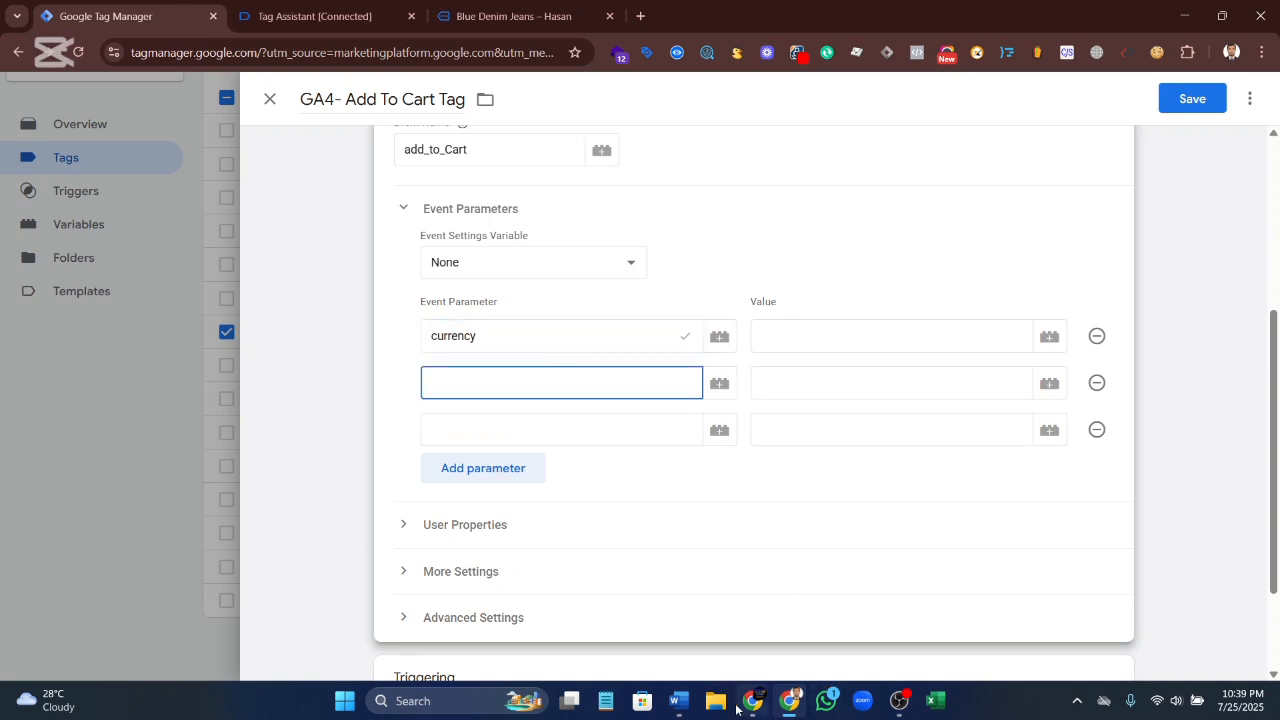
click(678, 702)
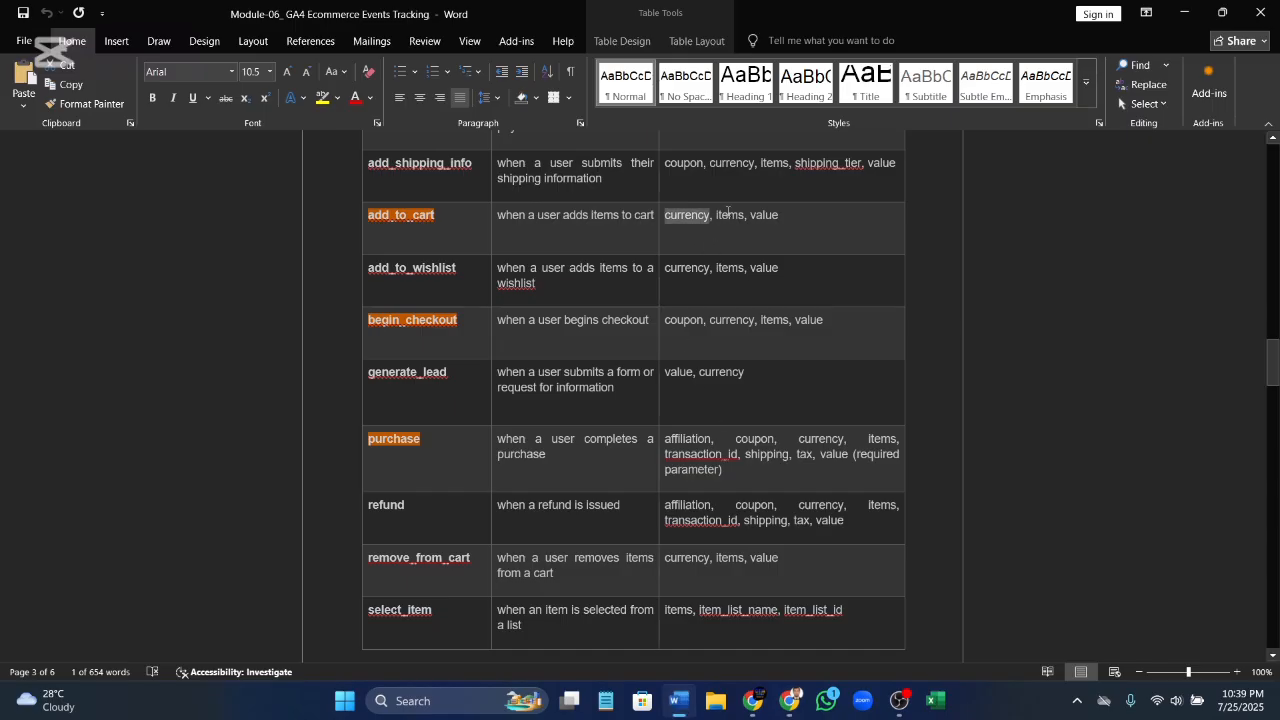
drag(716, 215, 746, 215)
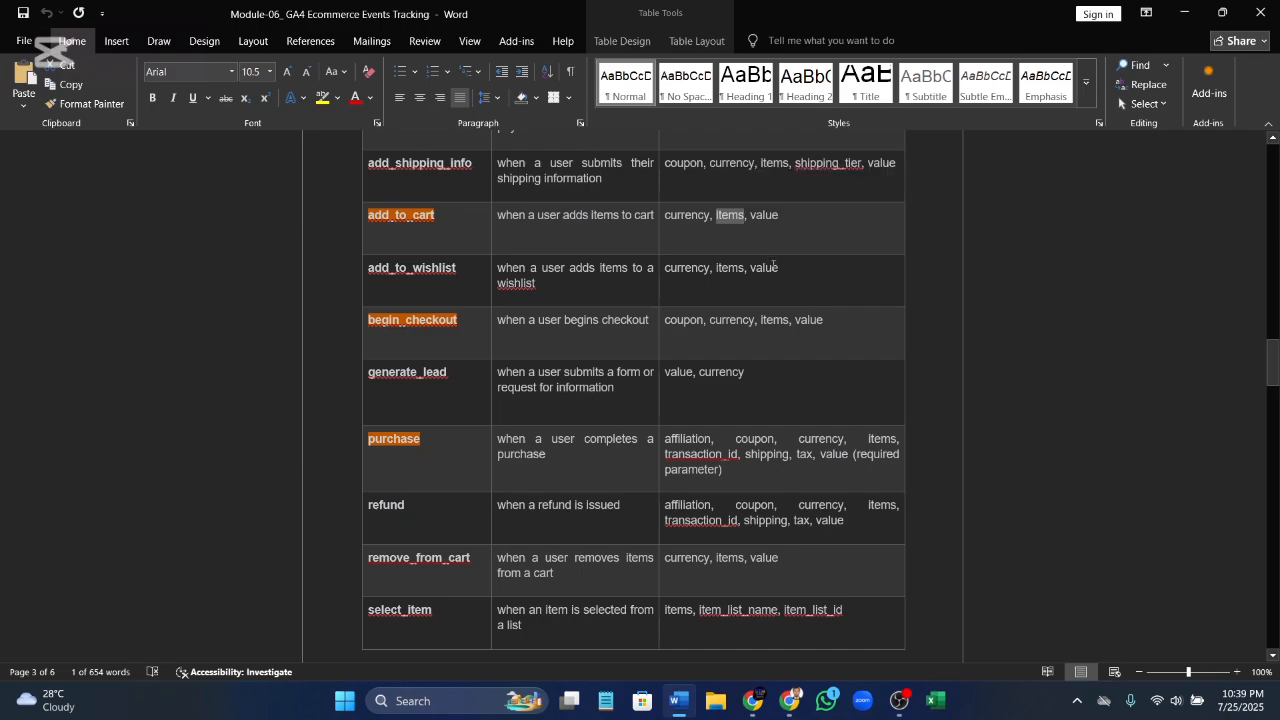
click(790, 700)
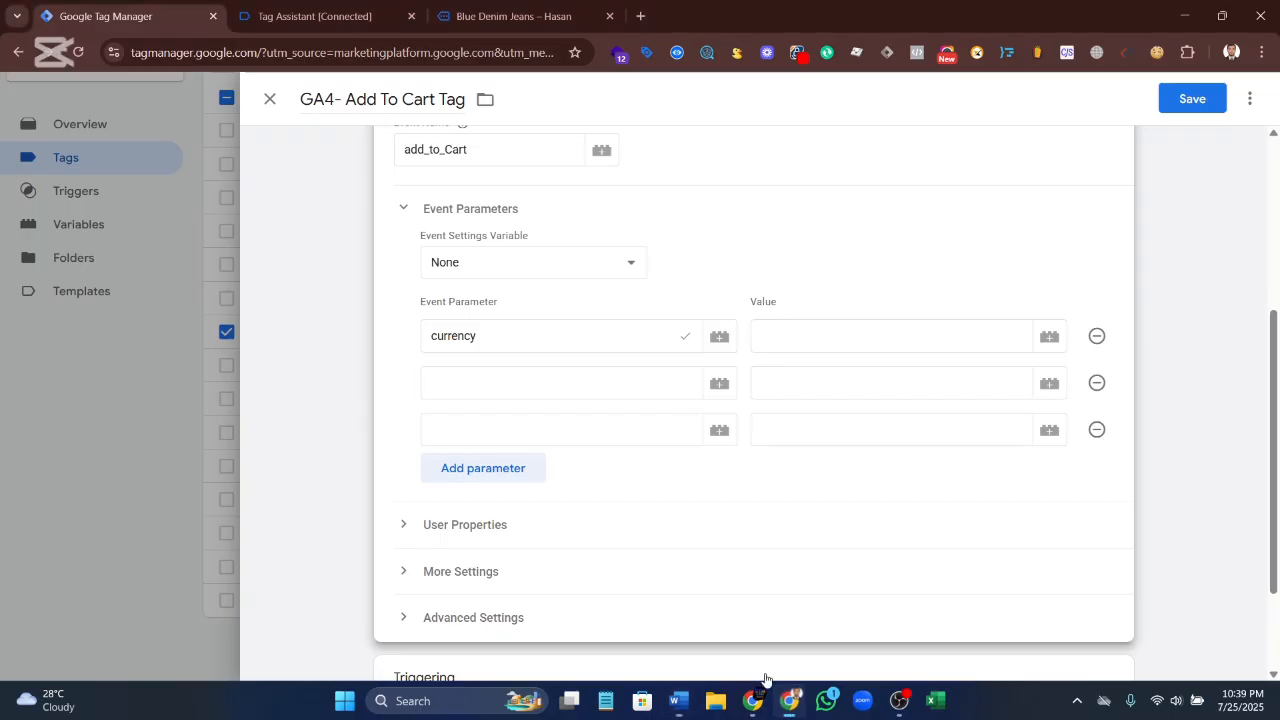
key(ctrl+v)
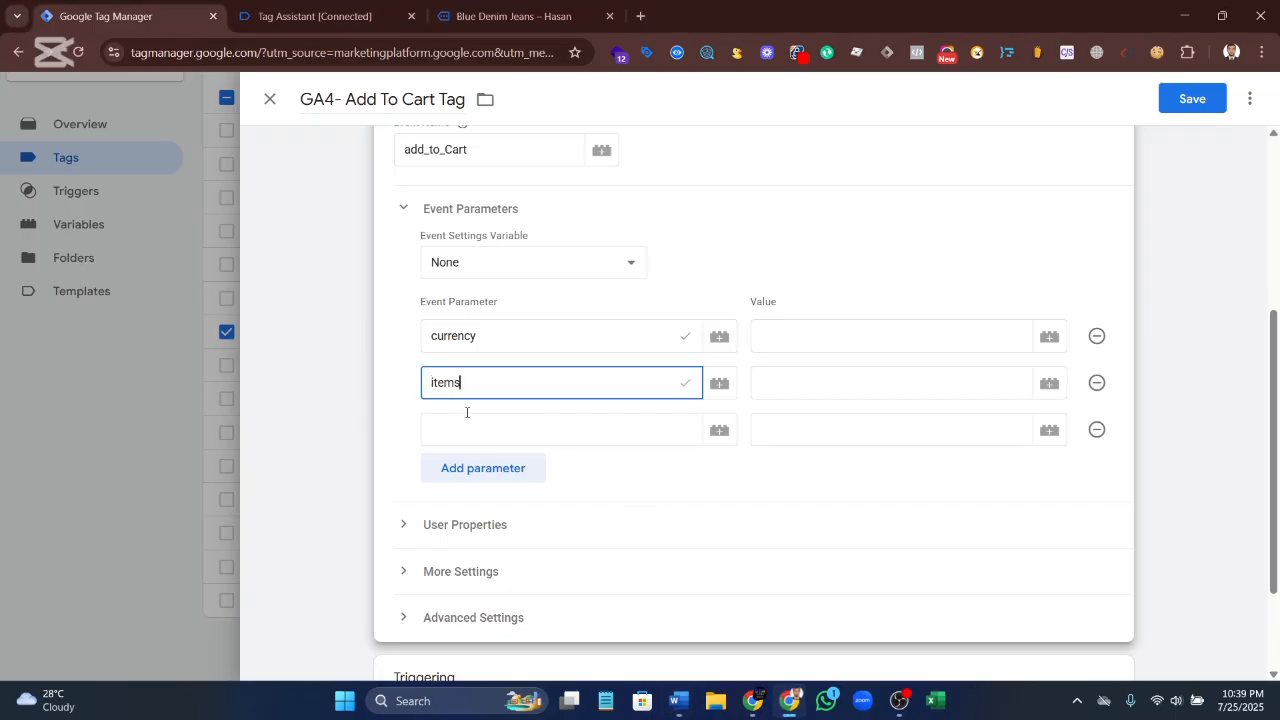
Copy value from the add_to_cart row of the Word document for the tag's third event parameter name
click(478, 420)
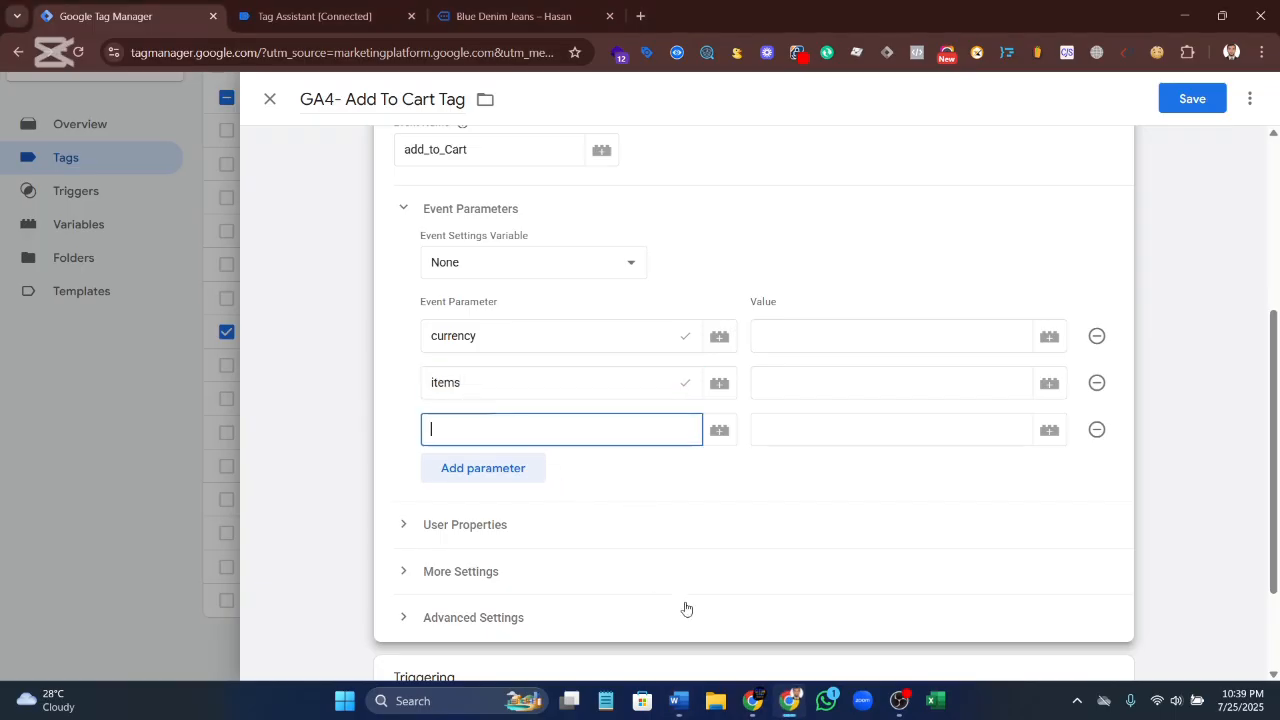
click(679, 700)
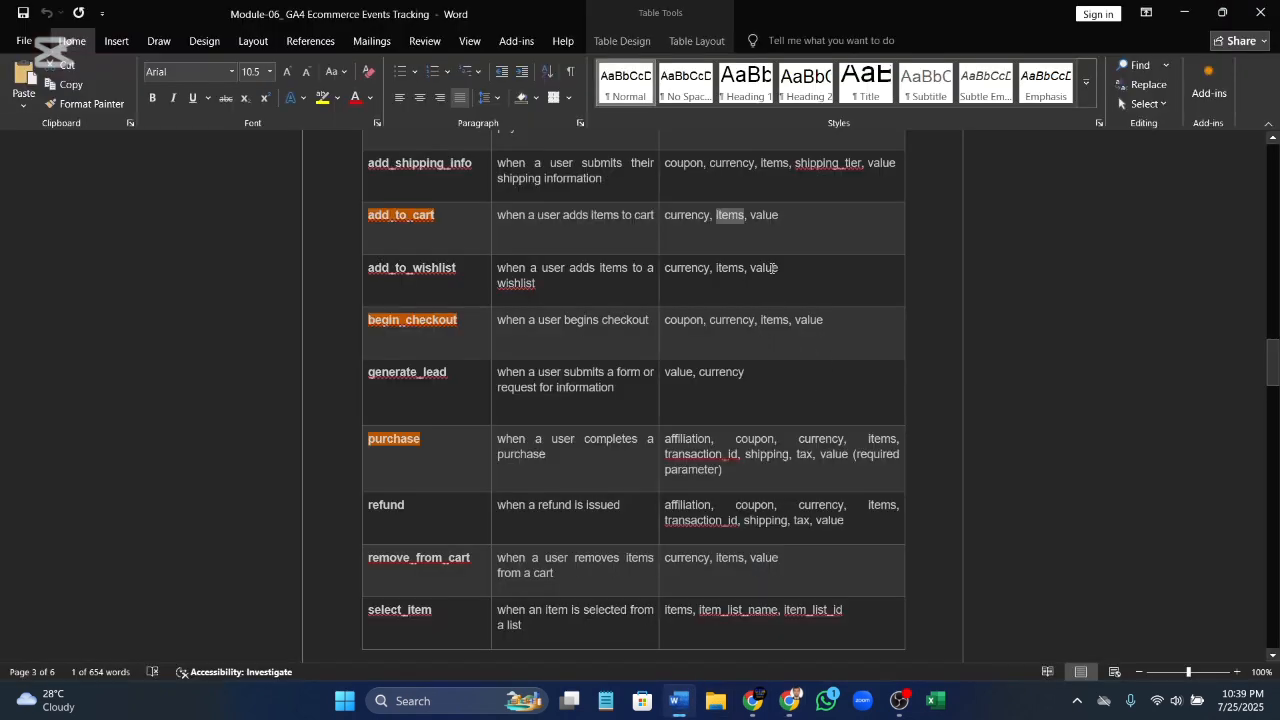
double_click(770, 268)
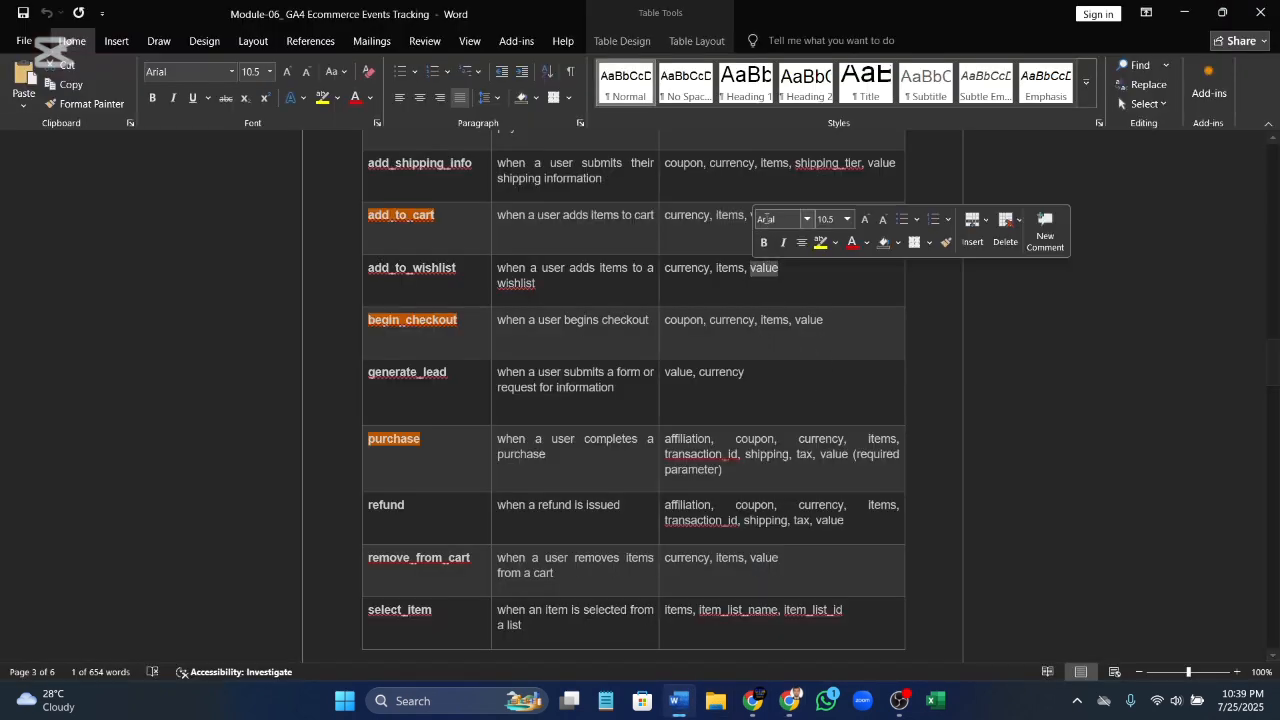
click(712, 238)
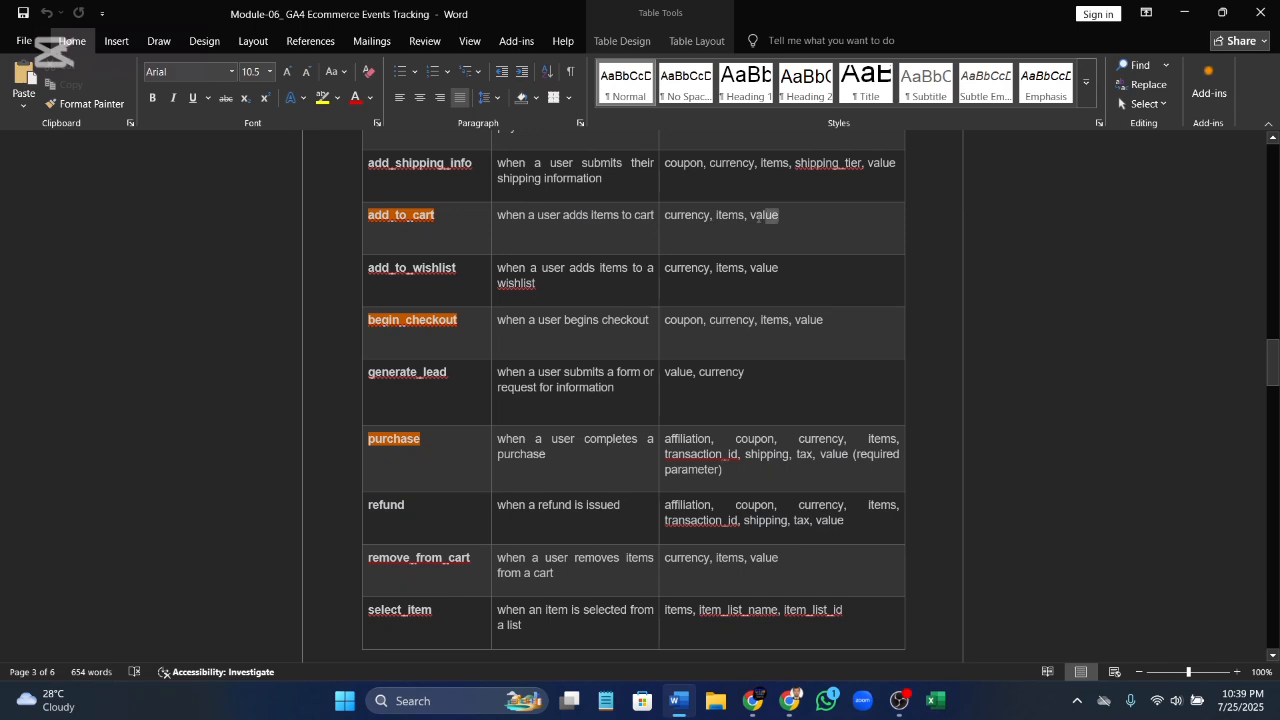
drag(766, 215, 750, 215)
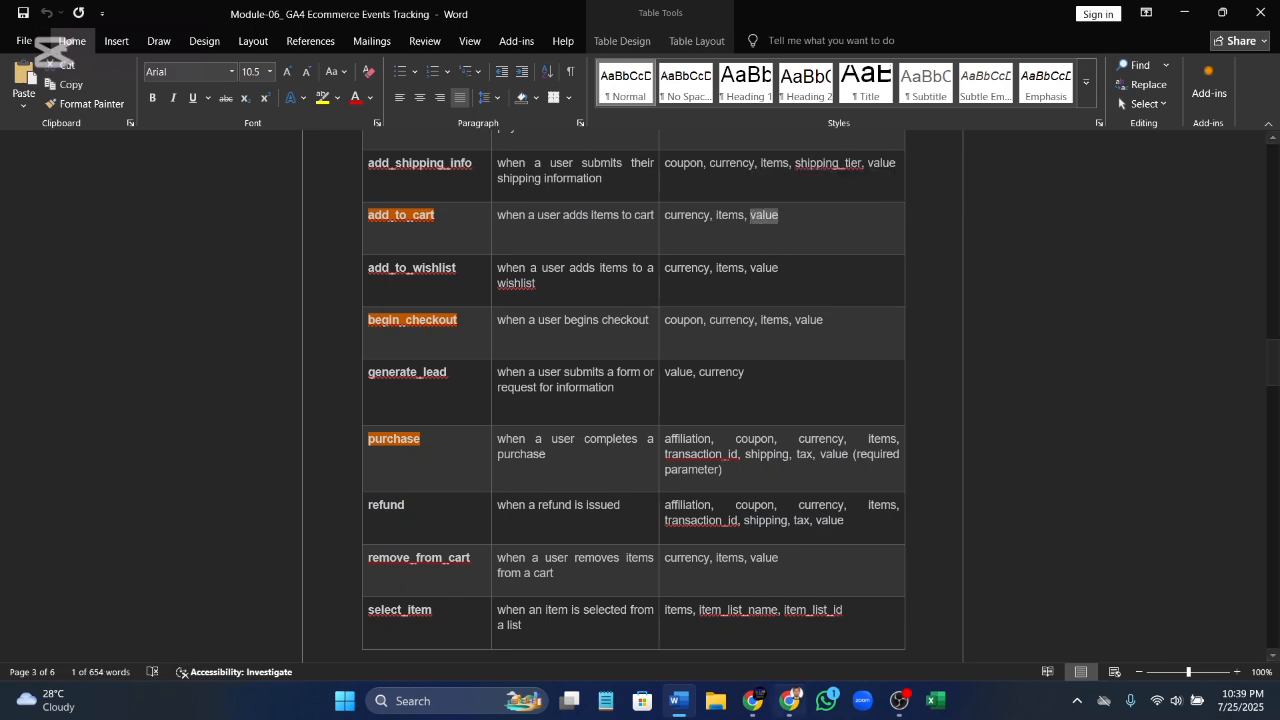
Switch to Google Tag Manager and assign dlv- Currency Variable as the value of the currency parameter in GA4- Add To Cart Tag
click(788, 706)
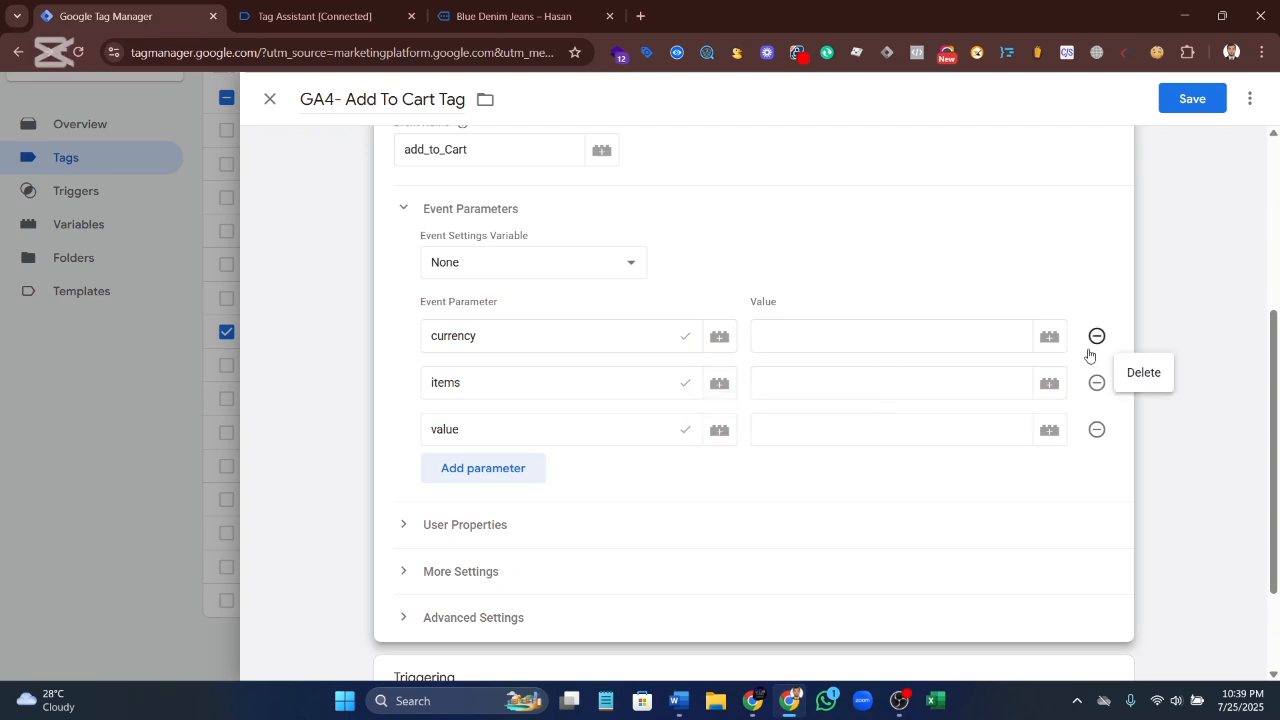
click(1046, 349)
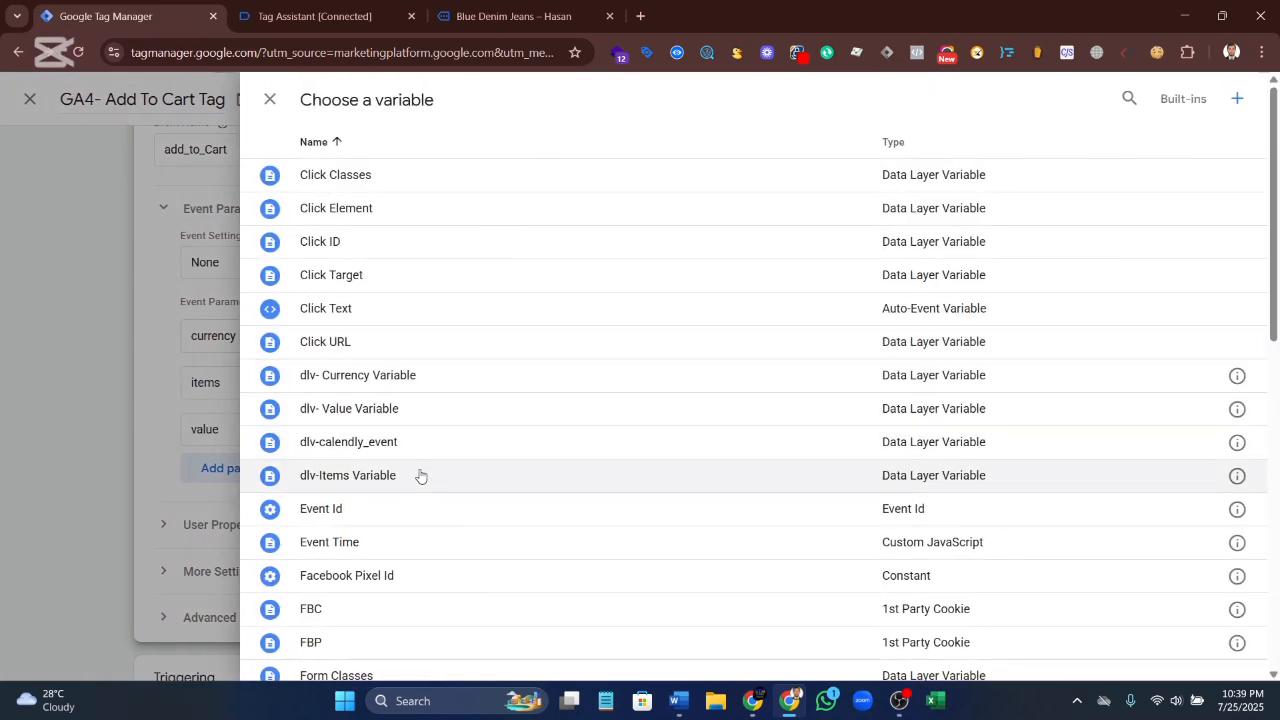
scroll(402, 500, down, 6)
scroll(408, 505, down, 1)
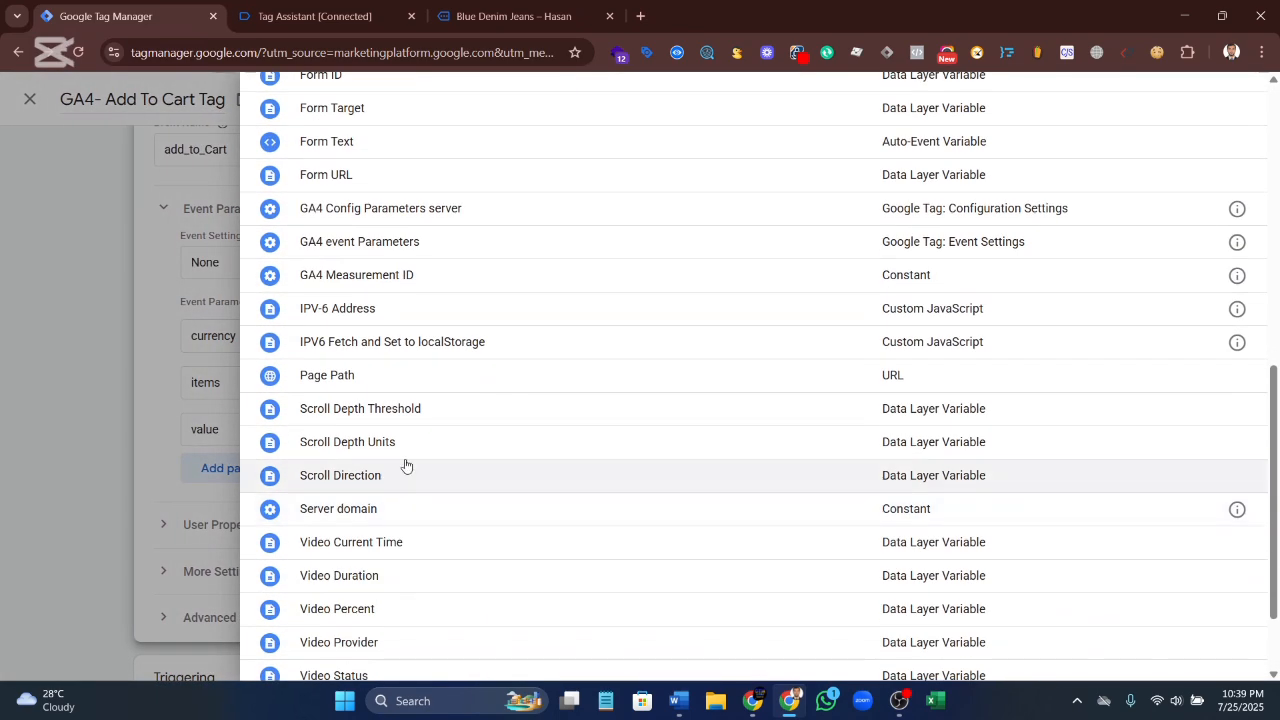
scroll(405, 465, down, 1)
scroll(403, 586, up, 10)
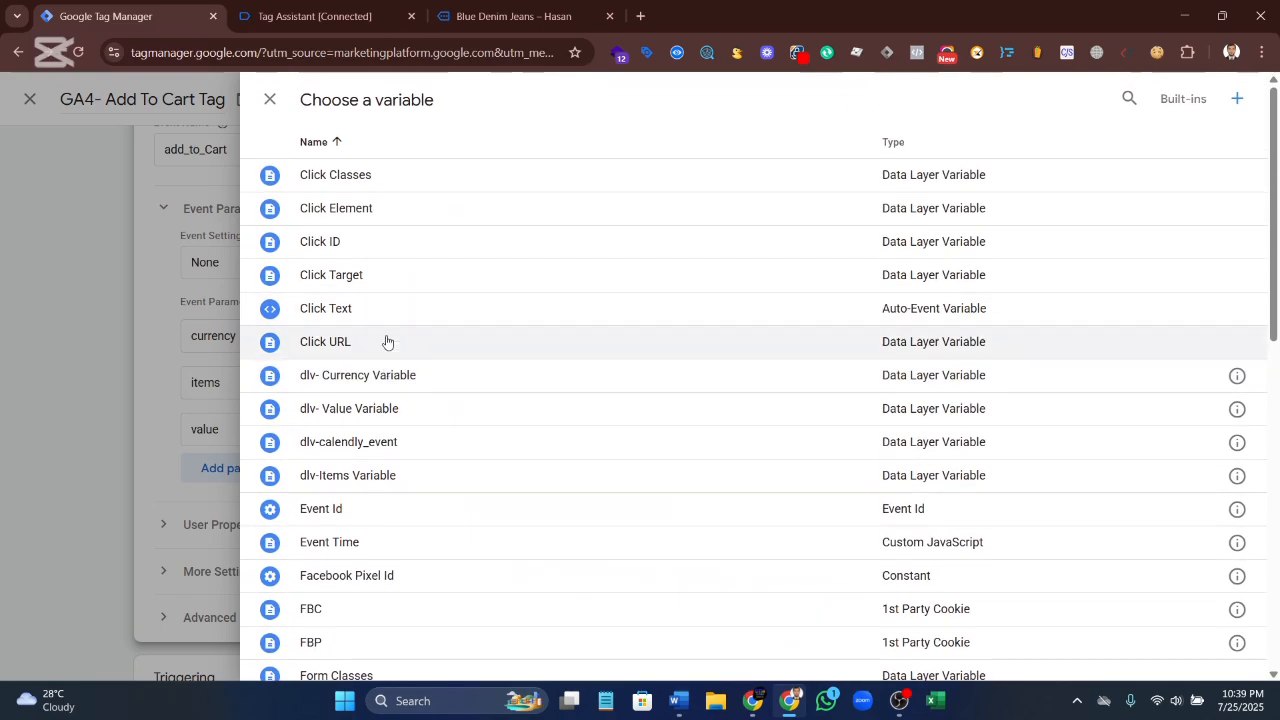
scroll(400, 370, down, 4)
scroll(408, 395, down, 2)
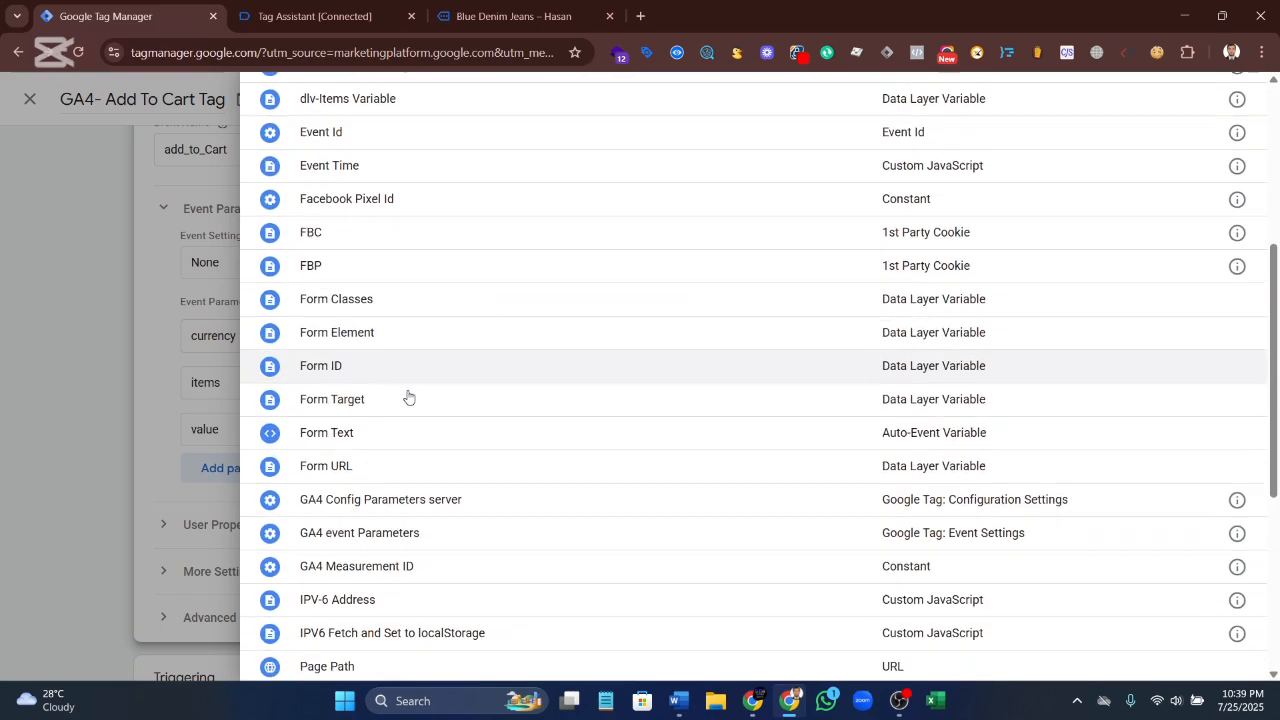
scroll(403, 400, down, 2)
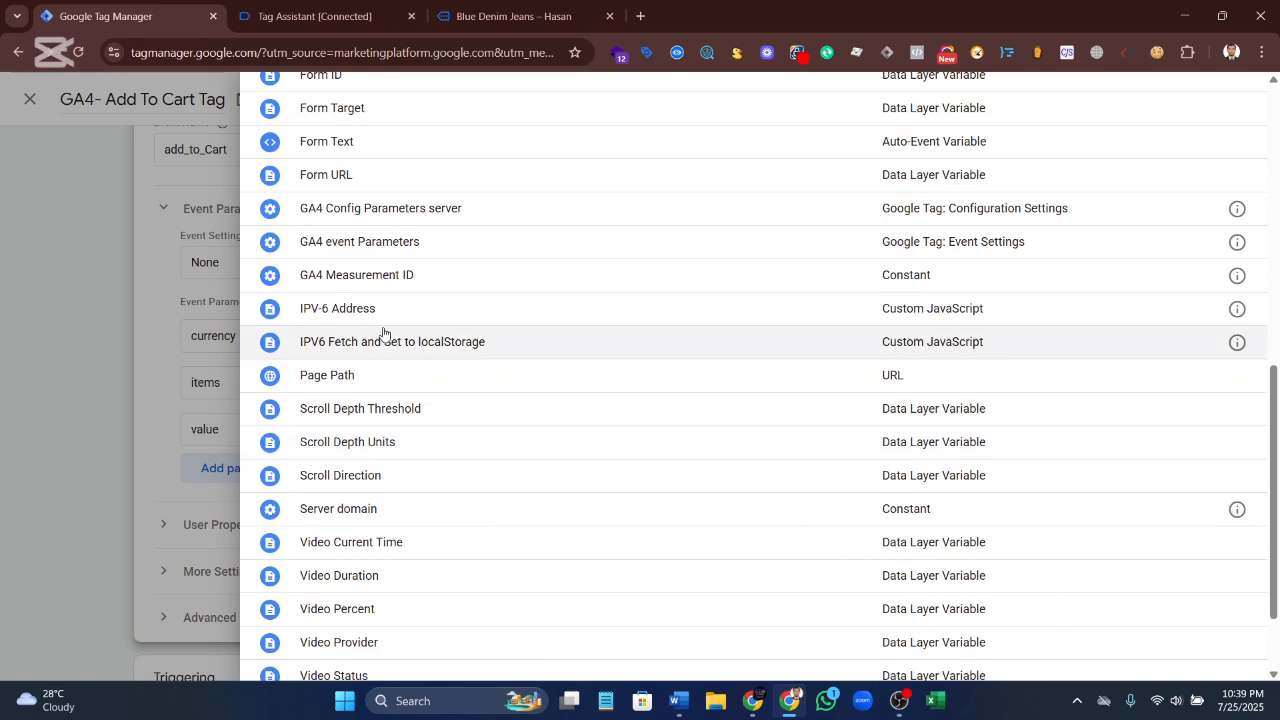
scroll(383, 400, down, 2)
scroll(375, 460, up, 6)
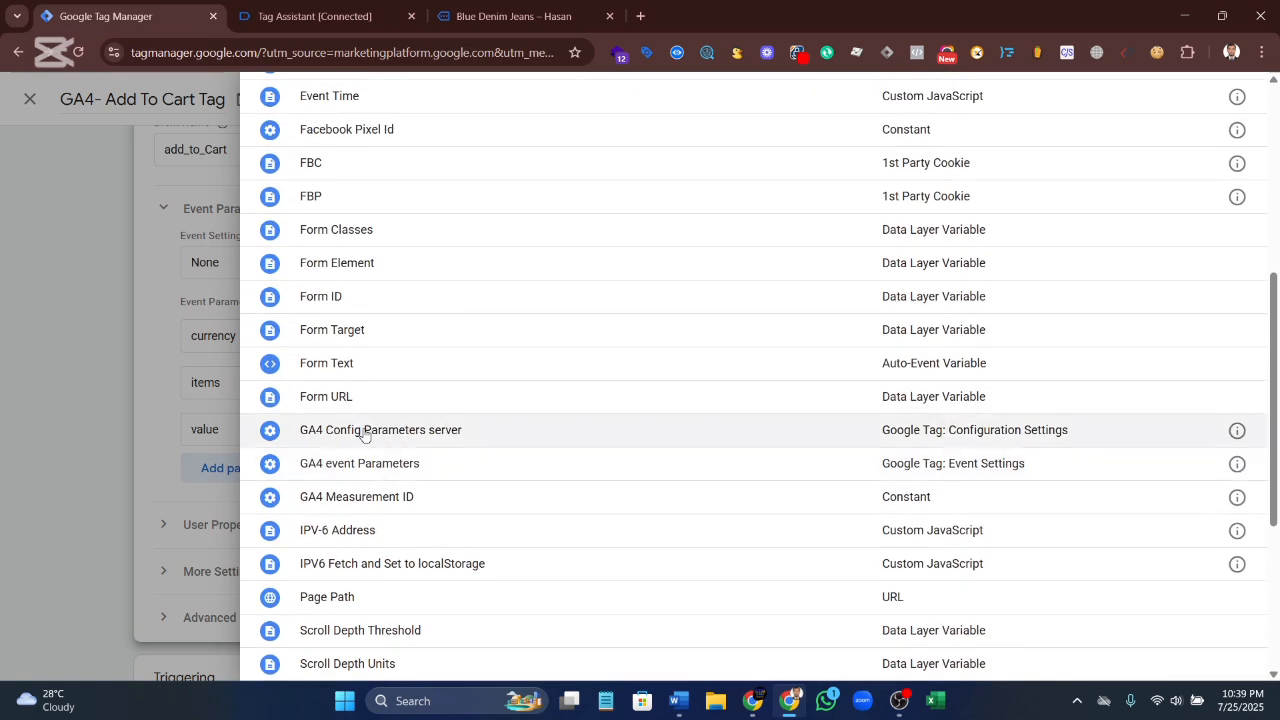
scroll(350, 310, up, 6)
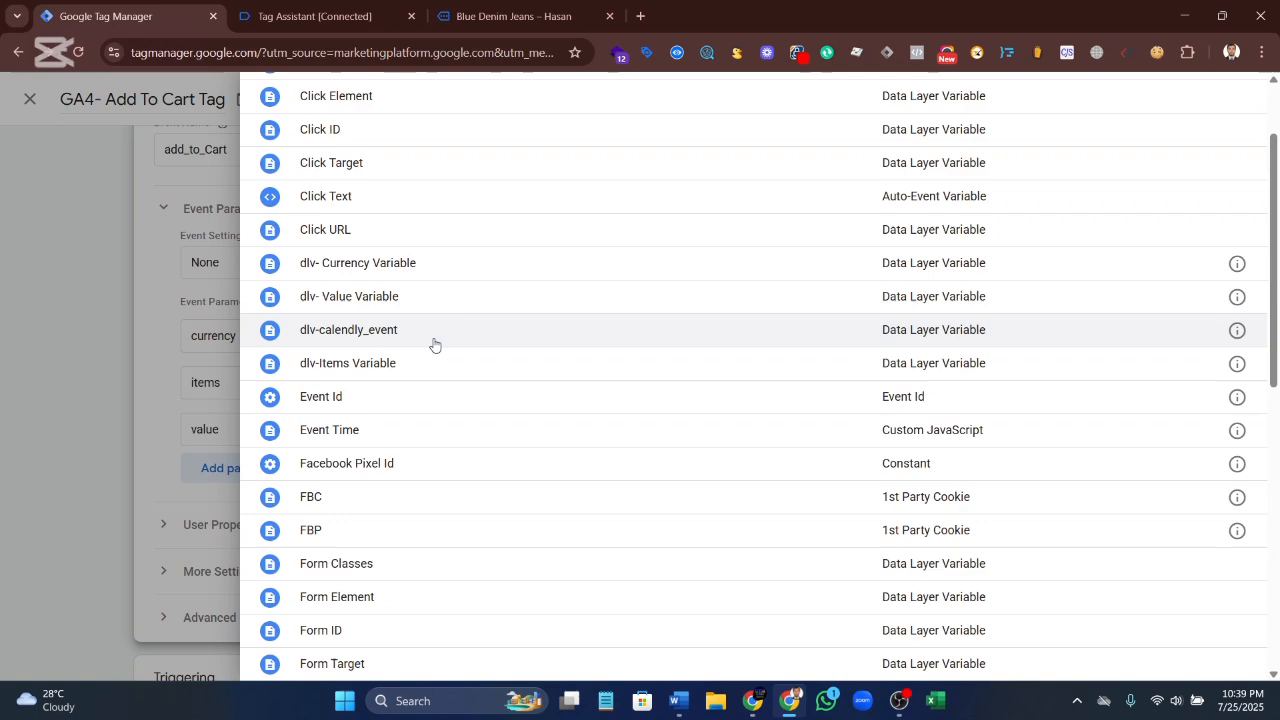
click(391, 266)
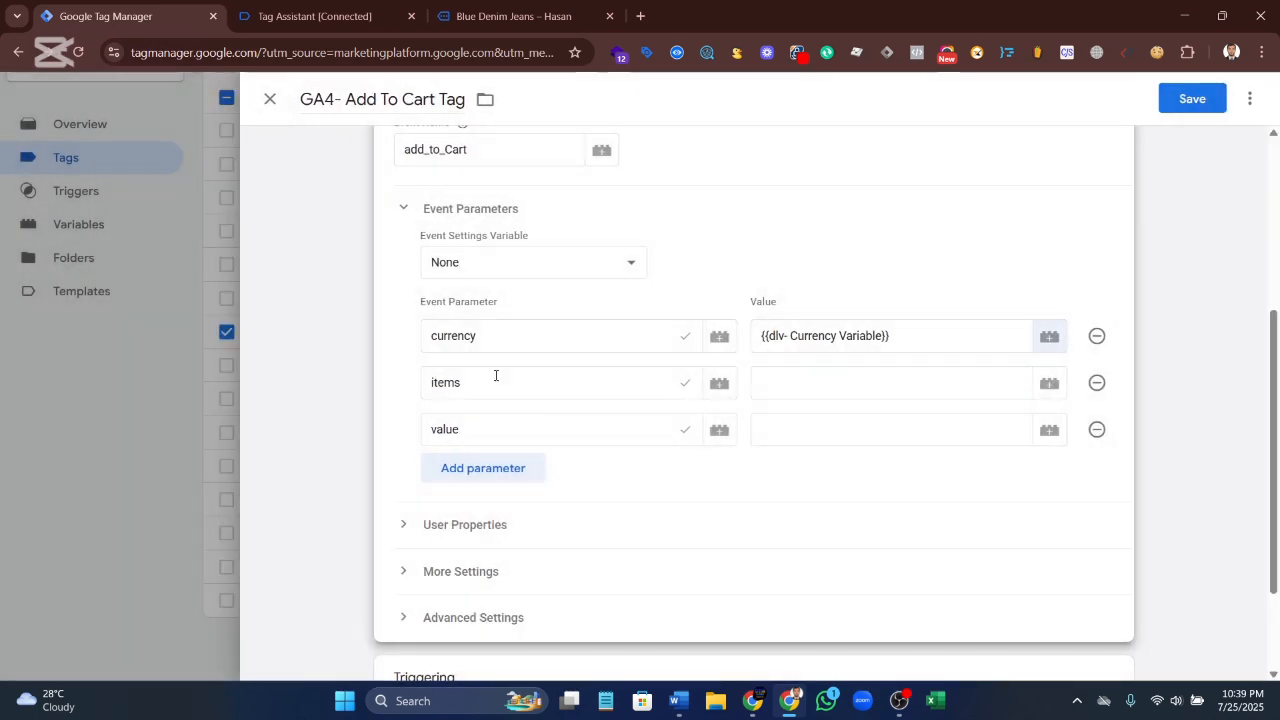
Assign dlv-Items Variable to the items parameter and dlv- Value Variable to the value parameter
click(1050, 386)
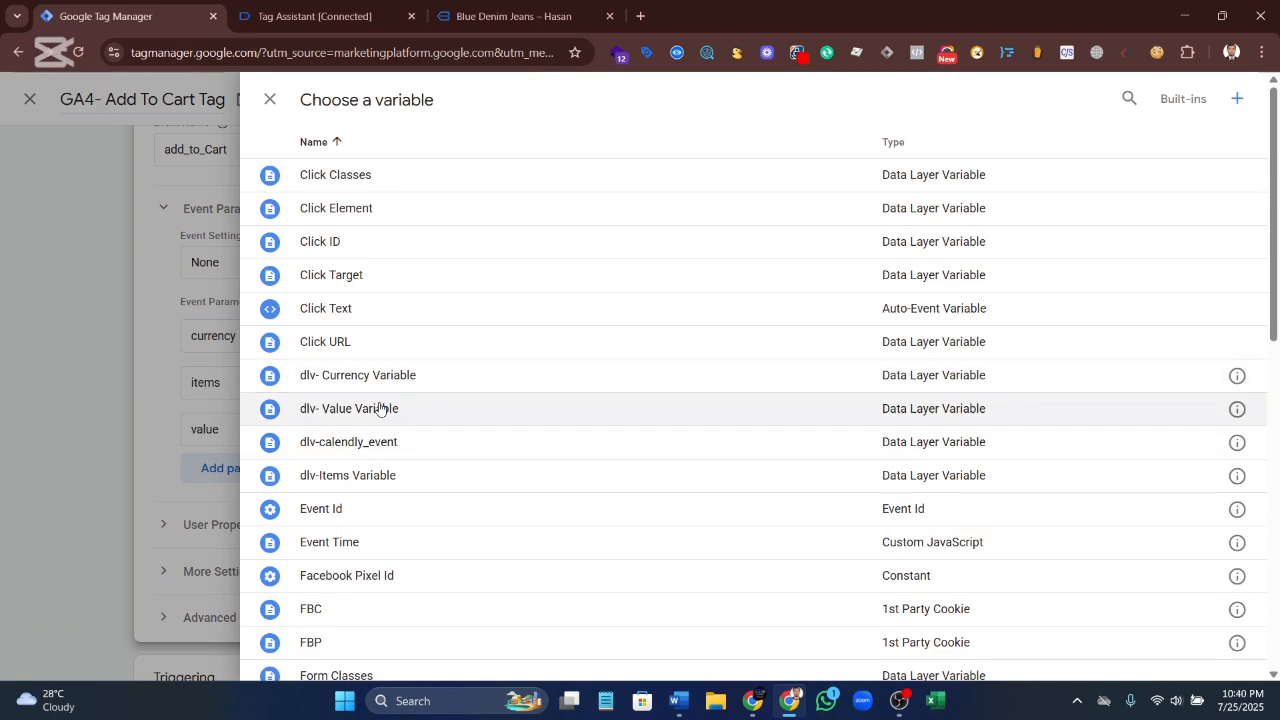
click(381, 475)
click(1048, 440)
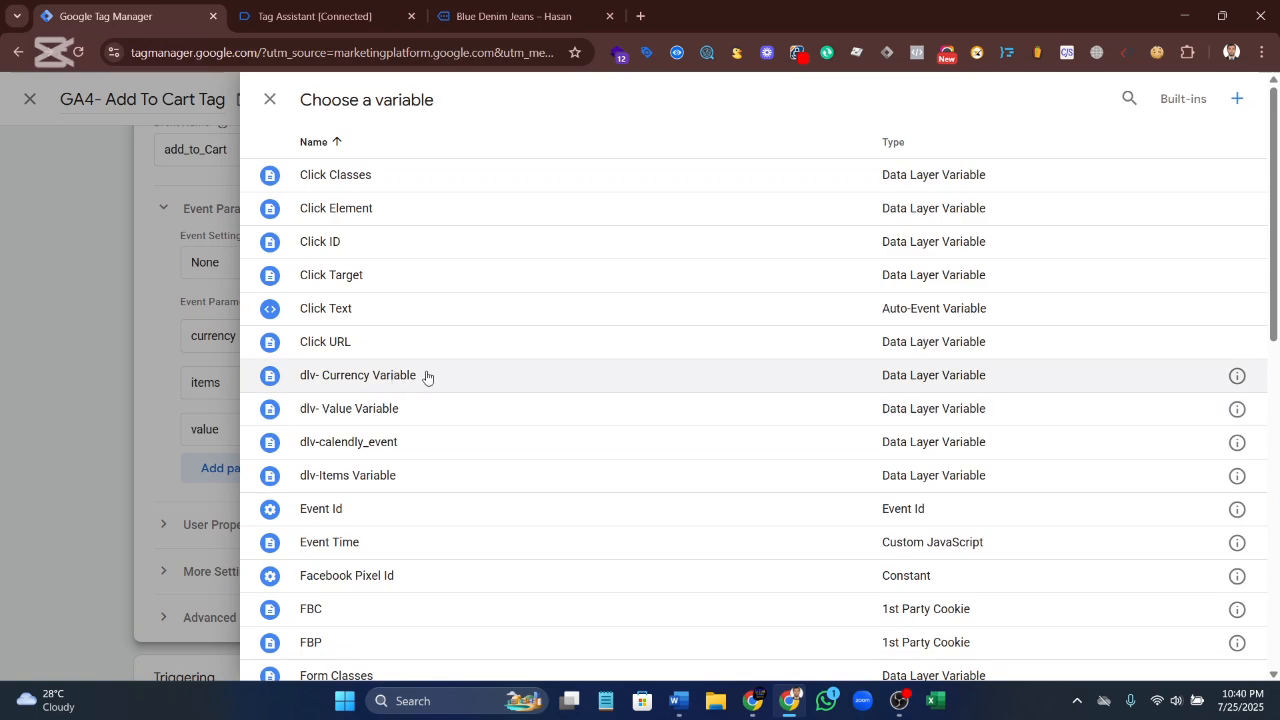
click(419, 410)
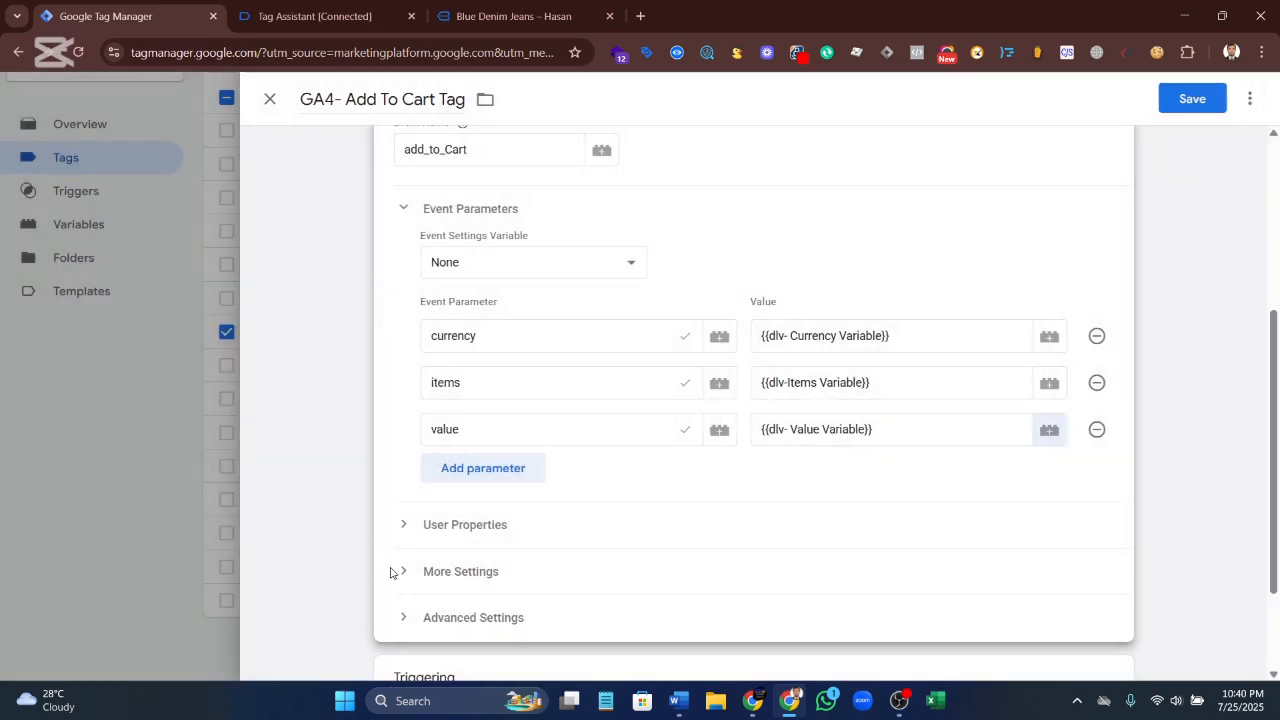
Review the event parameters and trigger of GA4- Add To Cart Tag and save the tag
scroll(514, 471, up, 2)
scroll(509, 509, down, 3)
scroll(714, 554, up, 4)
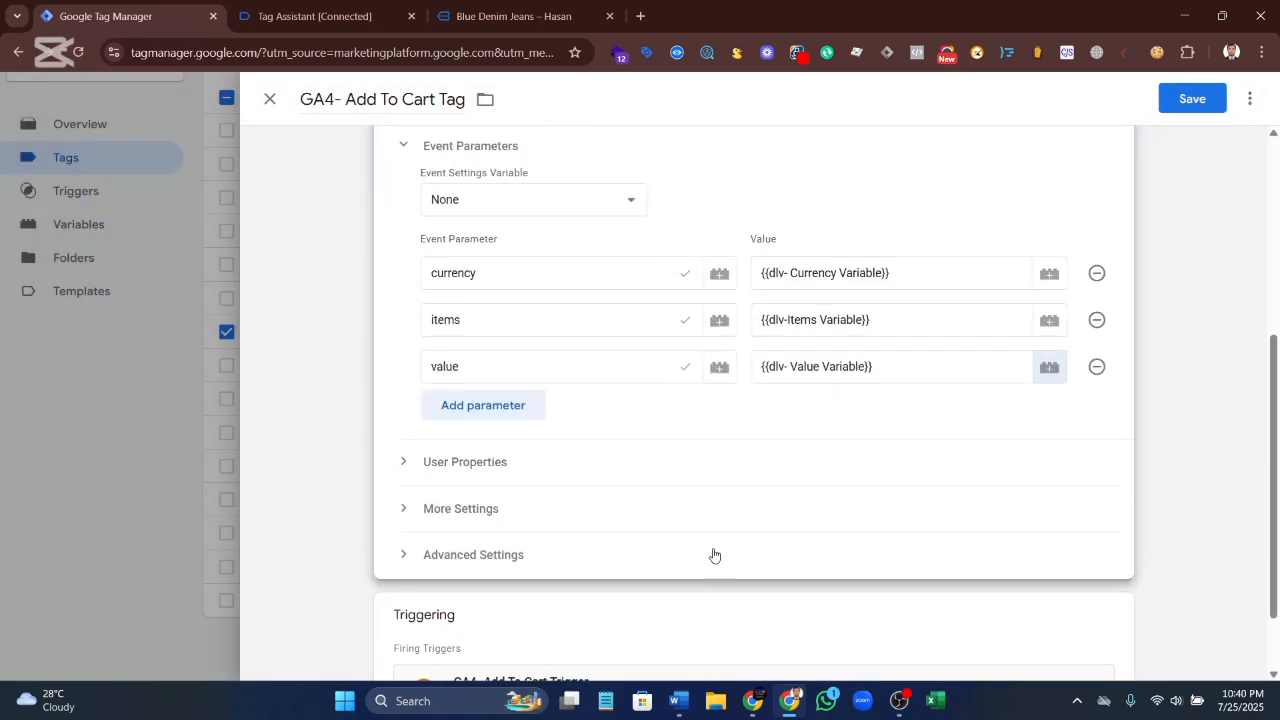
click(1197, 96)
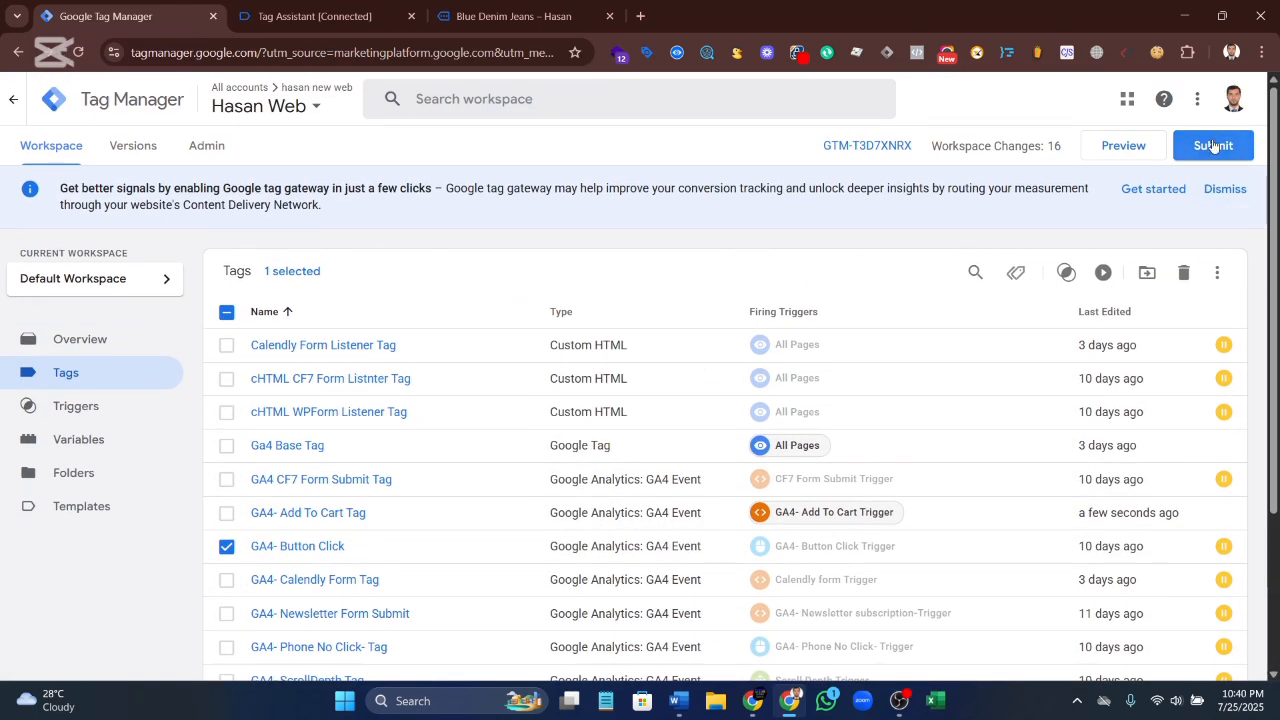
Submit and publish the workspace changes with a blank version name and description, and close the version summary
click(1213, 146)
click(1215, 99)
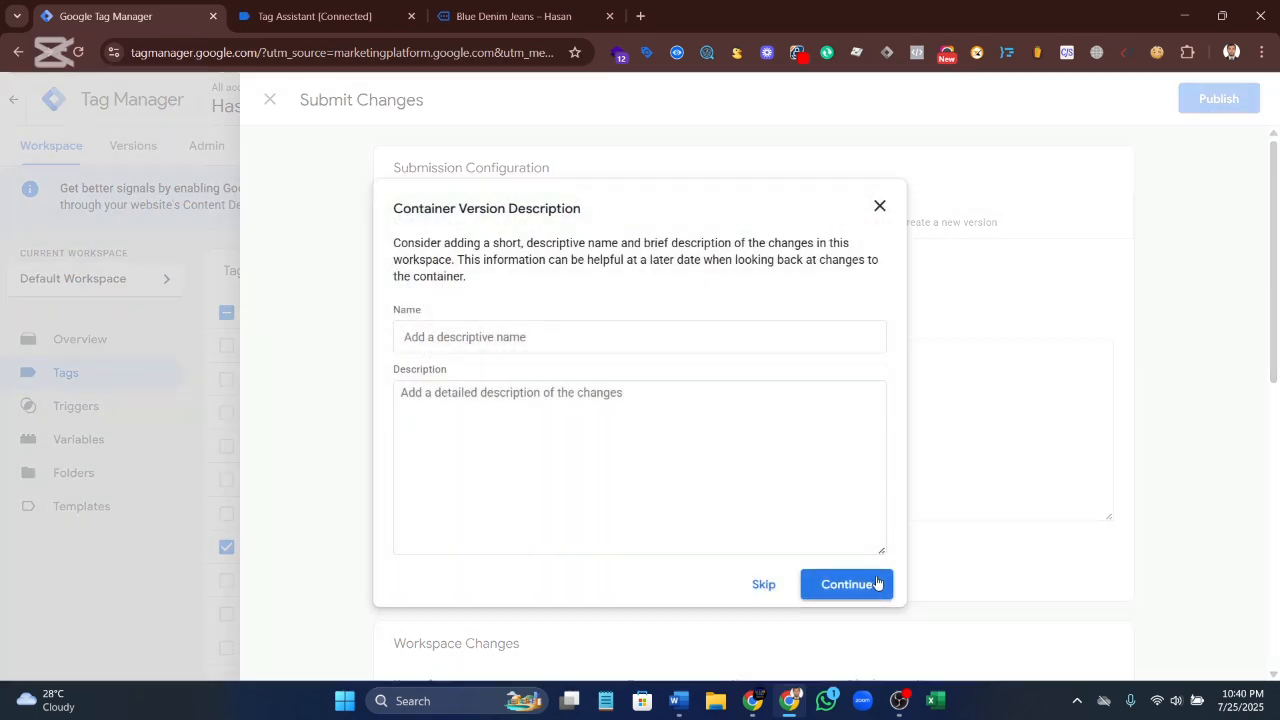
click(877, 583)
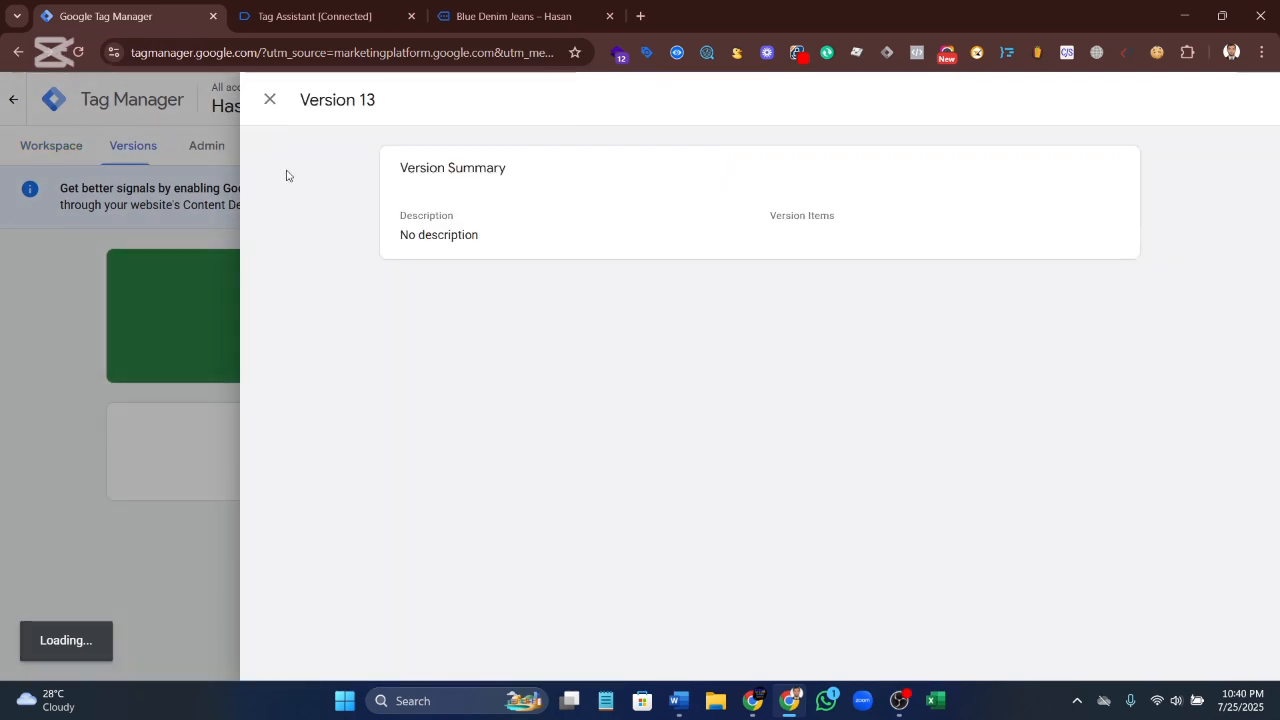
click(279, 107)
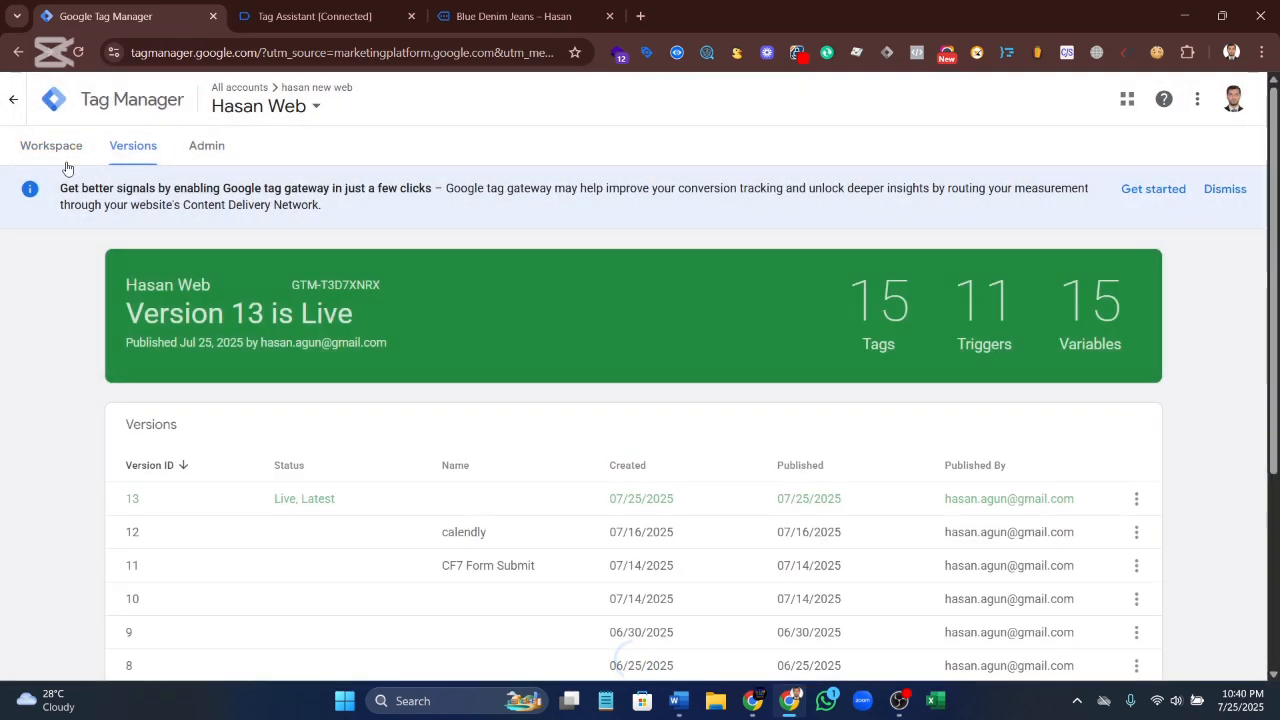
Return to the workspace and start a preview session connected to the store website
click(58, 152)
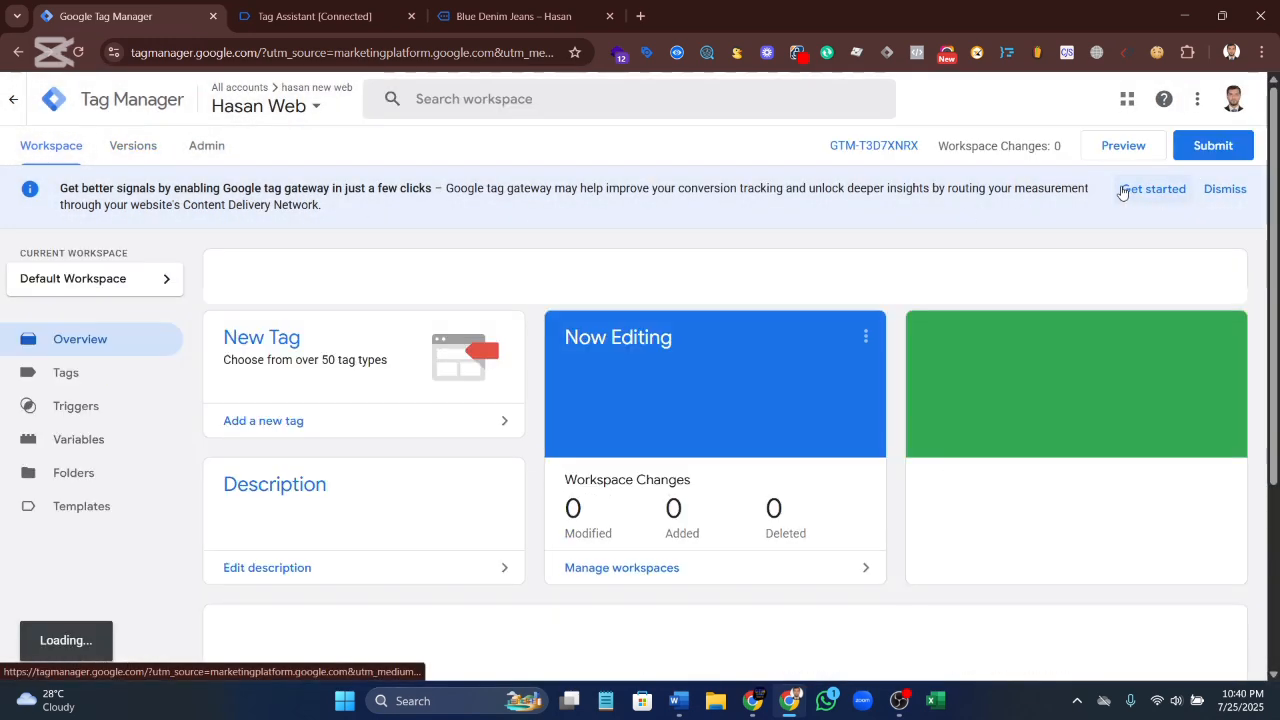
click(1124, 147)
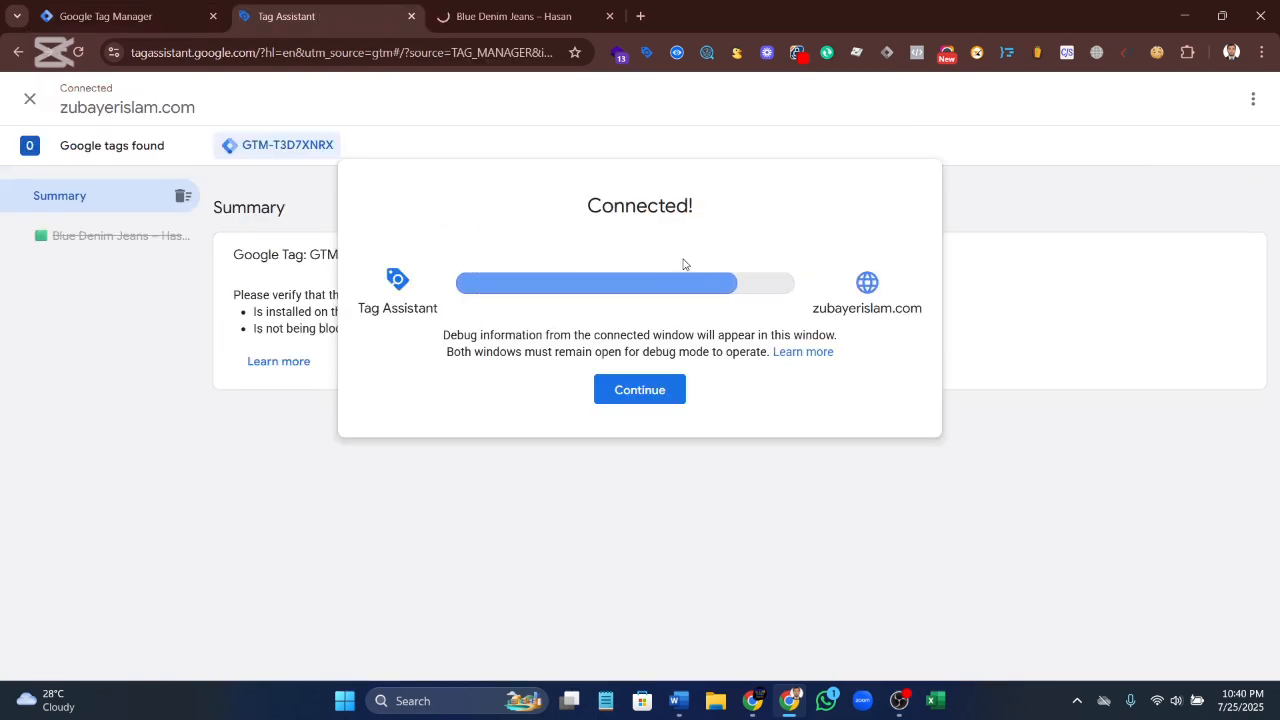
click(639, 395)
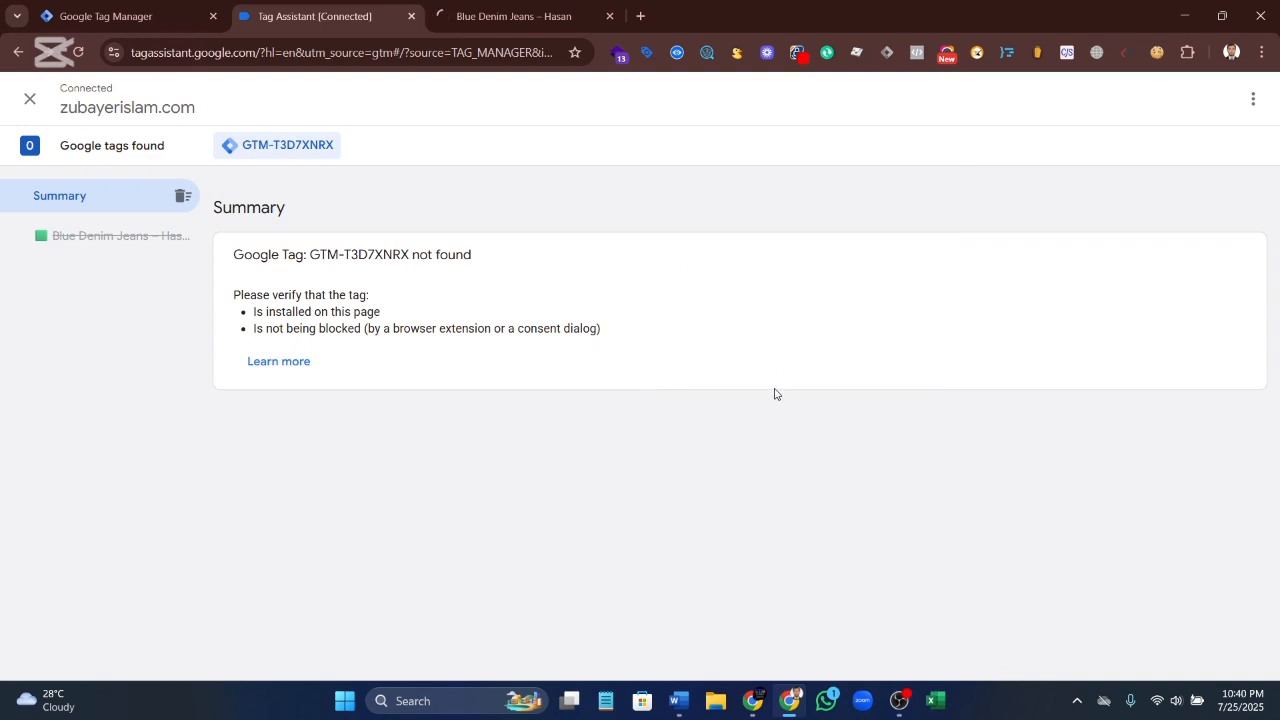
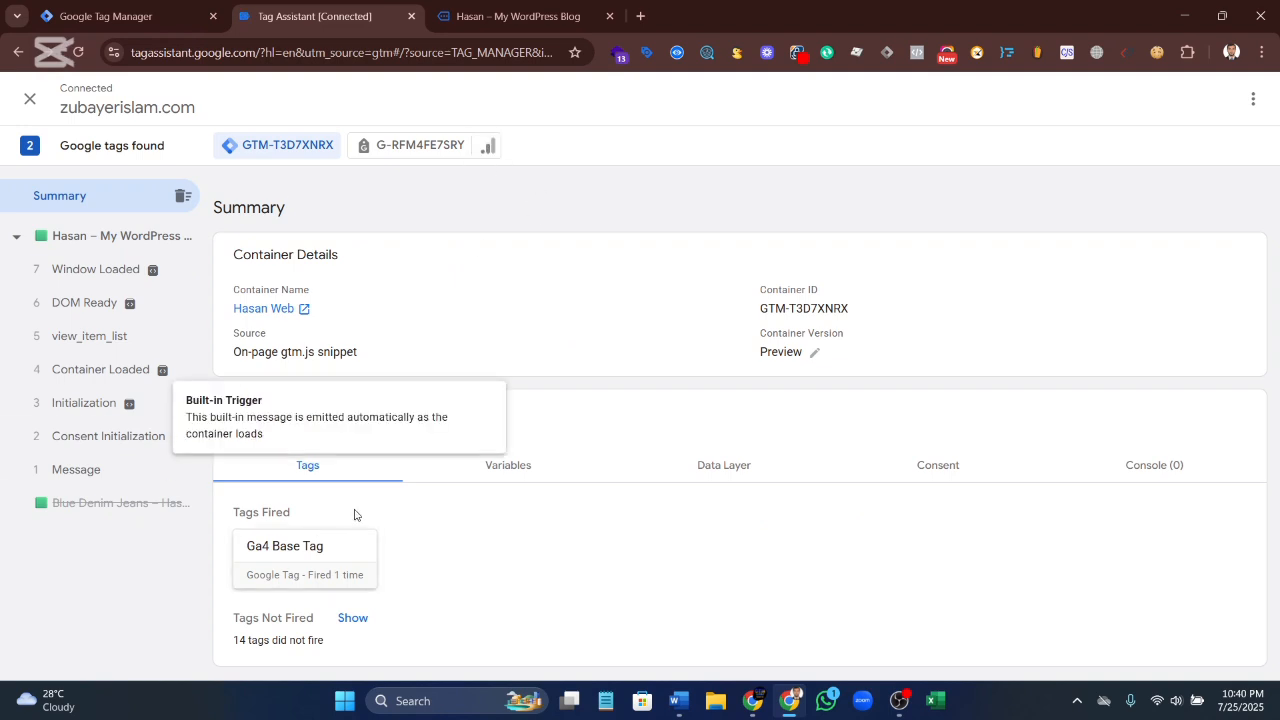
Open the Blue Denim Jeans product from the store's Women category and add one pair to the cart
click(505, 16)
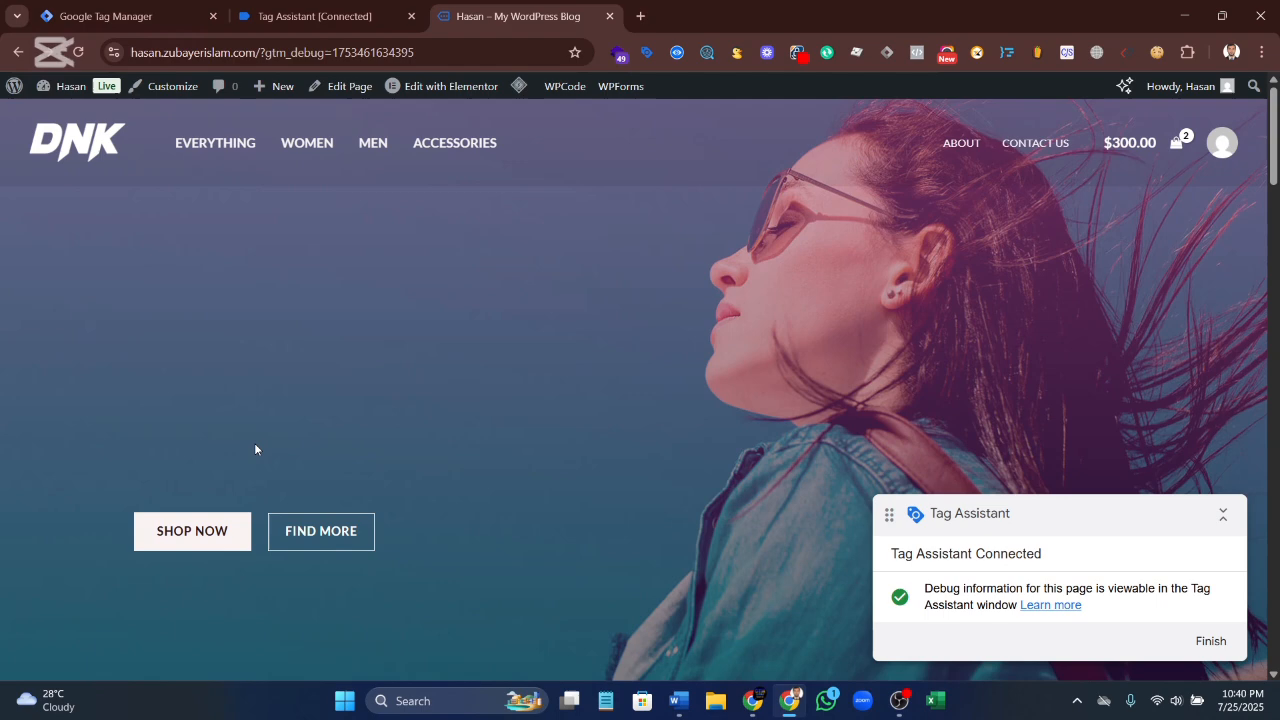
click(307, 142)
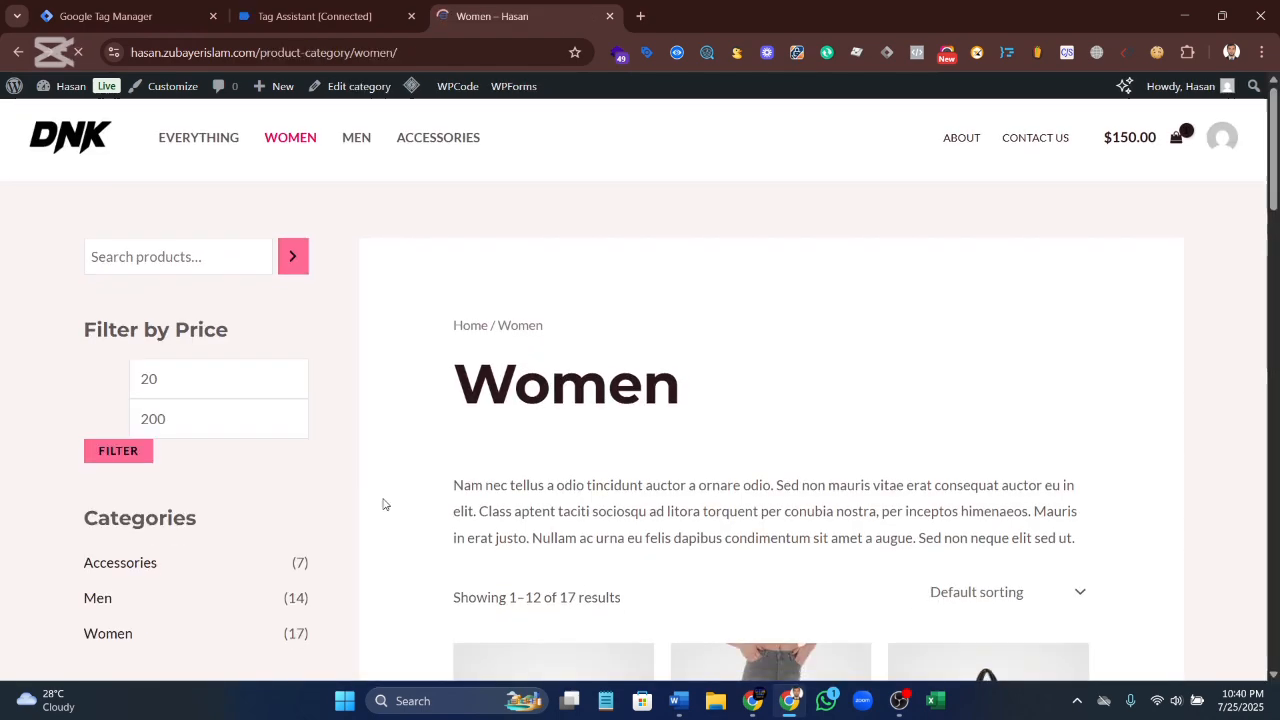
scroll(586, 505, down, 7)
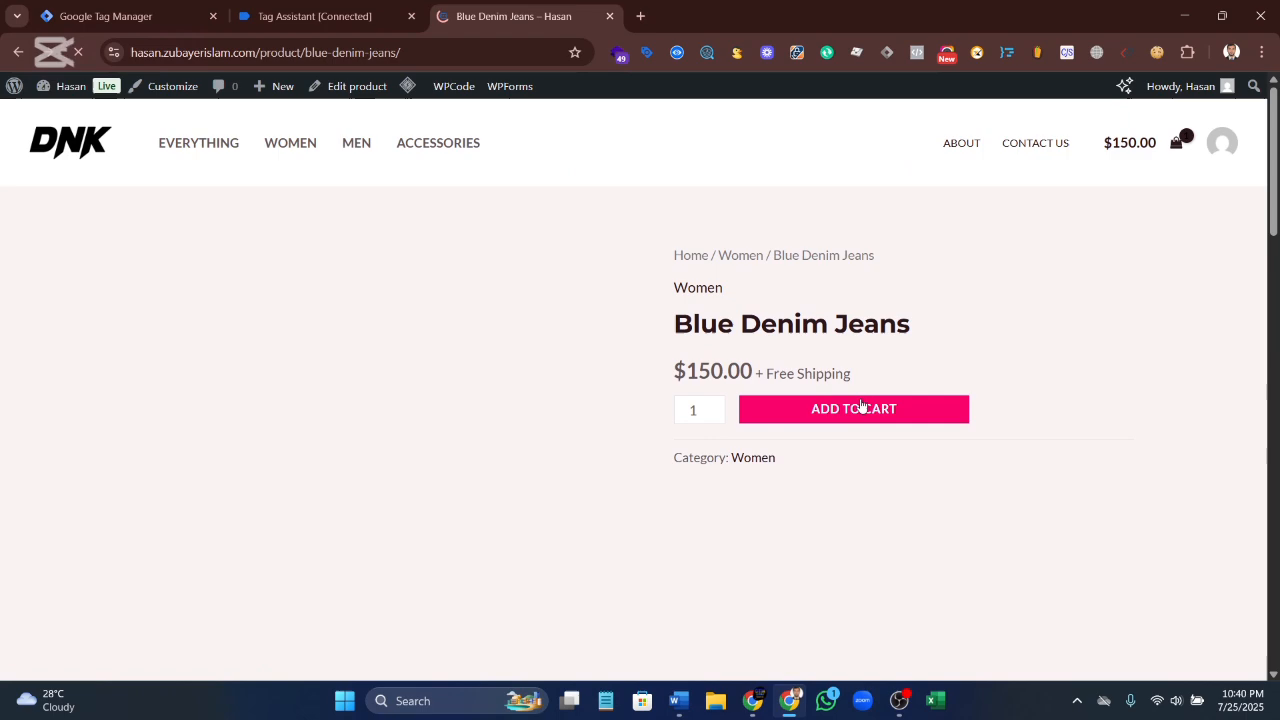
click(862, 408)
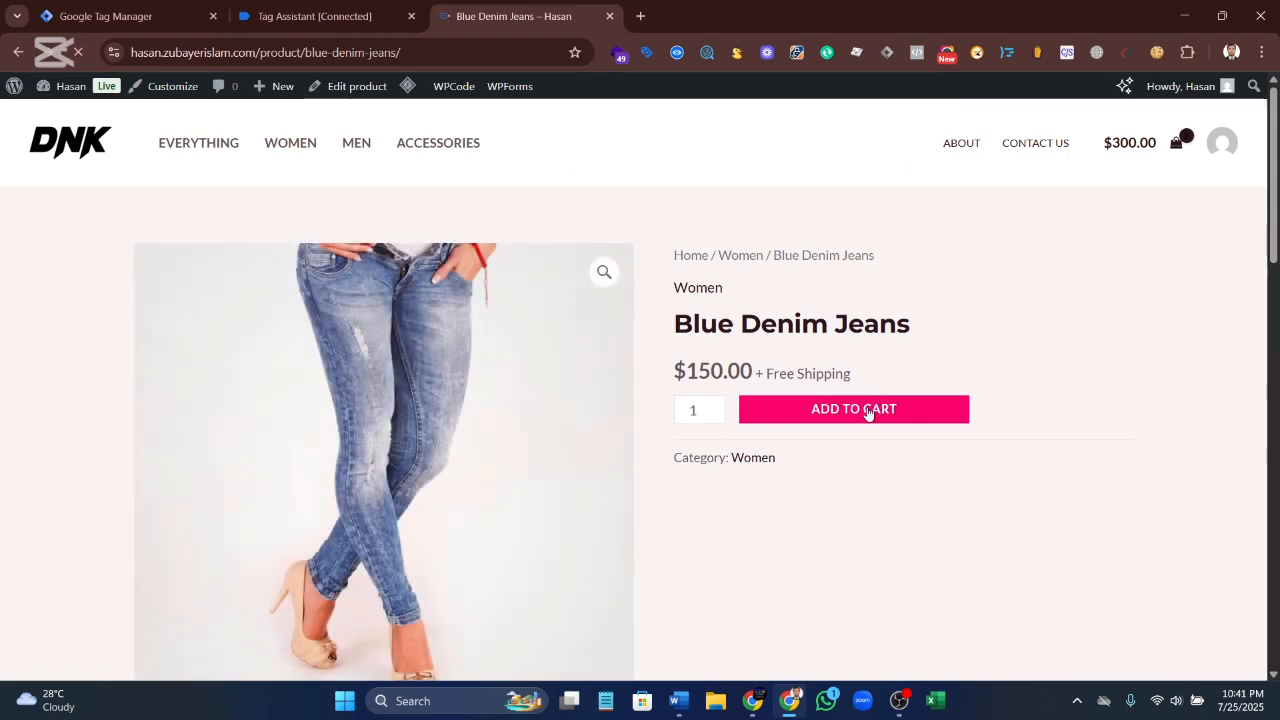
scroll(431, 360, down, 3)
scroll(440, 300, up, 3)
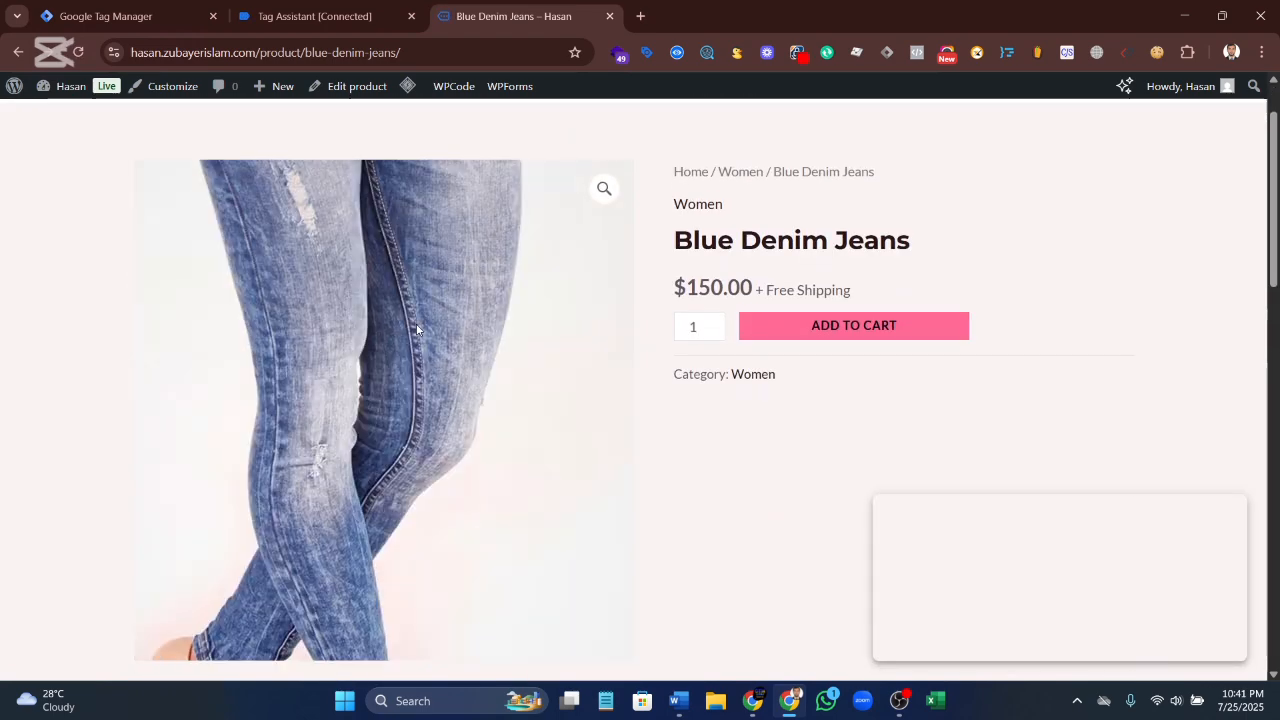
click(315, 16)
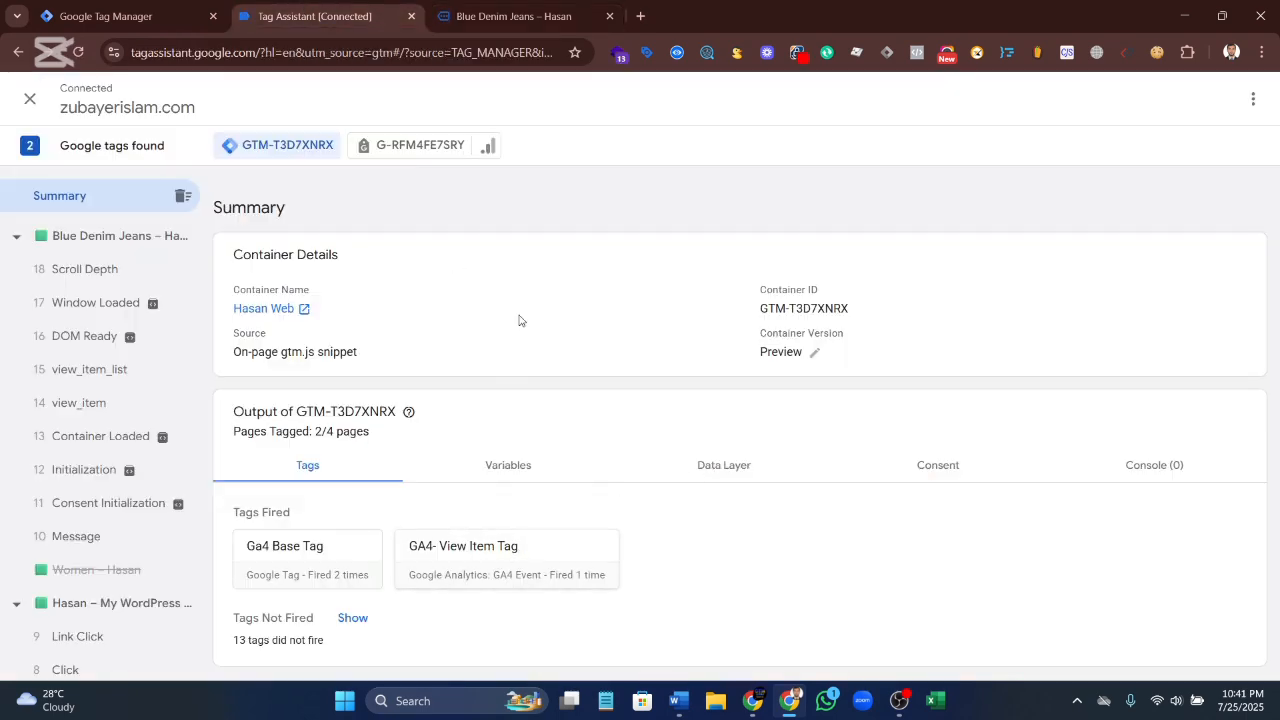
click(513, 16)
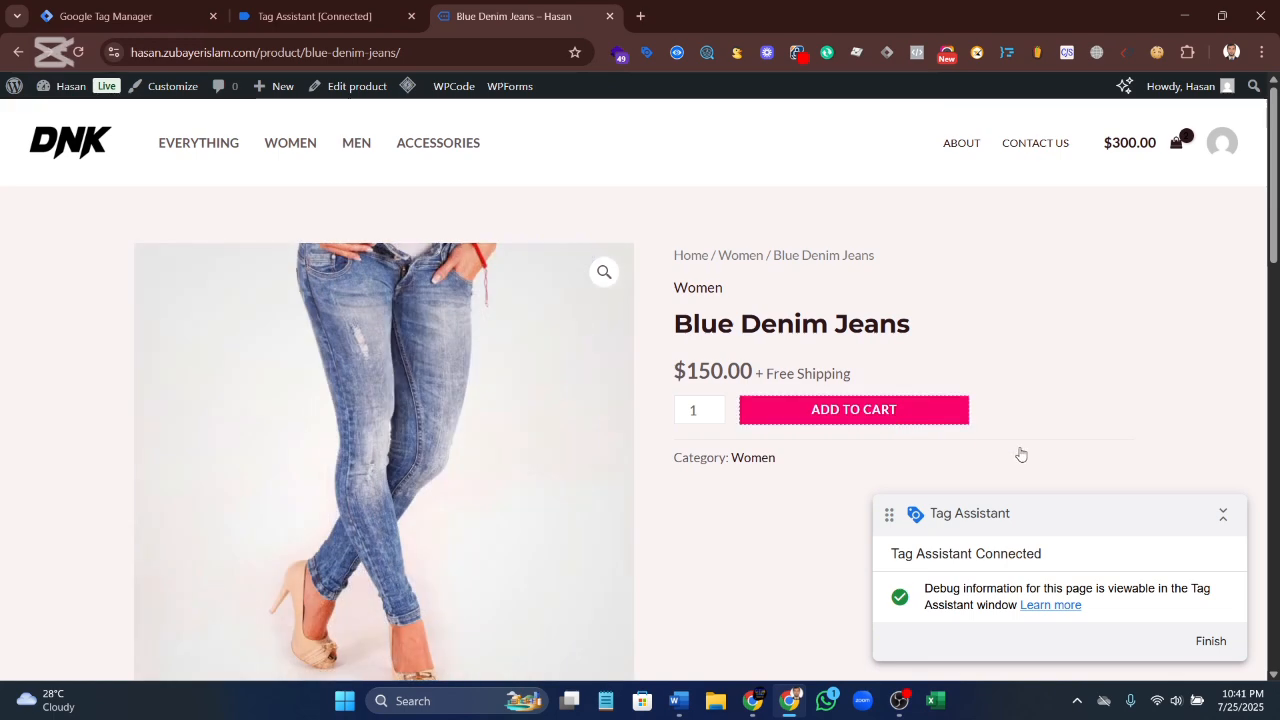
Examine the GA4- Add To Cart Tag's properties, firing message and trigger in Tag Assistant, and close its details
click(378, 16)
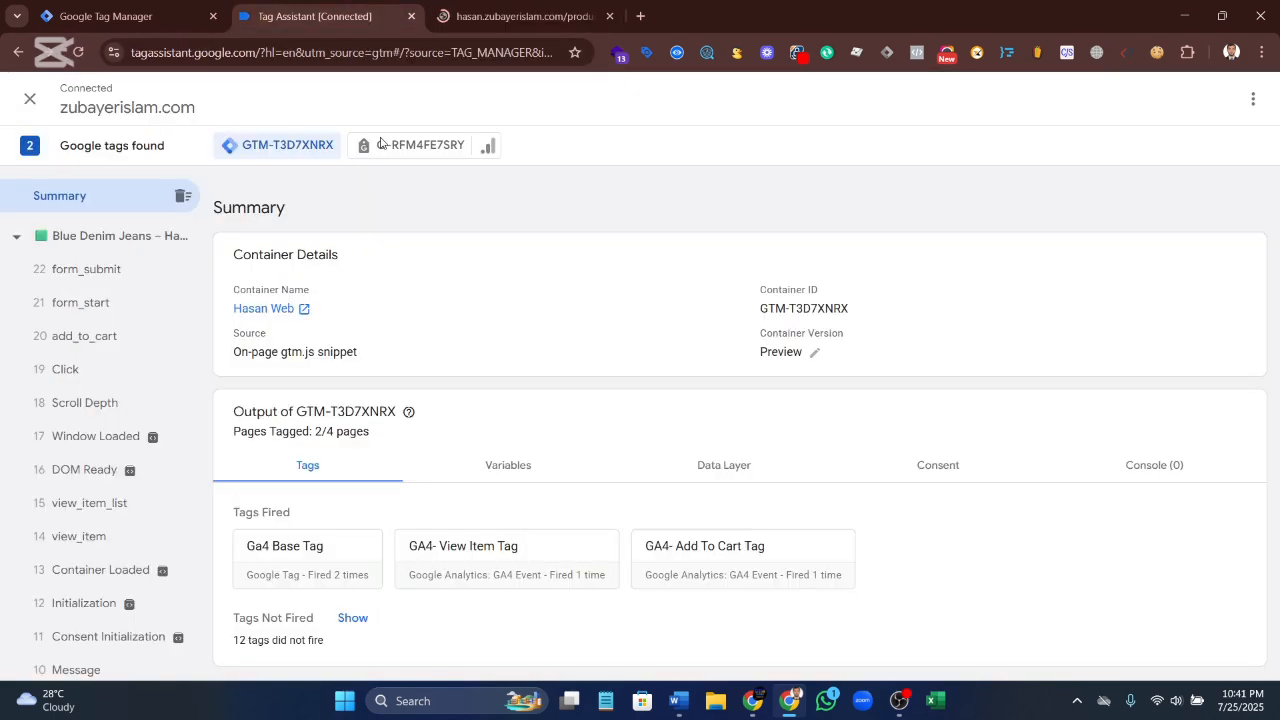
click(708, 575)
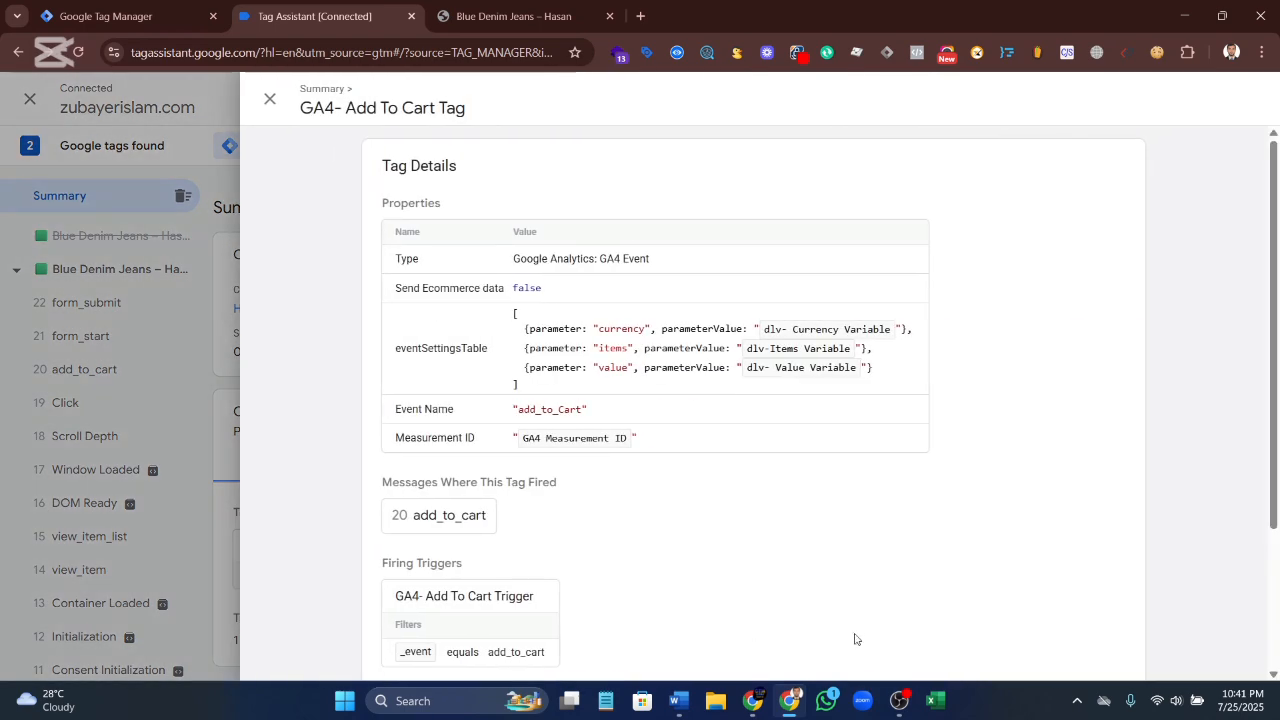
click(223, 402)
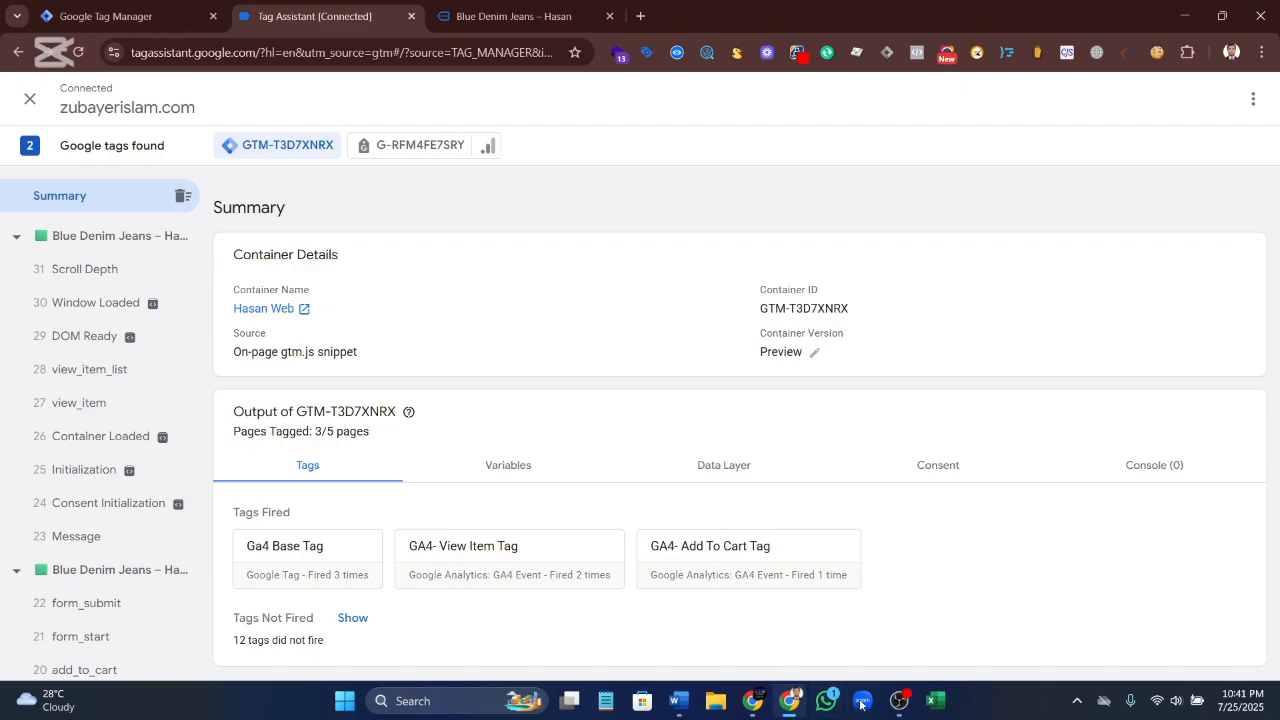
click(902, 701)
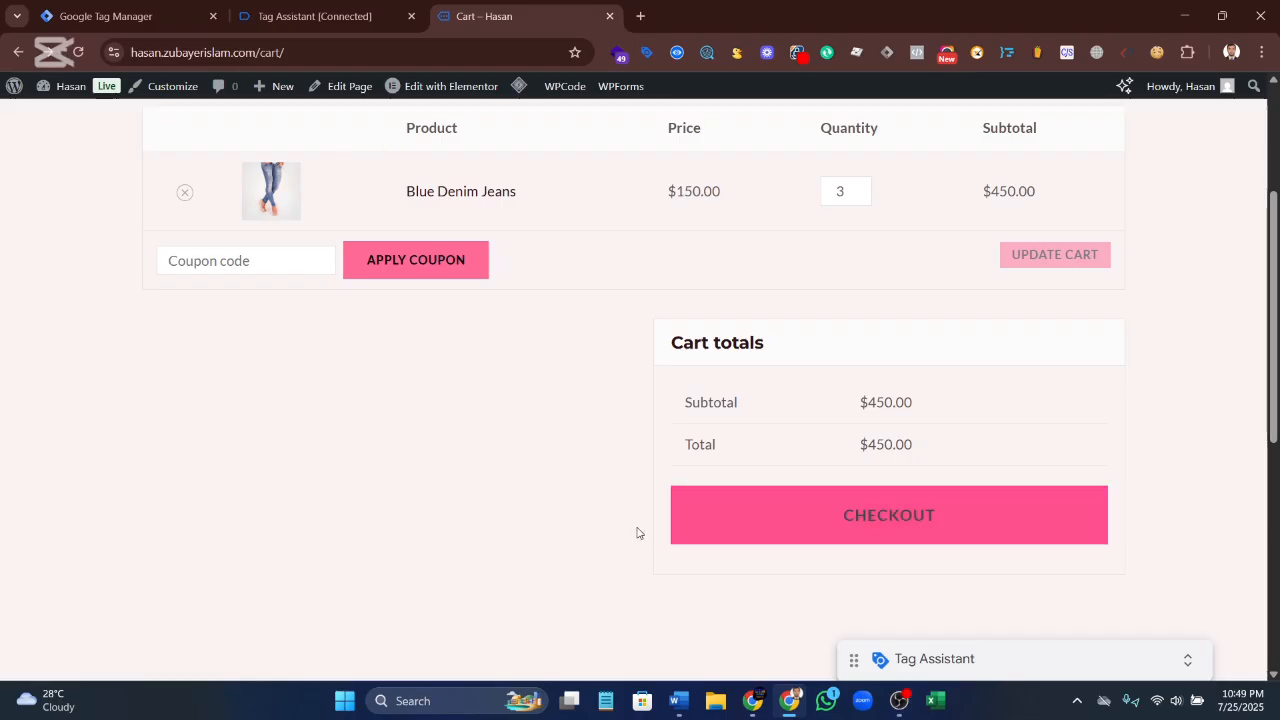
scroll(829, 523, down, 1)
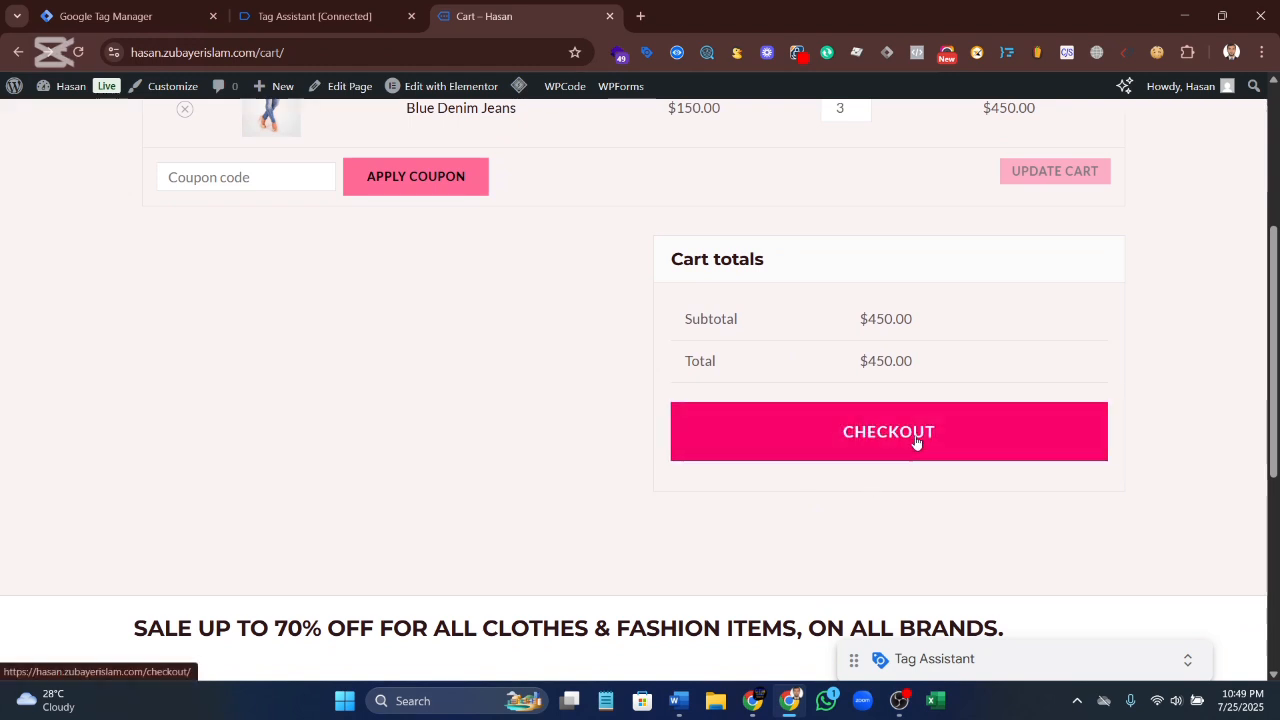
scroll(930, 454, up, 1)
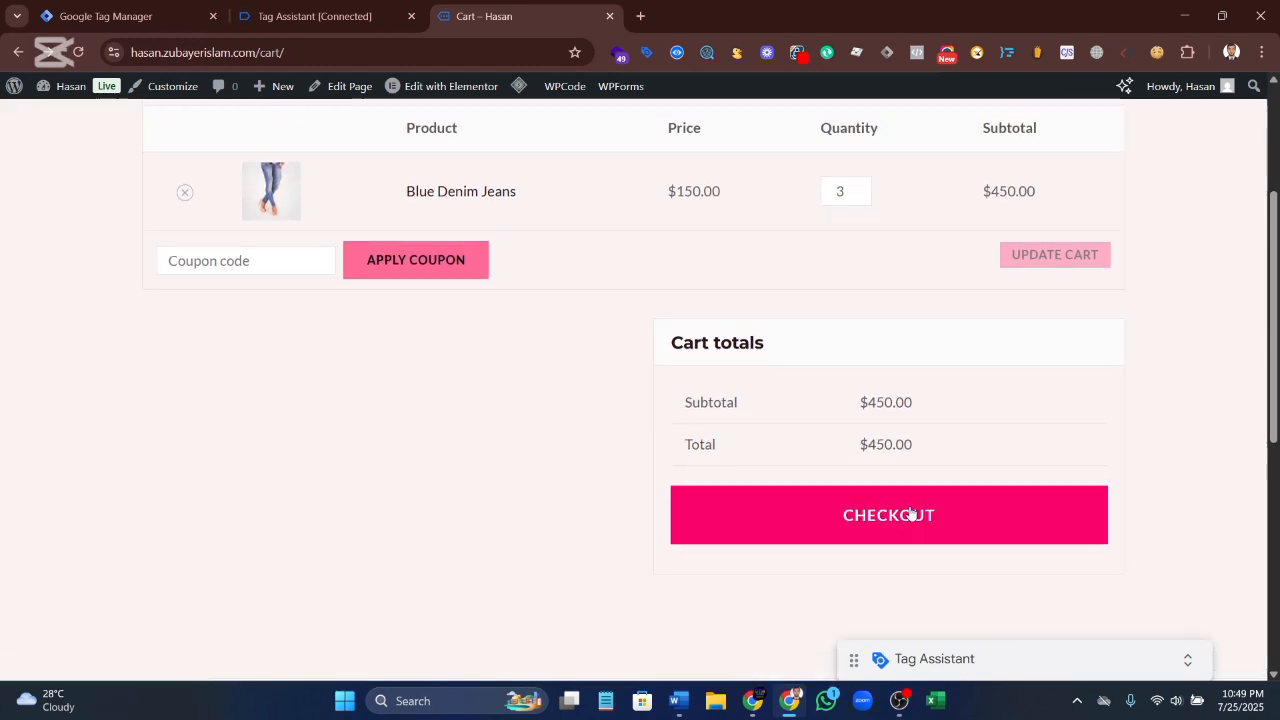
scroll(887, 513, up, 1)
scroll(957, 434, down, 2)
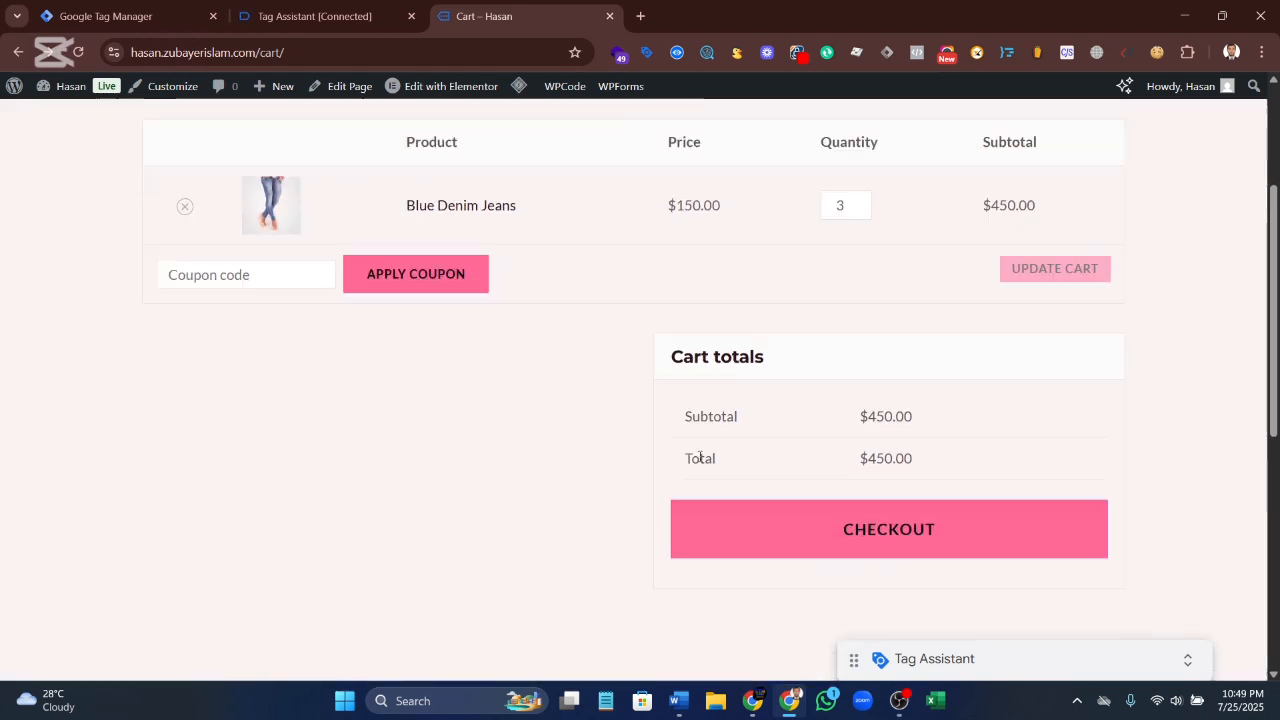
Proceed from the cart to checkout, and copy the event name from the begin_checkout event's data in Tag Assistant
click(889, 431)
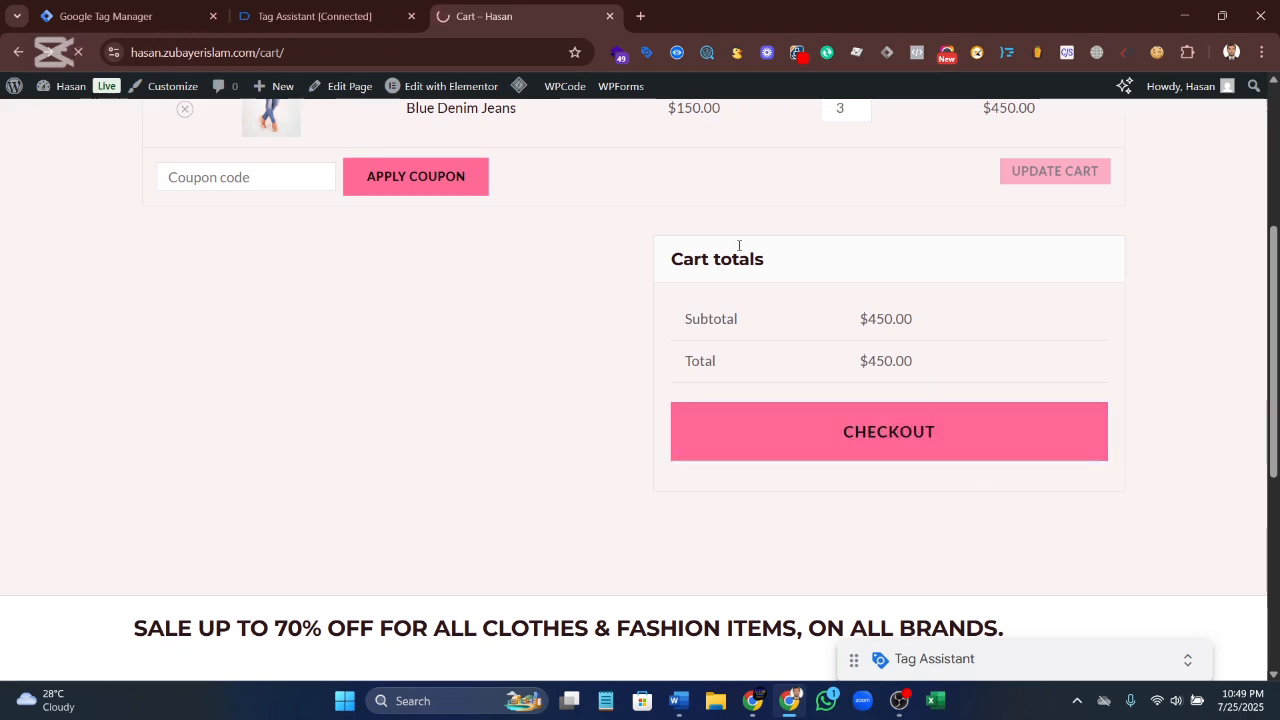
click(336, 8)
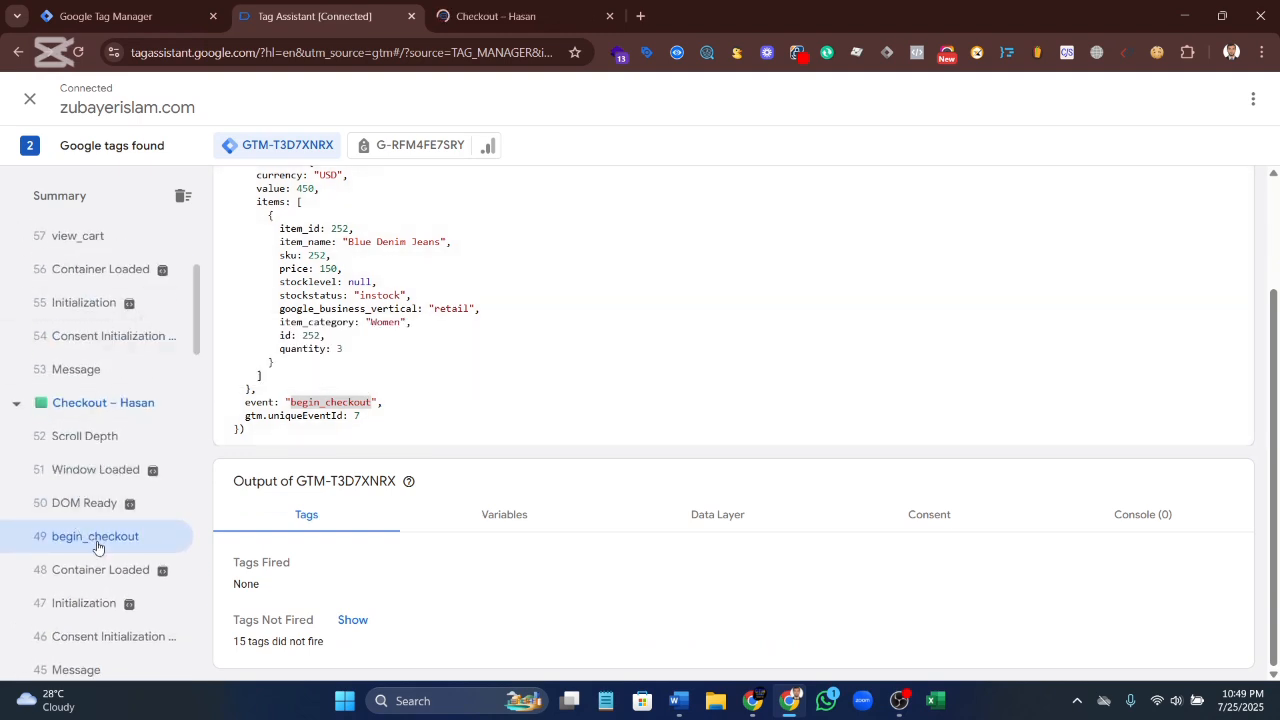
scroll(103, 360, up, 3)
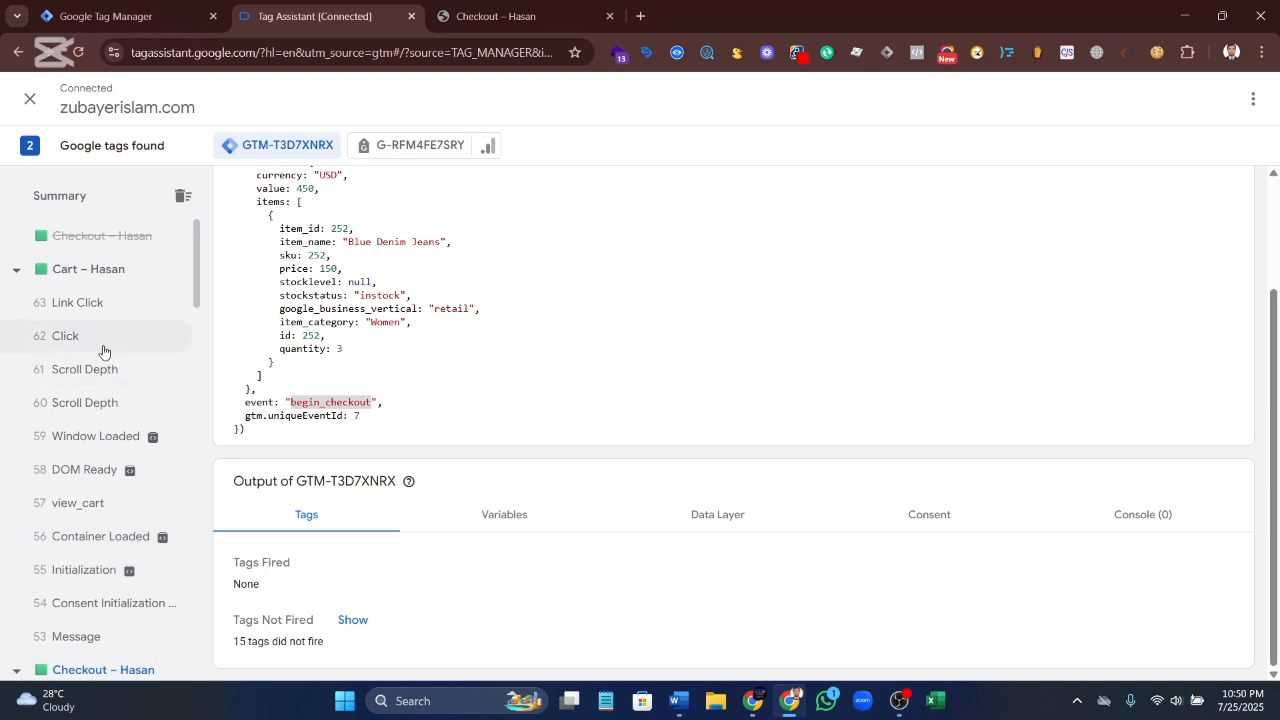
scroll(140, 350, down, 2)
scroll(139, 351, down, 3)
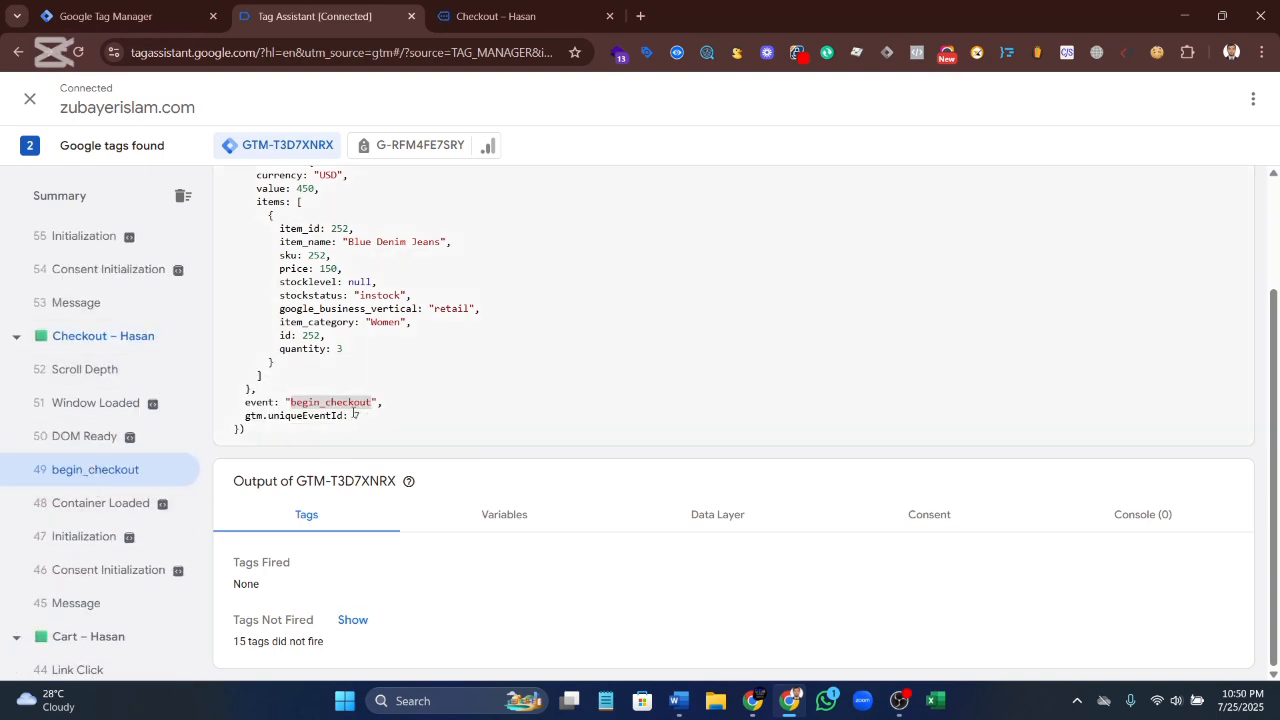
drag(290, 401, 305, 401)
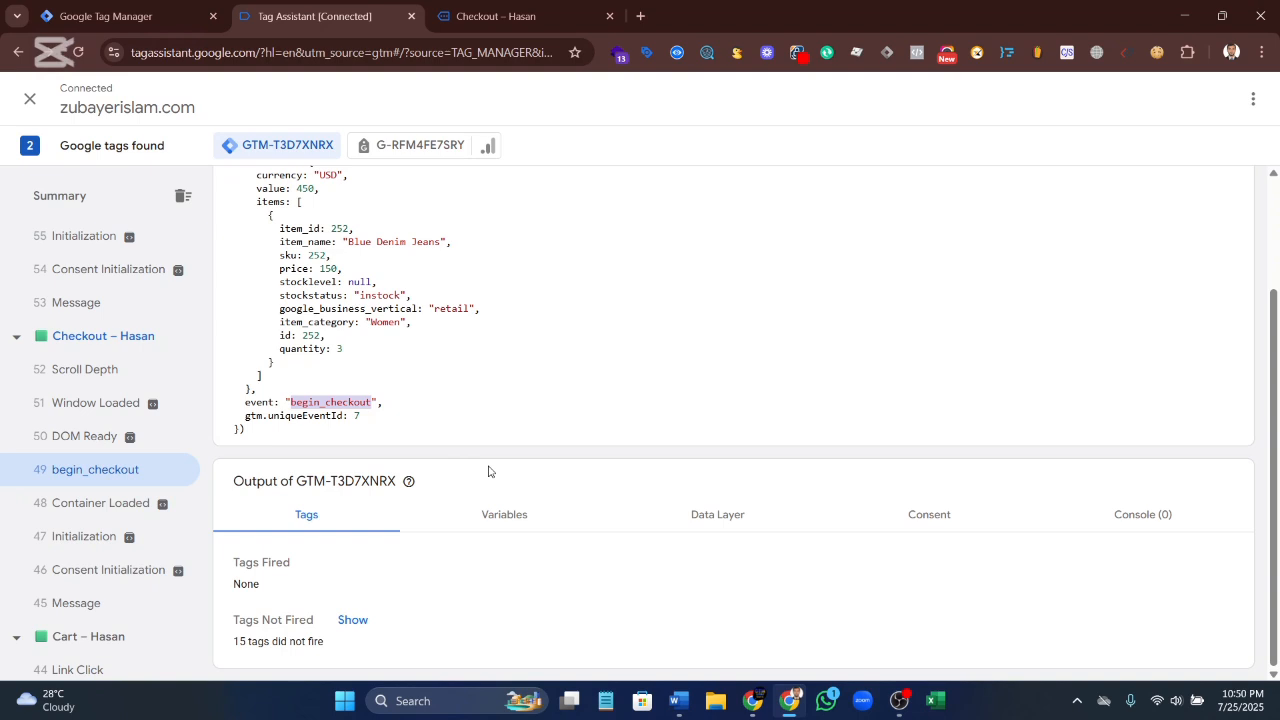
Create a new Custom Event trigger in Tag Manager with the event name begin_checkout, firing on all custom events
click(110, 16)
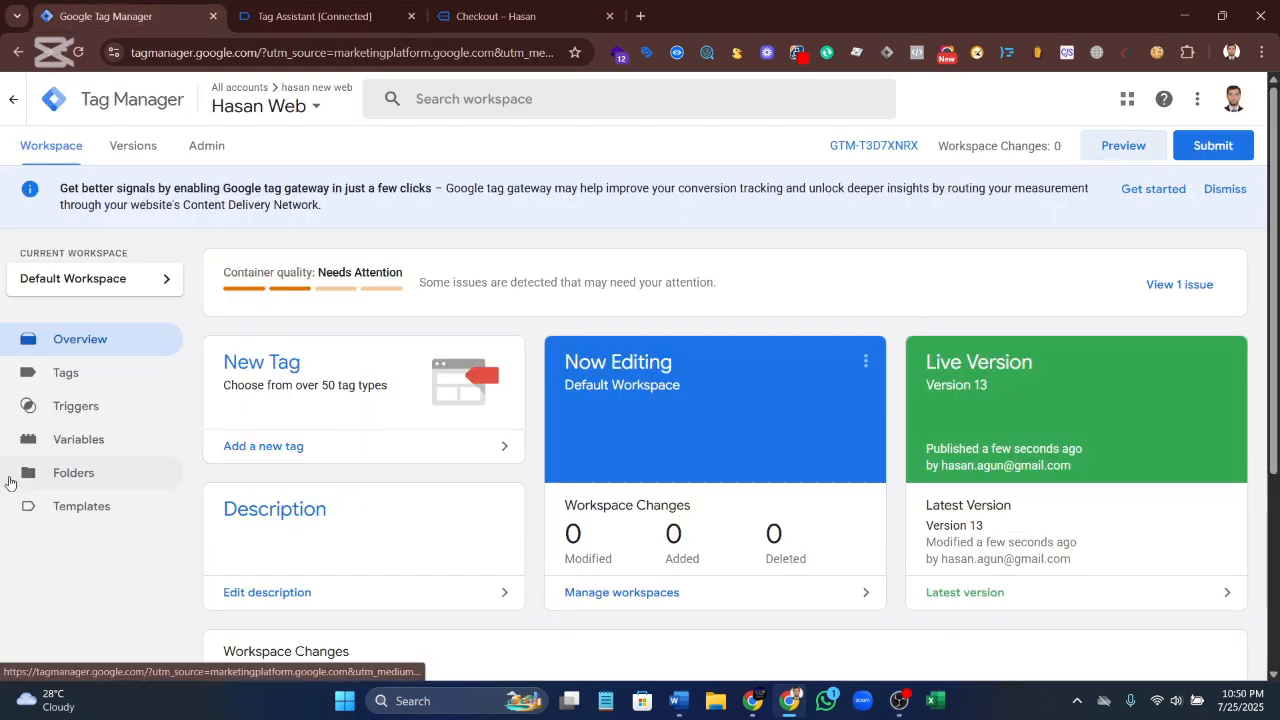
click(114, 411)
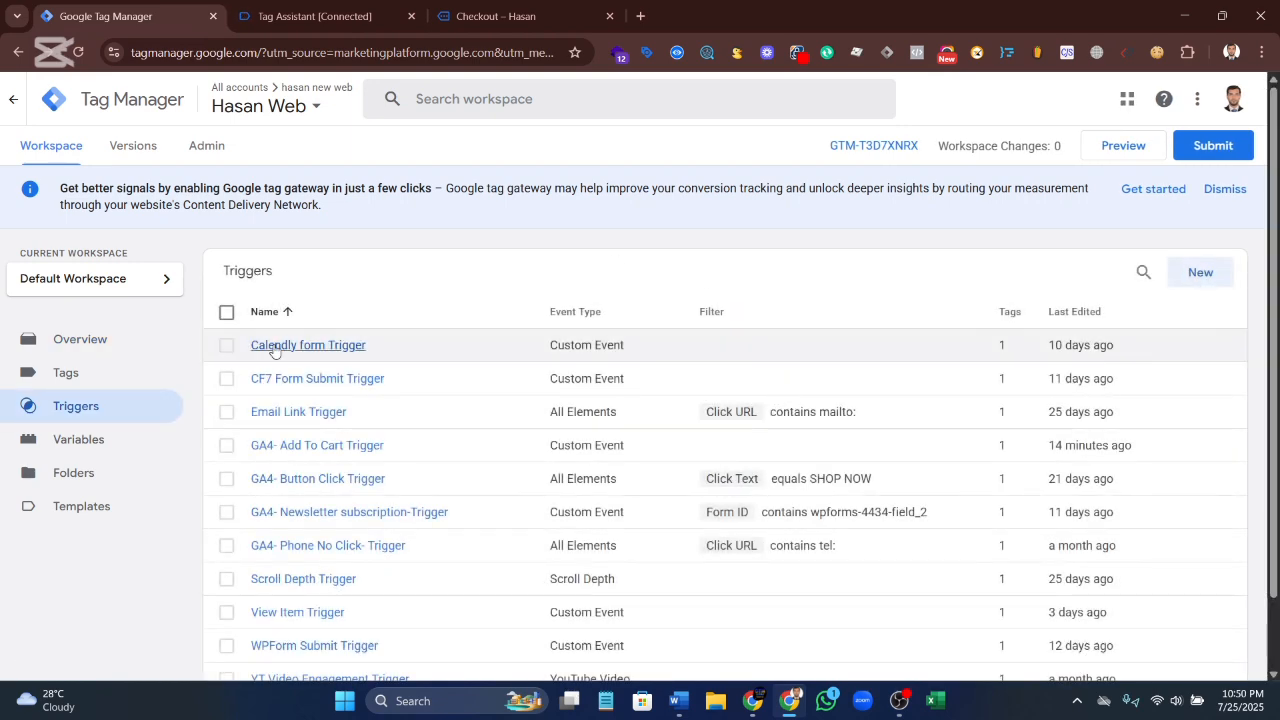
scroll(140, 423, down, 1)
scroll(140, 423, down, 1)
scroll(1000, 449, up, 2)
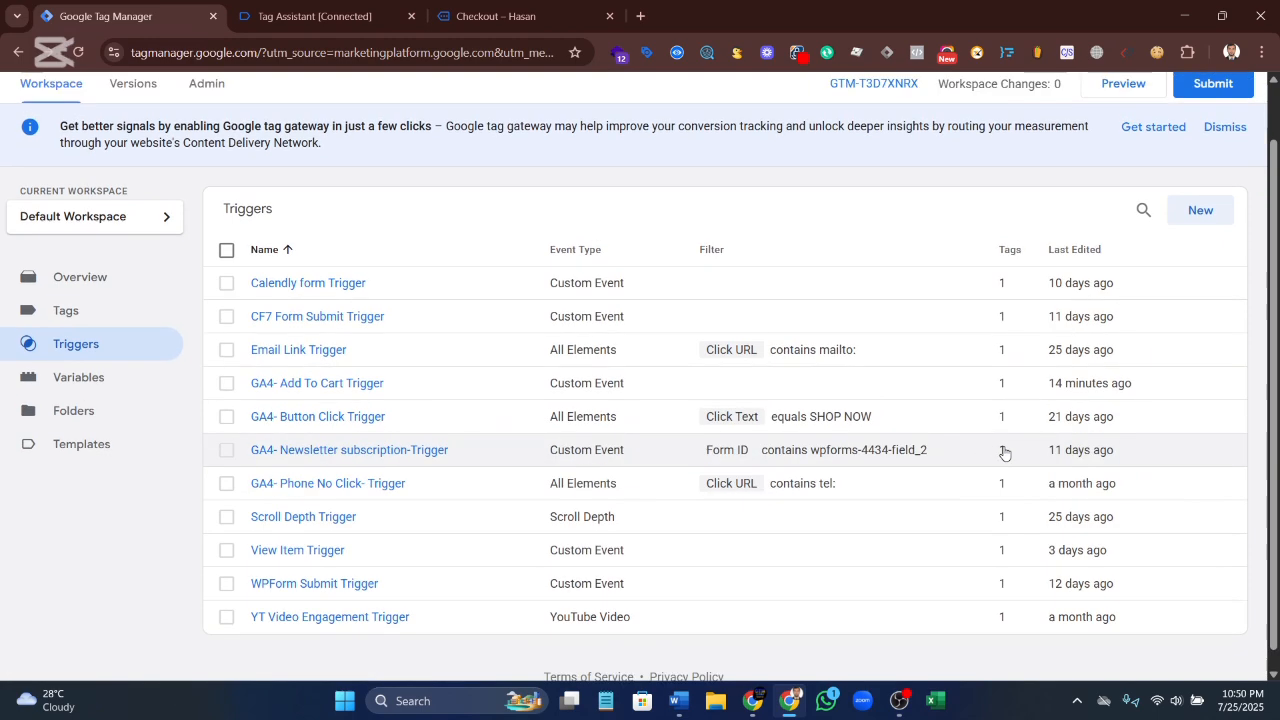
click(1193, 282)
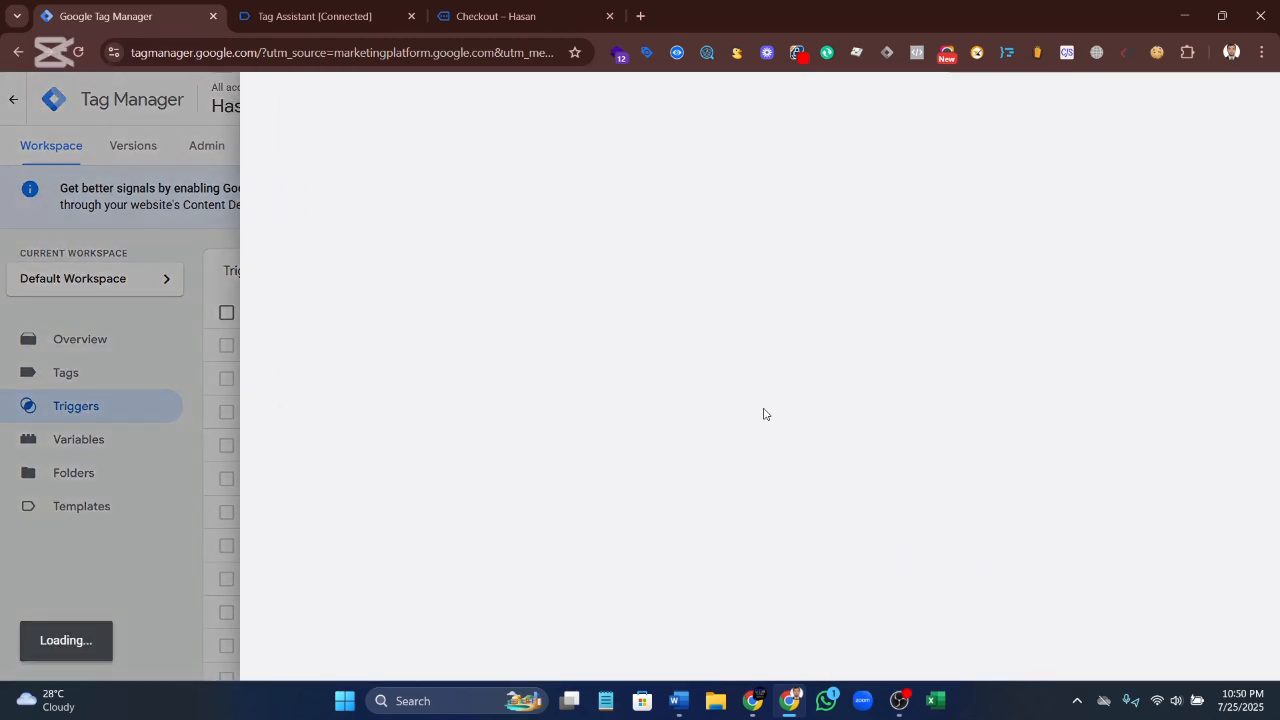
click(763, 251)
scroll(900, 500, down, 3)
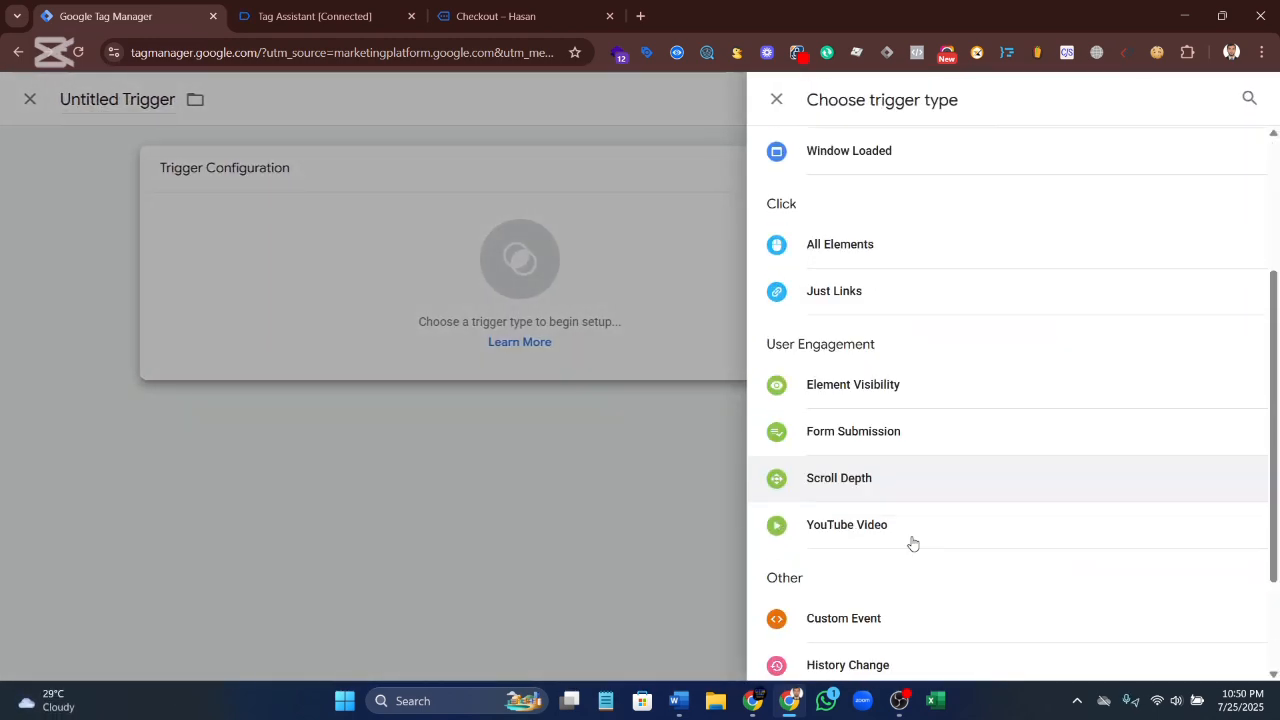
click(866, 526)
click(435, 332)
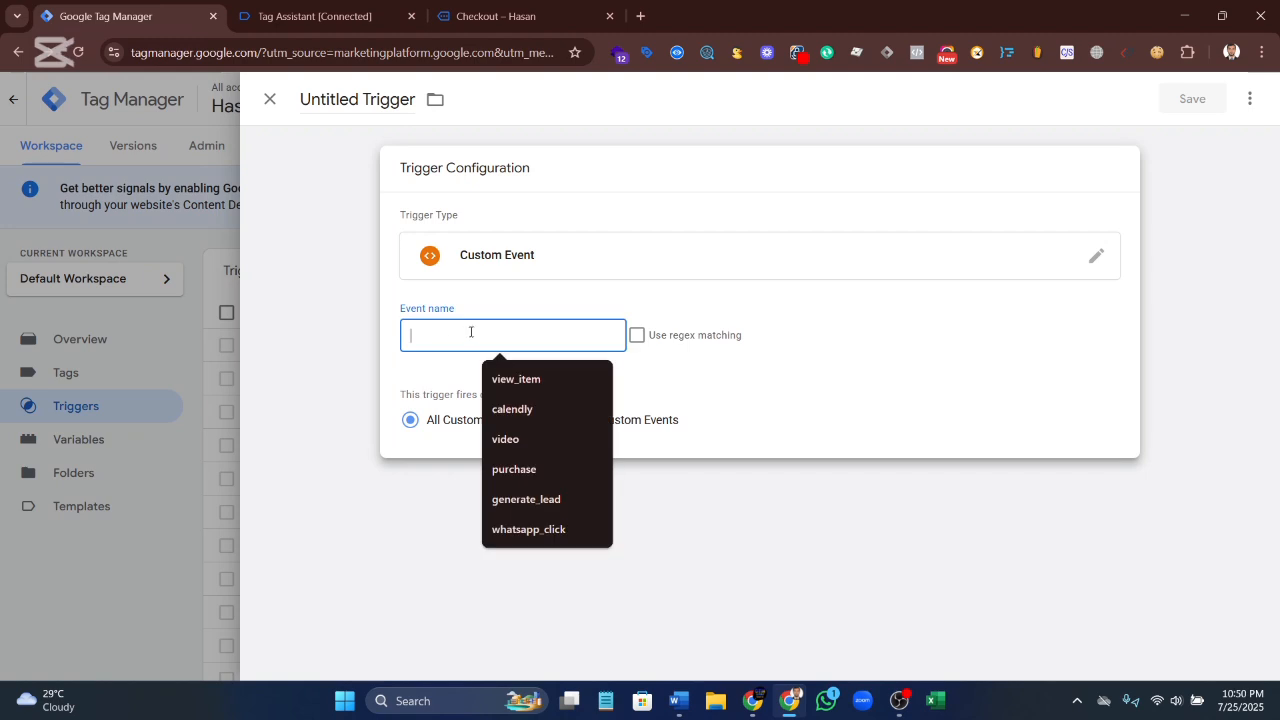
text(begin_checkout)
Name the trigger "Begin Checkout Trigger" and save it
click(362, 99)
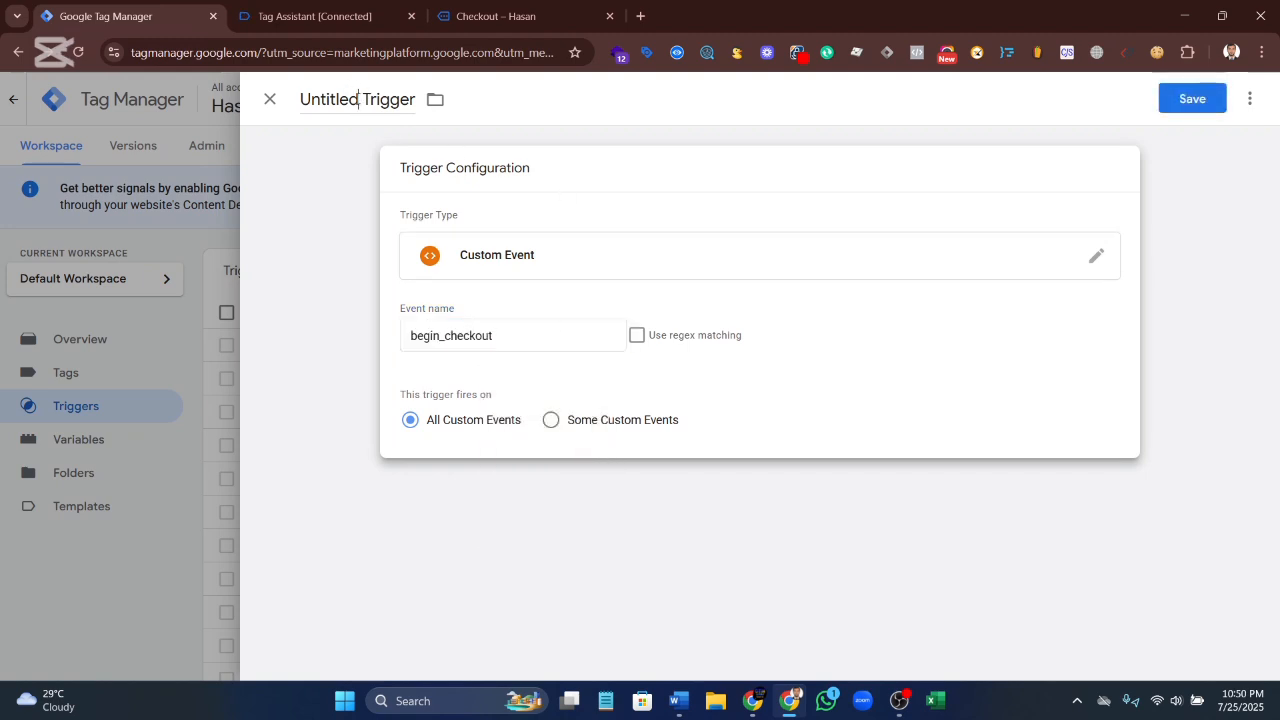
double_click(352, 99)
text(begin_checkout)
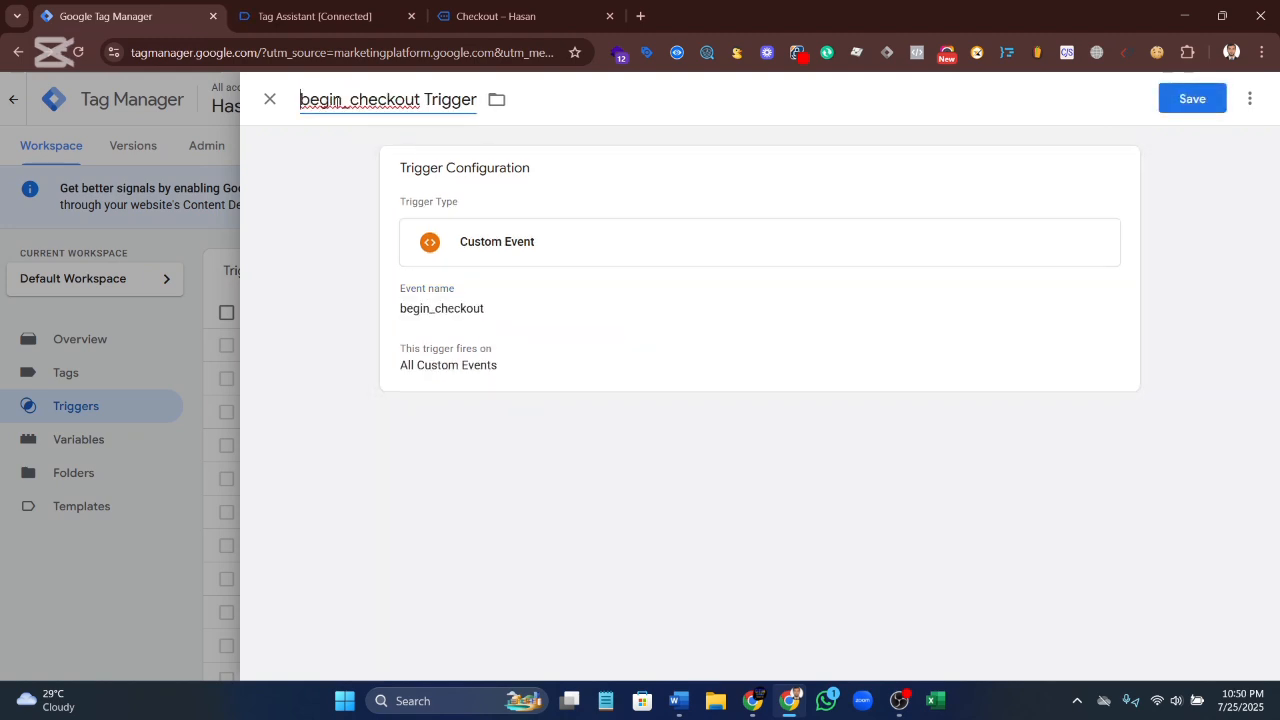
click(311, 99)
key(BackSpace)
text(B)
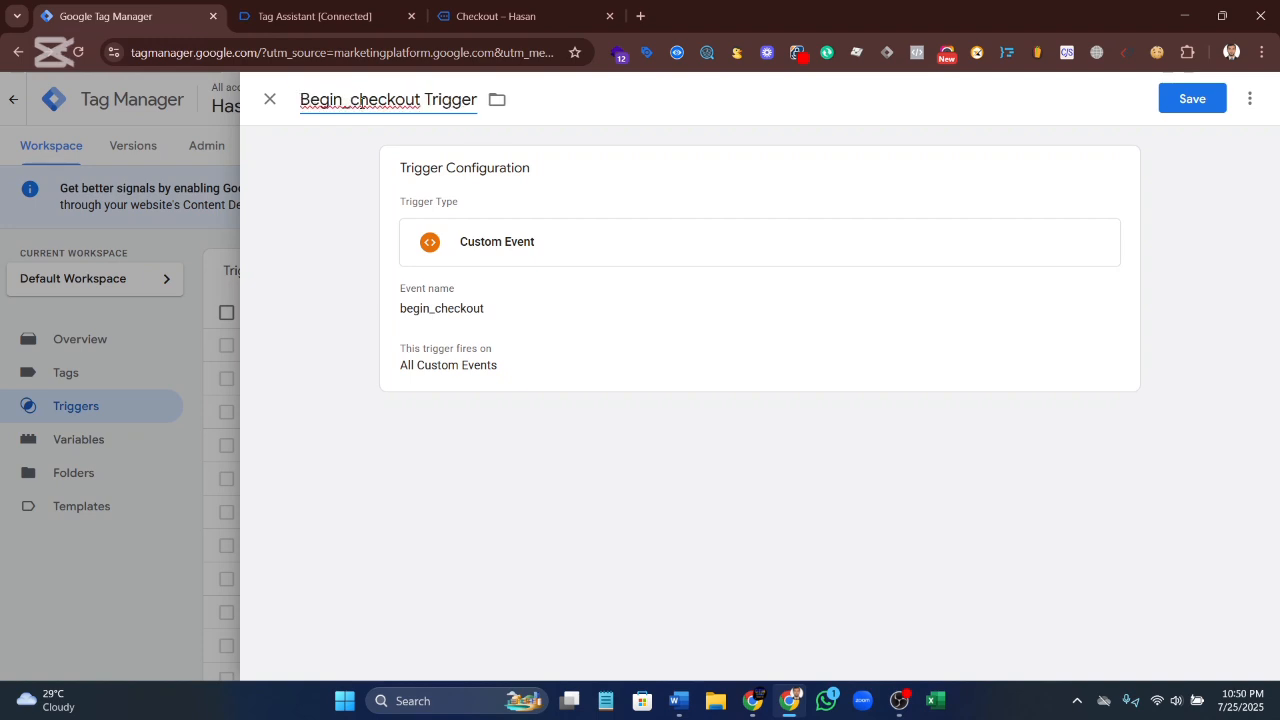
click(359, 99)
key(BackSpace)
key(BackSpace)
text(C)
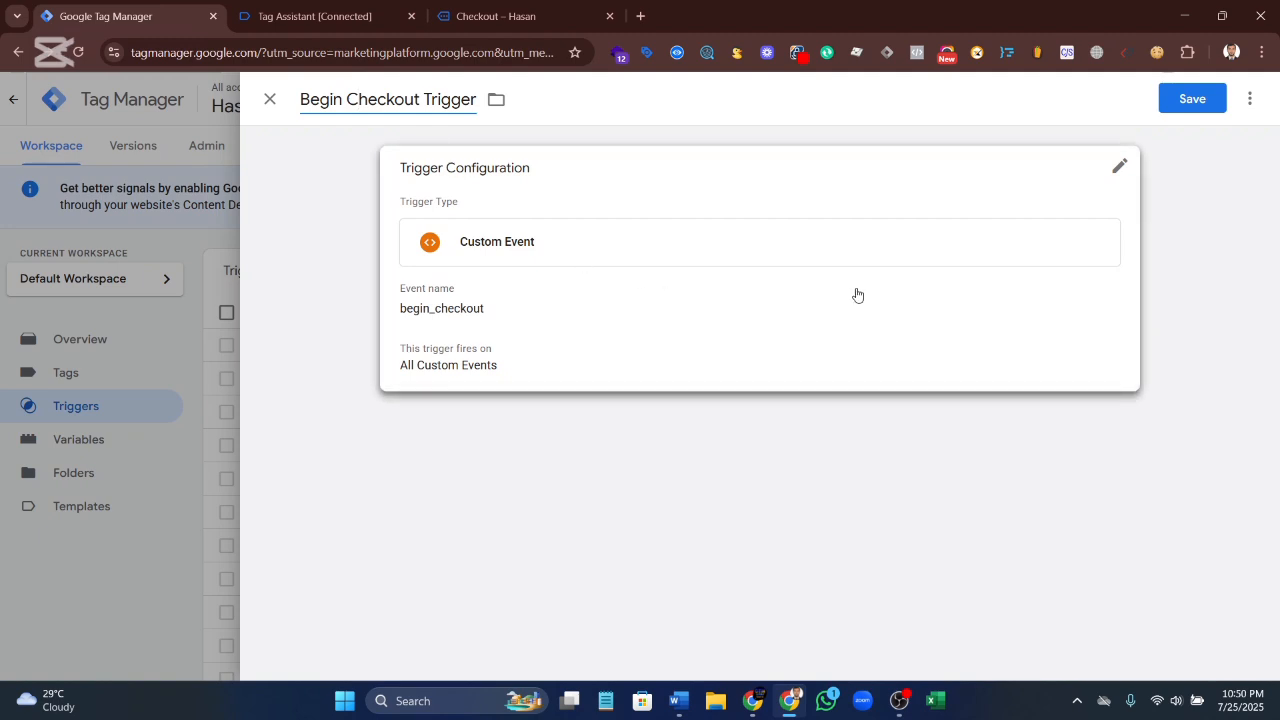
click(1200, 101)
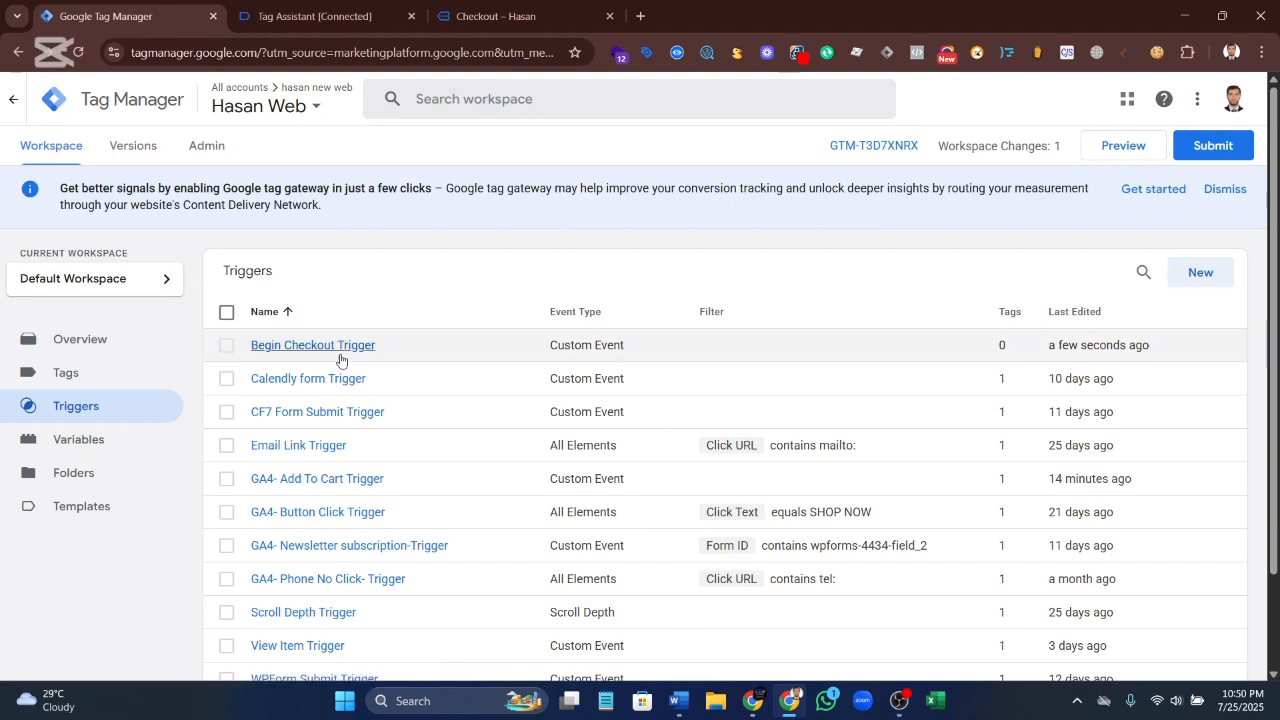
Start a new tag of the type Google Analytics: GA4 Event
click(108, 374)
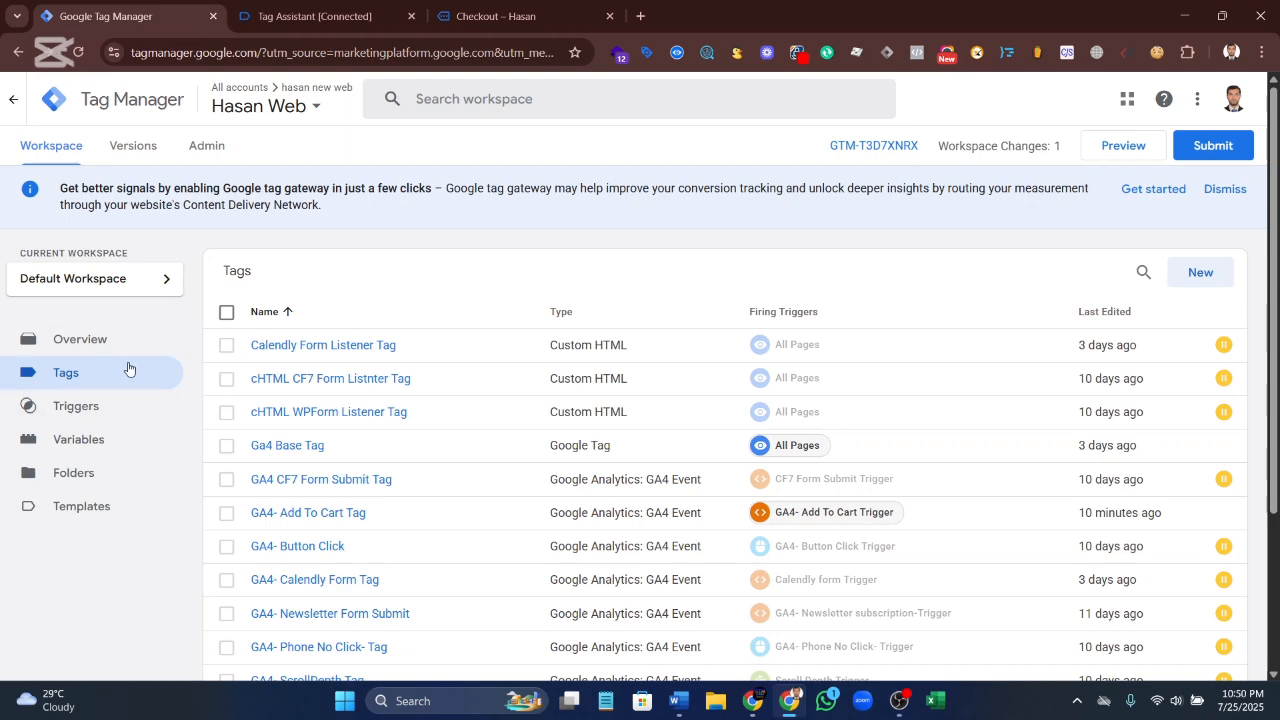
click(1200, 272)
click(943, 257)
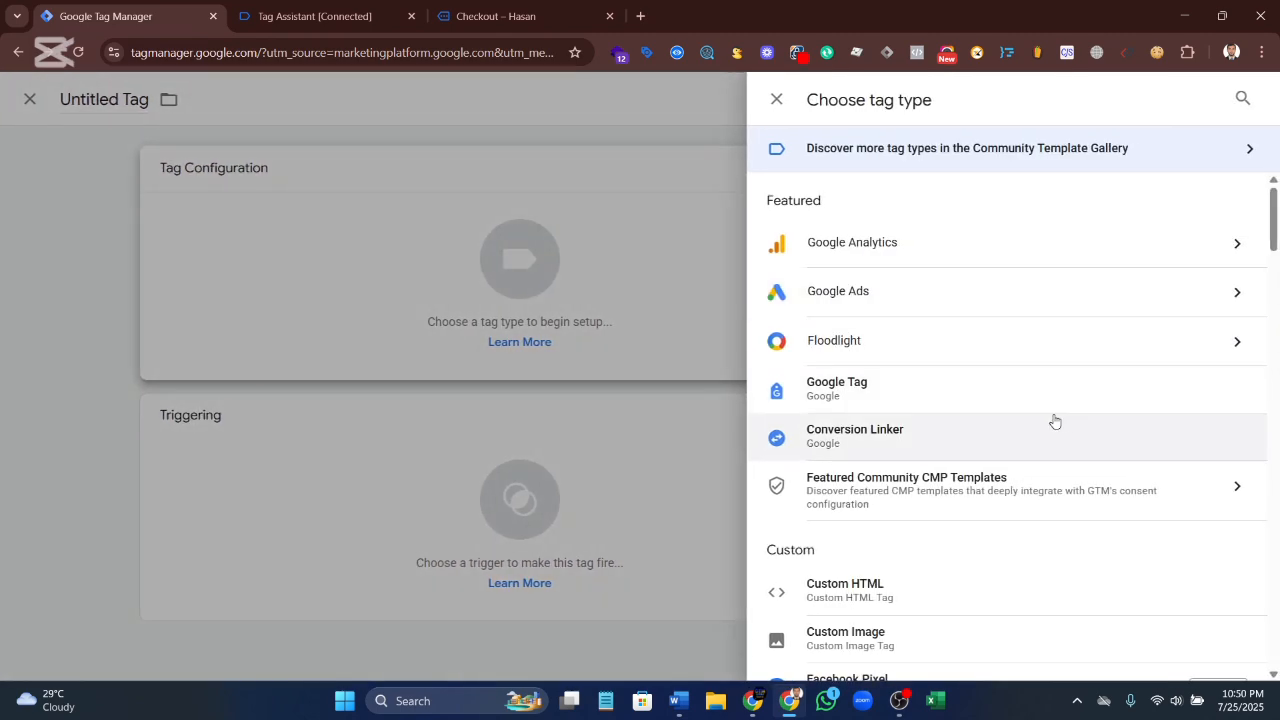
click(941, 253)
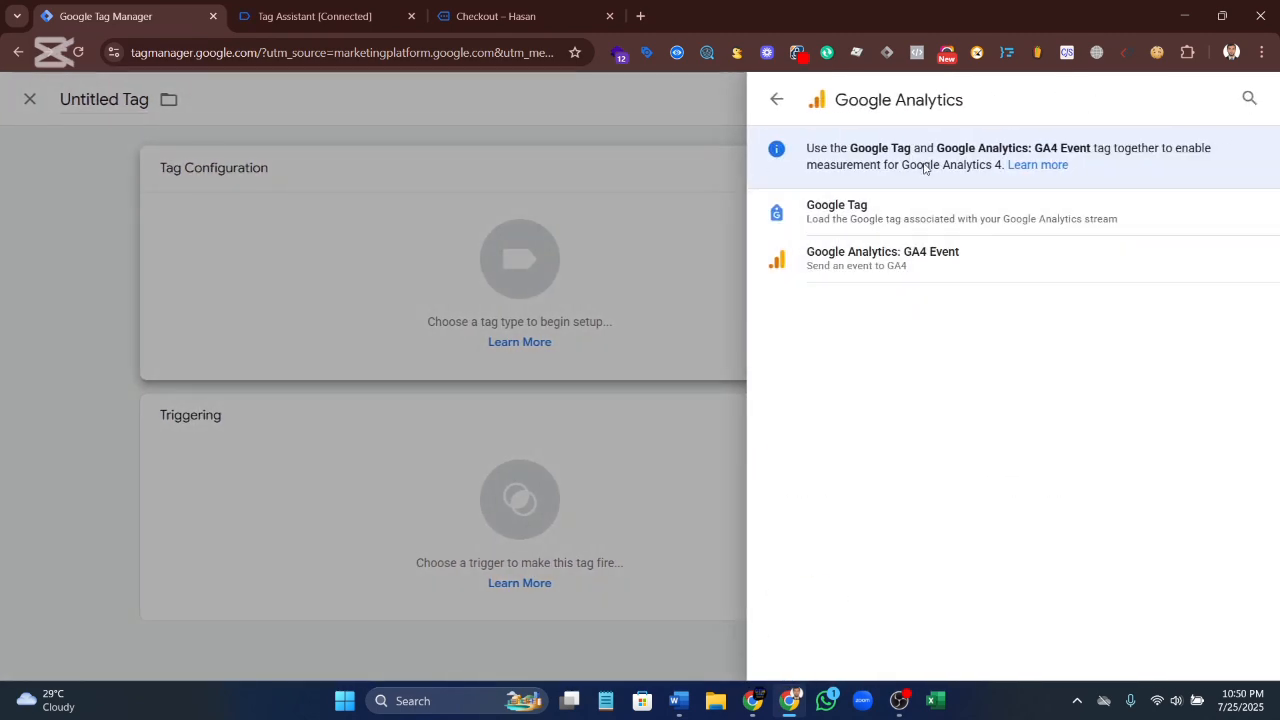
click(868, 260)
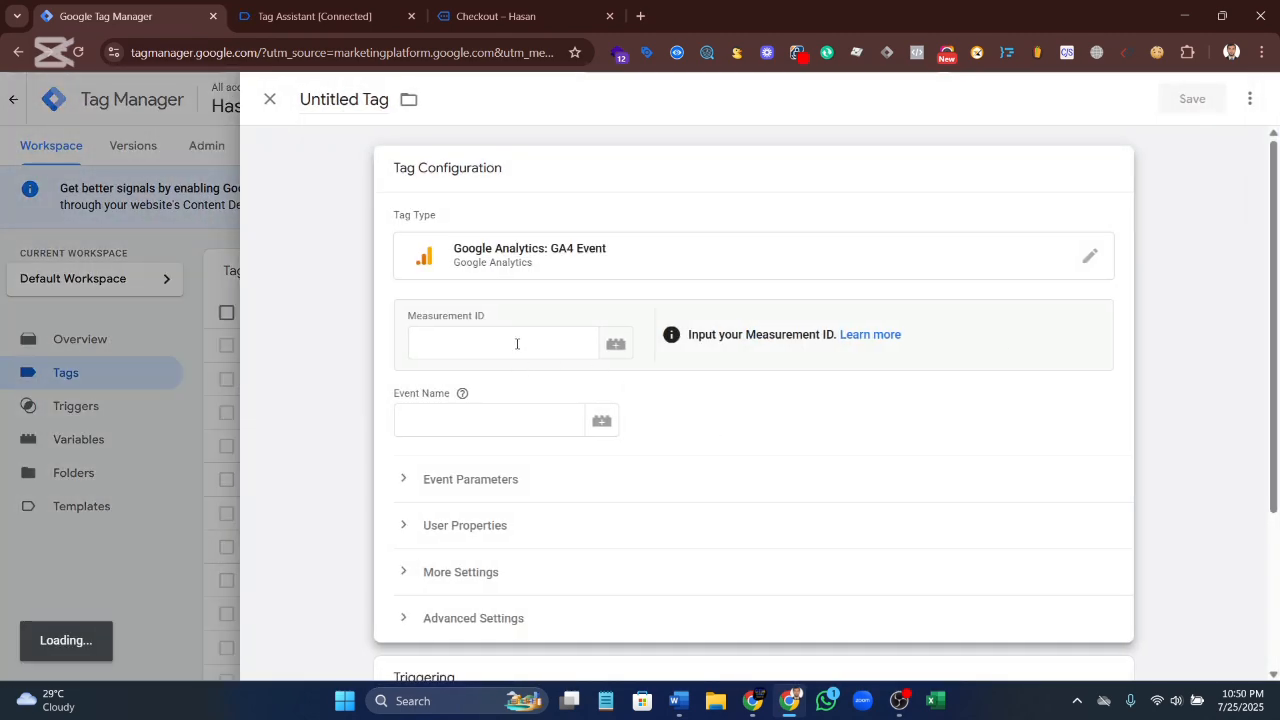
Set the tag's Measurement ID to the GA4 Measurement ID variable and its event name to begin_checkout
click(620, 343)
scroll(519, 404, down, 2)
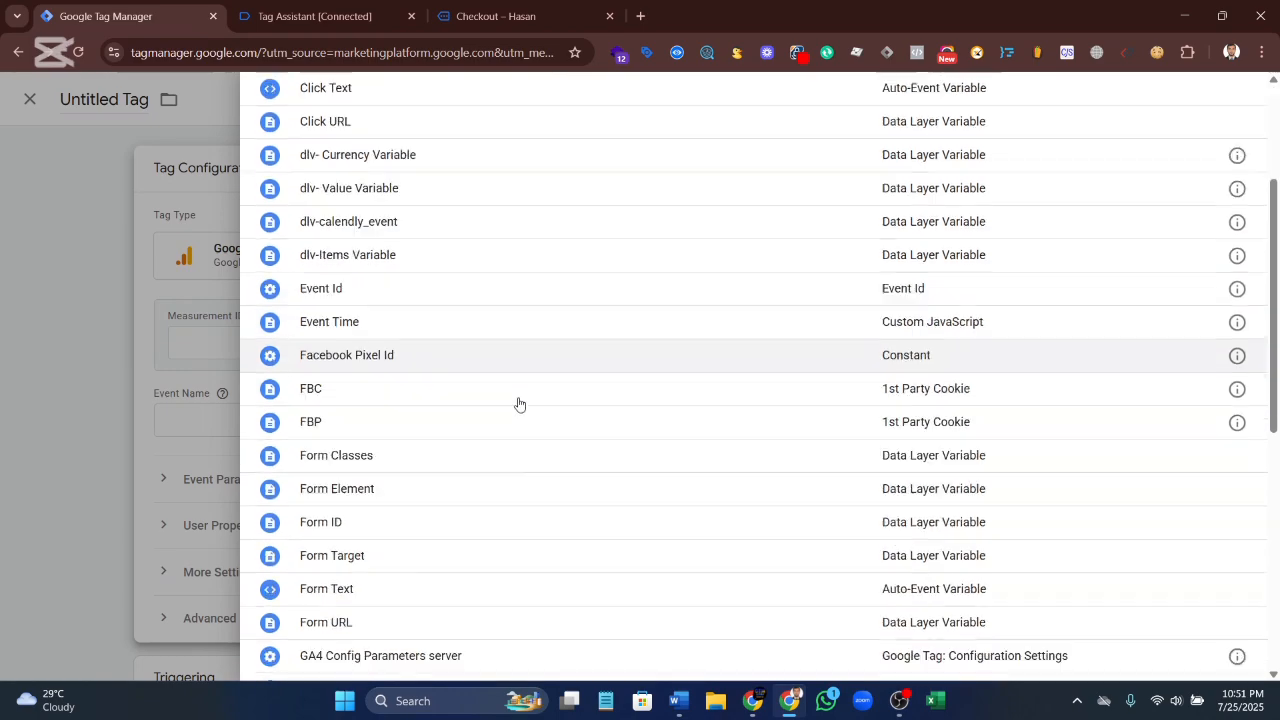
scroll(519, 404, down, 3)
scroll(426, 423, up, 5)
scroll(429, 343, down, 1)
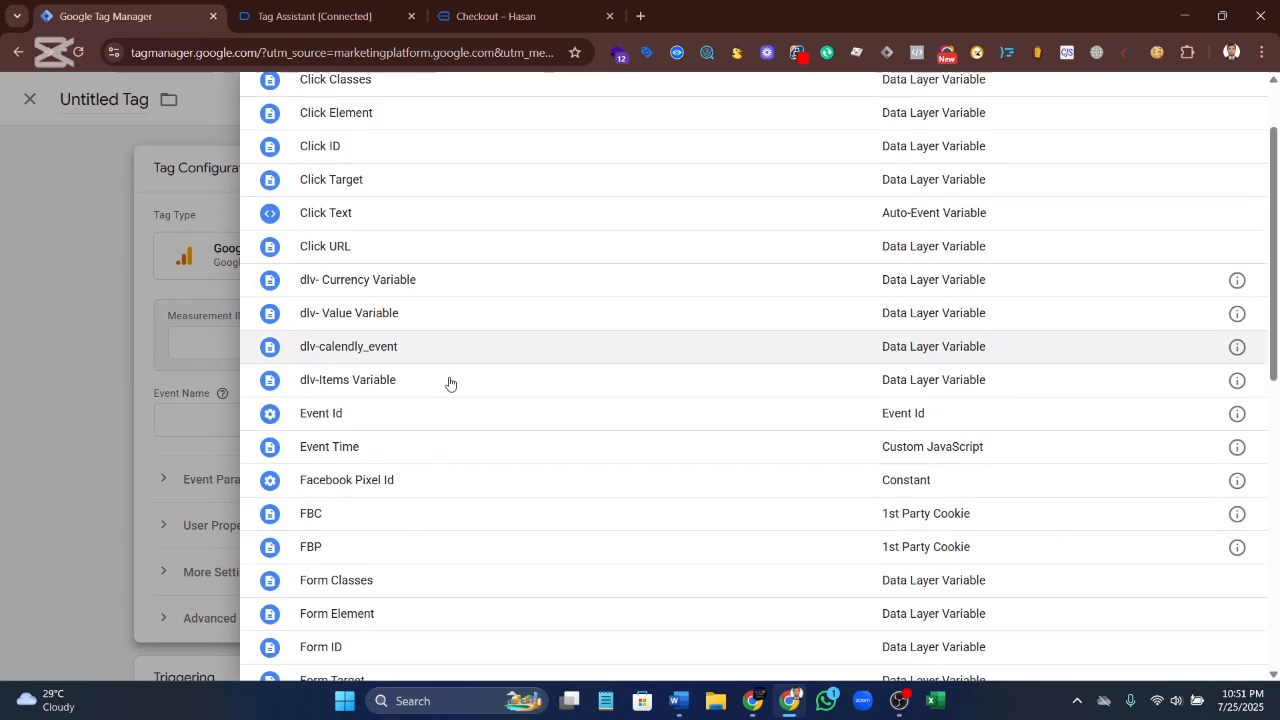
scroll(480, 409, down, 5)
click(405, 363)
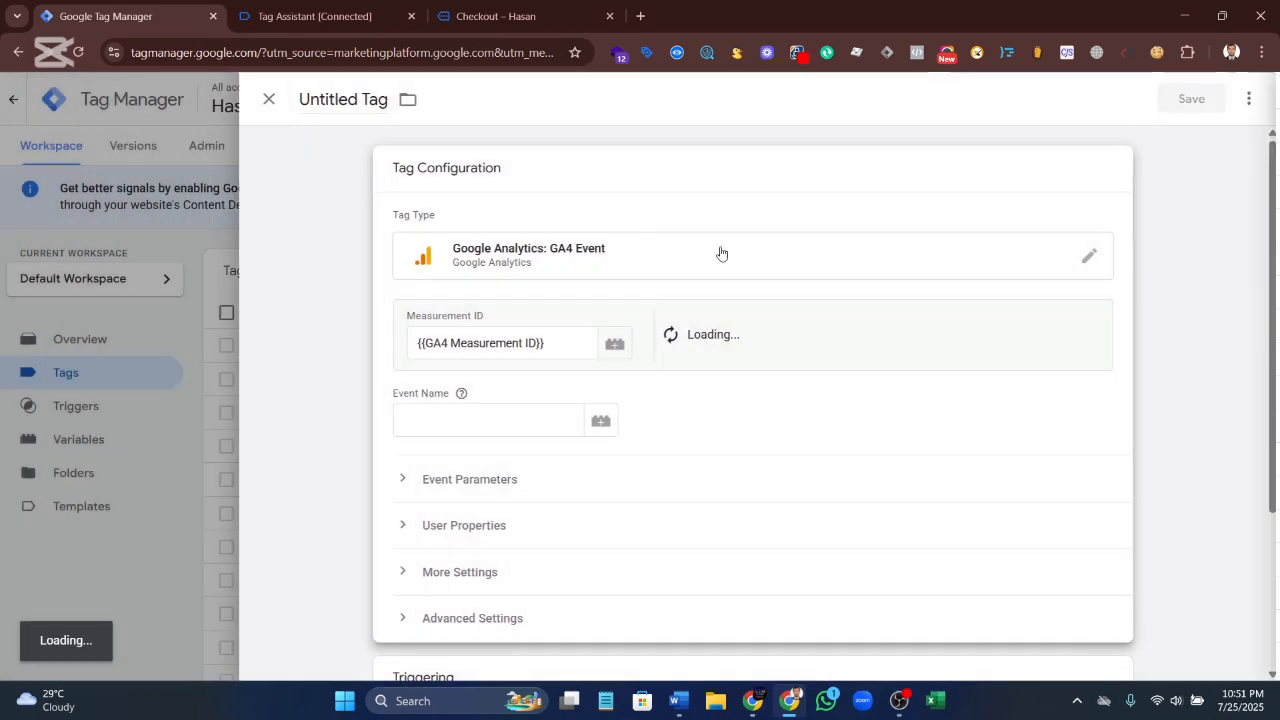
click(549, 423)
text(begin_checkout)
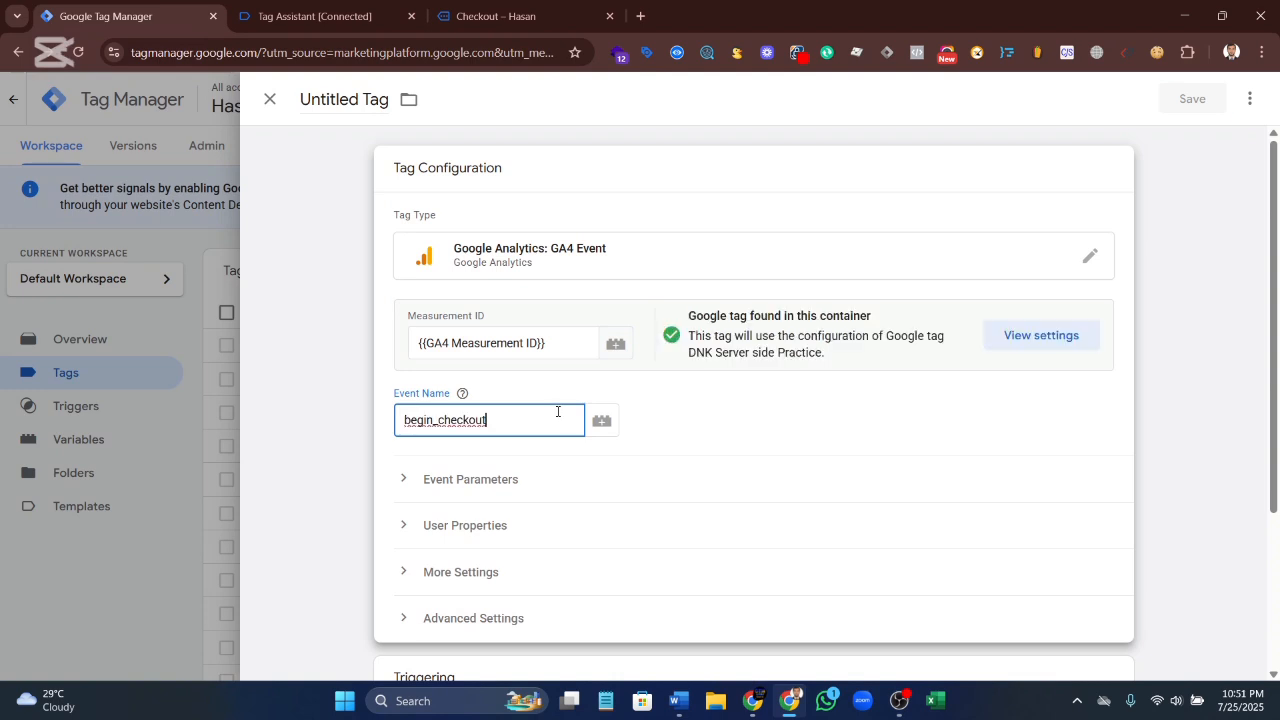
Add three blank event parameter rows to the begin_checkout tag
scroll(645, 384, down, 2)
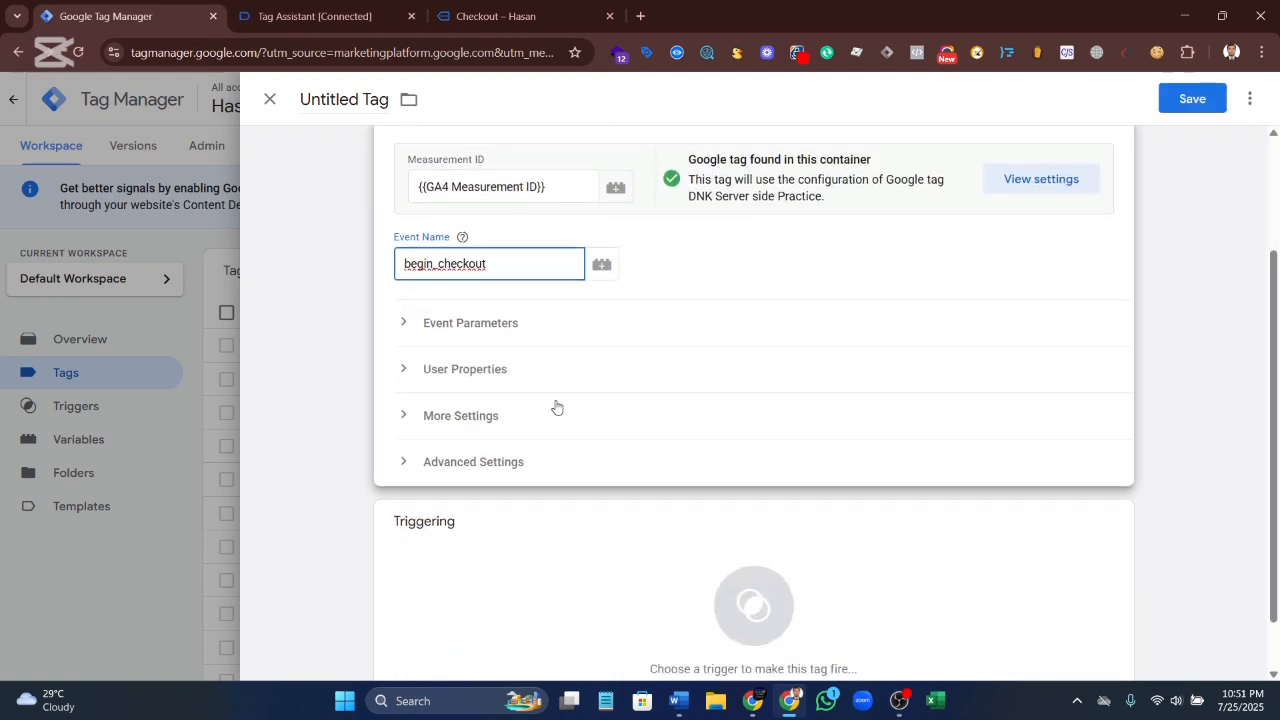
click(545, 323)
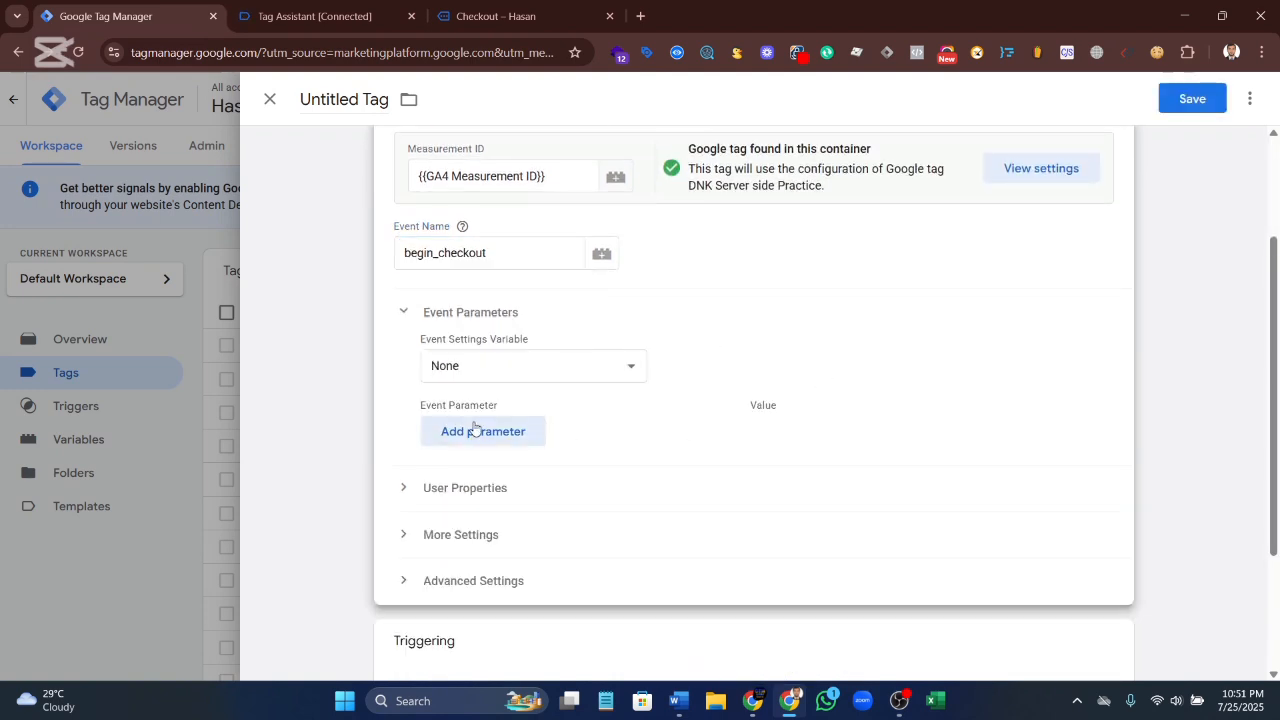
click(458, 433)
click(462, 478)
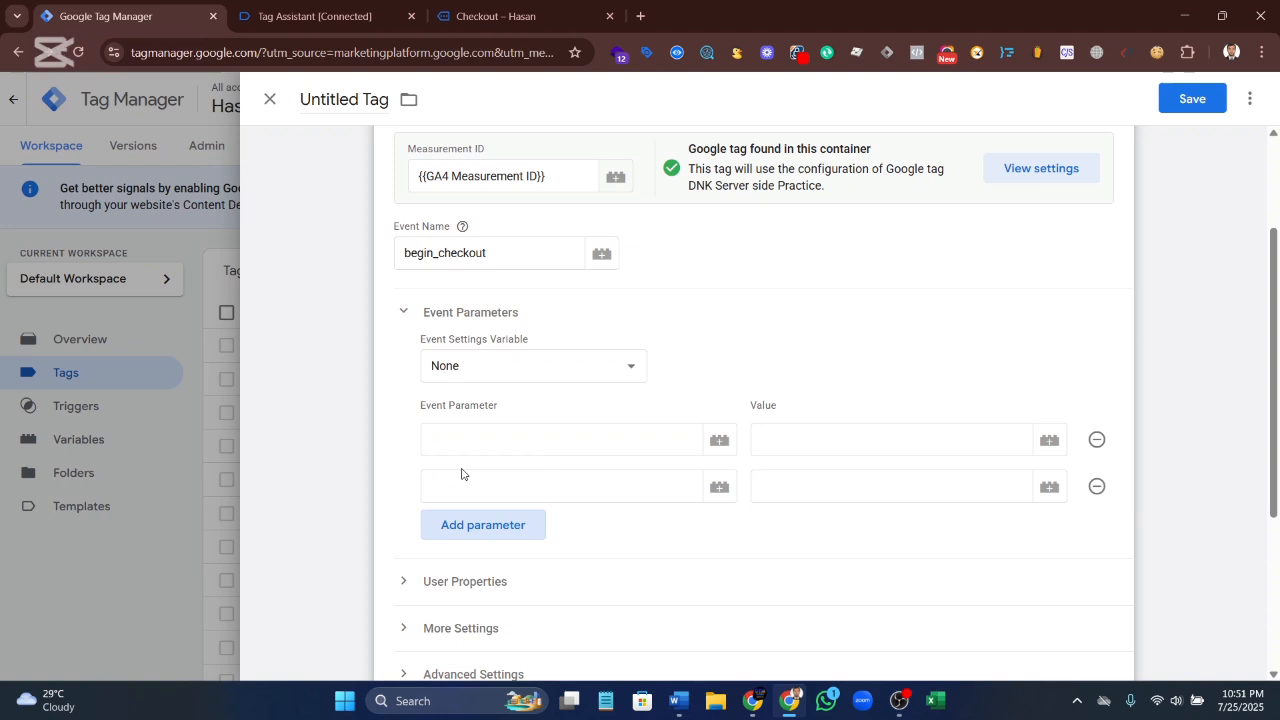
click(466, 522)
Check the begin_checkout parameters in the Word document's Retail/Ecommerce events table, and return to the tag's first blank event parameter
click(679, 700)
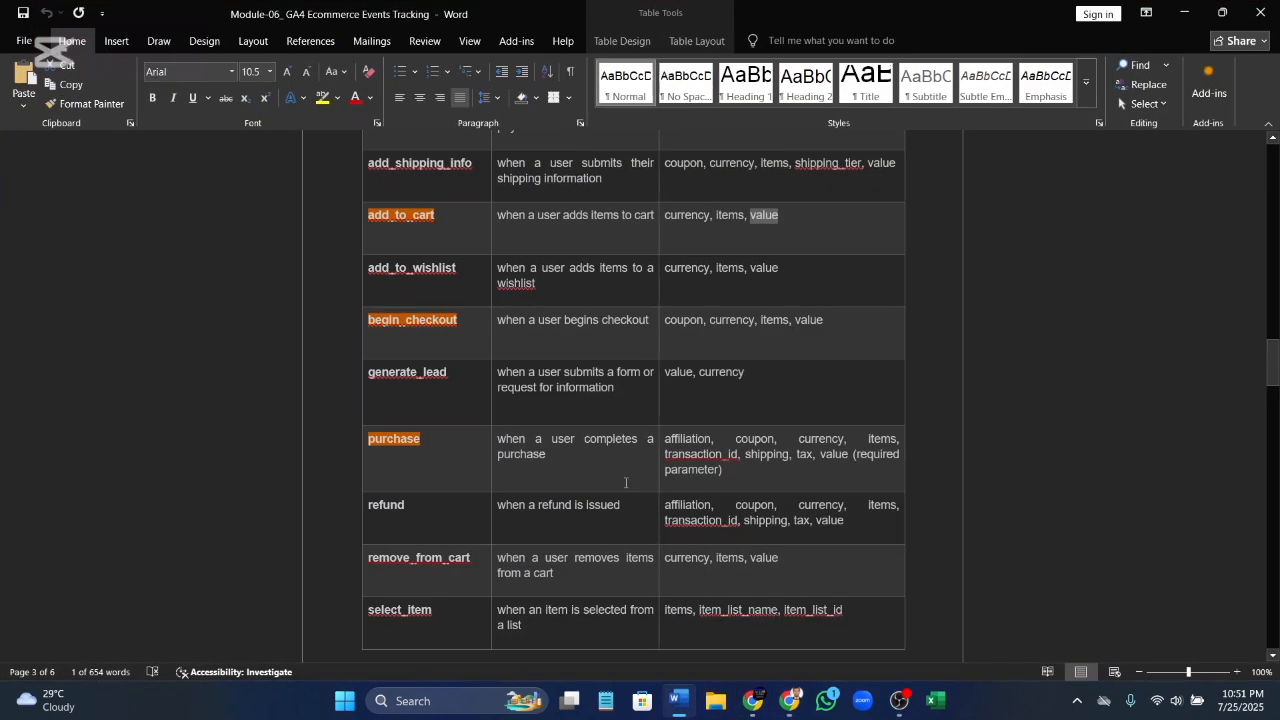
scroll(425, 340, up, 1)
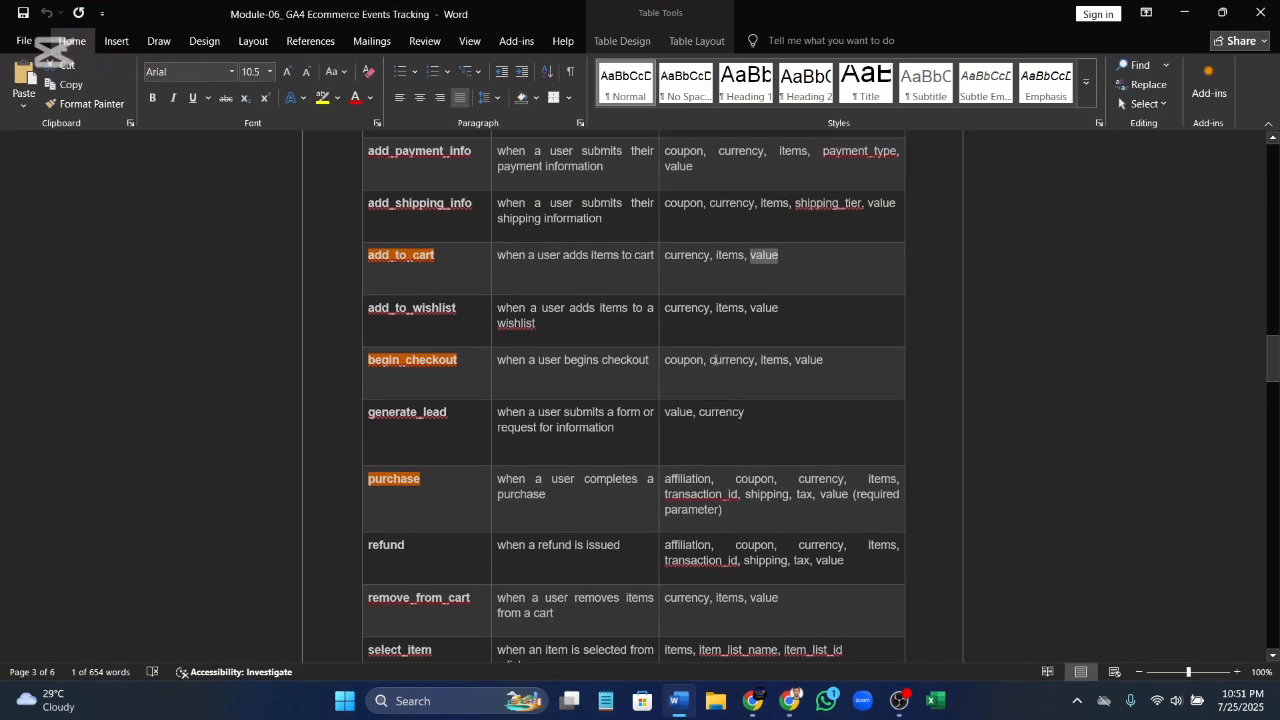
drag(710, 360, 821, 372)
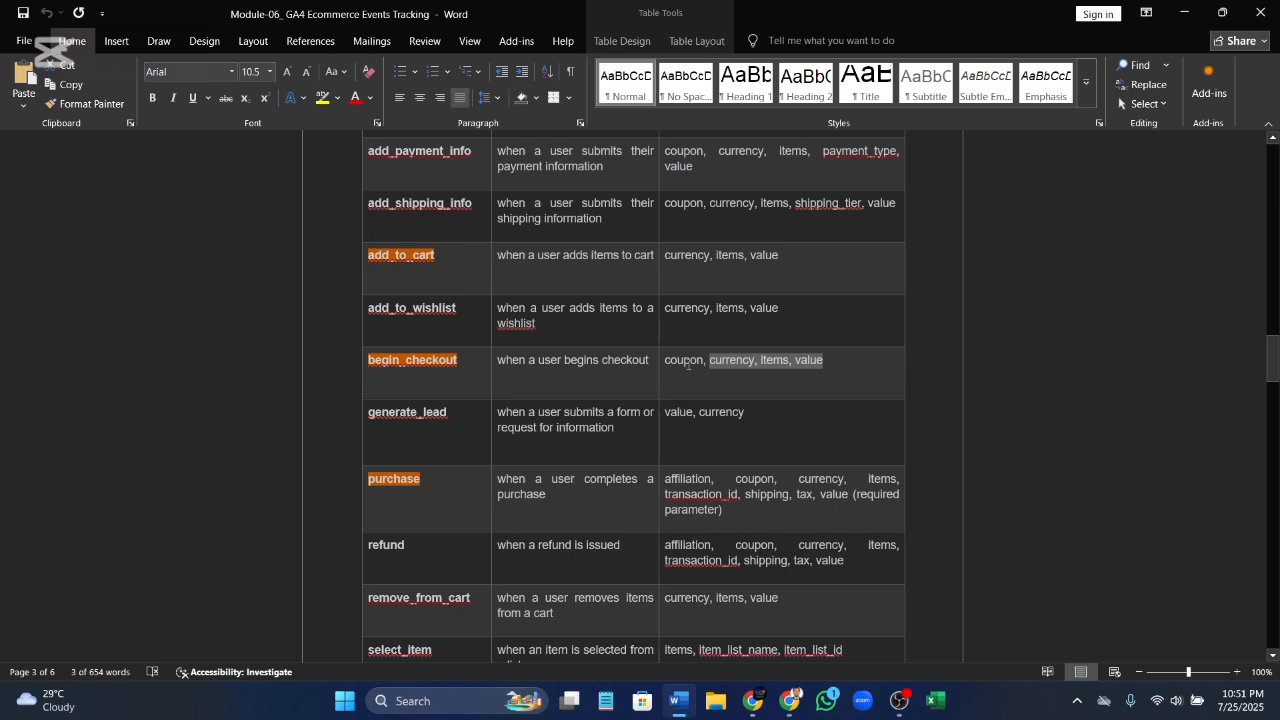
drag(708, 360, 664, 362)
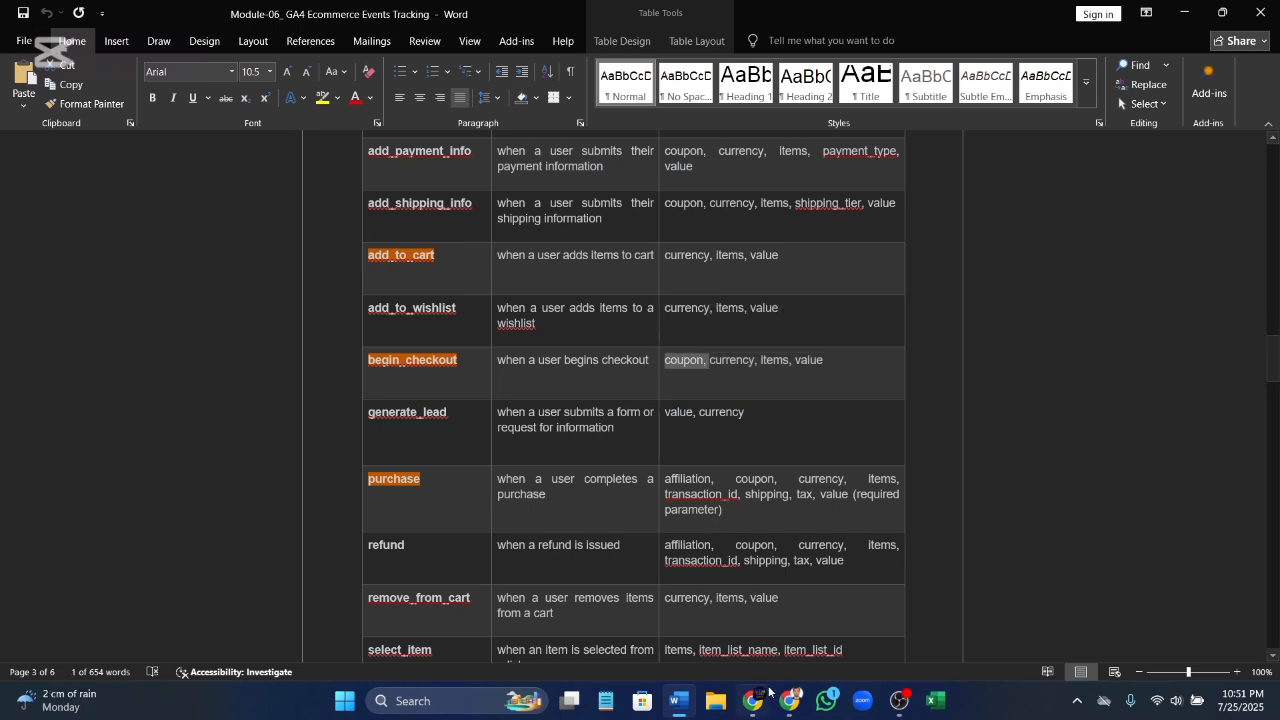
mouse_move(778, 693)
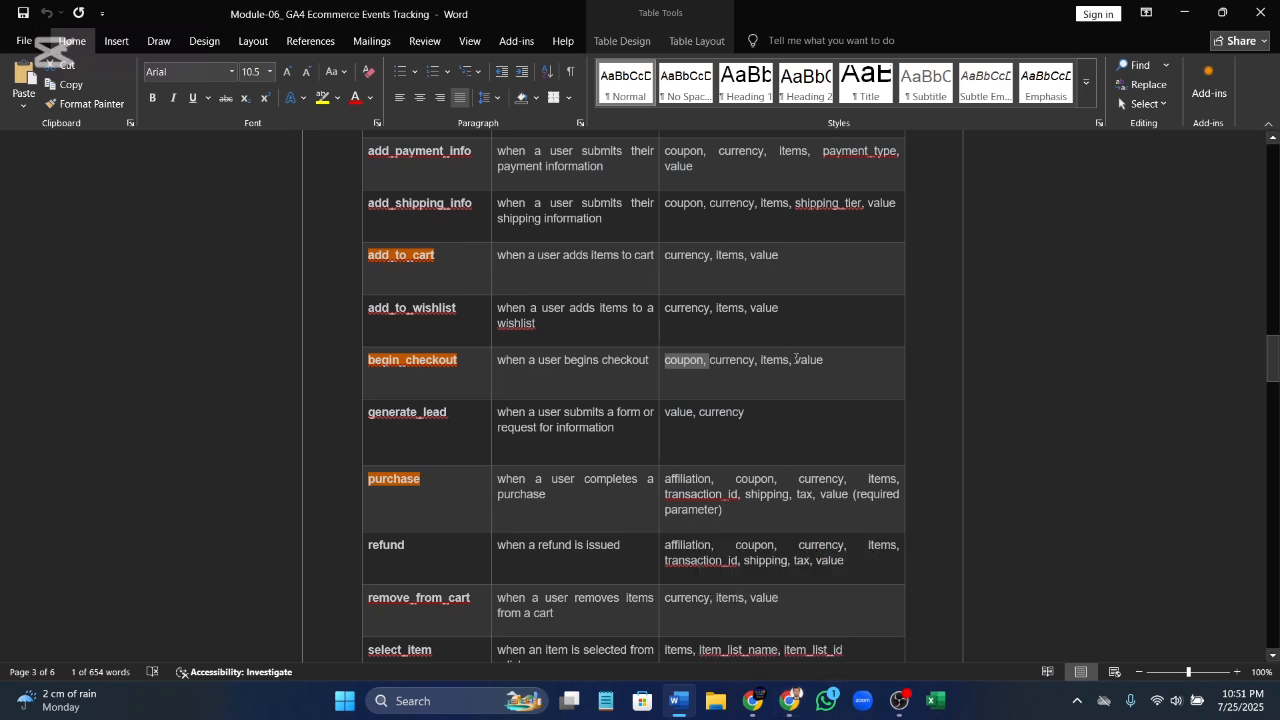
scroll(795, 358, up, 2)
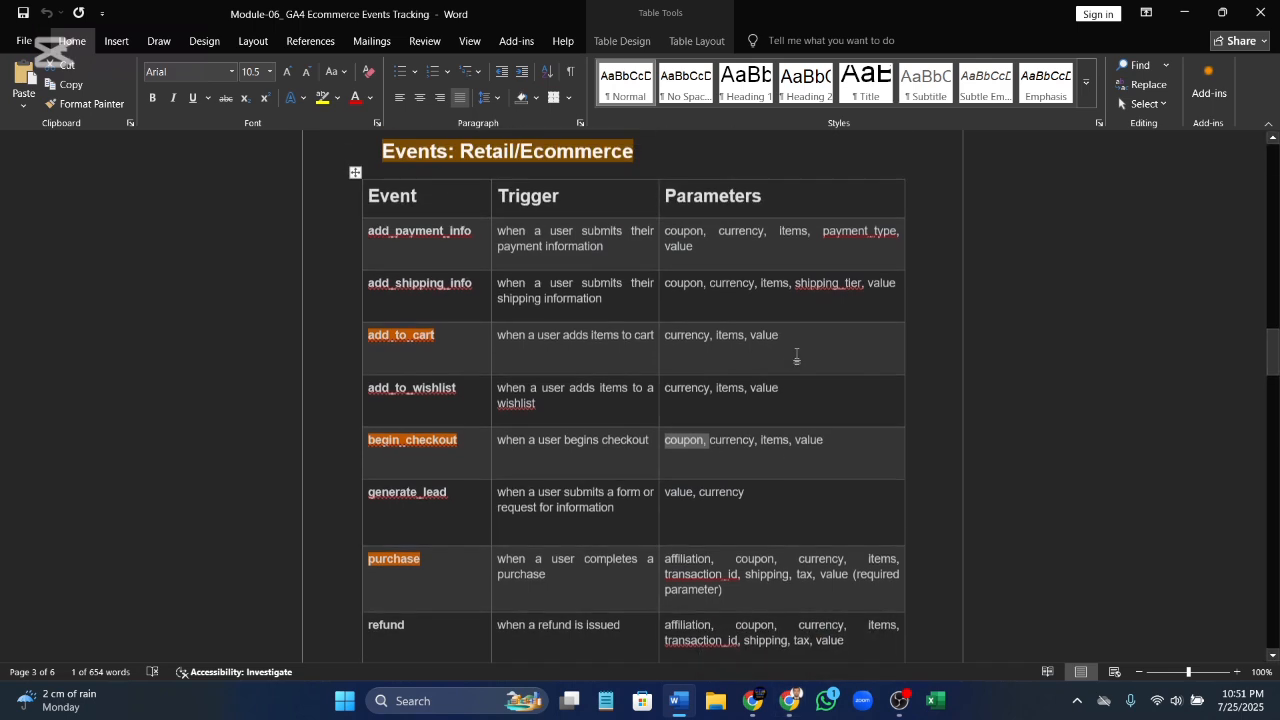
scroll(795, 358, down, 2)
click(789, 701)
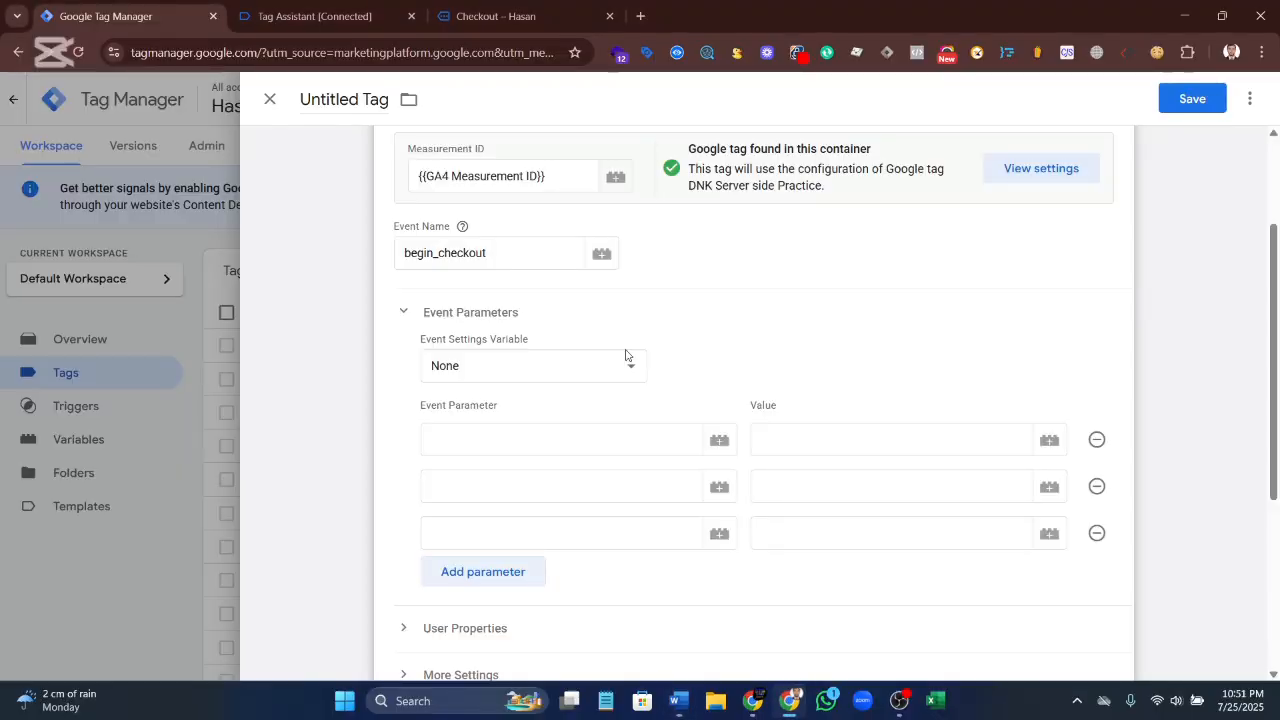
click(518, 441)
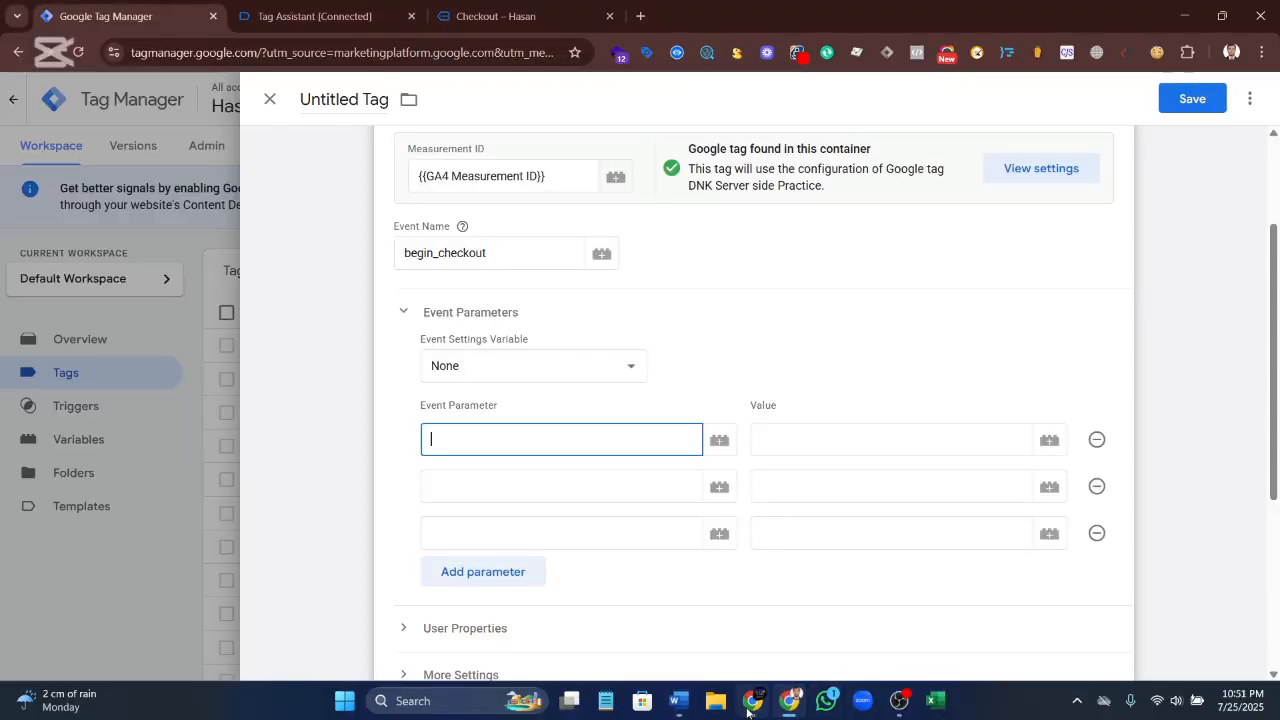
Copy currency from the Word document's begin_checkout row and enter it as the tag's third event parameter
click(511, 537)
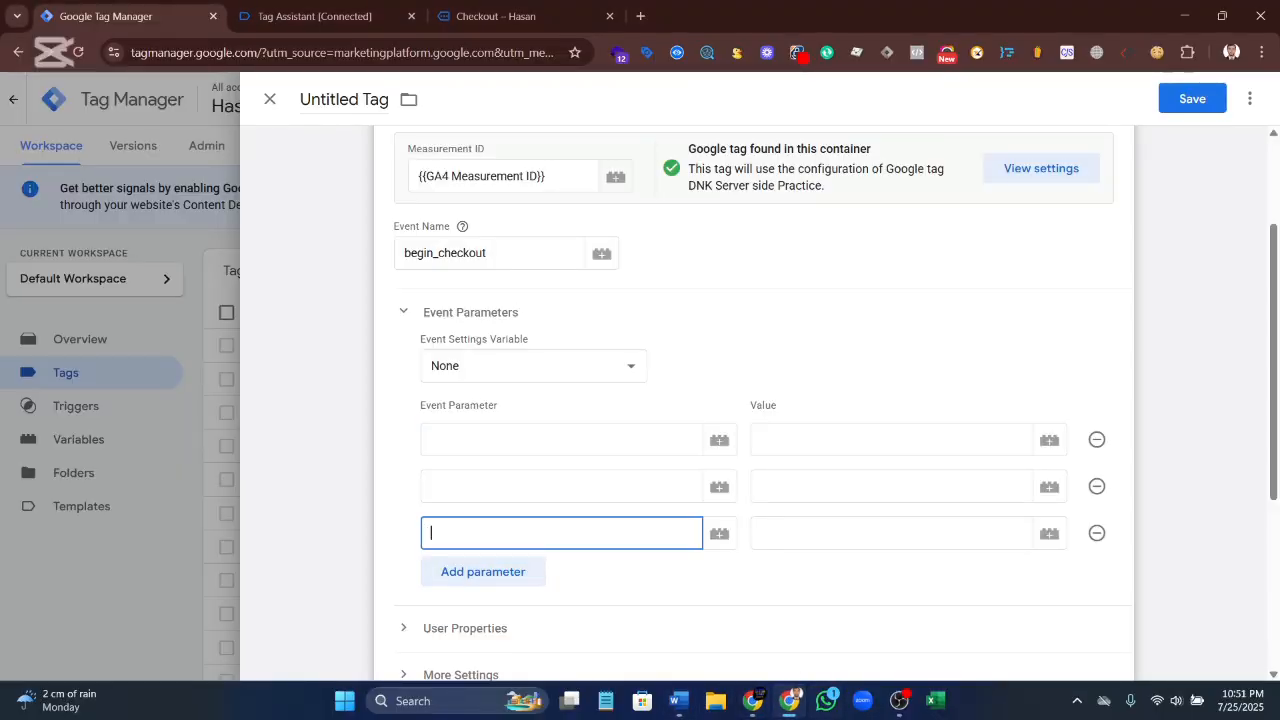
click(680, 700)
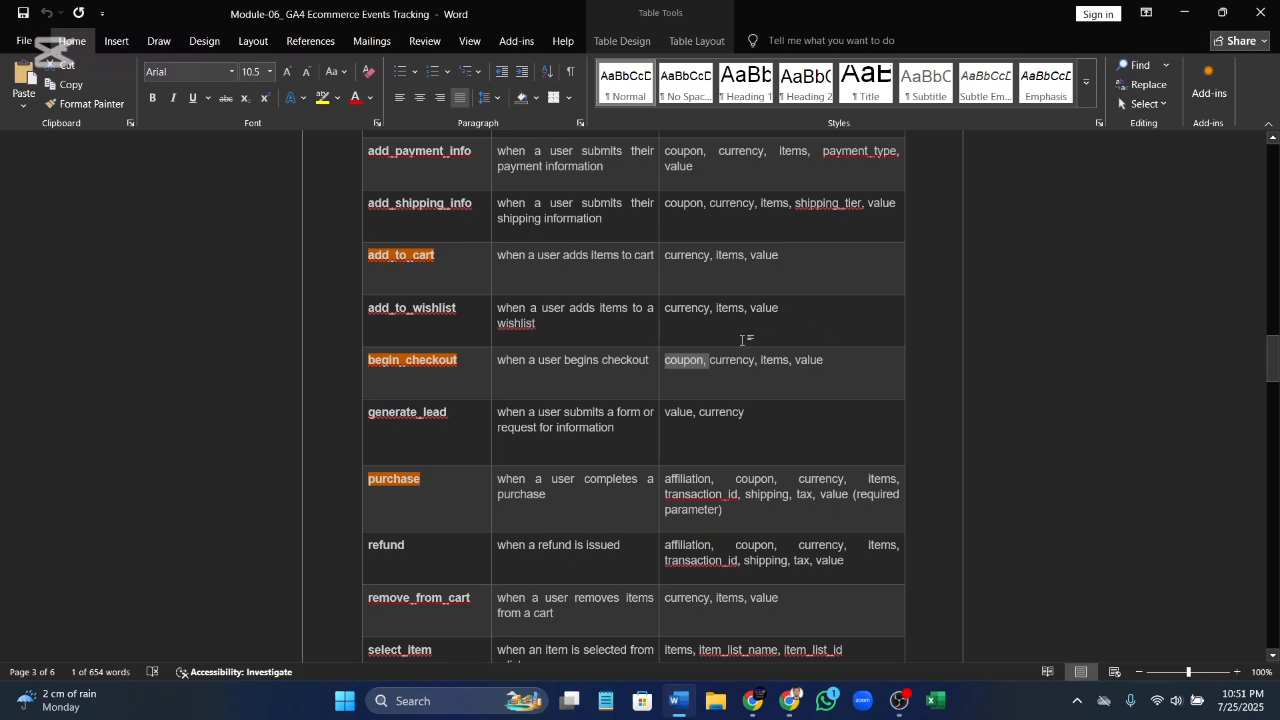
click(709, 360)
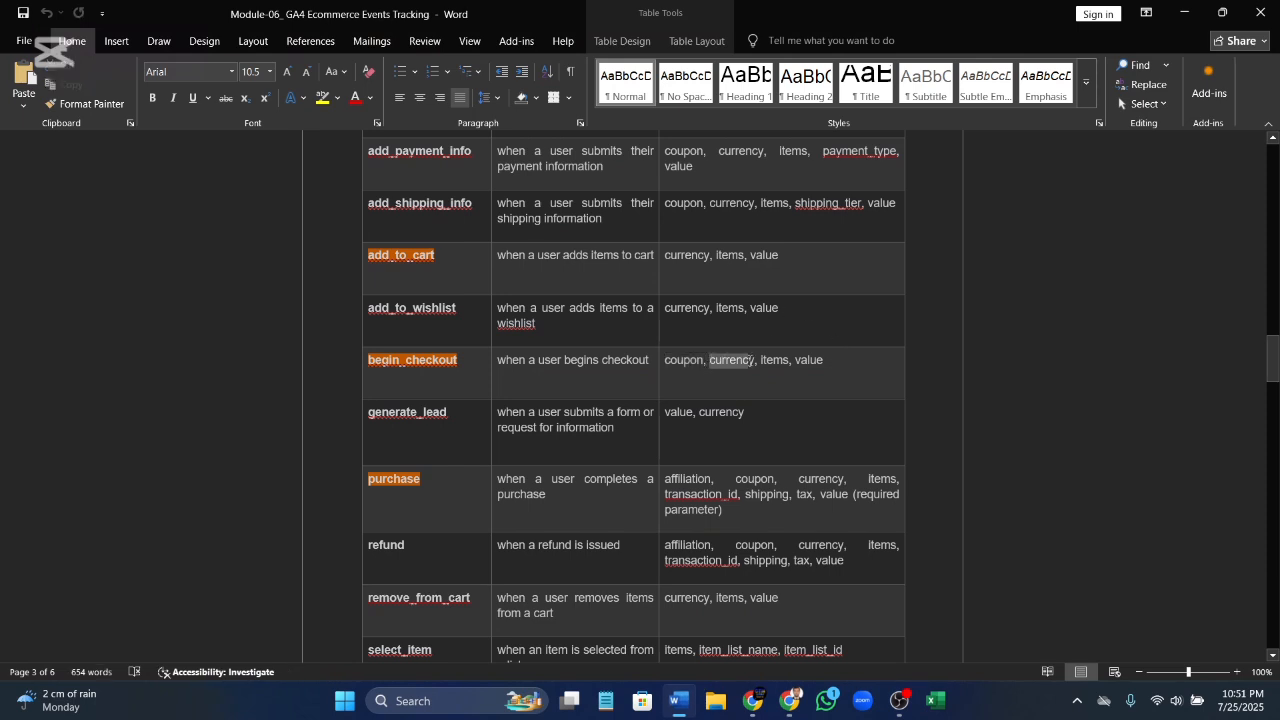
drag(750, 360, 755, 361)
key(ctrl+c)
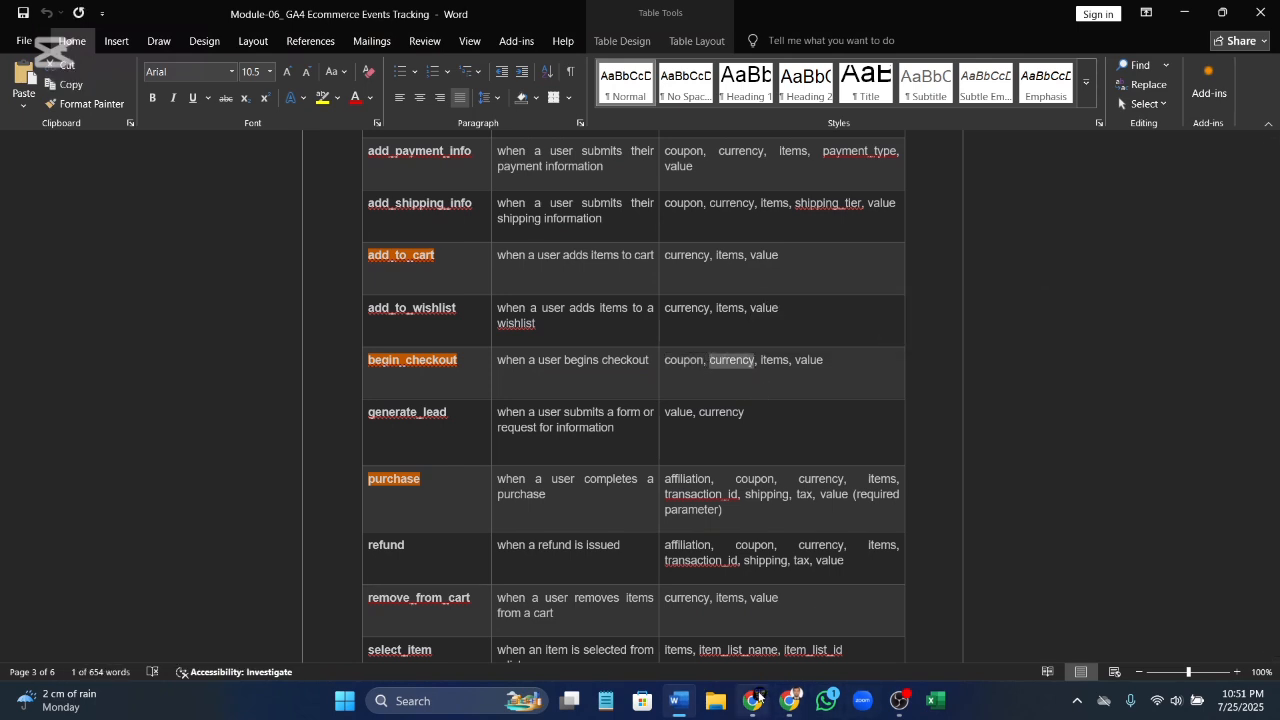
click(755, 700)
click(790, 700)
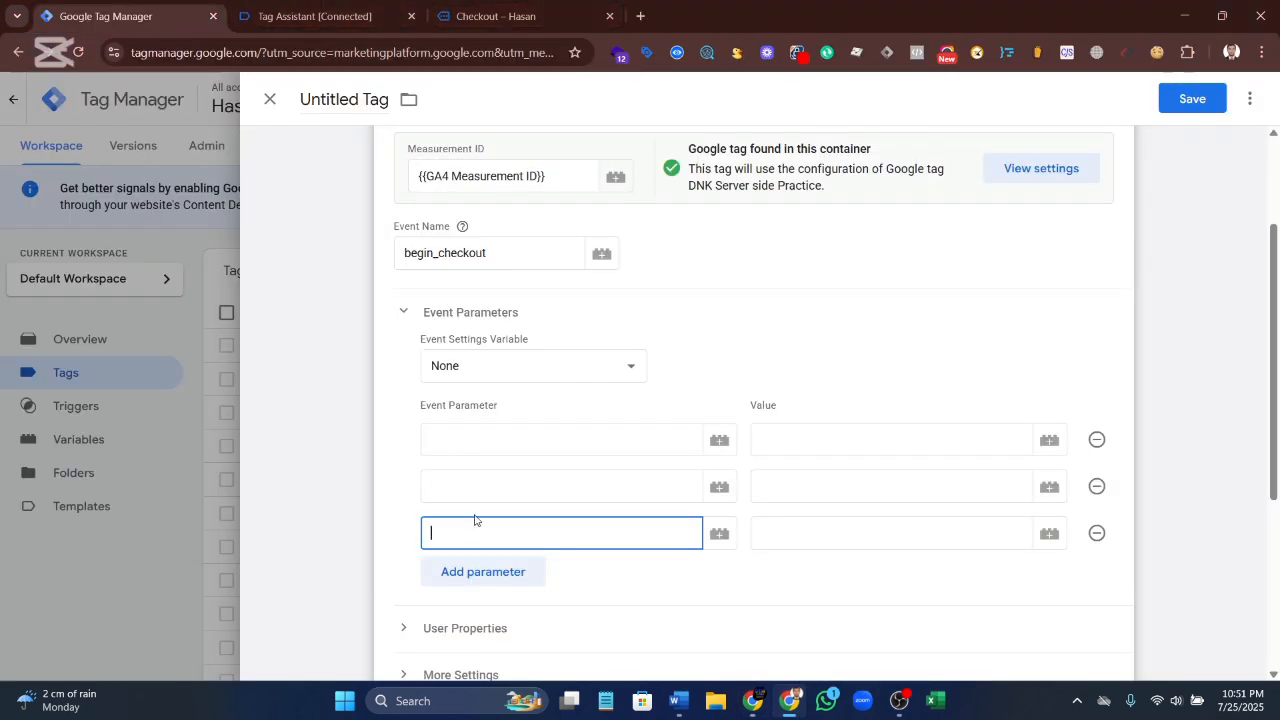
key(ctrl+v)
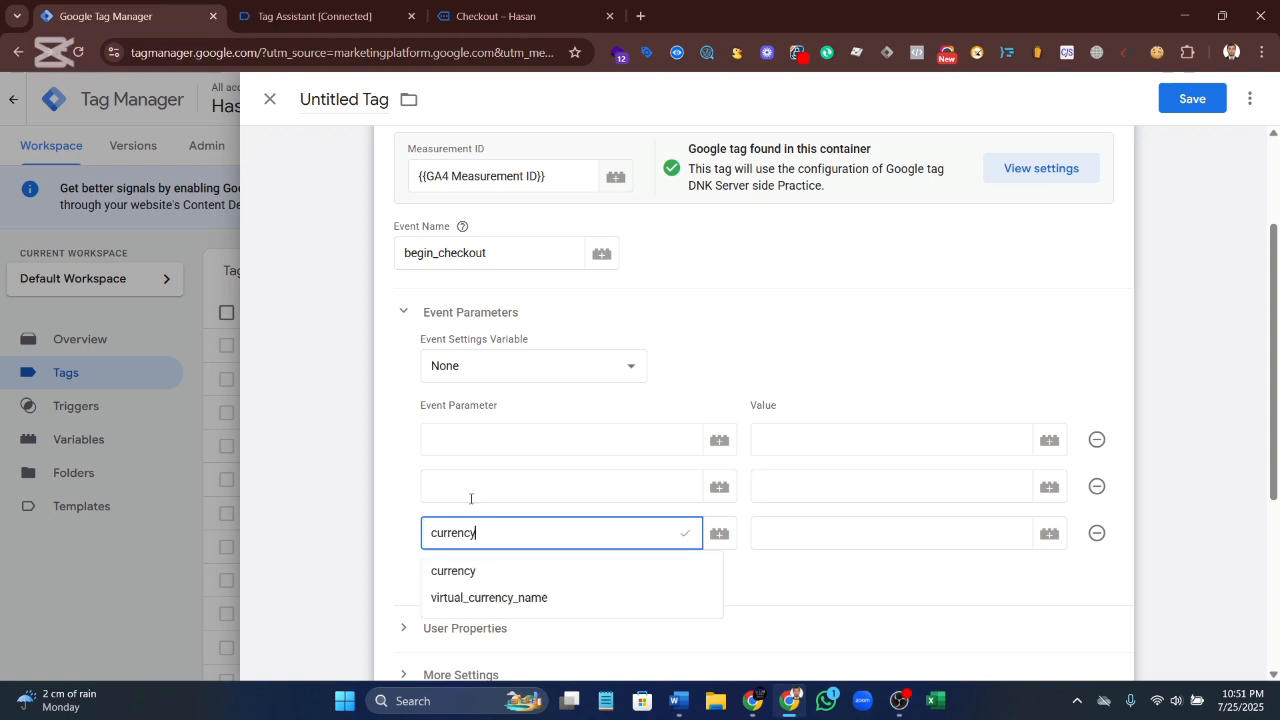
click(471, 567)
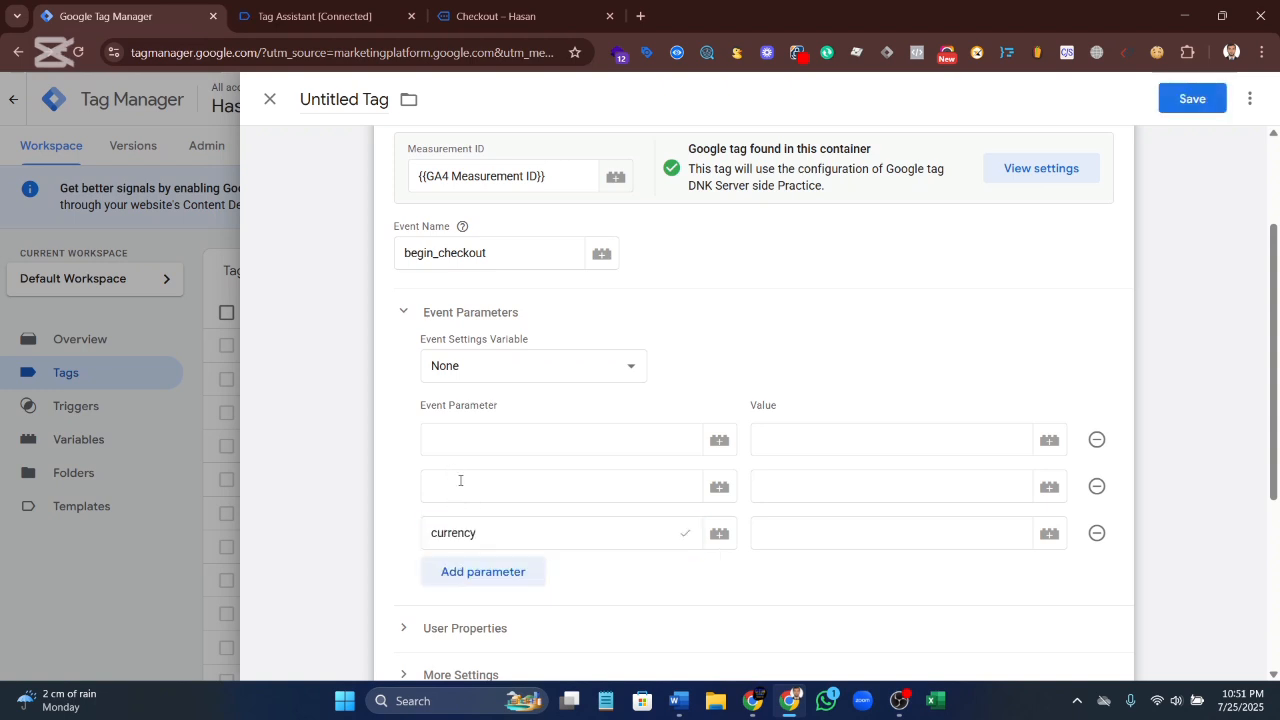
Copy items from the Word document's begin_checkout row and enter it, without extra punctuation, as the second event parameter
click(460, 480)
click(680, 700)
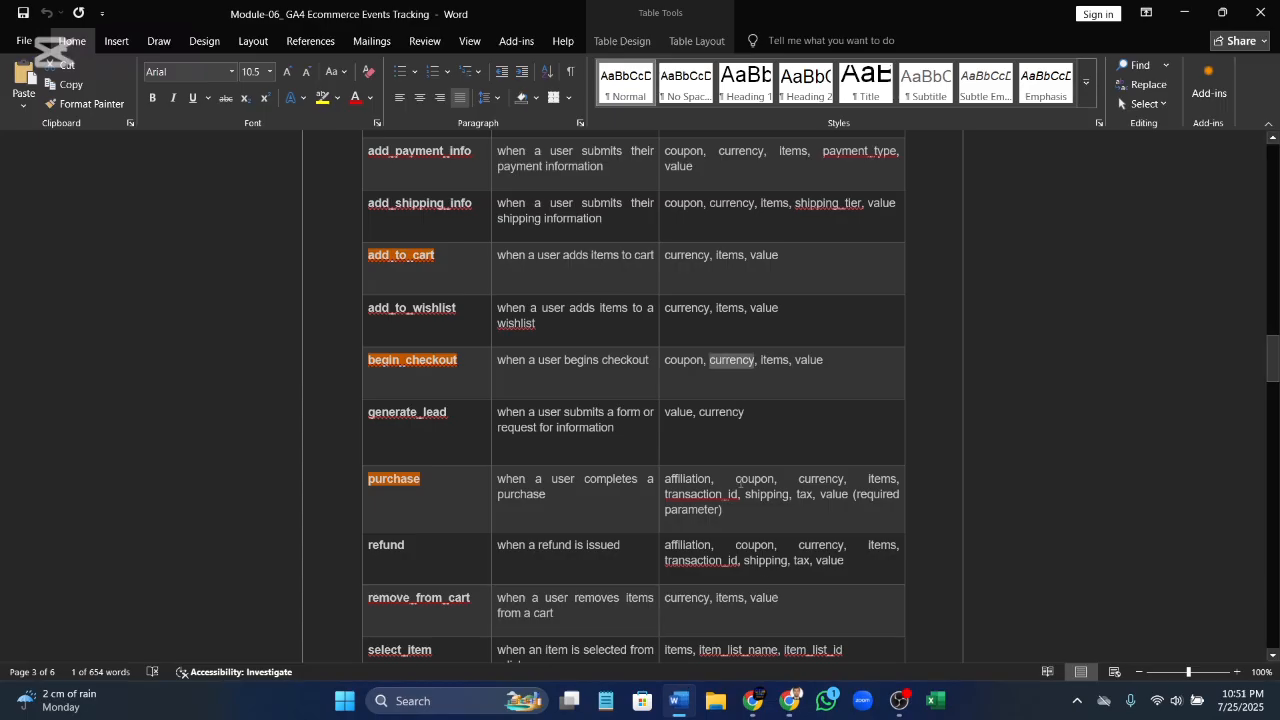
drag(757, 360, 789, 361)
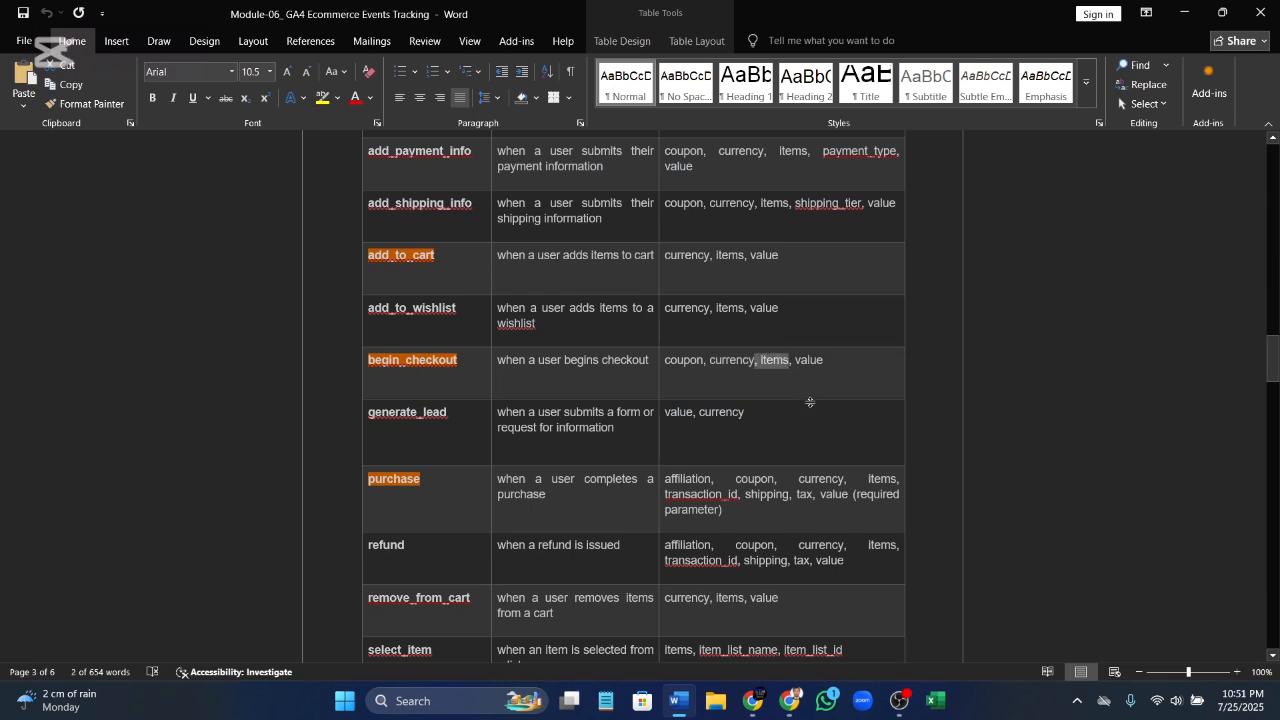
click(790, 700)
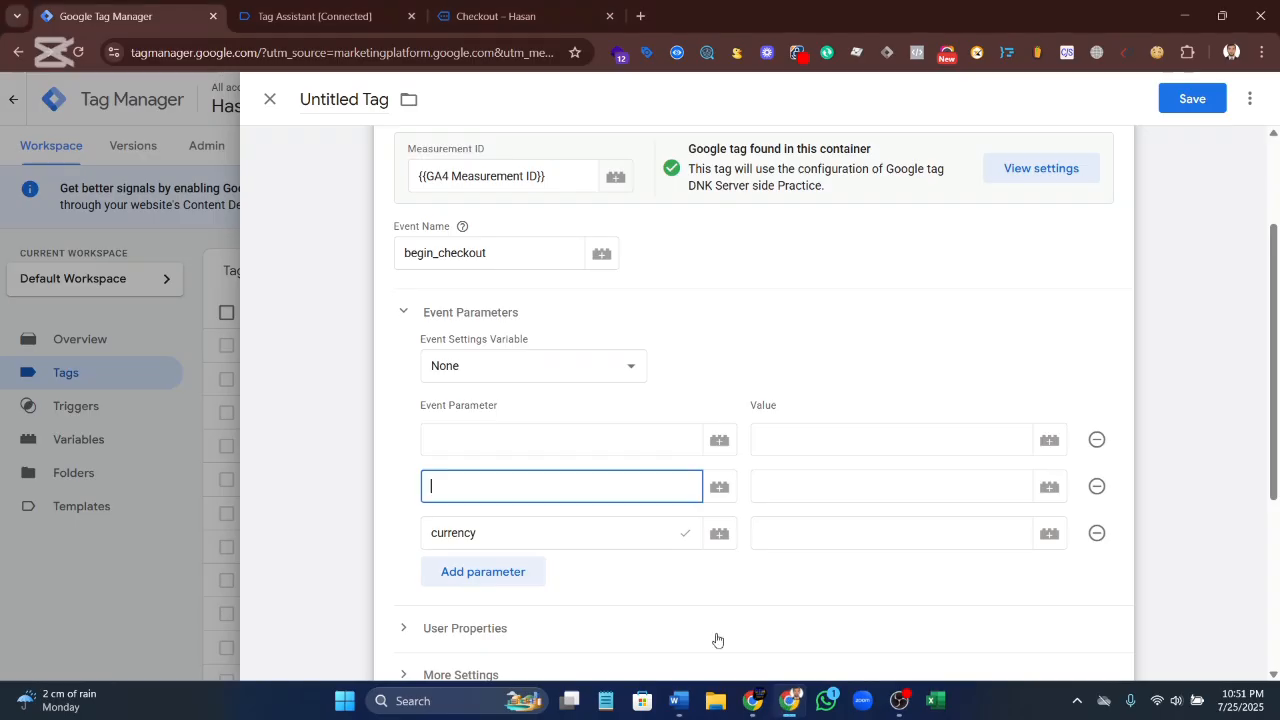
key(ctrl+v)
key(BackSpace)
Copy value from the Word document's begin_checkout row and enter it as the tag's first event parameter
click(532, 440)
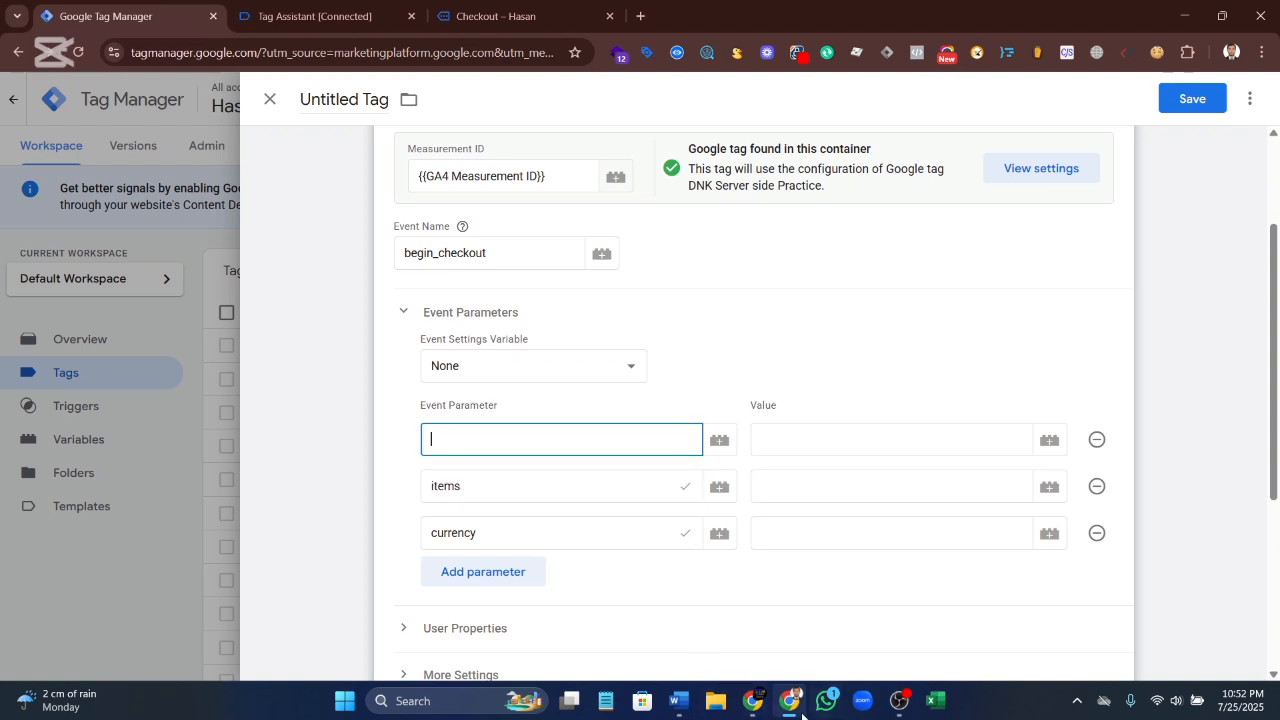
click(679, 700)
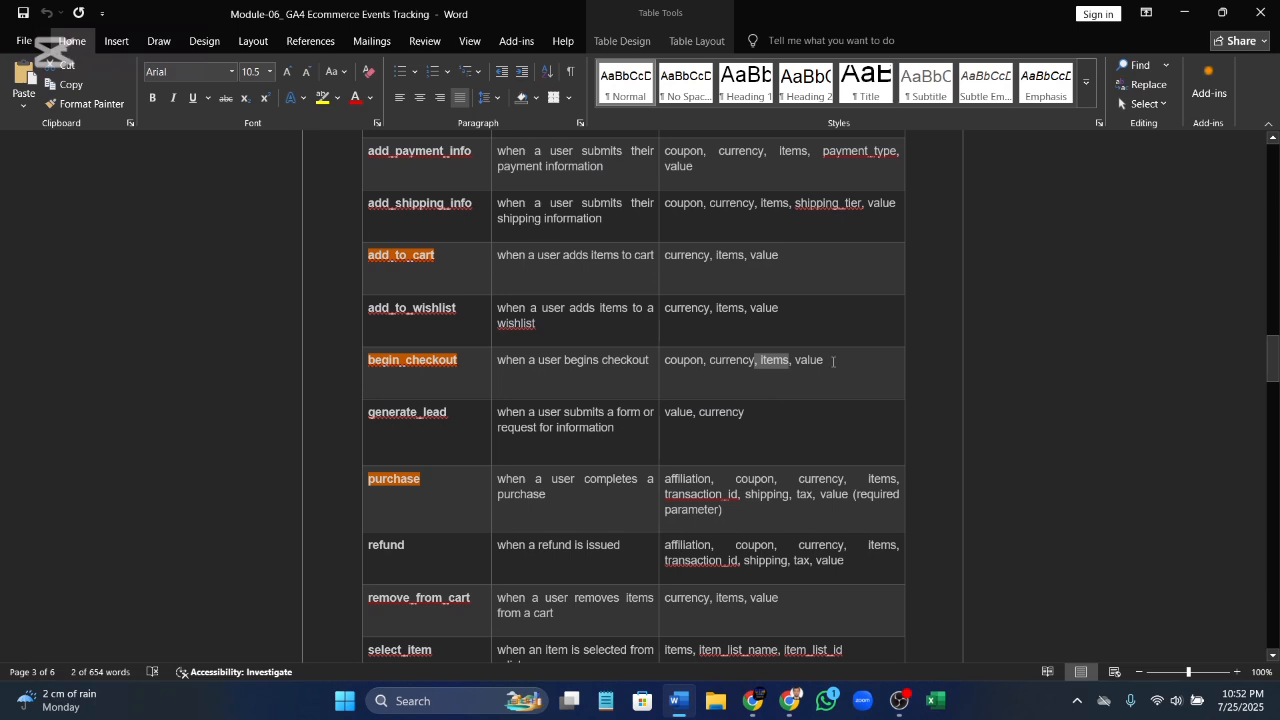
drag(833, 361, 793, 362)
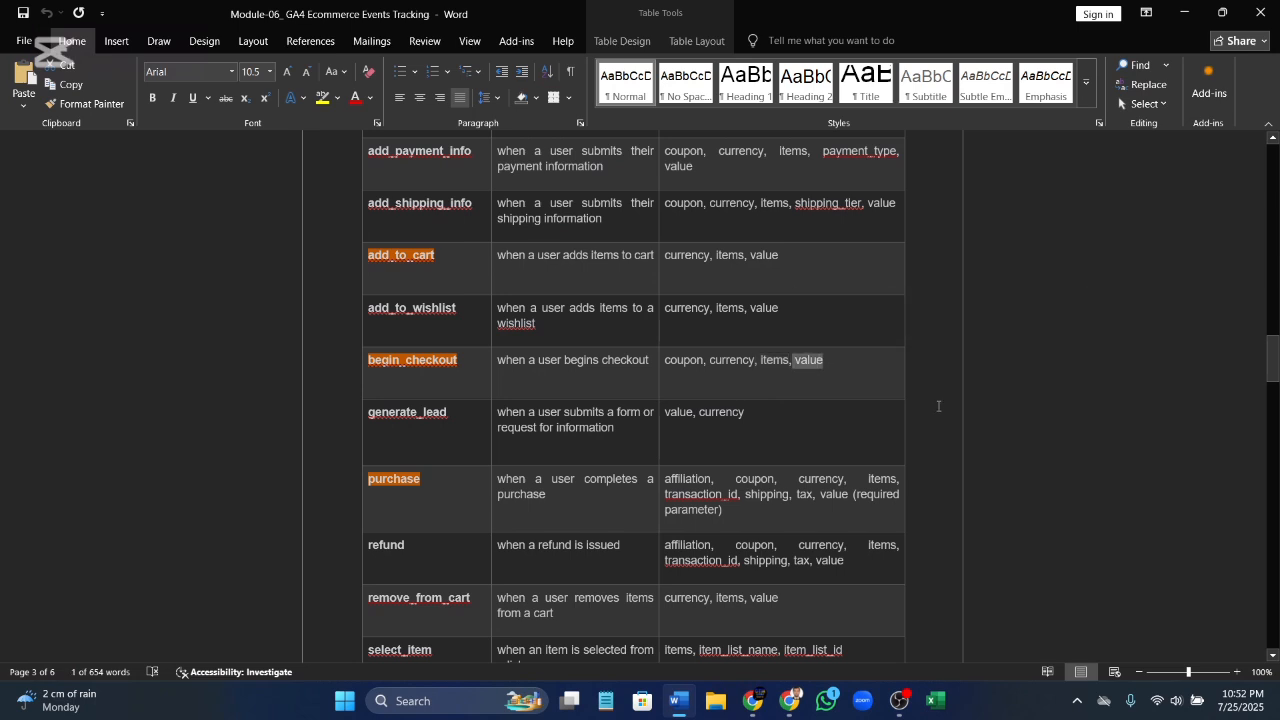
click(690, 703)
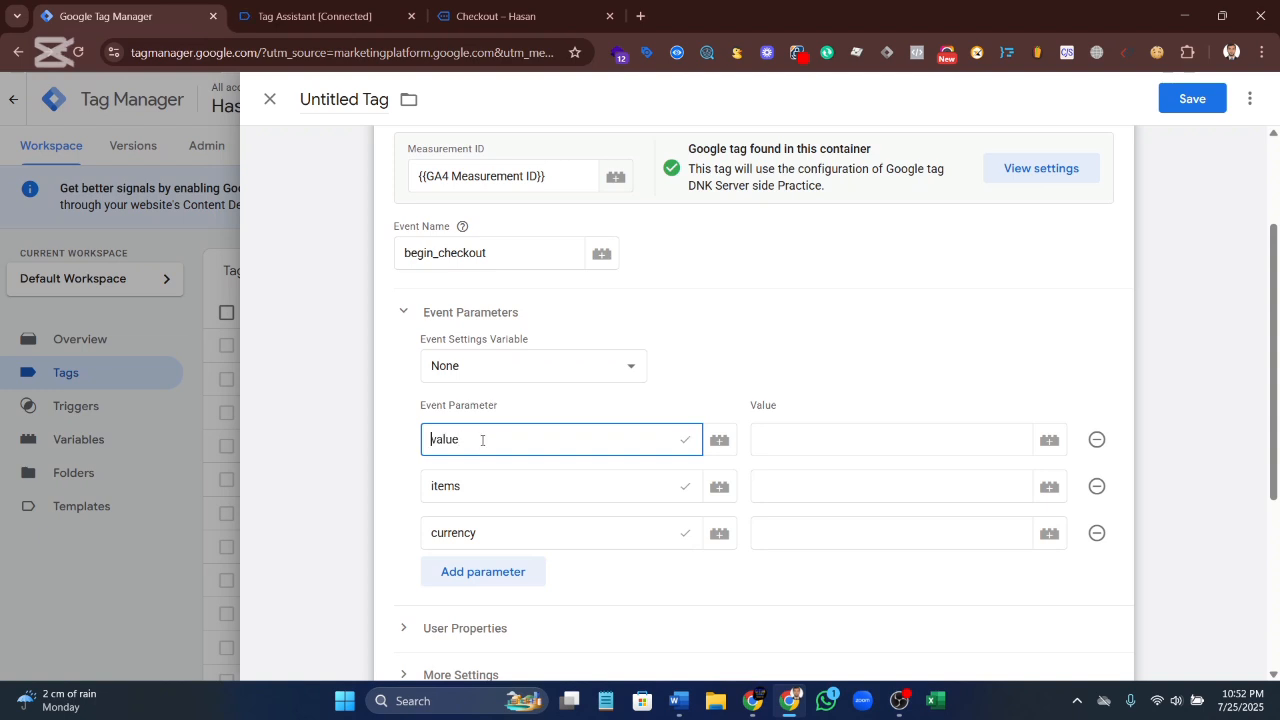
Assign dlv- Value Variable, dlv-Items Variable and dlv- Currency Variable as the values of the value, items and currency parameters
click(984, 452)
click(1047, 440)
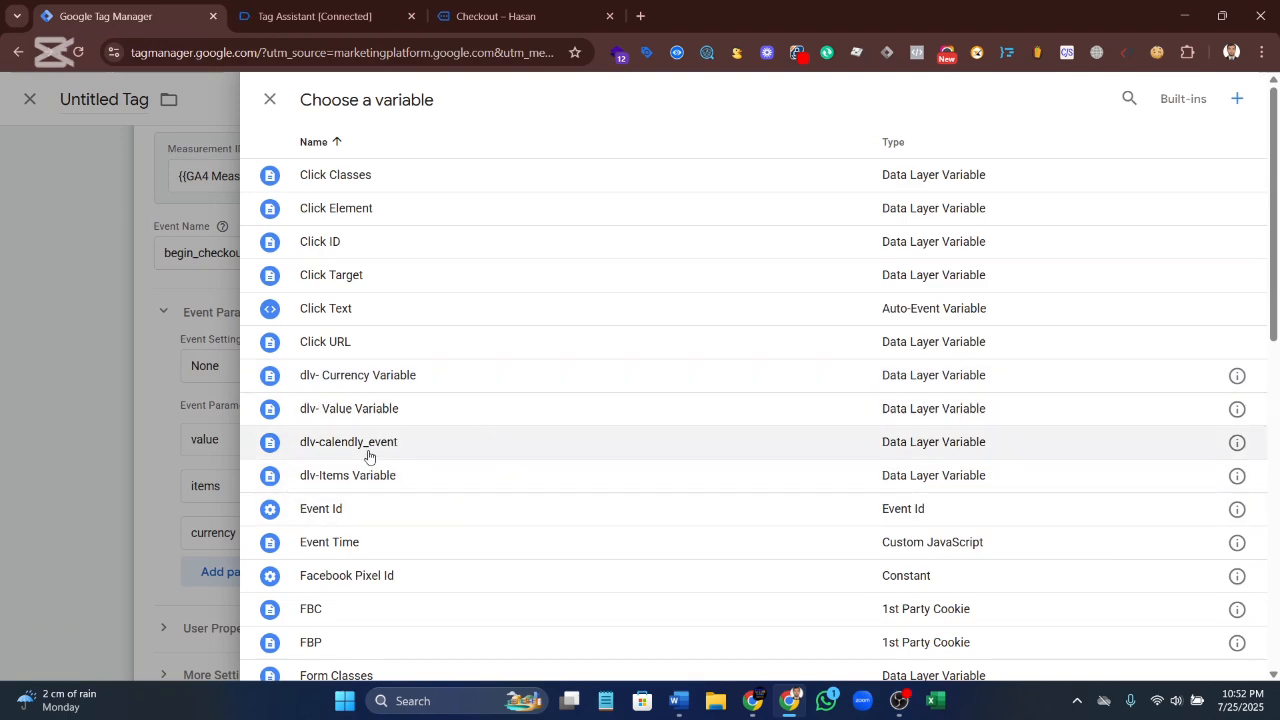
click(386, 408)
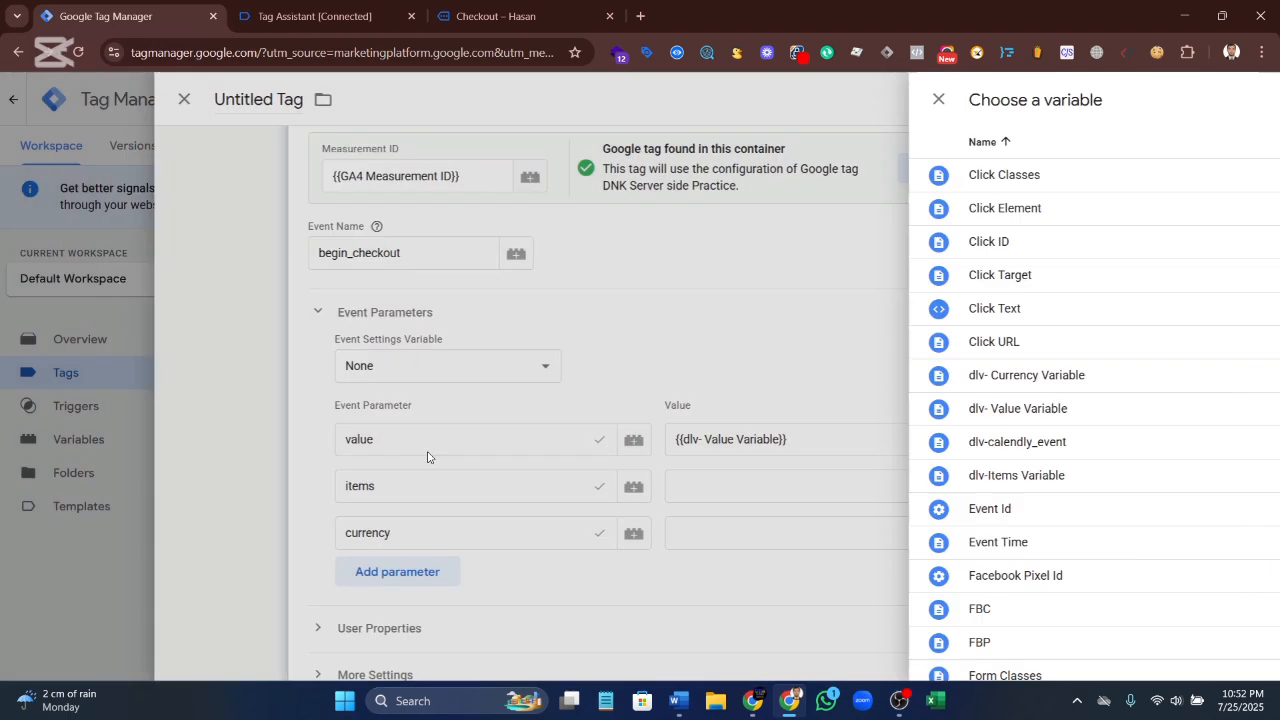
click(1050, 488)
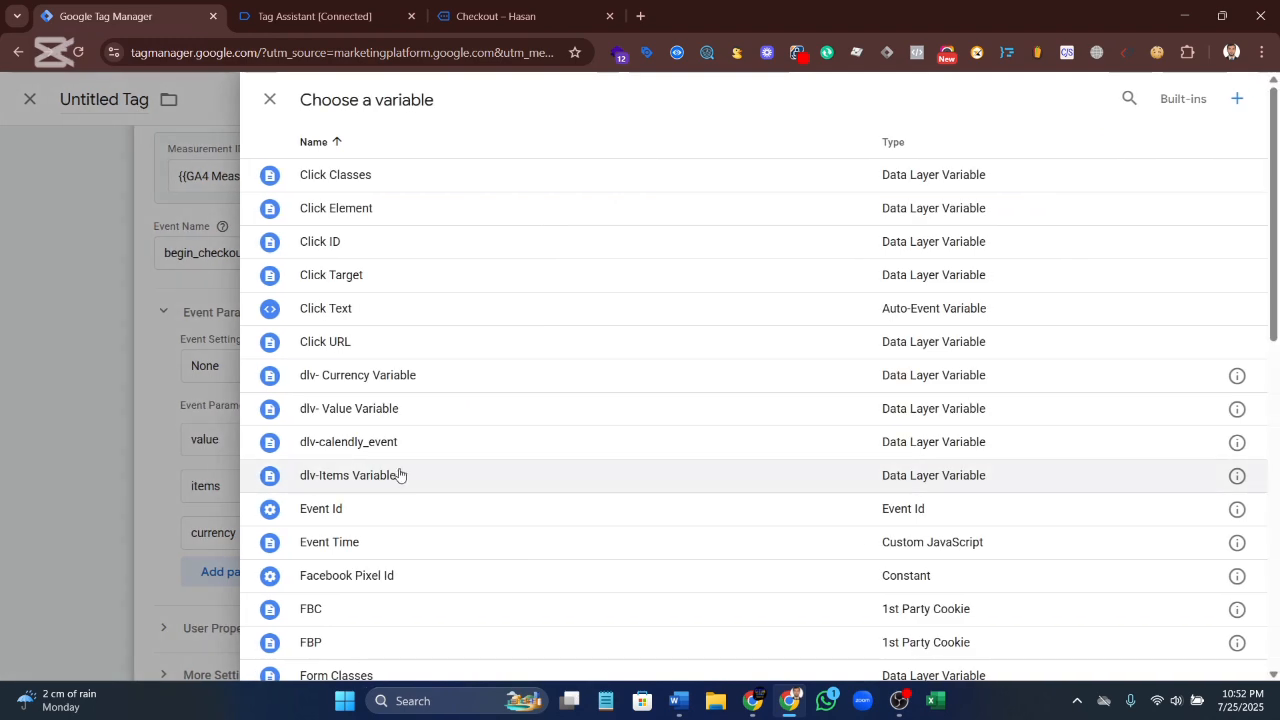
click(389, 476)
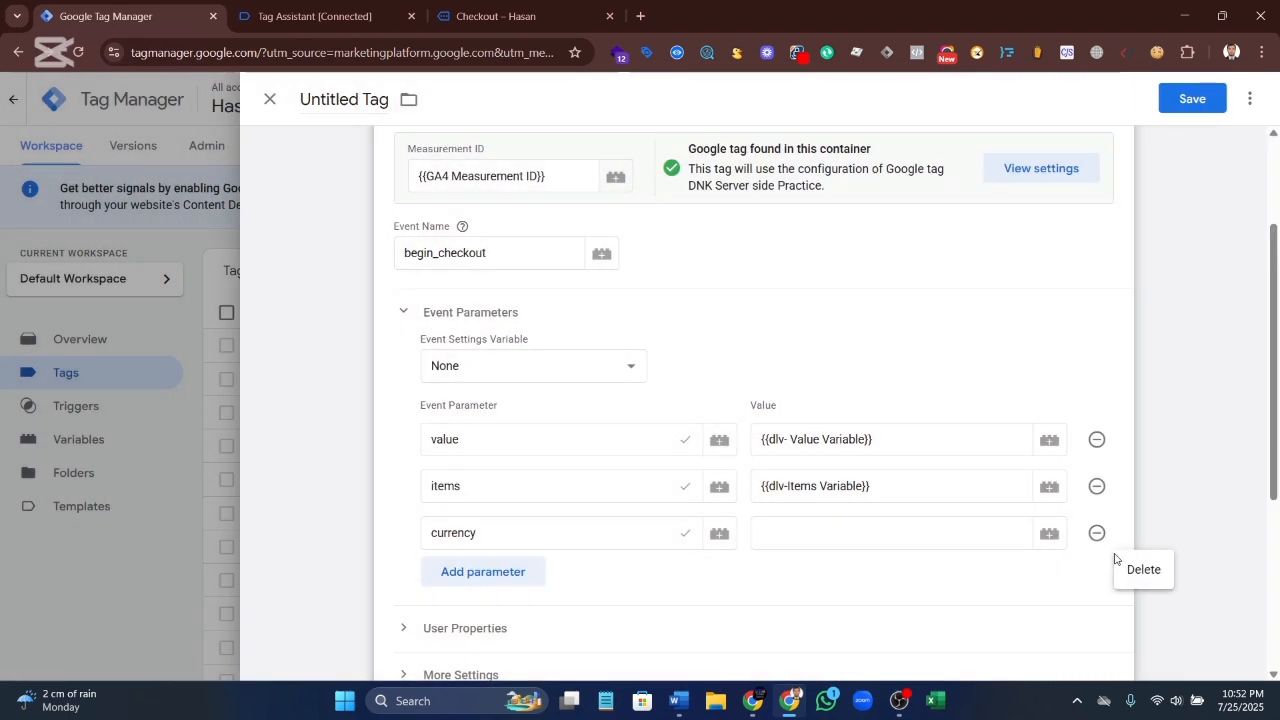
click(1049, 532)
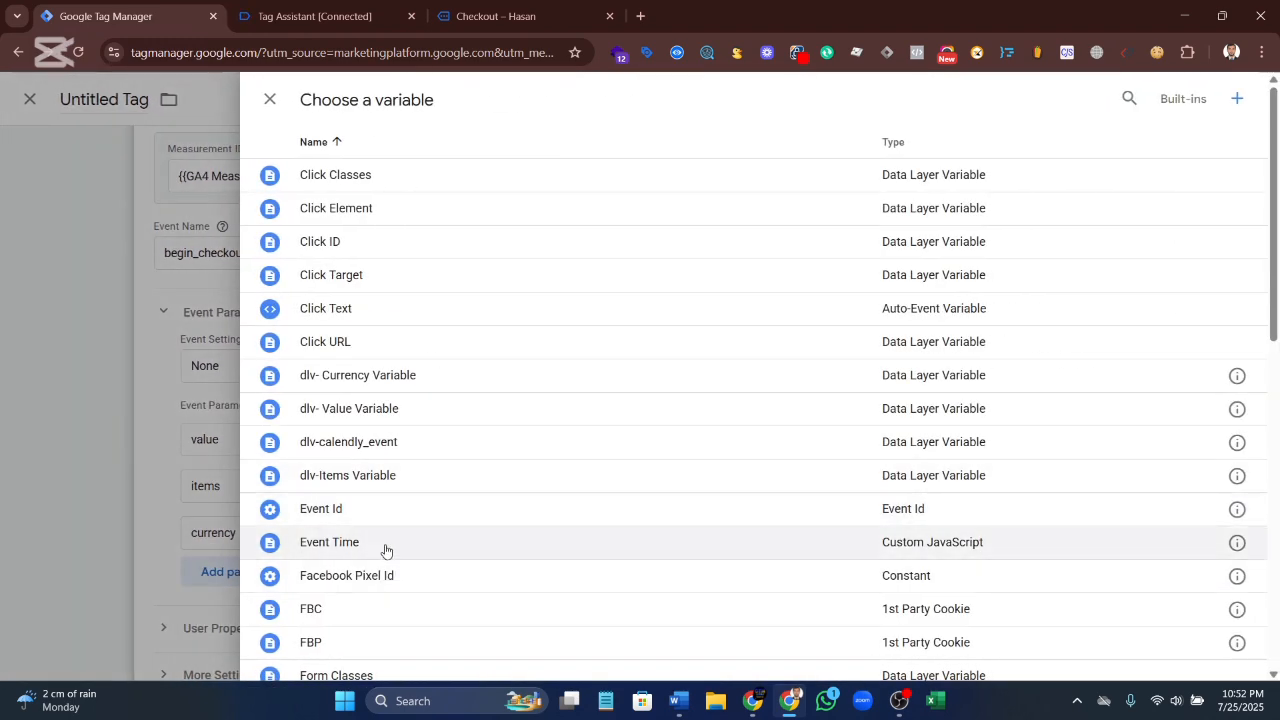
click(368, 384)
Set Begin Checkout Trigger as the tag's firing trigger
scroll(502, 516, down, 3)
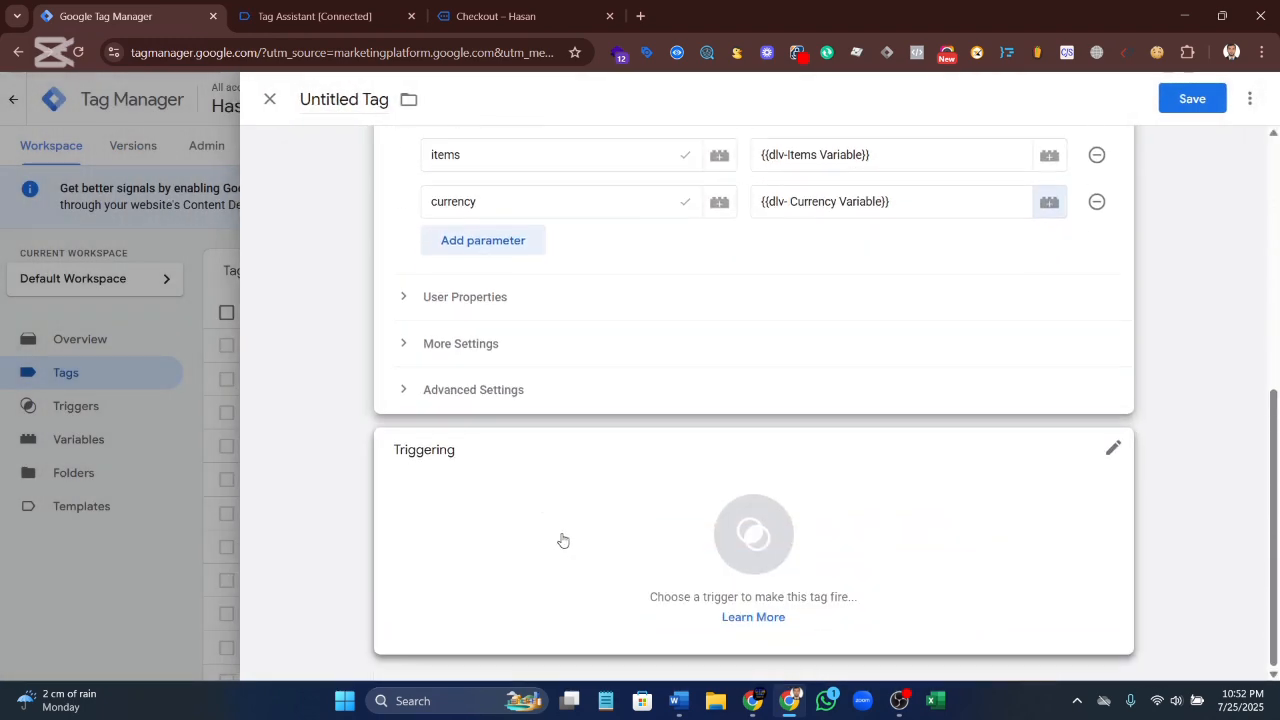
click(735, 532)
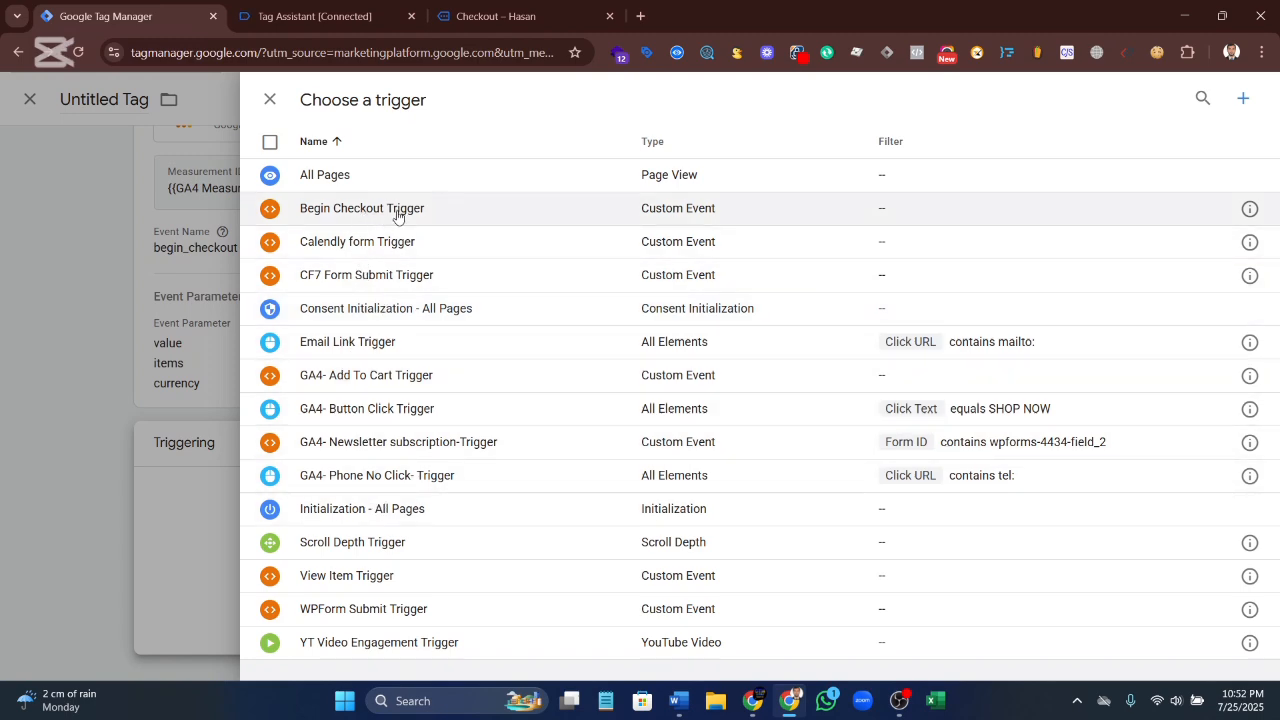
click(429, 214)
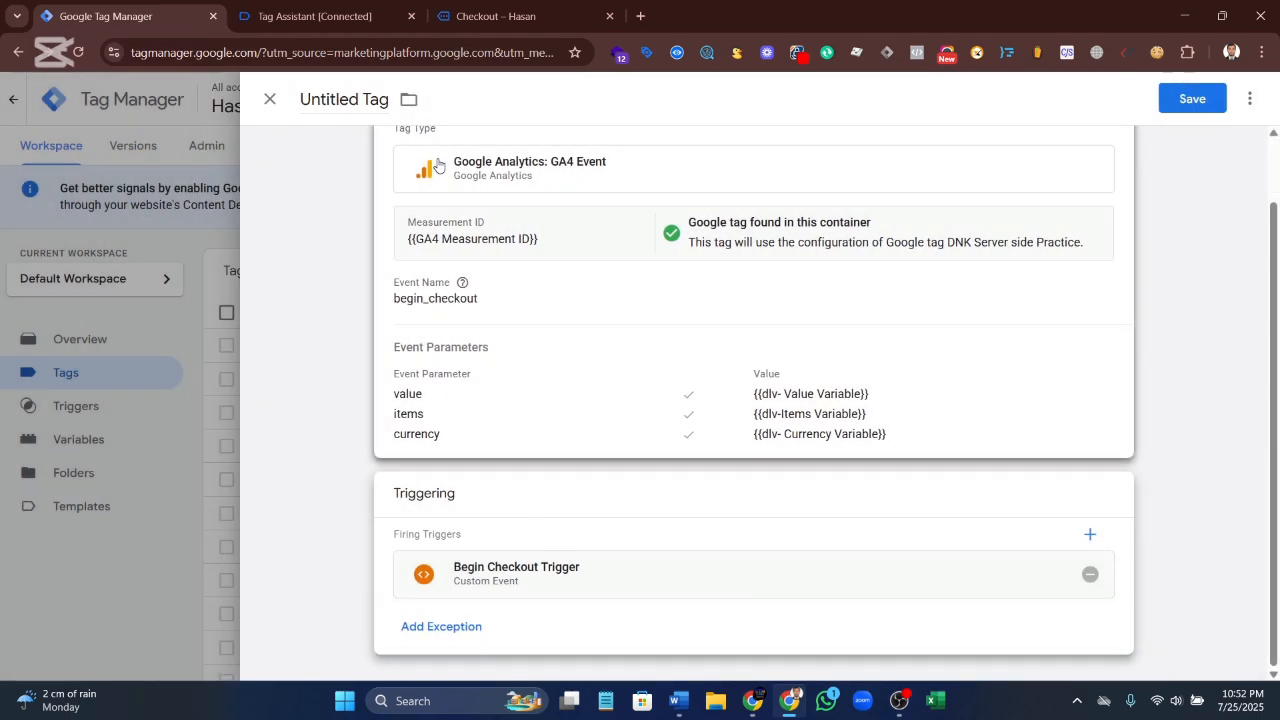
Name the tag GA4- Begin Checkout Tag and save it
drag(352, 98, 300, 98)
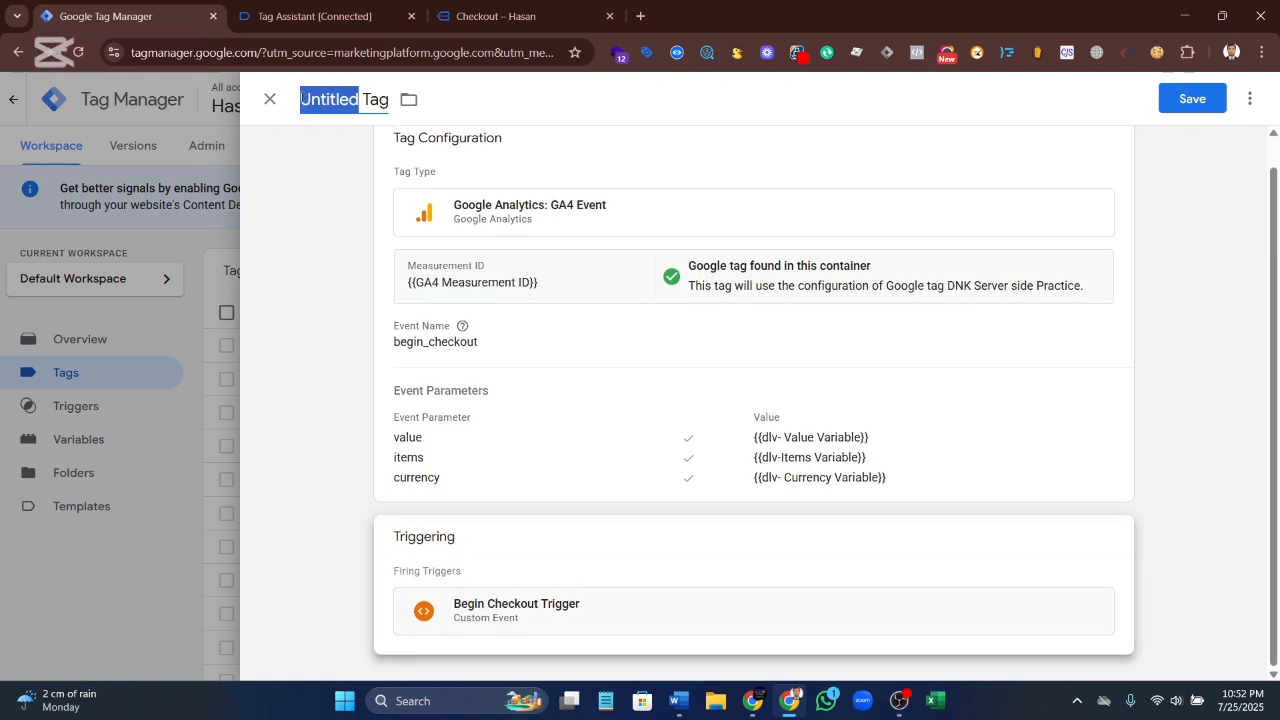
text(GA4)
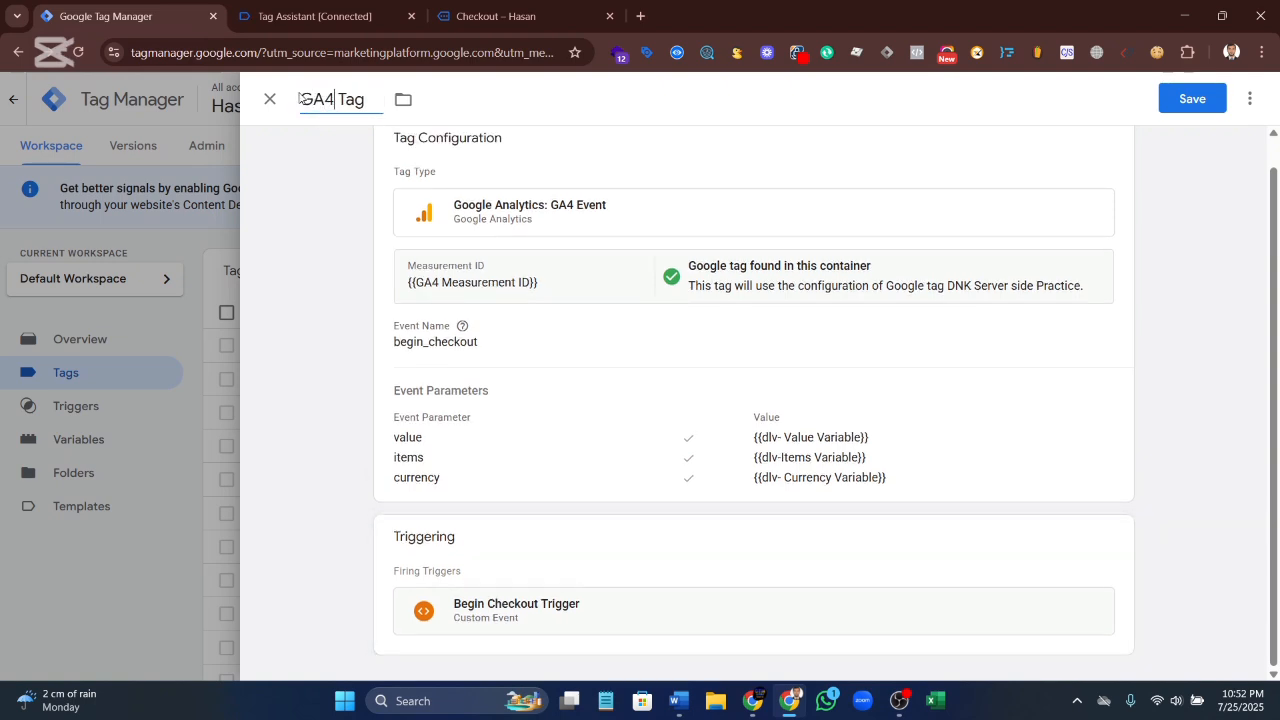
text(- Begin C)
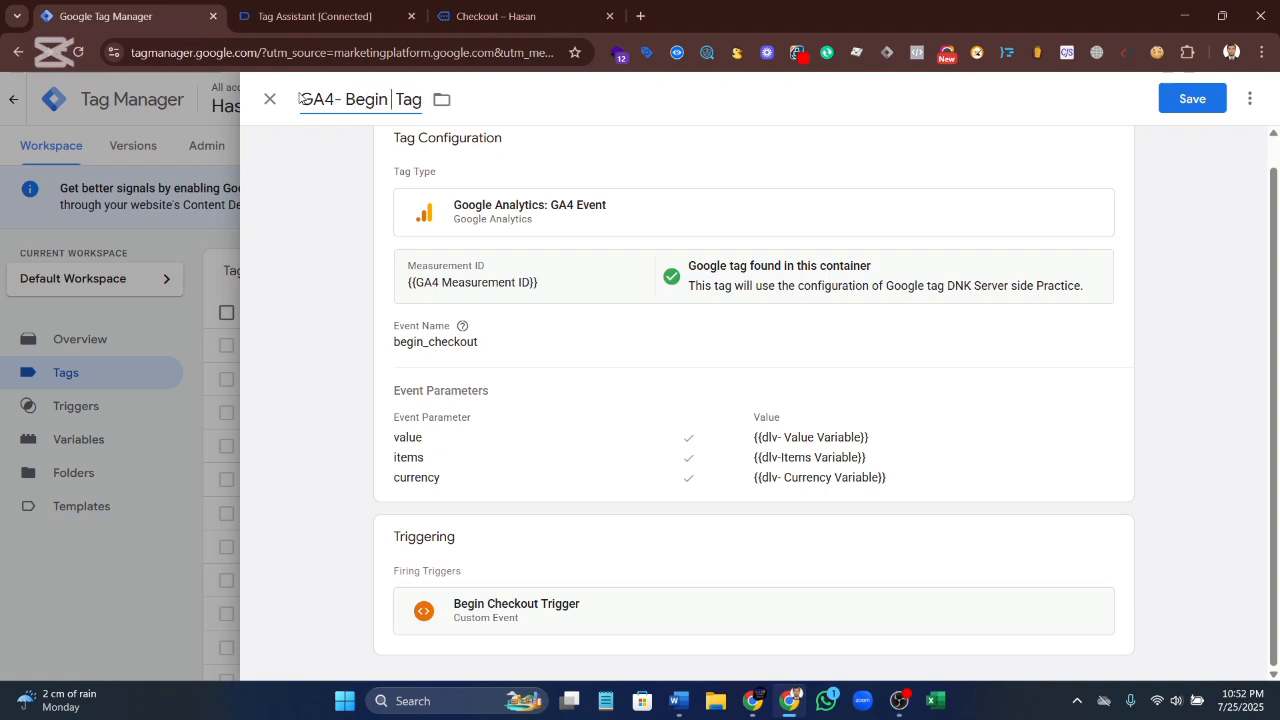
text(h )
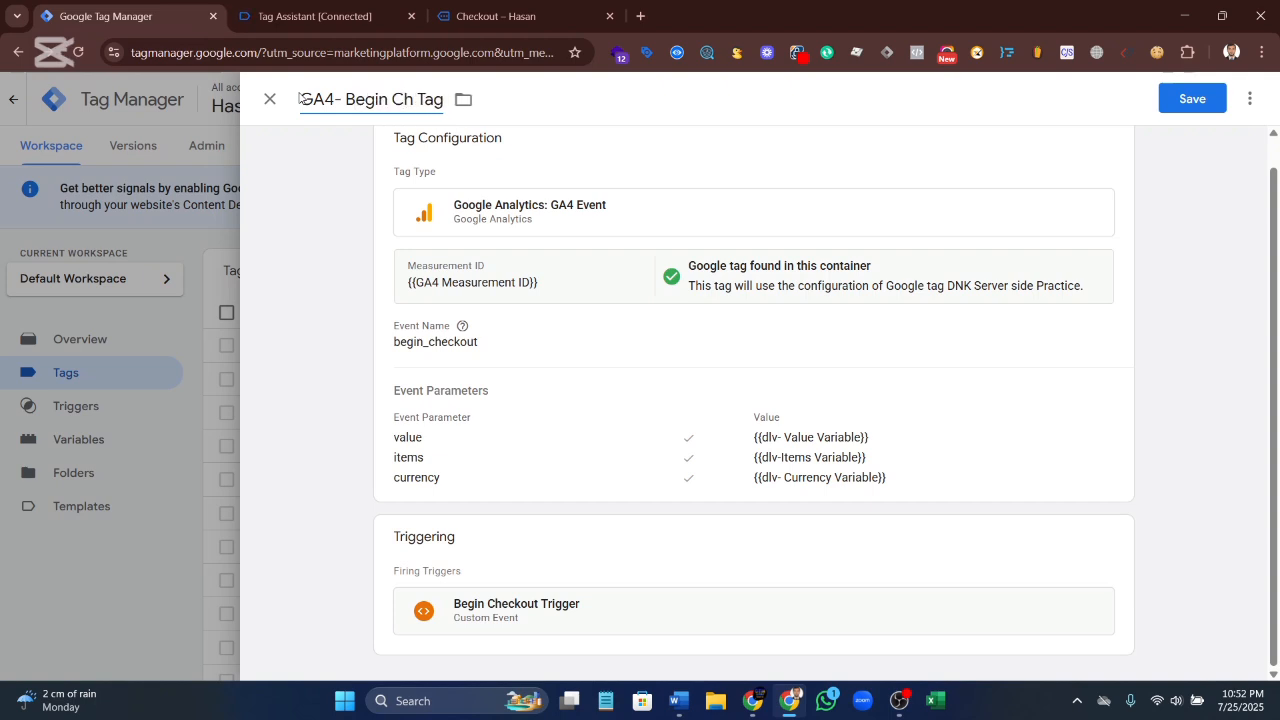
text(eckou)
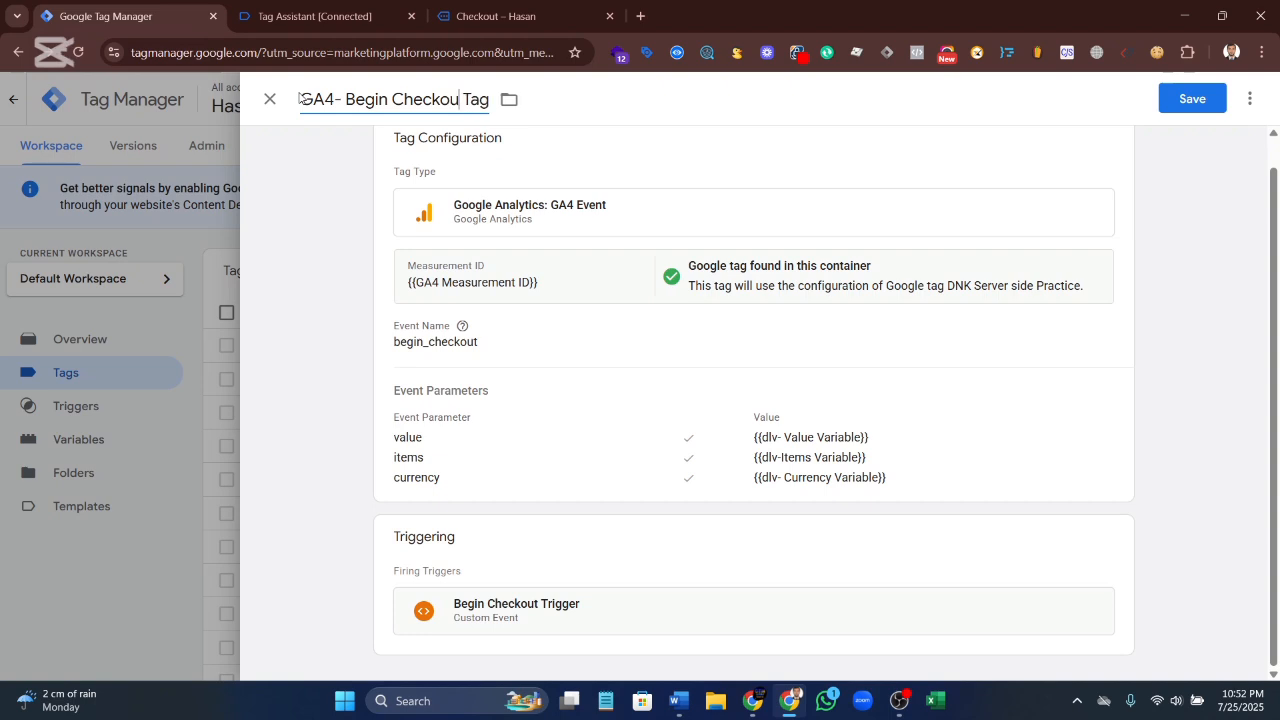
text(t)
click(1195, 102)
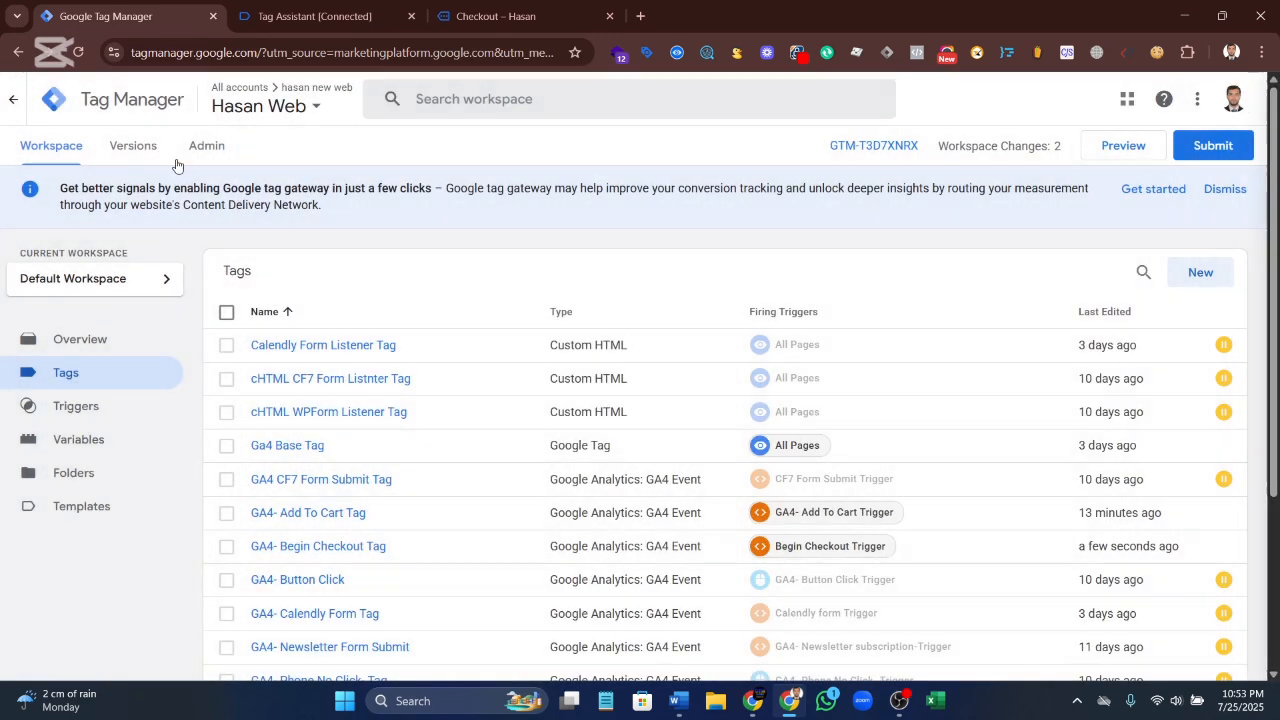
Preview the container, connect Tag Assistant to the website, and switch to the connected store page
click(1124, 152)
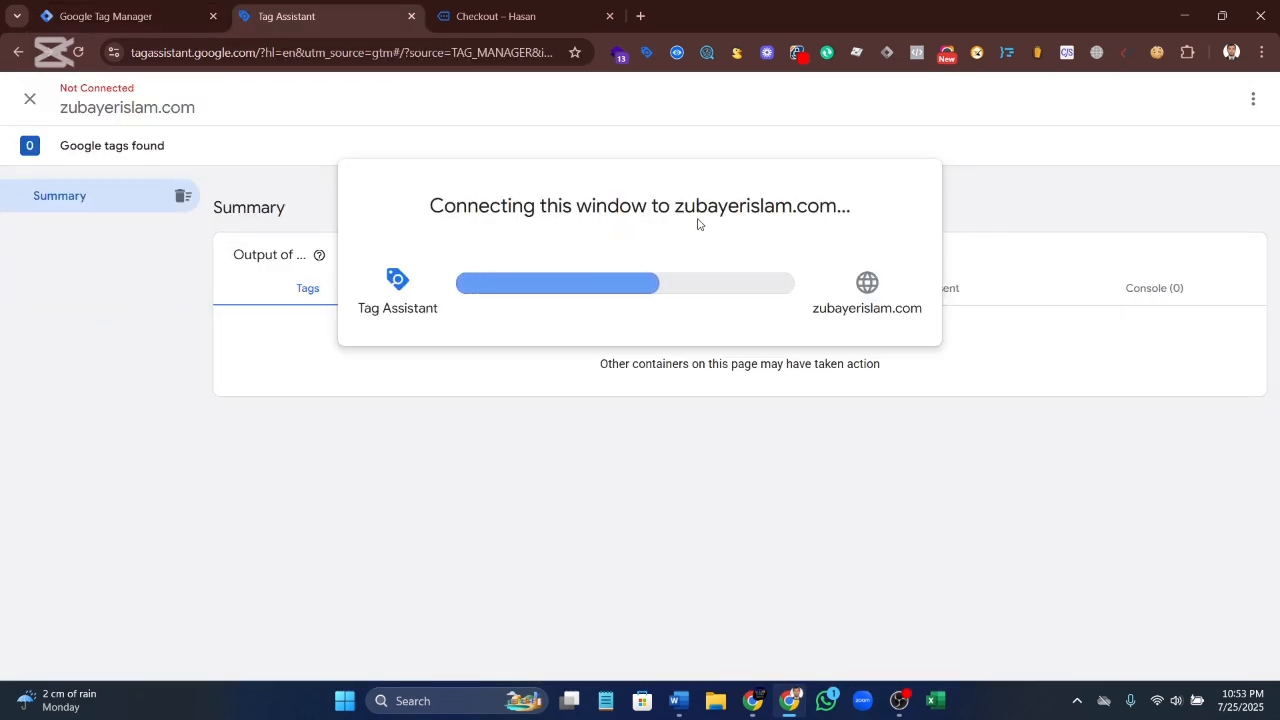
click(645, 388)
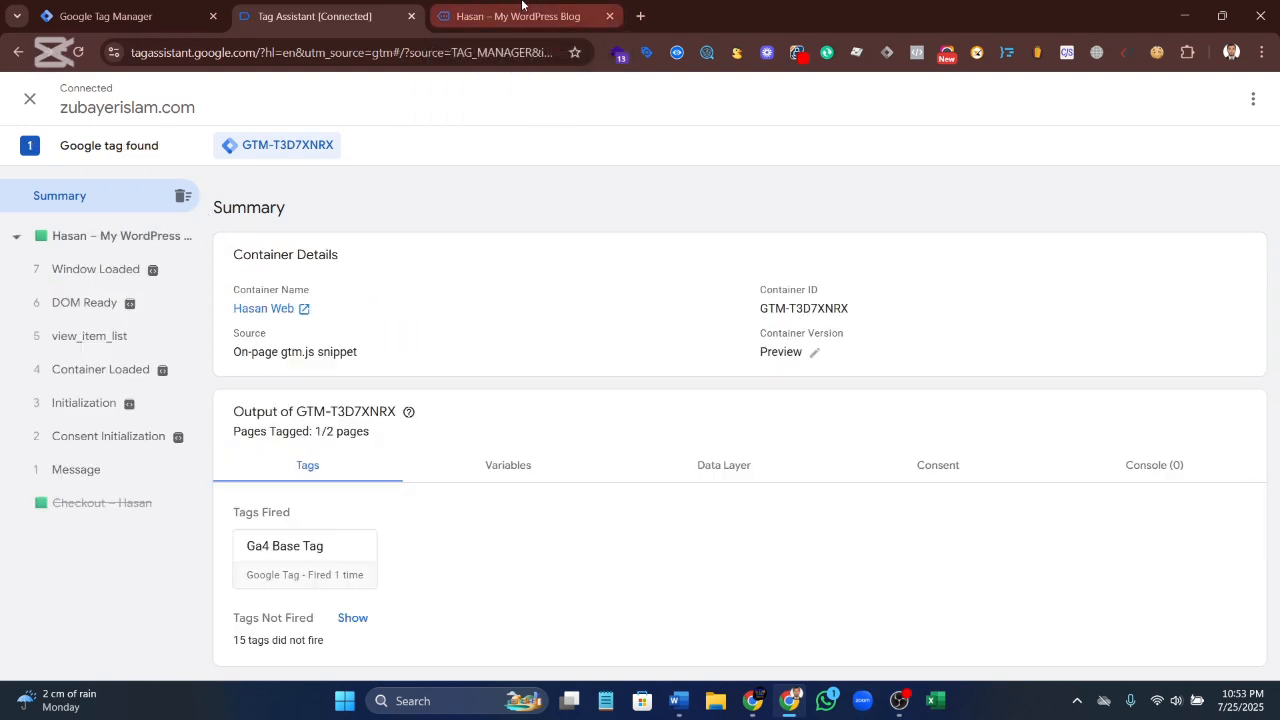
click(515, 16)
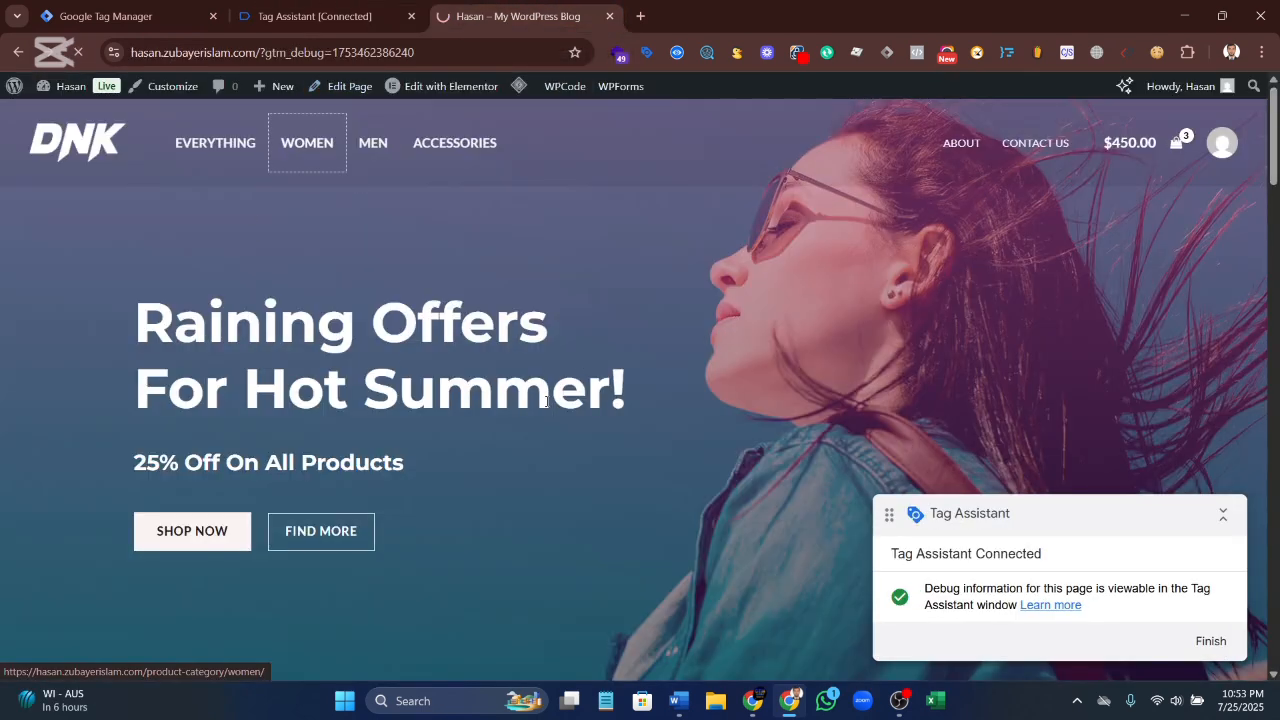
Add the Blue Denim Jeans from the store's Women category to the cart and go to the checkout option in the cart
click(292, 150)
scroll(346, 427, down, 2)
scroll(346, 427, down, 6)
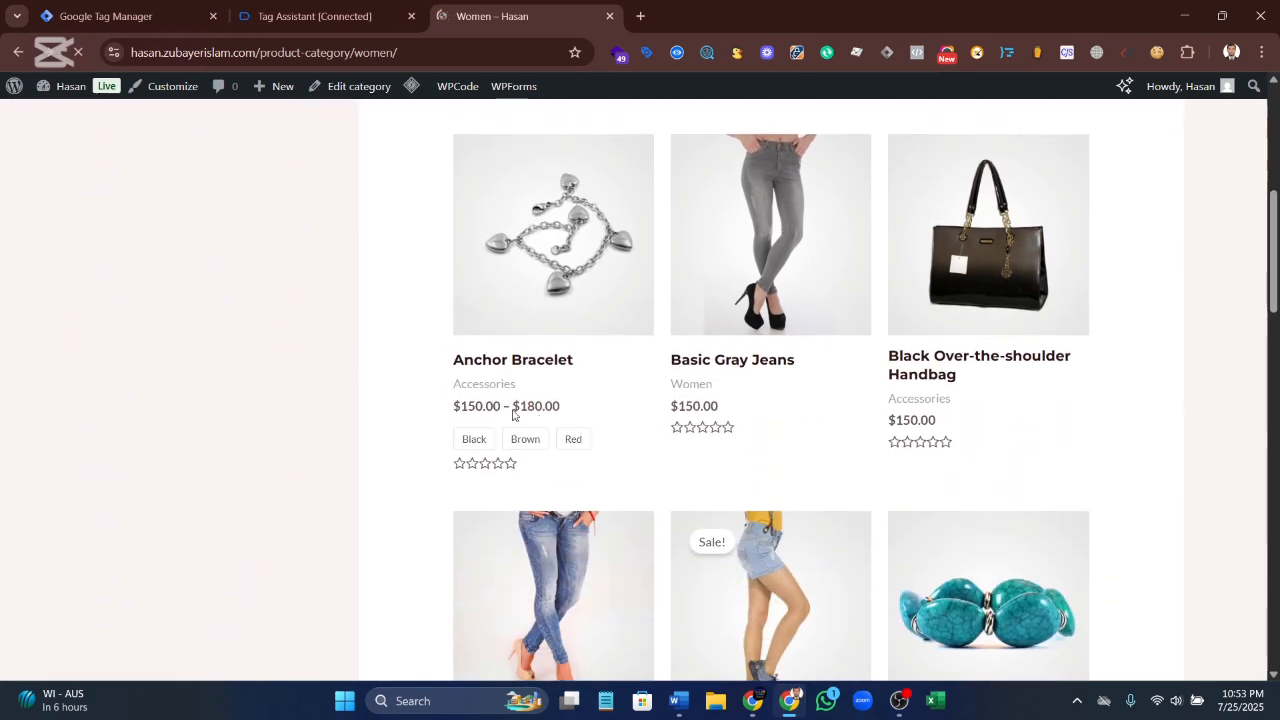
click(620, 324)
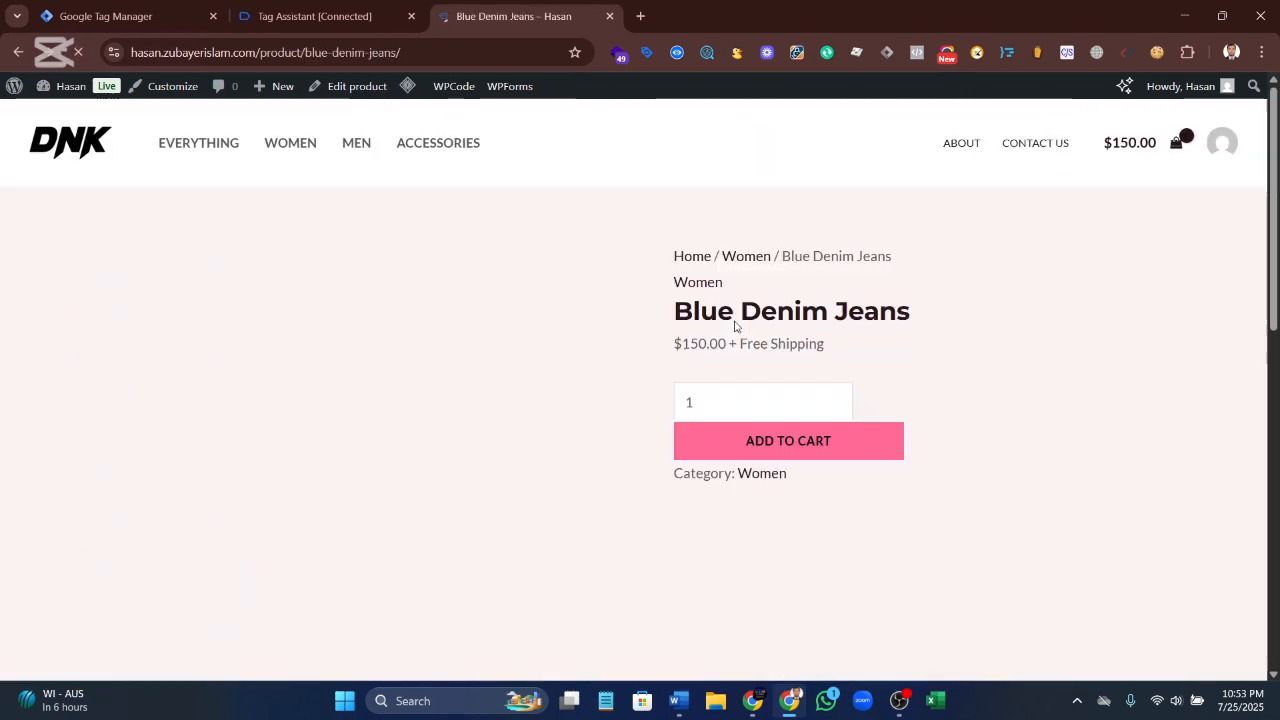
click(858, 417)
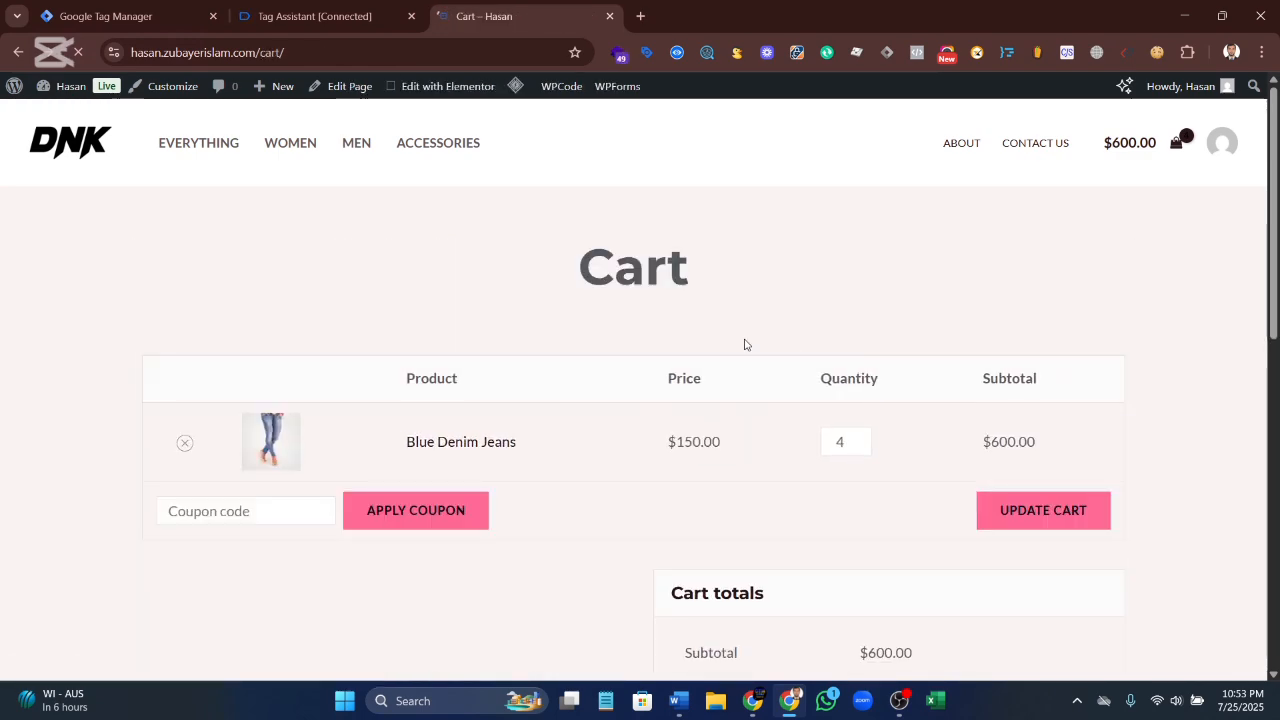
scroll(743, 346, down, 4)
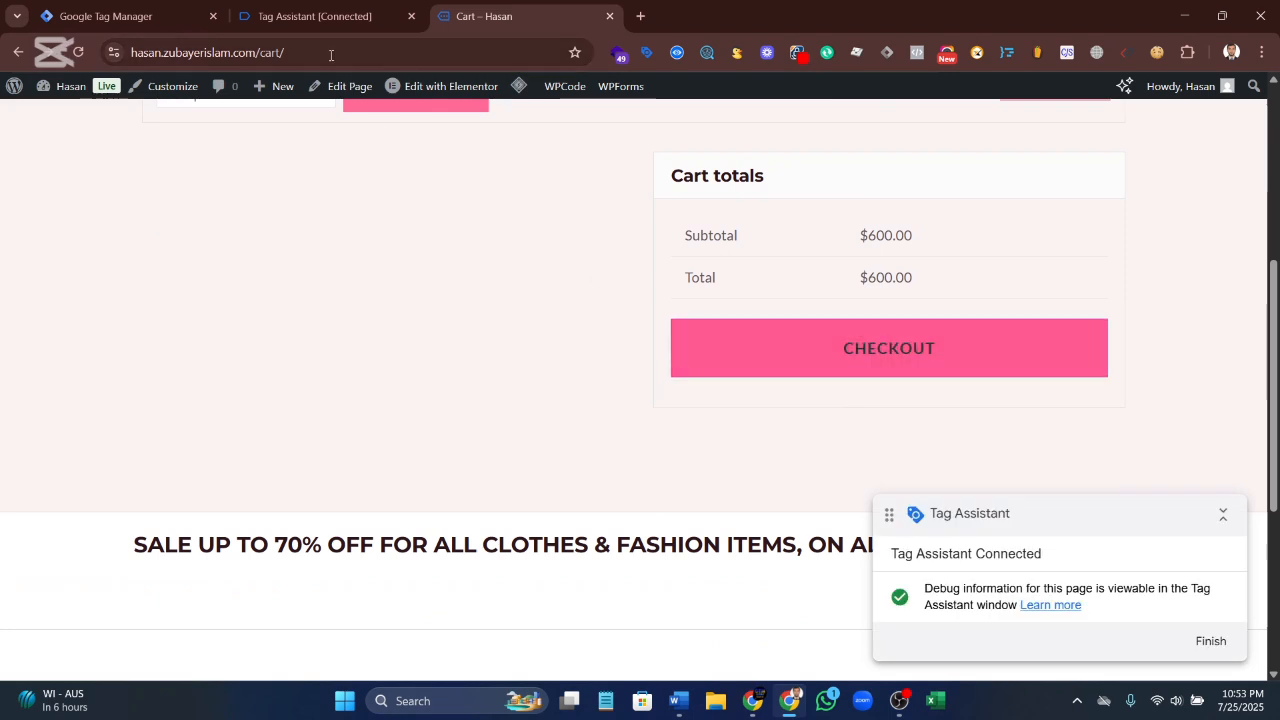
Look at the fired tags in Tag Assistant, proceed from the store's cart to checkout, and return to Tag Assistant
click(331, 16)
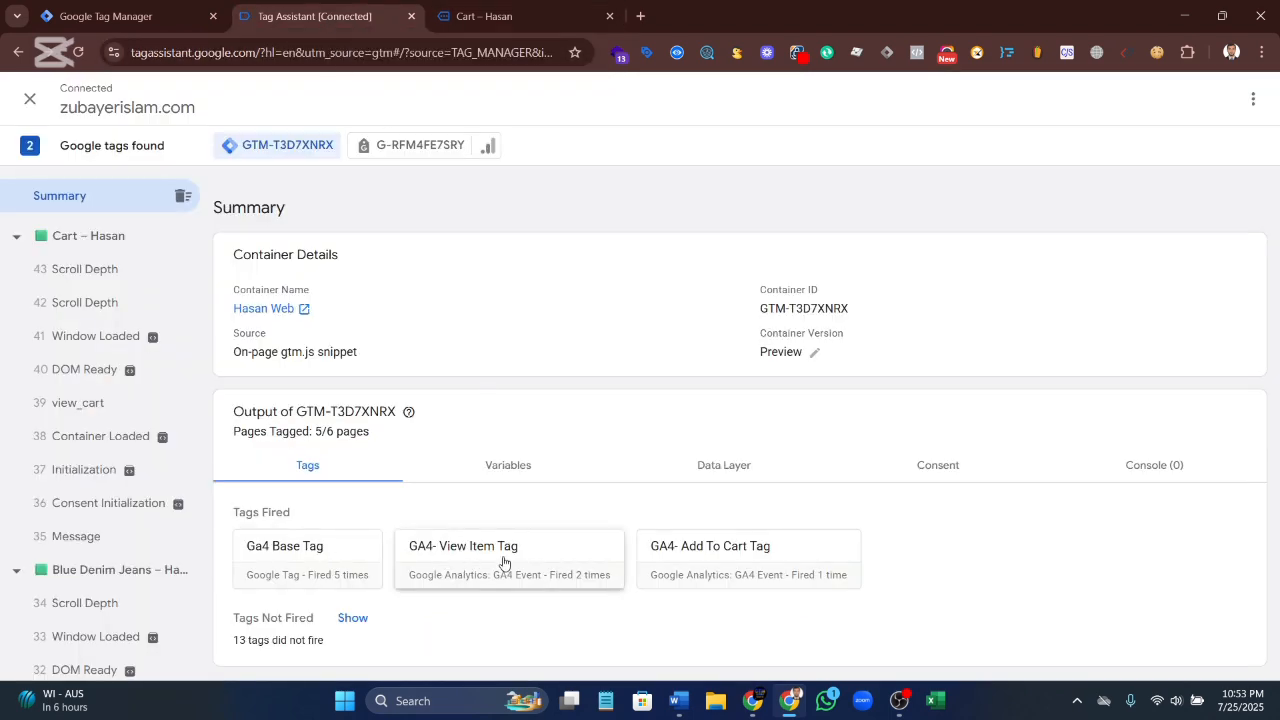
click(537, 10)
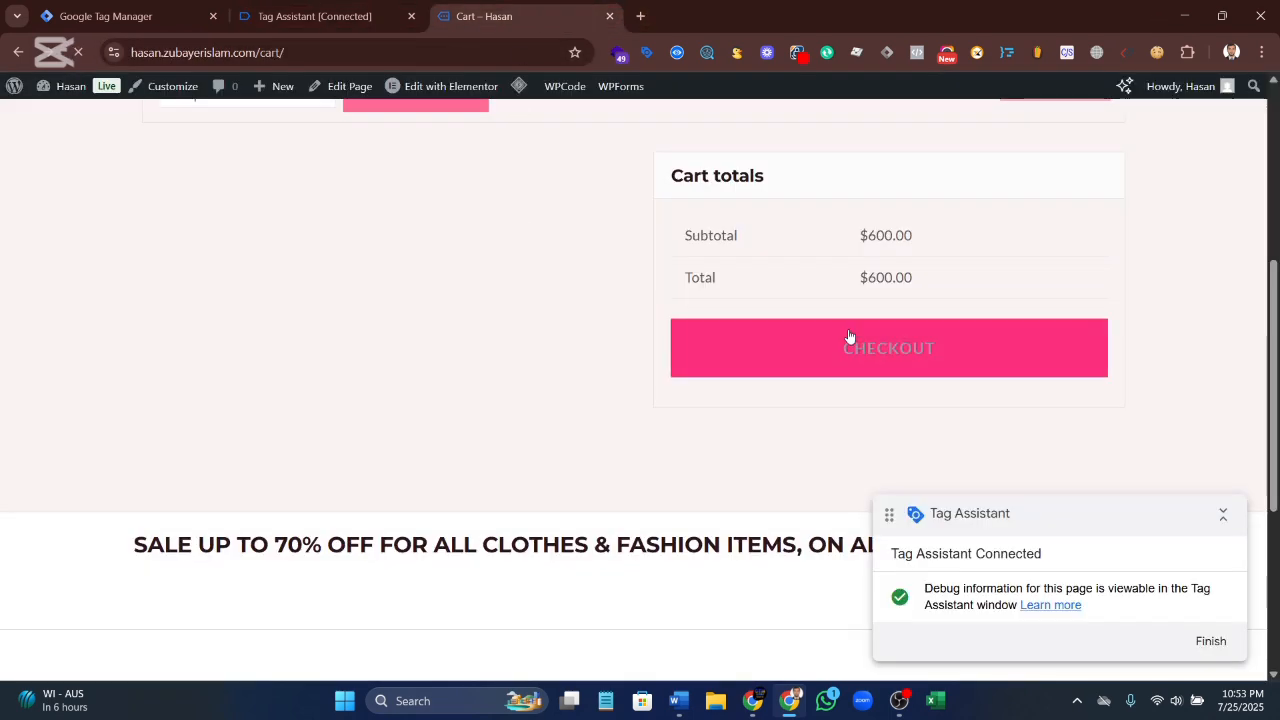
click(846, 343)
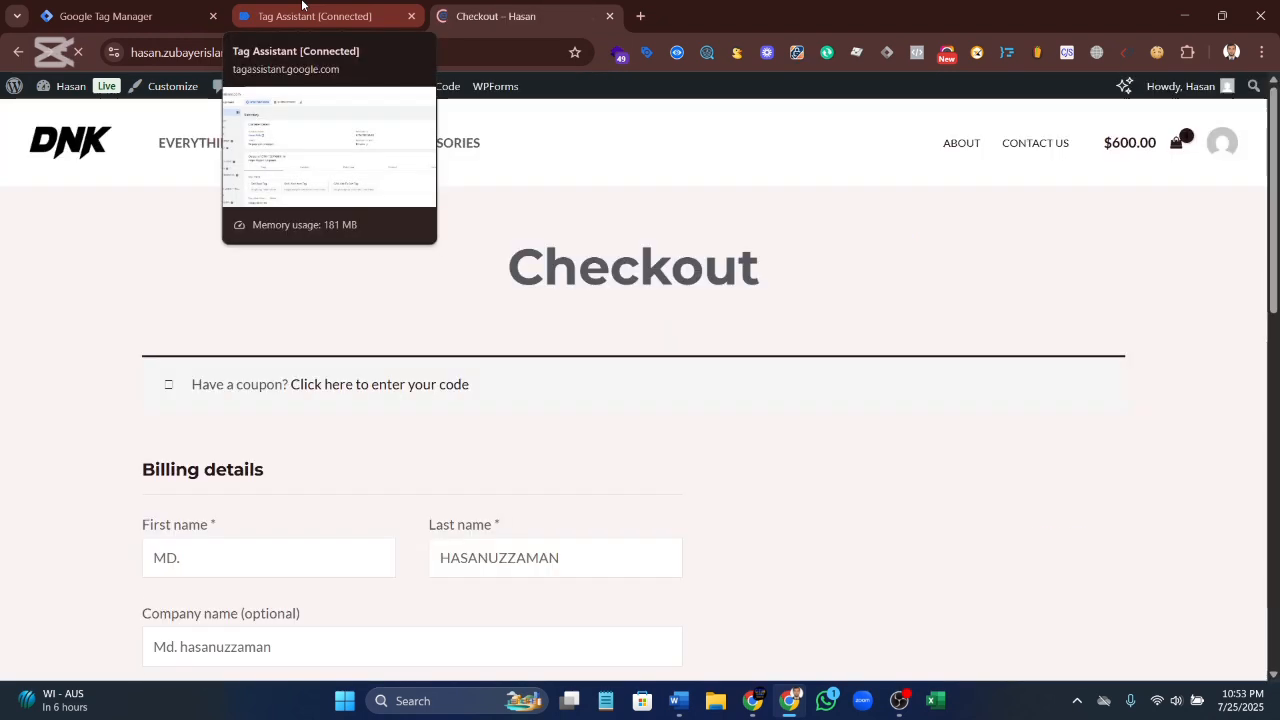
click(302, 8)
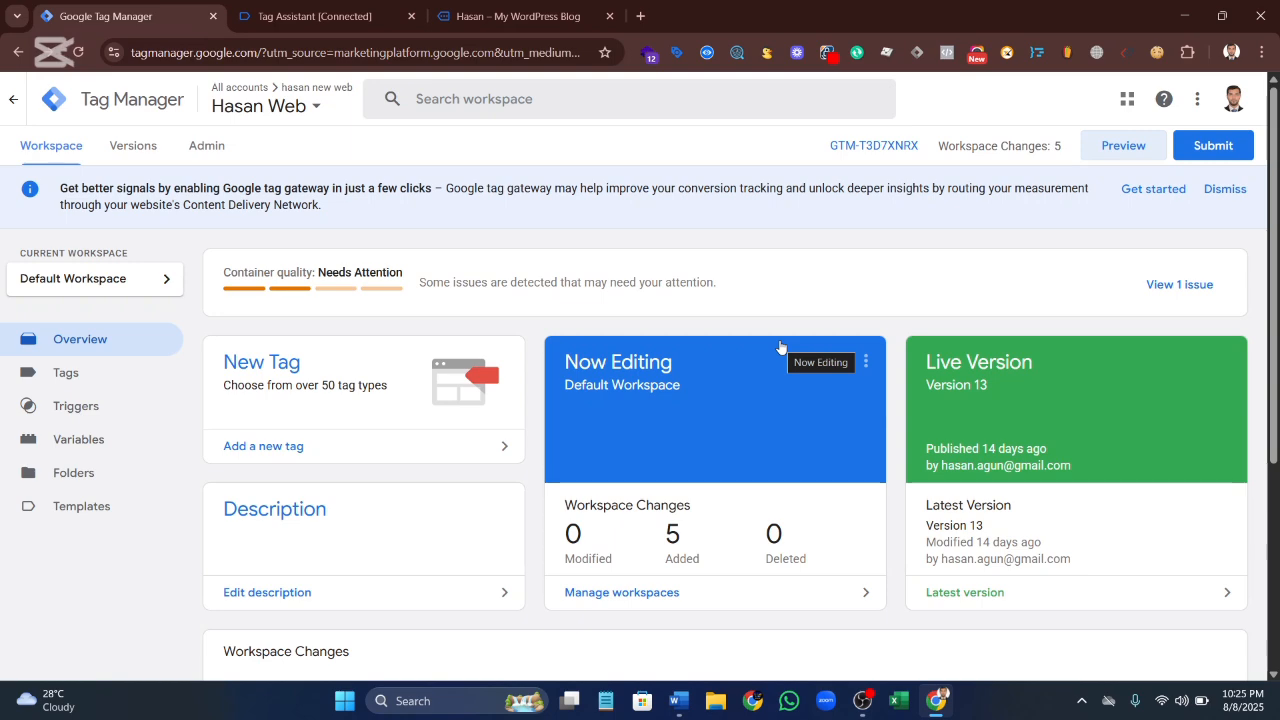
Review the existing tags and their firing triggers in the Hasan Web container's tag list
click(75, 378)
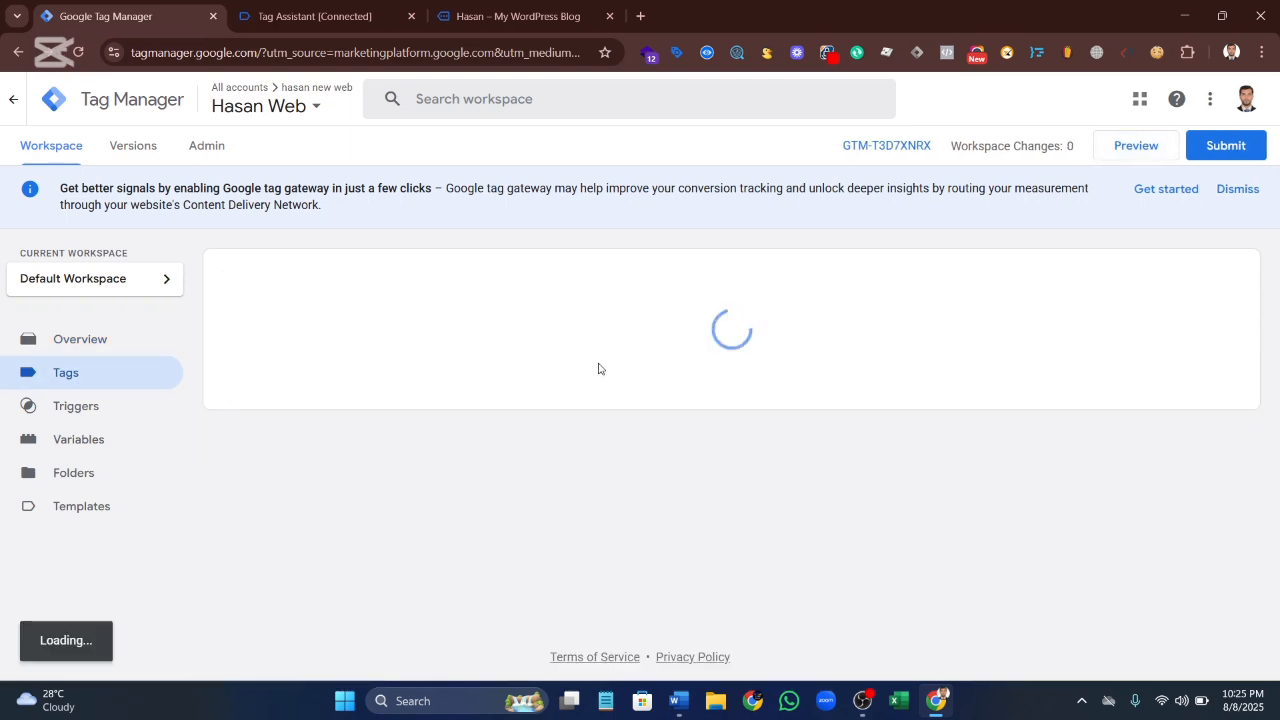
scroll(517, 451, down, 3)
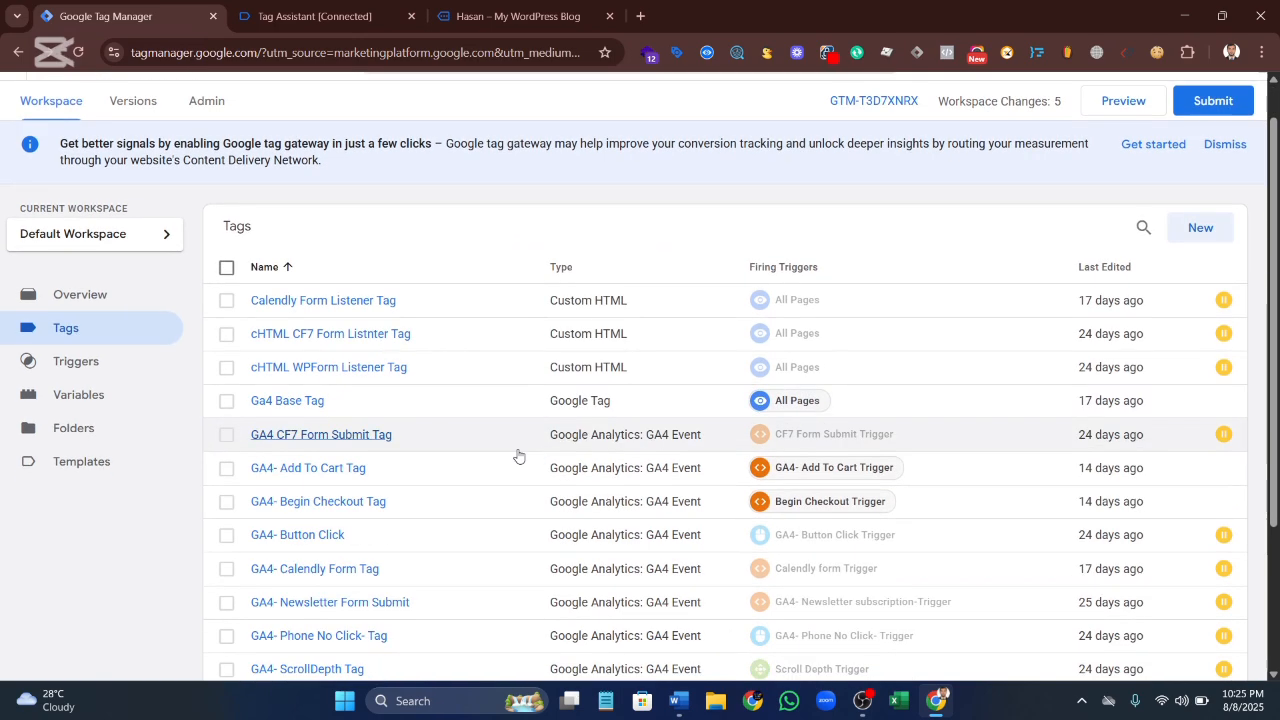
scroll(455, 437, up, 3)
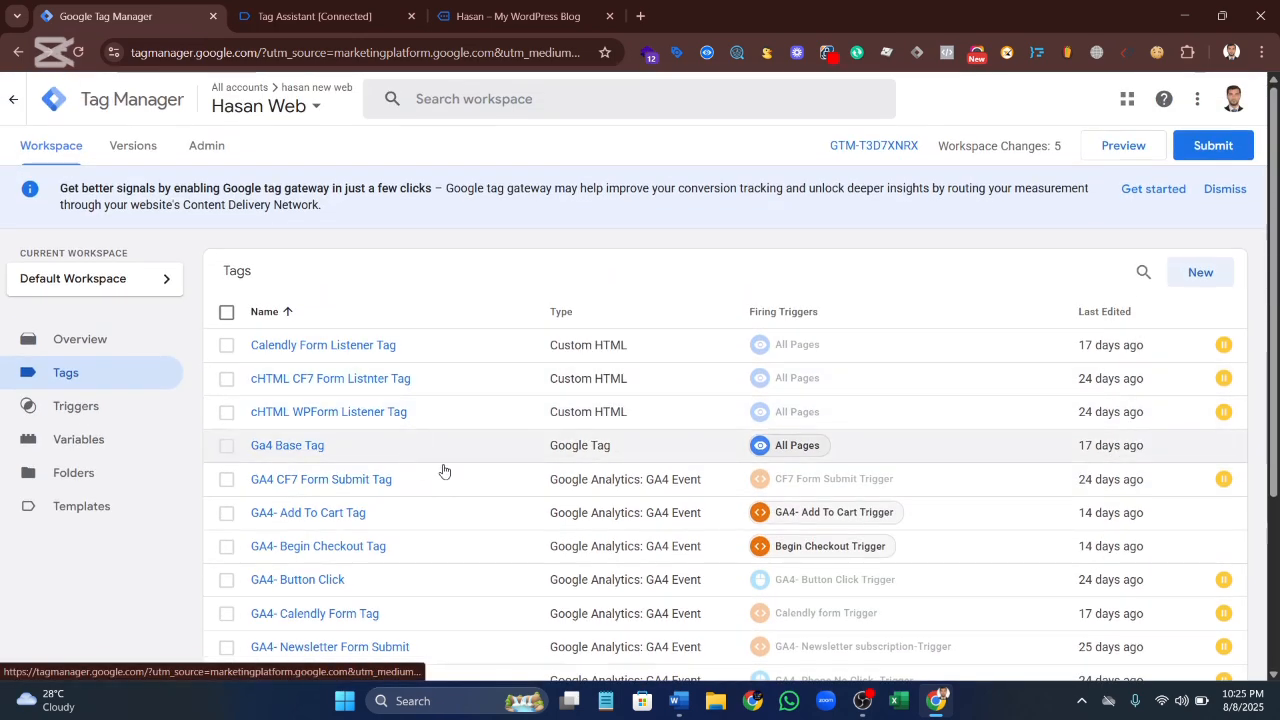
scroll(486, 457, down, 3)
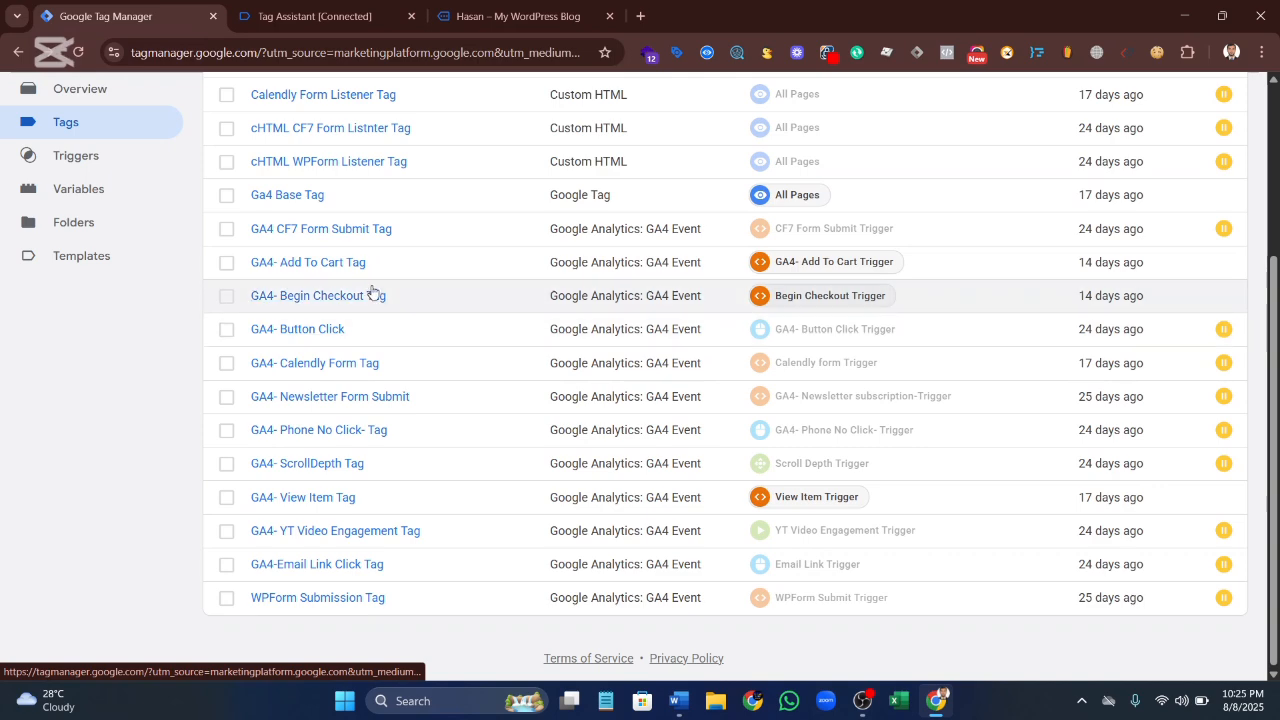
scroll(394, 514, up, 3)
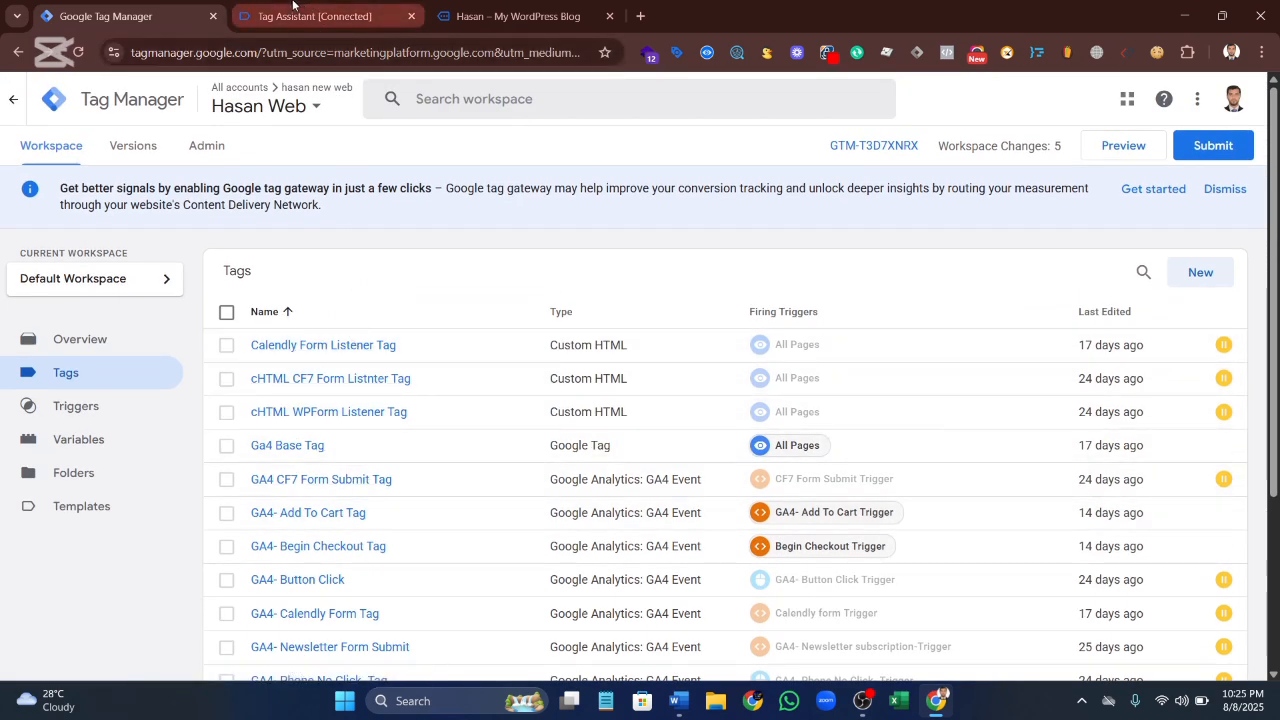
Switch to the connected store page, collapse the Tag Assistant pop-up, and add the Blue Denim Shorts to the cart
mouse_move(470, 5)
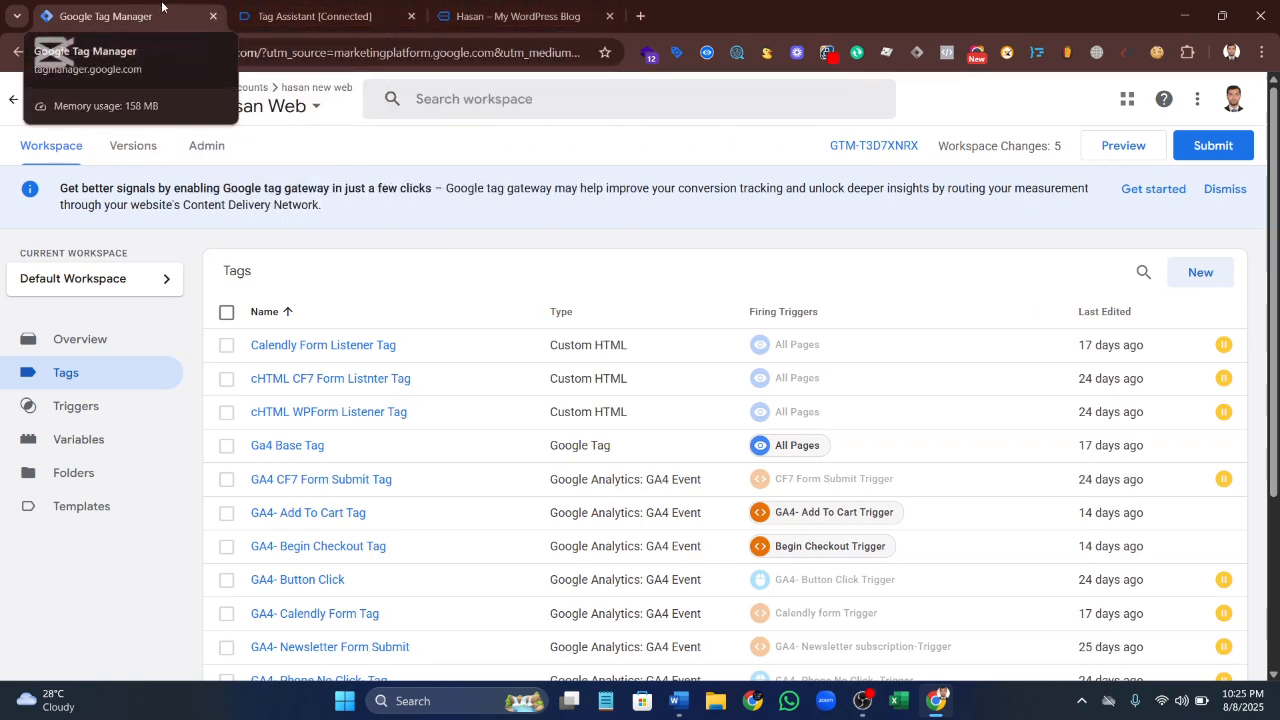
click(315, 16)
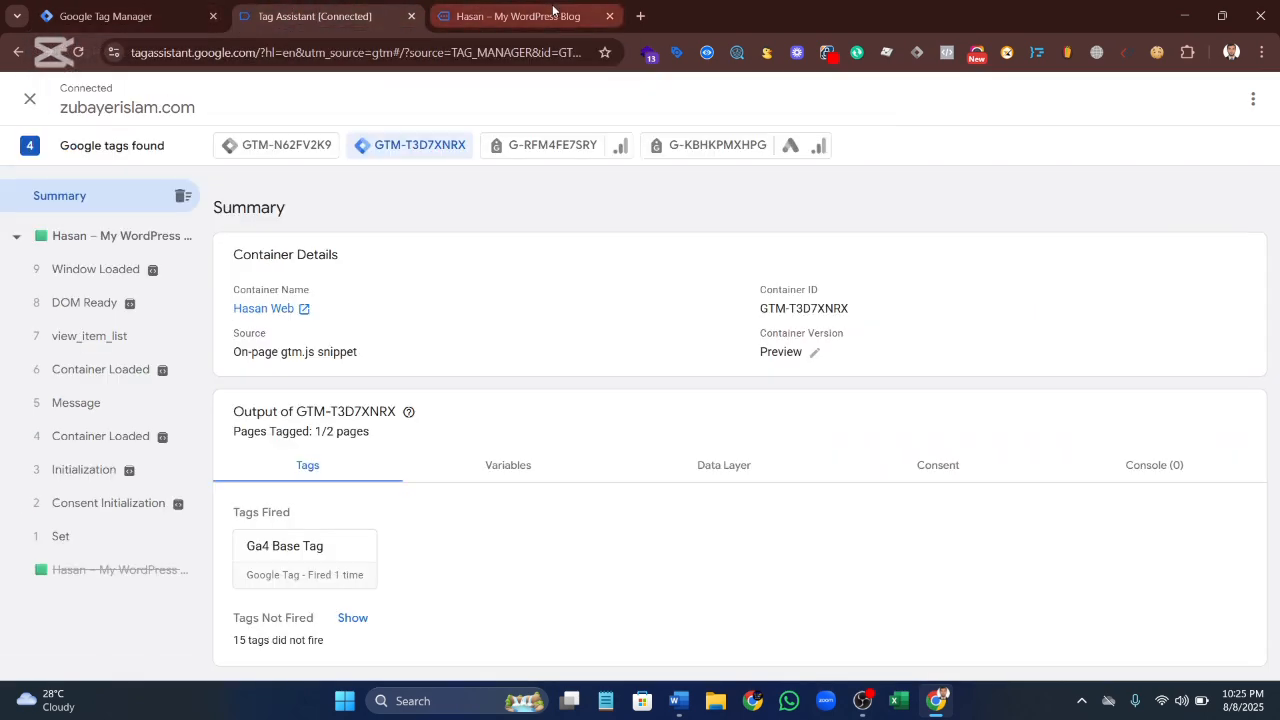
click(553, 12)
scroll(500, 366, down, 8)
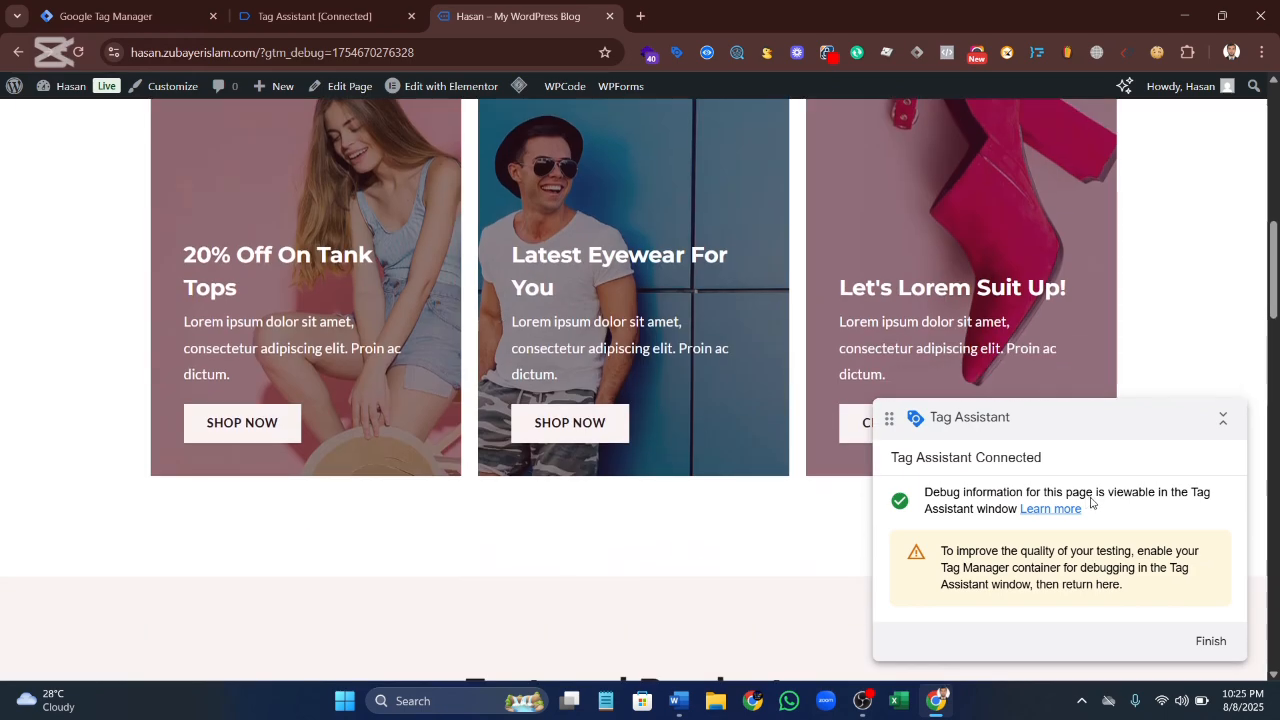
click(1224, 414)
scroll(371, 403, down, 9)
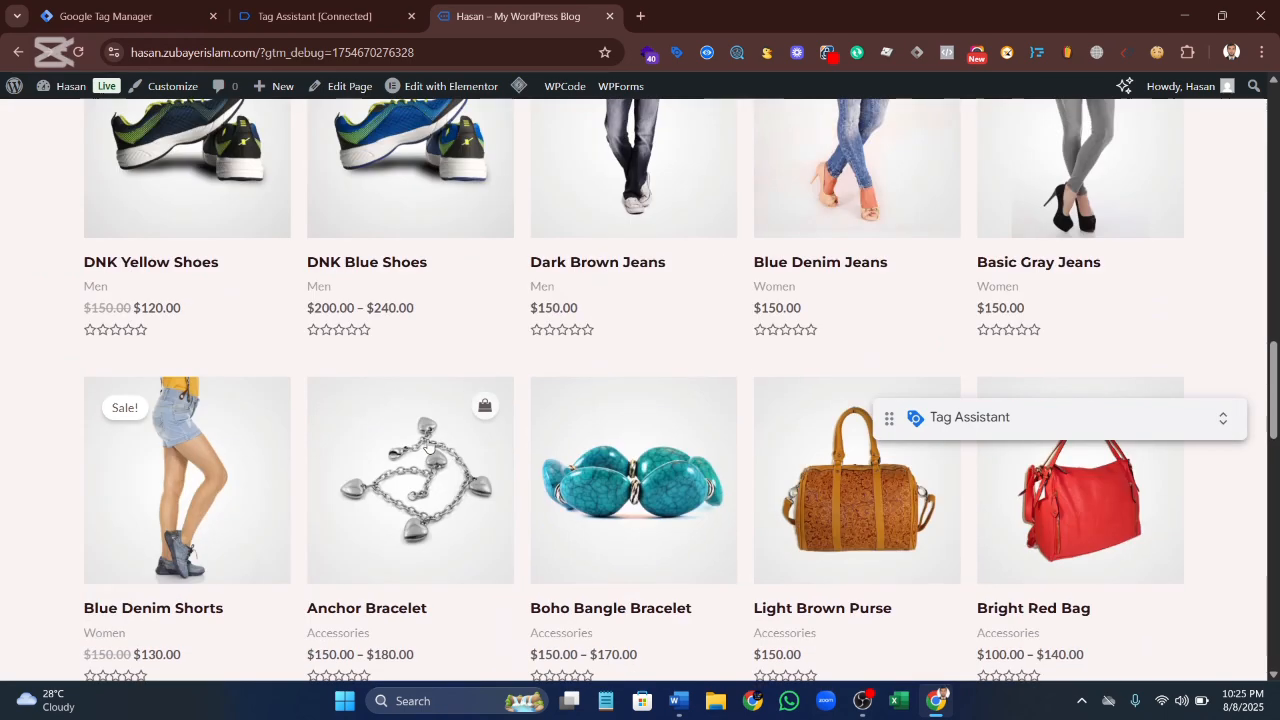
click(207, 493)
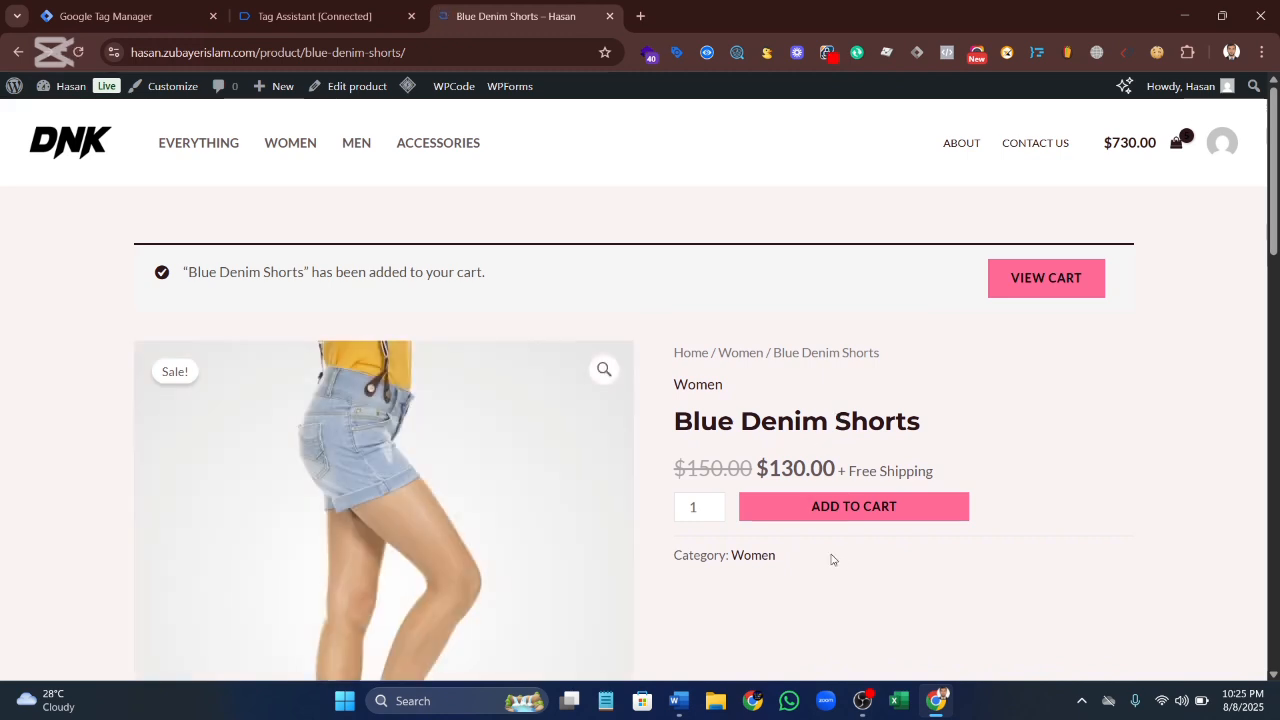
View the cart, proceed to checkout, and place the order with the prefilled billing details
click(1038, 289)
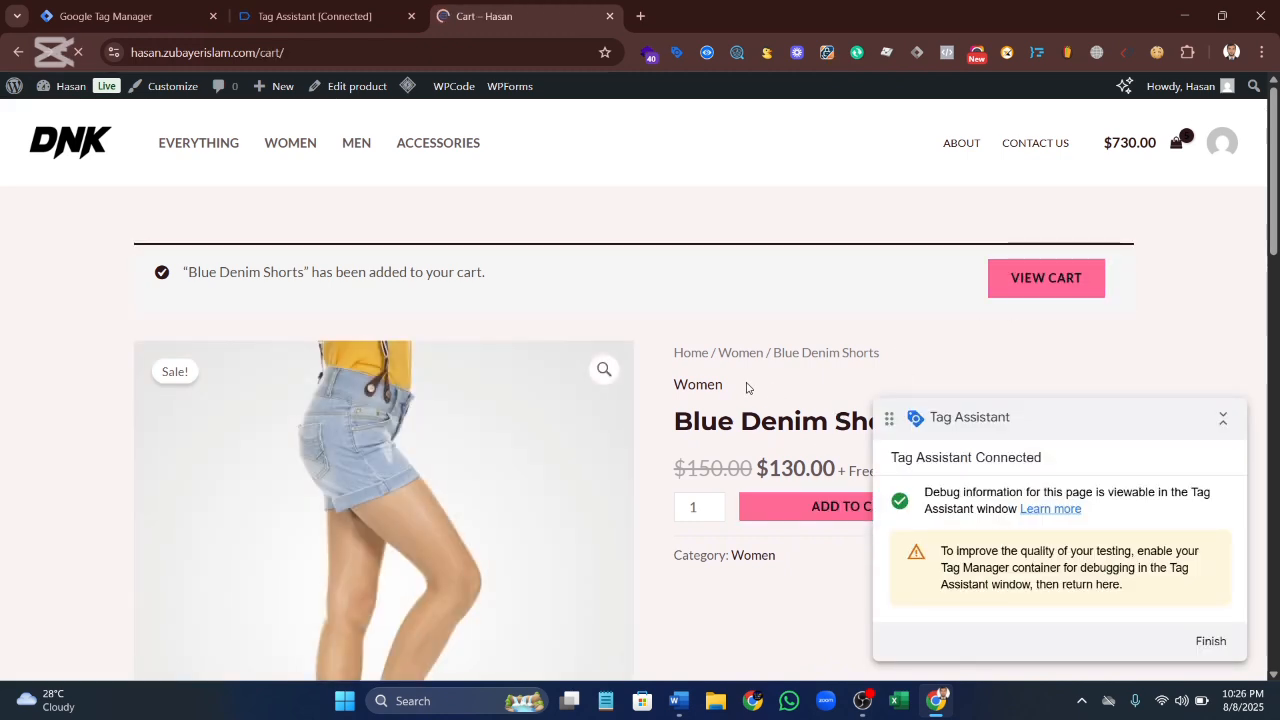
scroll(346, 380, down, 1)
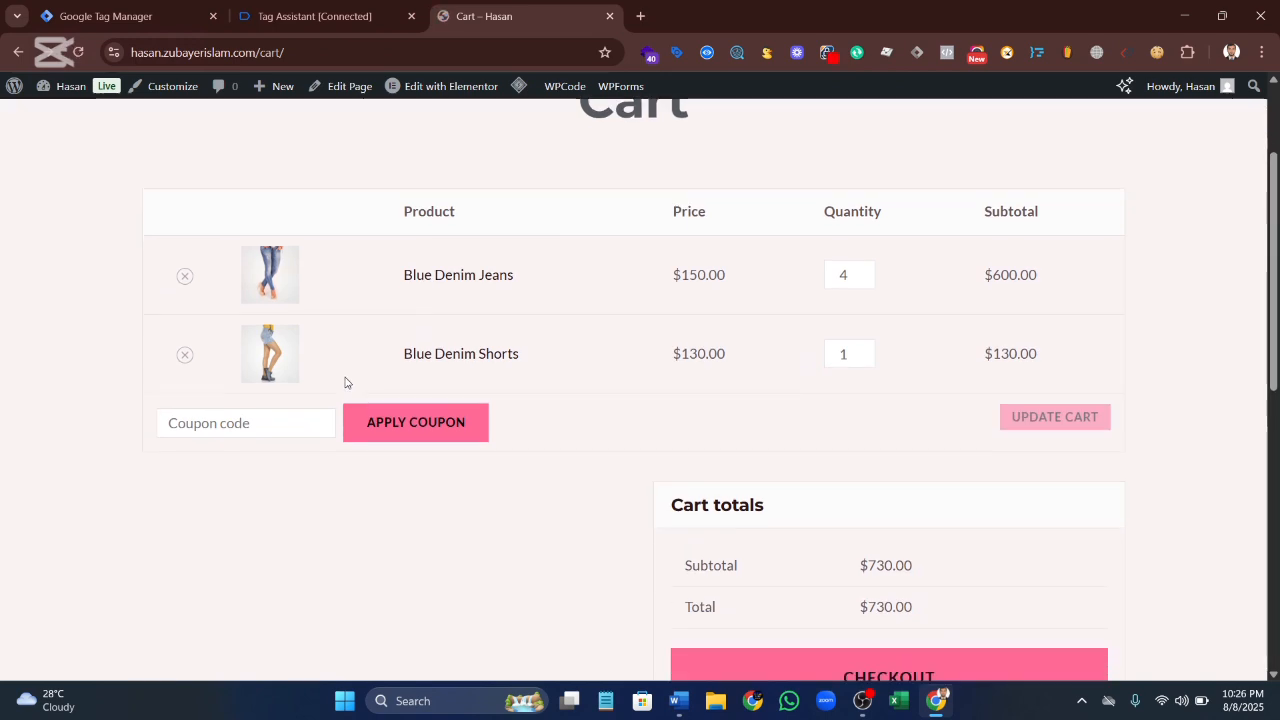
scroll(578, 374, down, 3)
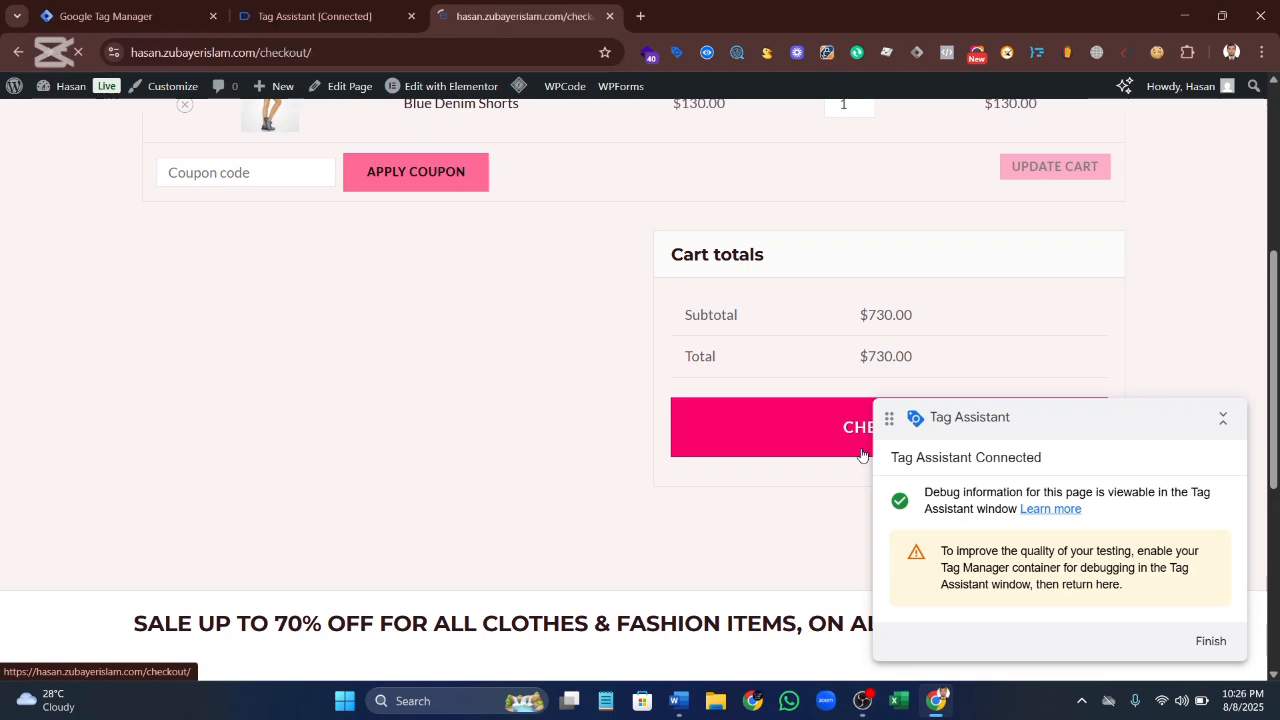
scroll(309, 472, down, 8)
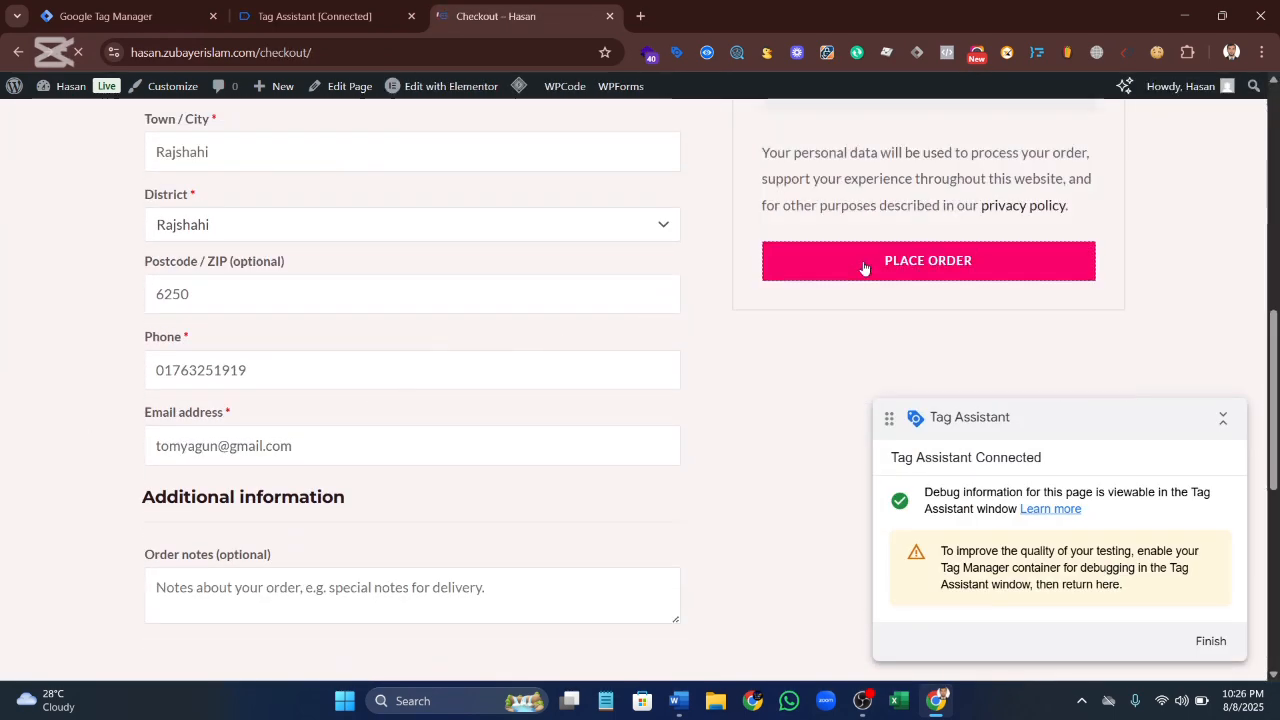
click(863, 262)
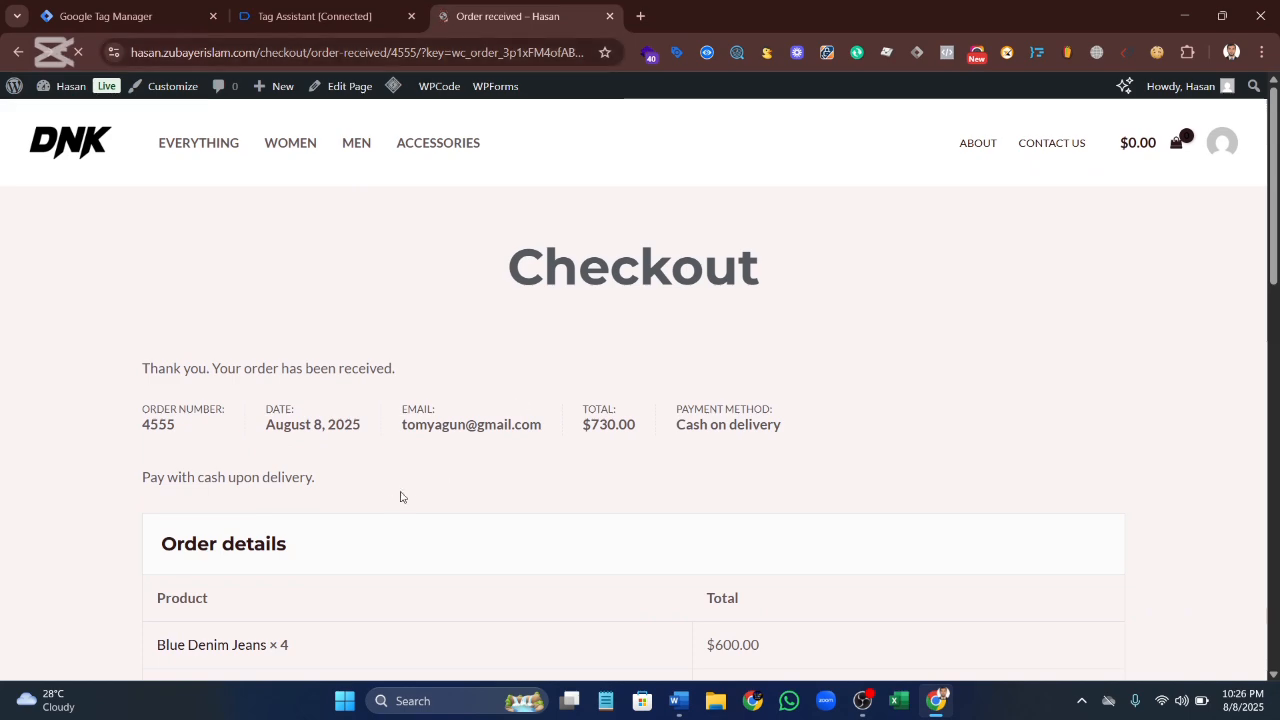
Open the purchase event of the Order received page in Tag Assistant and copy its event name from the API call
scroll(589, 529, down, 7)
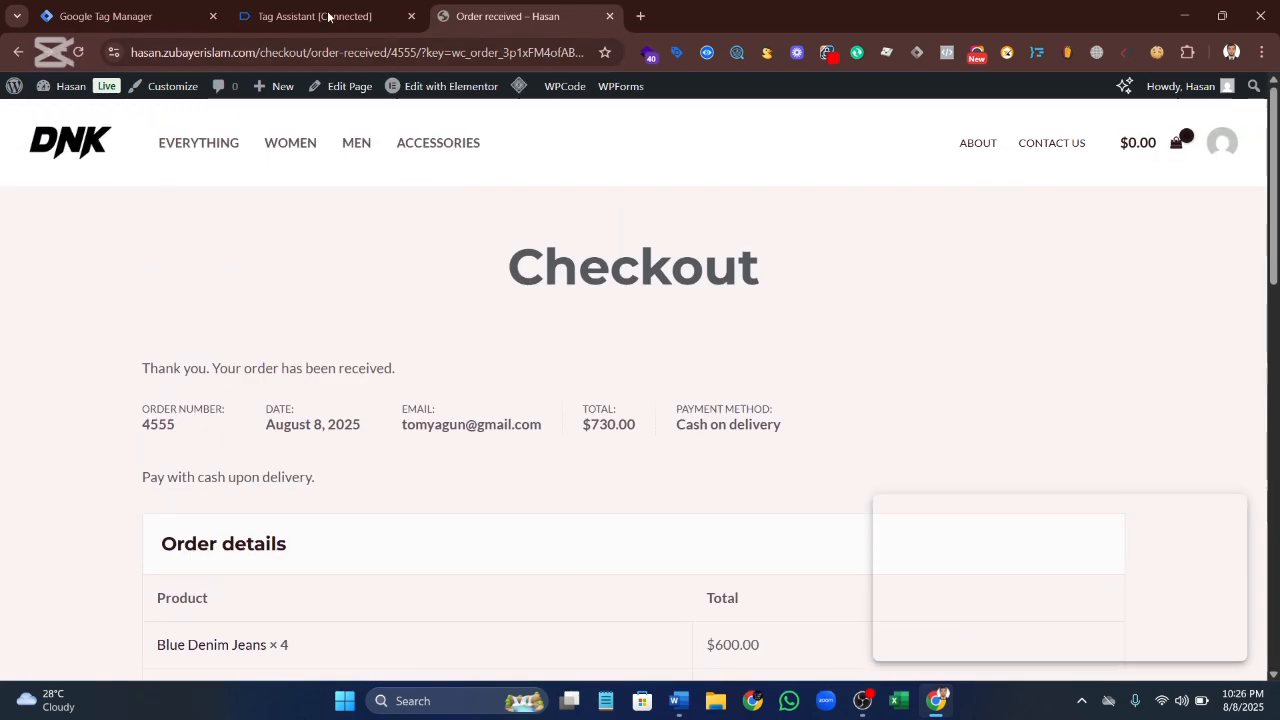
click(315, 16)
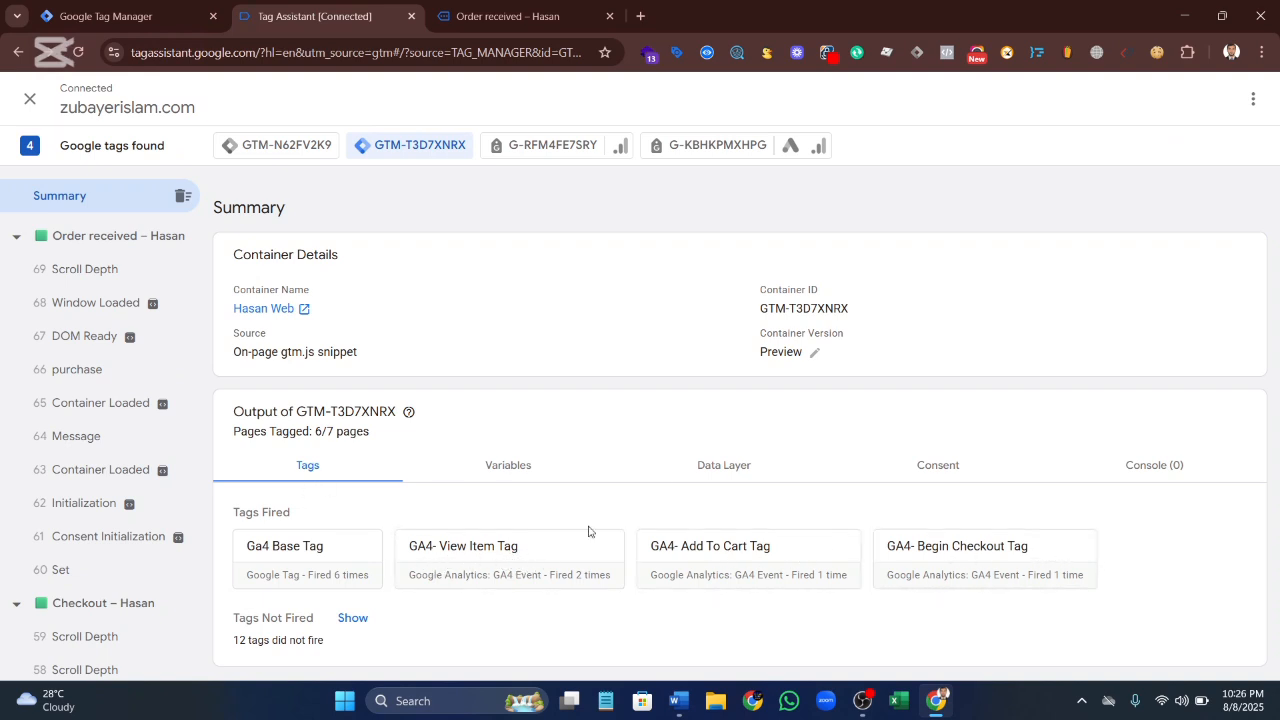
click(78, 370)
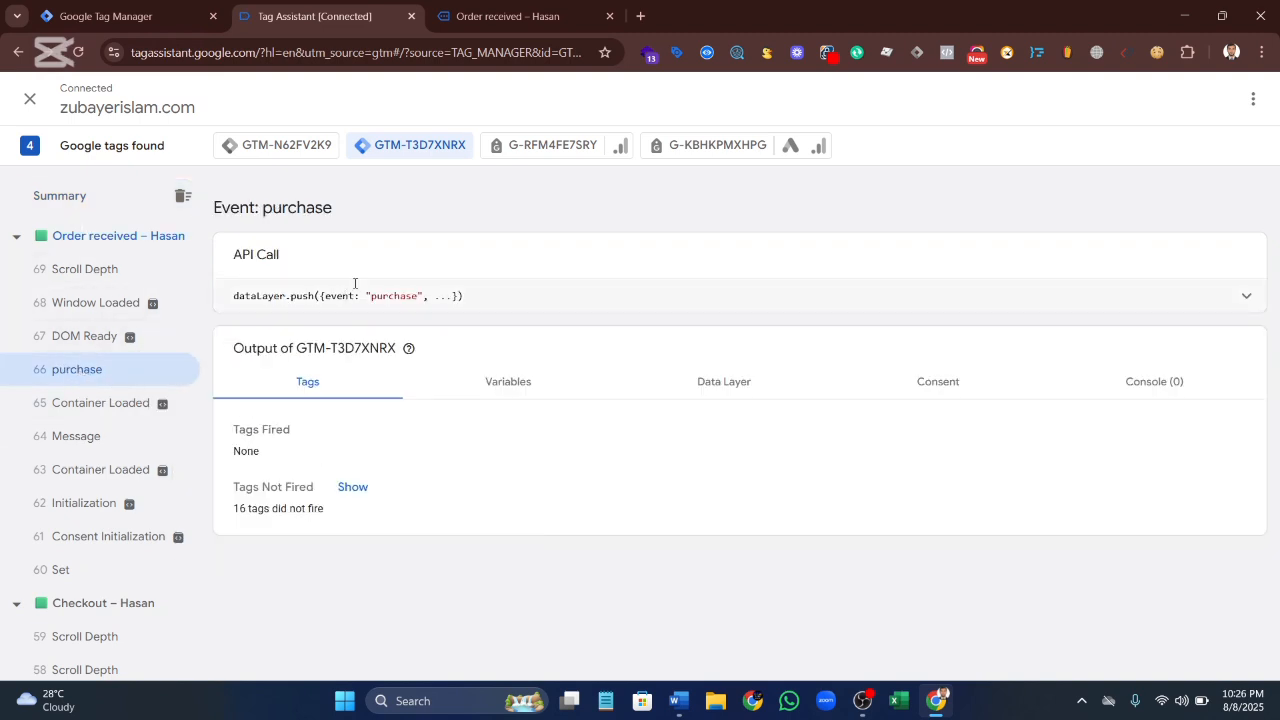
click(97, 17)
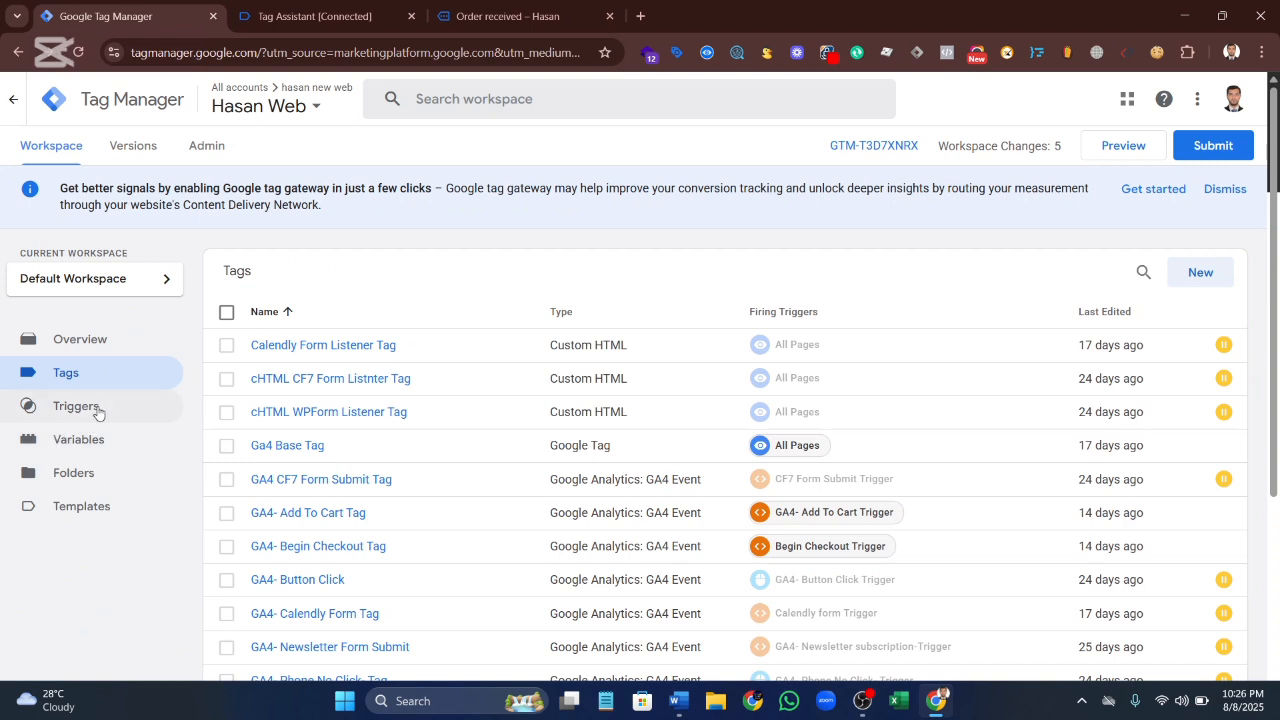
click(323, 12)
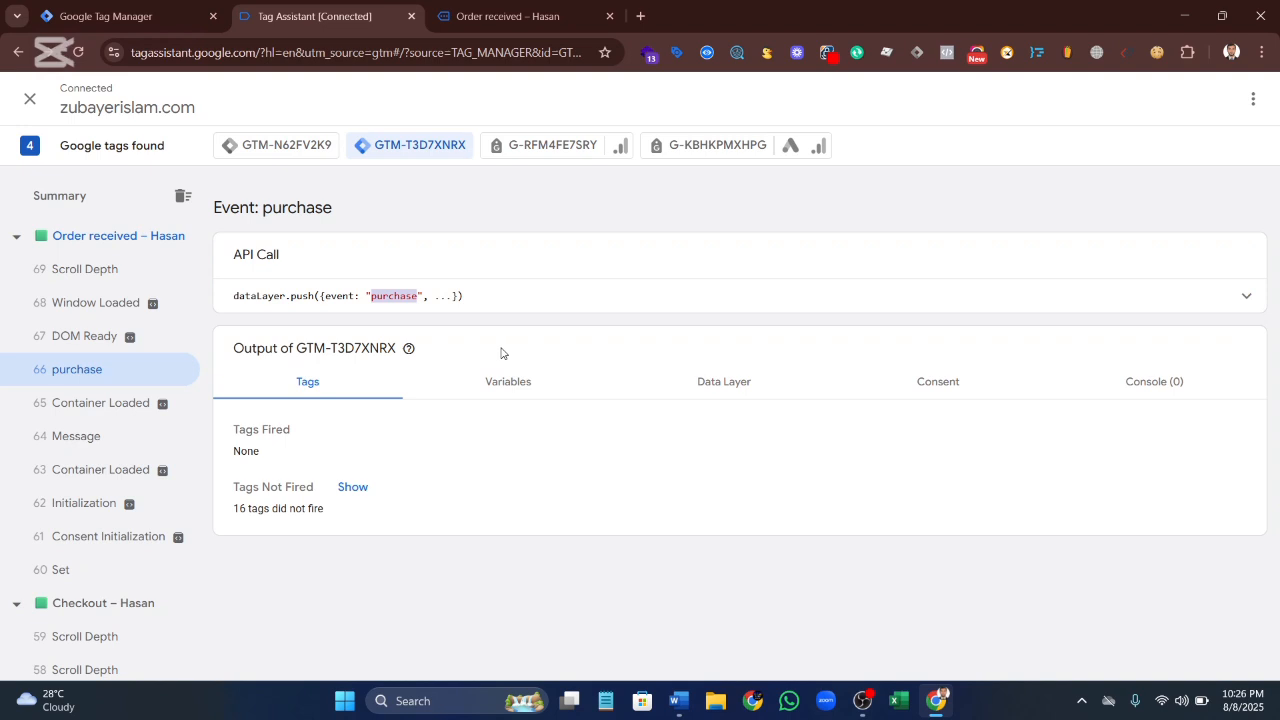
Create a Custom Event trigger in Tag Manager with the event name purchase, firing on all custom events
click(105, 16)
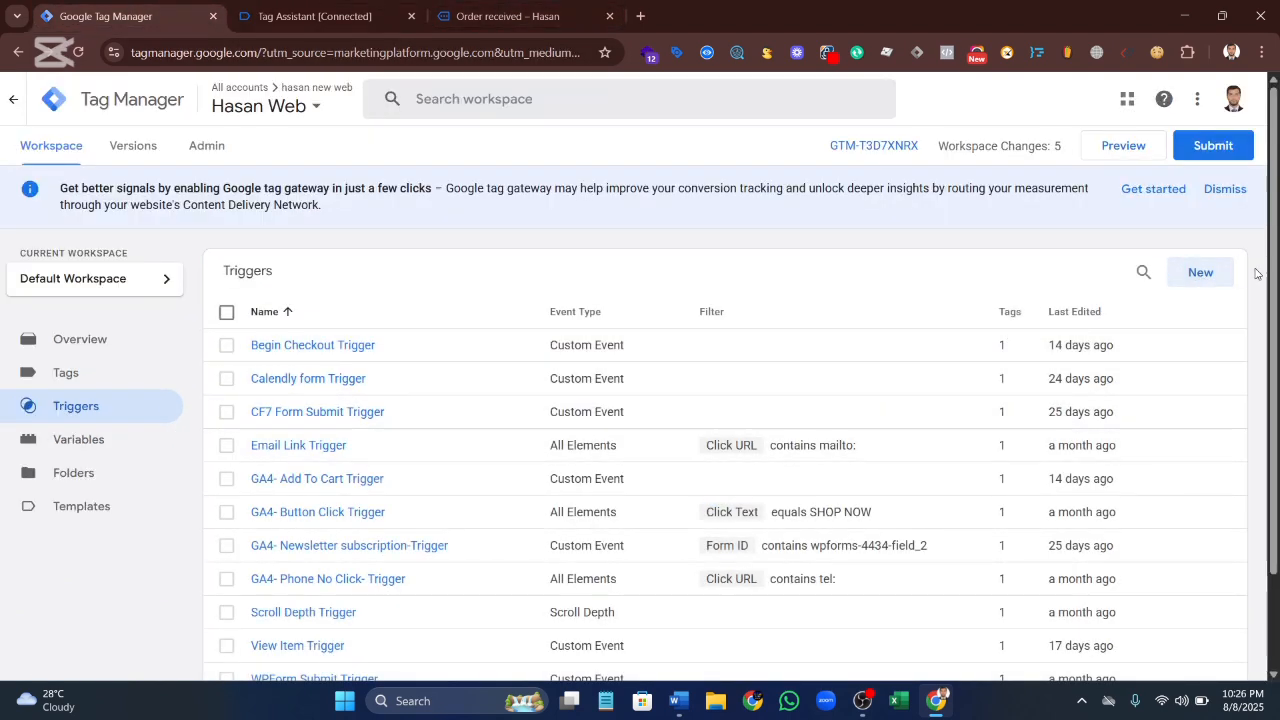
click(1200, 272)
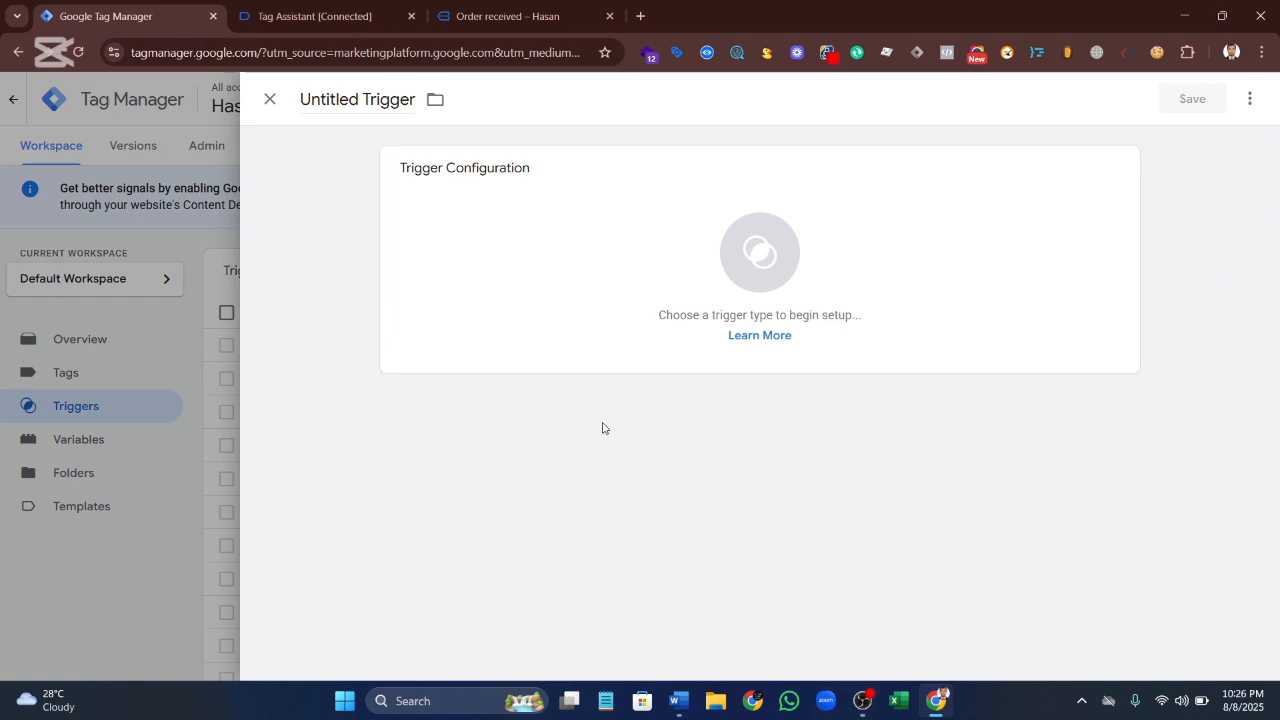
click(764, 256)
scroll(866, 470, down, 2)
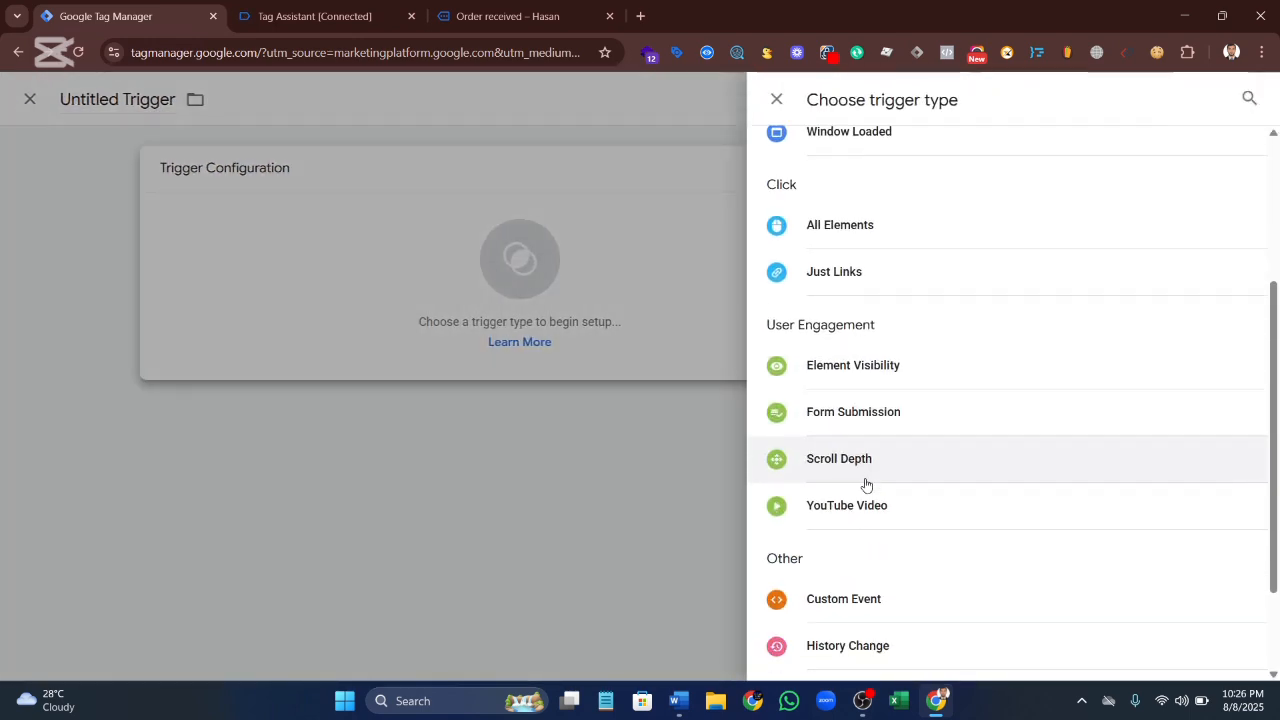
click(840, 599)
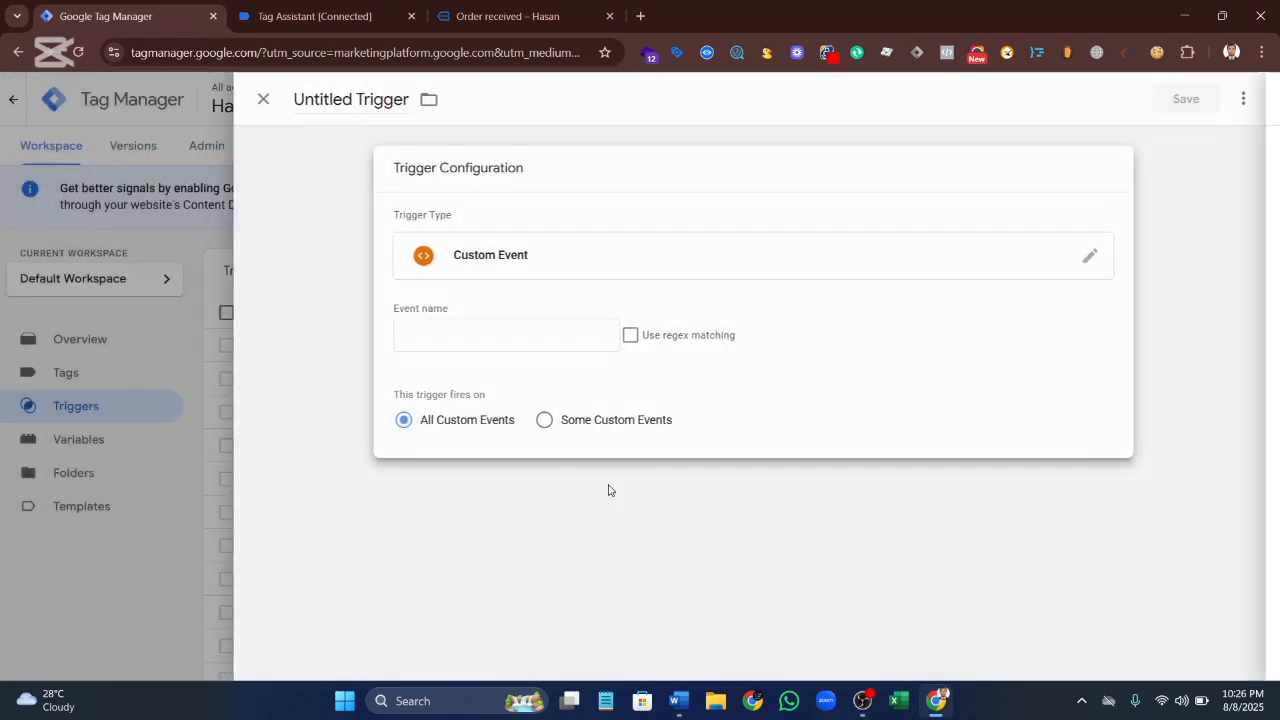
click(462, 340)
text(purchase)
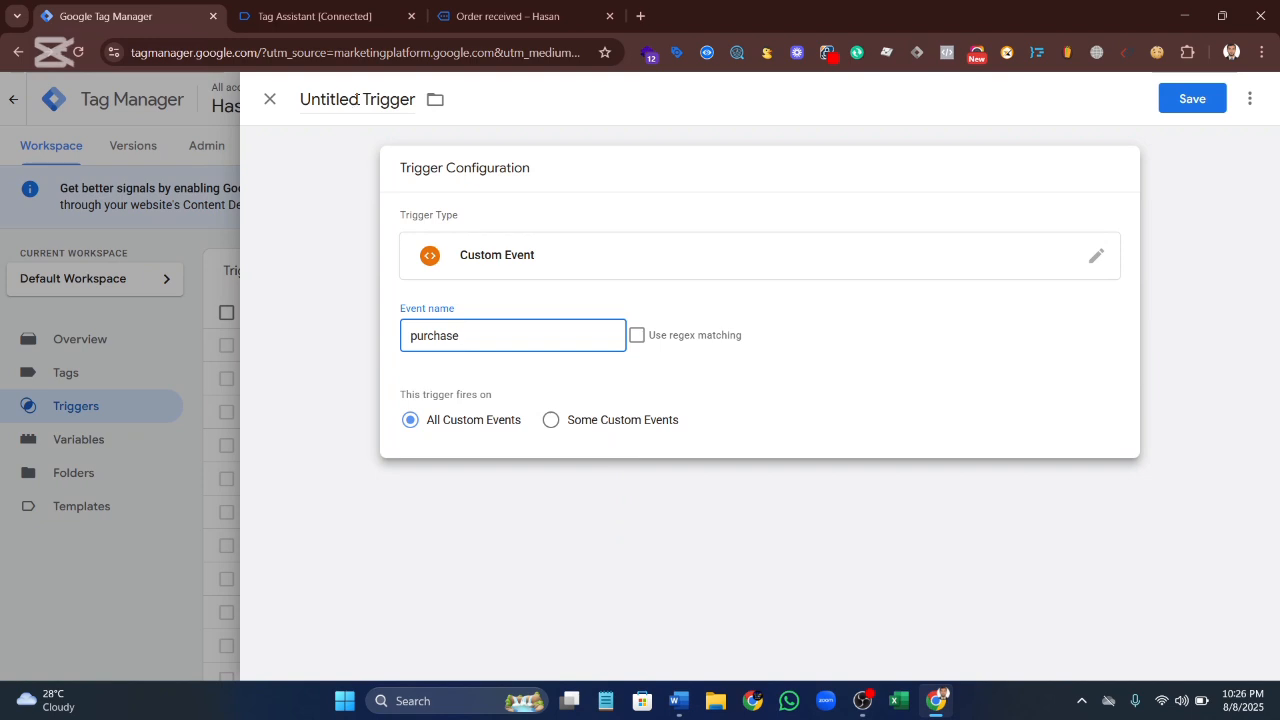
Name the trigger Ga4 Purchase Trigger and save it
drag(356, 99, 292, 82)
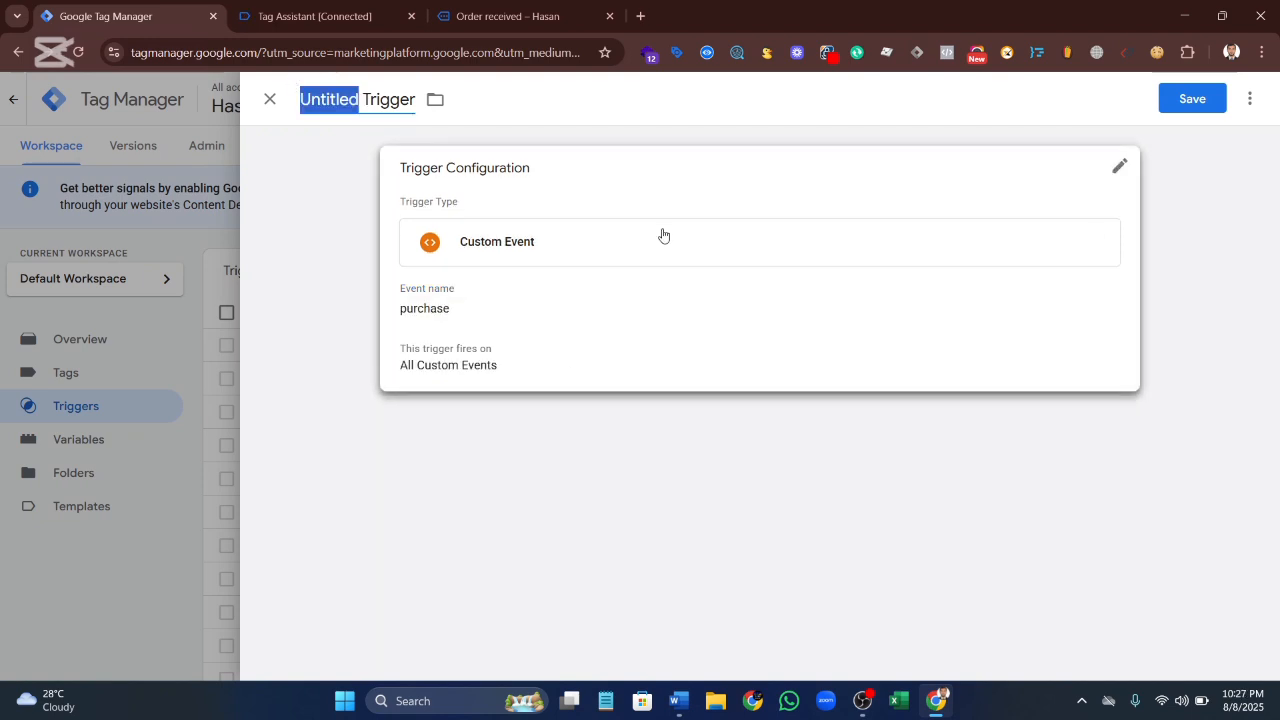
text(Ga4)
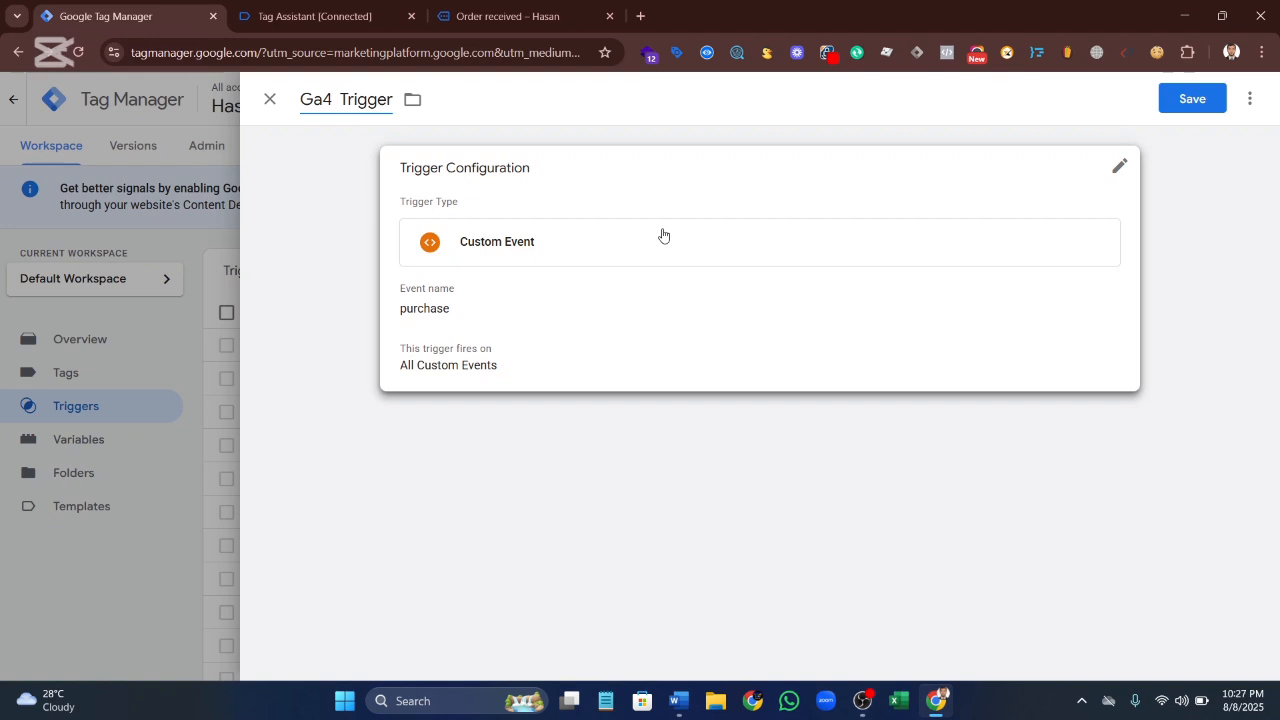
text( purchase)
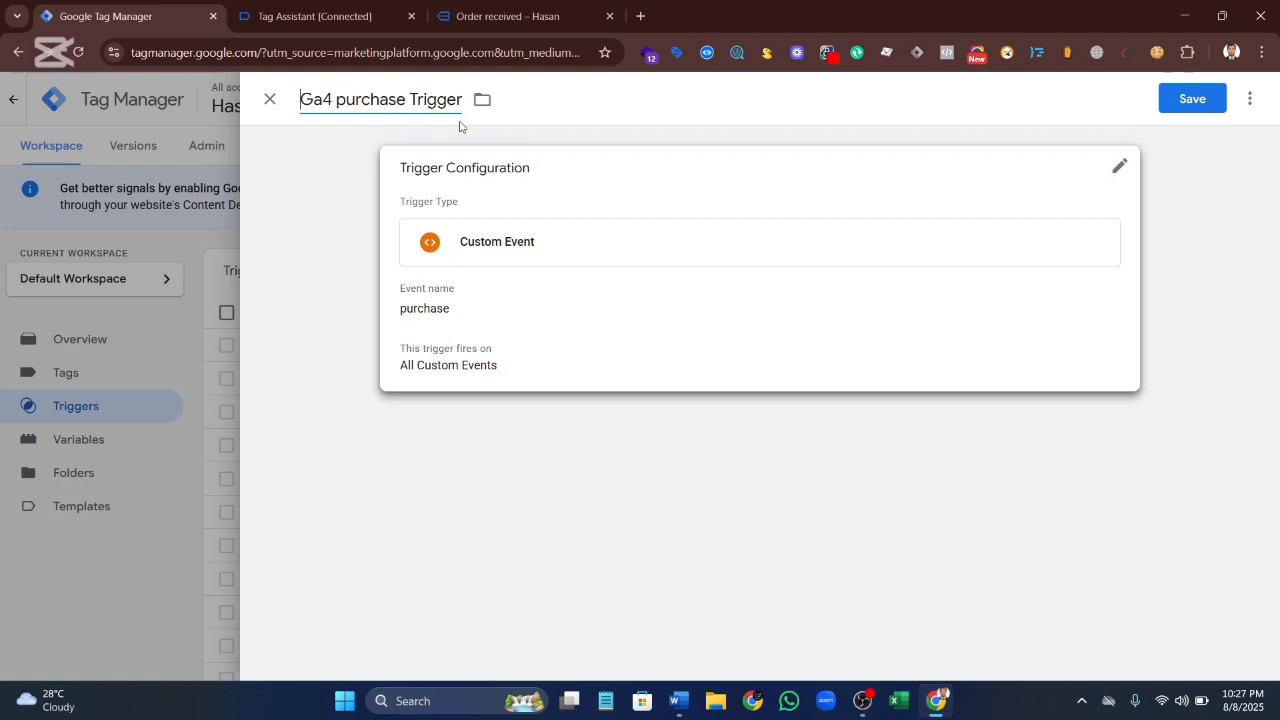
key(ctrl+Left)
key(Delete)
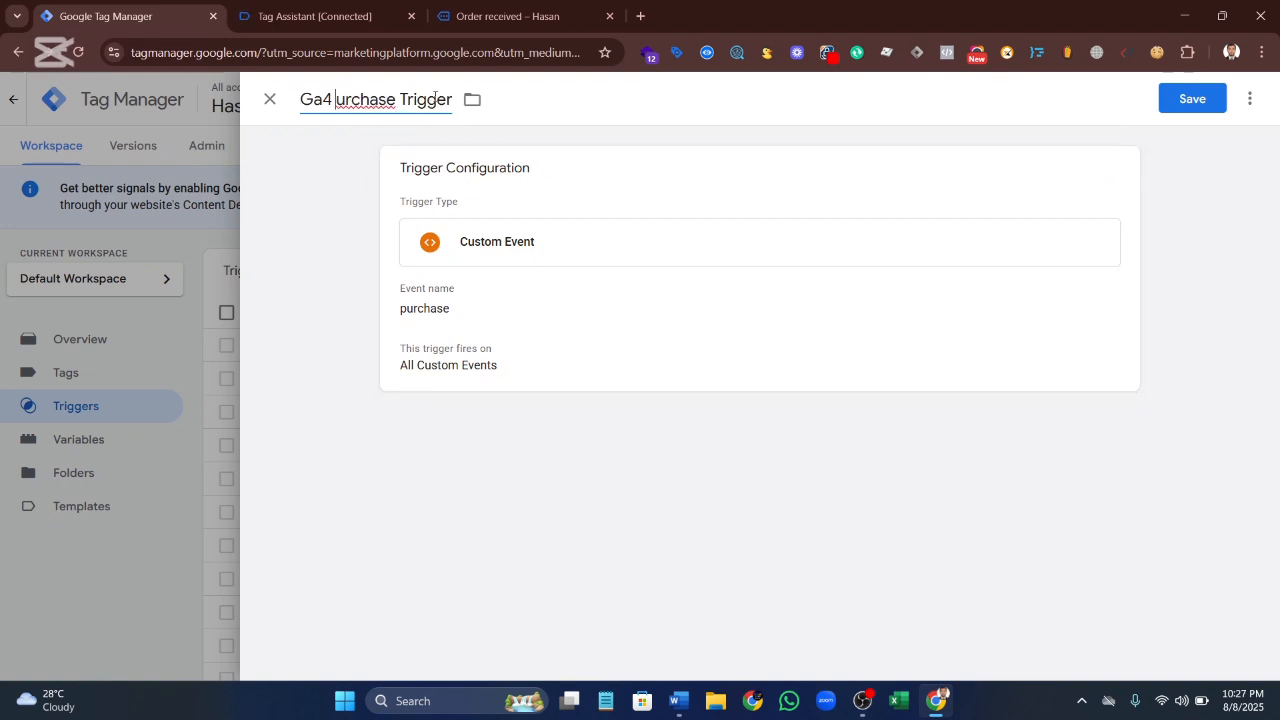
text(P)
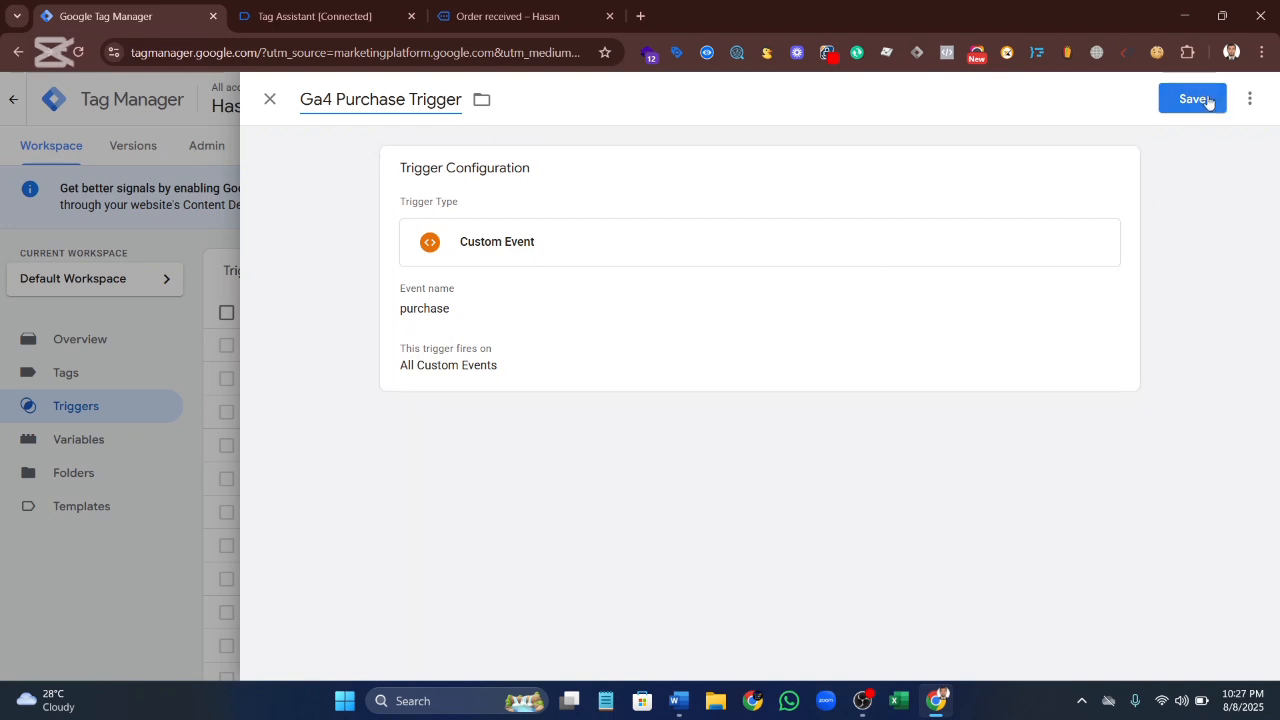
click(1208, 100)
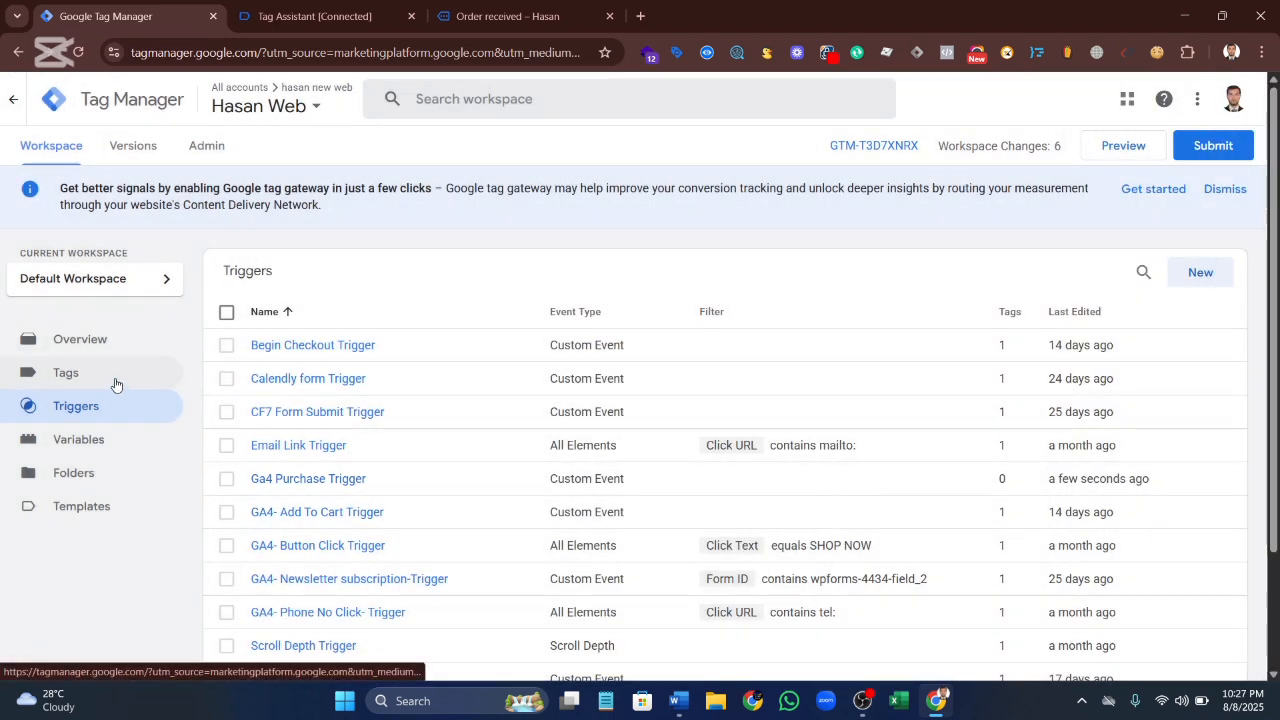
Create a new tag of type Google Analytics: GA4 Event
click(66, 373)
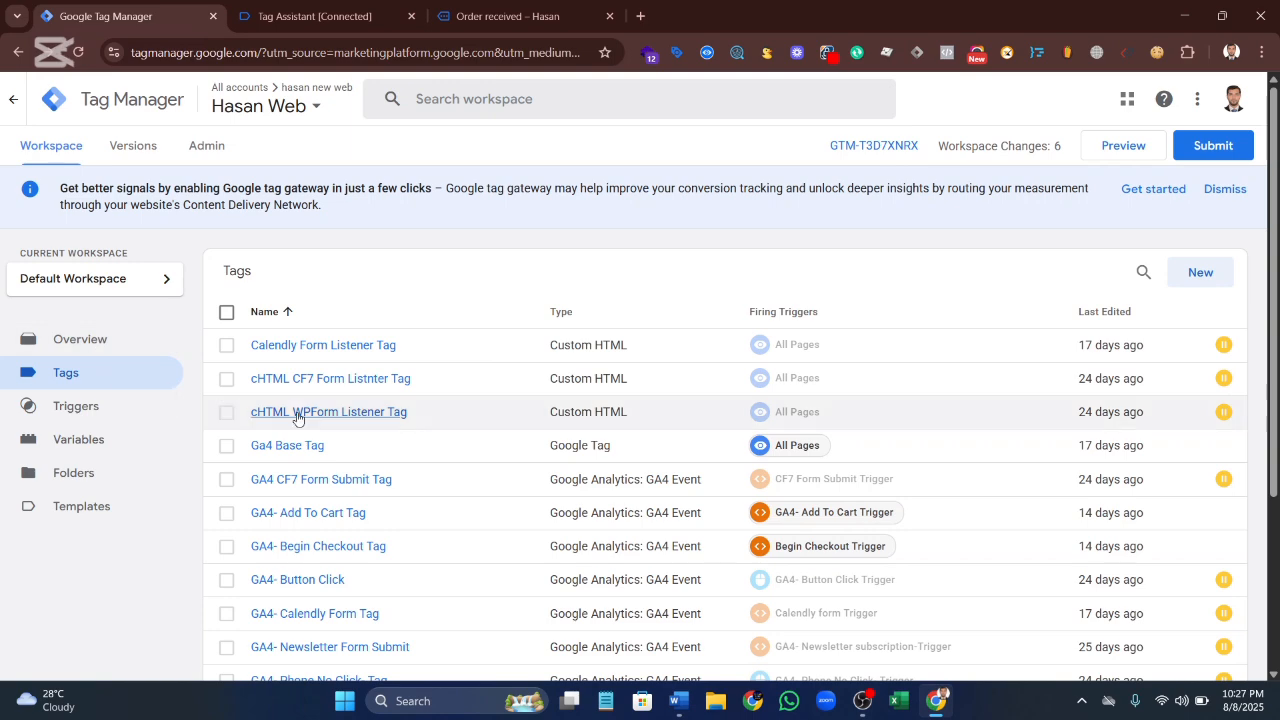
scroll(558, 430, down, 3)
scroll(564, 449, up, 3)
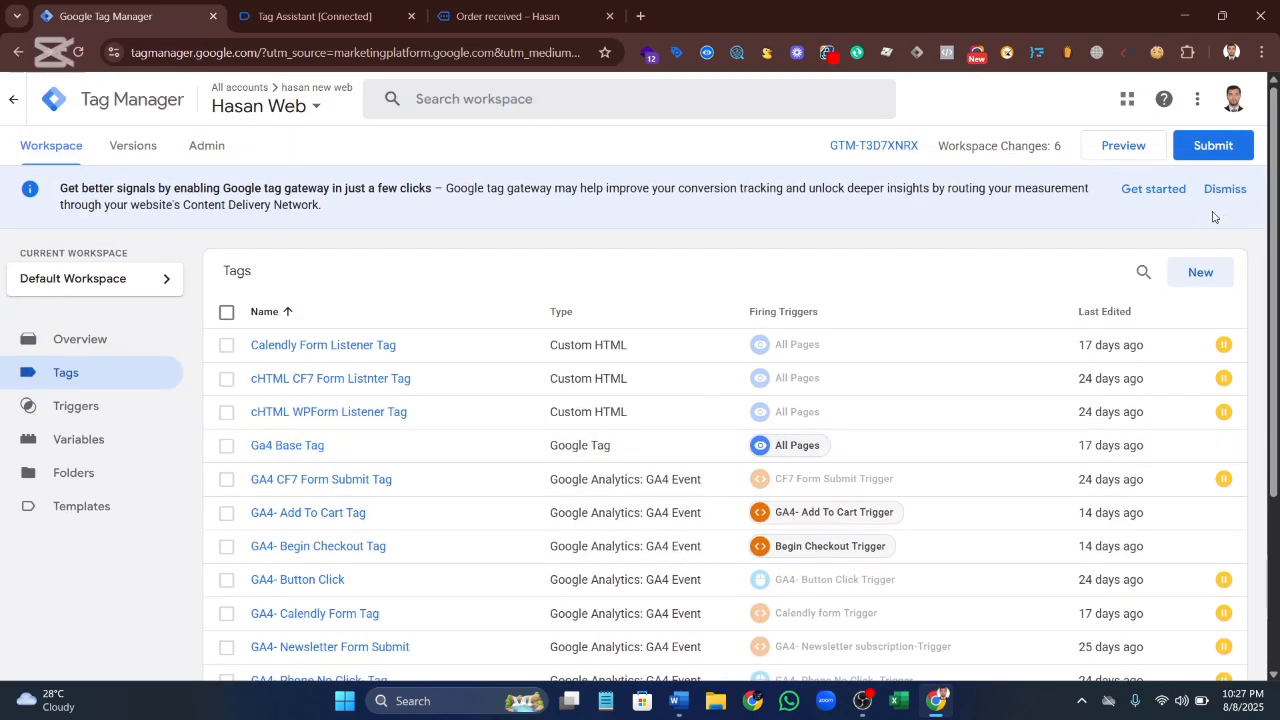
click(1188, 282)
click(857, 286)
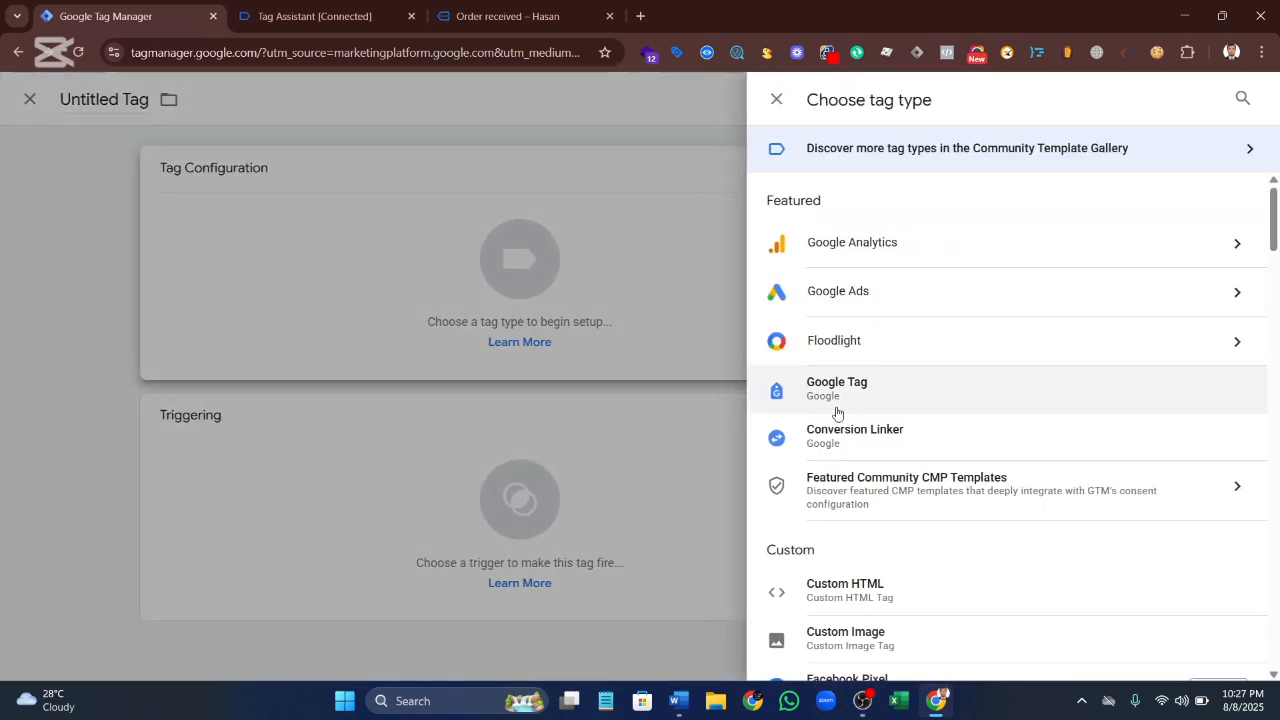
click(857, 260)
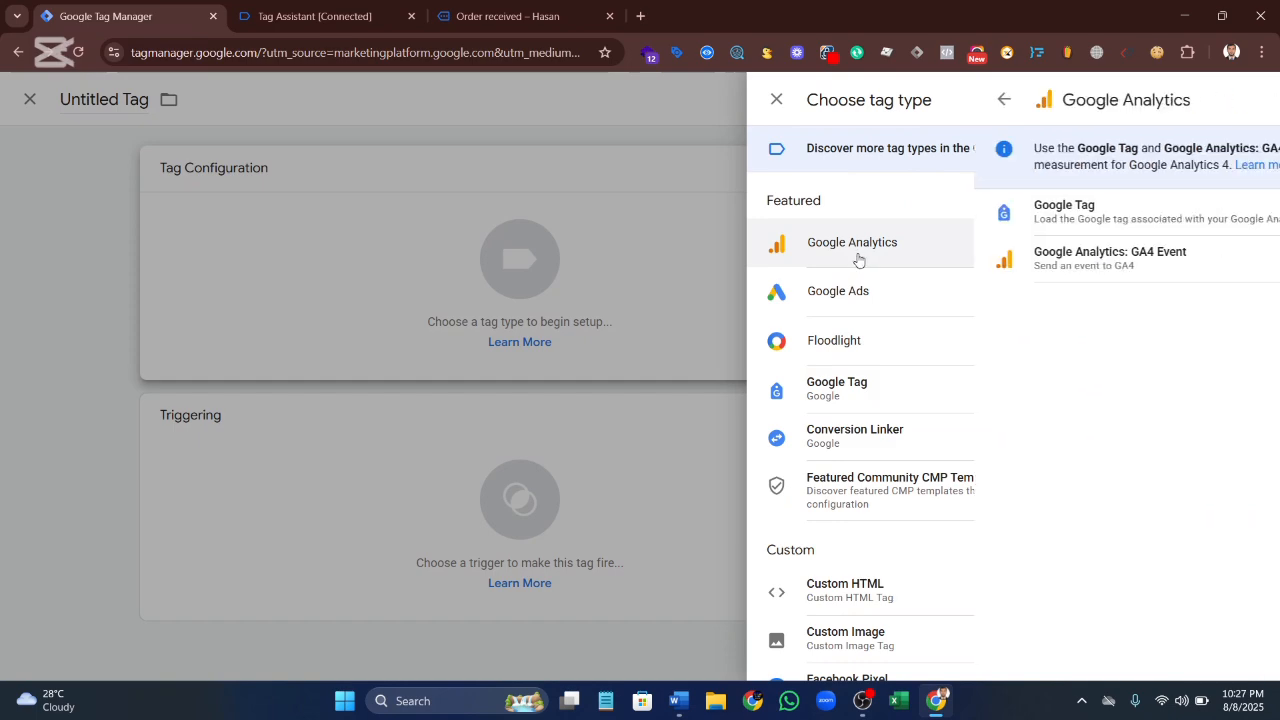
click(820, 258)
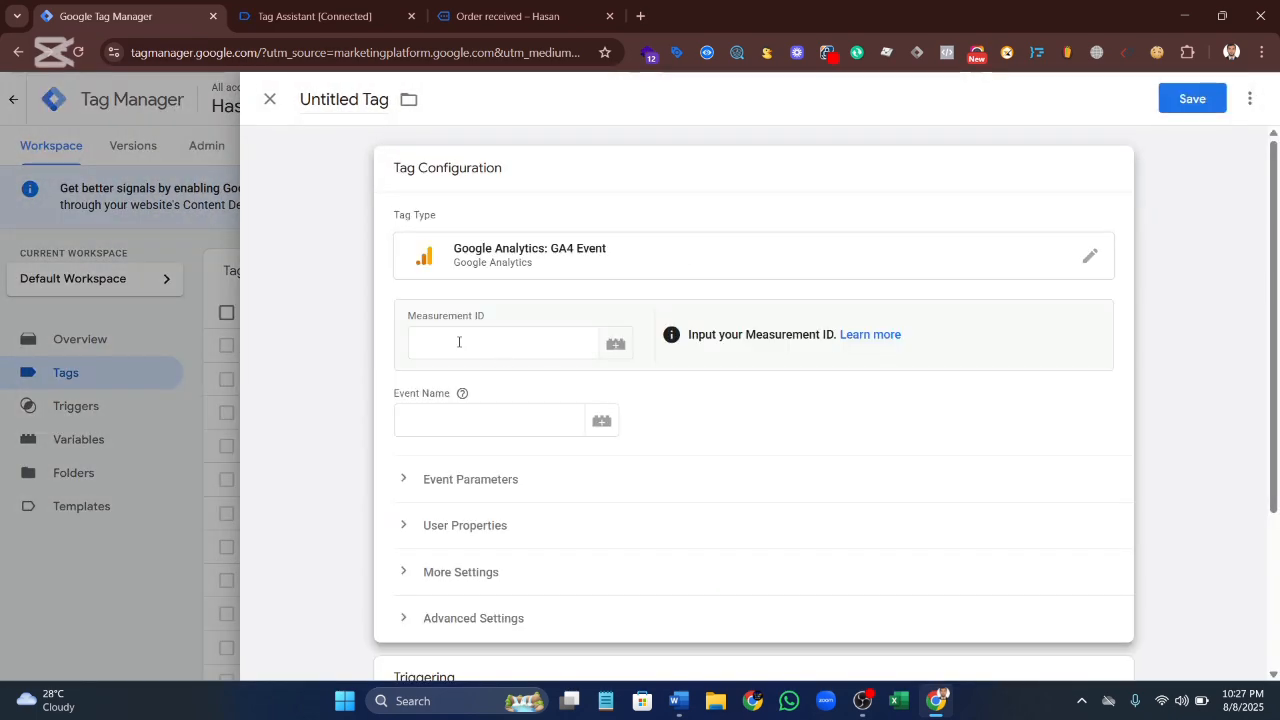
Set the tag's Measurement ID to the GA4 Measurement ID variable and its event name to purchase
click(615, 343)
scroll(446, 373, down, 2)
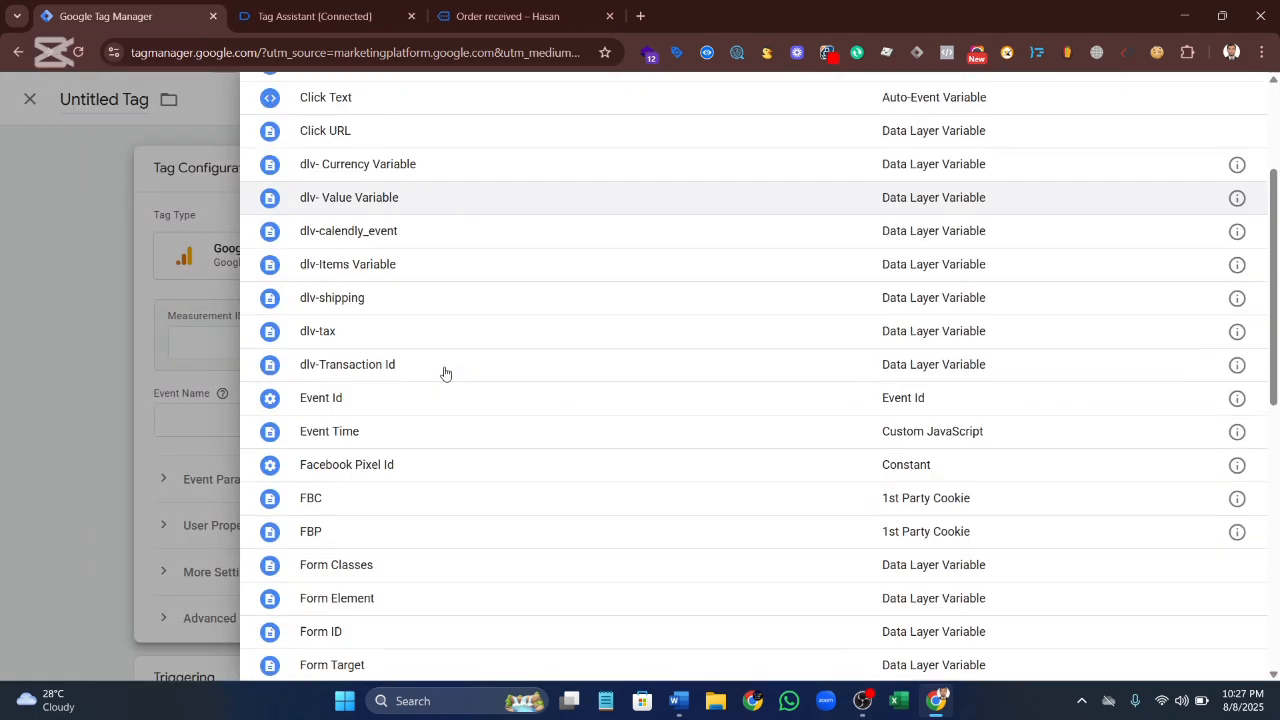
scroll(446, 373, down, 7)
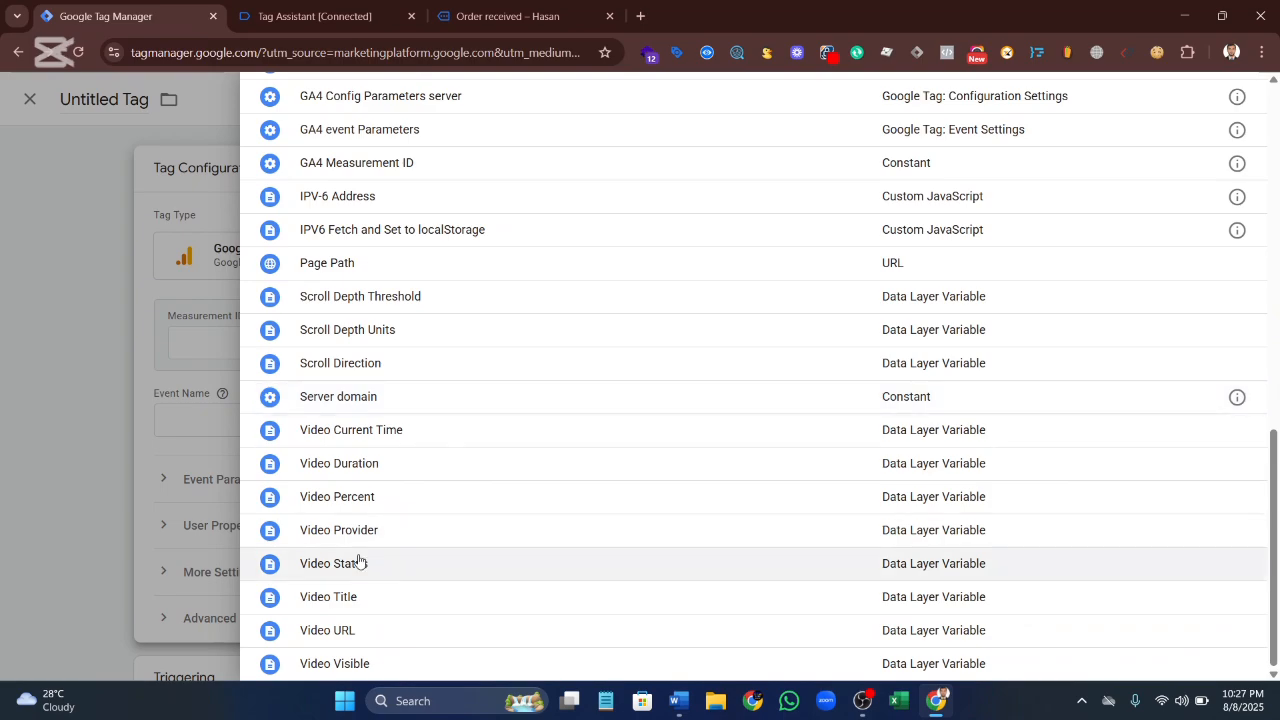
scroll(358, 563, up, 4)
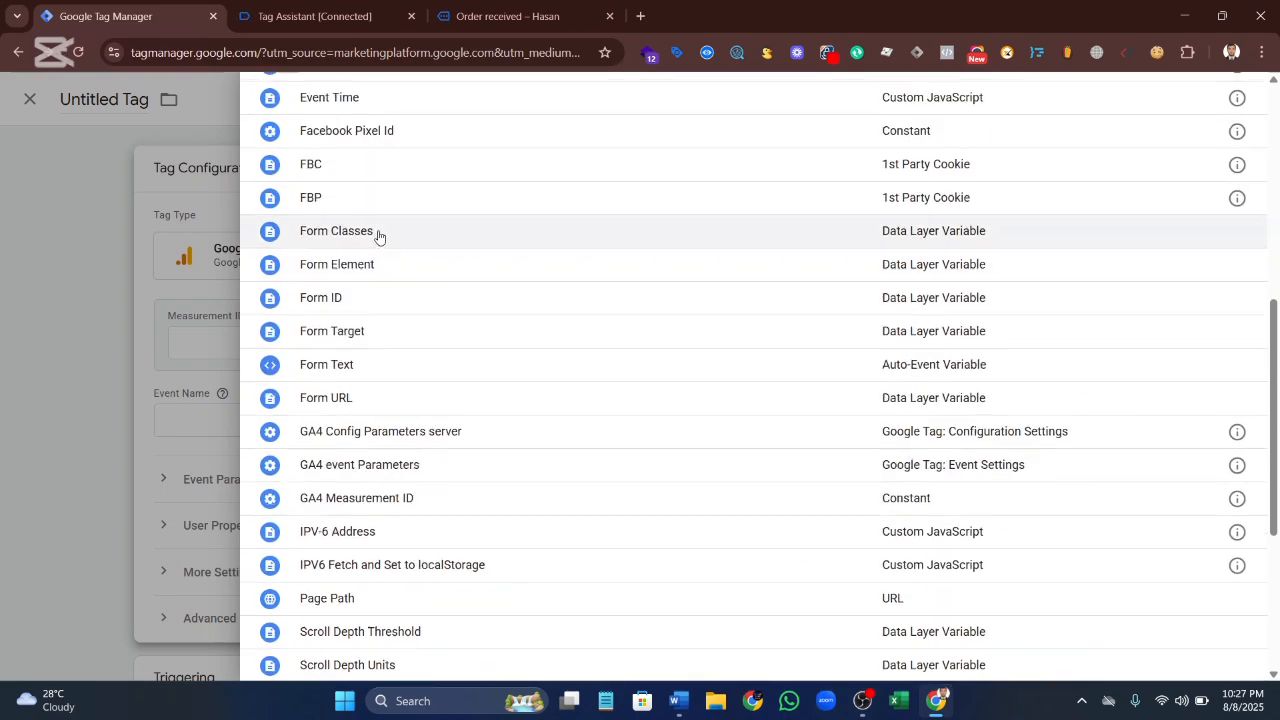
scroll(378, 236, up, 5)
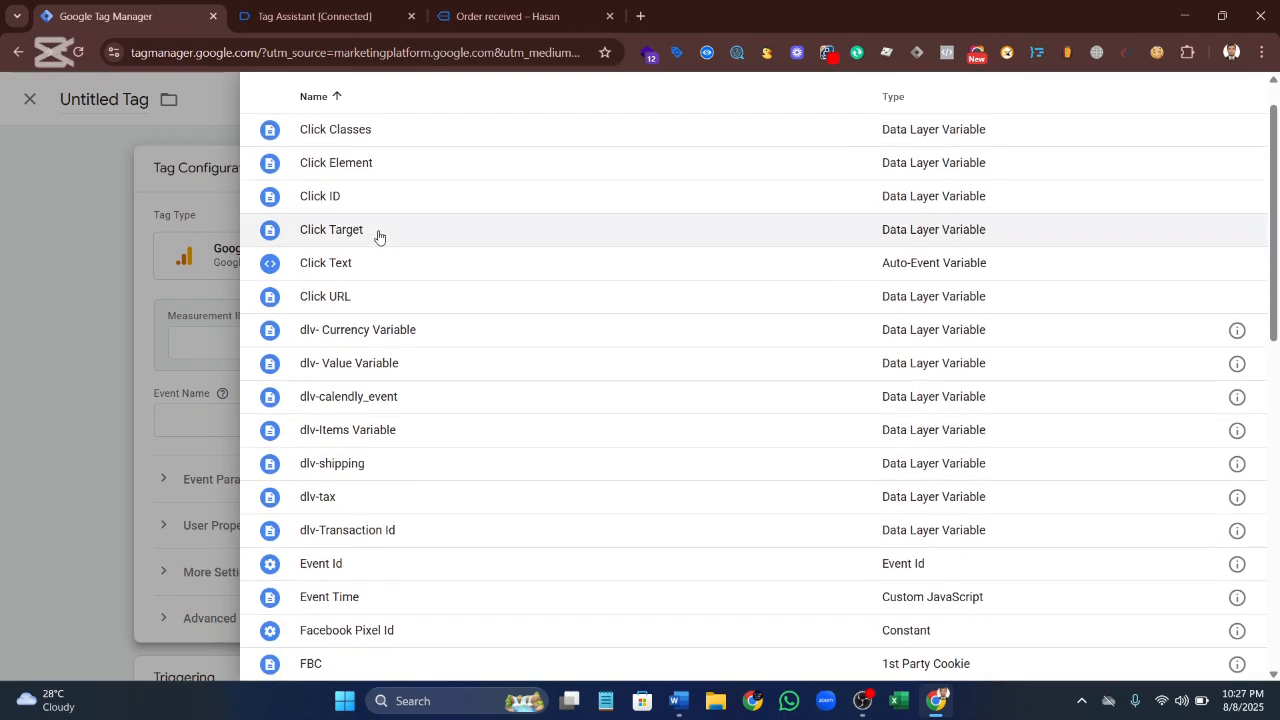
scroll(378, 236, down, 5)
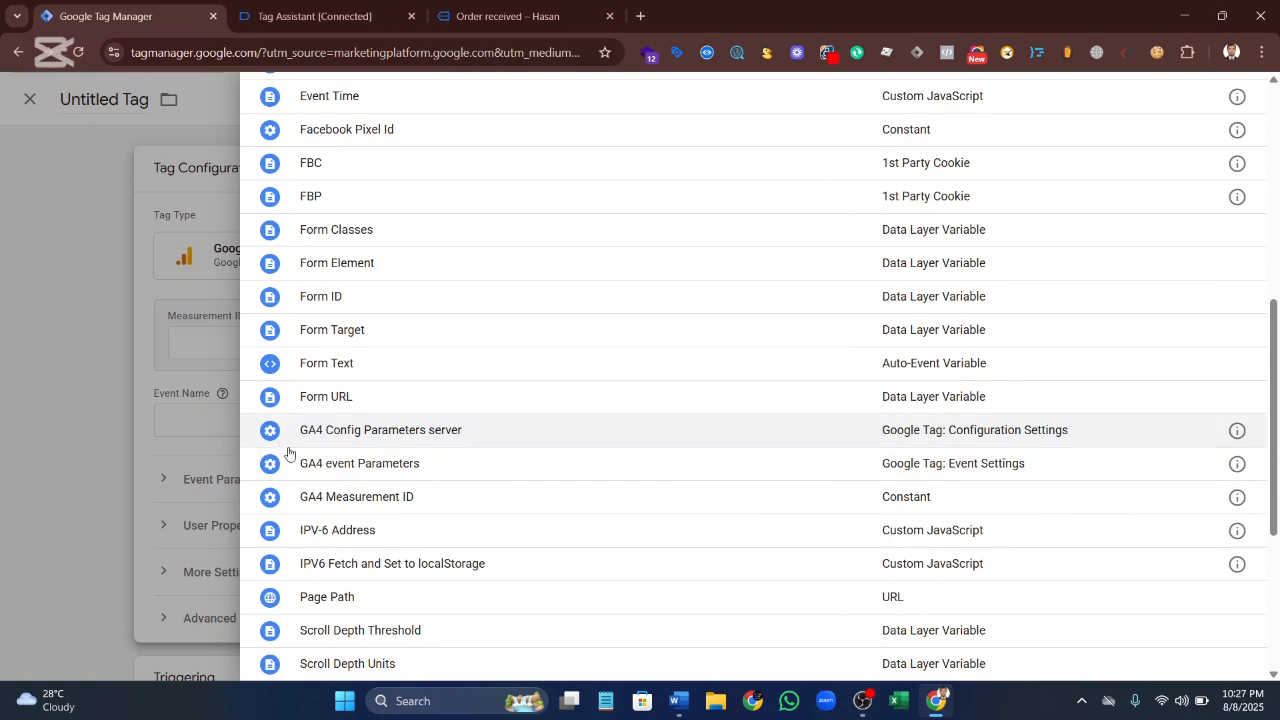
click(408, 497)
click(448, 428)
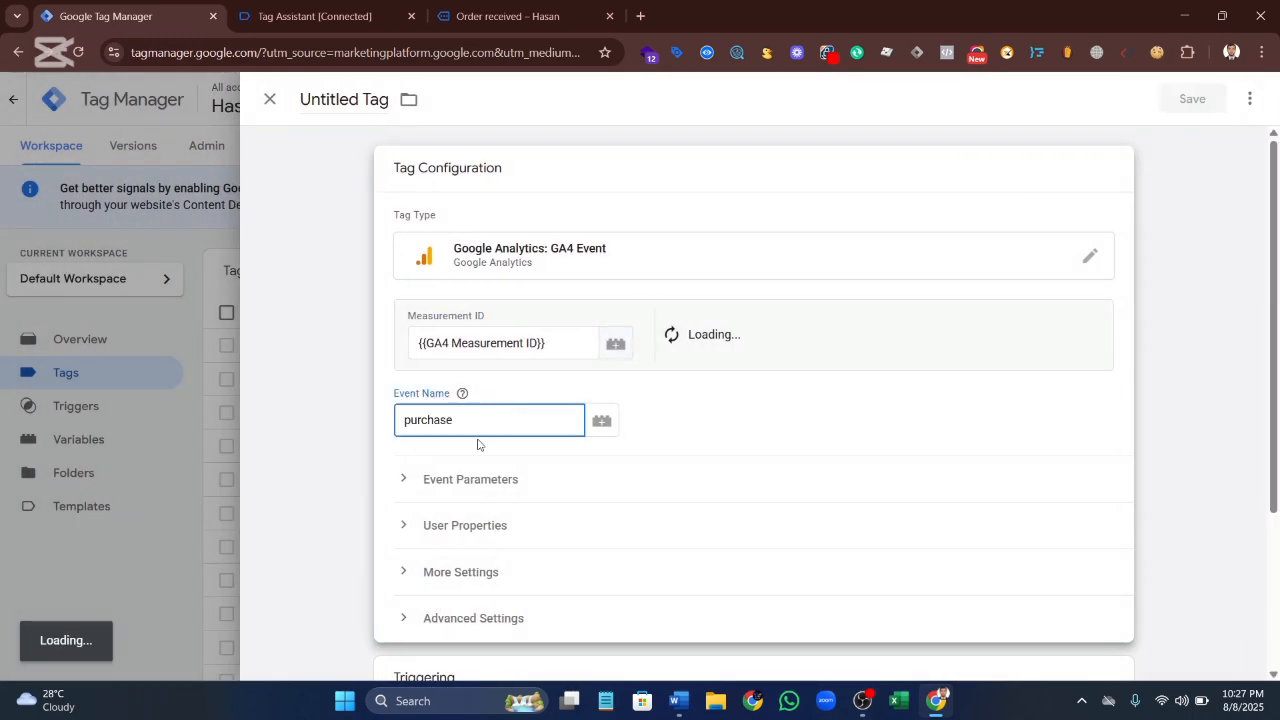
Expand the tag's event parameters and review the parameters listed for the purchase event in the Word document
scroll(470, 440, down, 1)
scroll(533, 403, down, 1)
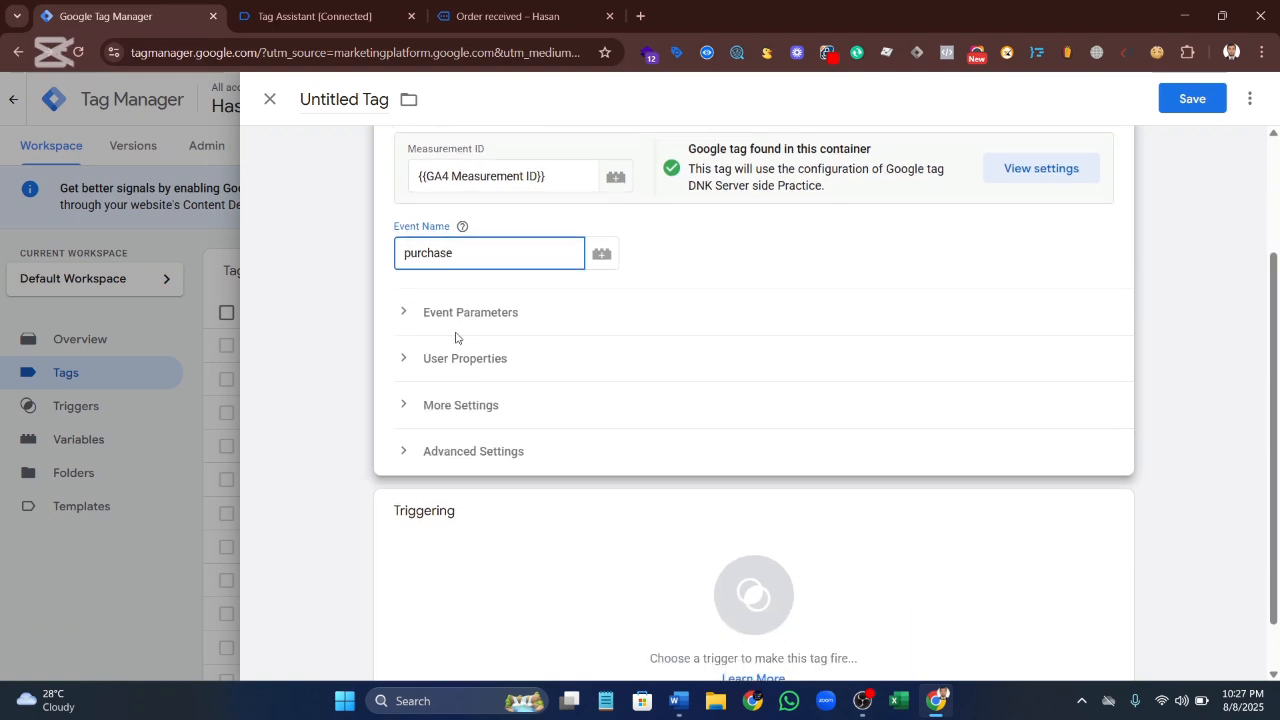
click(455, 325)
scroll(477, 343, down, 2)
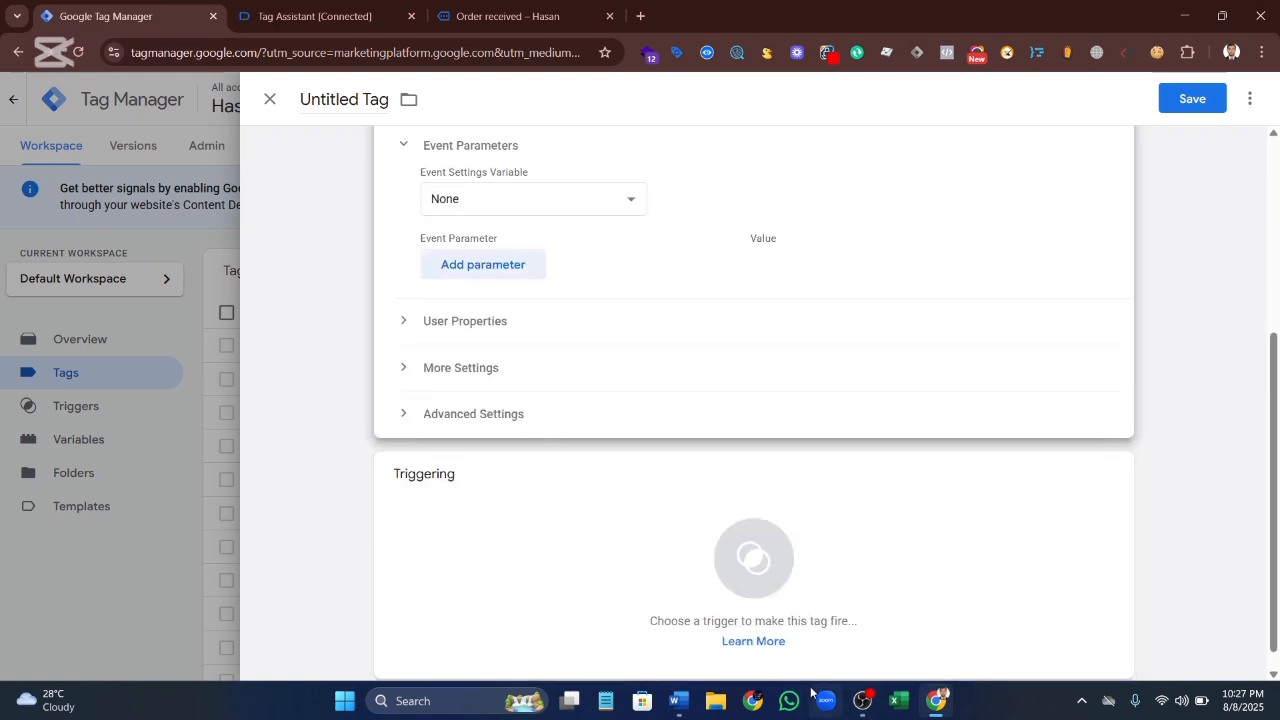
click(679, 701)
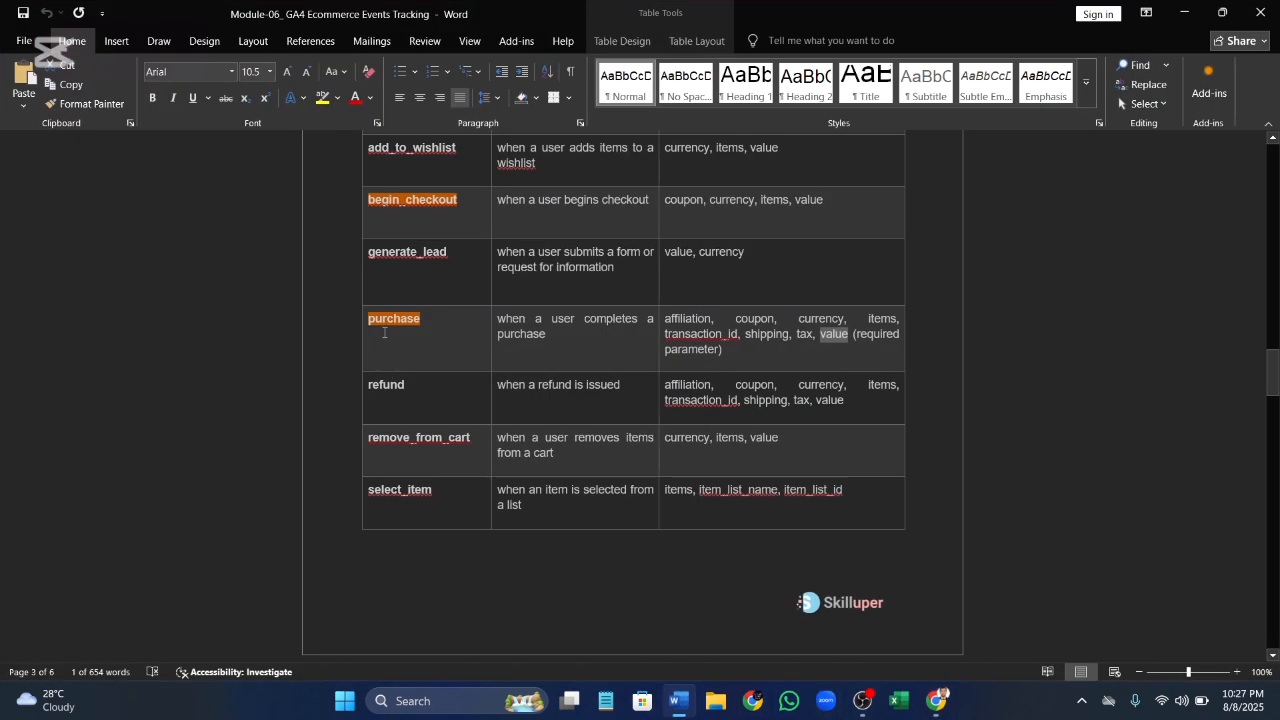
triple_click(706, 334)
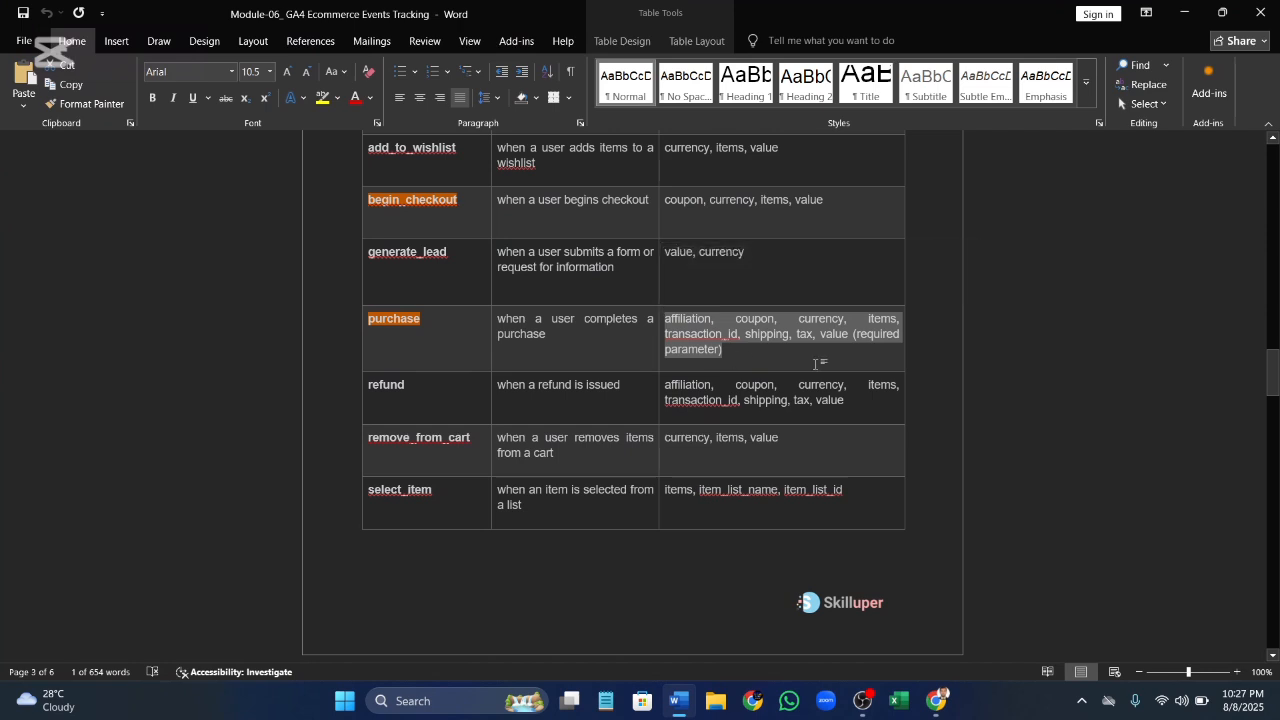
click(720, 318)
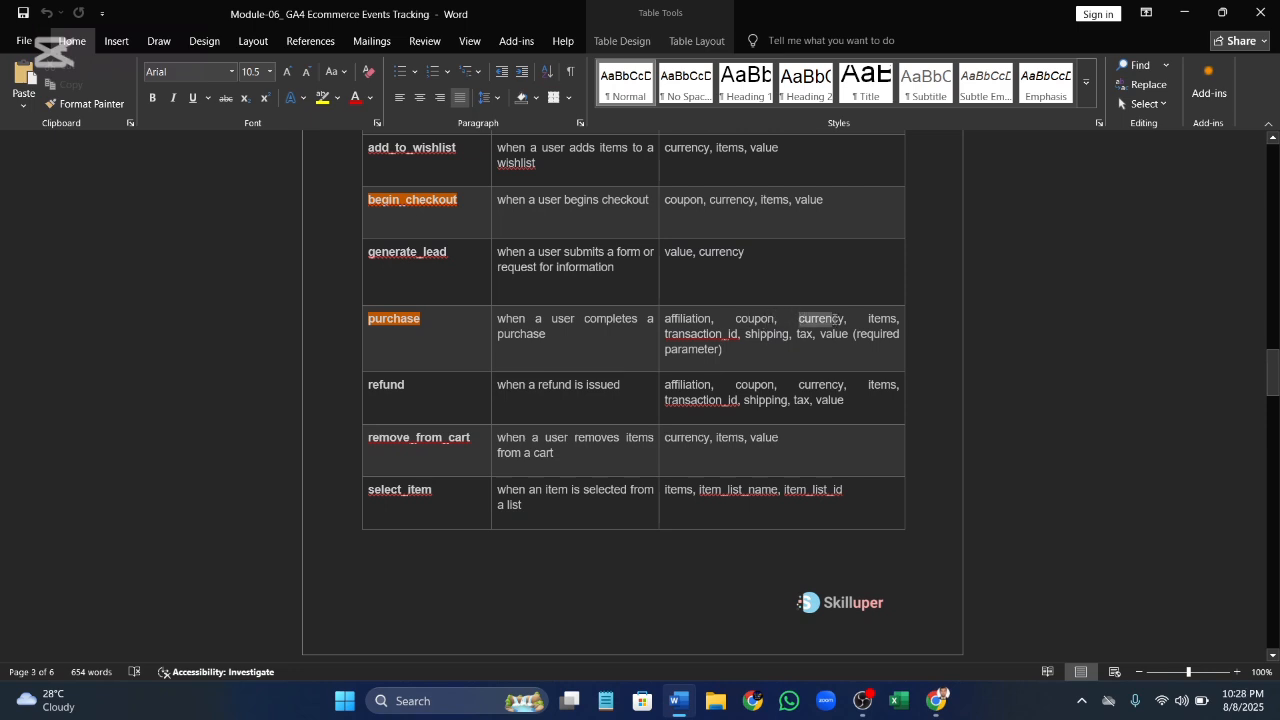
drag(835, 318, 893, 320)
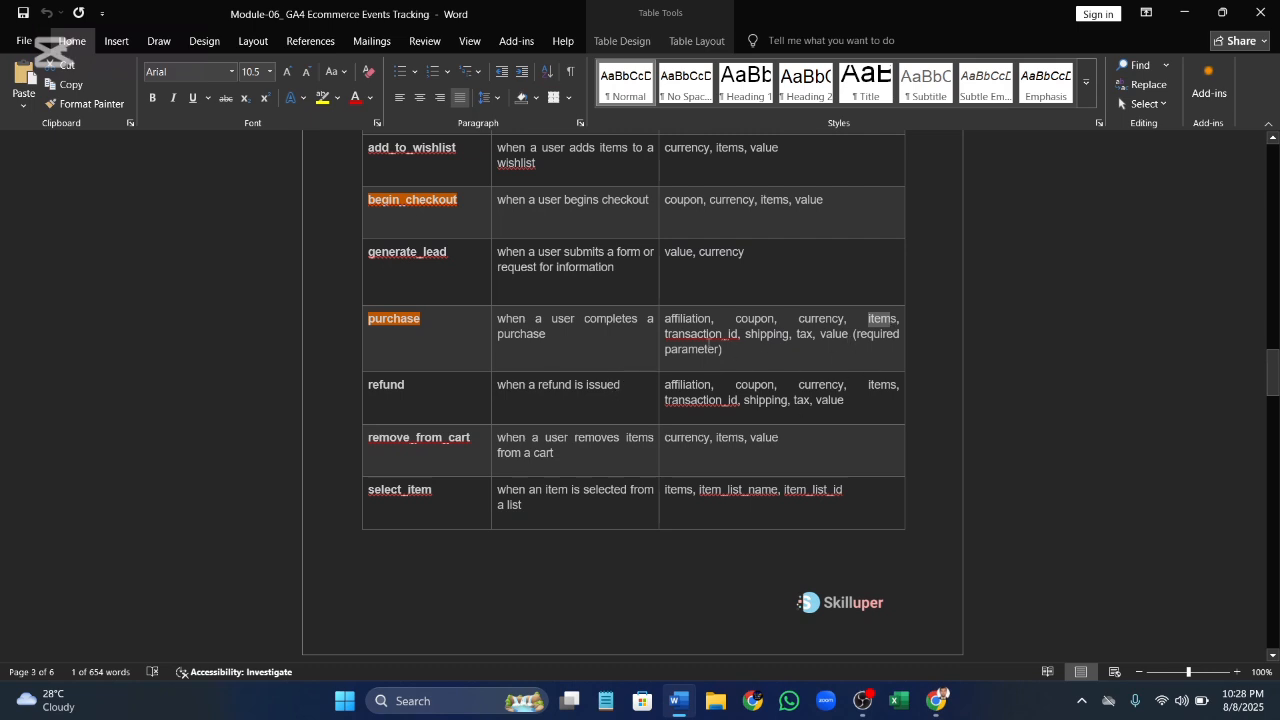
click(936, 700)
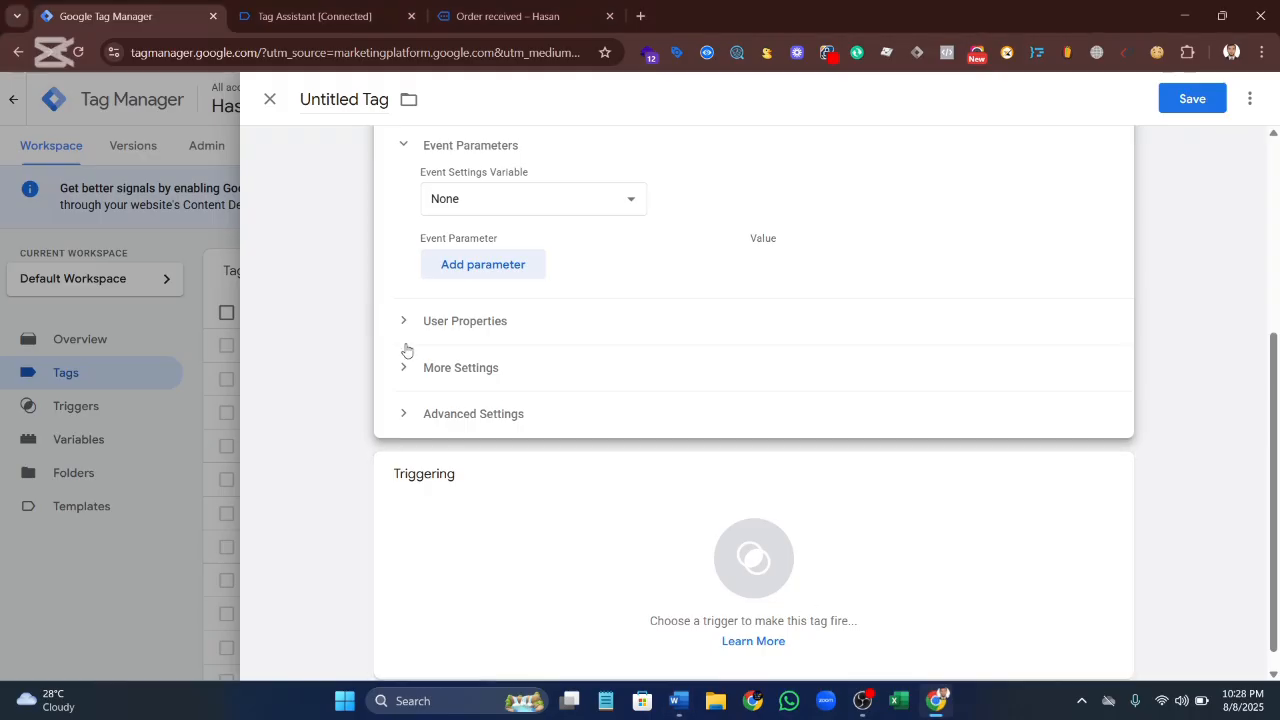
Add a user property row to the tag and name it currency, copying the name from the purchase row in Word
scroll(449, 414, up, 1)
click(483, 407)
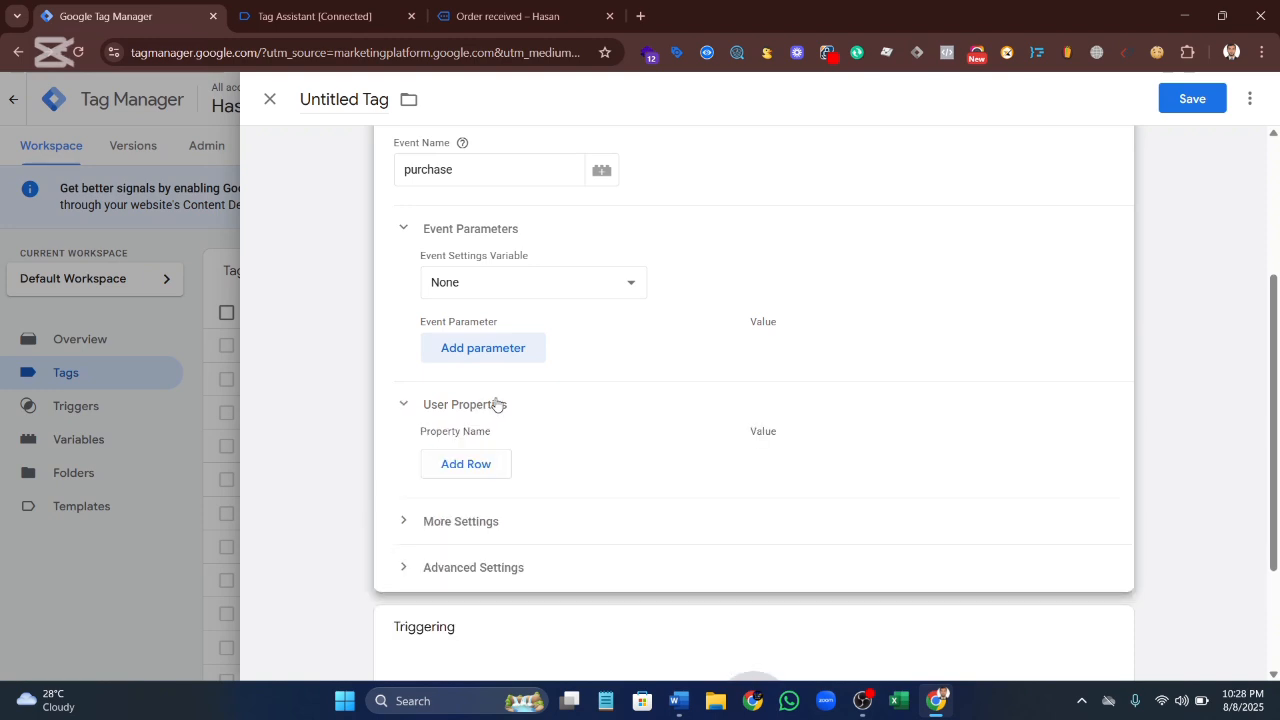
click(442, 474)
scroll(434, 420, down, 2)
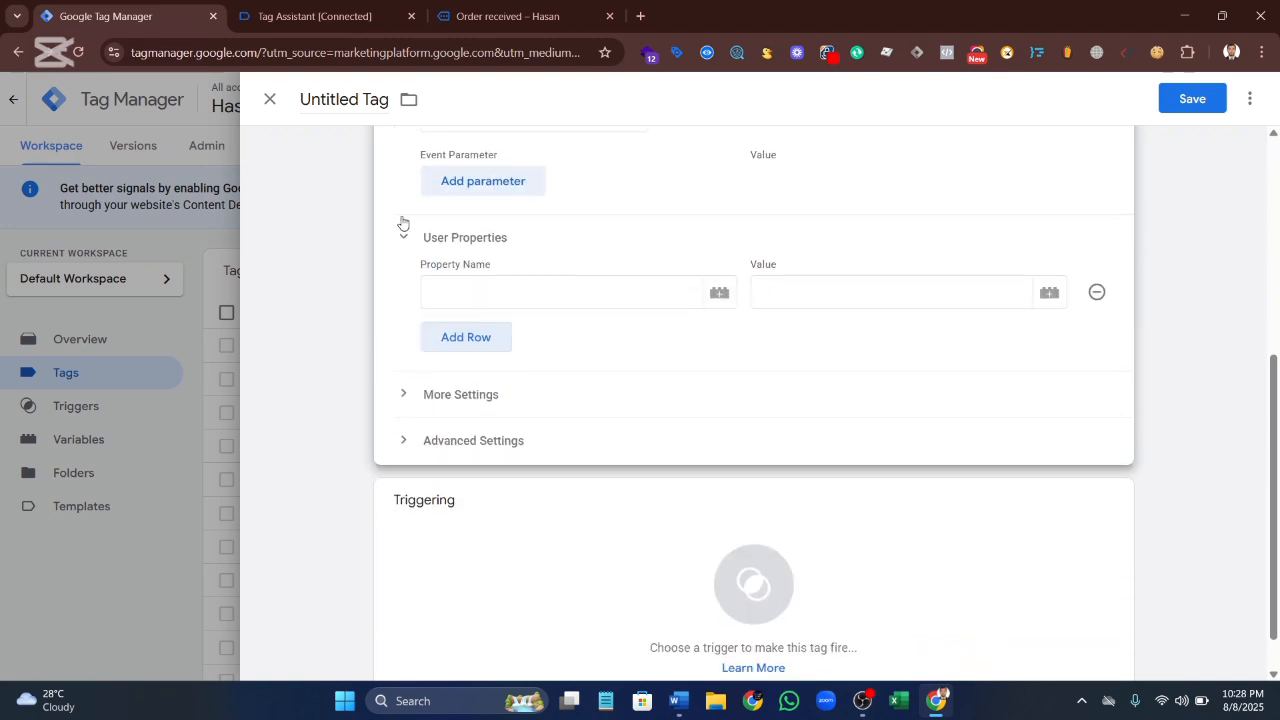
click(447, 303)
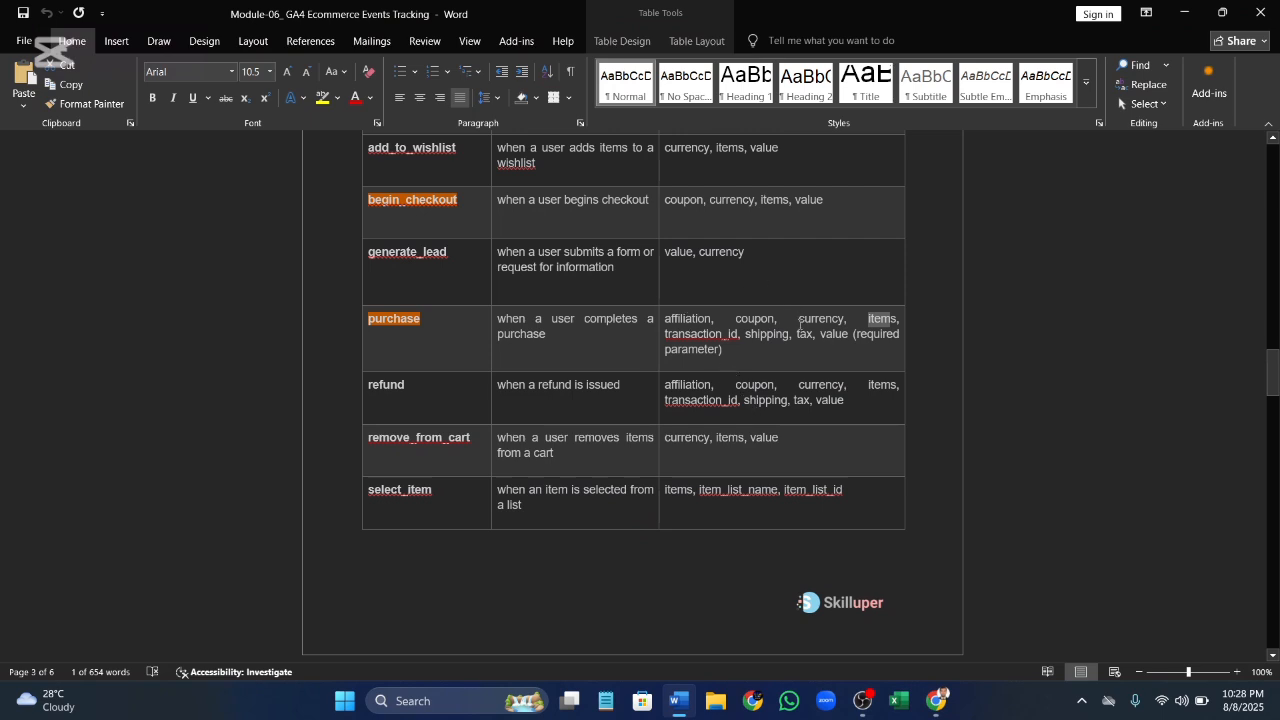
drag(798, 318, 828, 319)
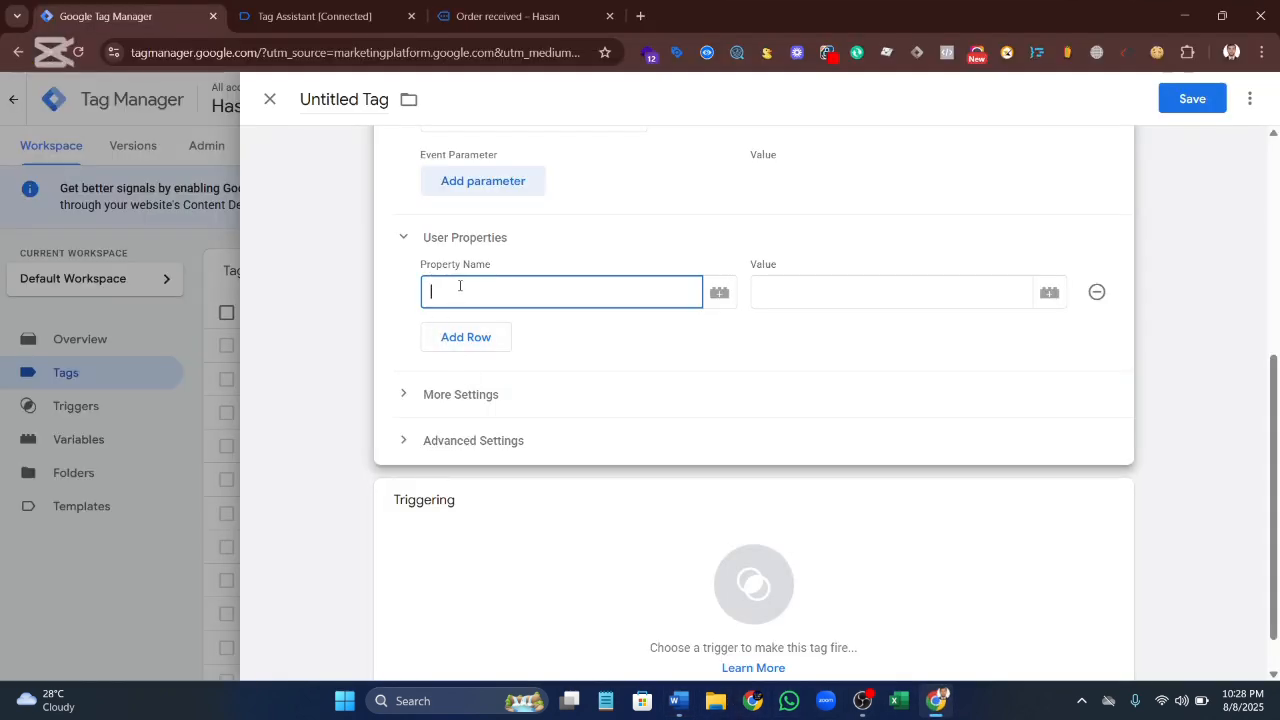
Set the currency property's value to the dlv- Currency Variable
click(884, 293)
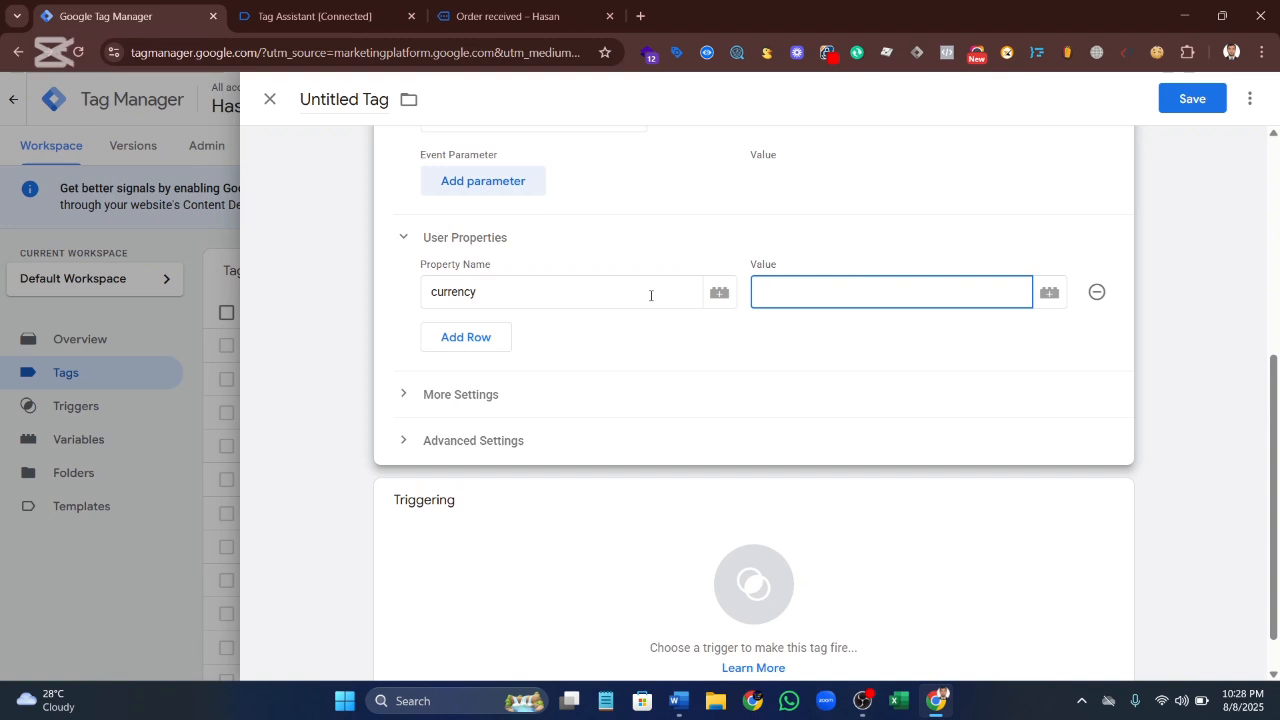
click(1050, 292)
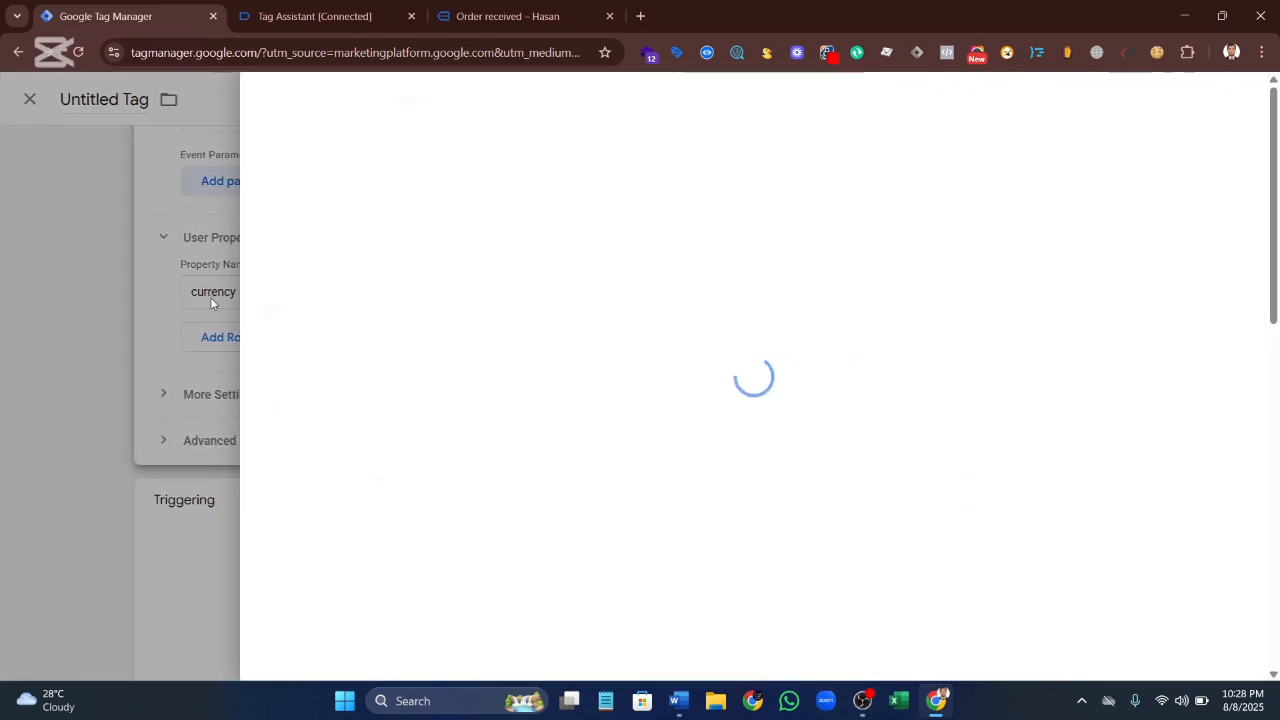
click(210, 297)
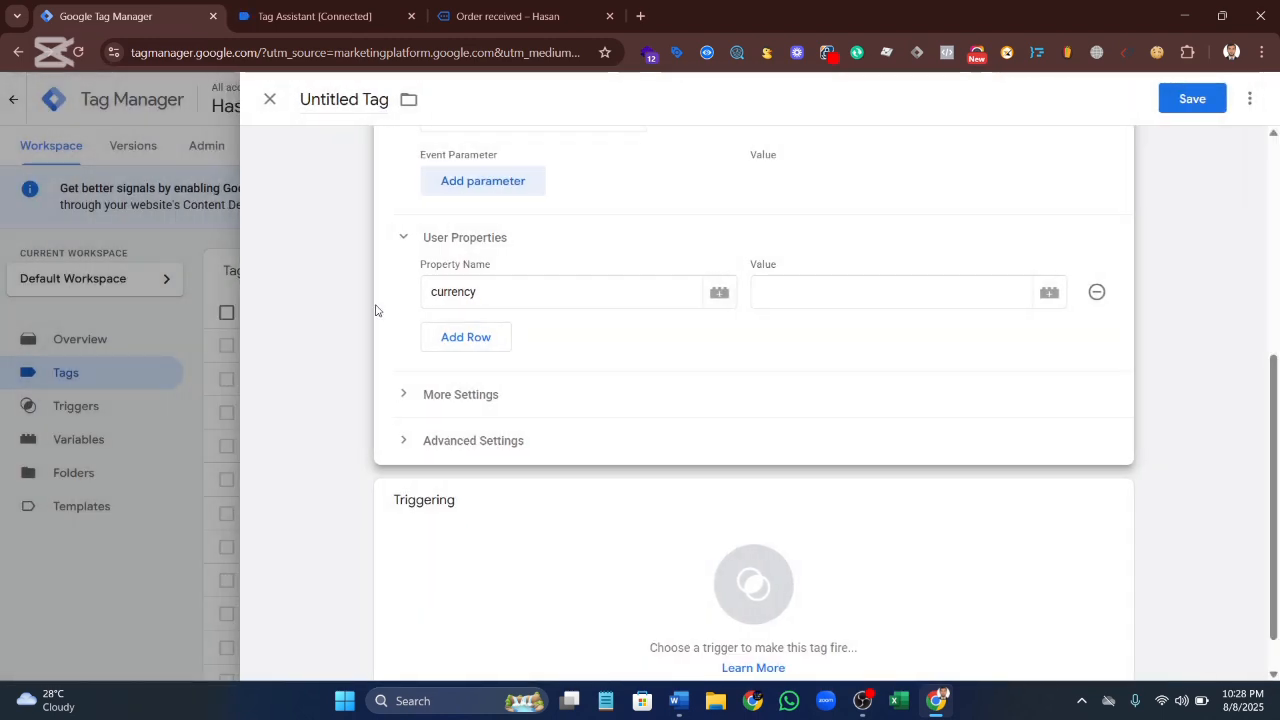
click(1059, 305)
scroll(480, 420, down, 3)
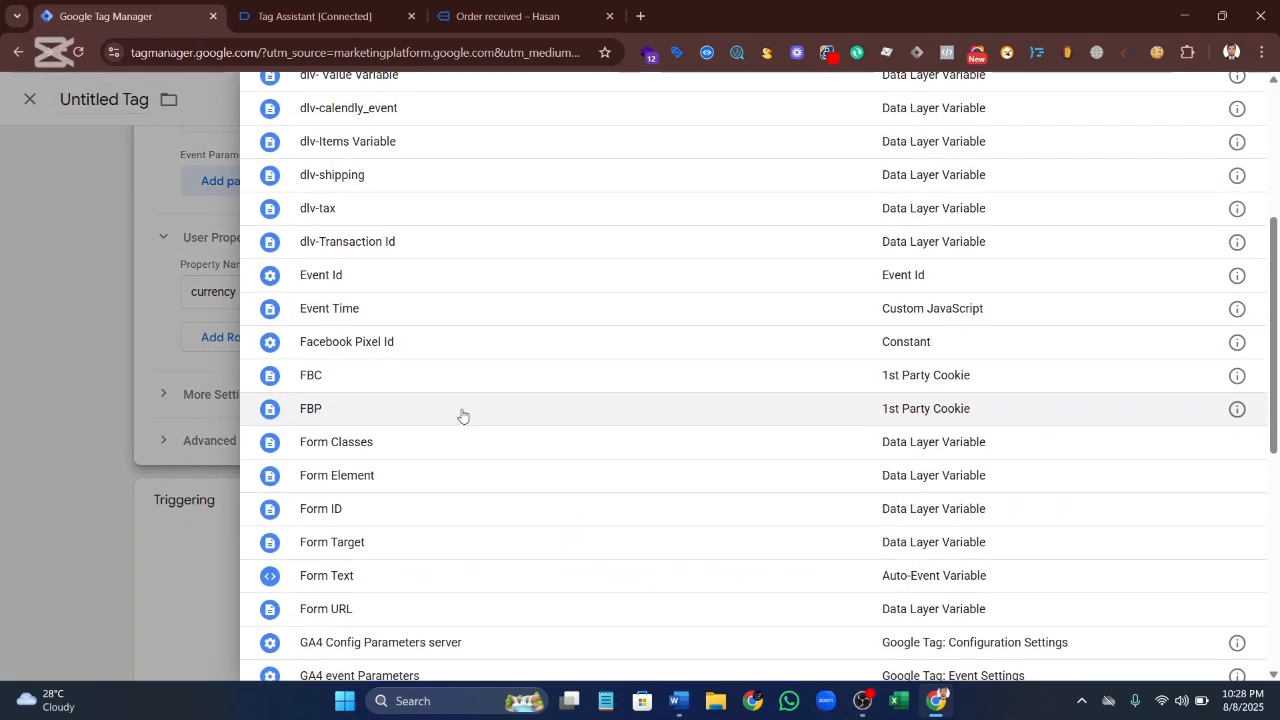
scroll(354, 451, up, 5)
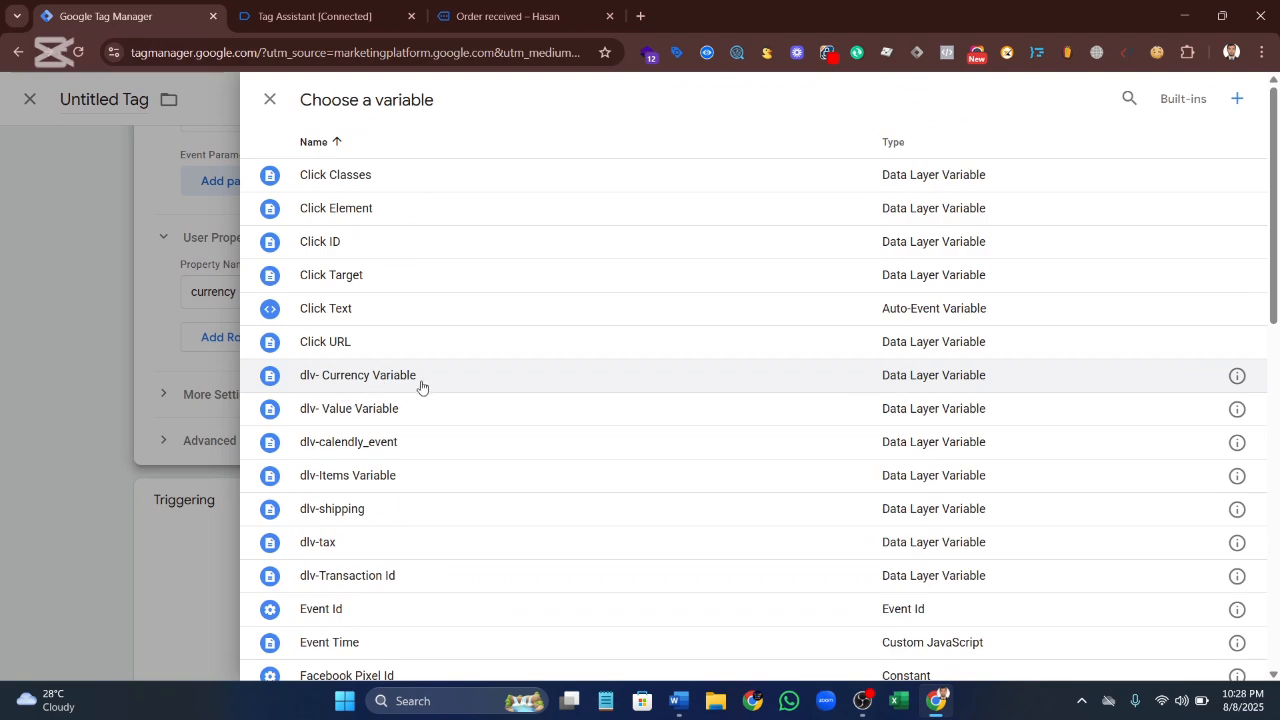
click(421, 387)
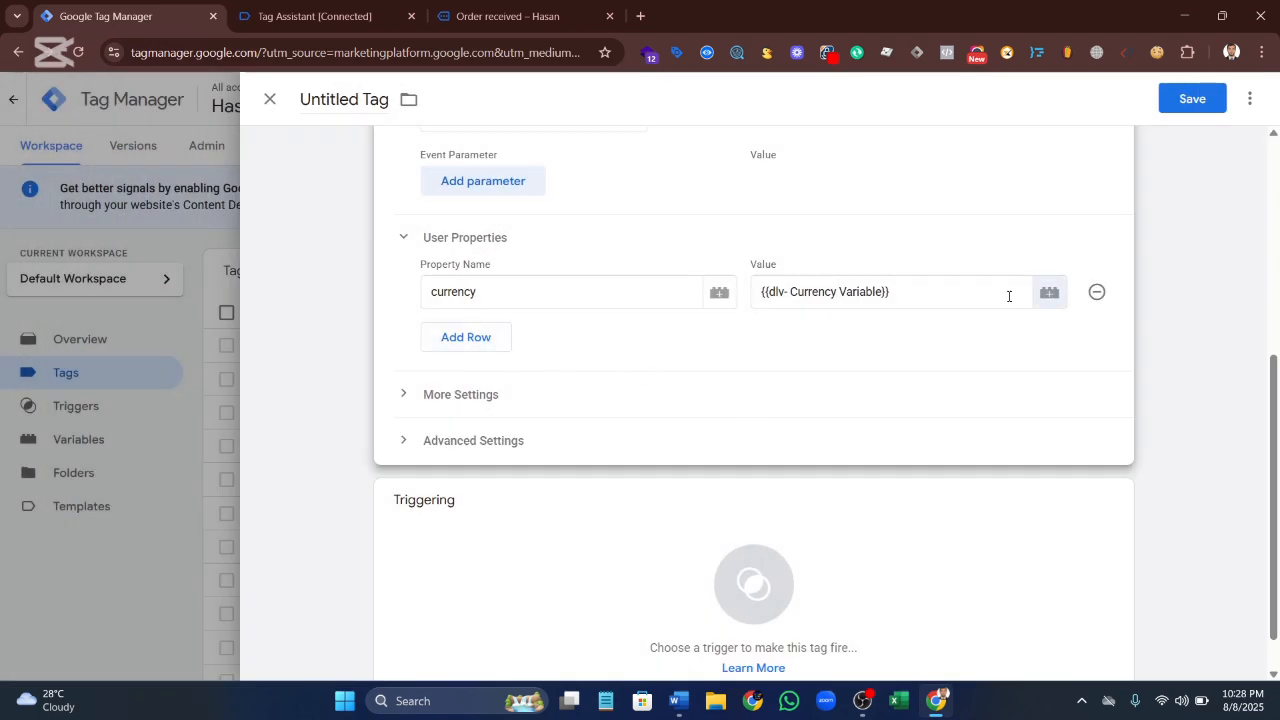
Add a user property named items, copied from the purchase row in Word, with the dlv-Items Variable as its value
click(475, 338)
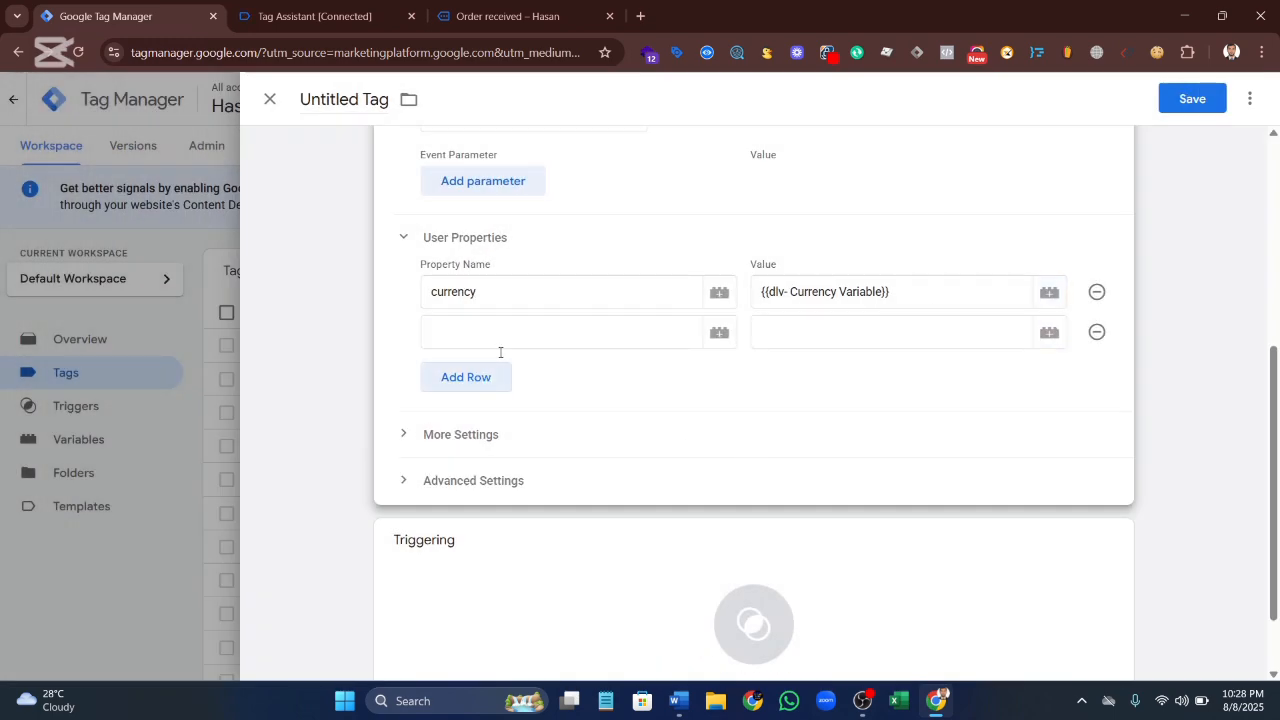
click(679, 702)
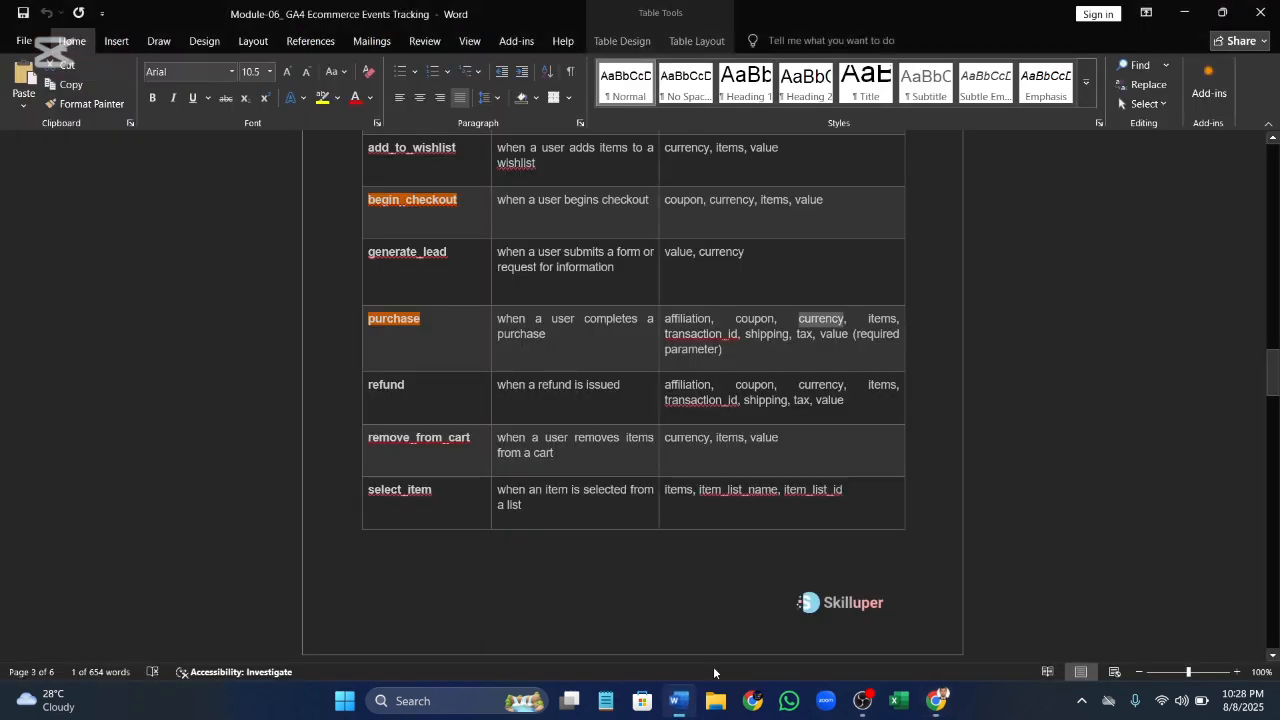
drag(868, 320, 900, 320)
key(ctrl+c)
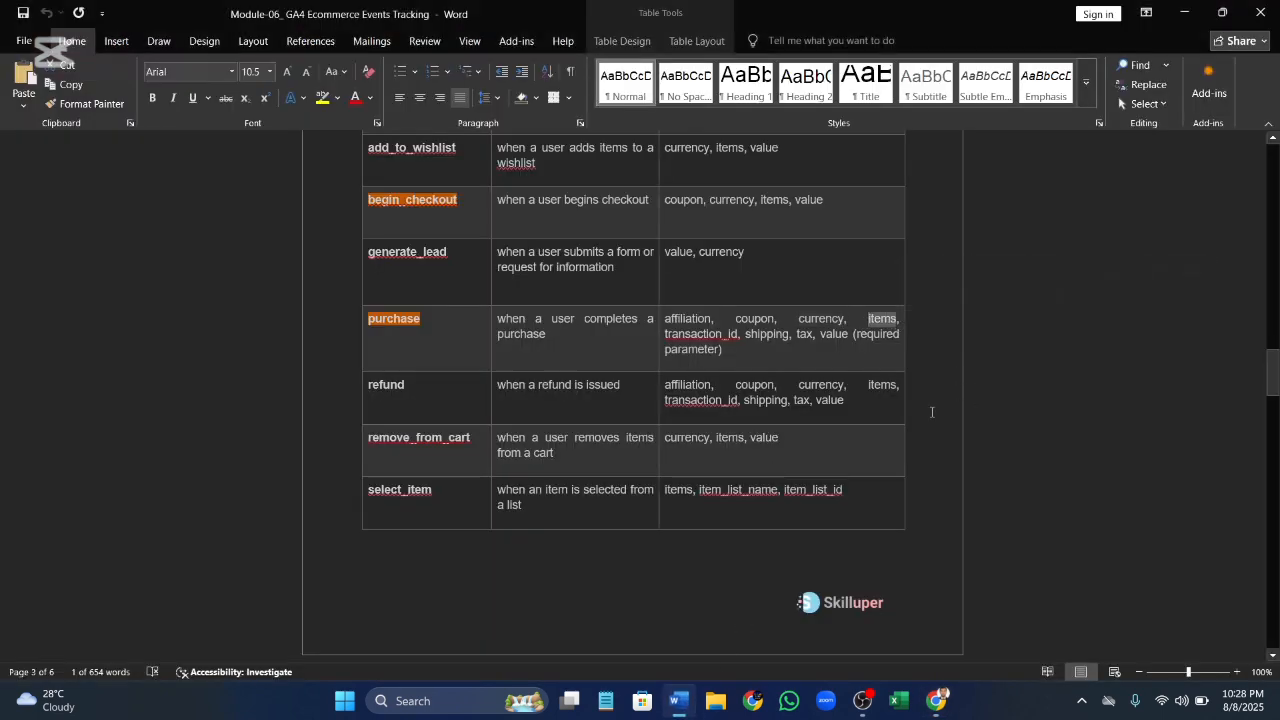
click(936, 700)
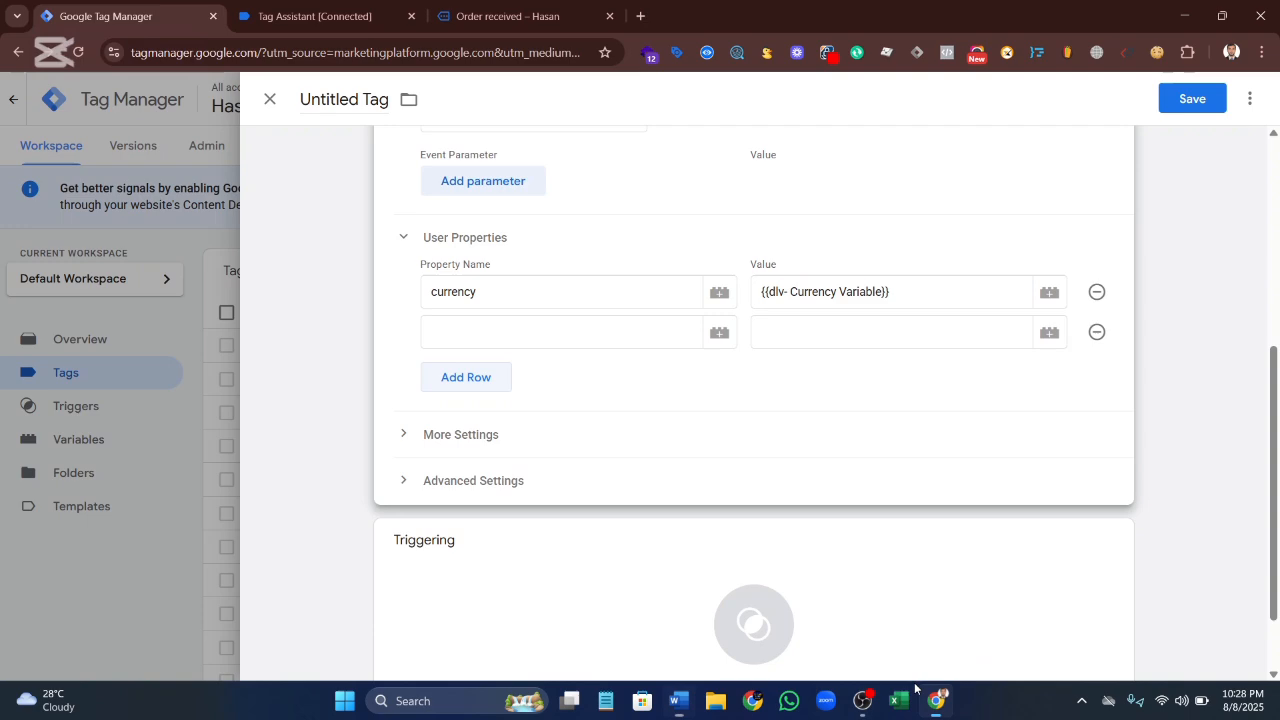
click(498, 319)
key(ctrl+v)
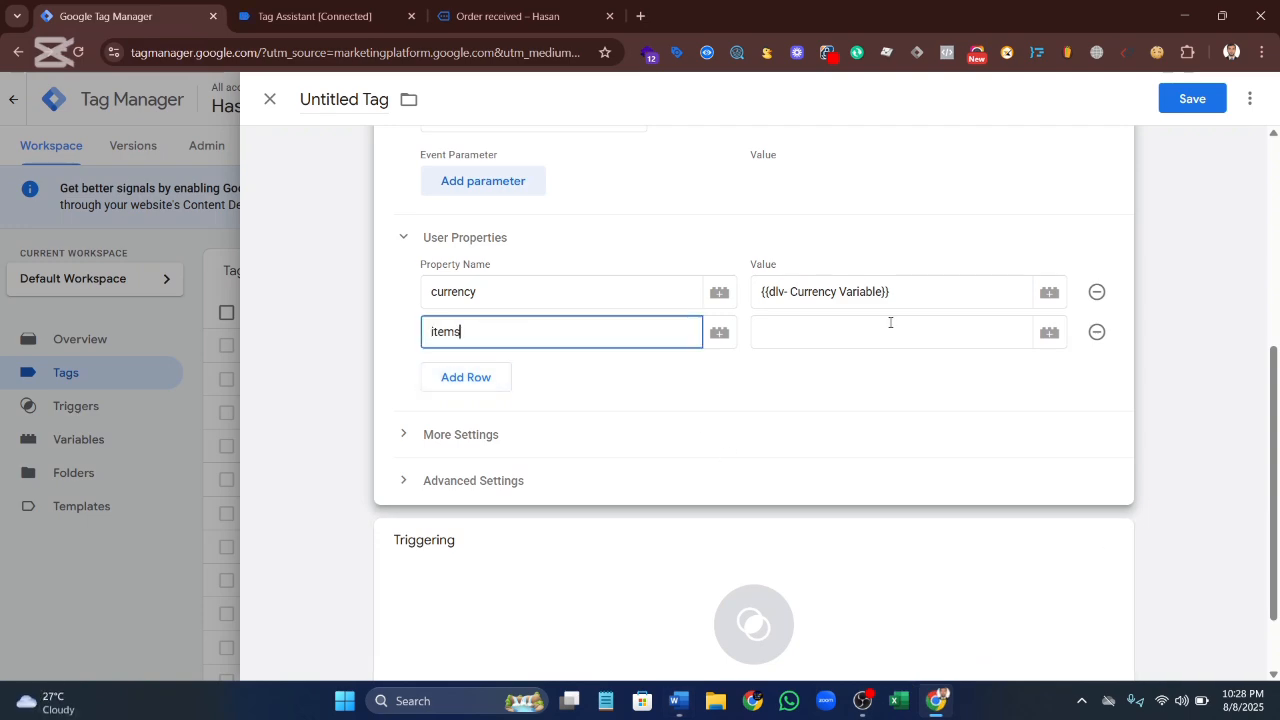
click(1047, 335)
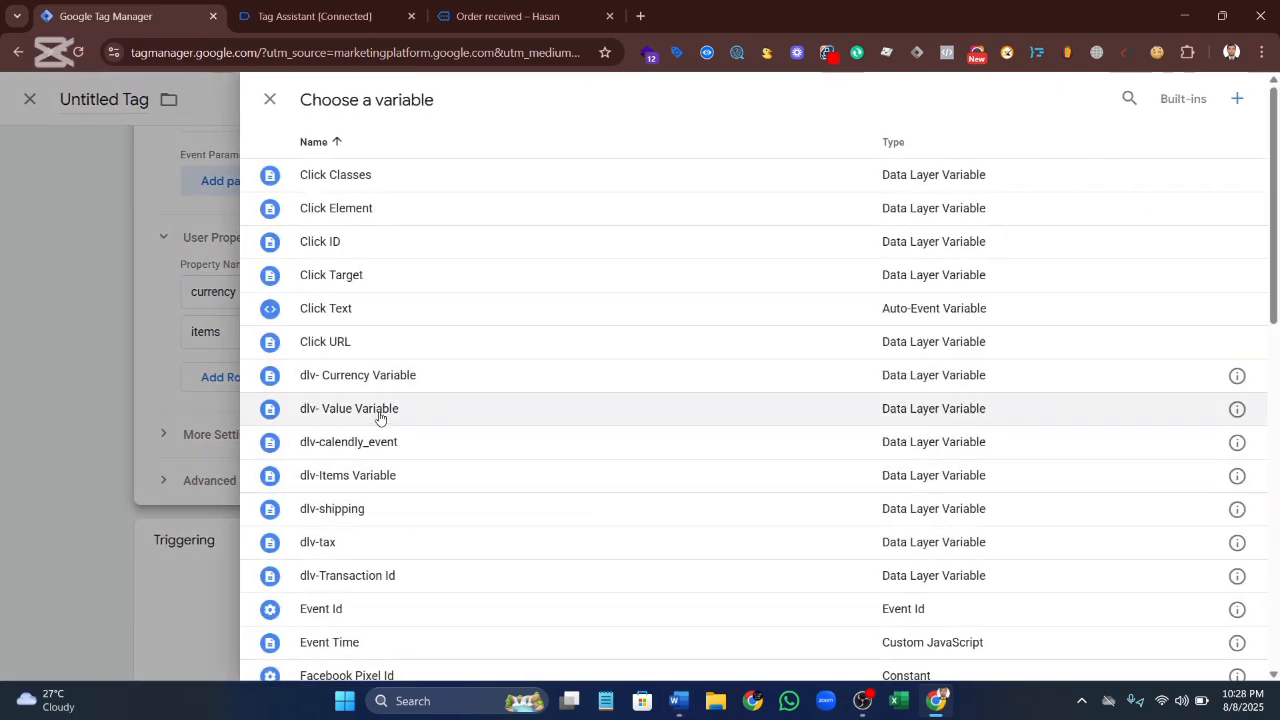
click(368, 481)
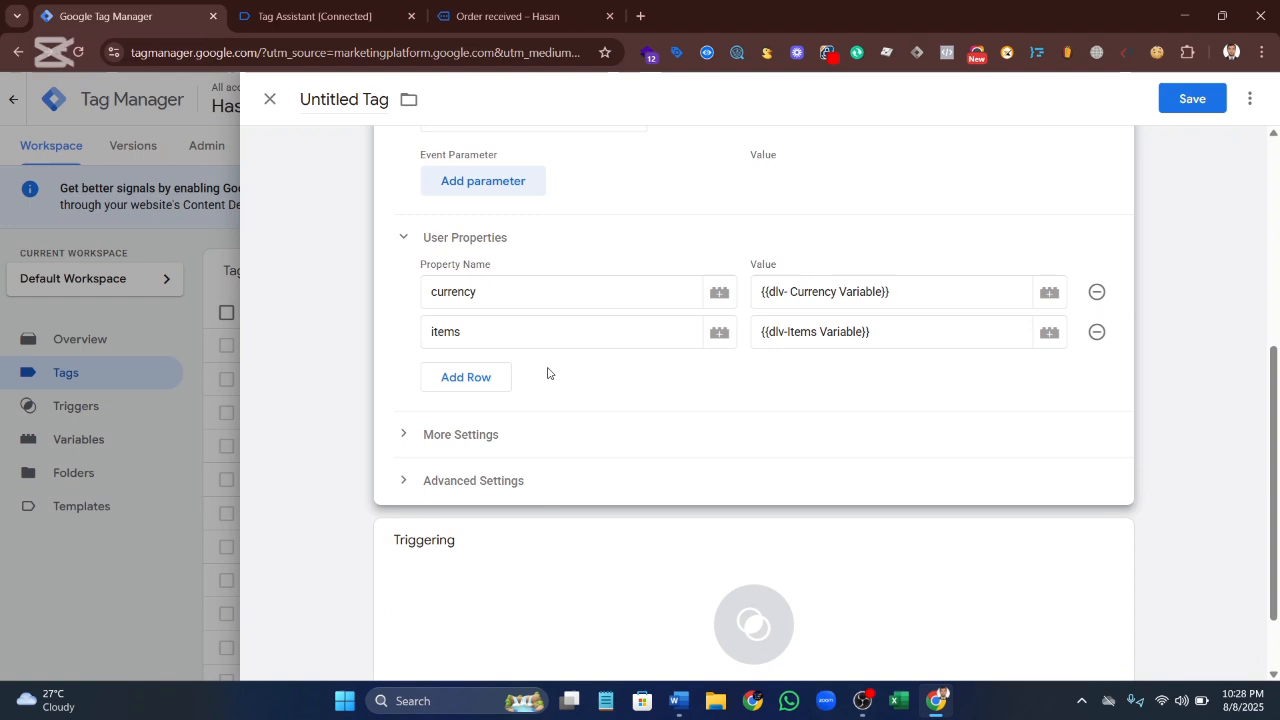
Add a user property named transaction_id, copied from the purchase row in Word, with the dlv-Transaction Id variable as its value
click(455, 381)
click(679, 700)
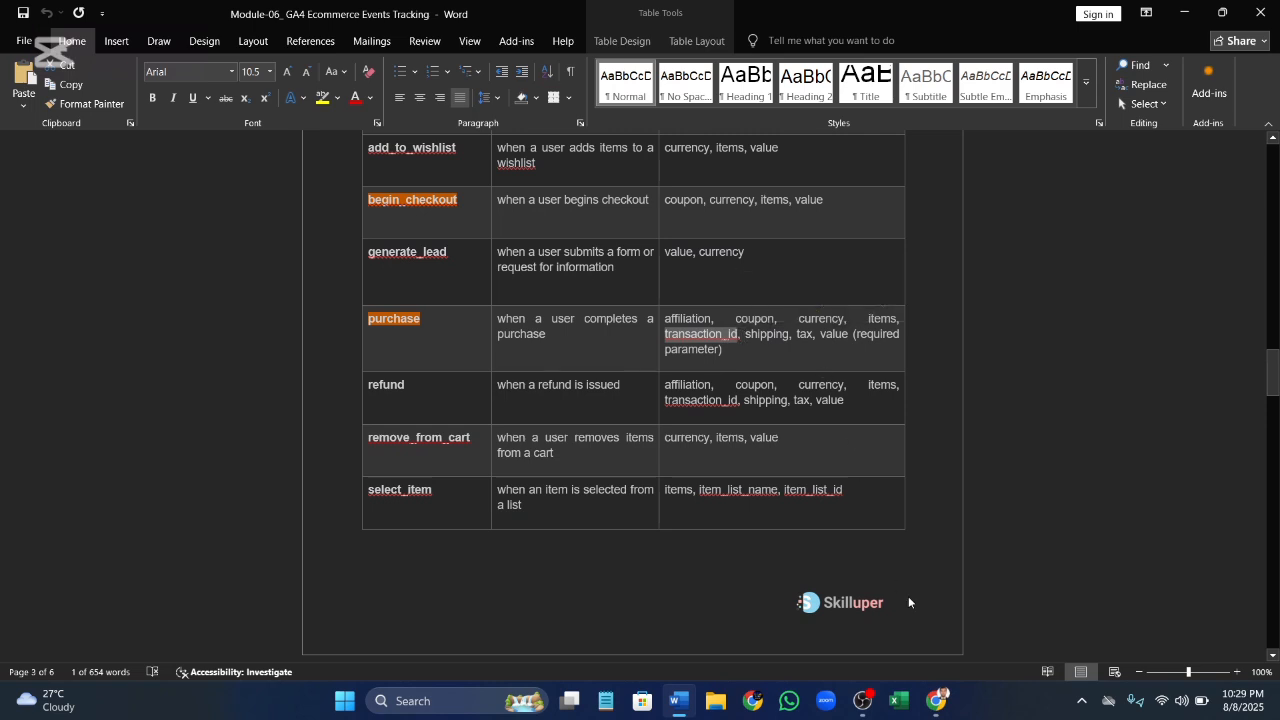
click(936, 700)
click(480, 372)
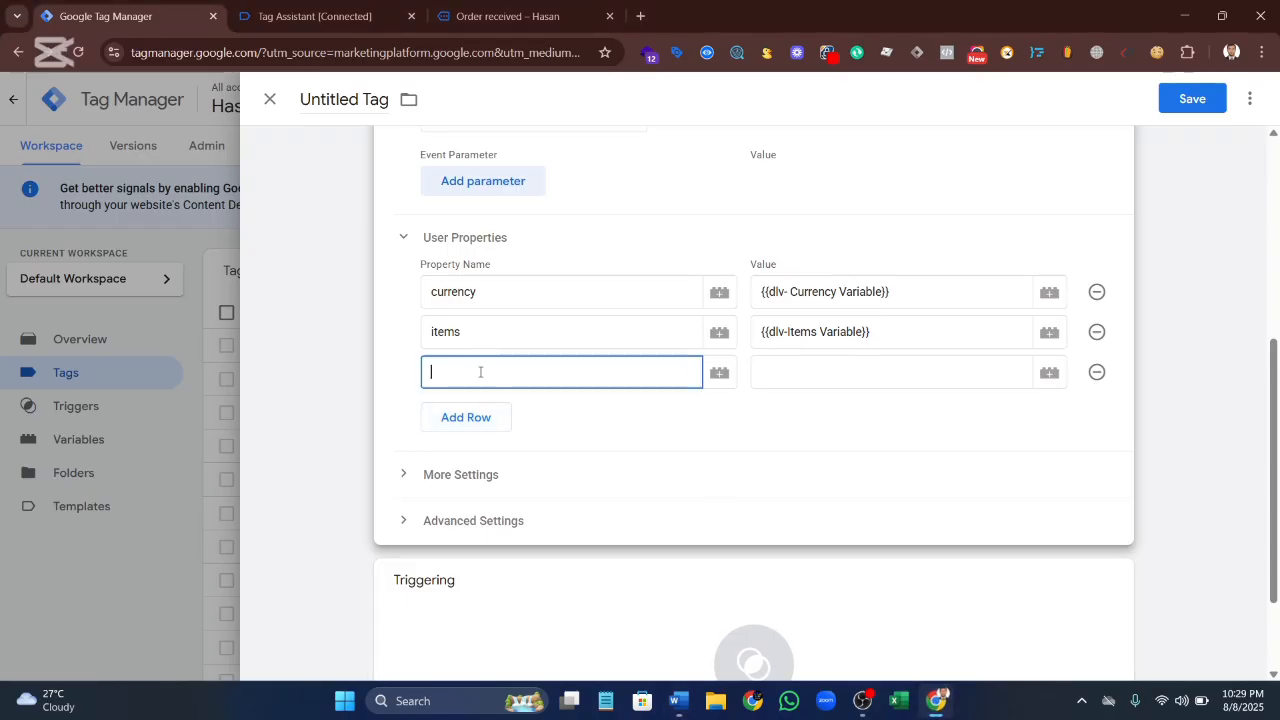
click(1049, 374)
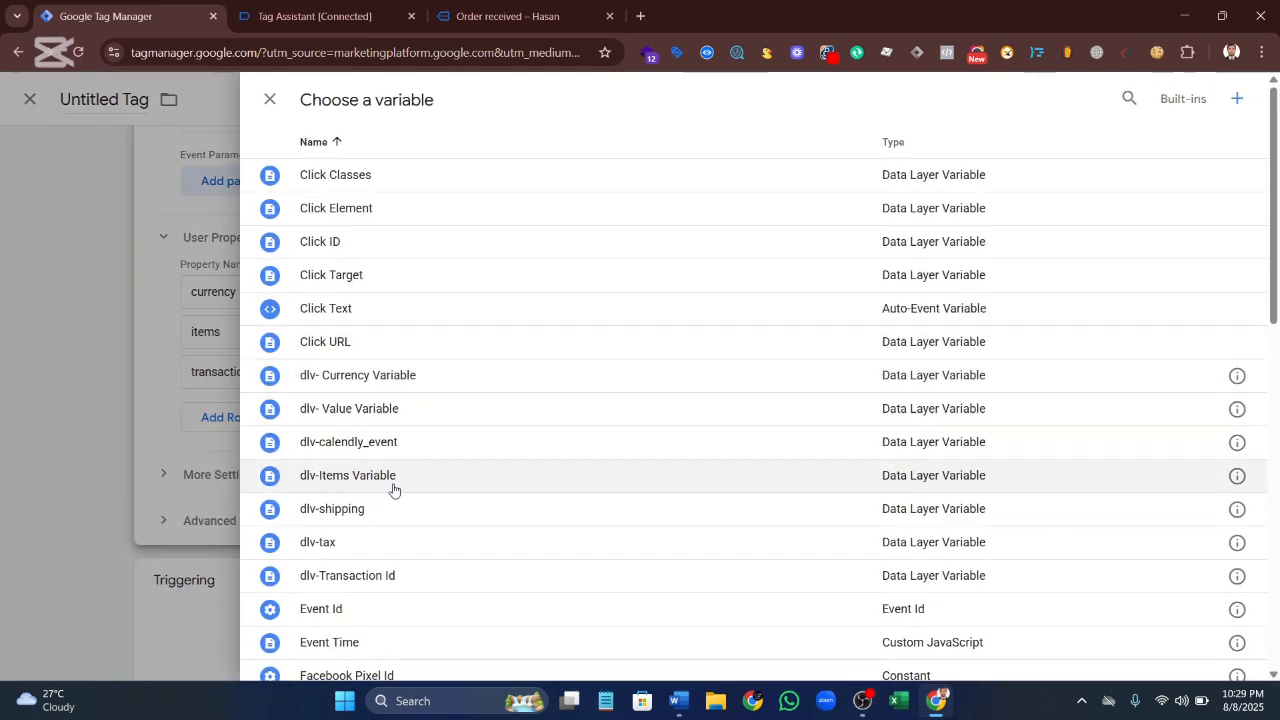
scroll(409, 380, down, 1)
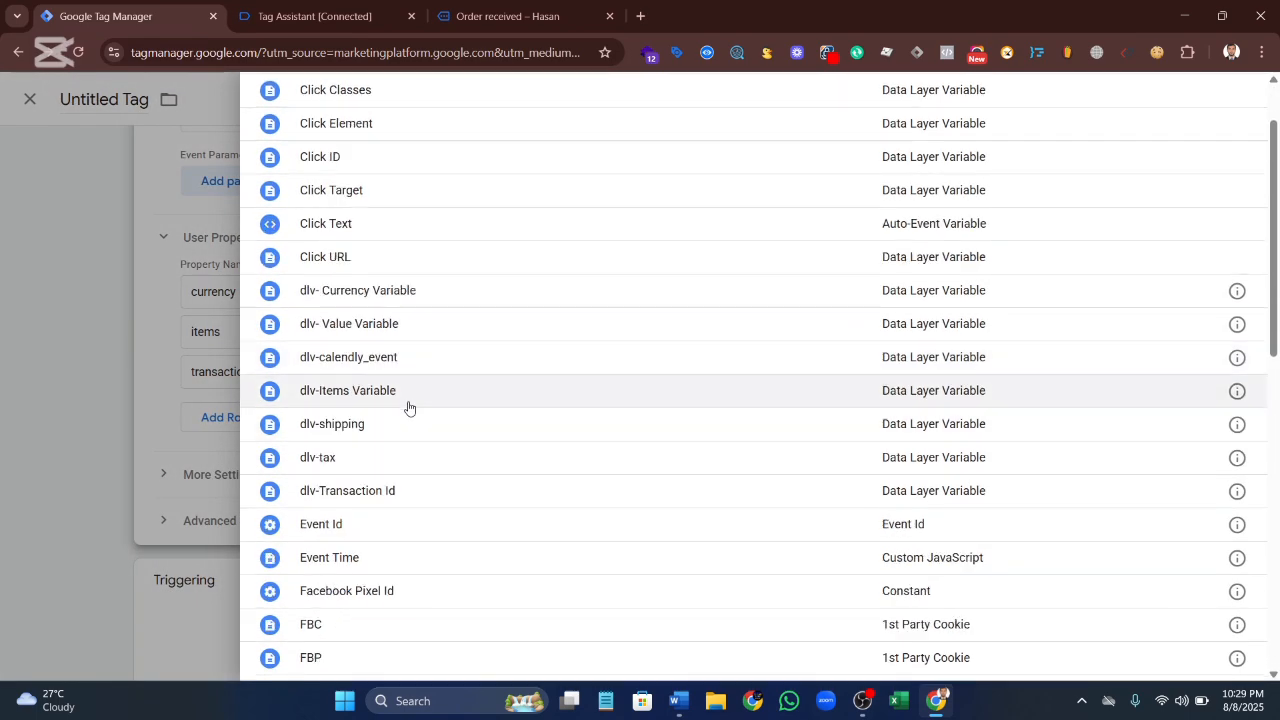
scroll(409, 407, down, 1)
click(409, 409)
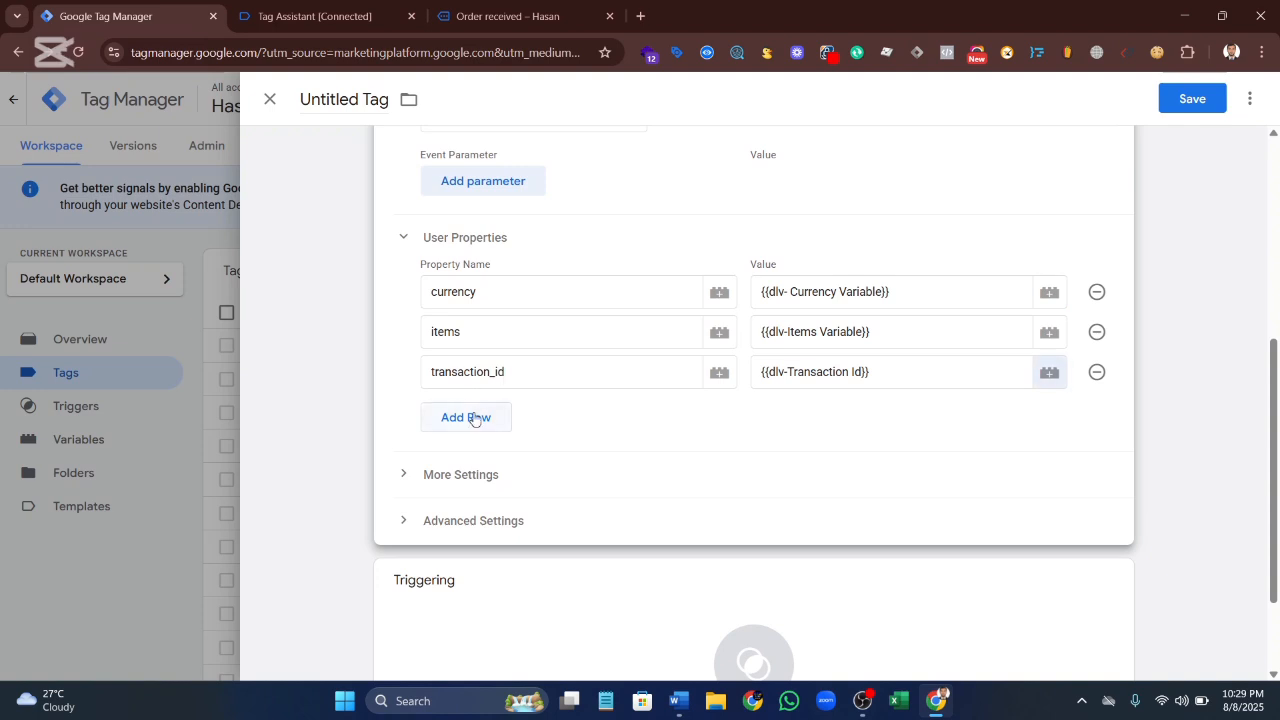
Add a user property named shipping, copied from the purchase row in Word, with the dlv-shipping variable as its value
click(476, 417)
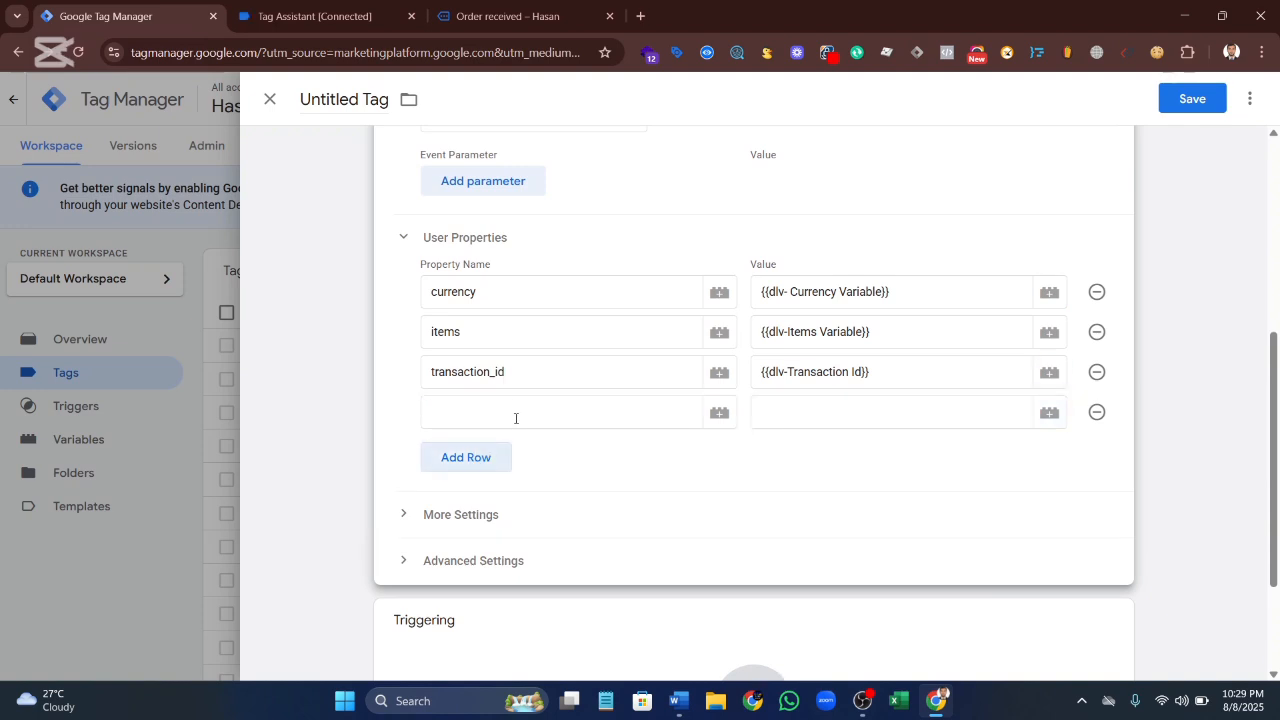
click(679, 700)
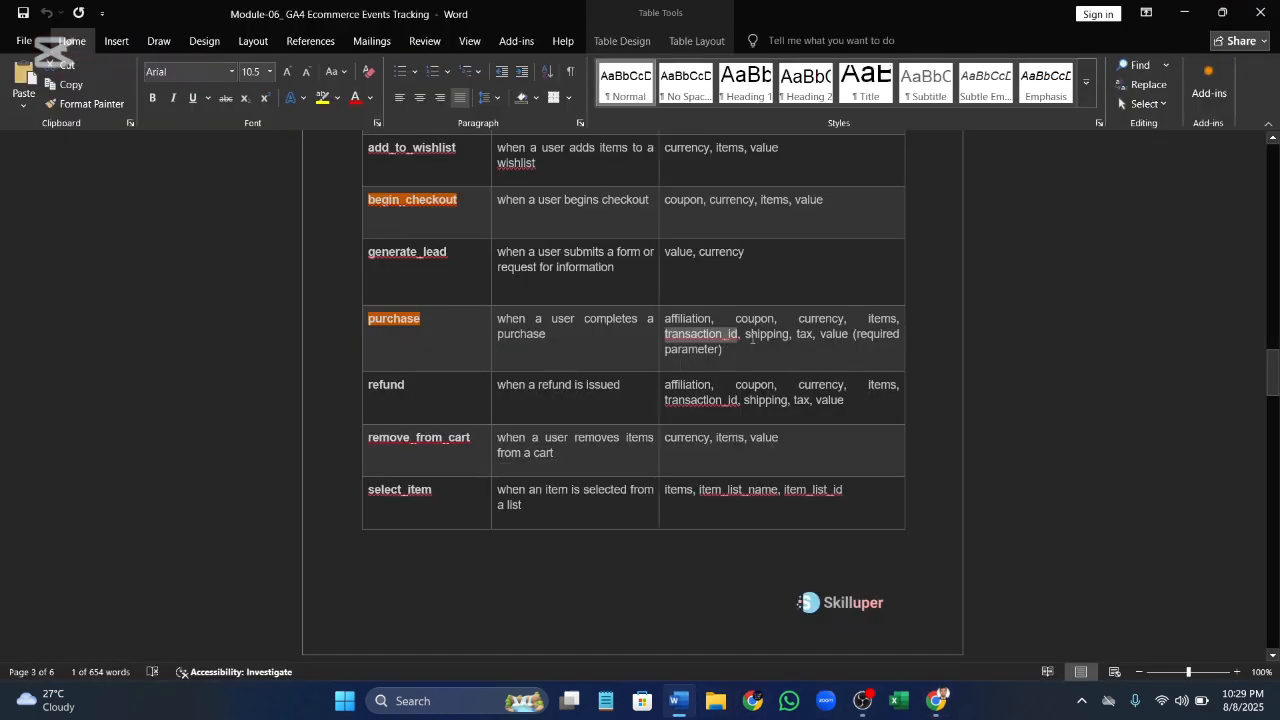
double_click(752, 334)
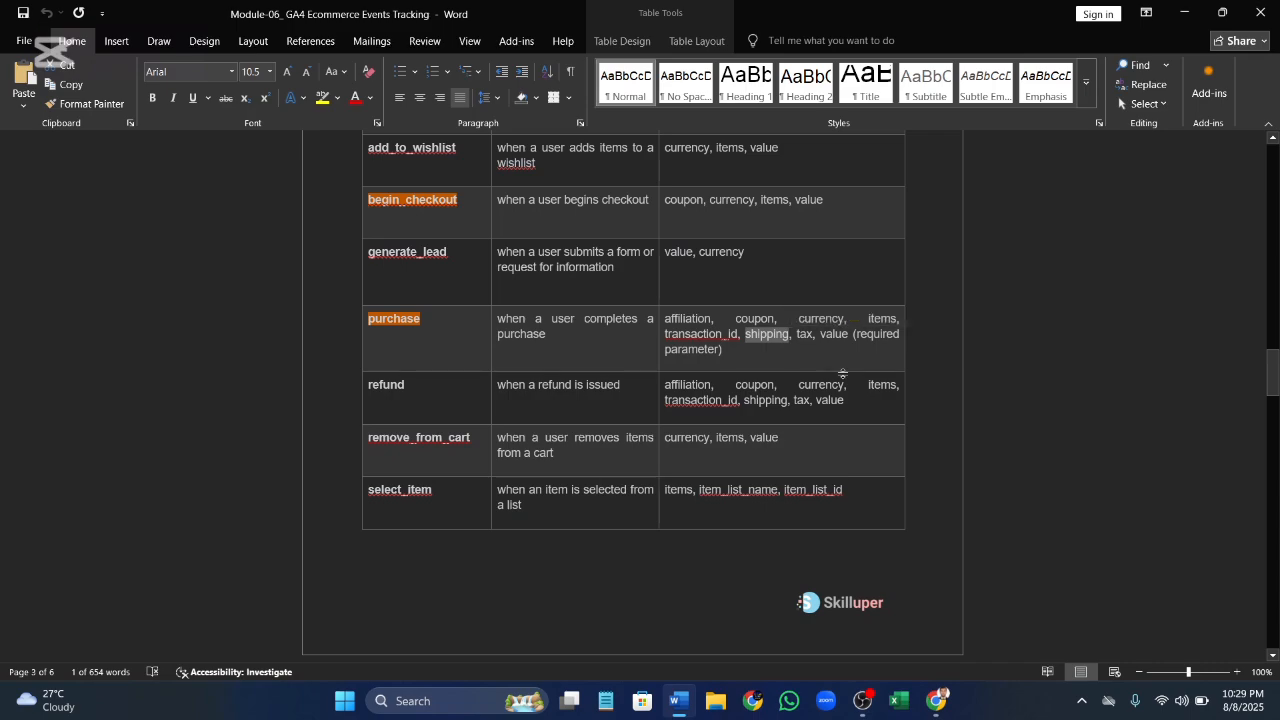
click(944, 704)
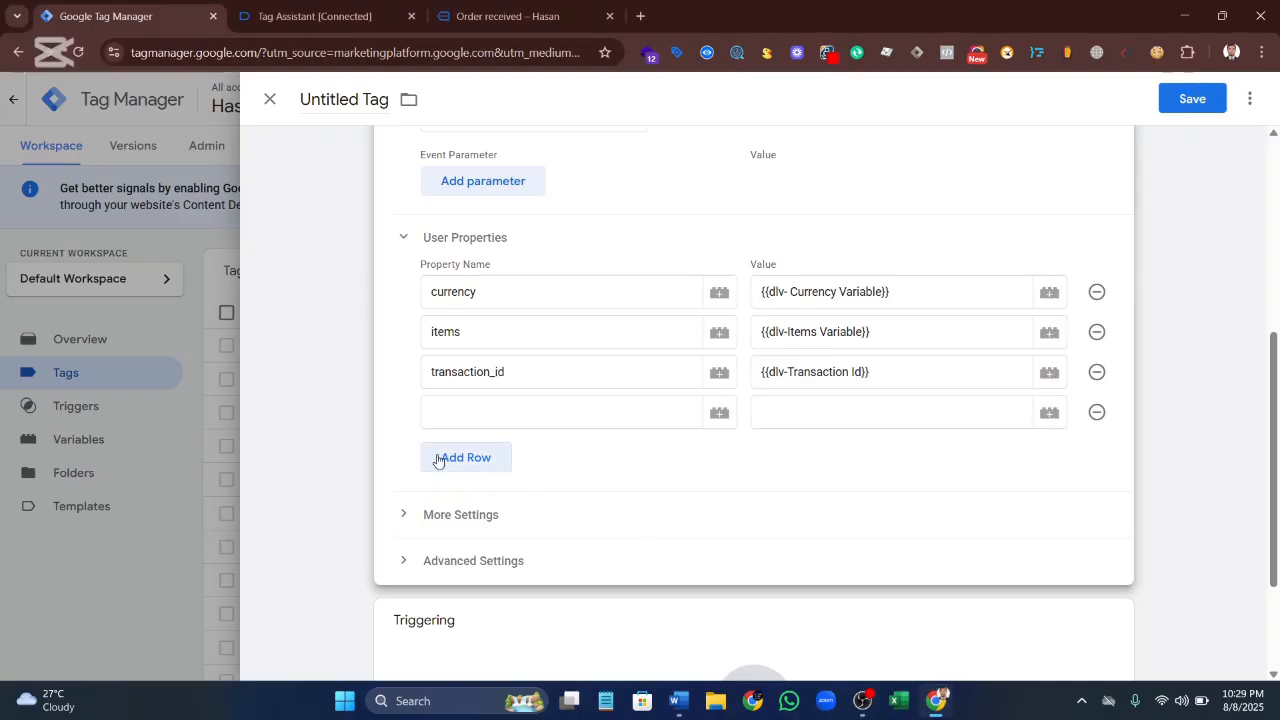
click(468, 415)
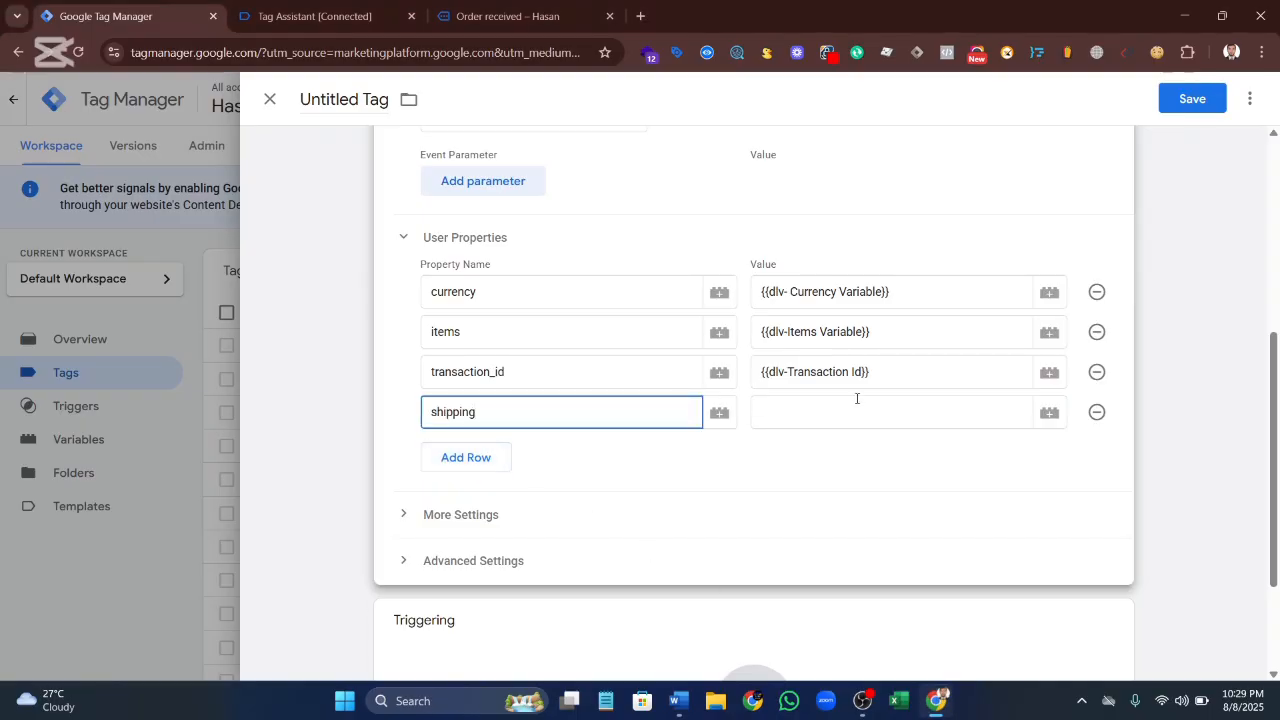
click(1008, 410)
click(1049, 412)
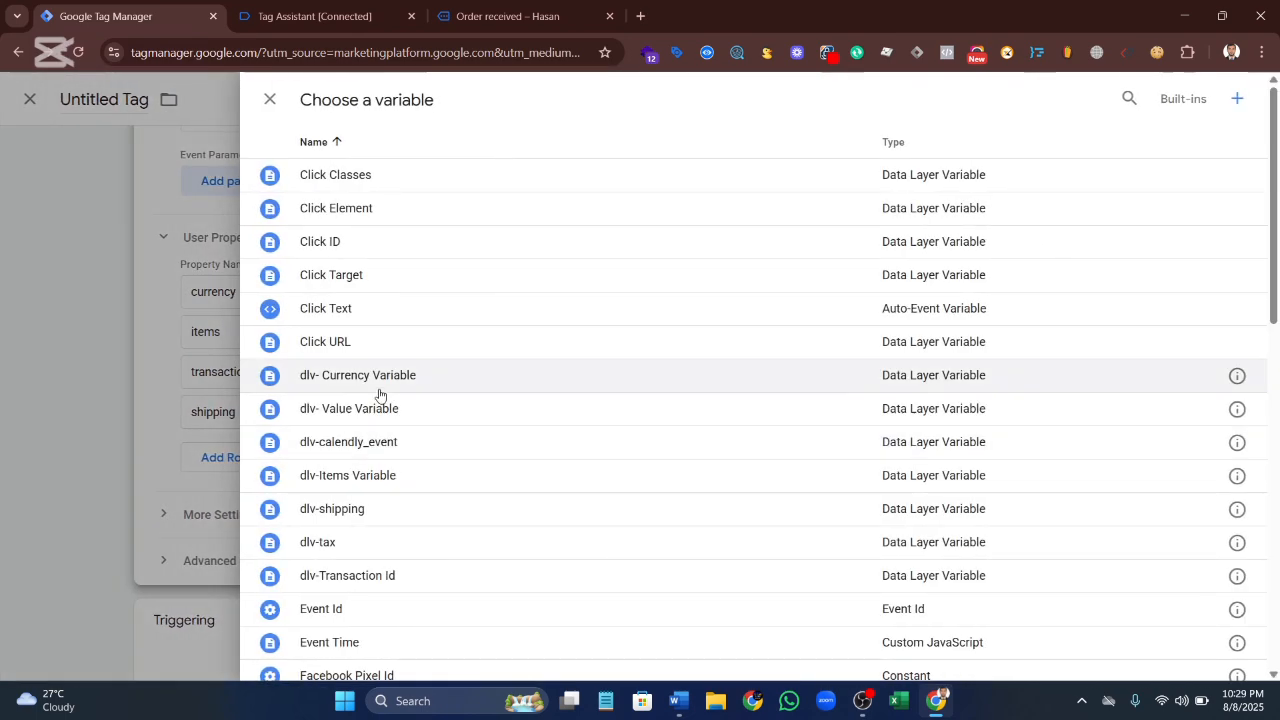
scroll(411, 509, down, 1)
click(375, 428)
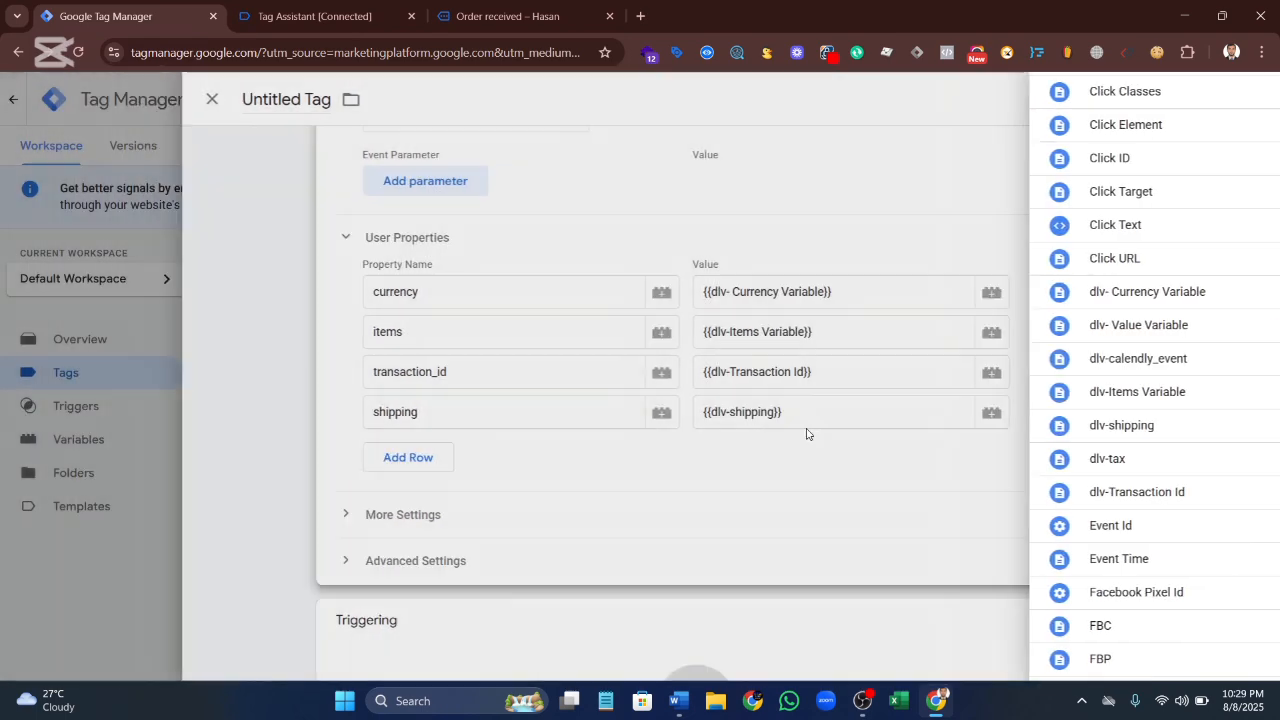
Add a user property row to the tag and name it tax, copying the name from the purchase row in Word
click(484, 455)
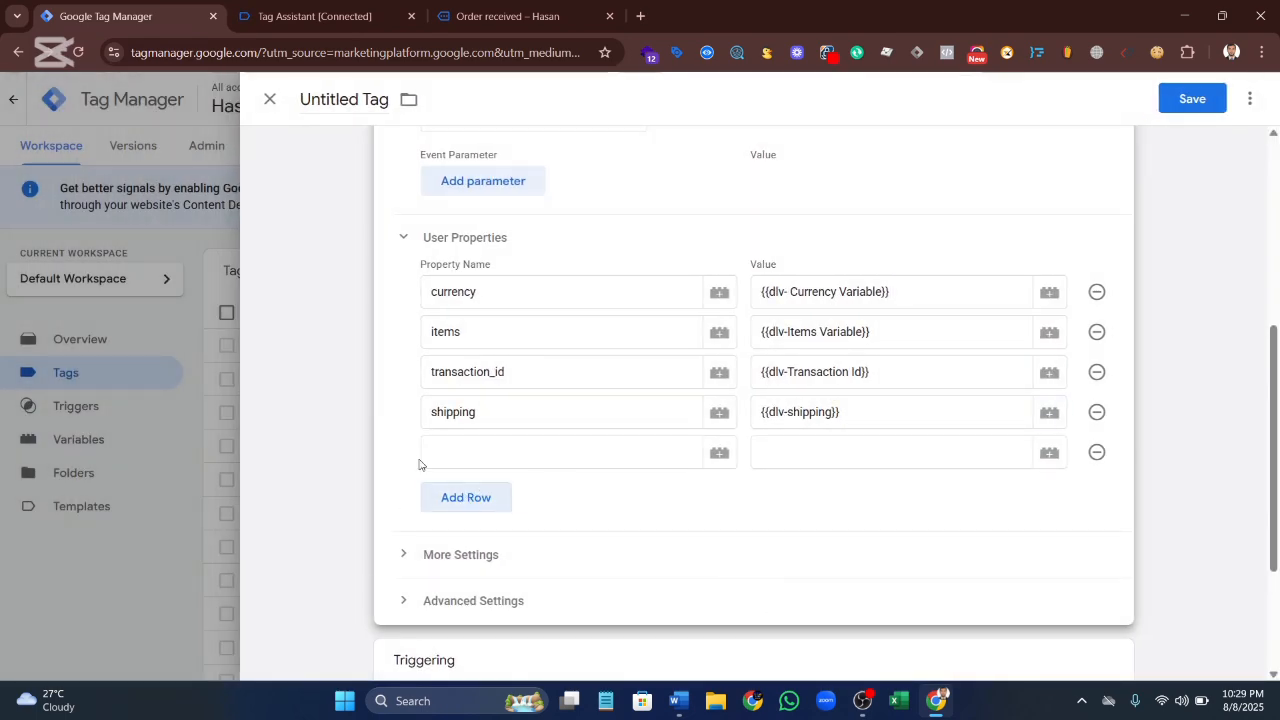
click(526, 462)
mouse_move(858, 700)
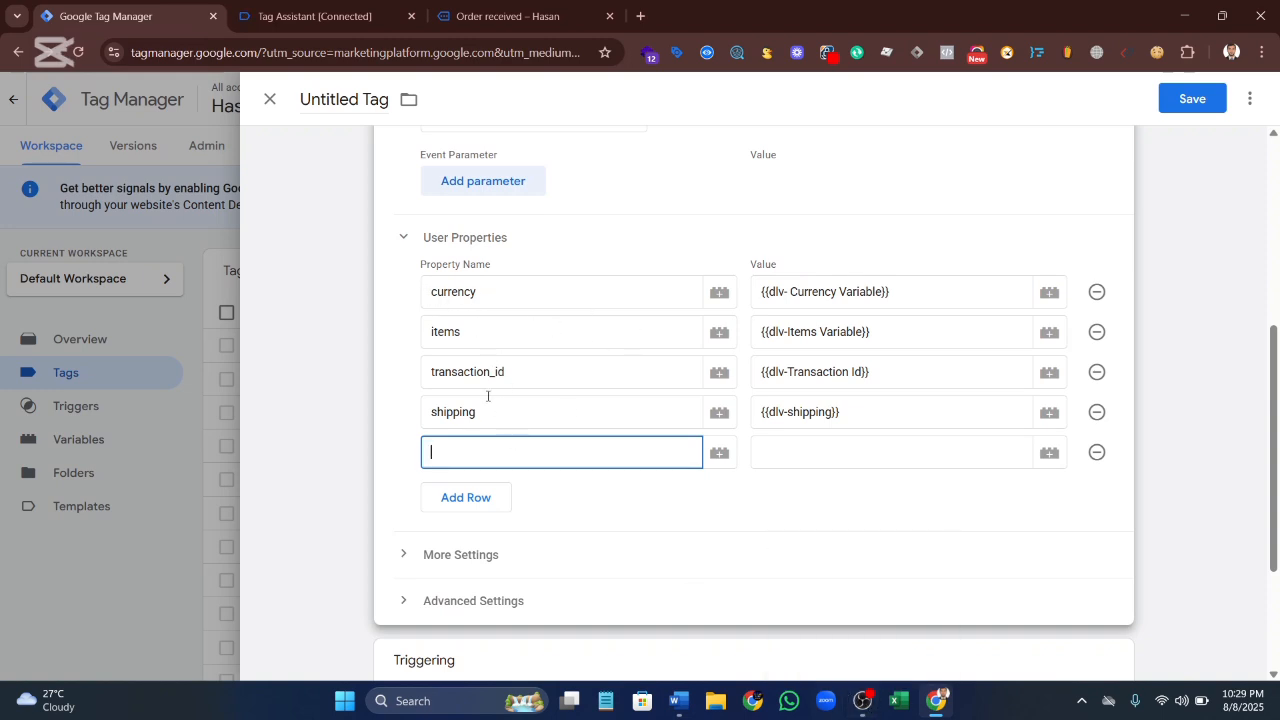
click(439, 290)
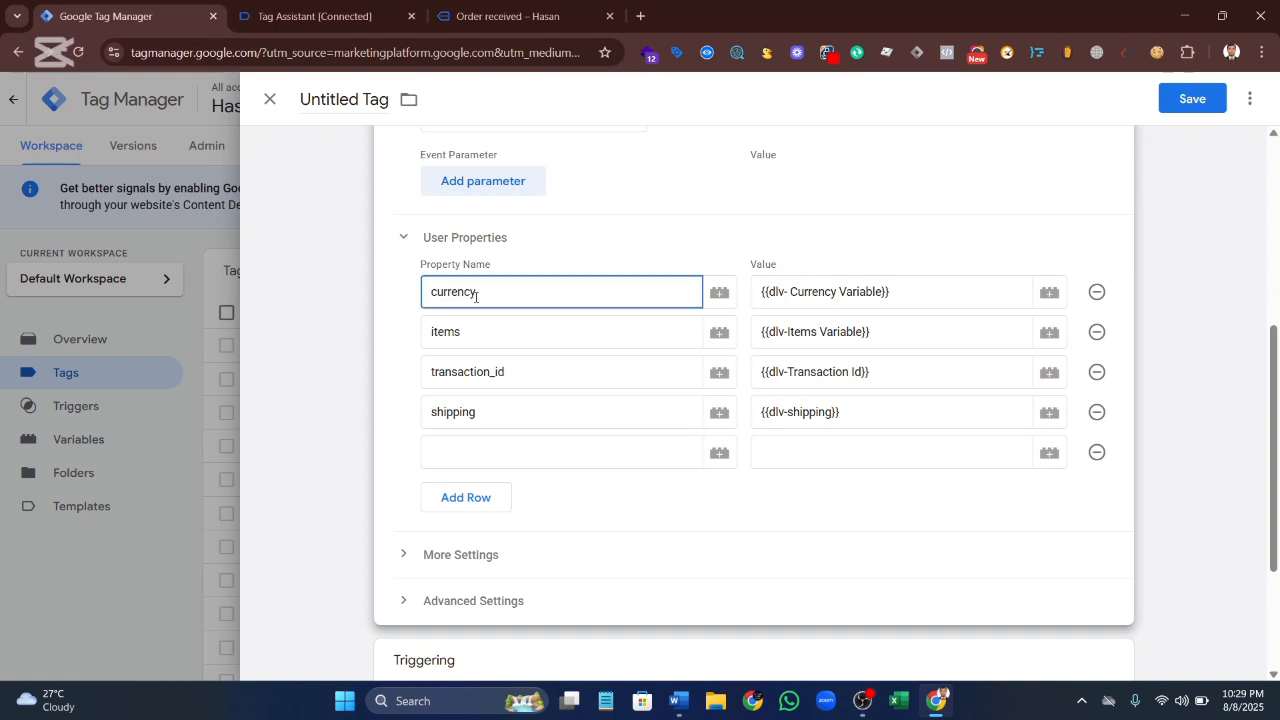
click(511, 447)
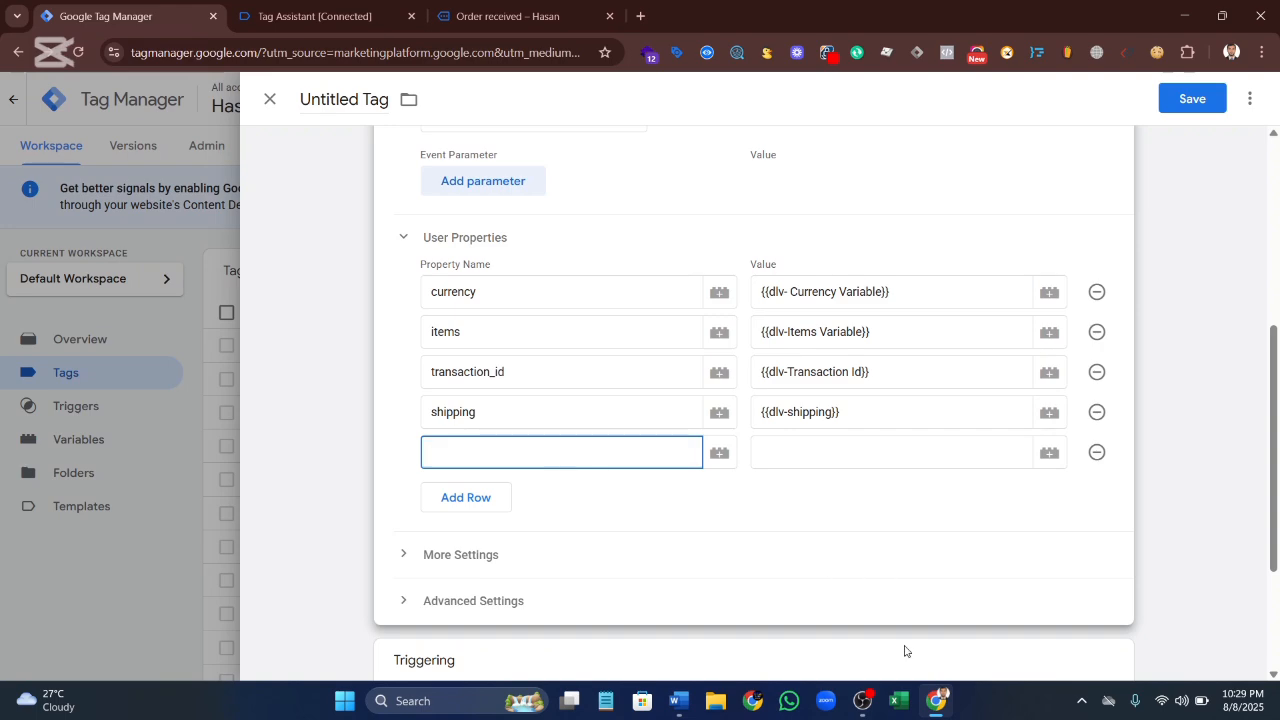
click(678, 703)
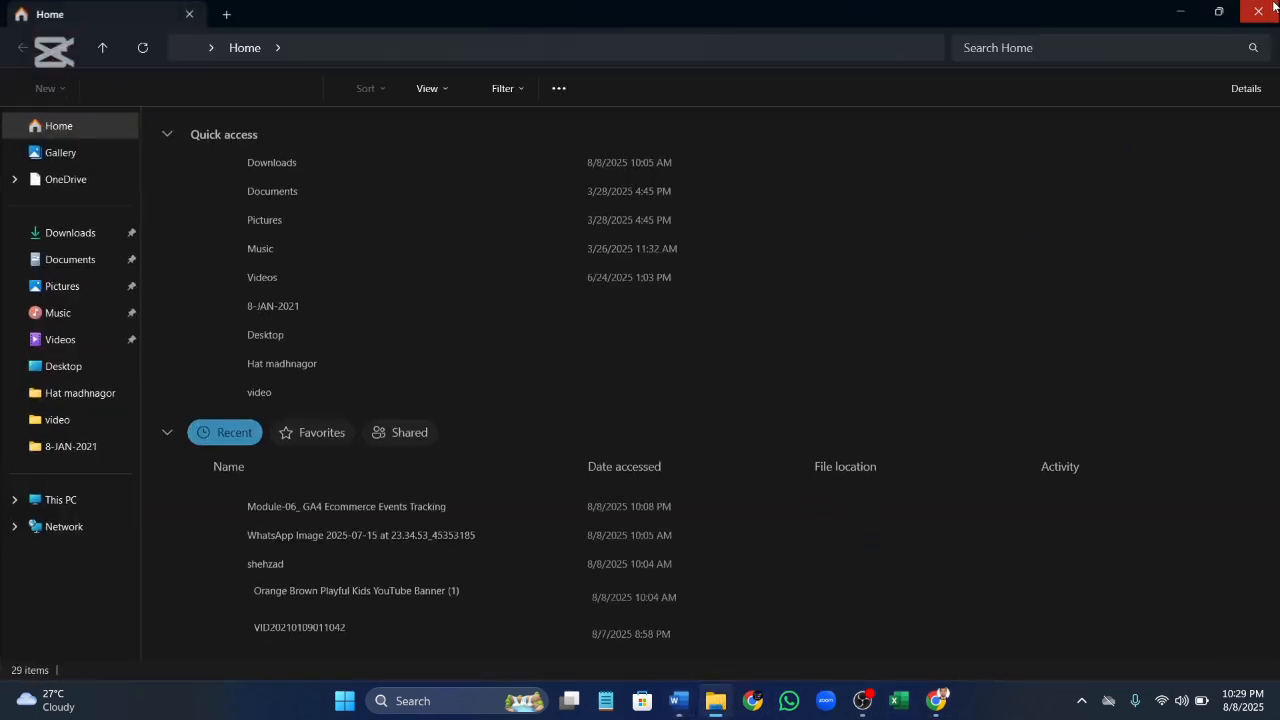
click(1272, 9)
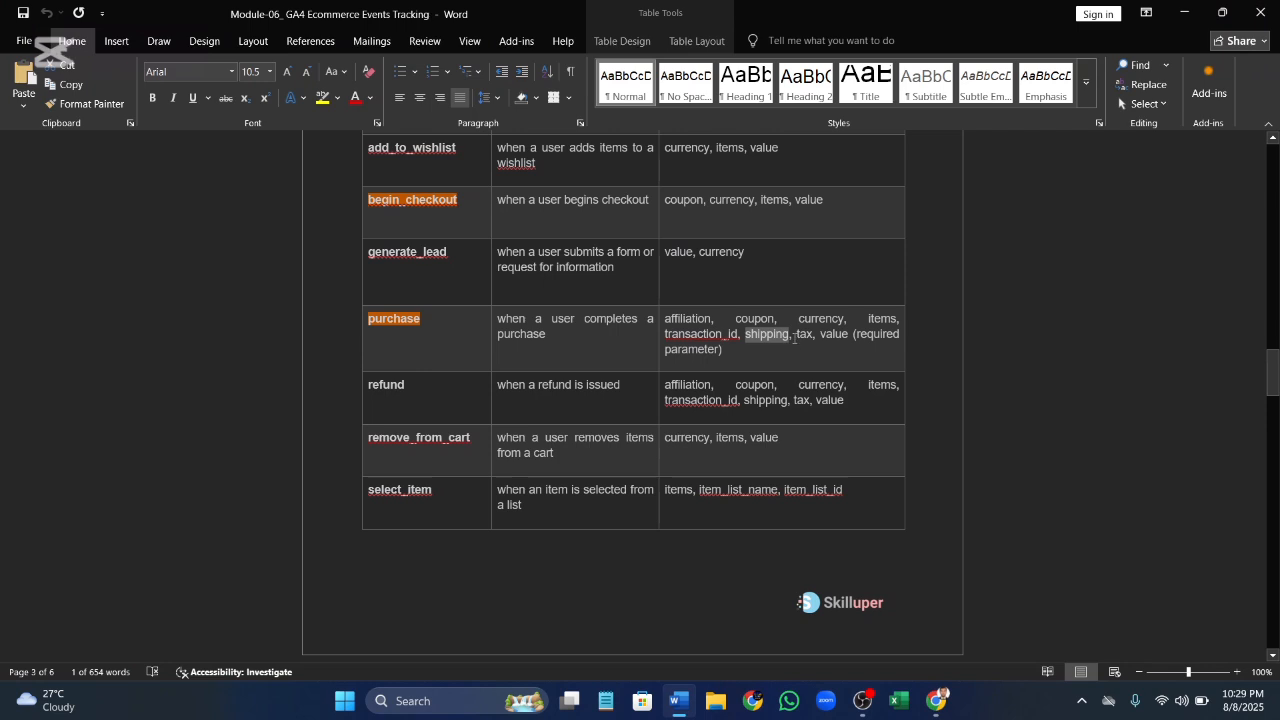
click(800, 338)
drag(810, 340, 815, 340)
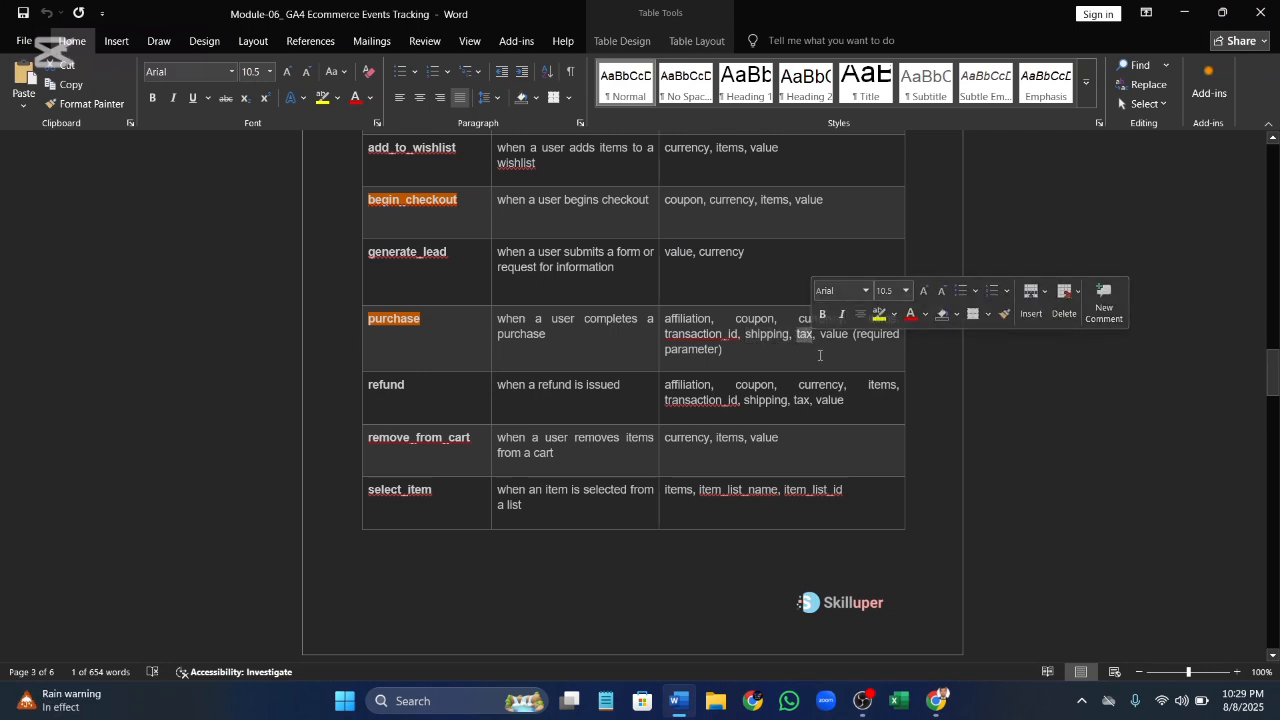
click(937, 701)
click(522, 452)
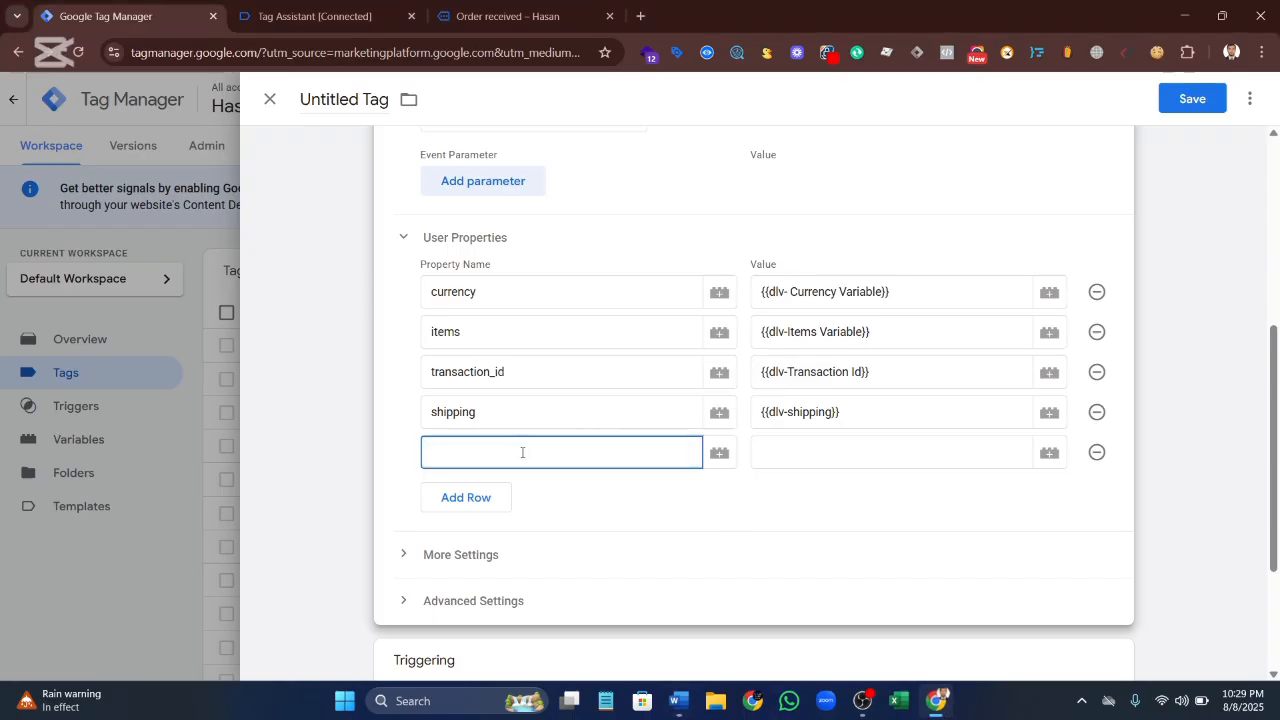
Set the tax property's value to the dlv-tax variable
click(886, 462)
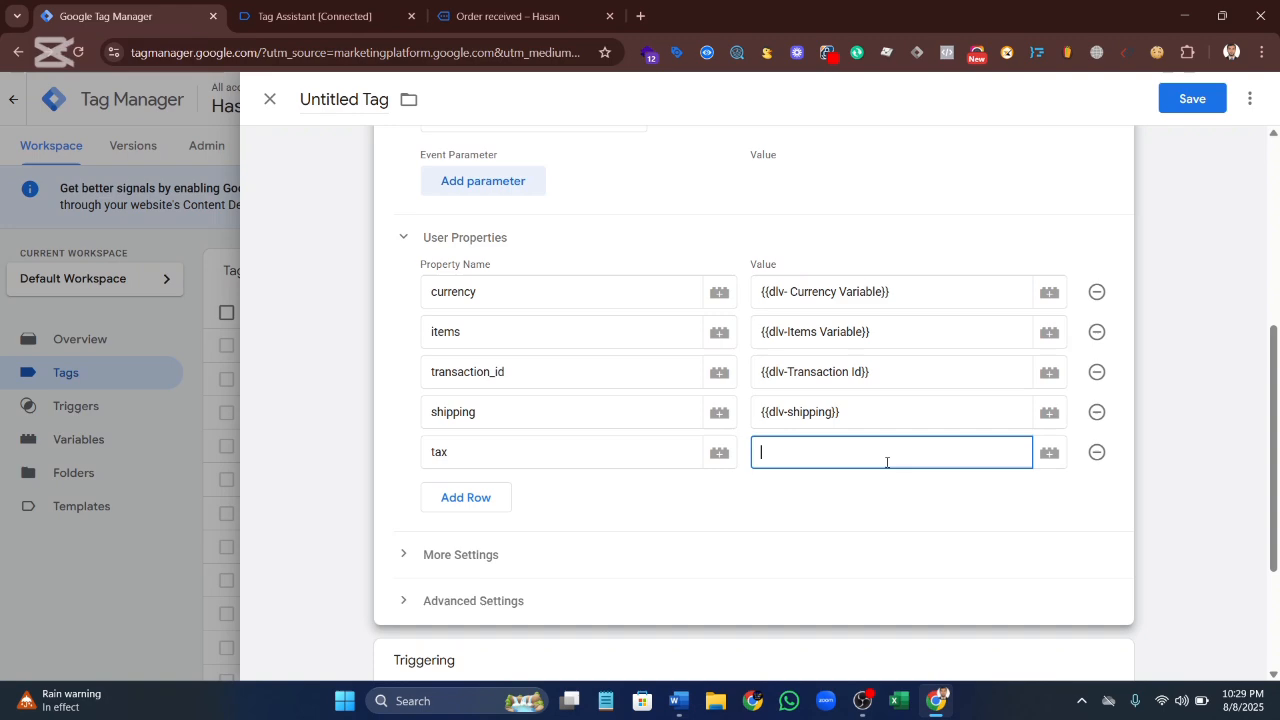
click(1049, 453)
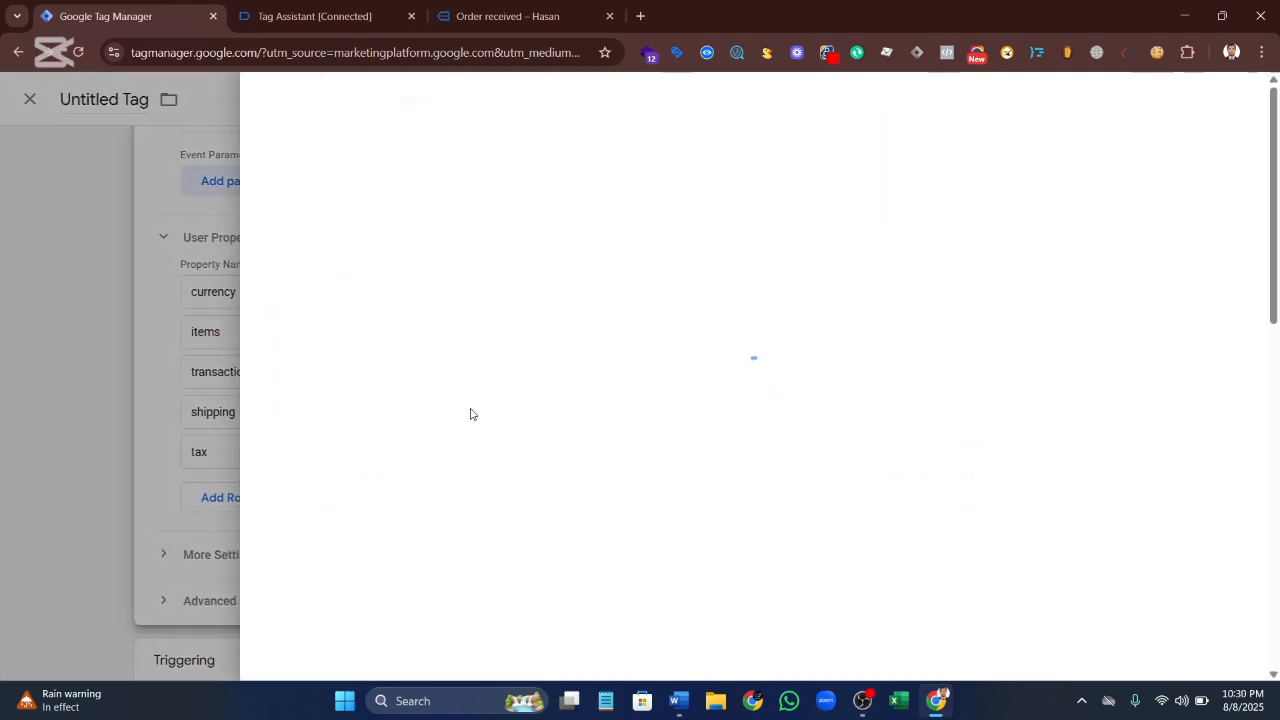
scroll(406, 405, down, 2)
click(349, 378)
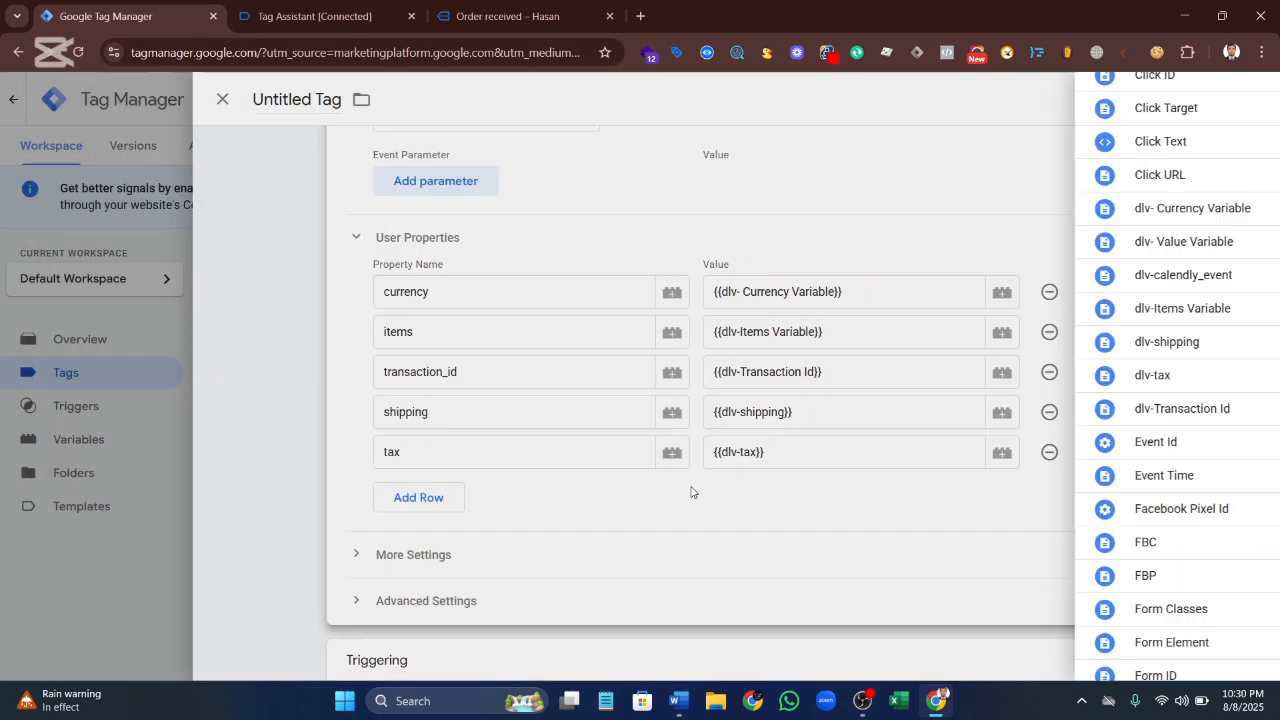
Add a user property named value, copied from the purchase row in Word, with the dlv- Value Variable as its value
click(466, 497)
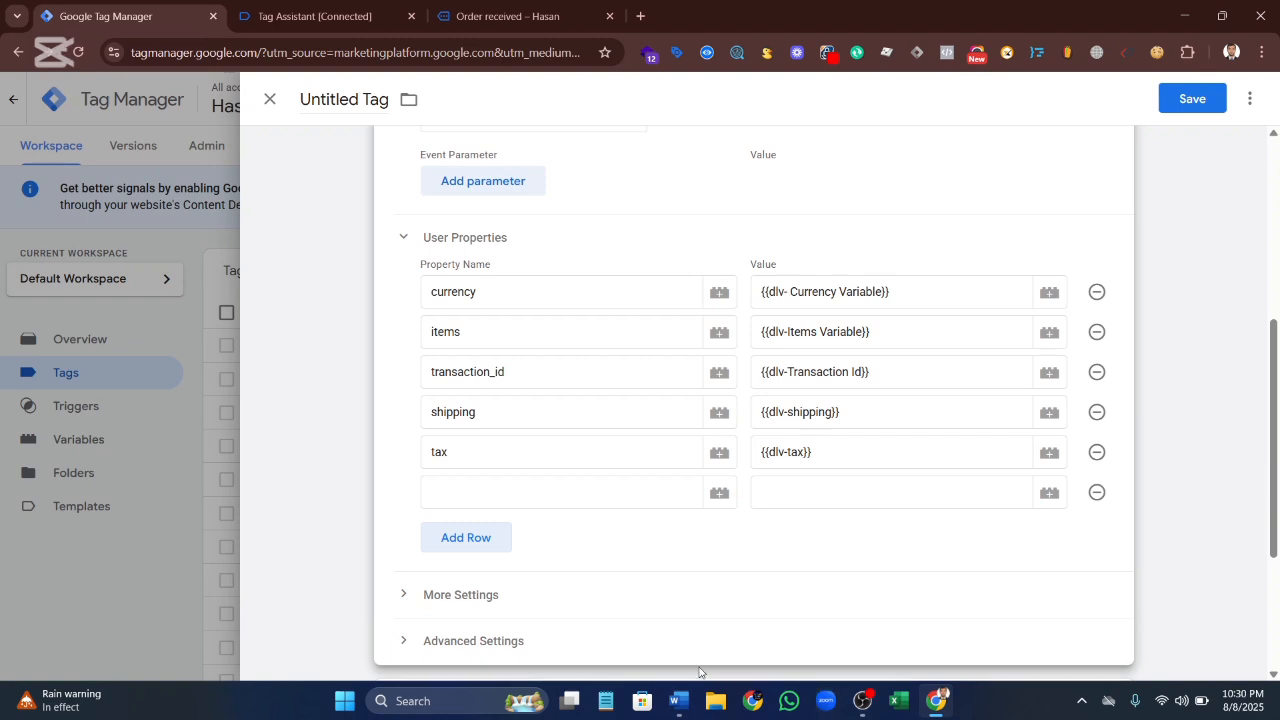
click(679, 701)
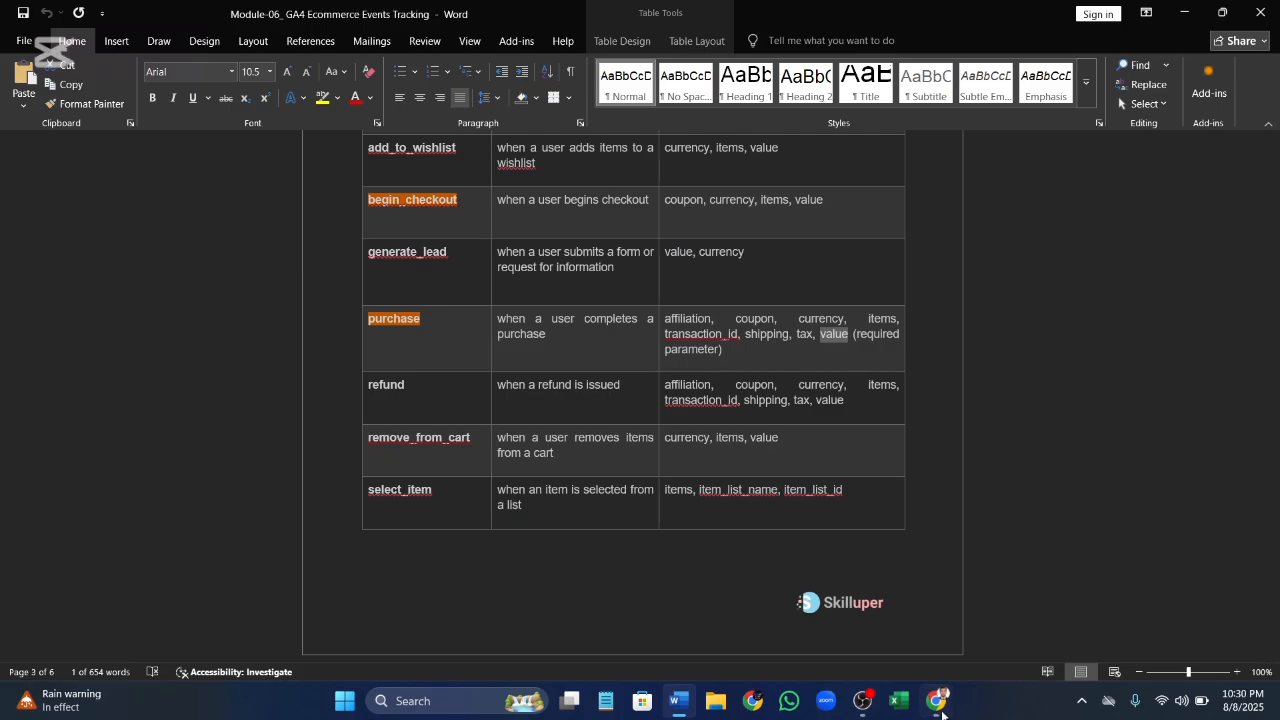
click(936, 700)
click(471, 483)
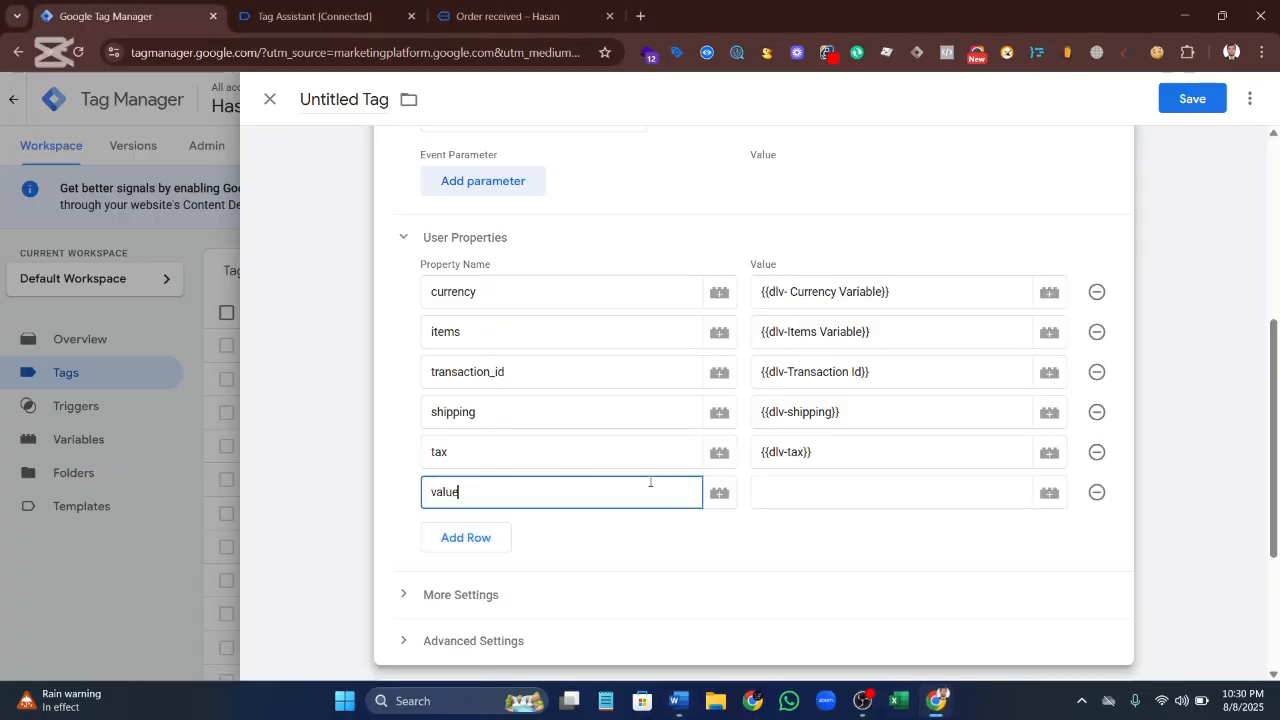
click(1042, 496)
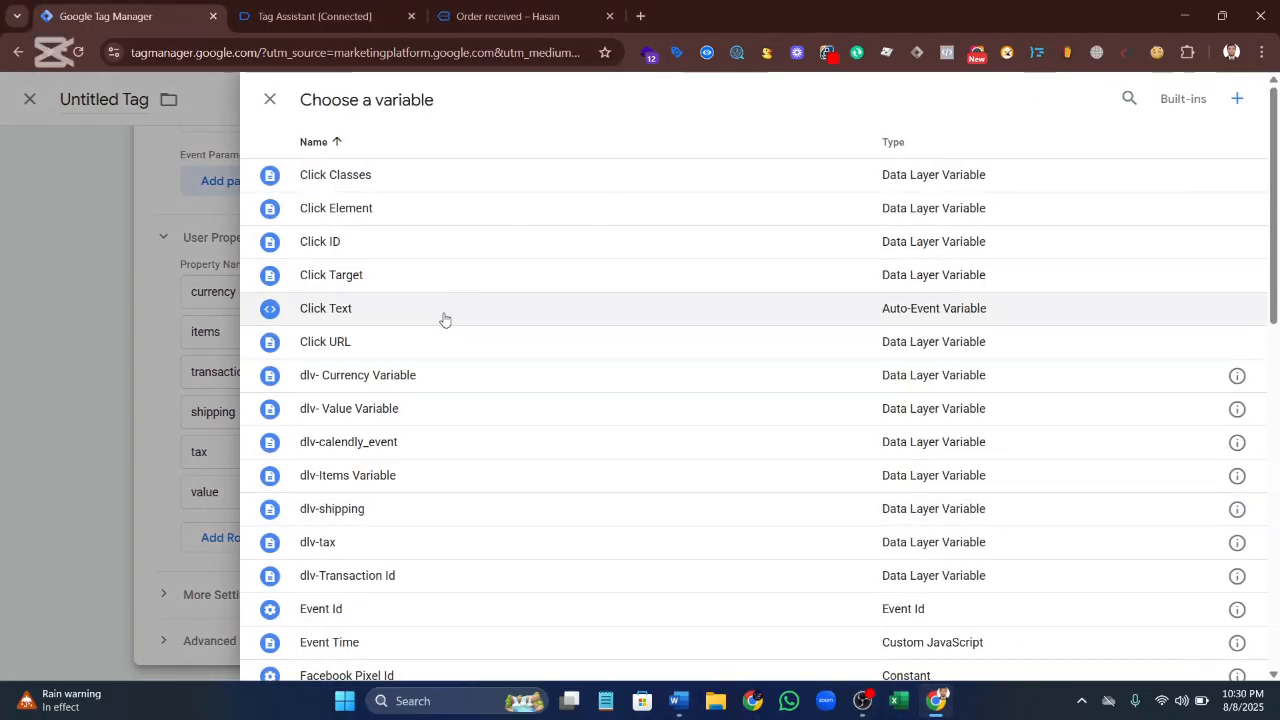
scroll(432, 397, down, 6)
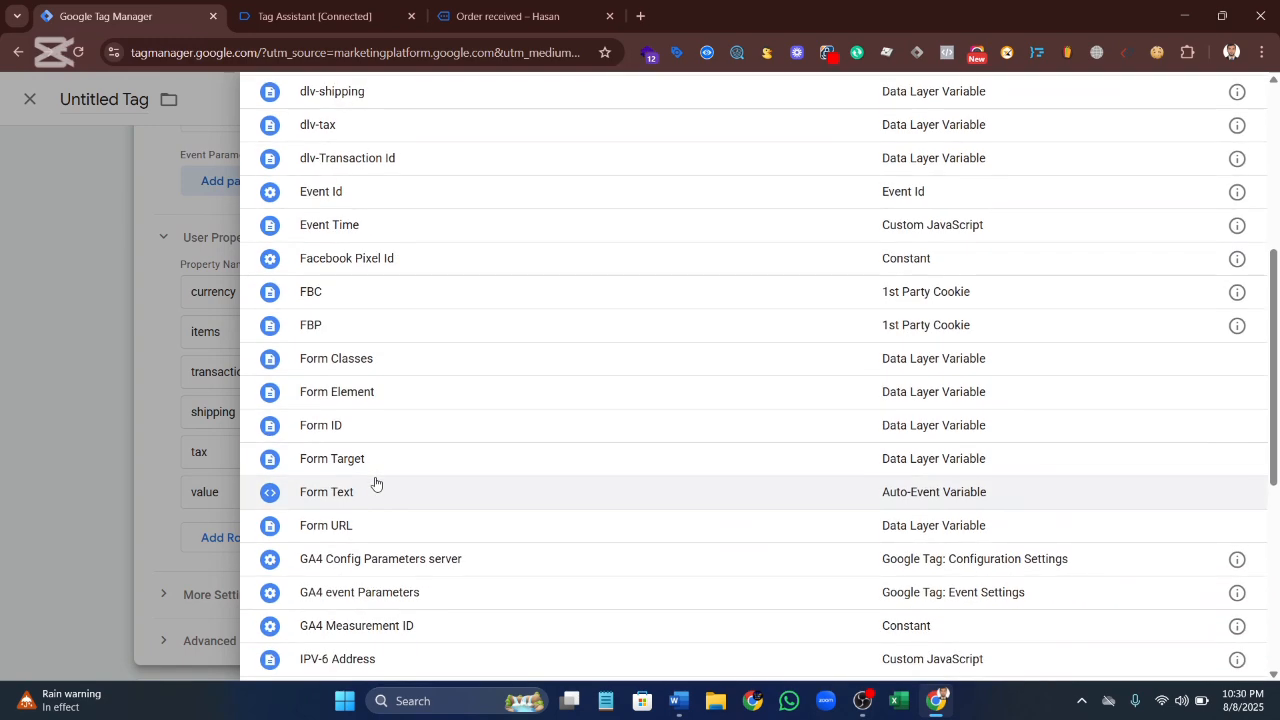
scroll(377, 490, down, 2)
scroll(377, 460, up, 7)
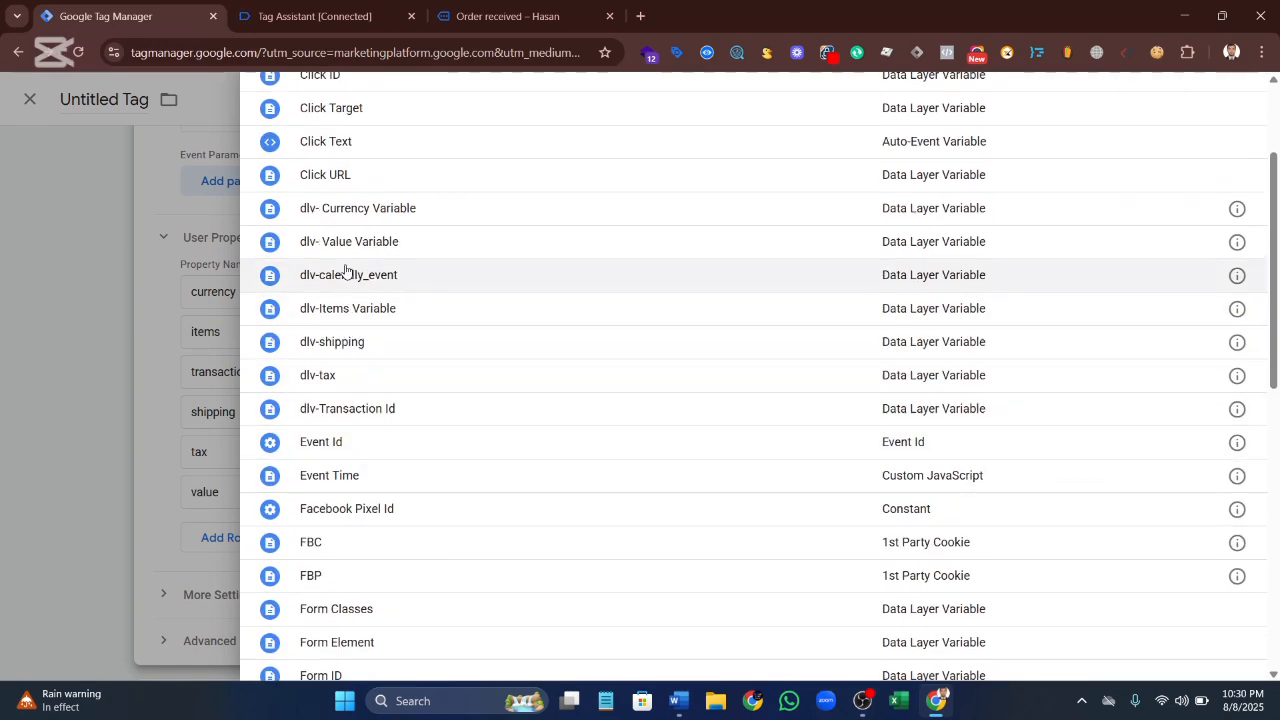
click(350, 240)
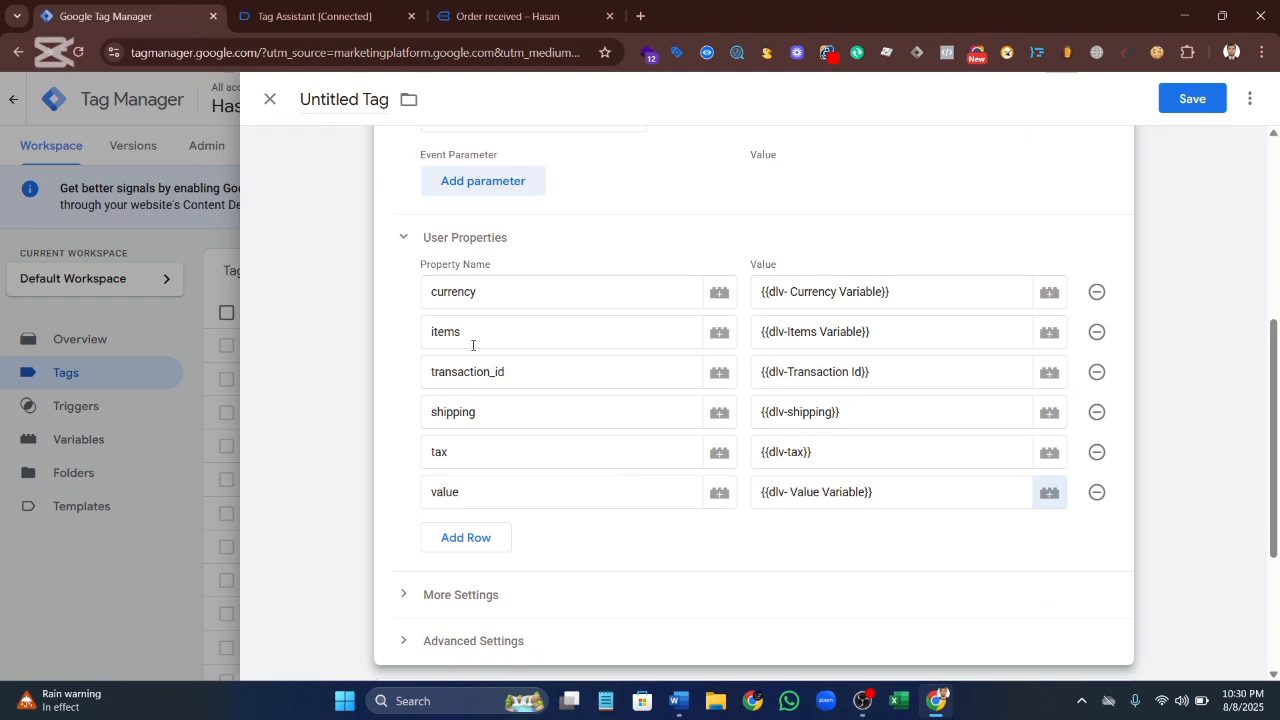
Assign the Ga4 Purchase Trigger as the tag's firing trigger
scroll(473, 345, up, 4)
scroll(508, 286, down, 6)
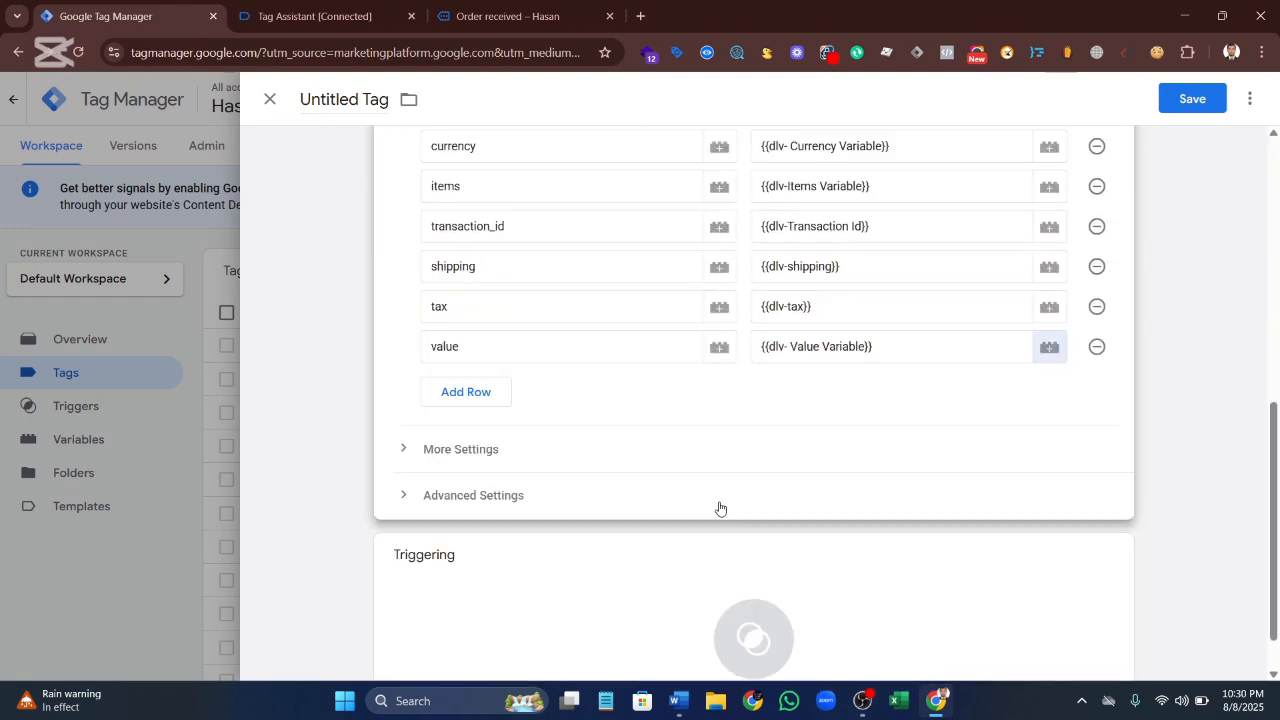
scroll(720, 509, down, 1)
click(770, 515)
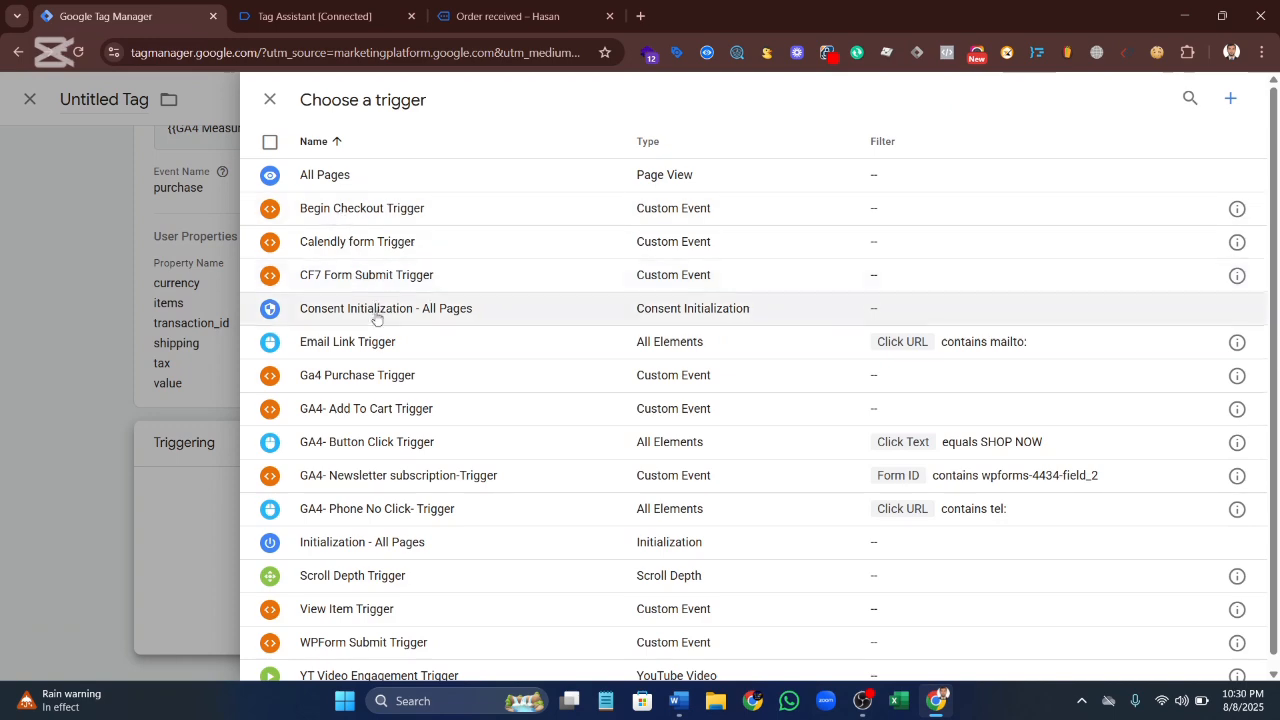
scroll(376, 318, down, 1)
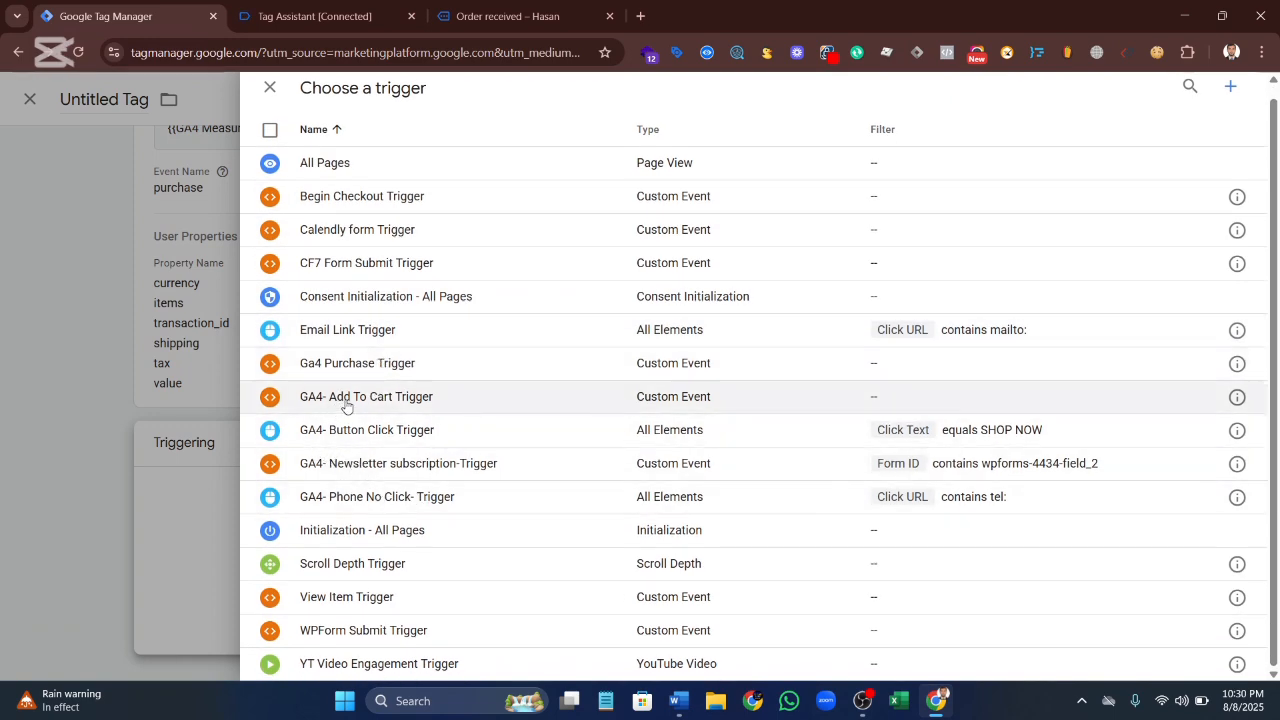
click(445, 365)
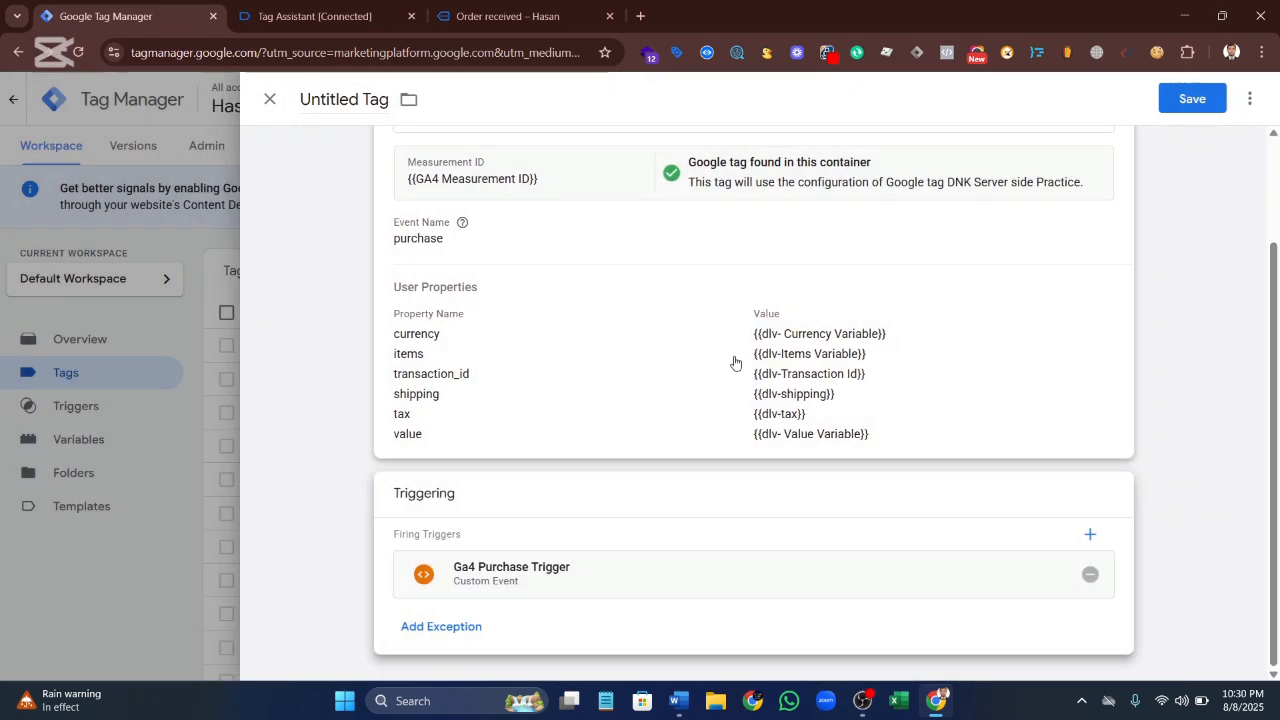
Name the tag GA4-Purchase Tag and save it
double_click(358, 99)
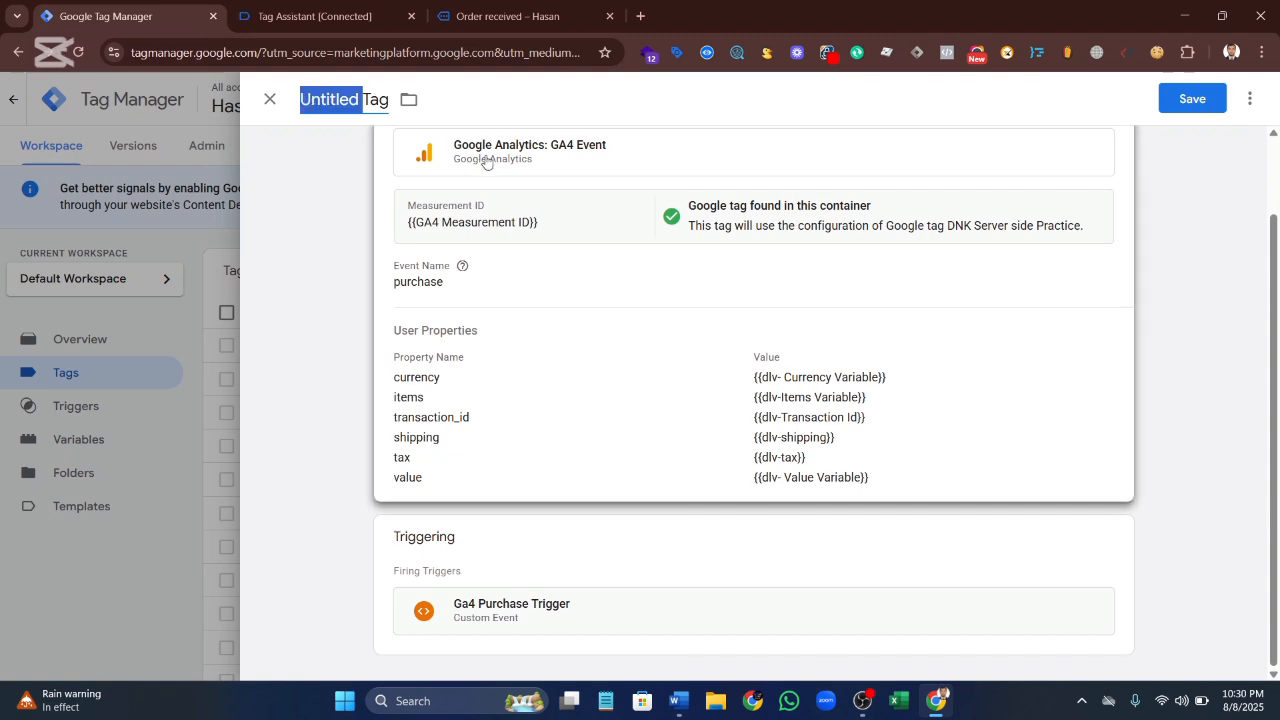
text(Purc)
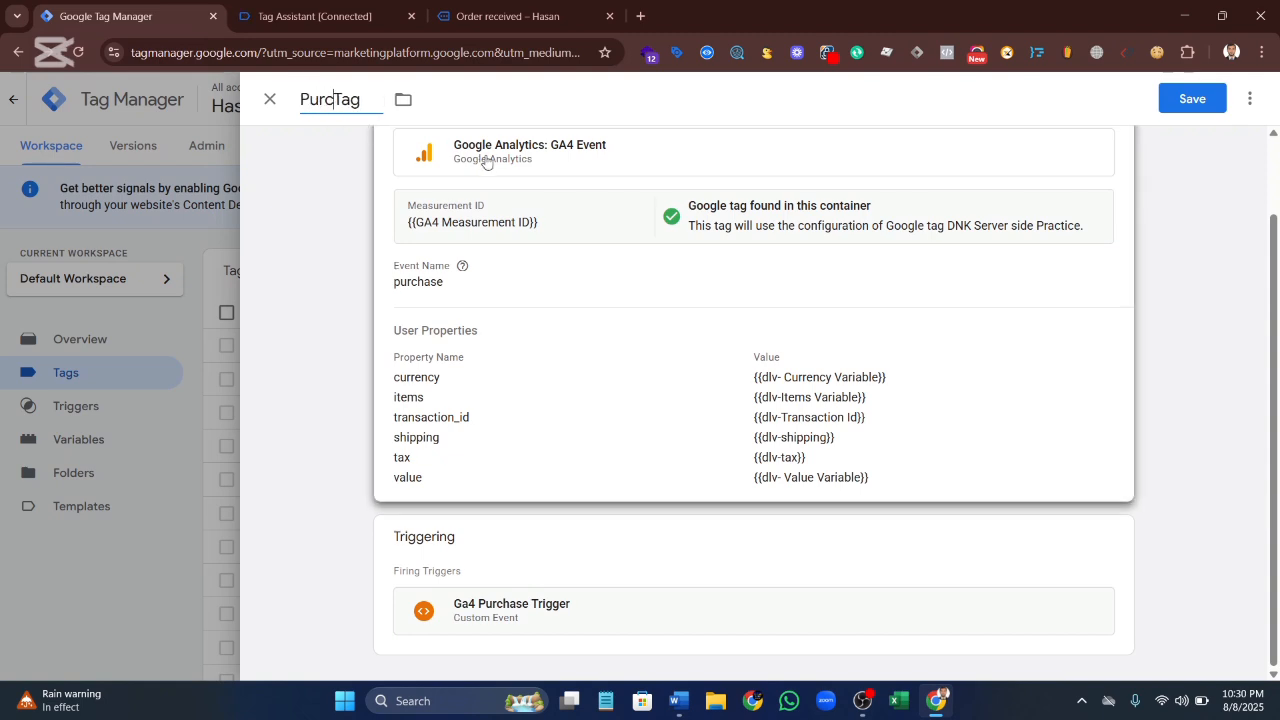
text(hase)
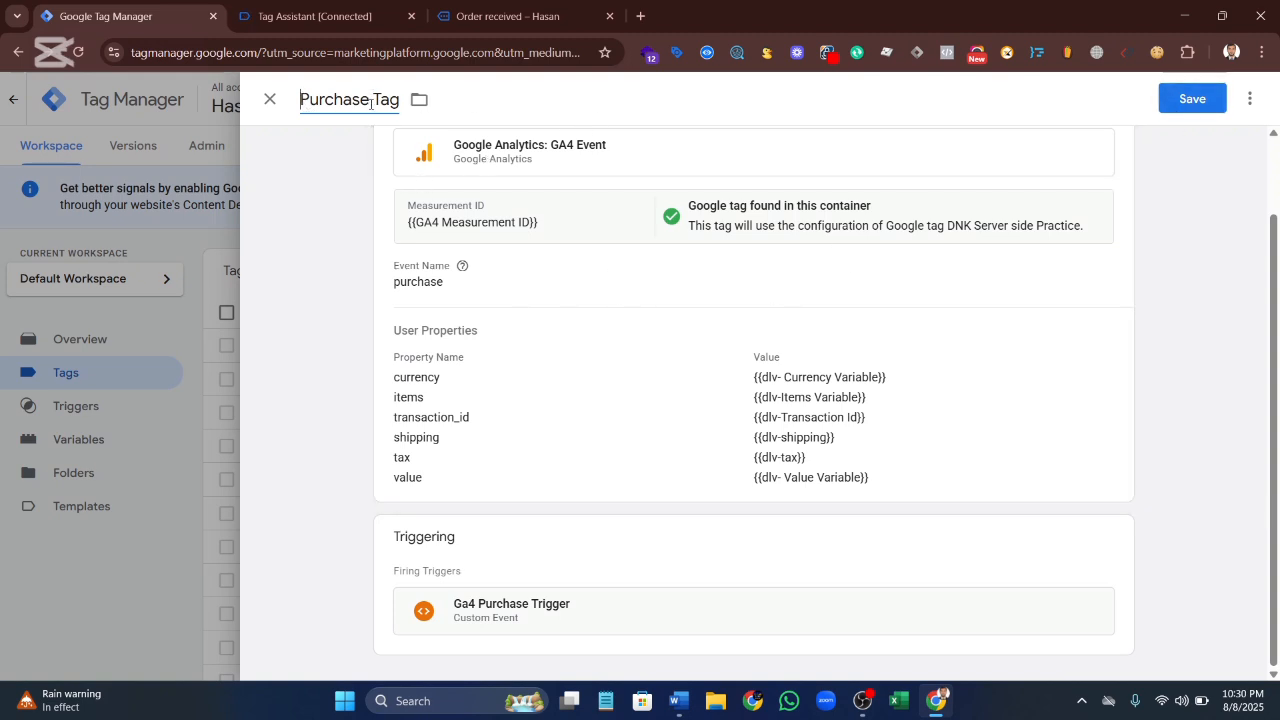
key(Home)
text(GA4)
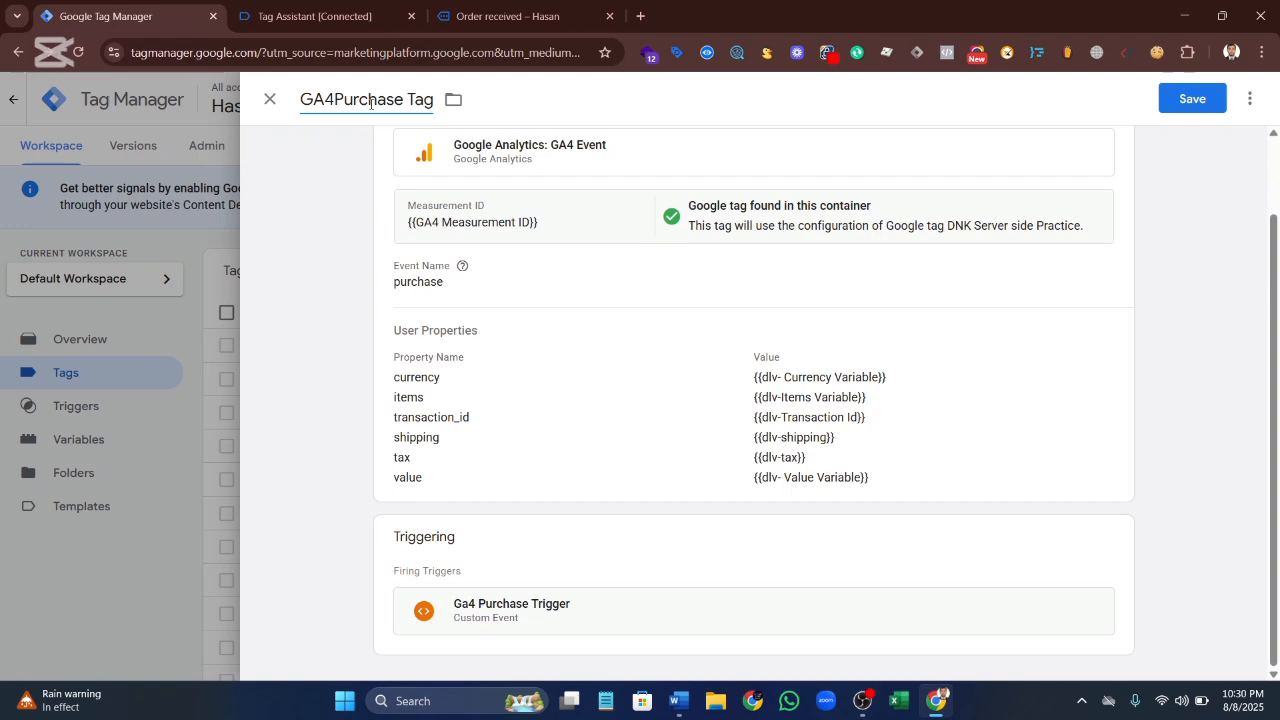
text(-)
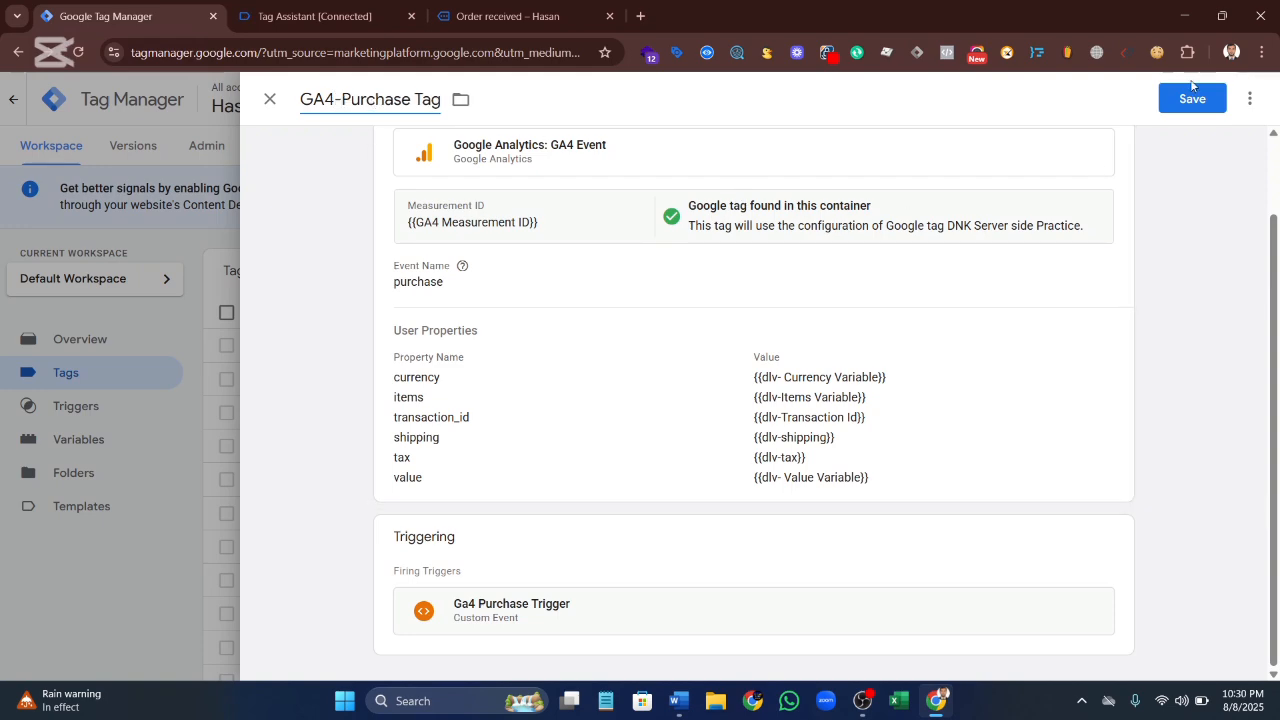
key(ctrl+s)
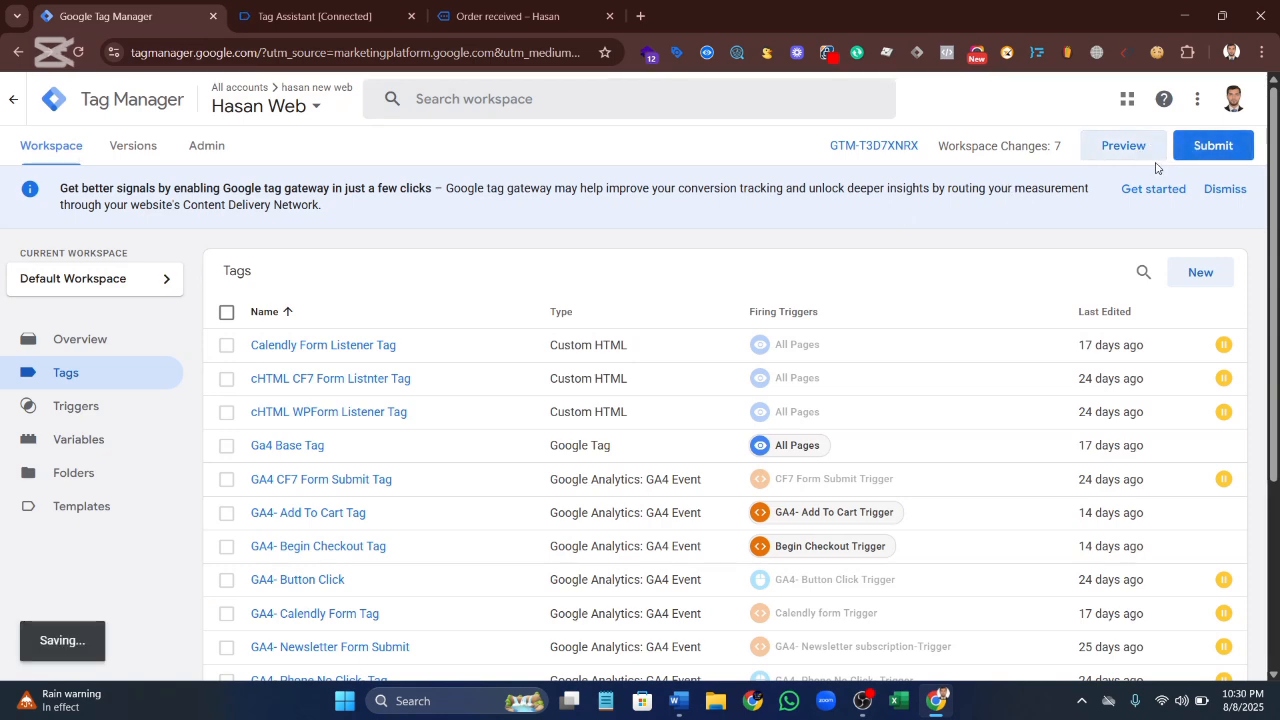
Start preview mode for the container and continue to the connected Tag Assistant session for the store site
click(1155, 162)
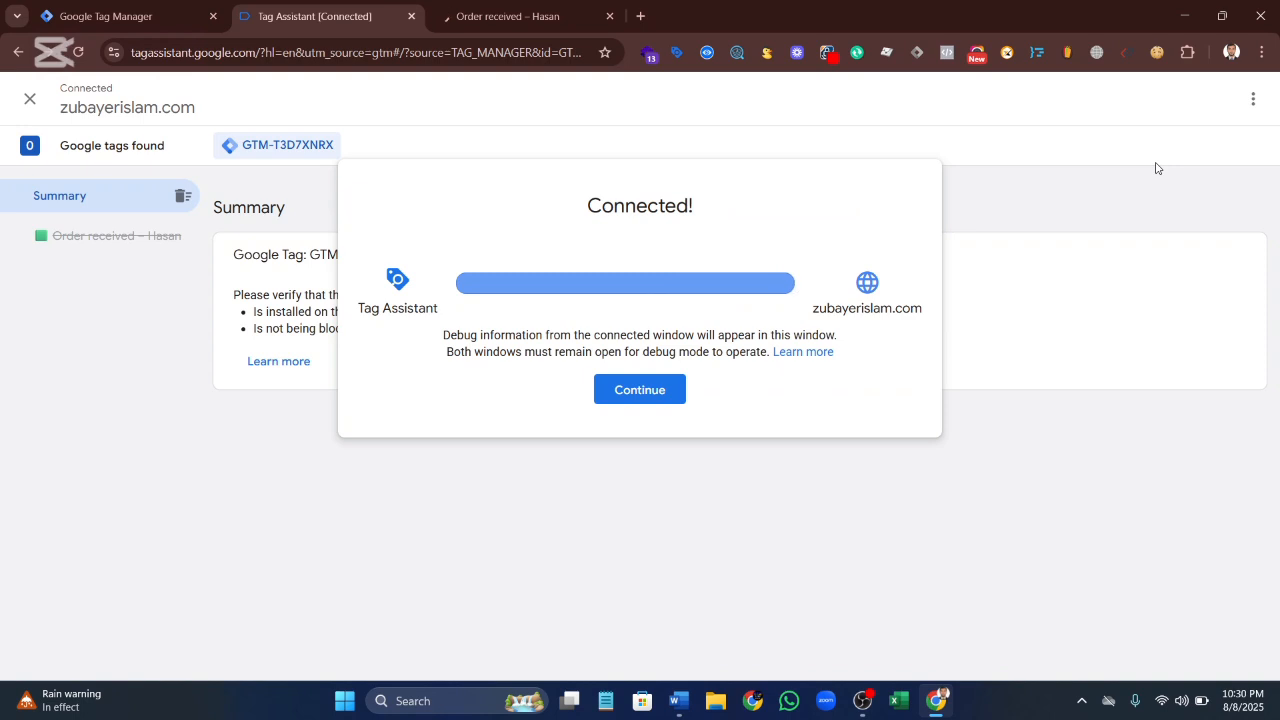
click(662, 392)
click(512, 14)
click(305, 16)
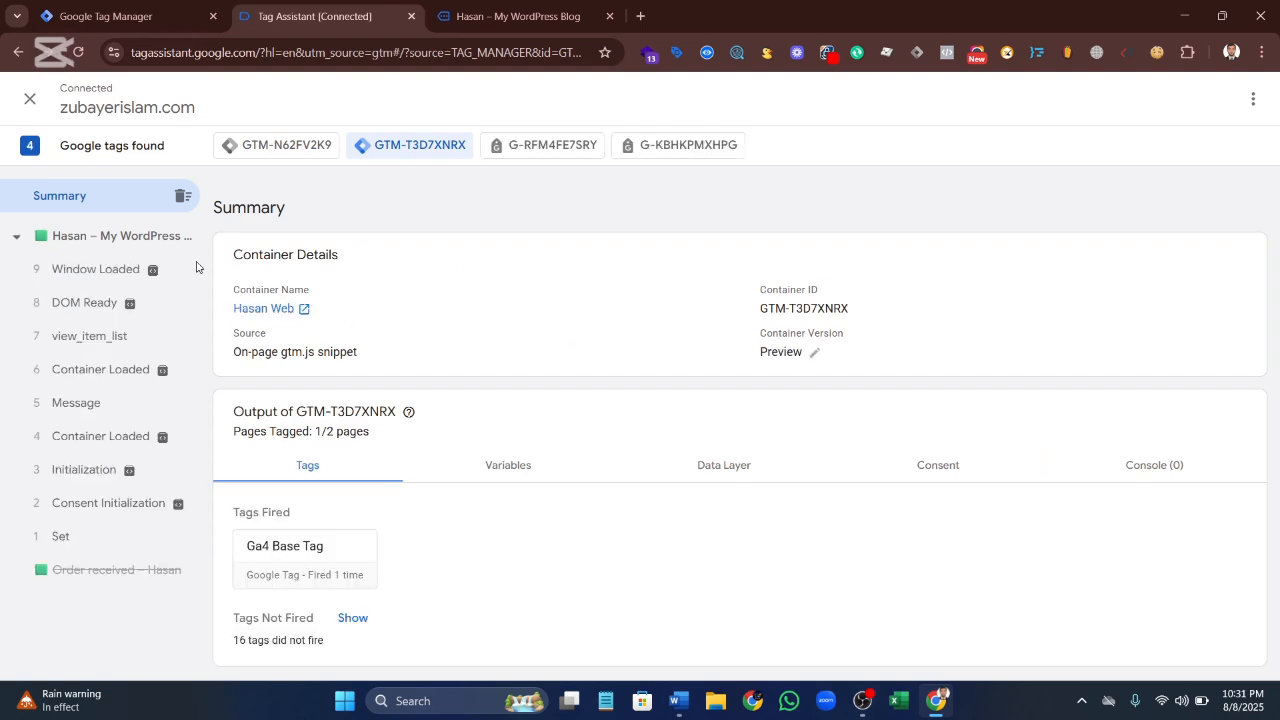
Add the Blue Denim Shorts to the cart from the debugged store site's product page
click(520, 16)
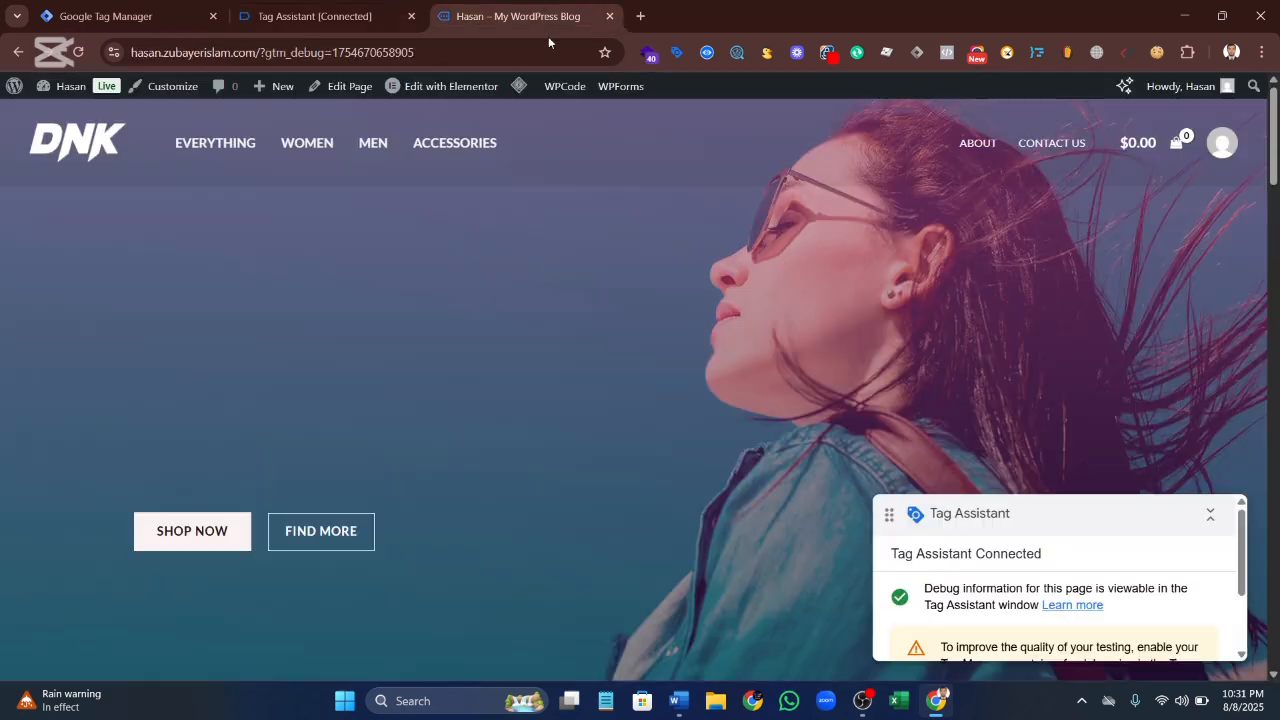
scroll(551, 331, down, 12)
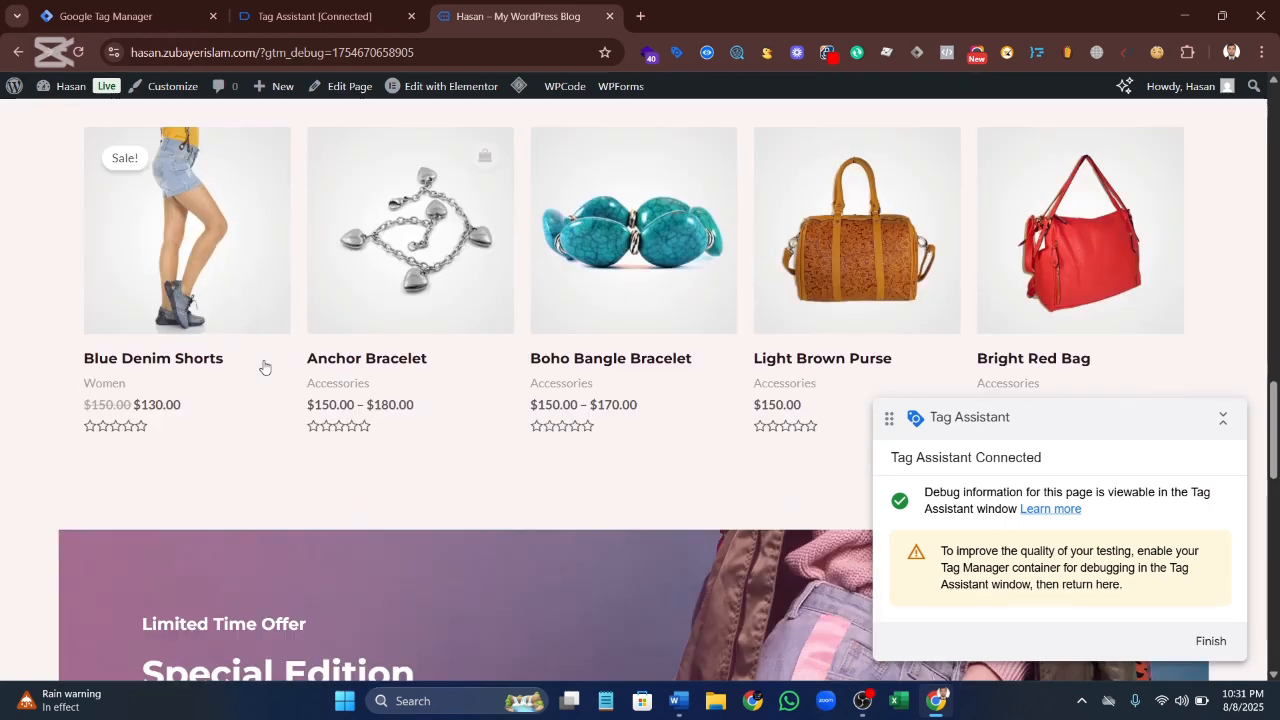
click(260, 263)
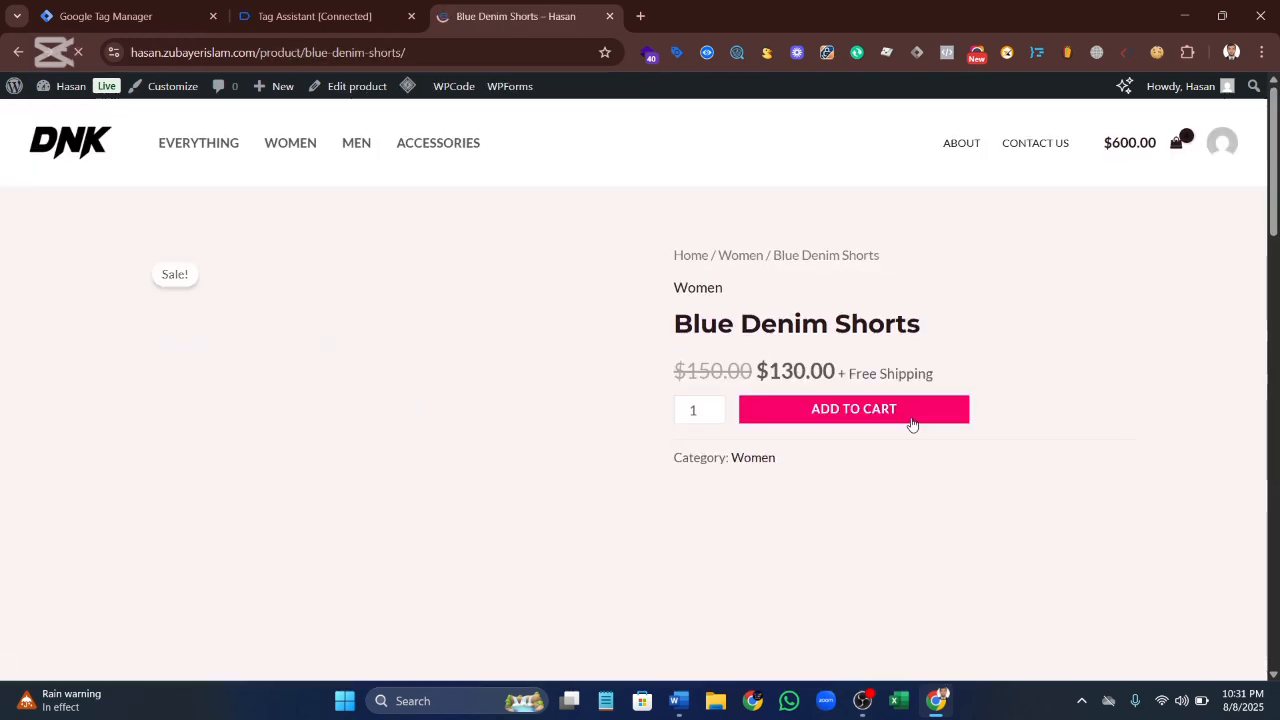
click(912, 424)
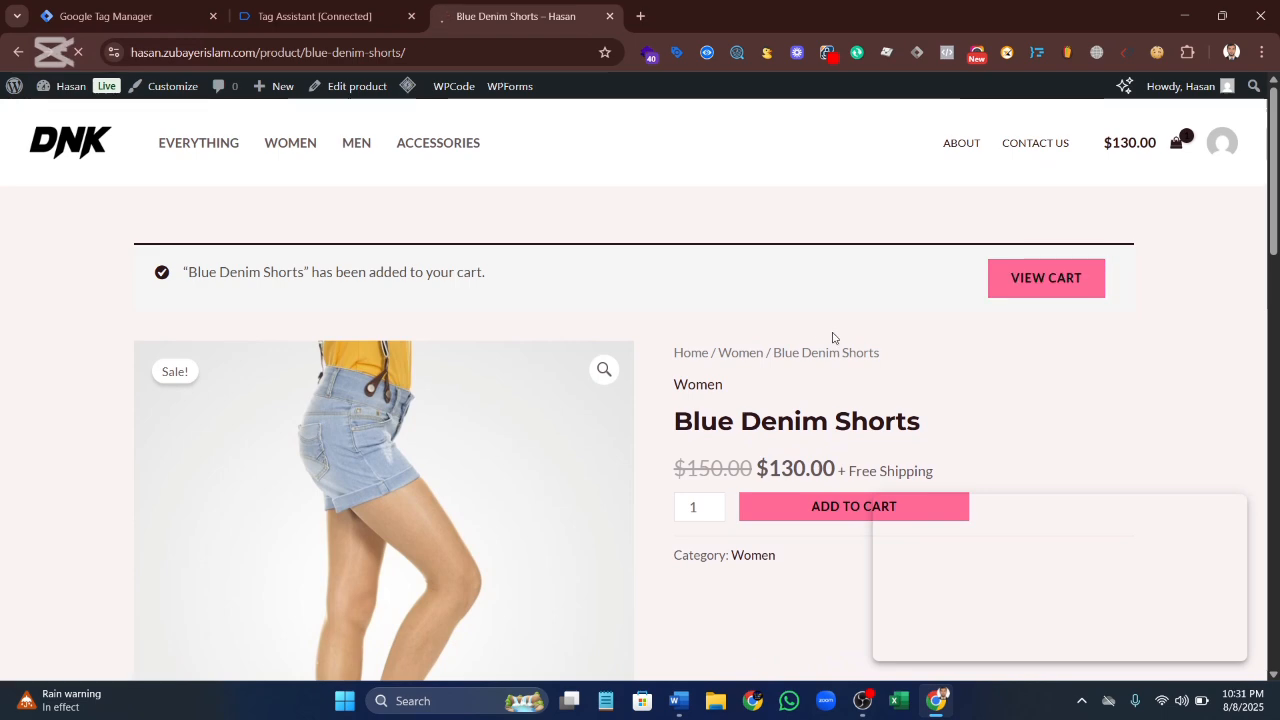
Proceed from the store's cart page to checkout with the Blue Denim Shorts
scroll(823, 337, down, 2)
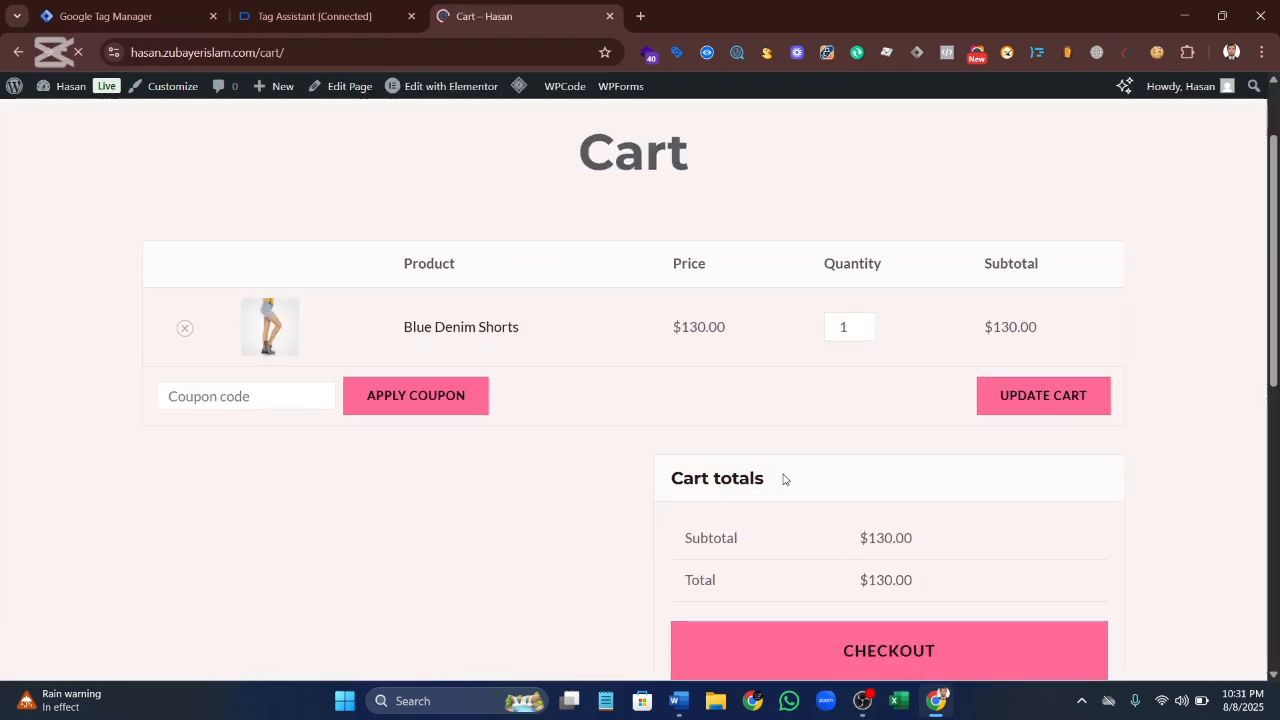
scroll(802, 558, down, 2)
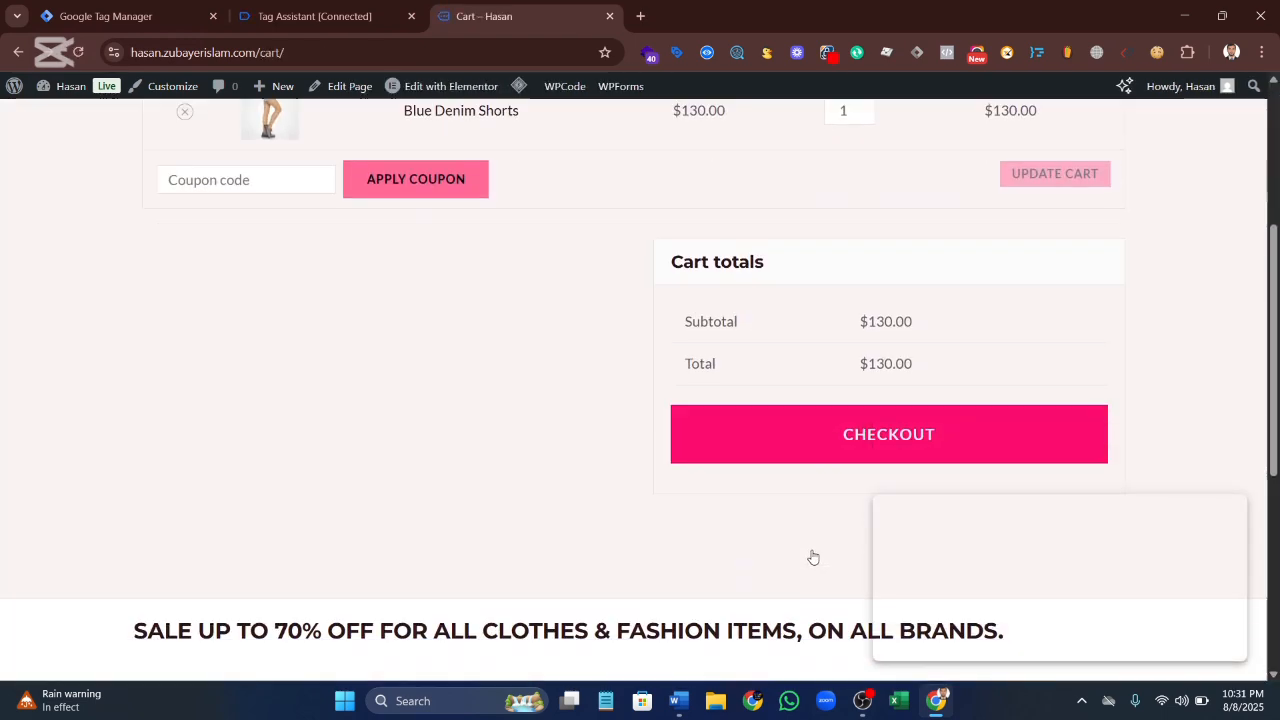
click(787, 442)
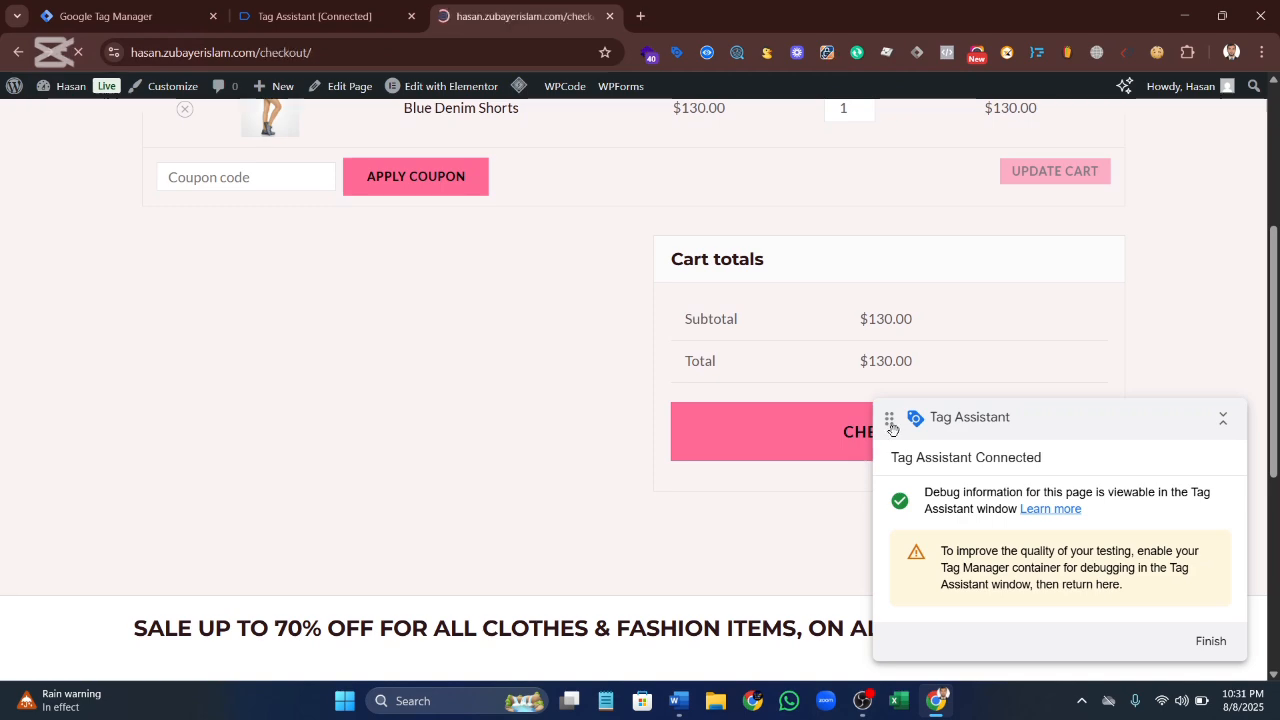
Place the cash-on-delivery order using the prefilled billing details
scroll(446, 428, down, 4)
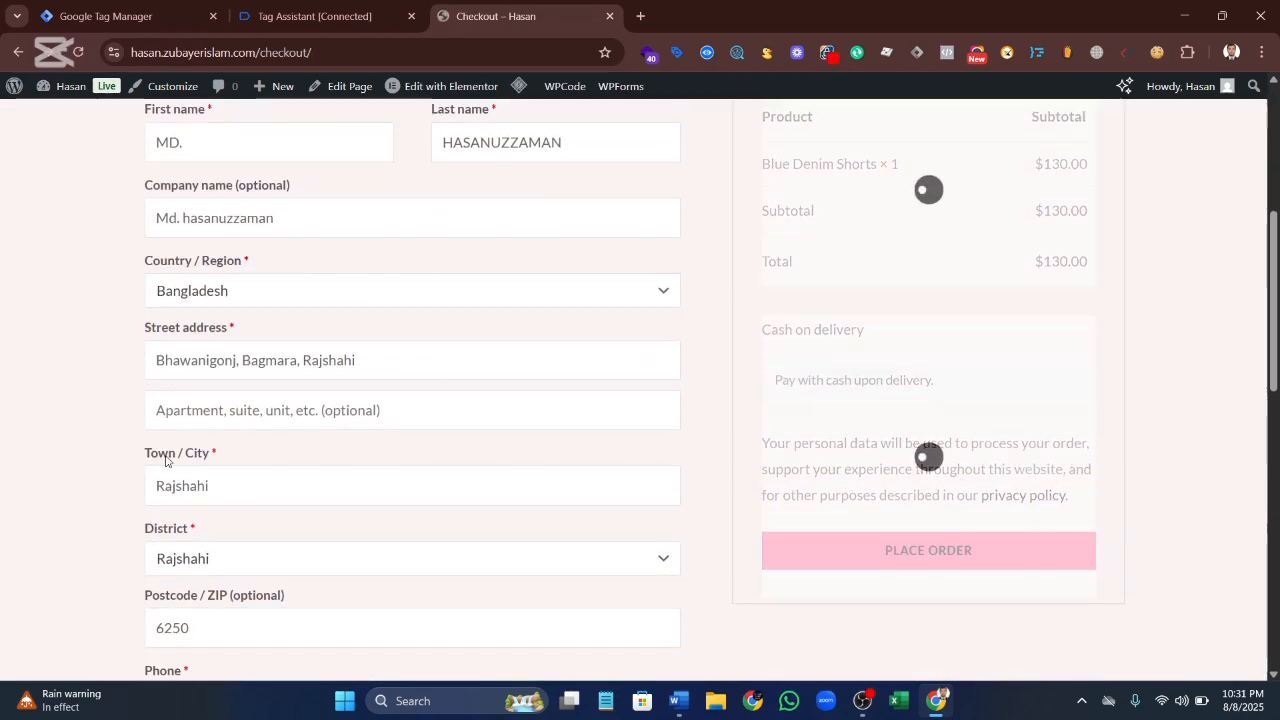
scroll(489, 437, down, 1)
scroll(271, 566, up, 5)
scroll(277, 534, down, 8)
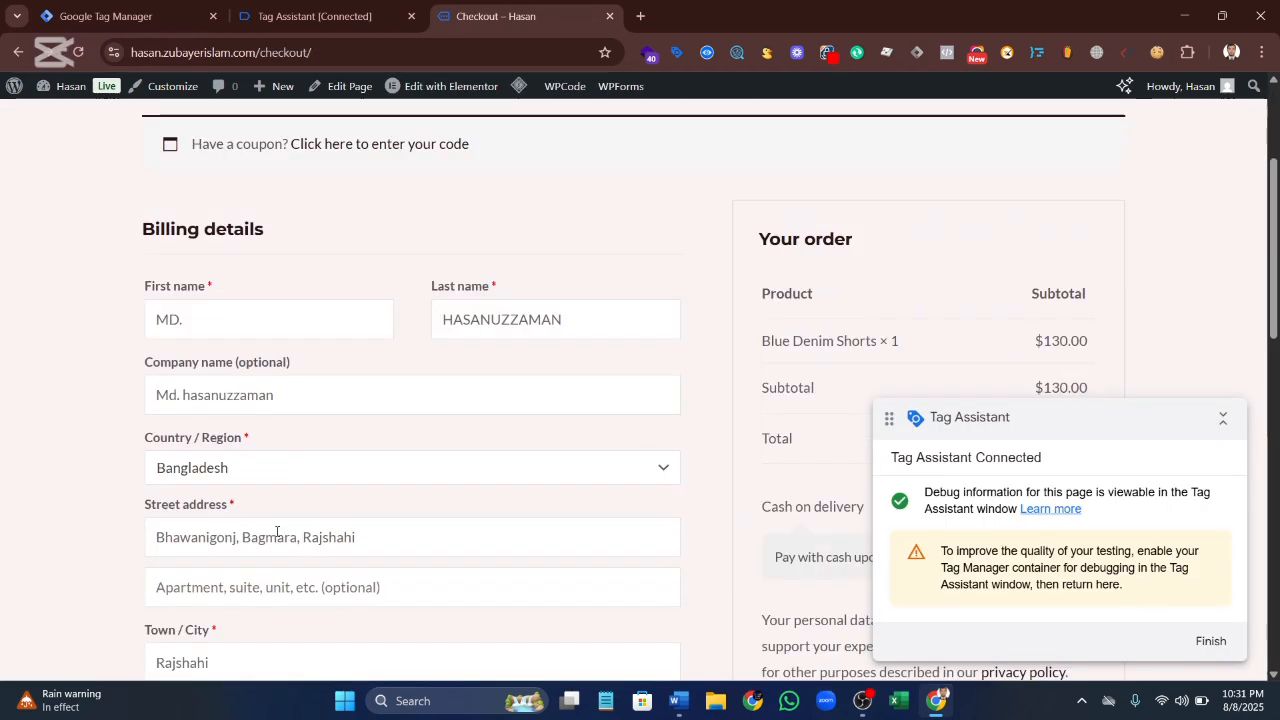
click(829, 150)
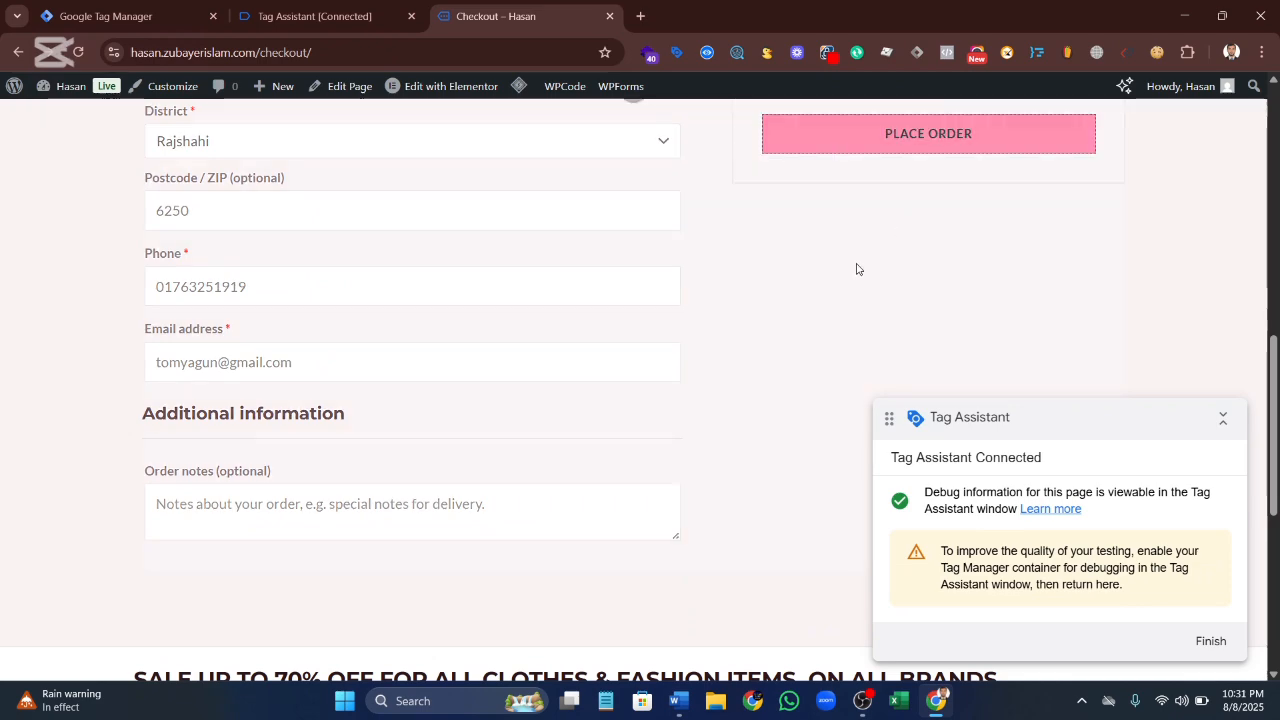
Look over the order received page and check in Tag Assistant whether the GA4-Purchase Tag fired
scroll(511, 397, up, 3)
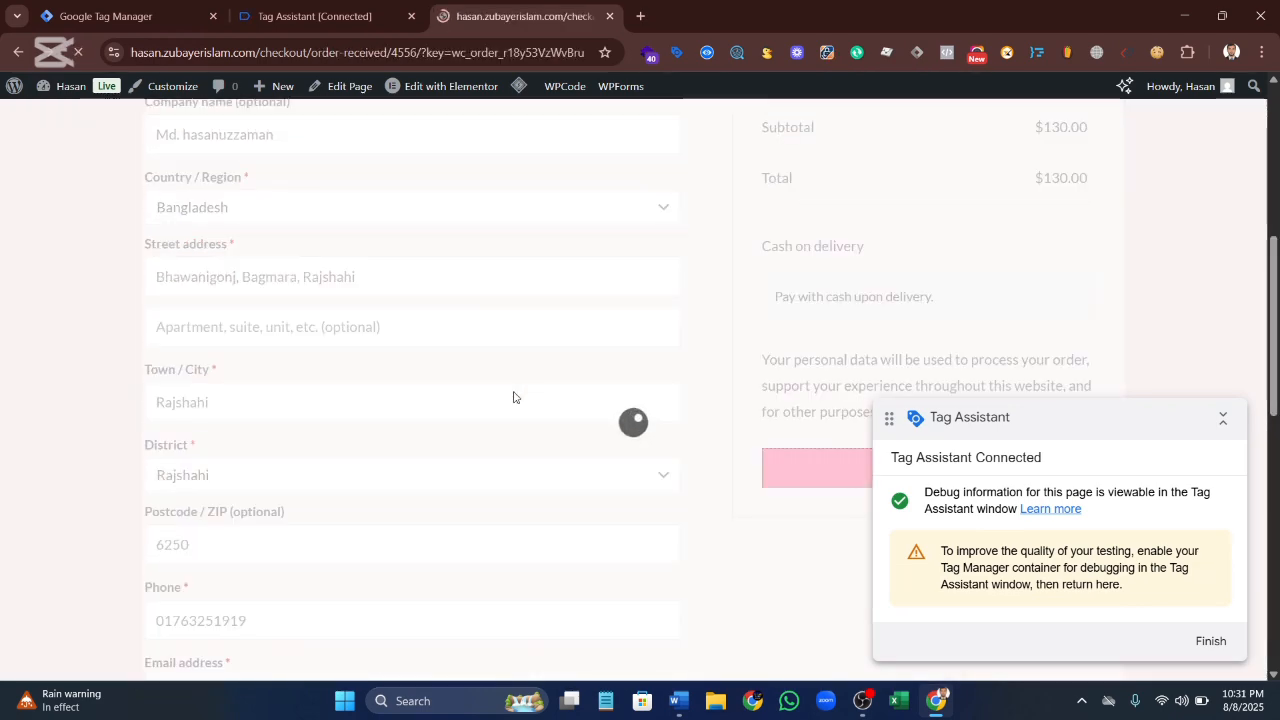
scroll(585, 383, down, 4)
scroll(526, 417, down, 4)
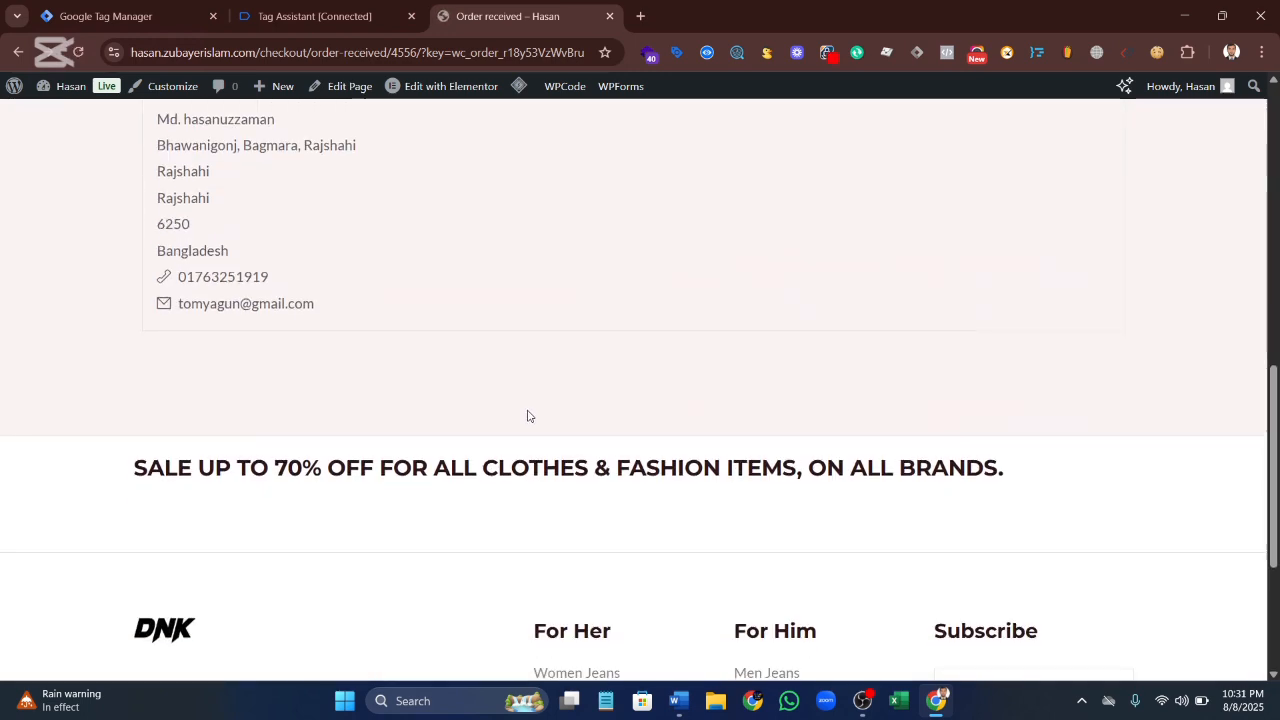
scroll(489, 394, up, 8)
click(315, 16)
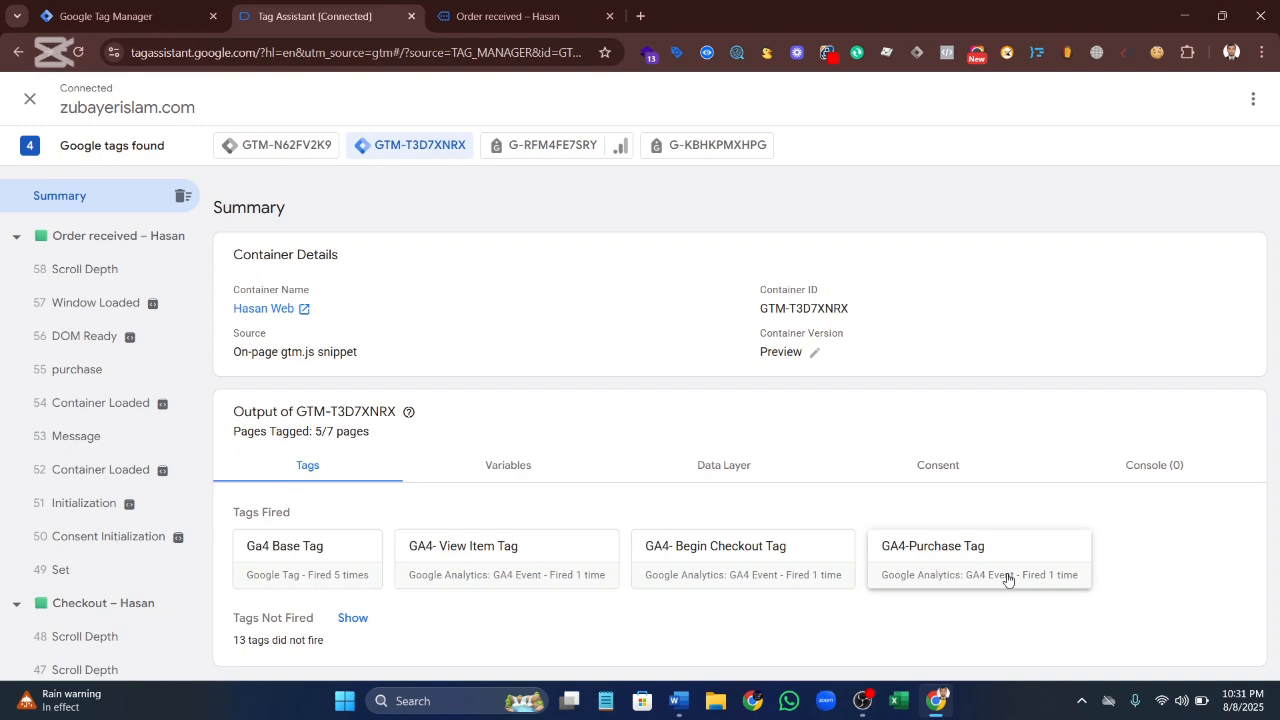
Return to Tag Manager, look over the container's tags, and open its list of triggers
click(150, 16)
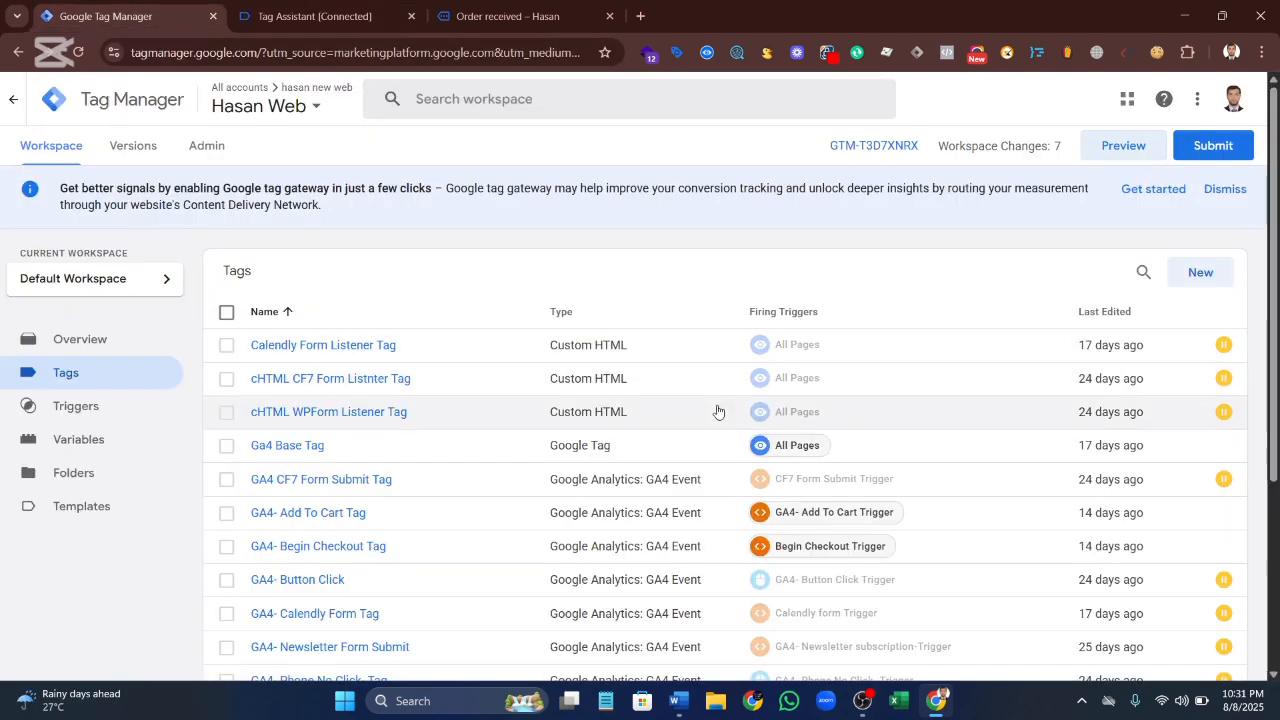
scroll(718, 411, down, 5)
scroll(729, 449, up, 5)
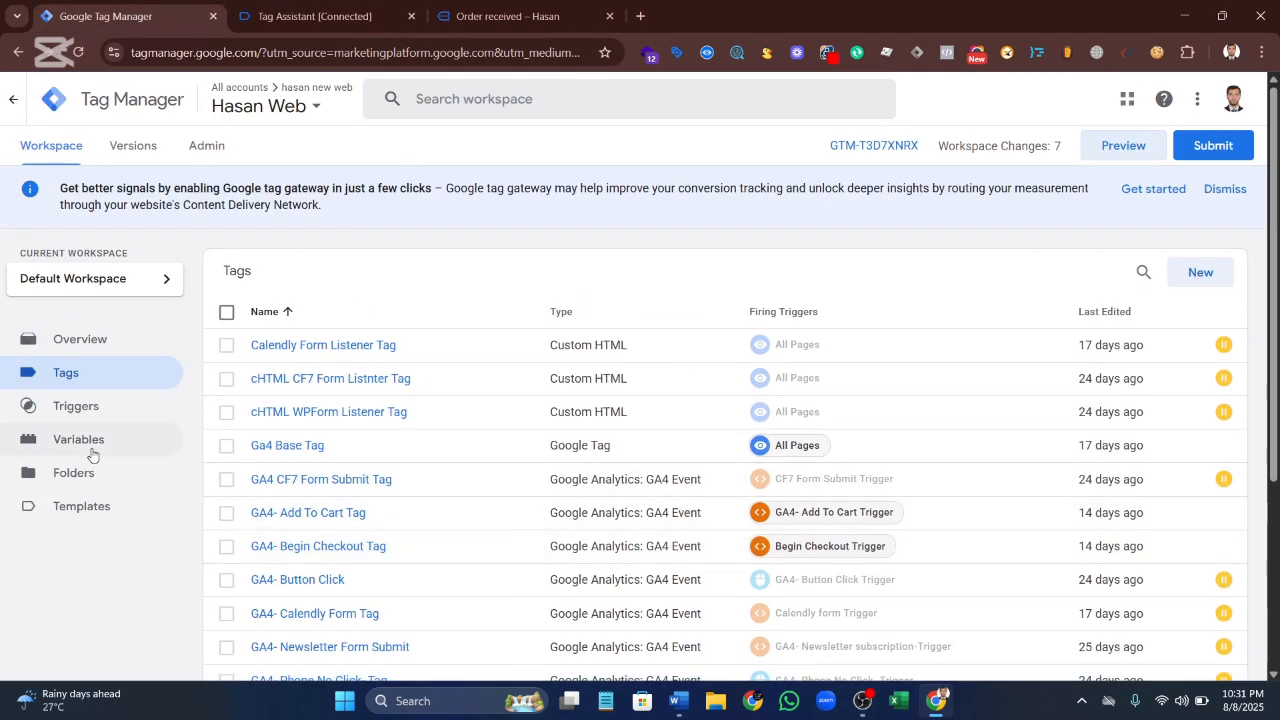
click(28, 407)
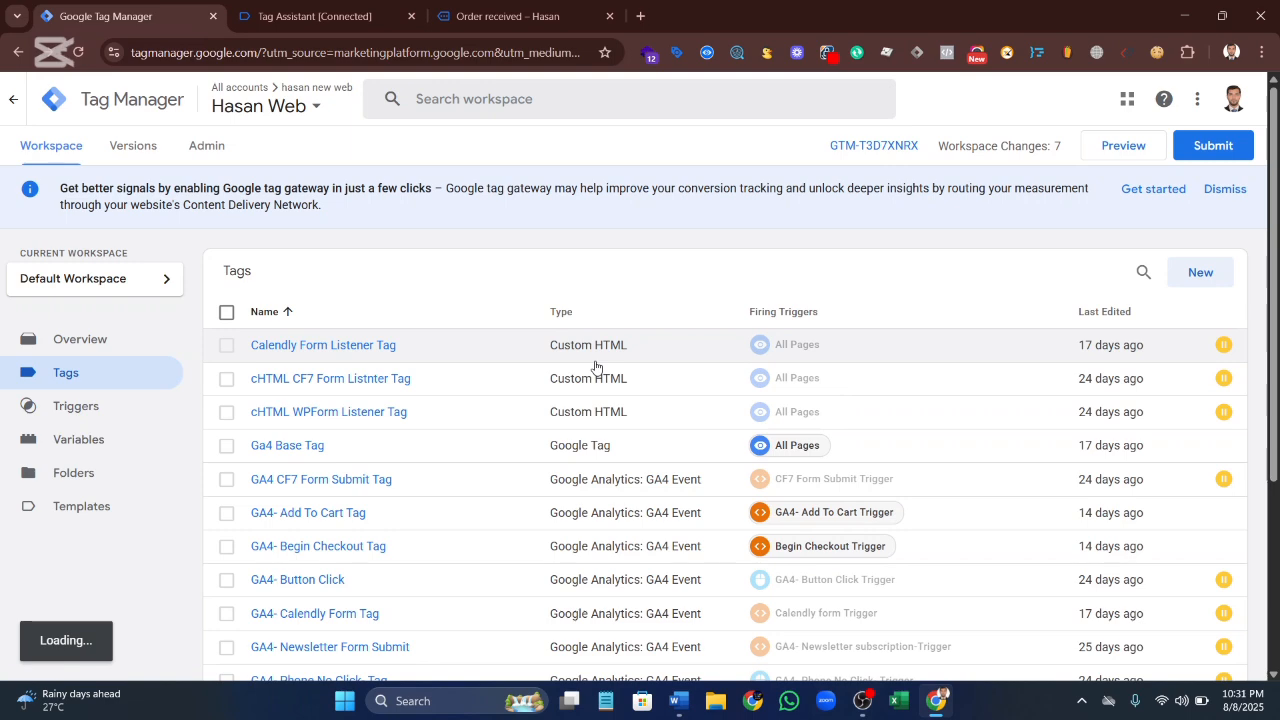